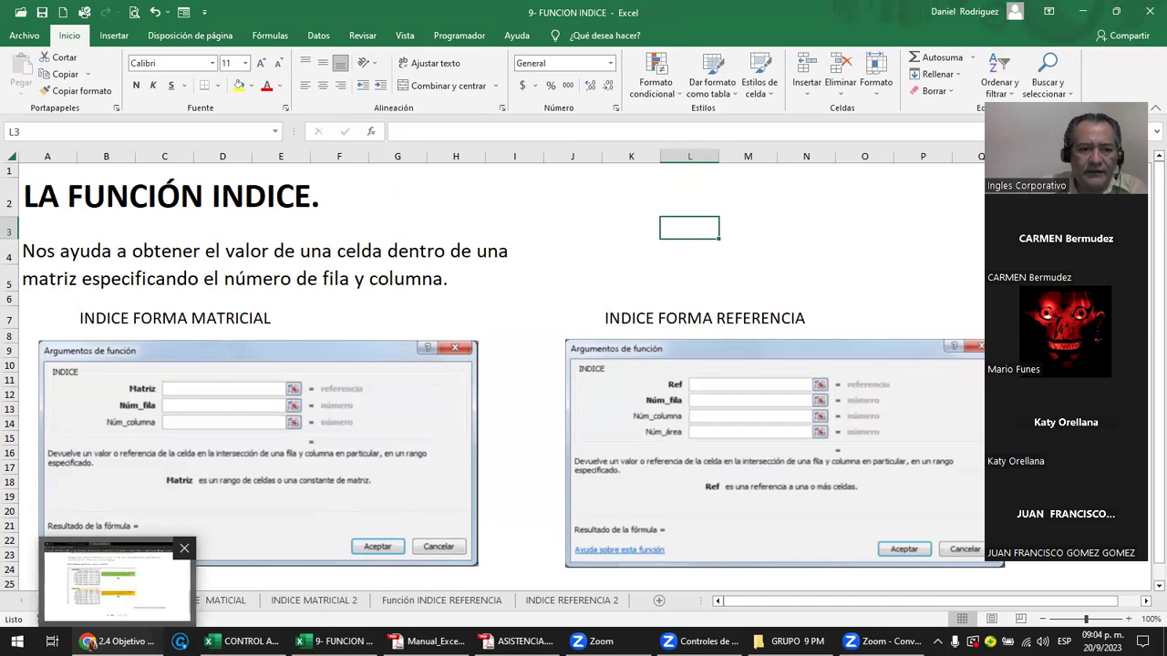
- Select the Función índice lesson title in Chrome, then bring up the Excel manual PDF
click(119, 641)
scroll(288, 424, up, 3)
scroll(264, 392, up, 10)
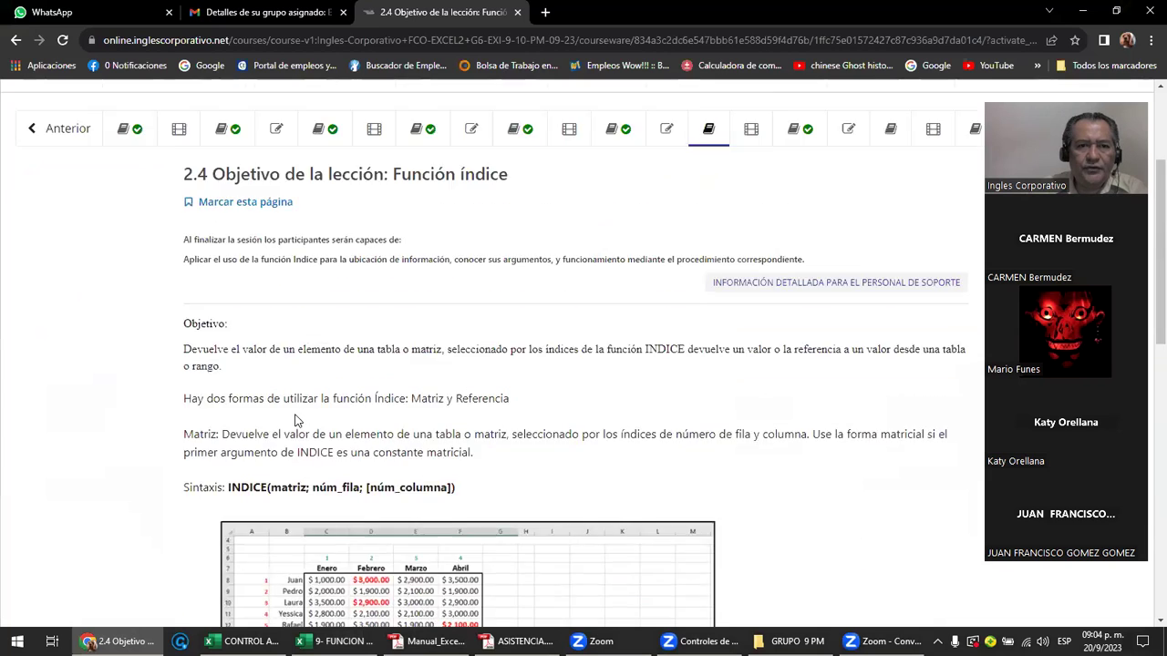
scroll(219, 355, up, 2)
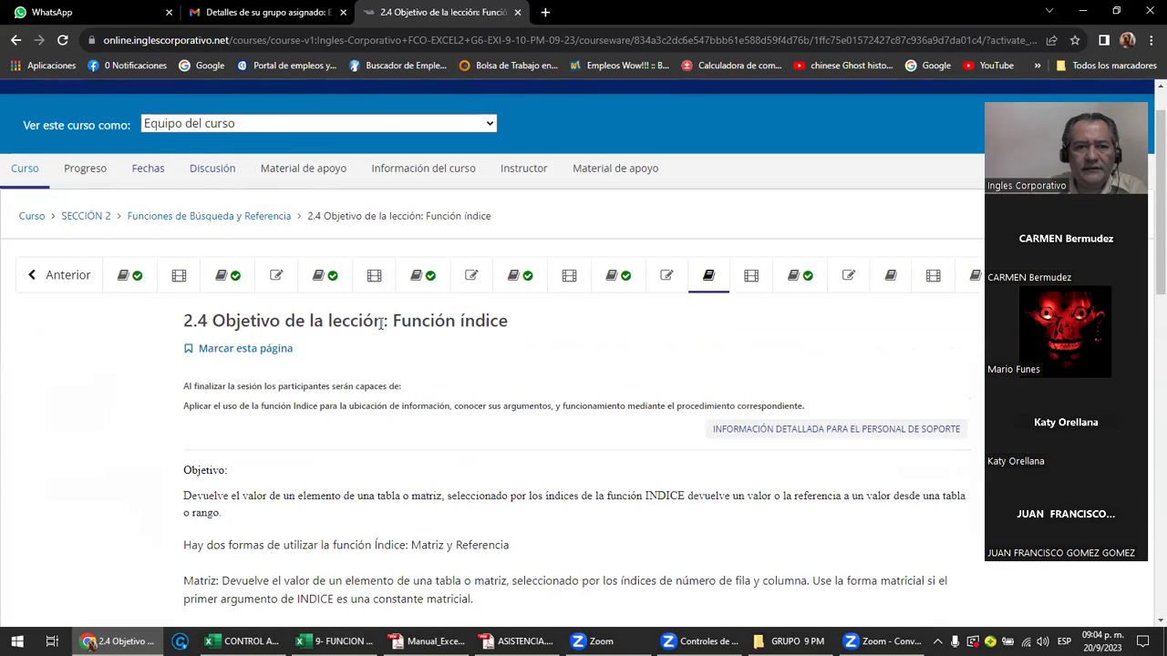
drag(390, 323, 532, 330)
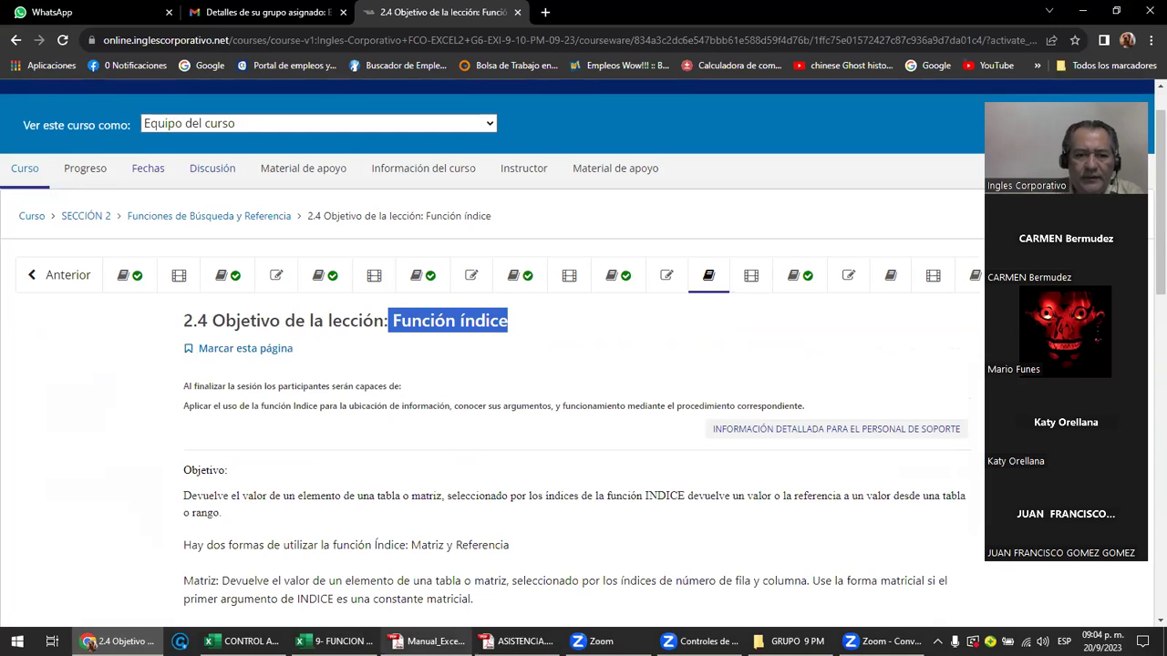
mouse_move(424, 642)
click(392, 584)
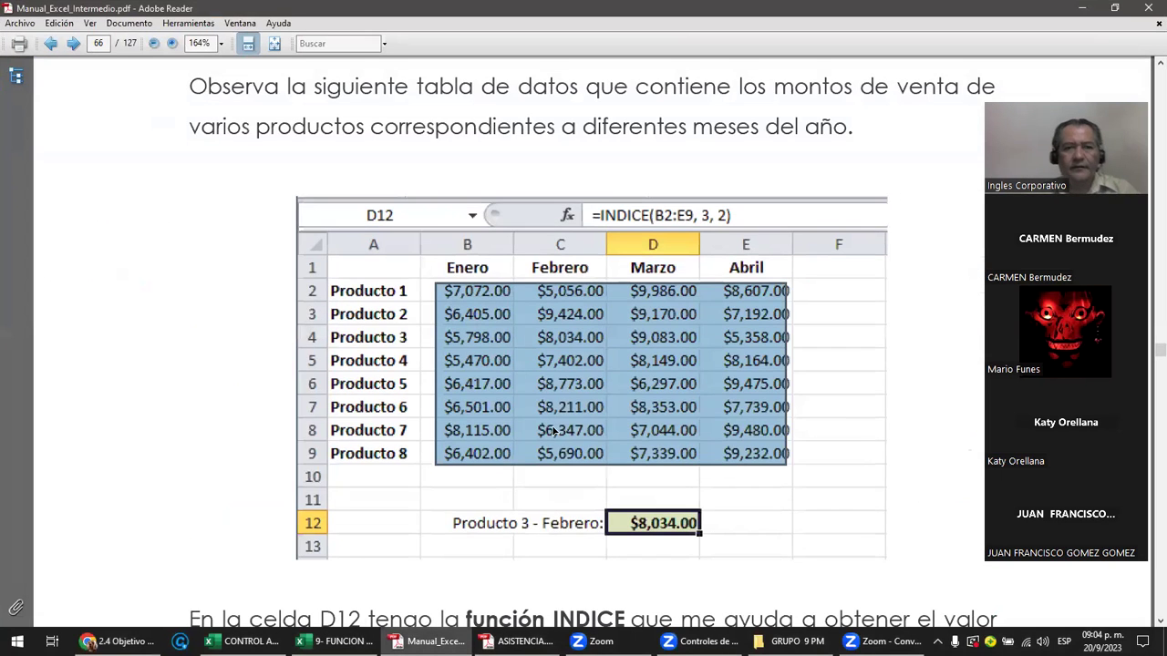
- Go to the manual's page 2 contents listing Función Buscar, BuscarV, BuscarH and Índice
key(Home)
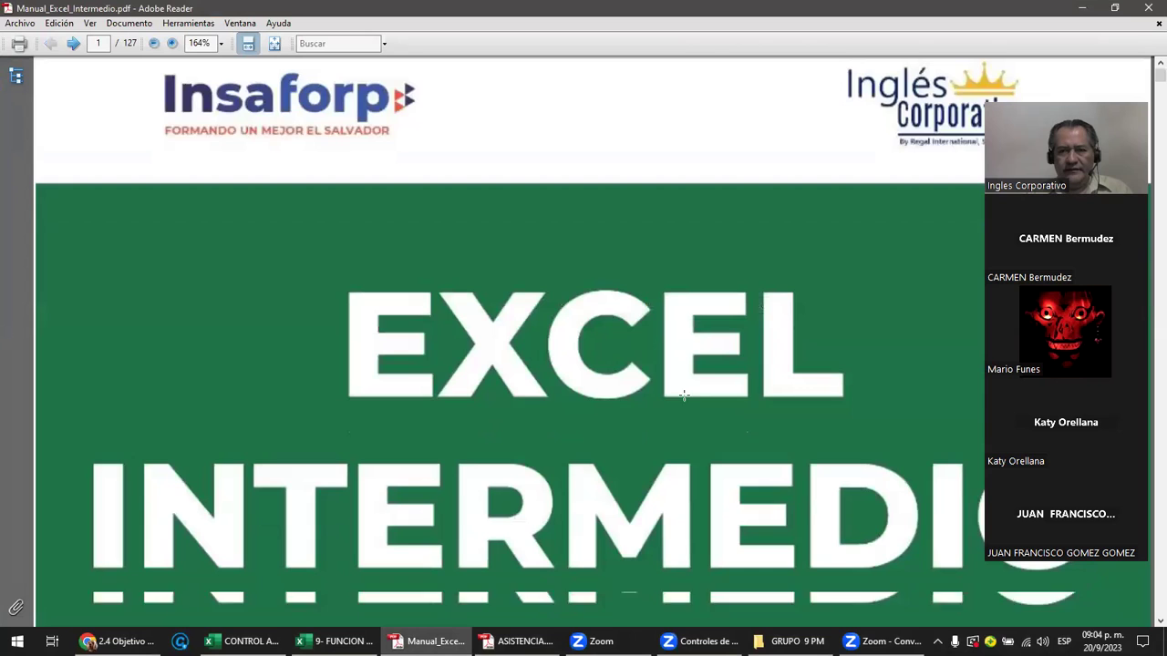
scroll(751, 365, down, 1)
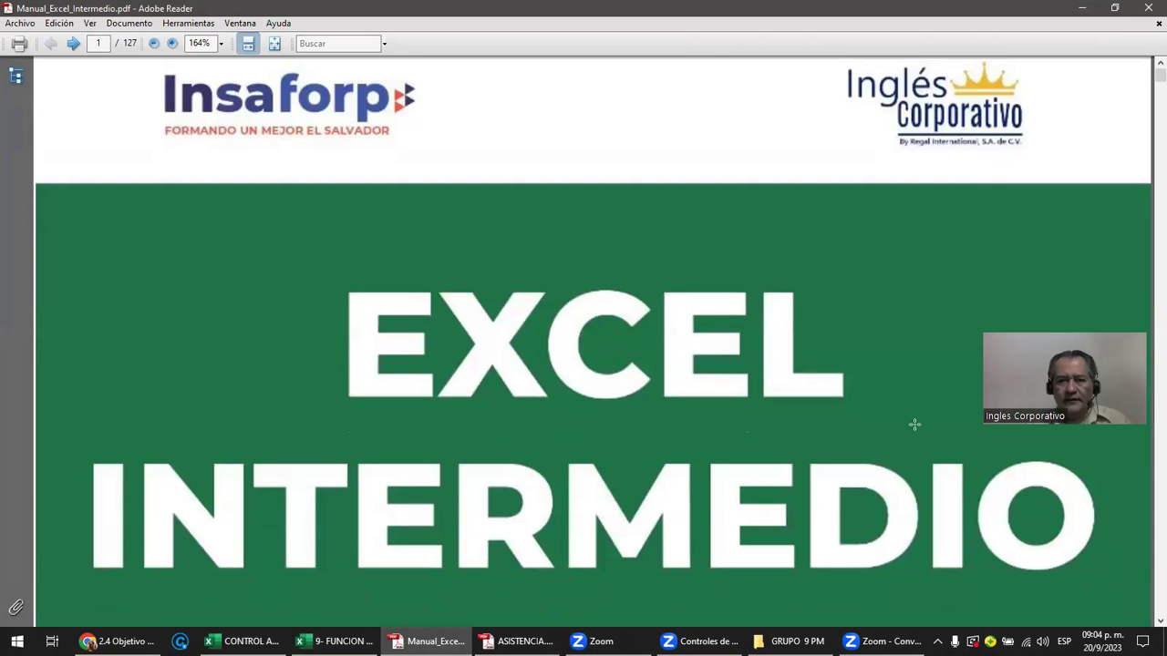
scroll(821, 465, down, 10)
scroll(744, 501, down, 3)
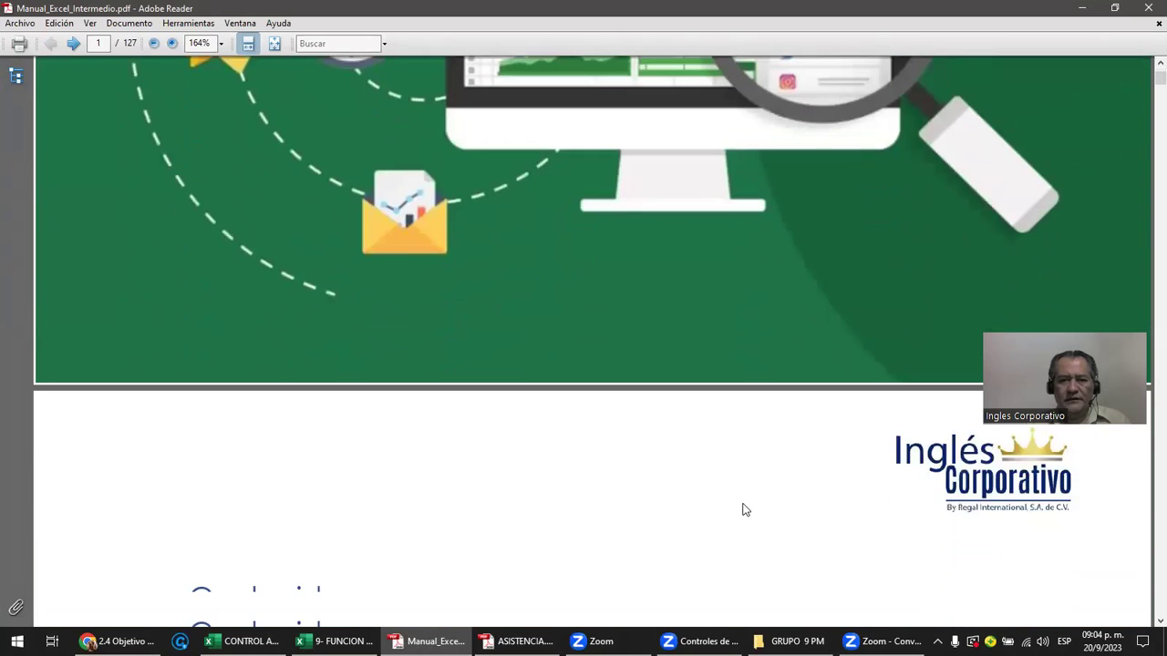
scroll(742, 508, down, 15)
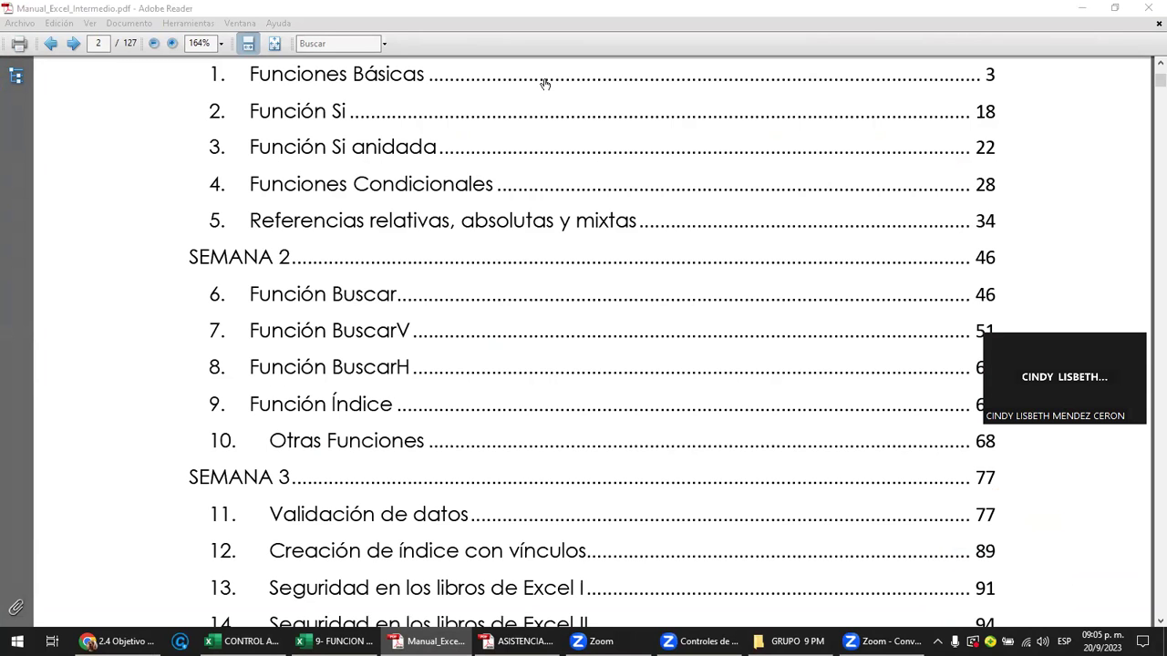
- Send the class group chat a pasted message asking to join the WhatsApp group
click(117, 641)
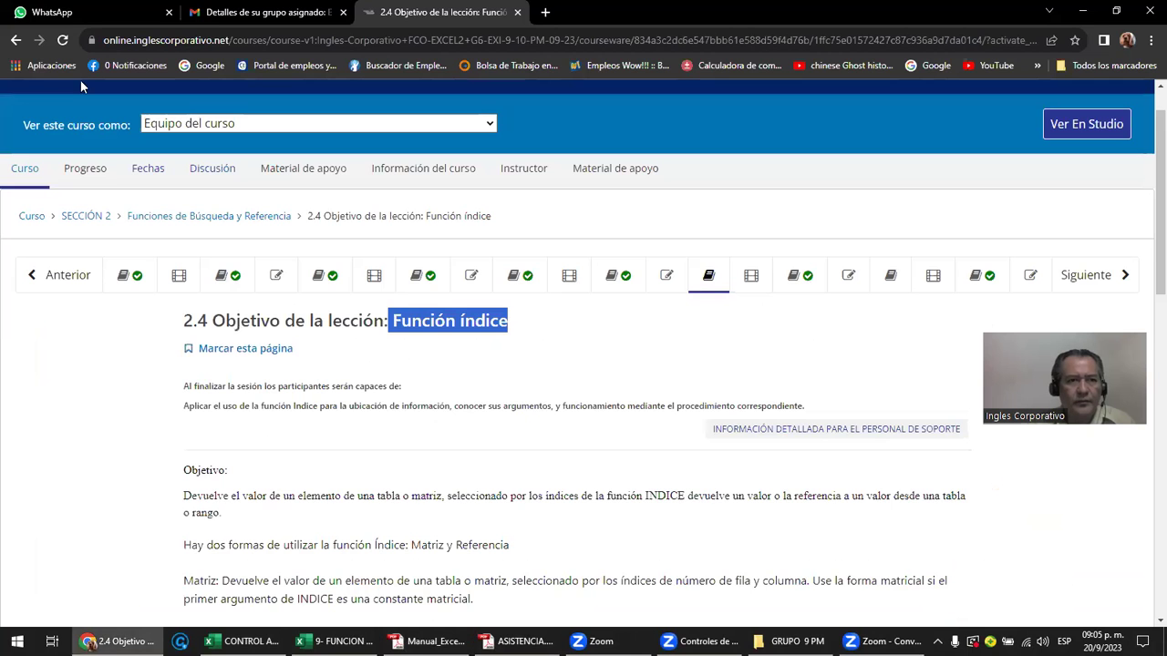
click(77, 12)
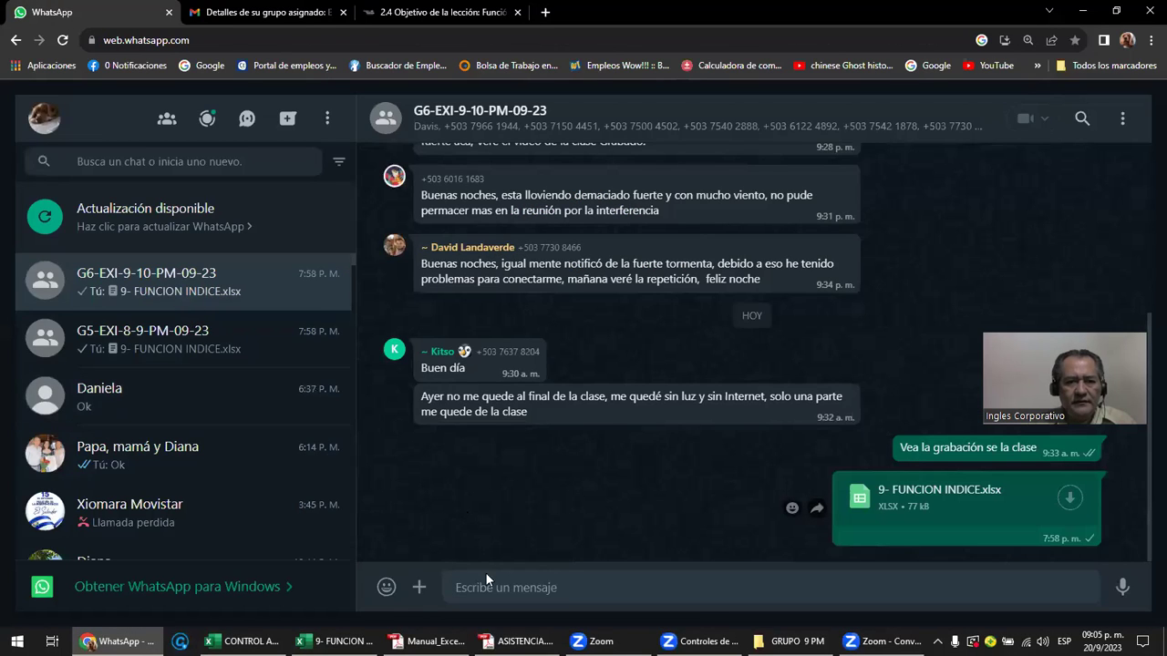
key(ctrl+v)
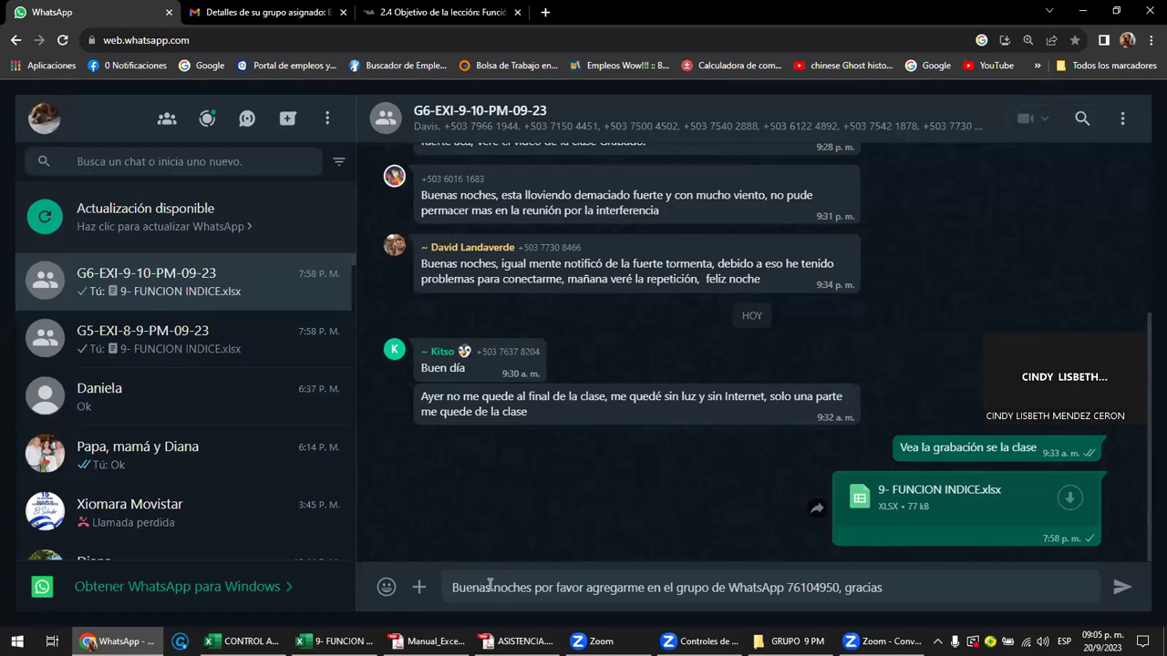
key(Return)
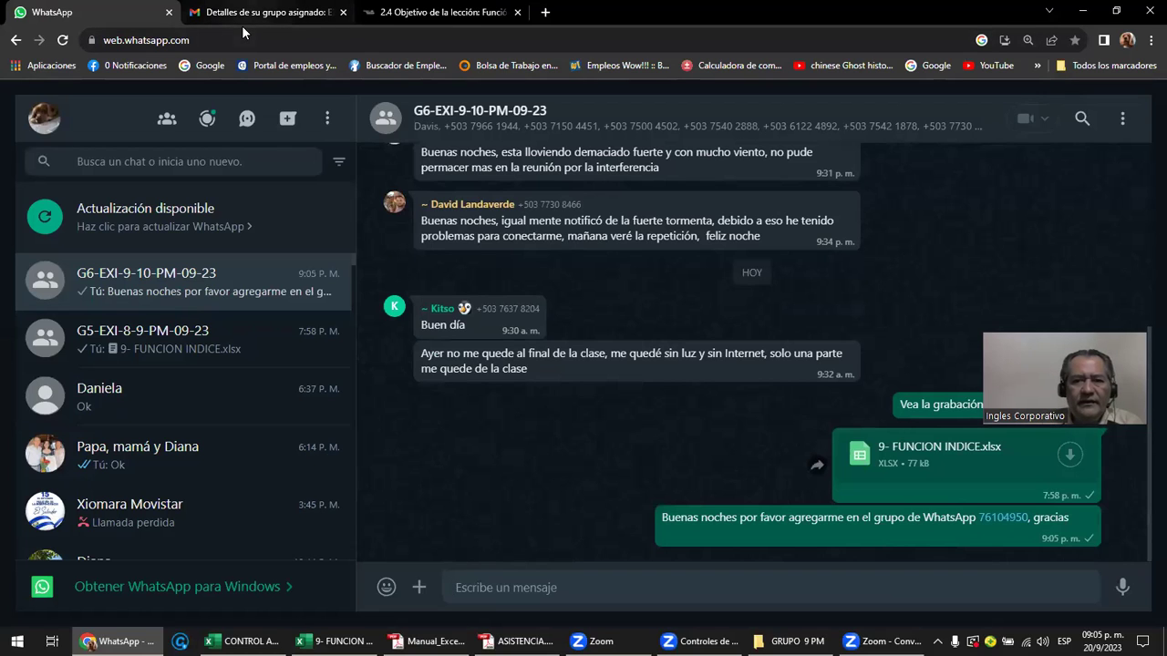
click(357, 28)
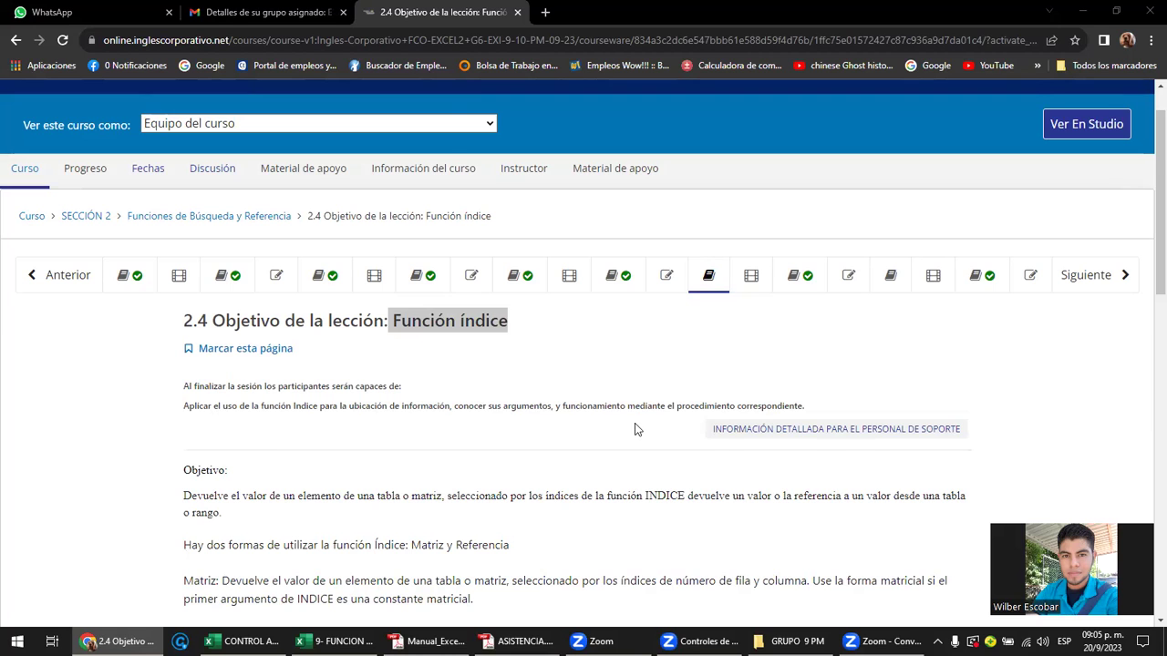
- Open the manual at the '9. Función Índice' section on page 65, then return to Chrome
scroll(748, 620, down, 2)
click(456, 638)
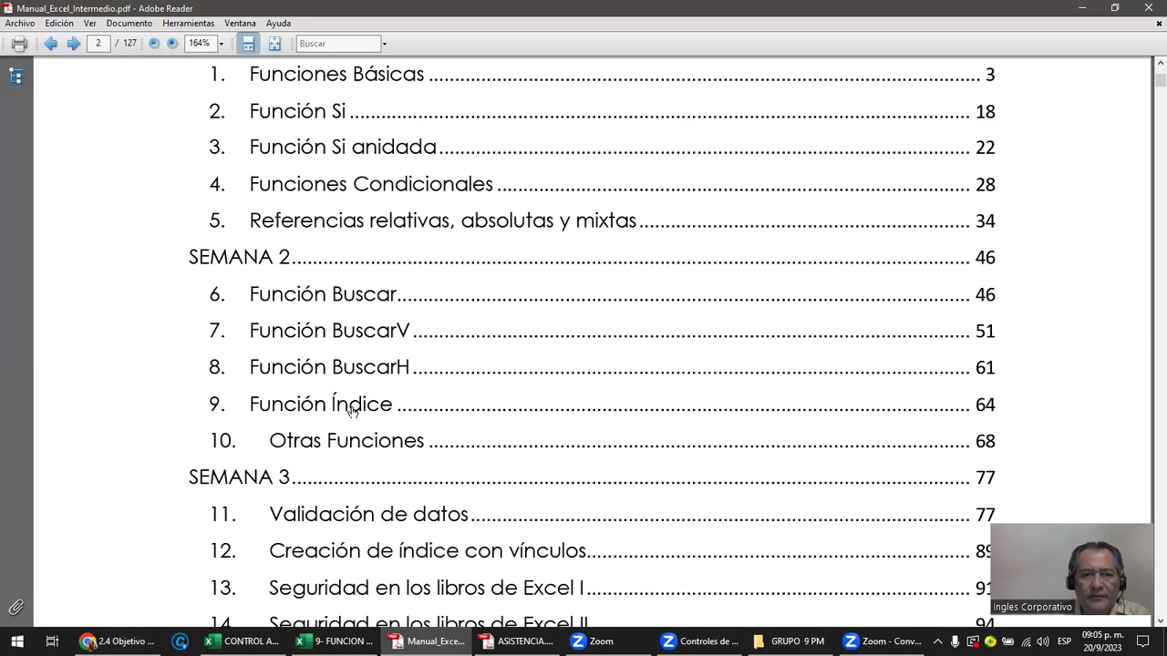
click(353, 411)
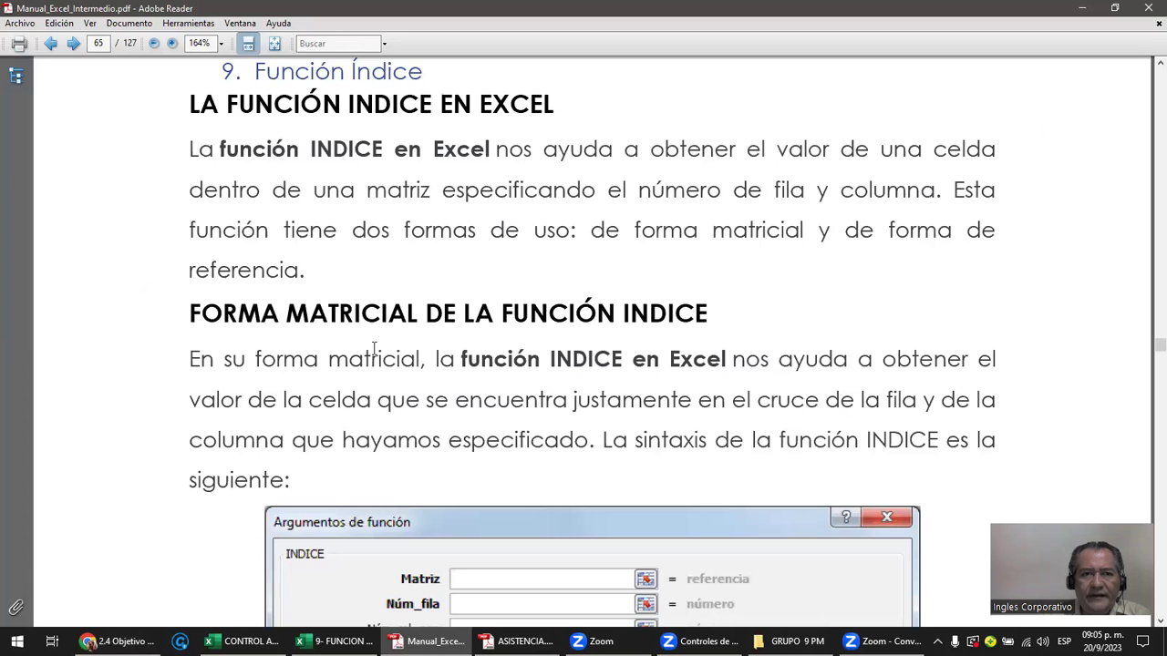
scroll(374, 347, up, 1)
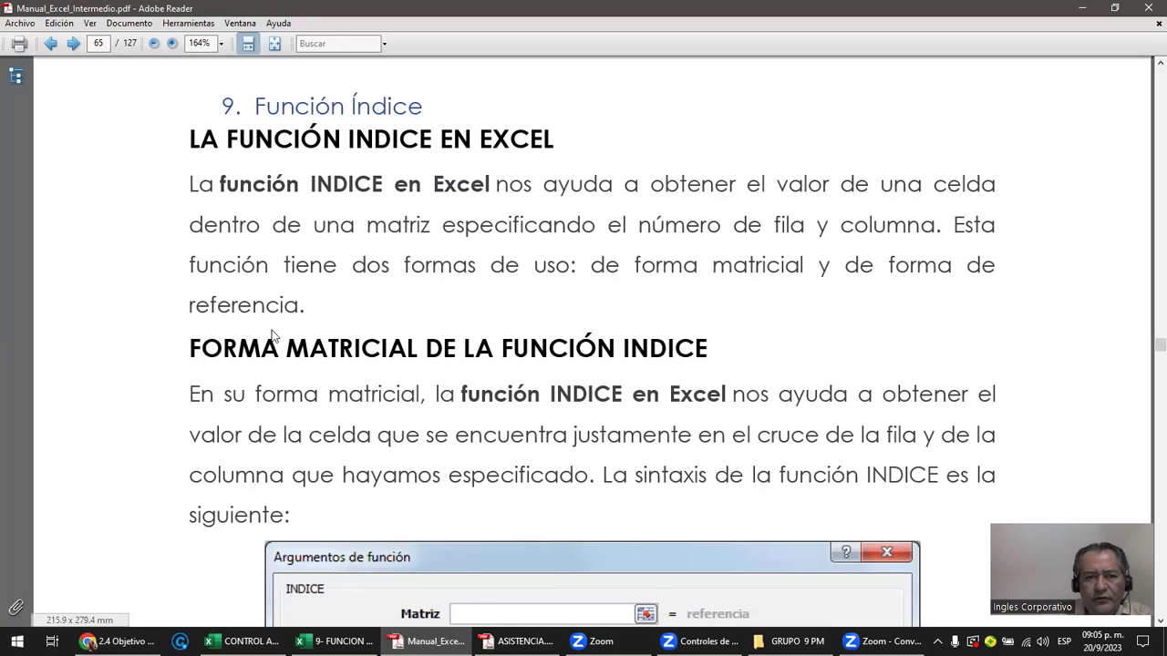
key(alt+Tab)
scroll(274, 334, down, 2)
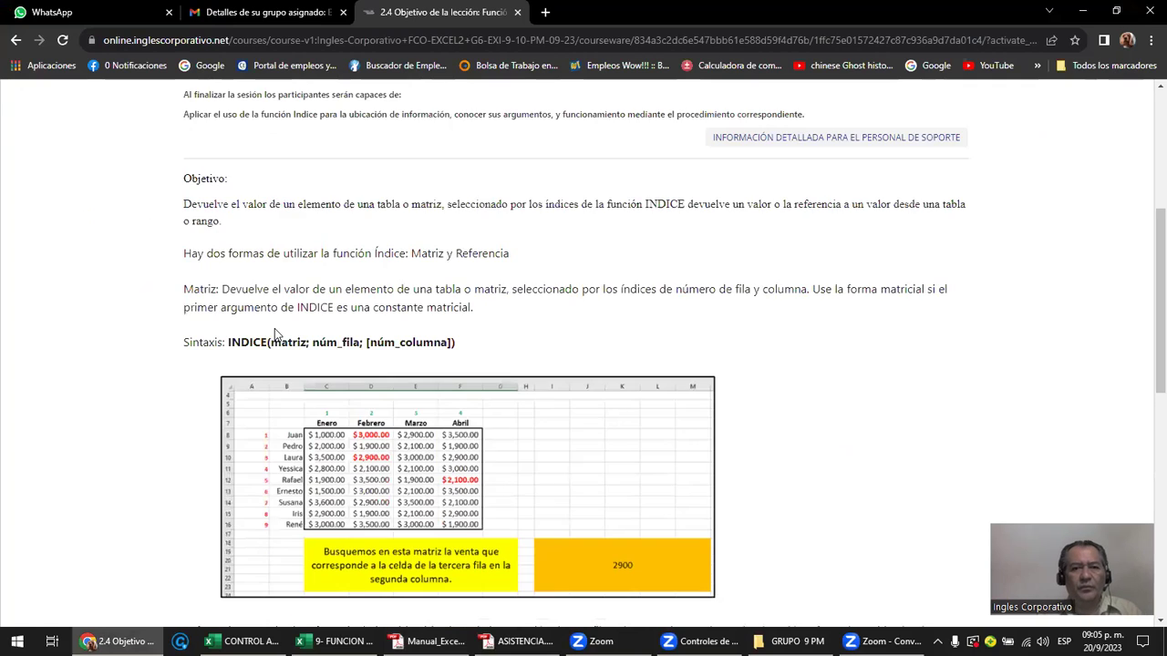
scroll(279, 335, down, 1)
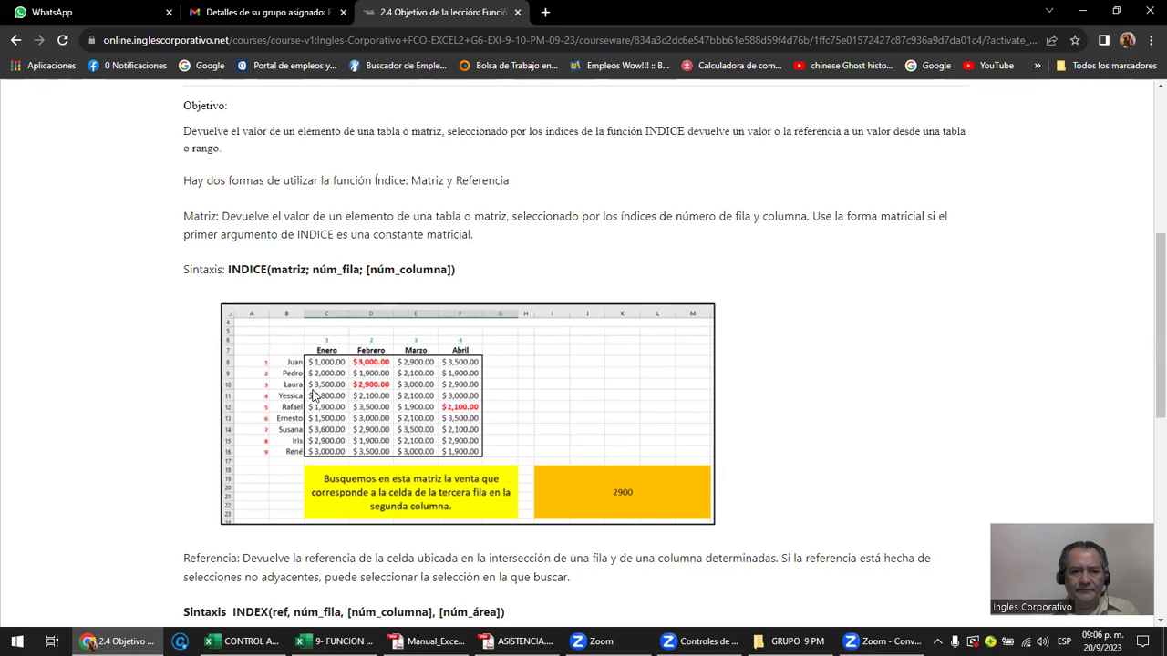
mouse_move(338, 641)
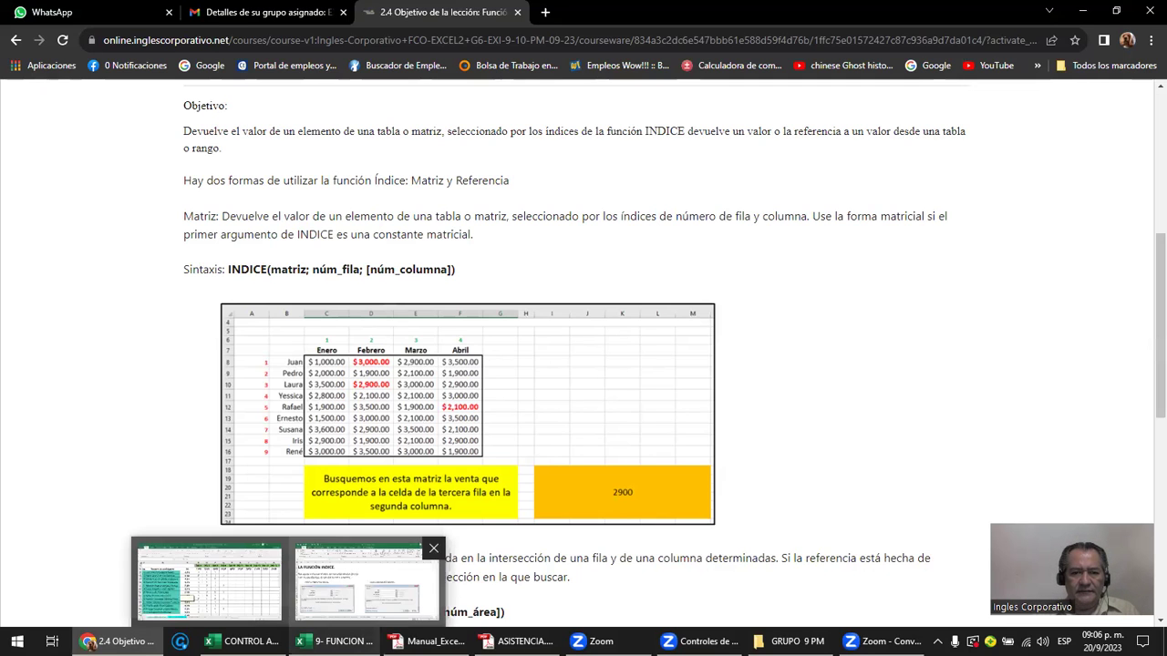
- Switch to the 9- FUNCION INDICE workbook and select cell L2, noting its address
click(365, 583)
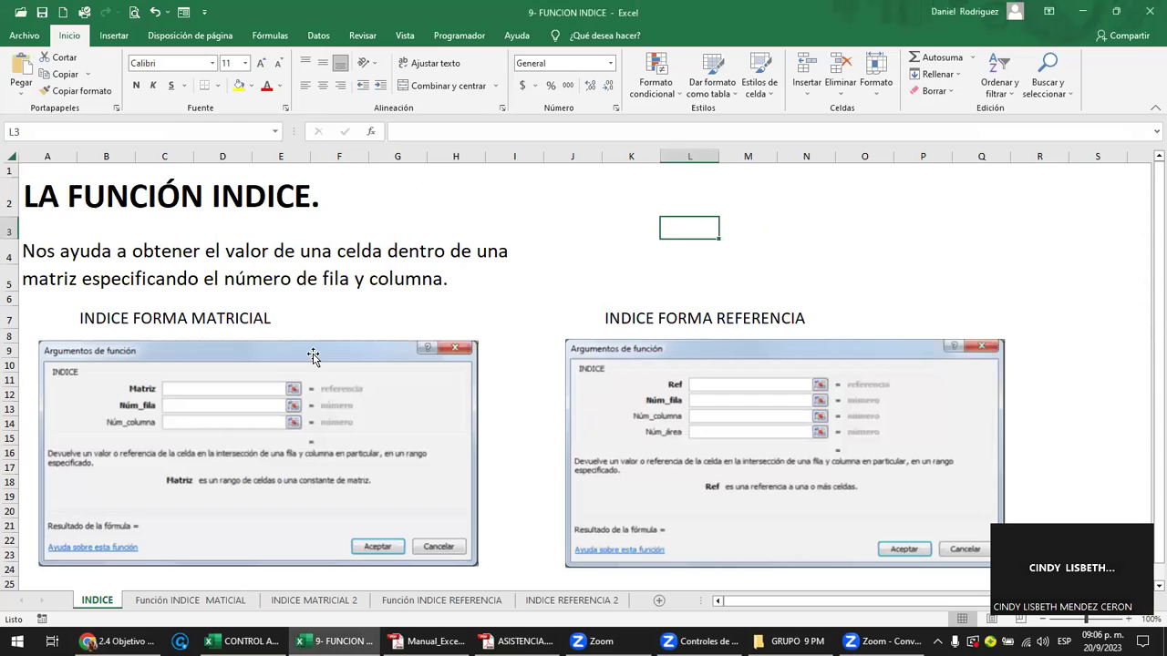
click(674, 196)
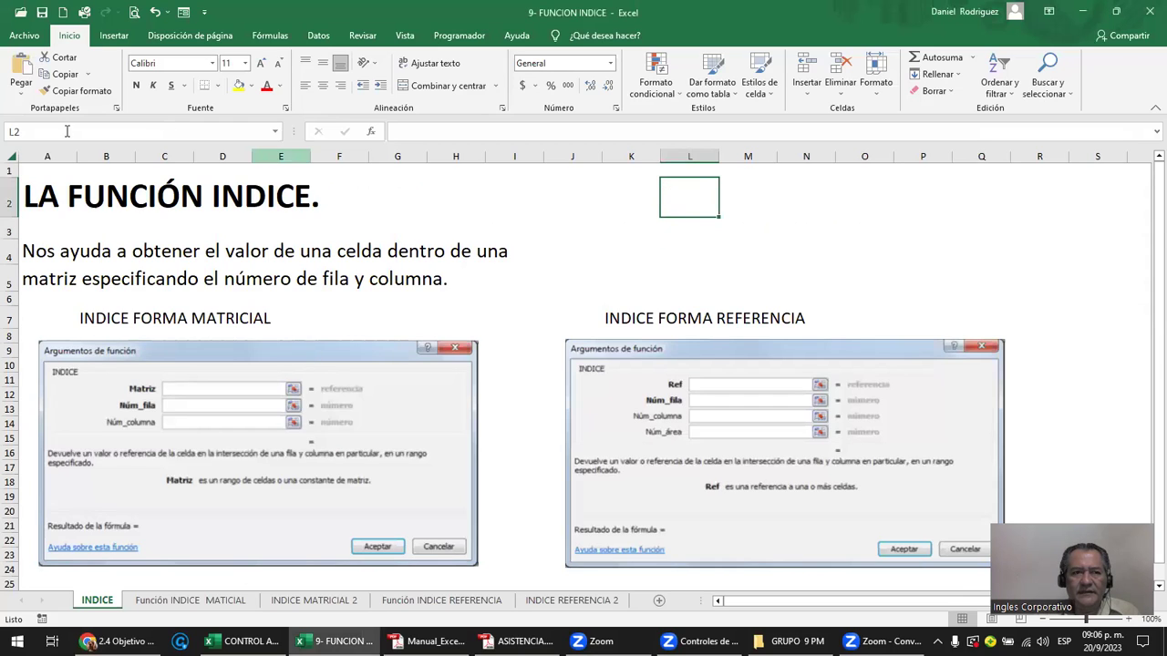
click(15, 133)
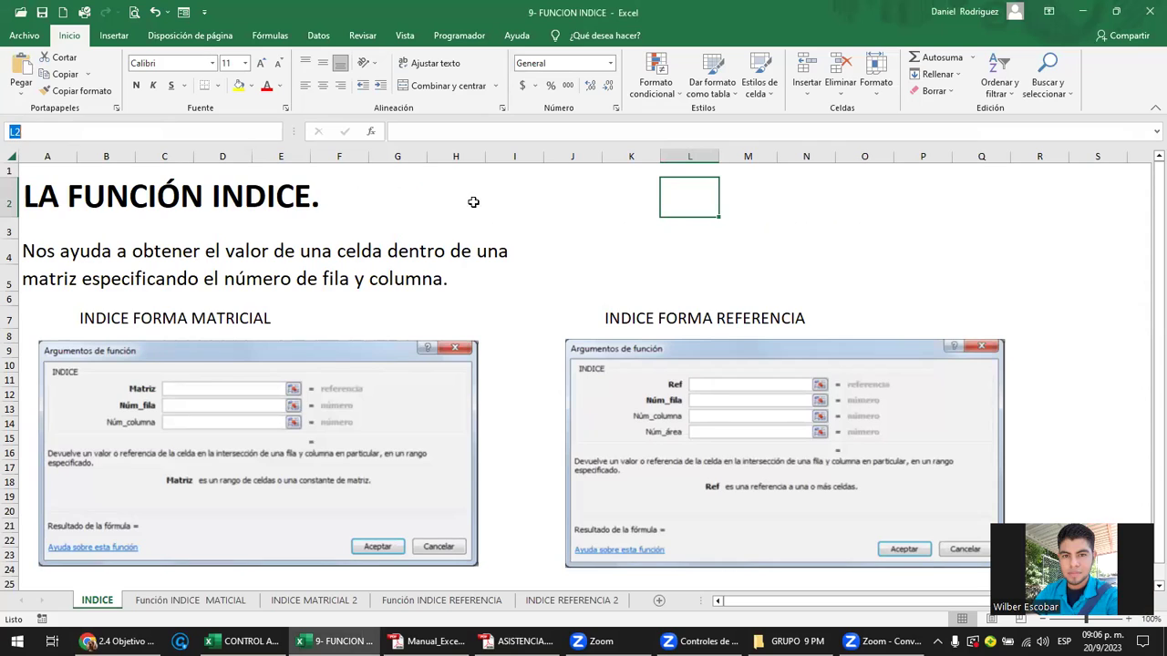
click(689, 199)
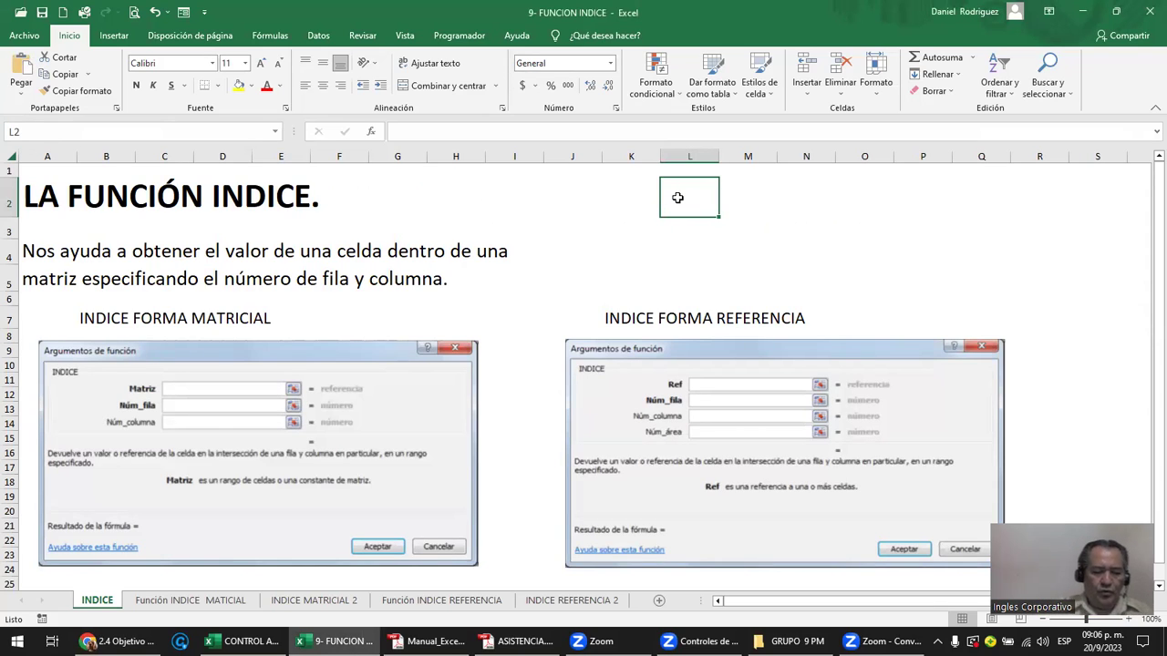
- Enter HOLA in L2 as a test, delete it, and review the C7 and K7 headings
text(HOLA)
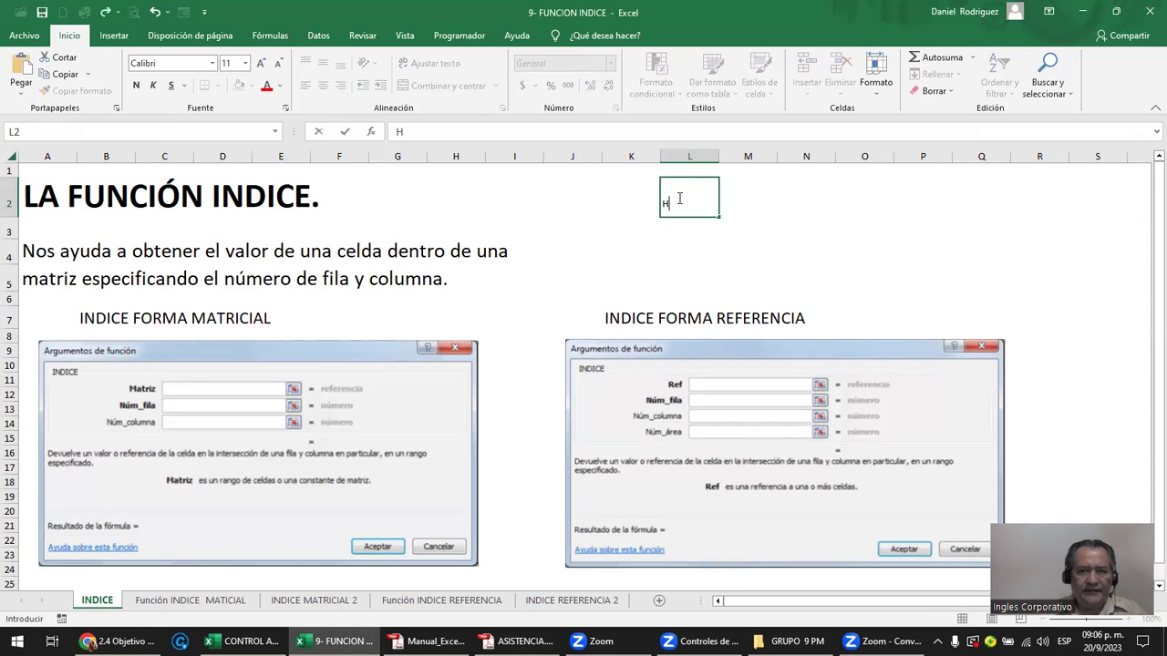
key(Return)
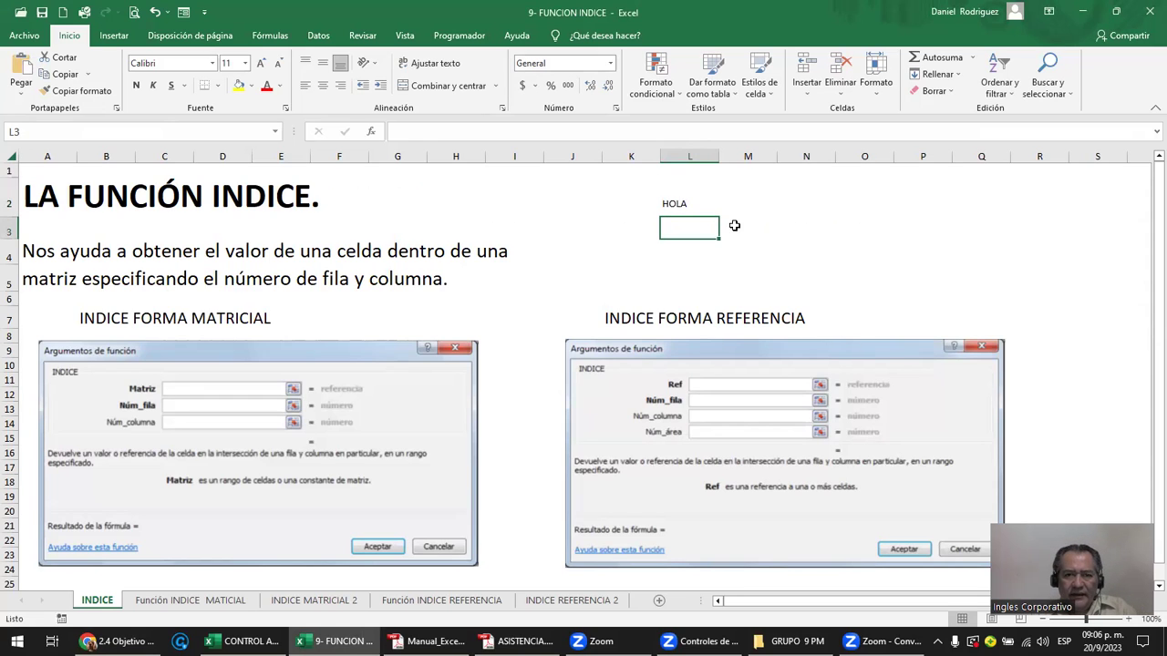
click(709, 208)
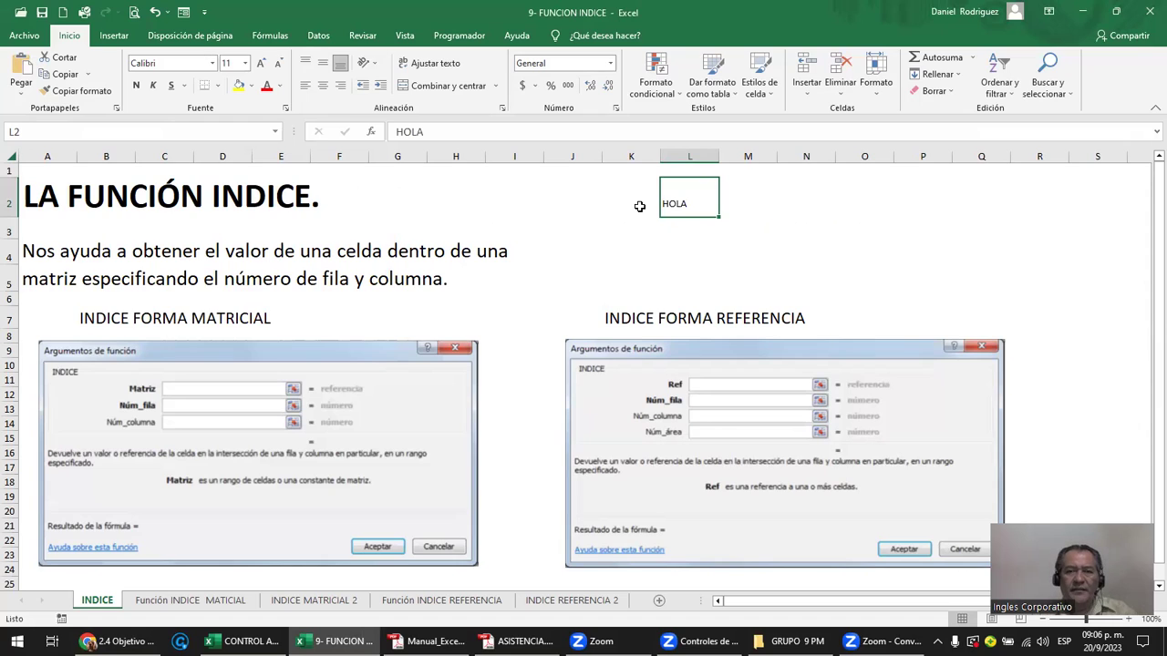
key(Delete)
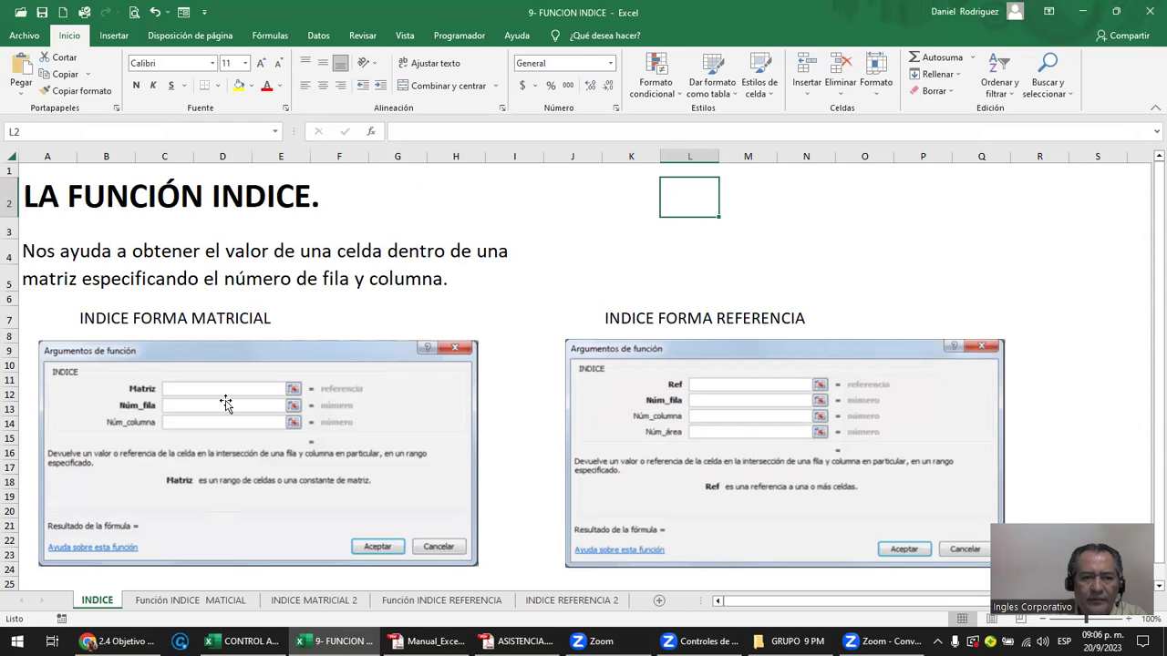
click(146, 316)
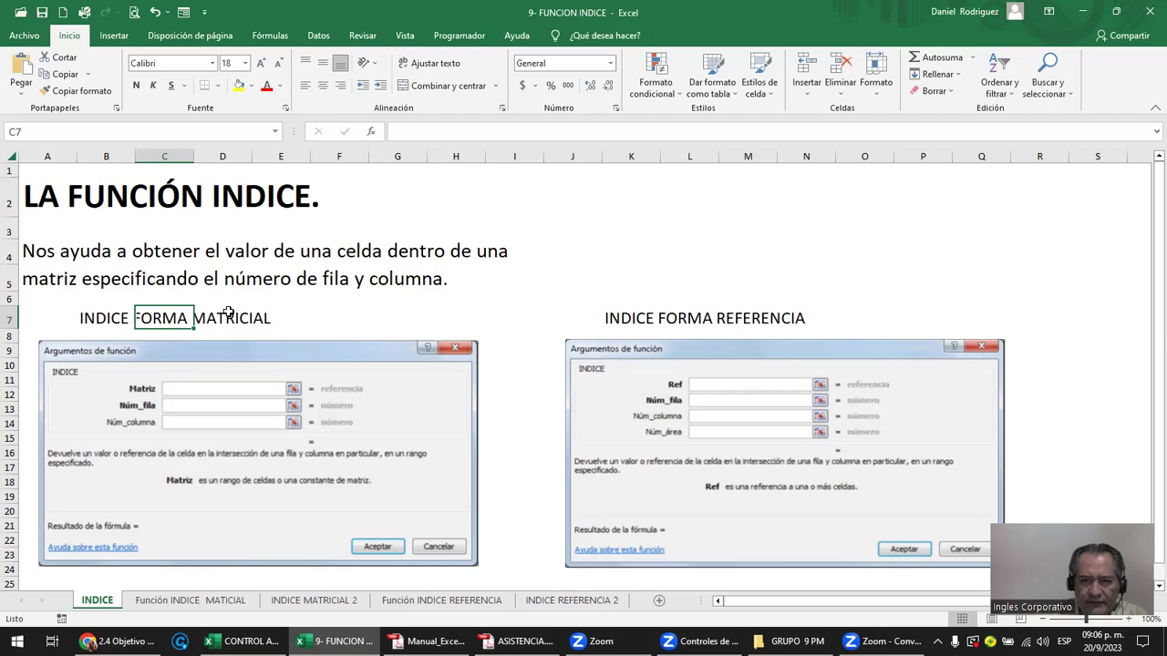
click(643, 316)
- Zoom the lesson page out two steps to show the INDEX reference-form examples
mouse_move(333, 641)
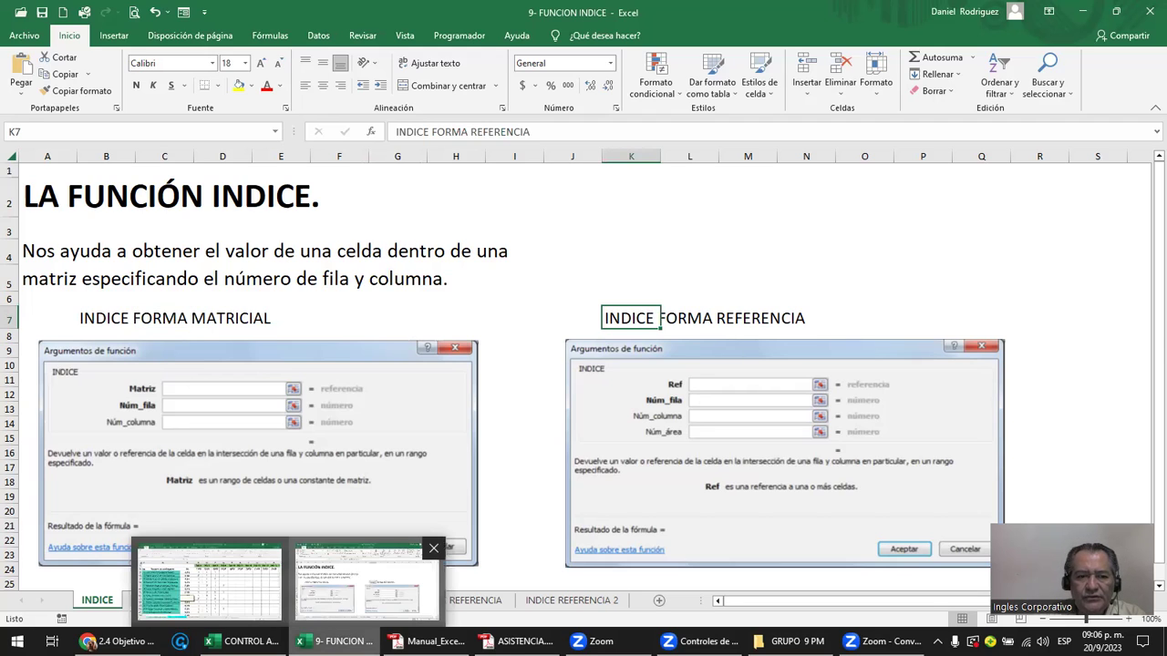
click(119, 641)
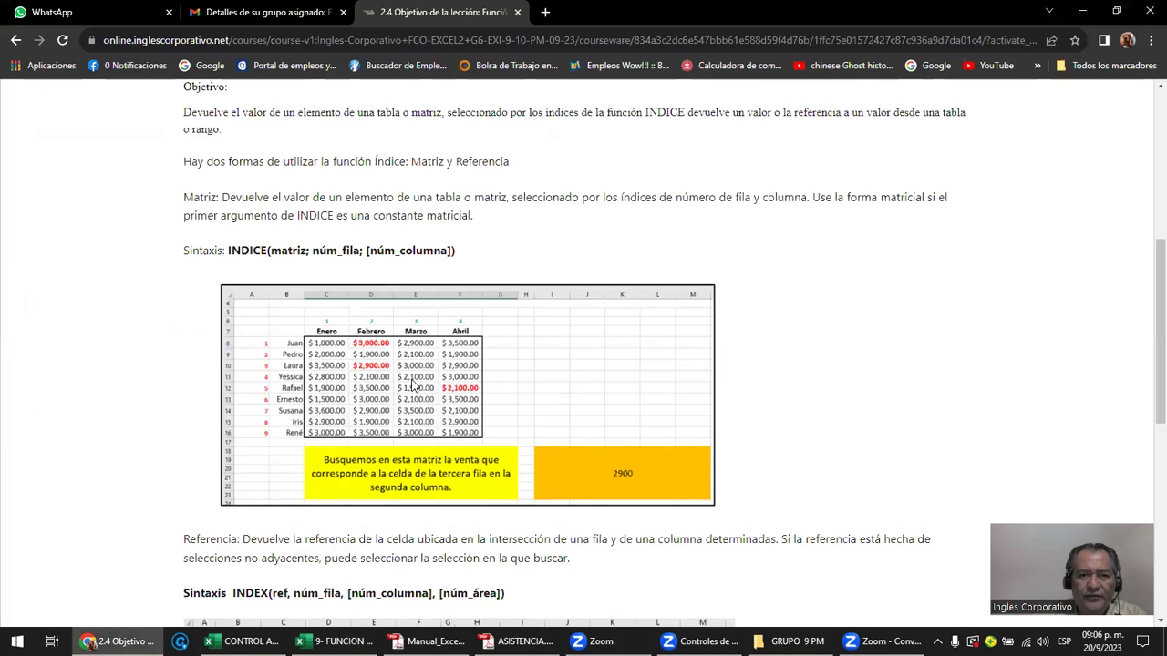
scroll(412, 385, down, 2)
key(ctrl+minus)
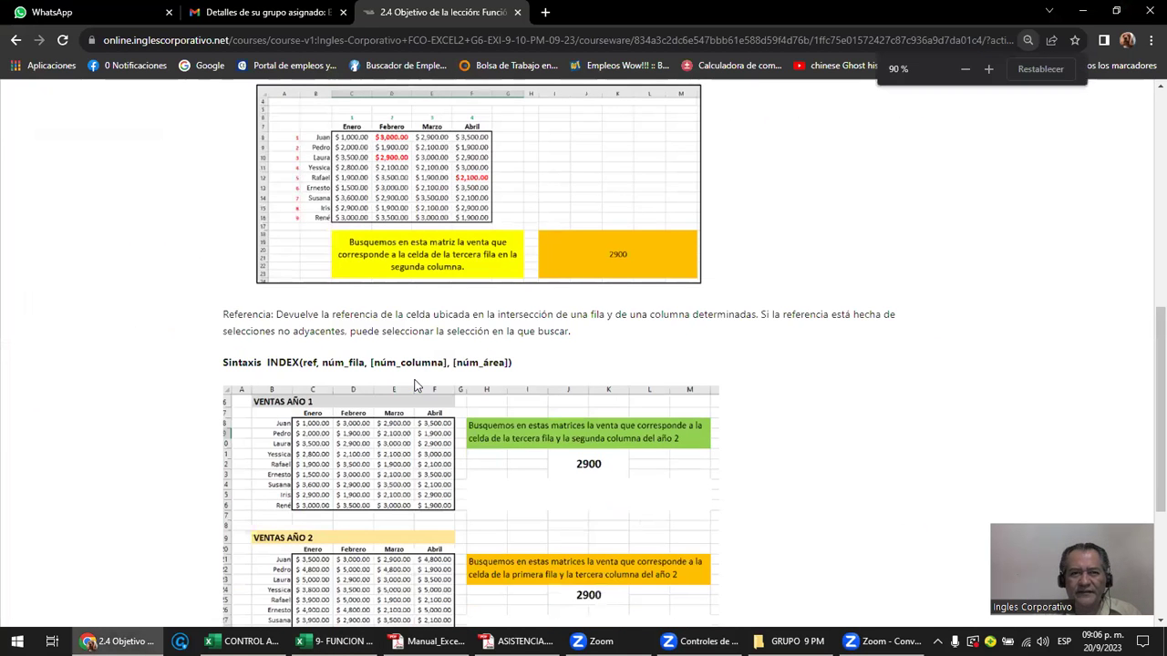
key(ctrl+minus)
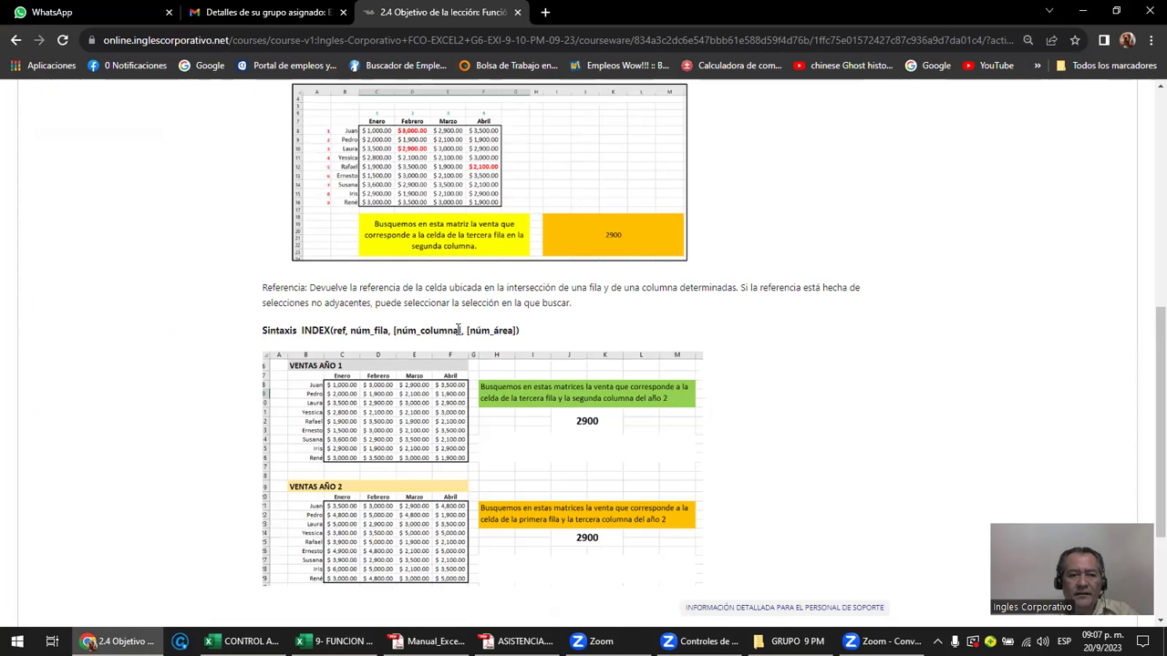
key(alt+Tab)
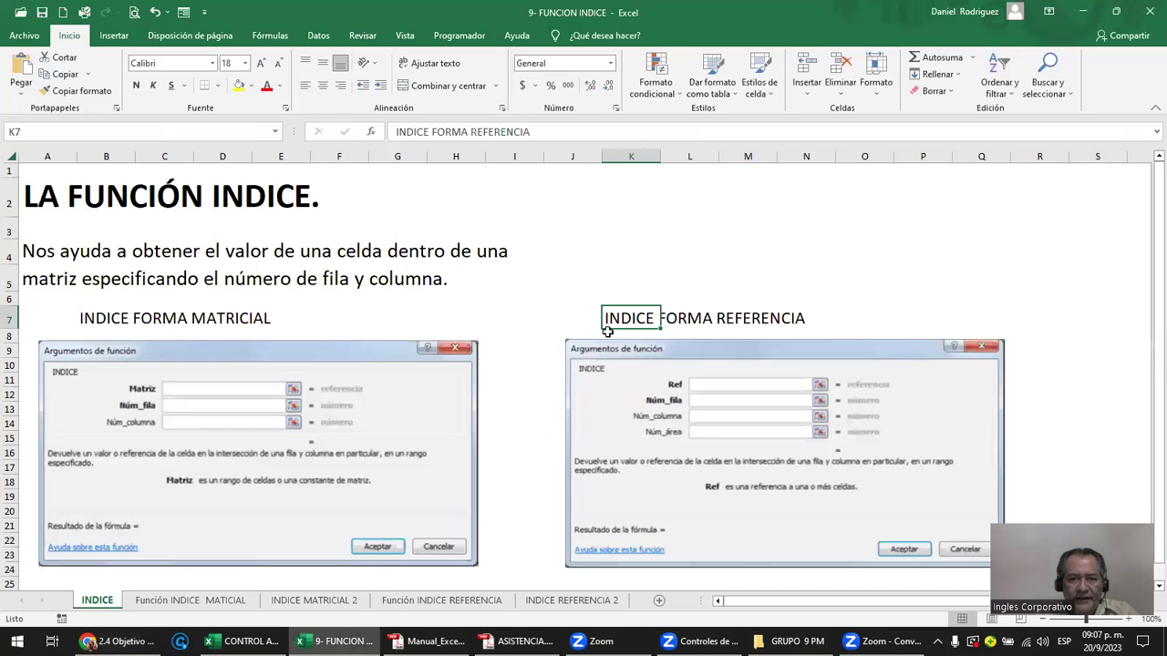
shift+click(789, 311)
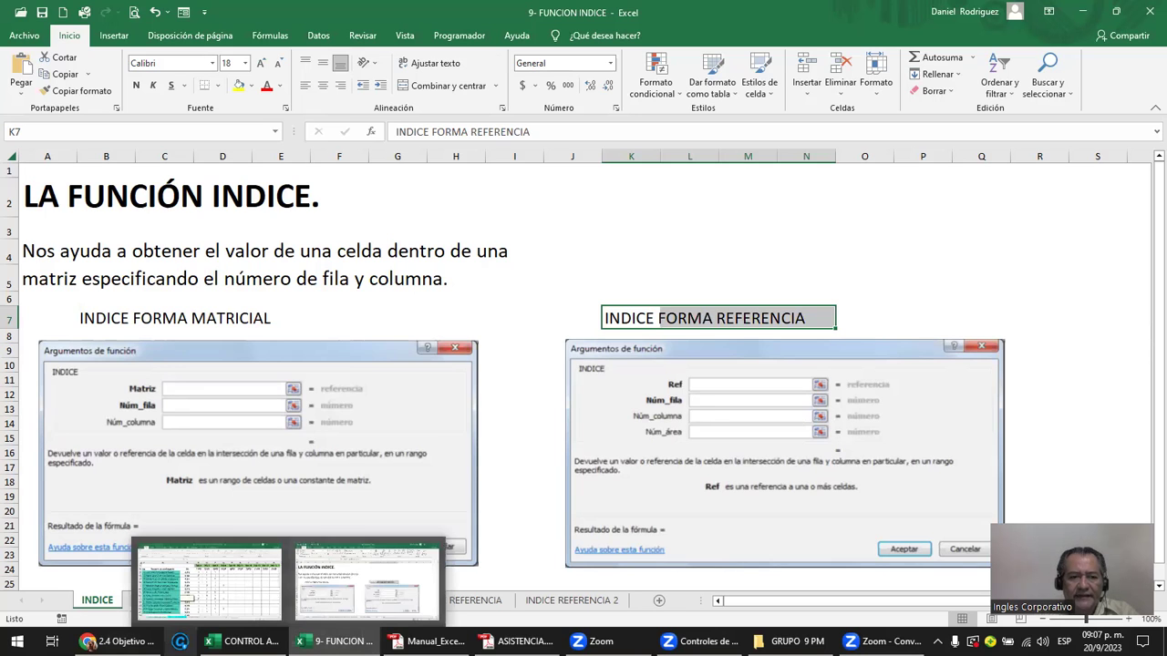
click(118, 641)
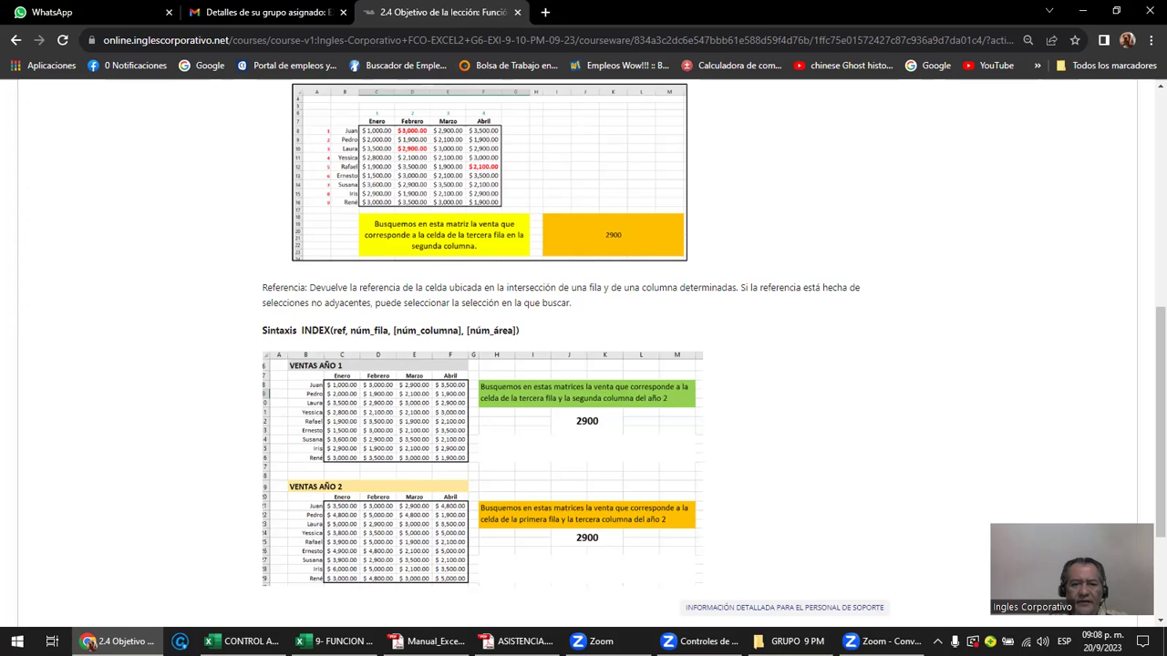
key(alt+Tab)
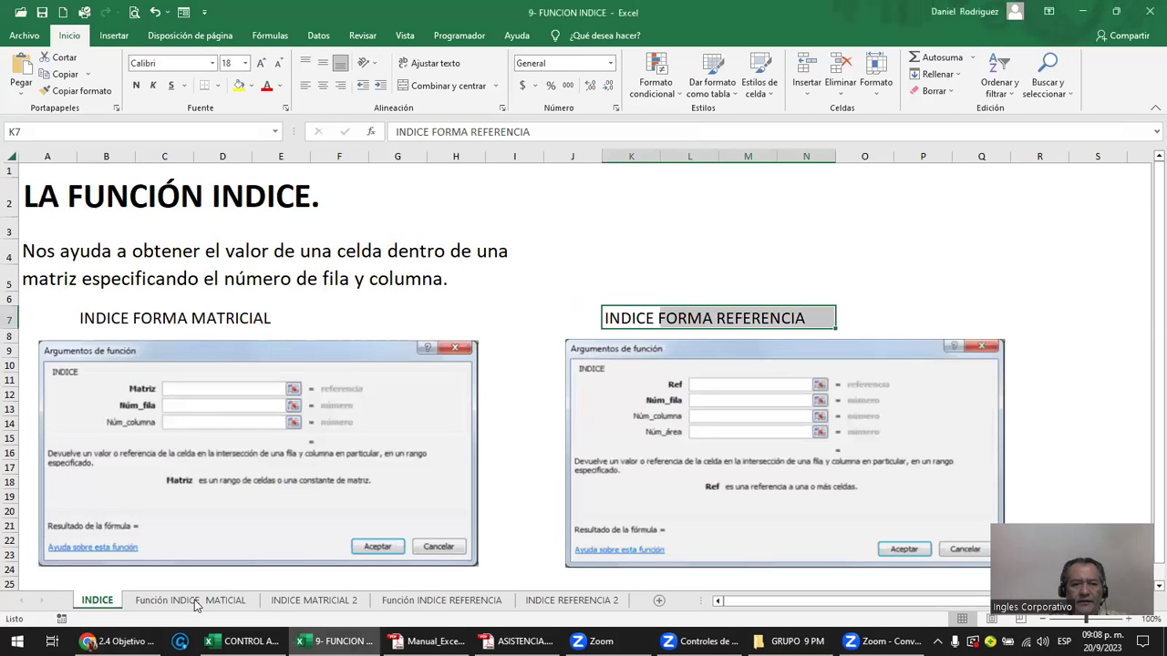
- On the Función INDICE MATICIAL sheet, clear the INDICE results in N4:N14
click(185, 603)
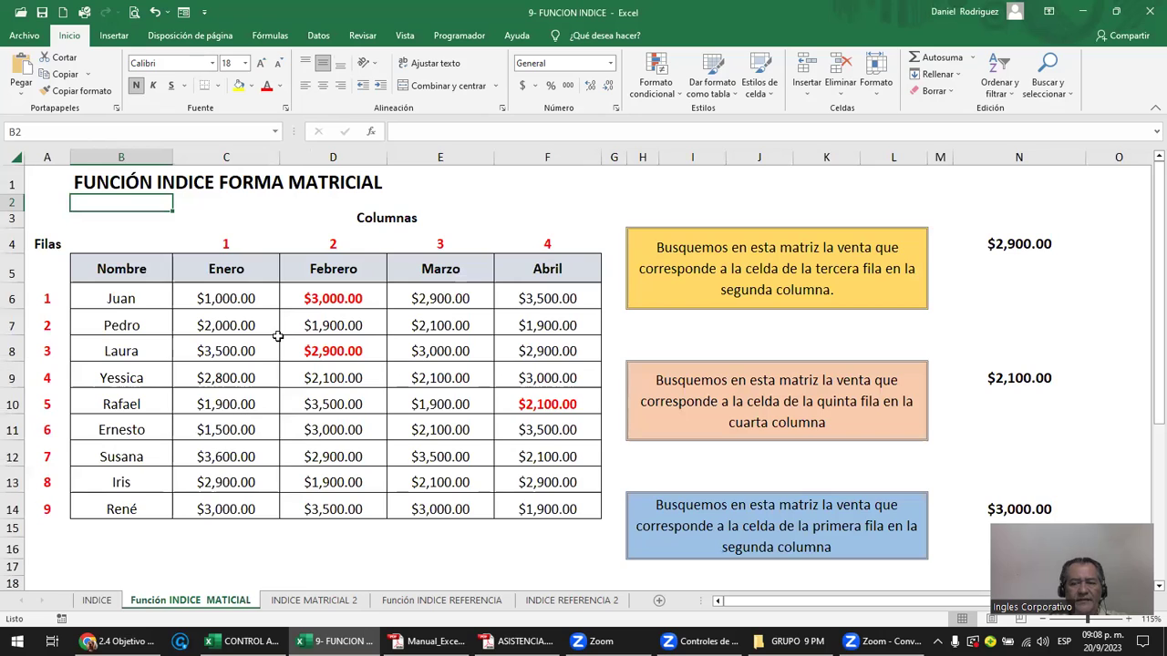
drag(1027, 245, 1040, 508)
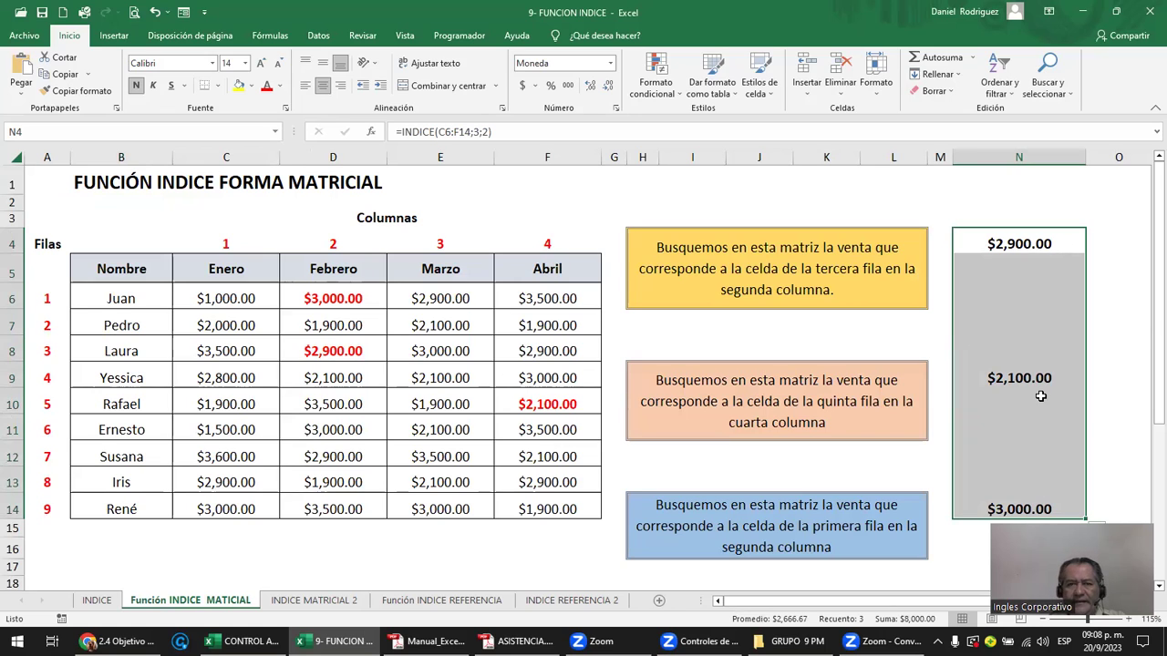
key(Delete)
click(998, 241)
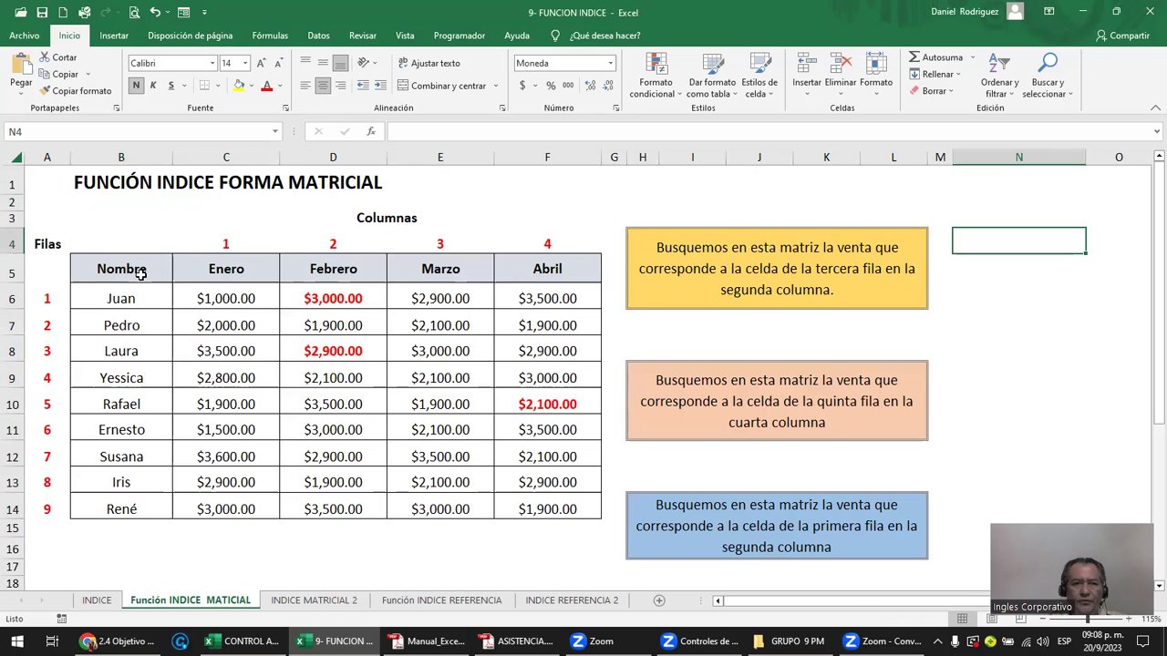
- Select the Nombre names and Enero–Abril month headers to go over the sales table
ctrl+scroll(141, 274, up, 1)
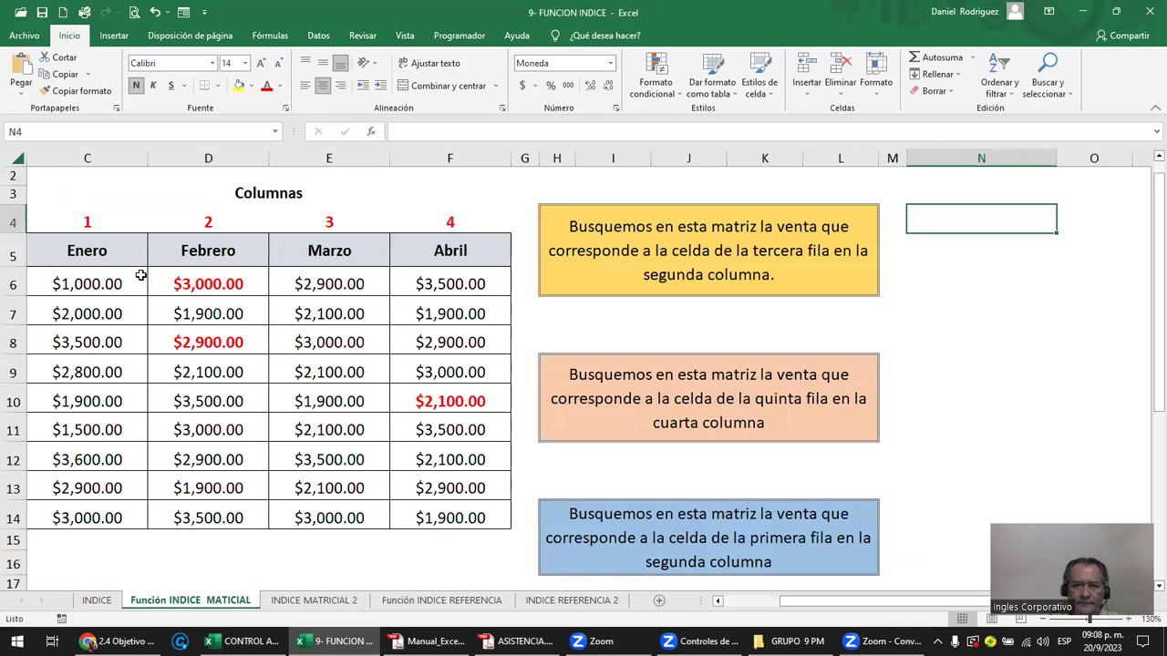
key(Left)
key(Left)
key(Home)
key(Down)
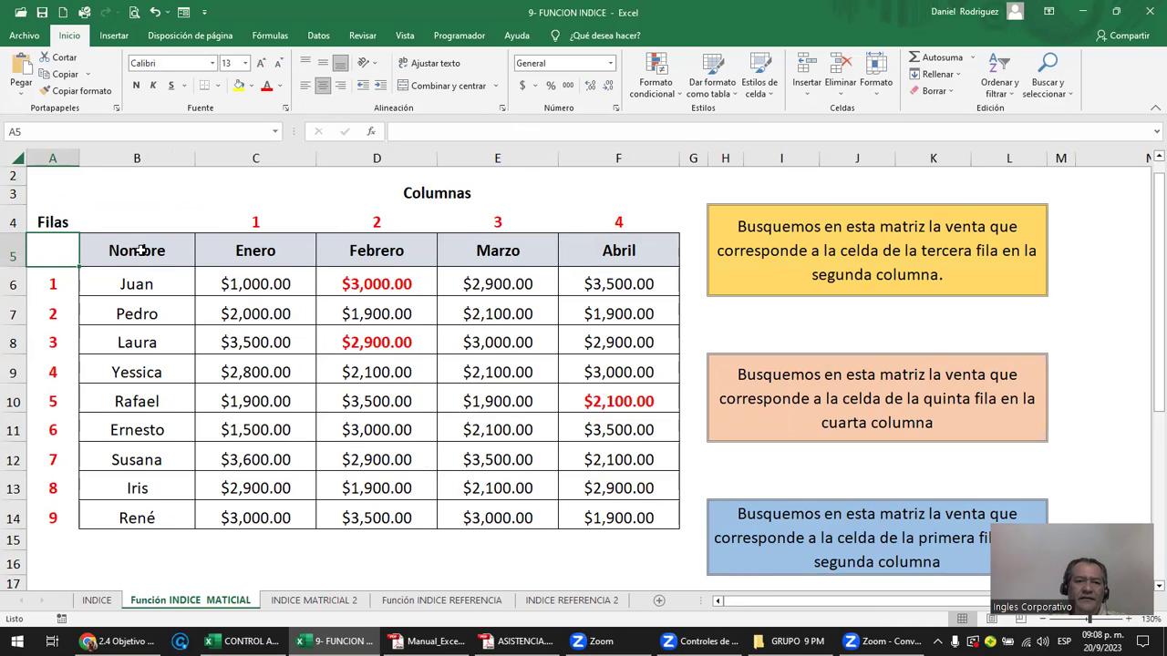
click(192, 249)
click(209, 249)
drag(132, 255, 139, 515)
drag(271, 253, 591, 246)
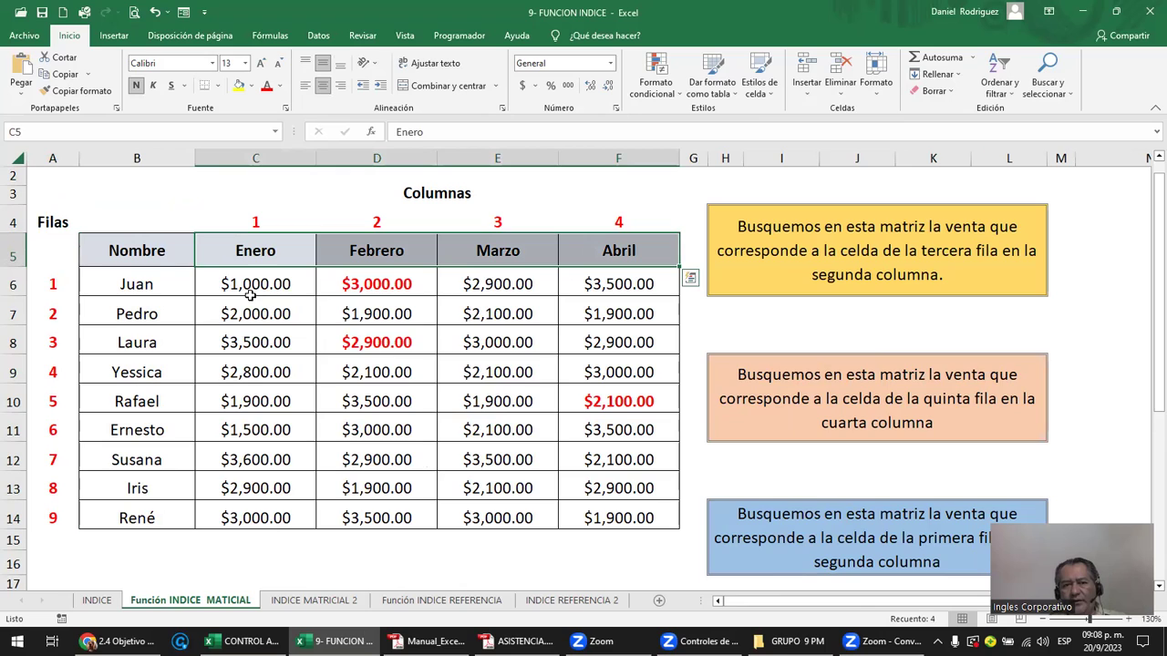
click(150, 284)
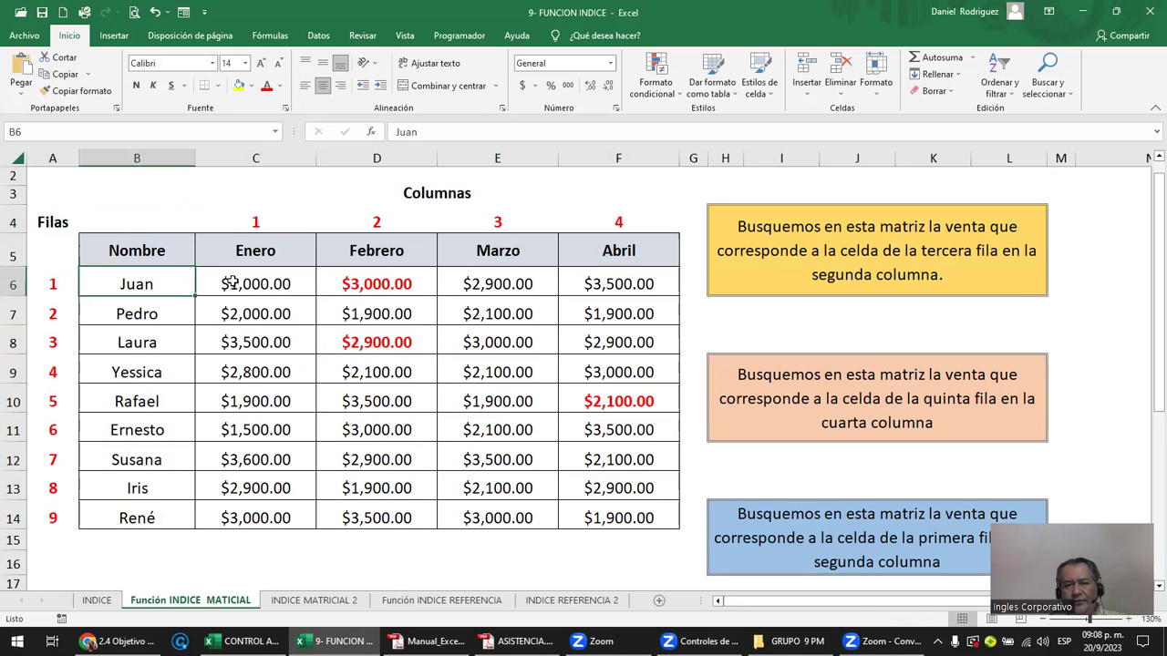
click(233, 283)
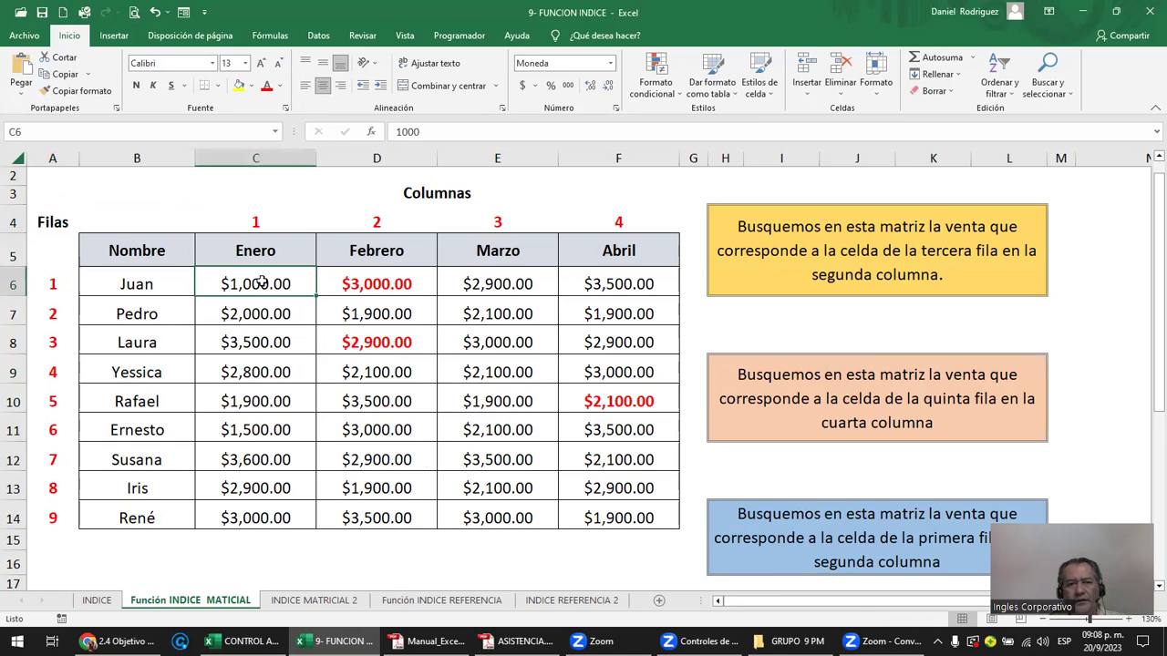
drag(262, 284, 469, 401)
drag(601, 495, 606, 517)
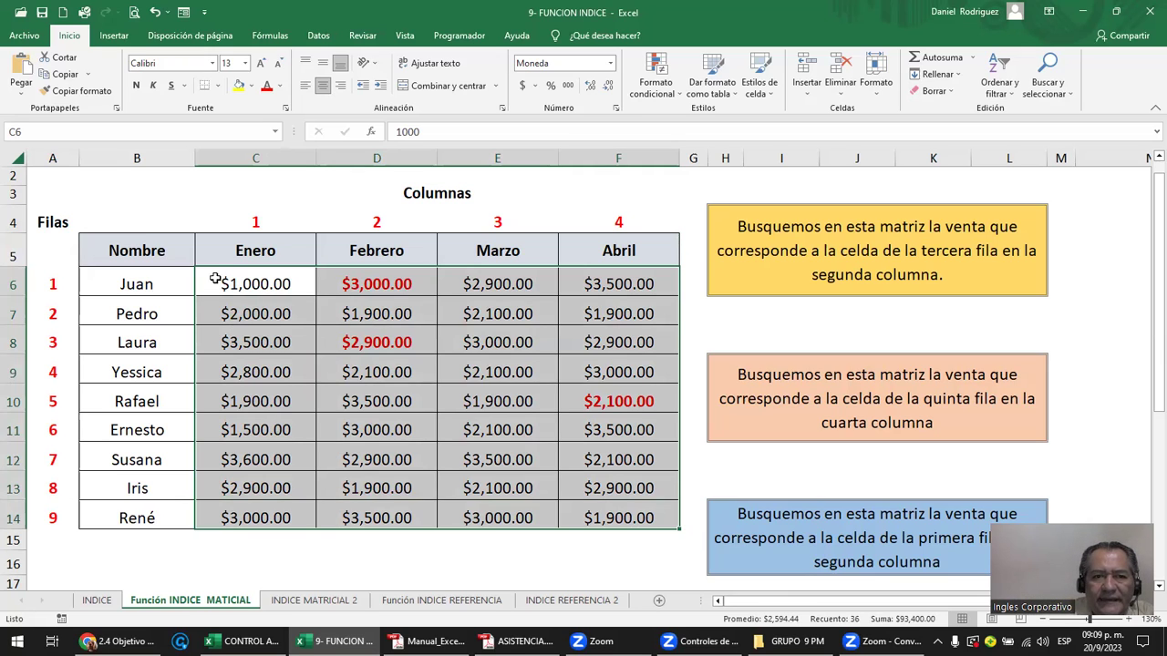
- Select the monthly sales C6:F14 and fill them yellow
drag(213, 283, 497, 314)
drag(601, 515, 604, 516)
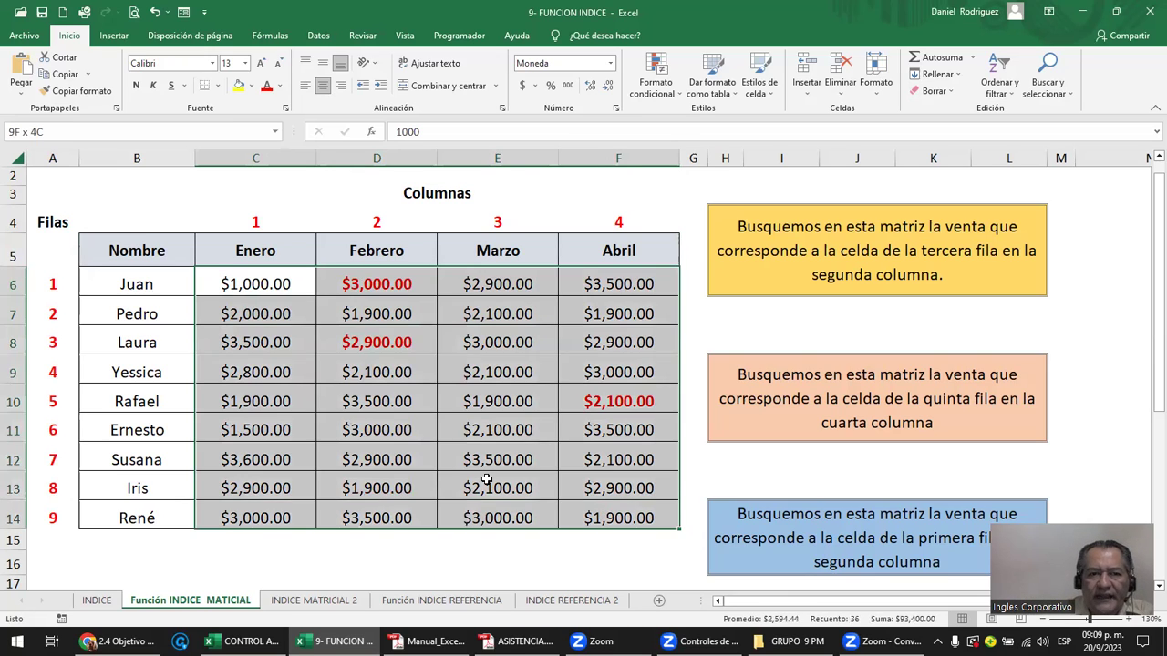
drag(142, 260, 578, 512)
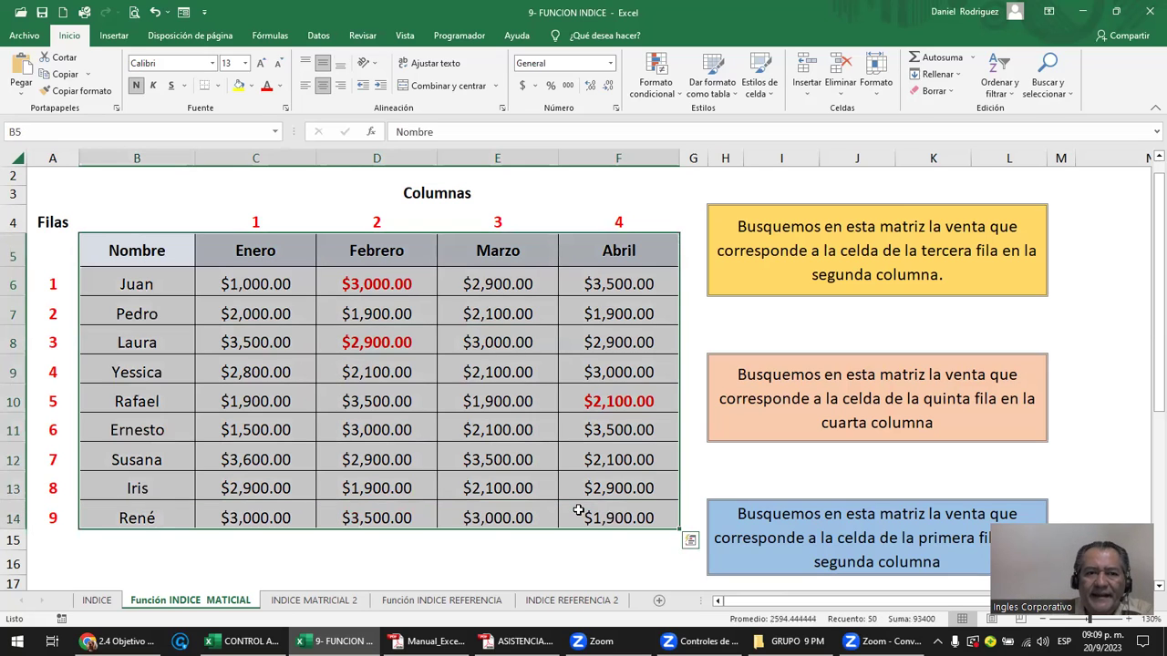
click(228, 285)
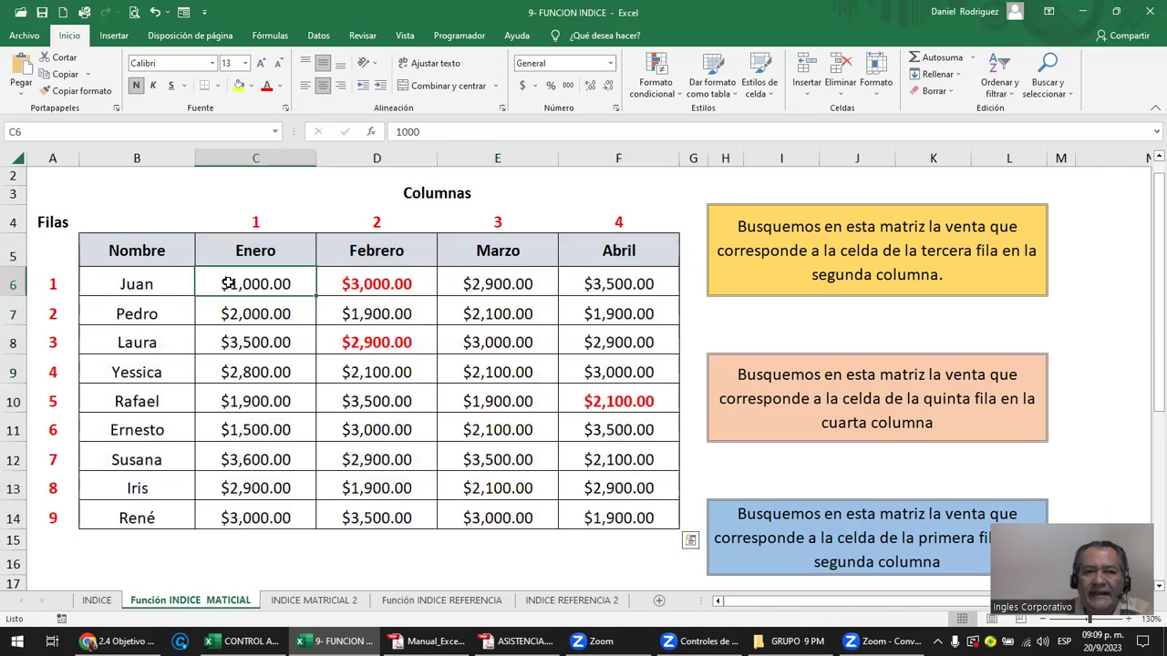
drag(633, 418, 649, 516)
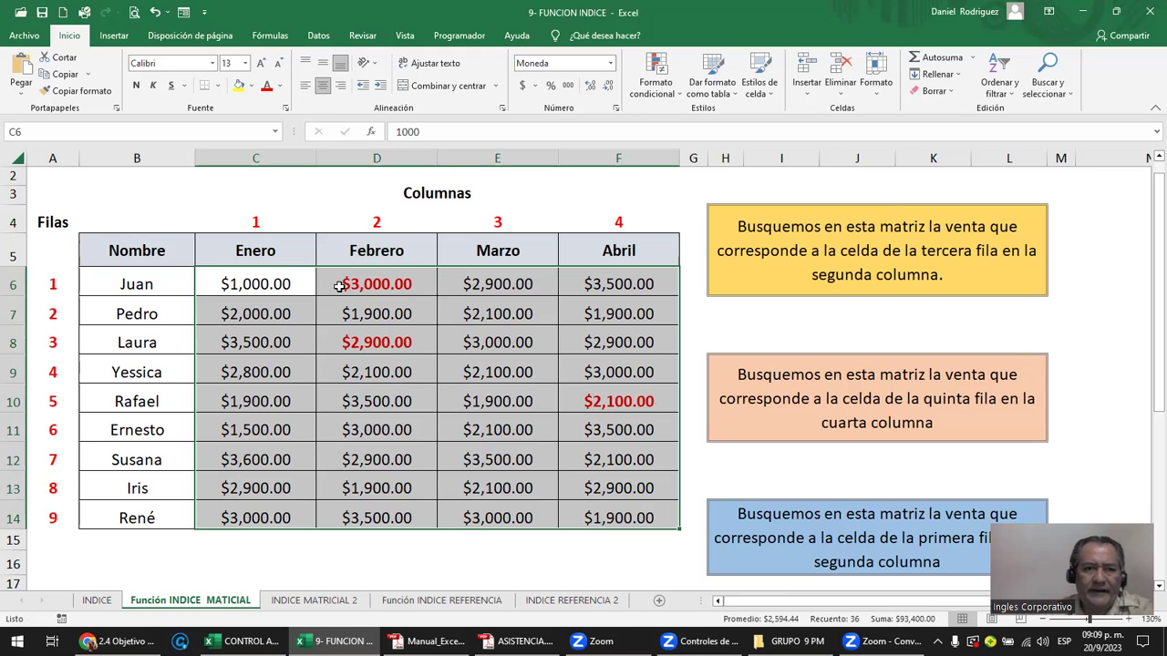
click(278, 284)
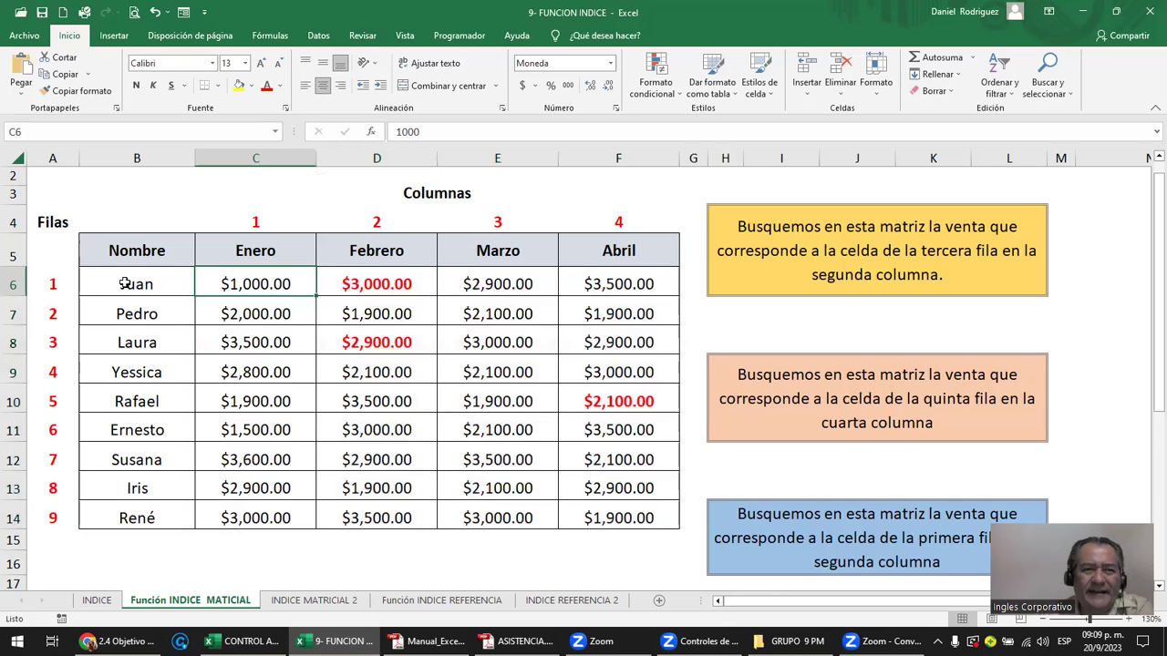
mouse_move(137, 285)
mouse_down()
mouse_move(587, 507)
mouse_move(578, 504)
mouse_up()
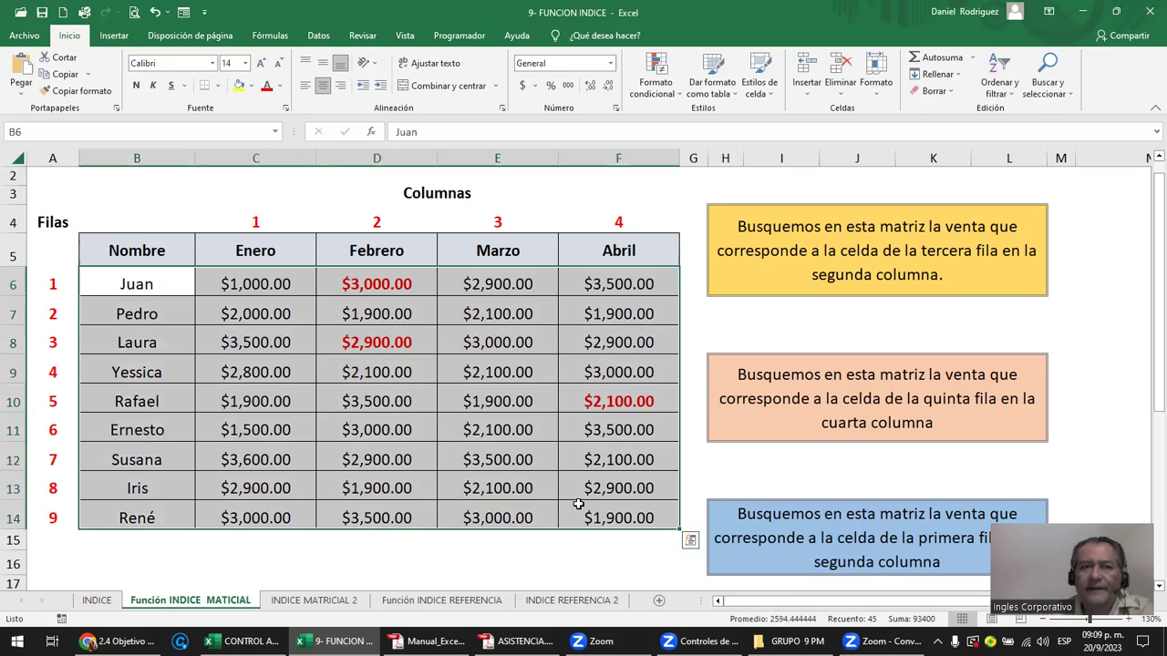
click(243, 283)
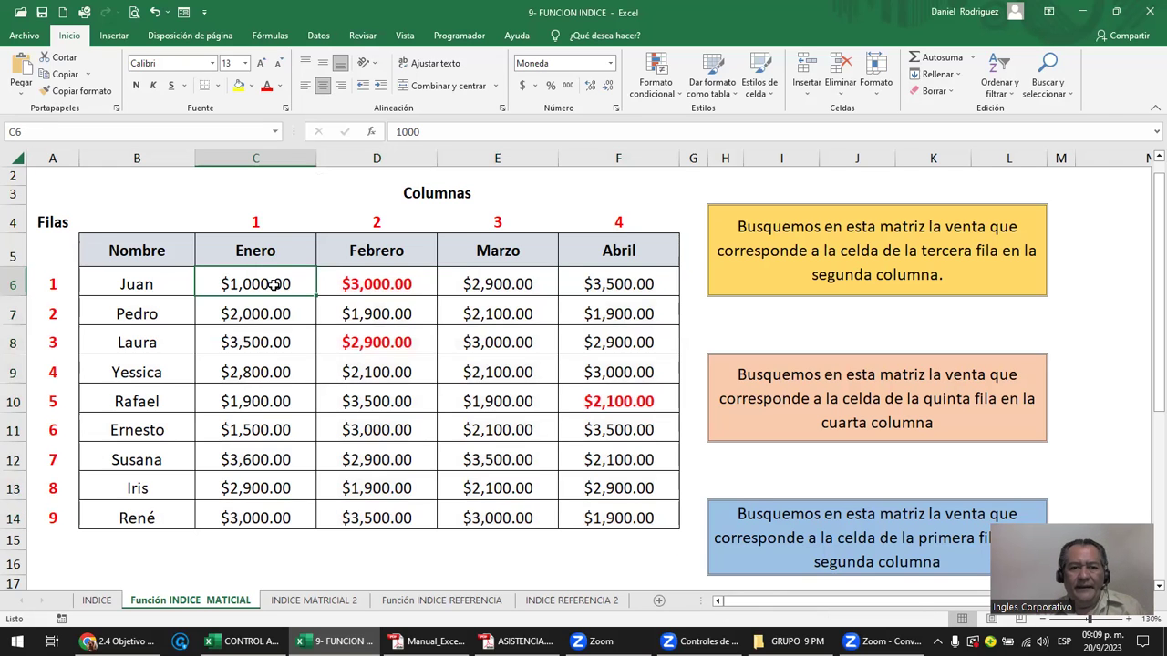
shift+click(601, 513)
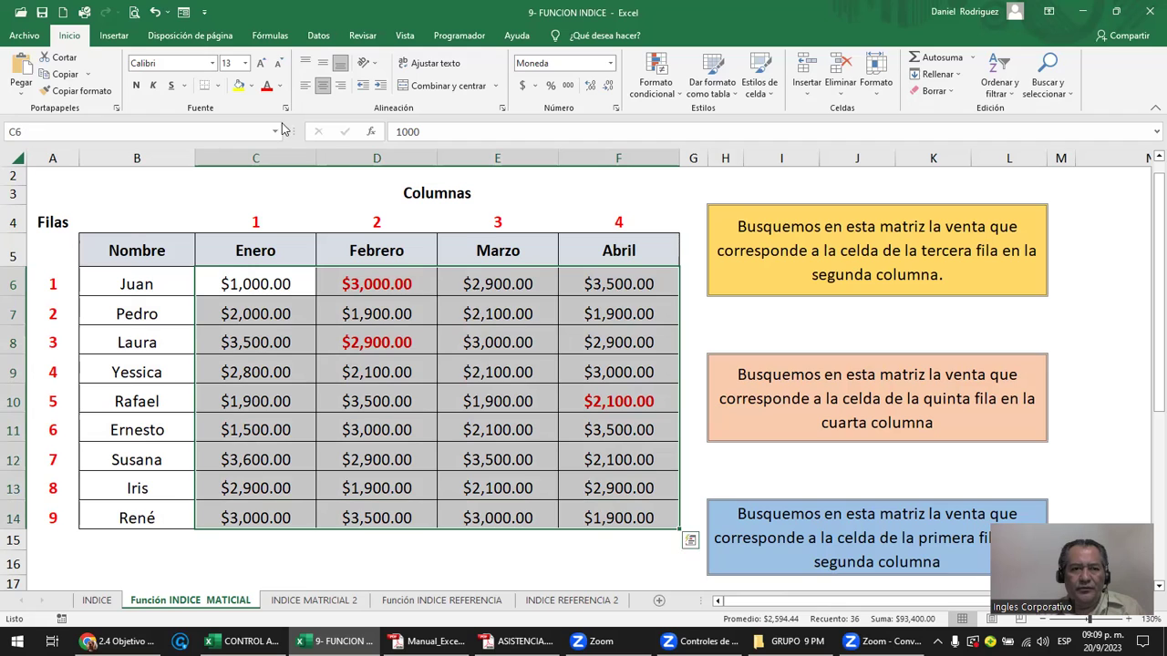
key(F4)
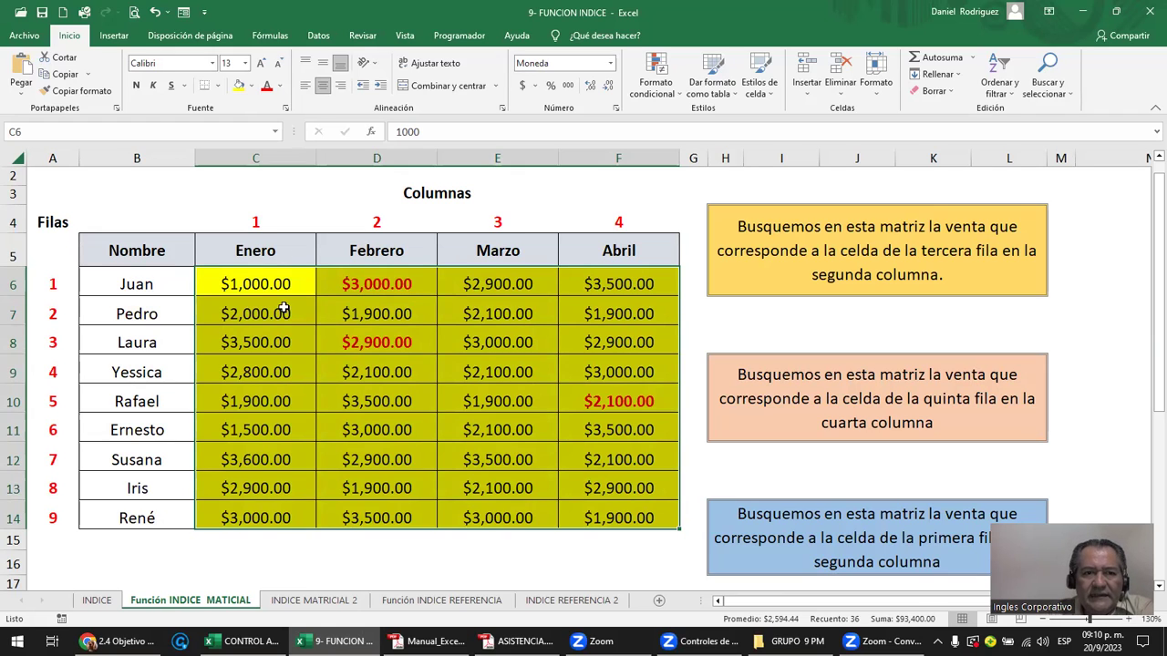
click(258, 158)
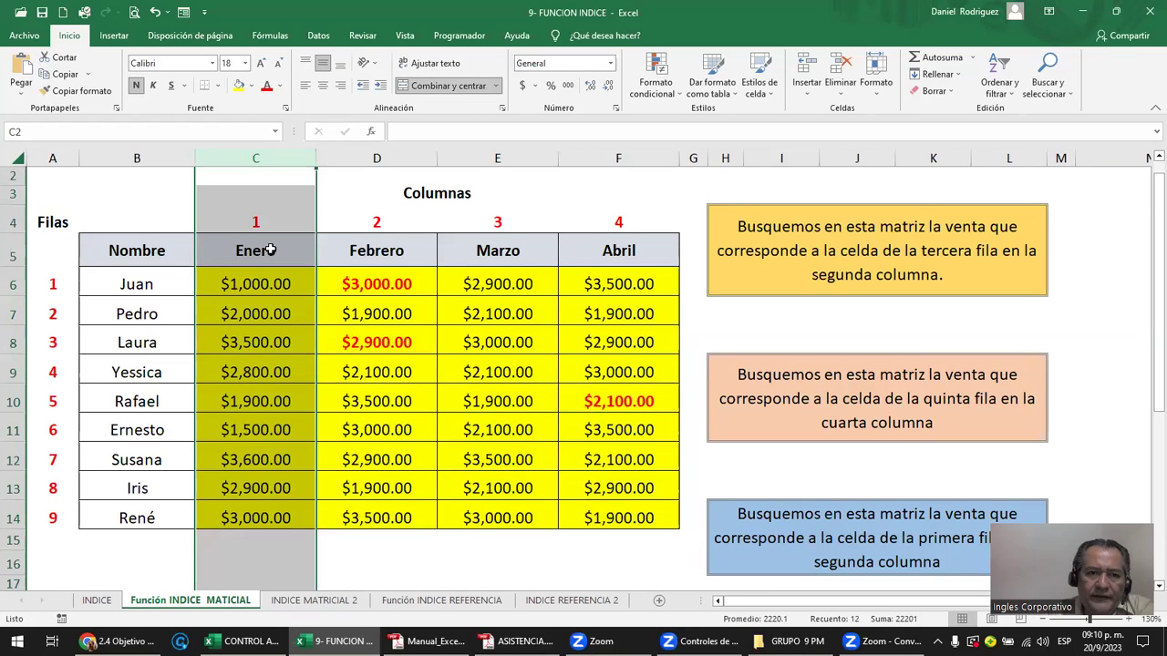
click(270, 250)
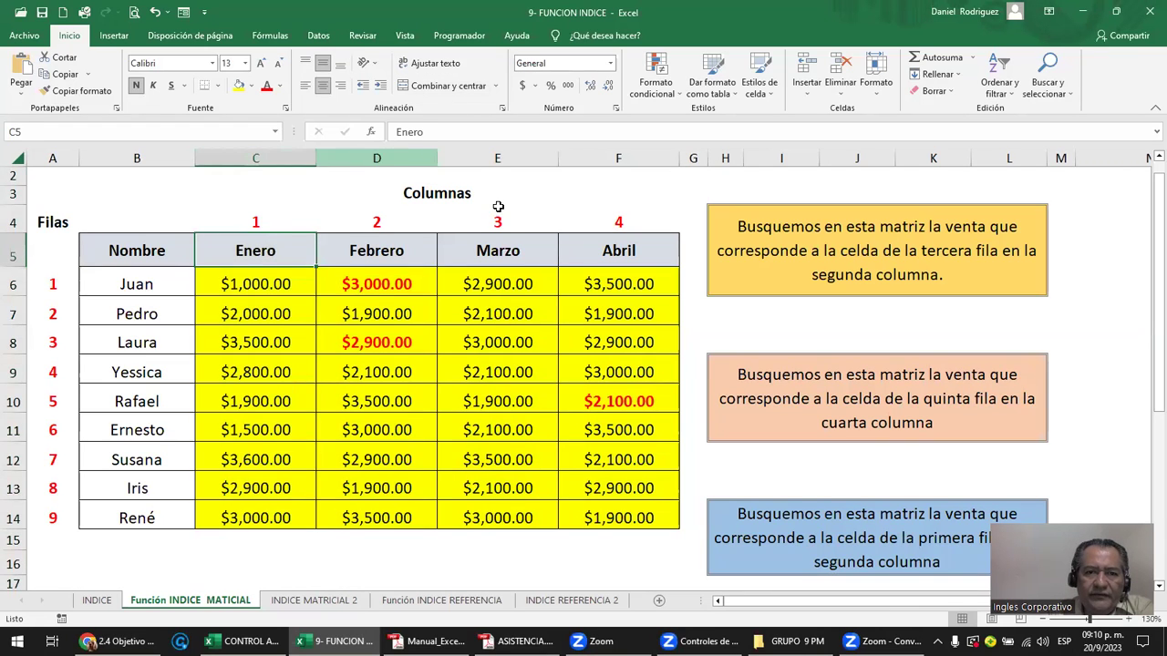
click(377, 158)
click(500, 159)
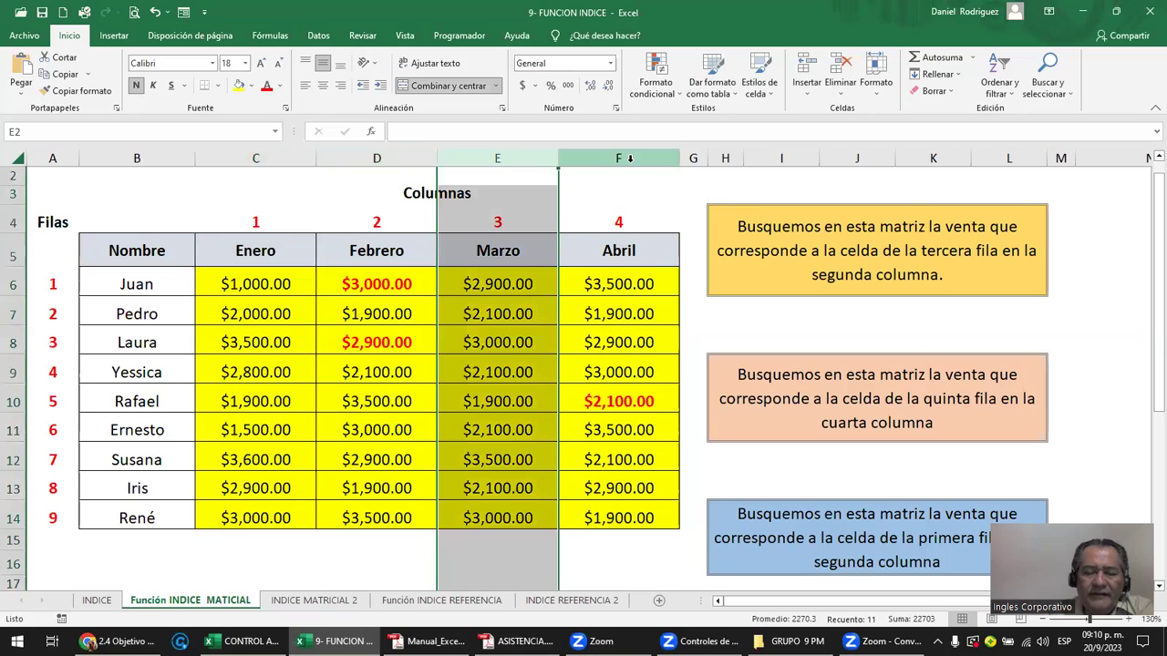
key(Right)
key(ctrl+space)
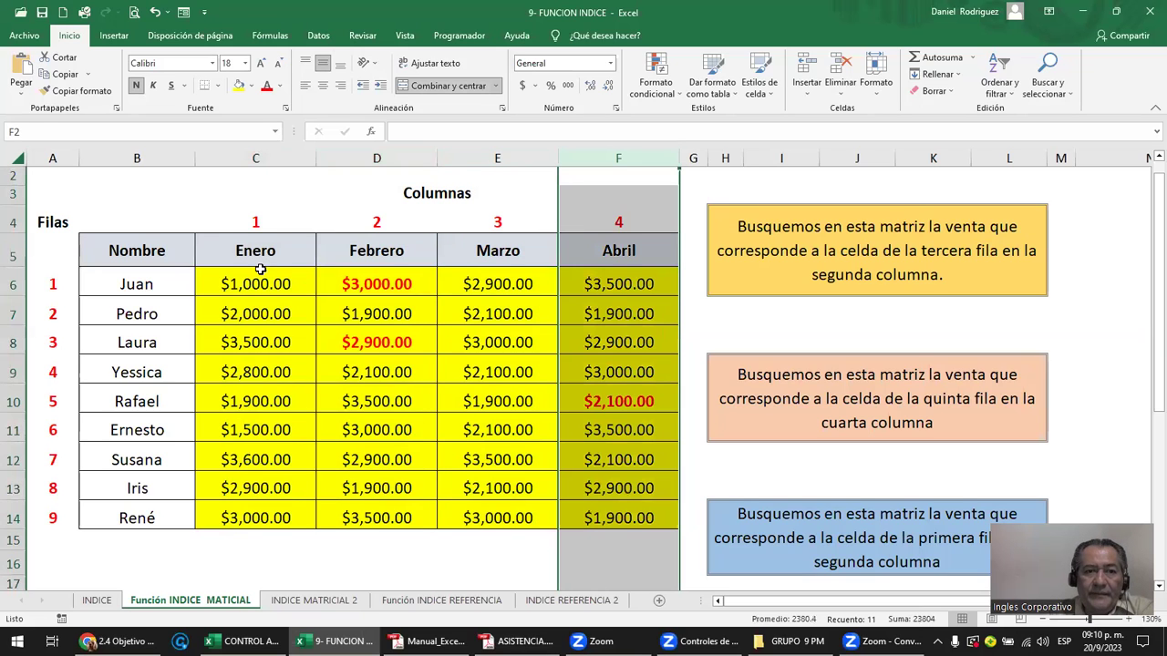
click(404, 283)
drag(597, 487, 200, 304)
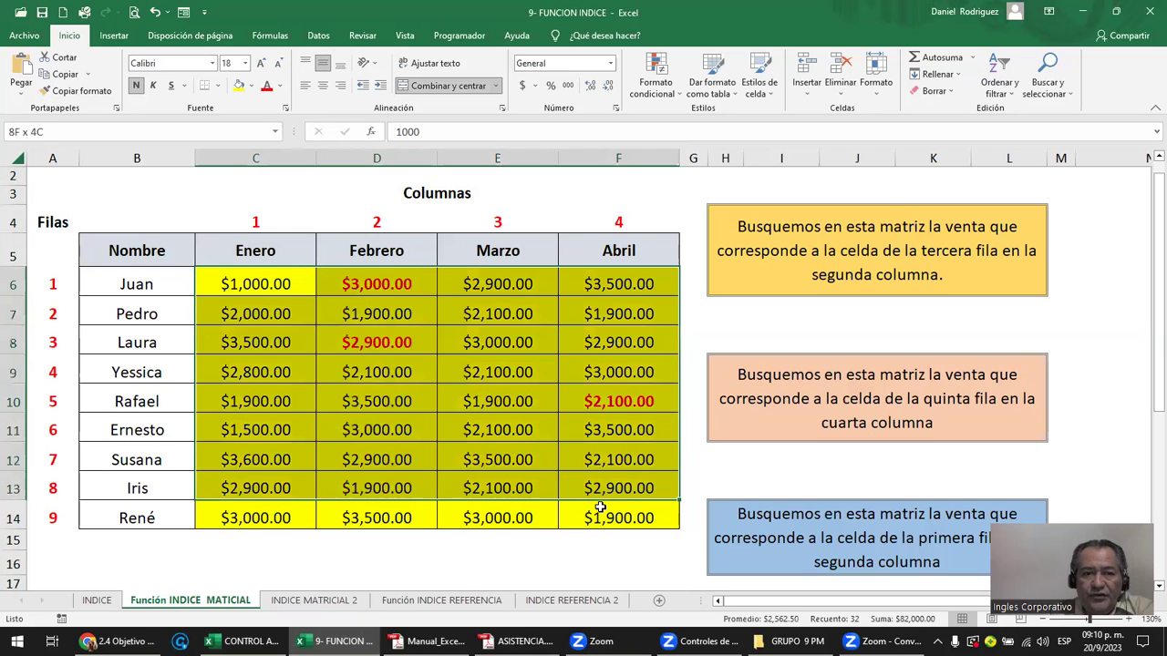
drag(136, 286, 187, 489)
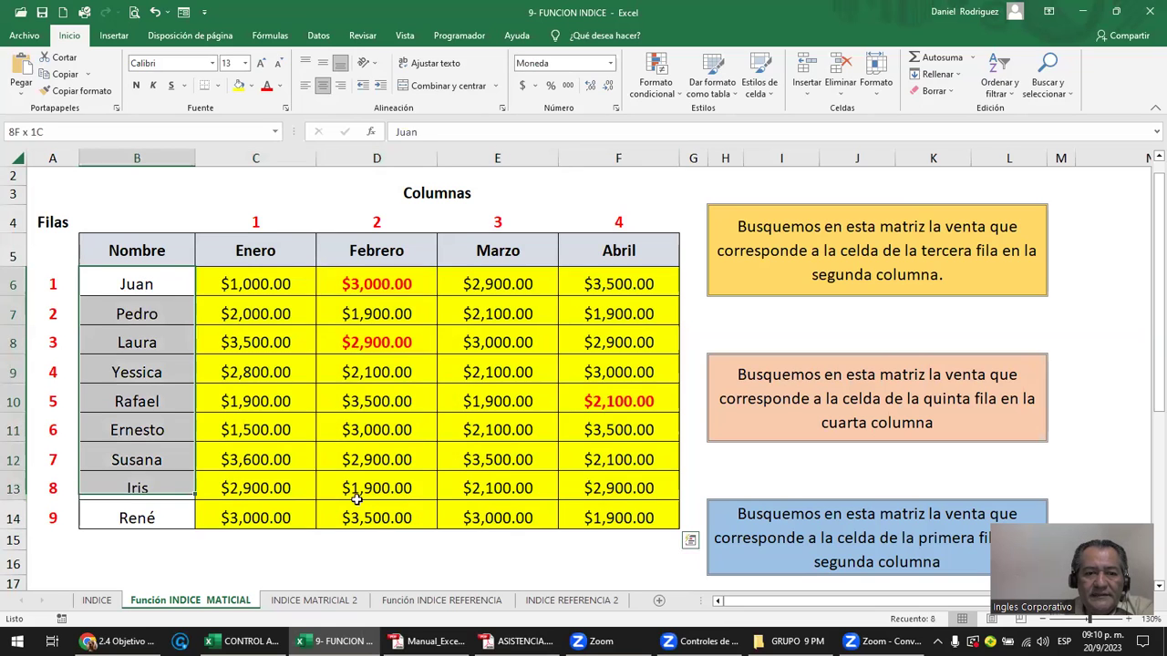
drag(569, 513, 568, 512)
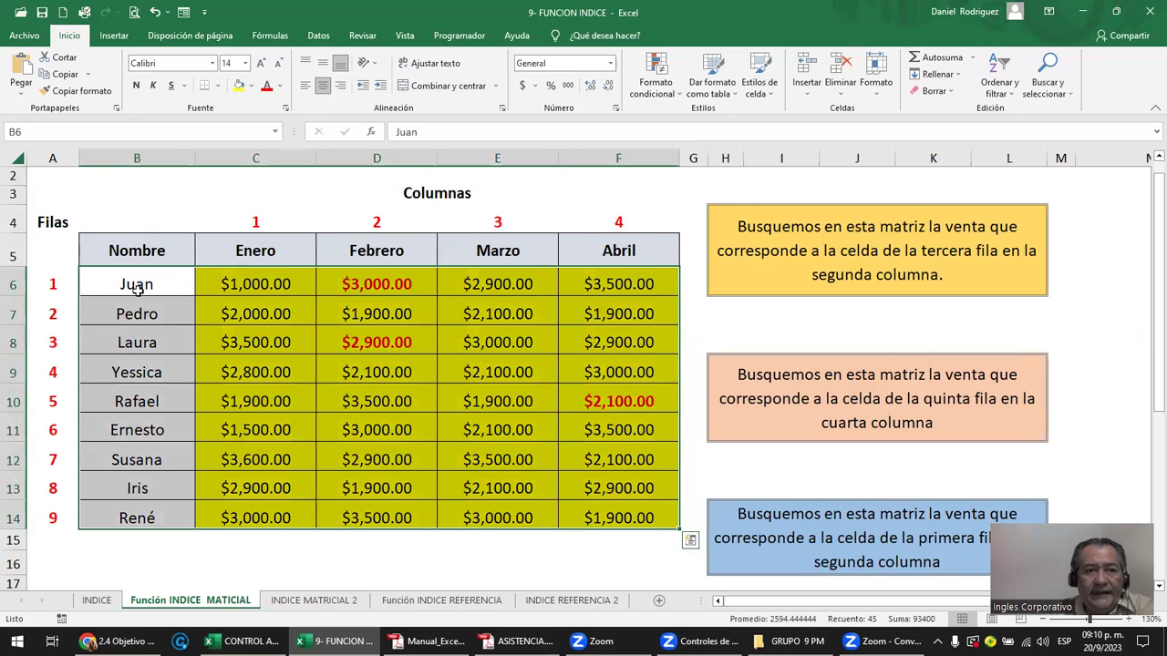
click(133, 217)
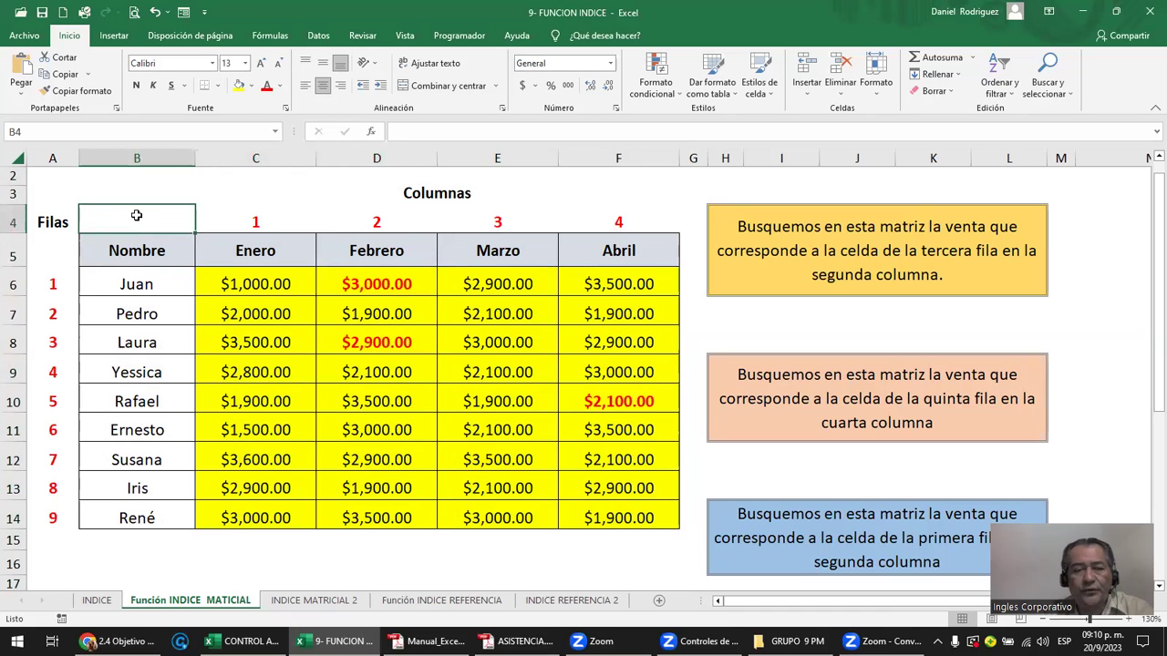
click(264, 284)
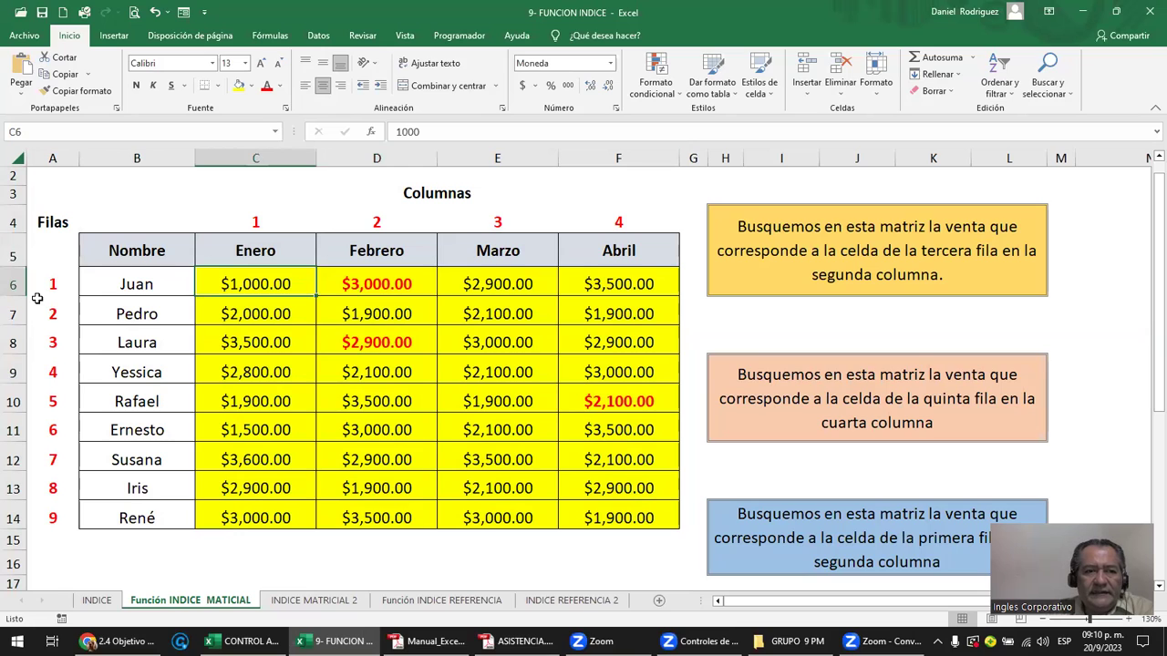
click(14, 283)
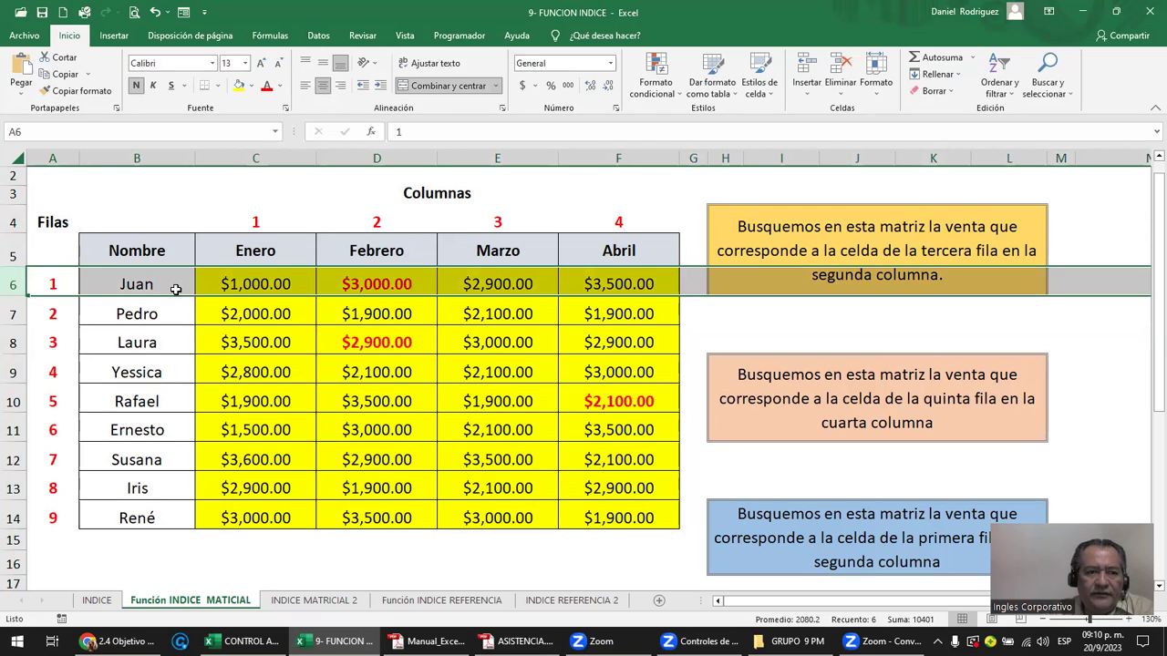
drag(125, 283, 137, 516)
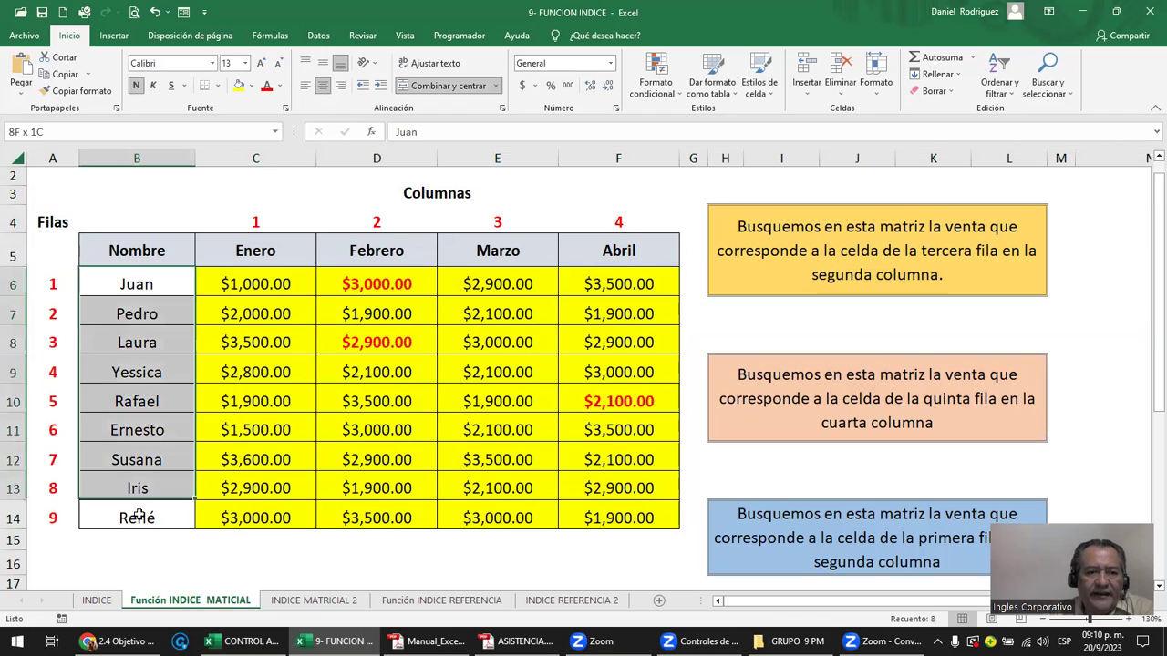
click(224, 315)
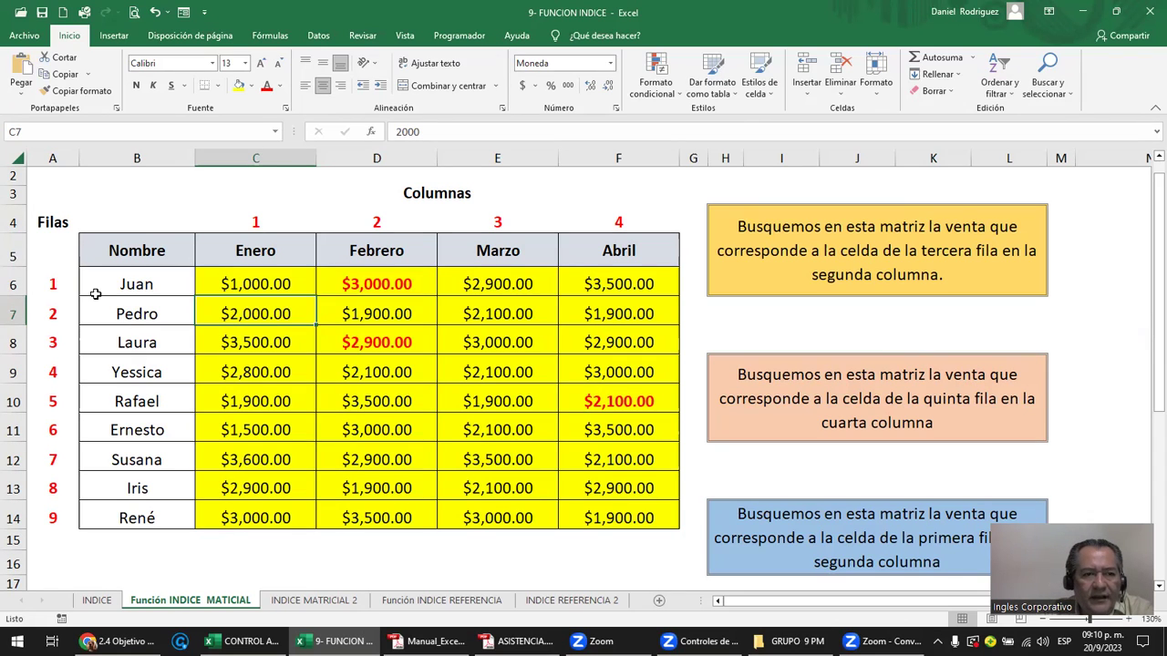
click(12, 283)
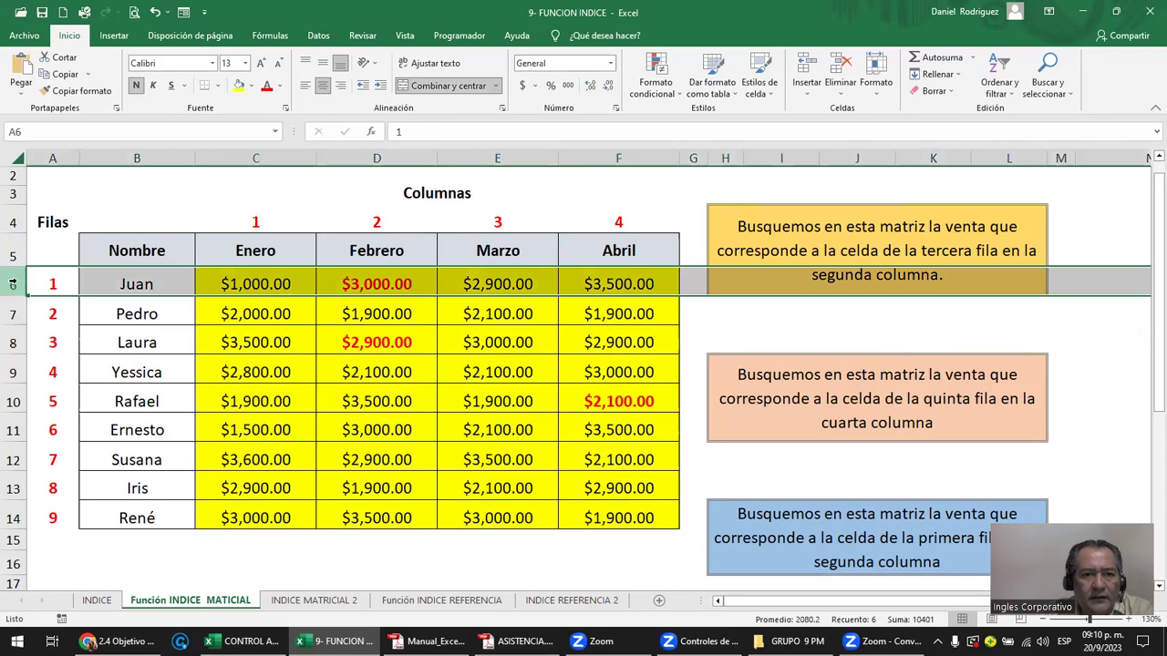
click(371, 155)
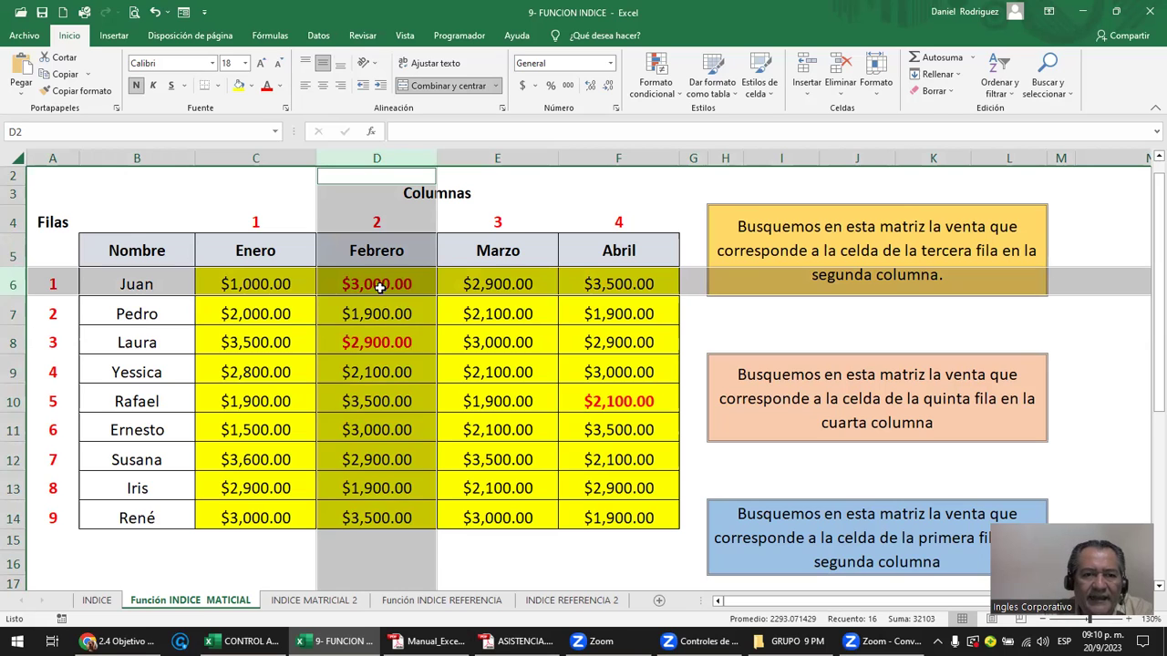
click(373, 284)
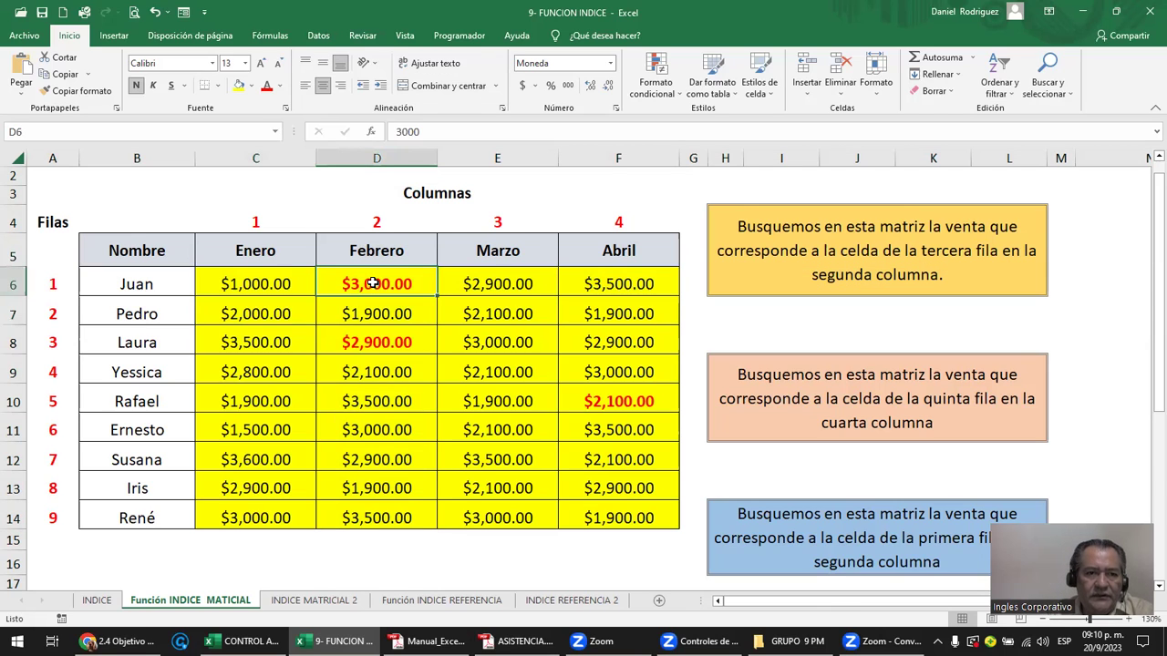
click(15, 286)
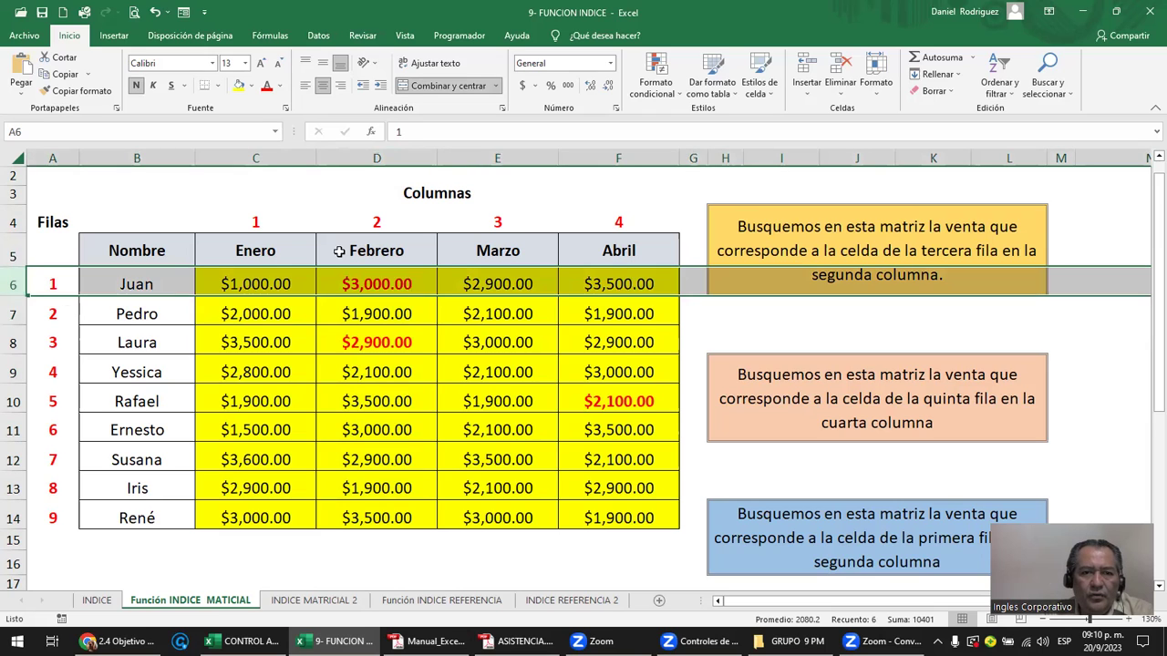
click(375, 157)
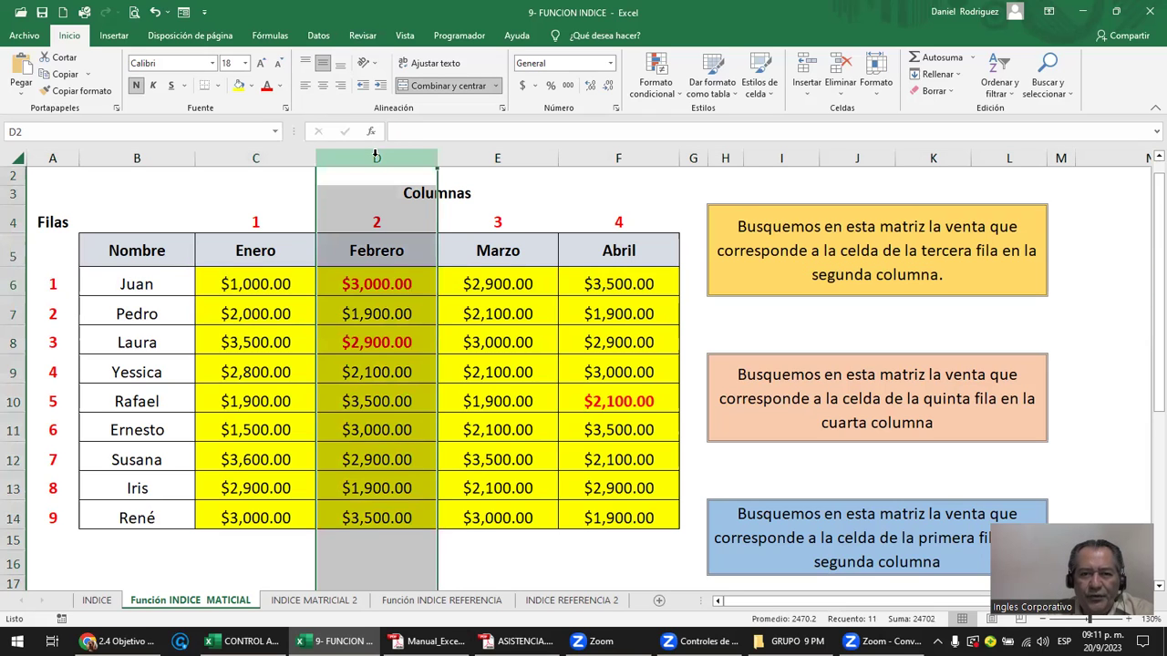
click(256, 284)
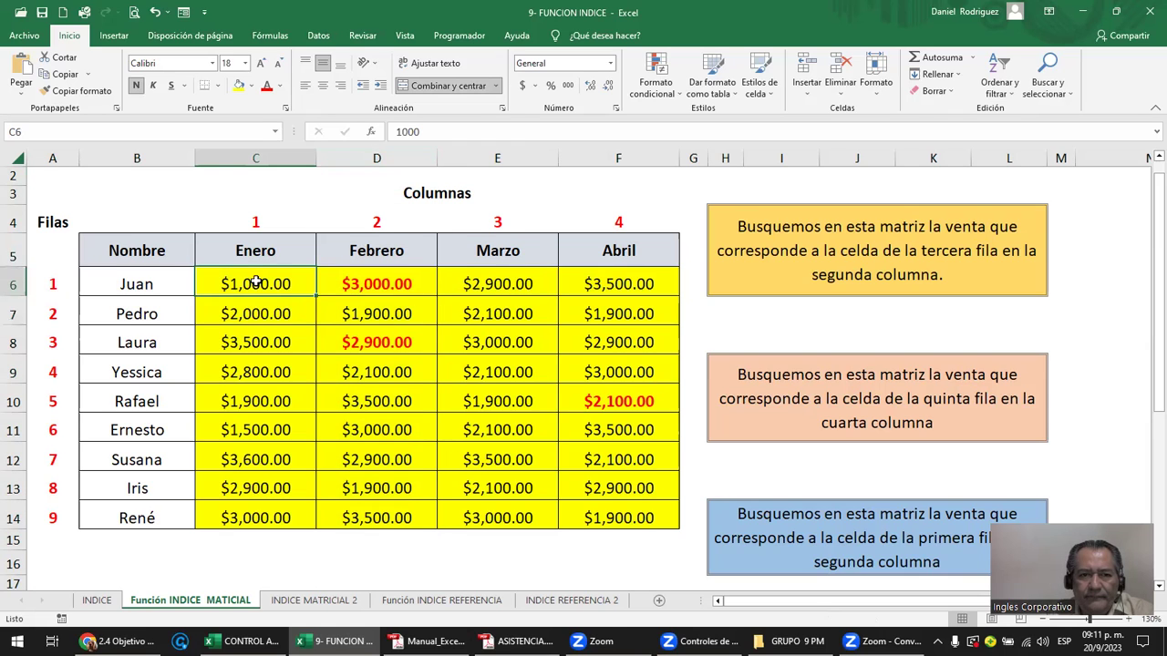
click(638, 517)
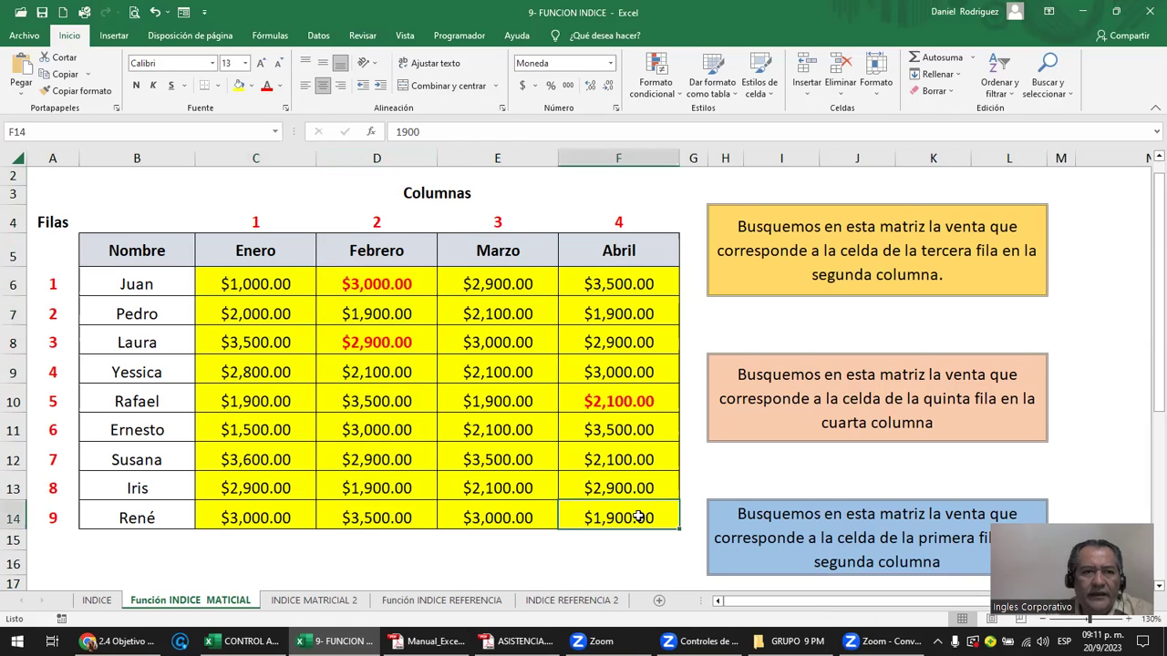
- Fill cell F14, holding $1,900.00, with green
click(253, 85)
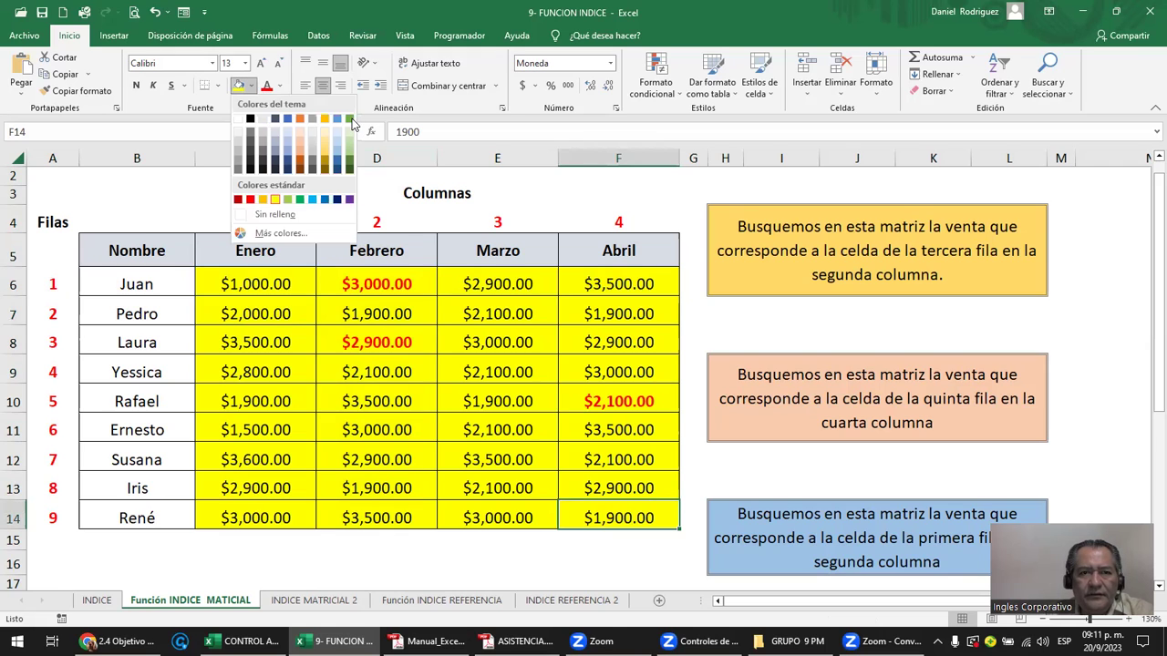
click(350, 119)
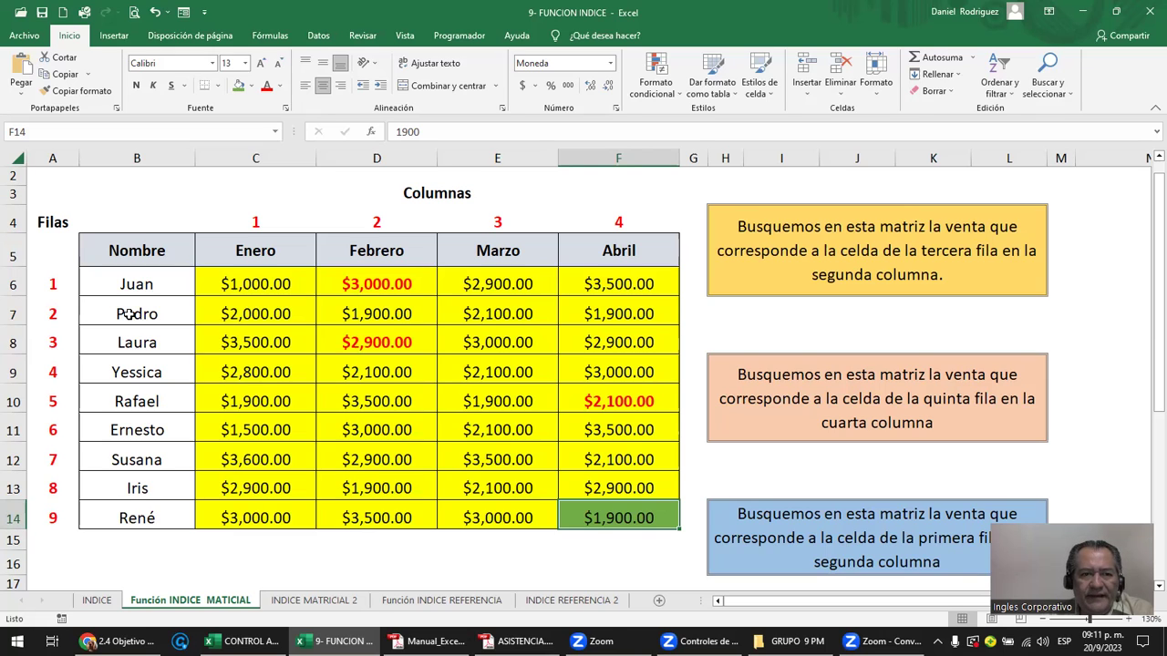
drag(217, 282, 607, 517)
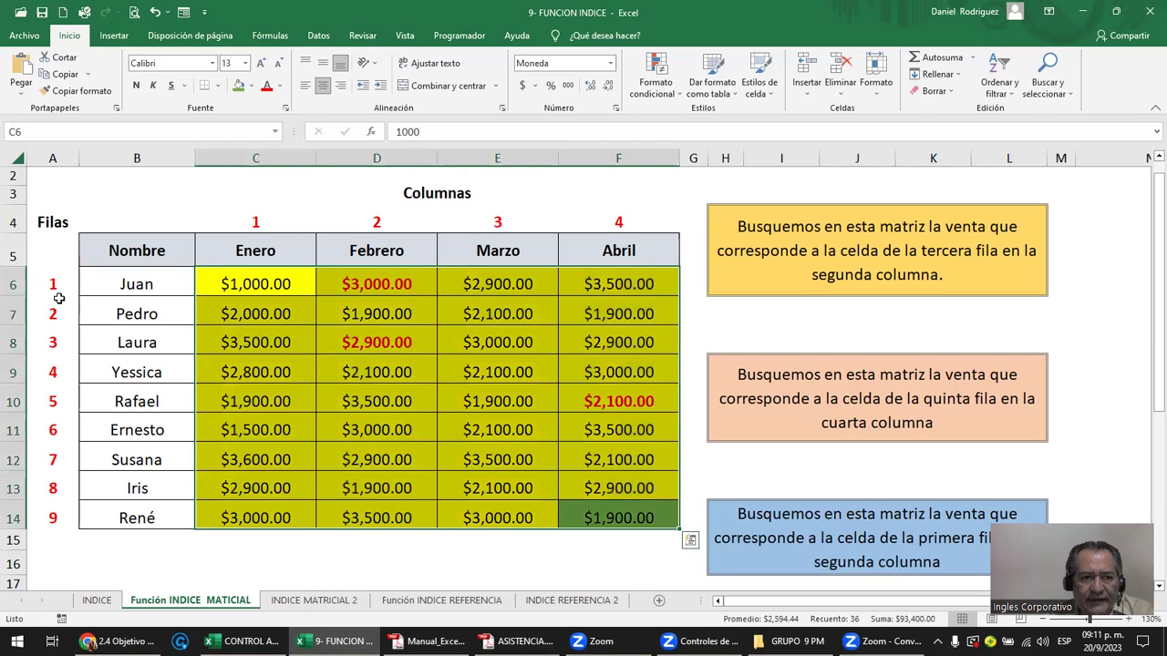
drag(52, 255, 52, 516)
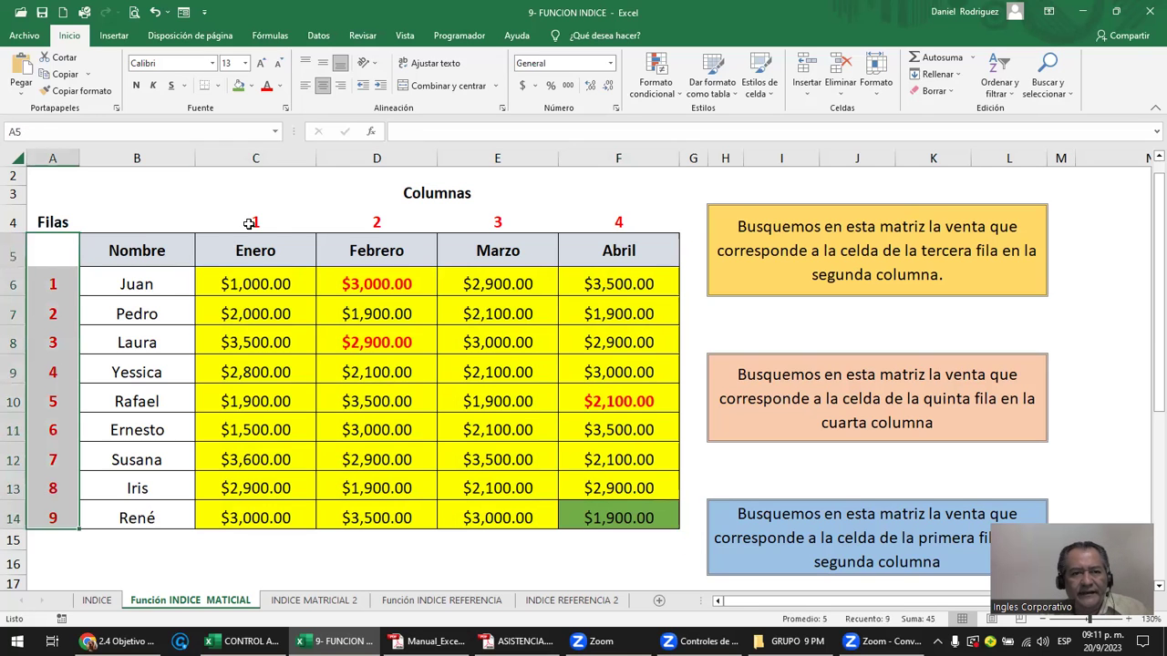
ctrl+drag(250, 223, 602, 222)
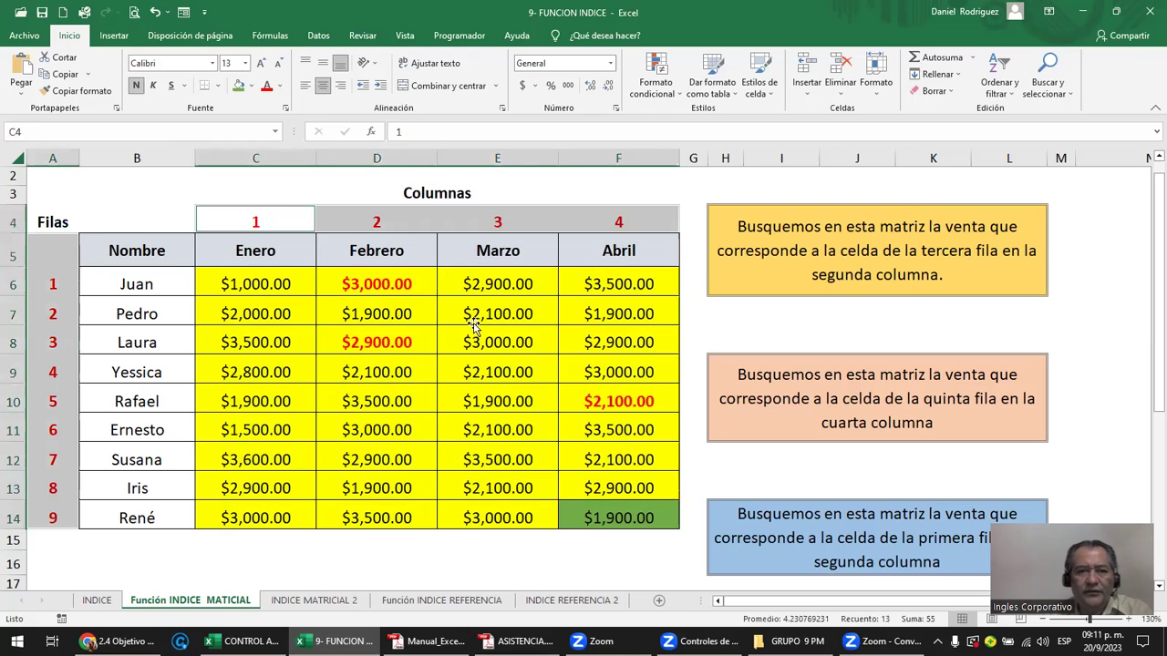
drag(216, 279, 609, 522)
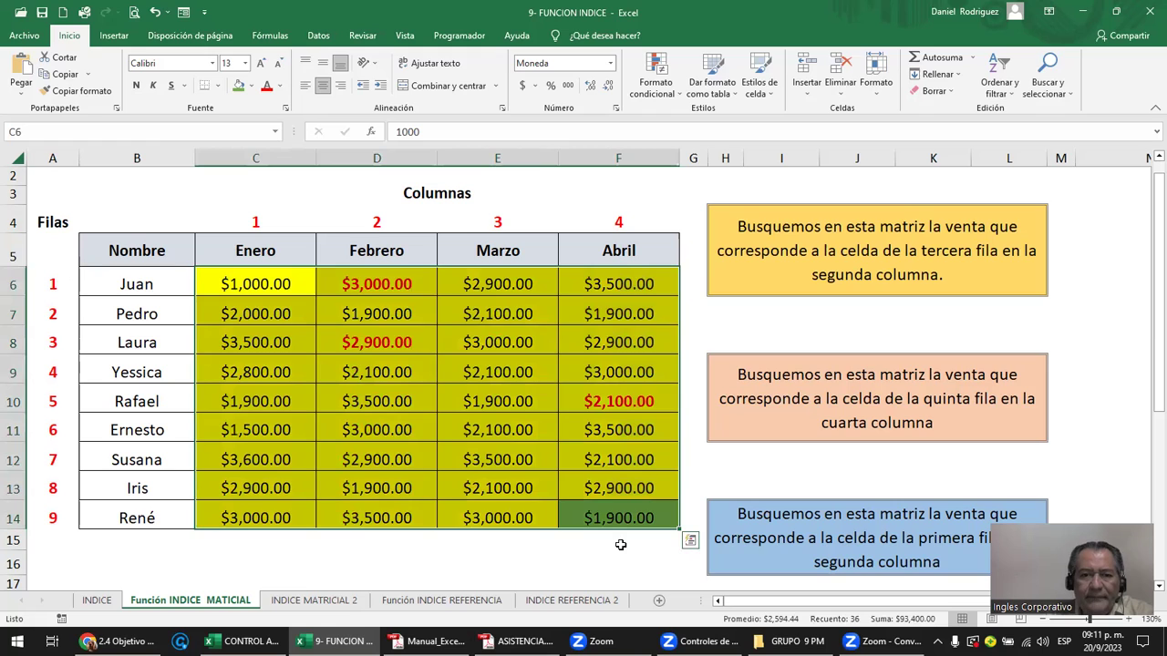
key(ctrl+End)
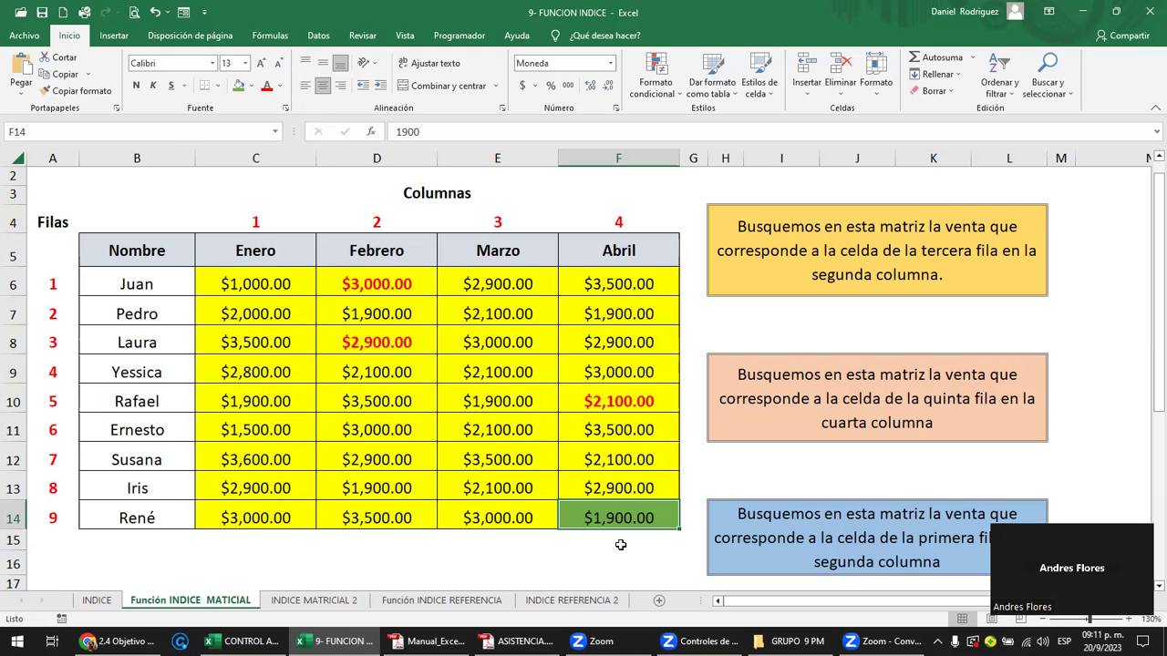
click(128, 519)
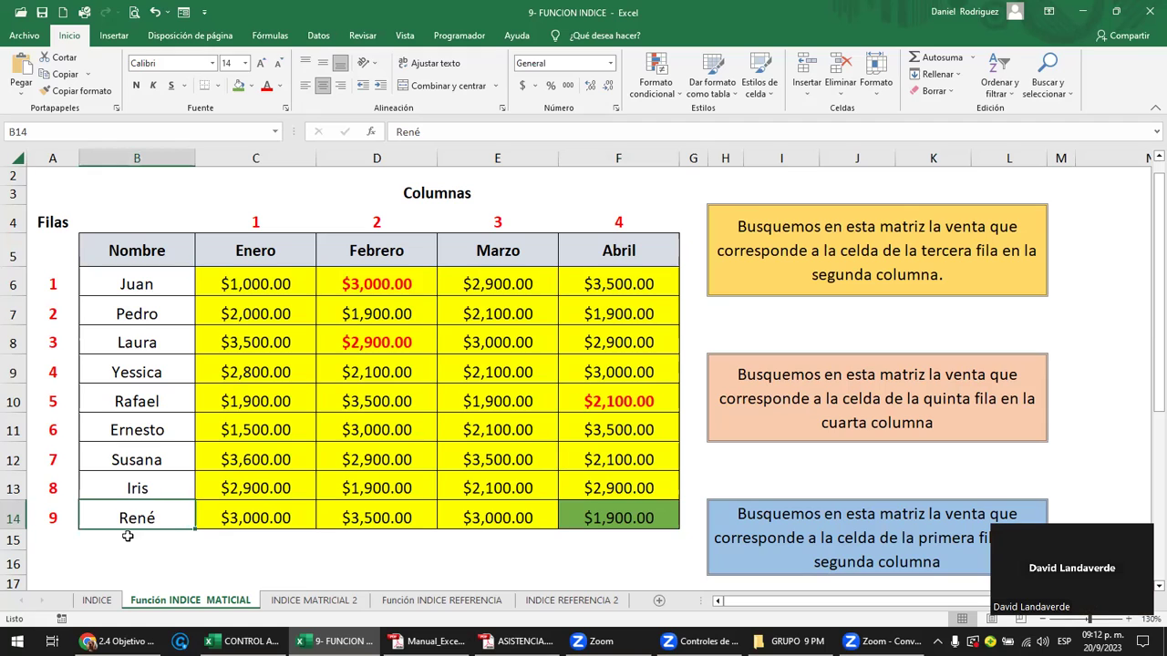
drag(69, 521, 597, 503)
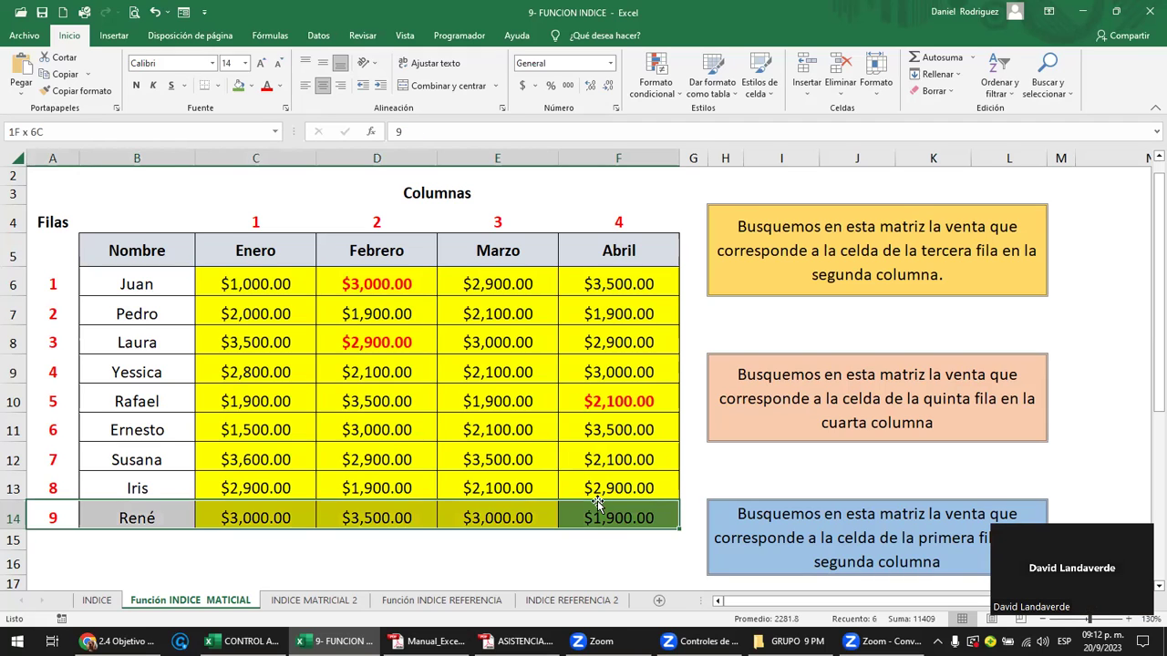
click(618, 152)
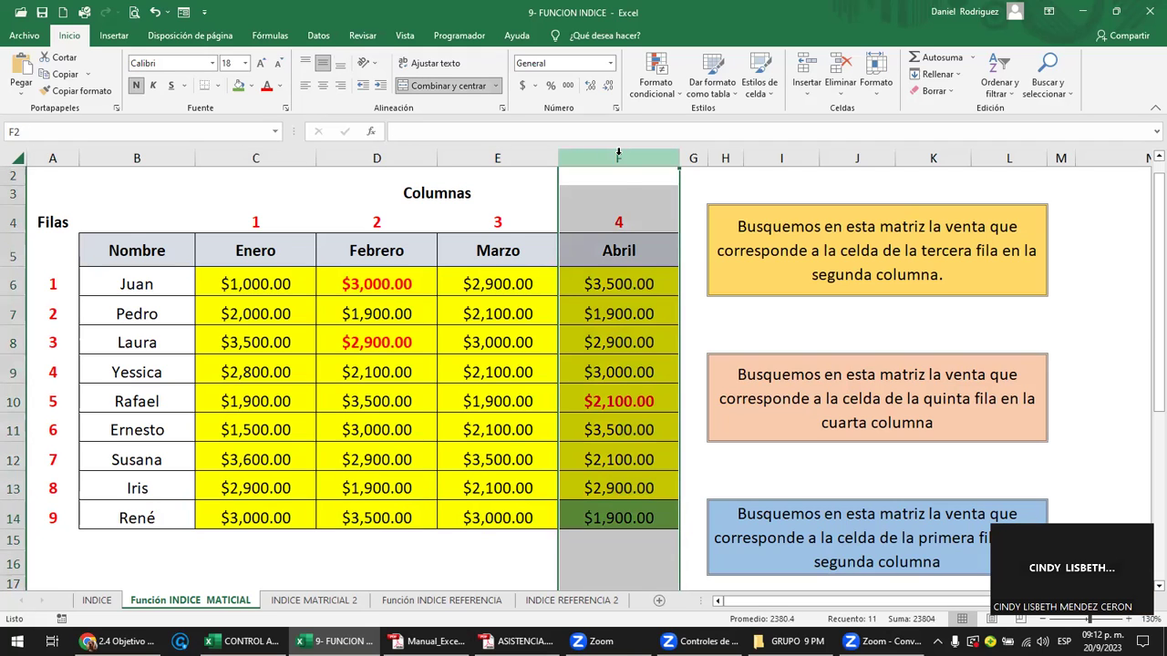
click(578, 519)
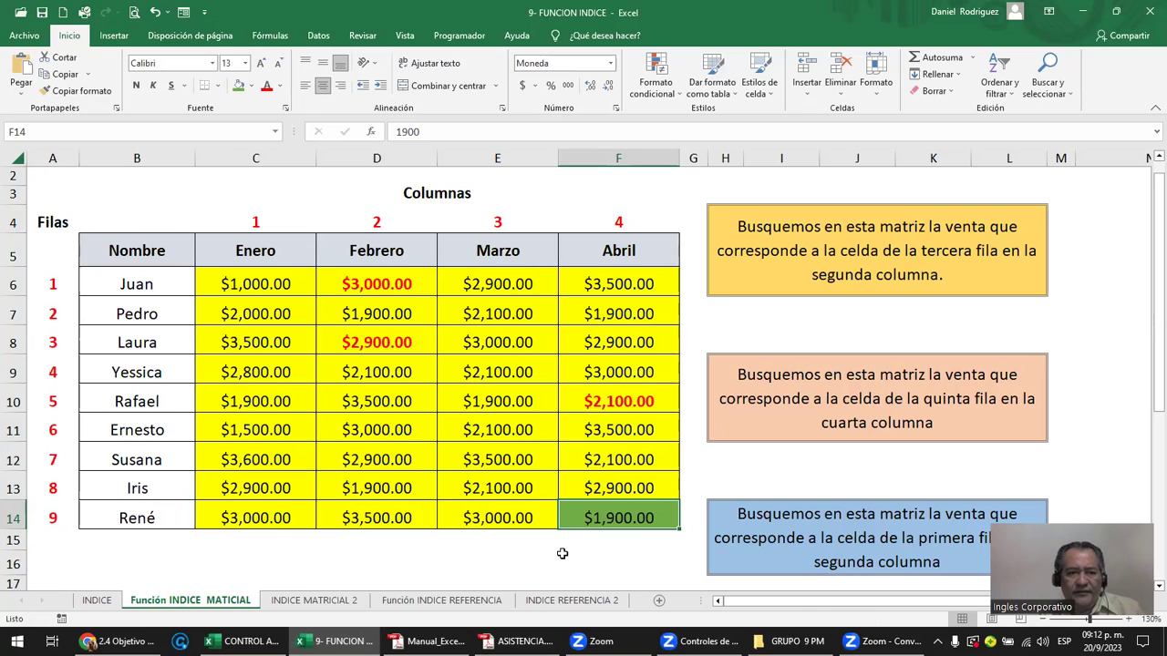
drag(137, 520, 629, 518)
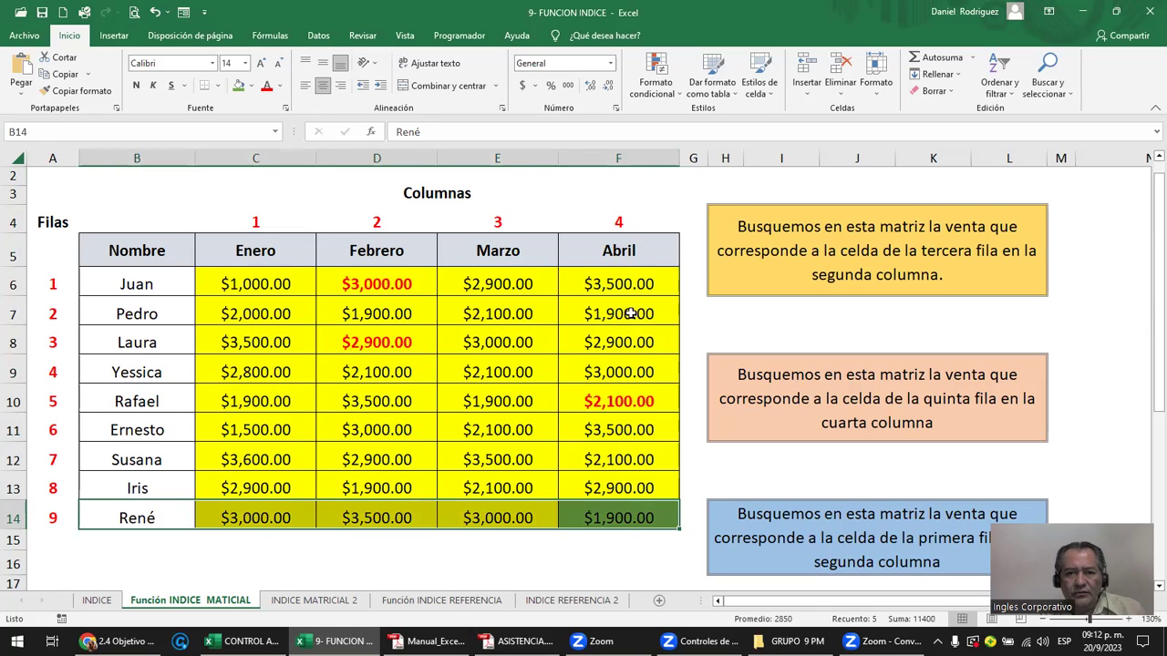
drag(623, 488, 622, 502)
drag(626, 512, 625, 516)
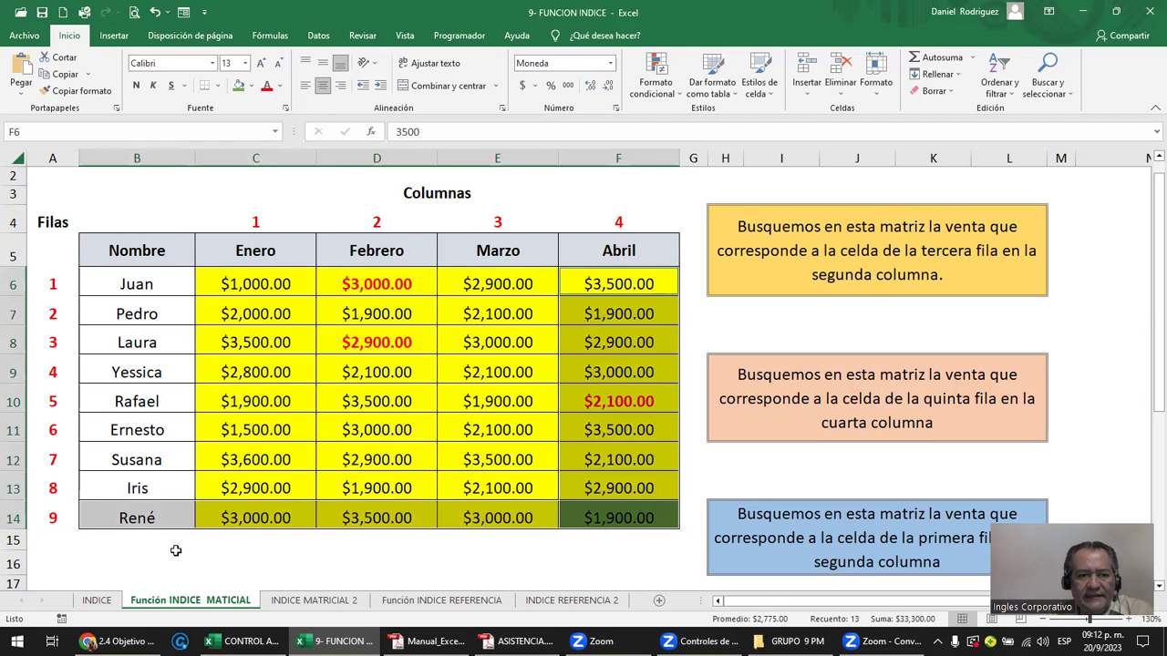
click(100, 540)
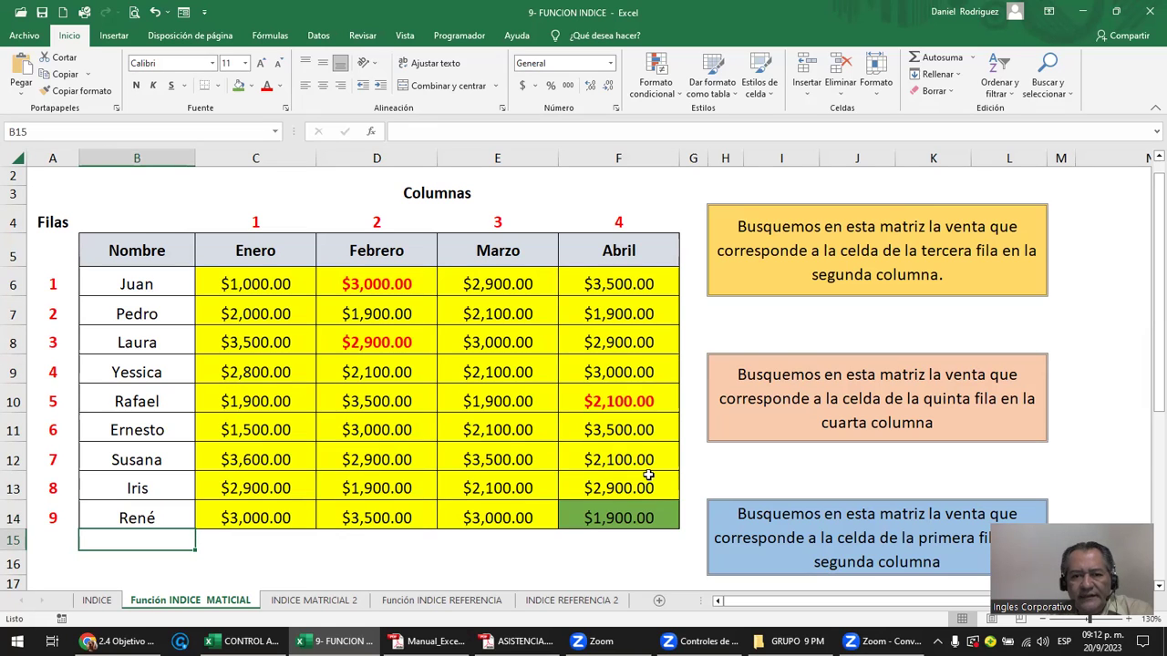
click(613, 514)
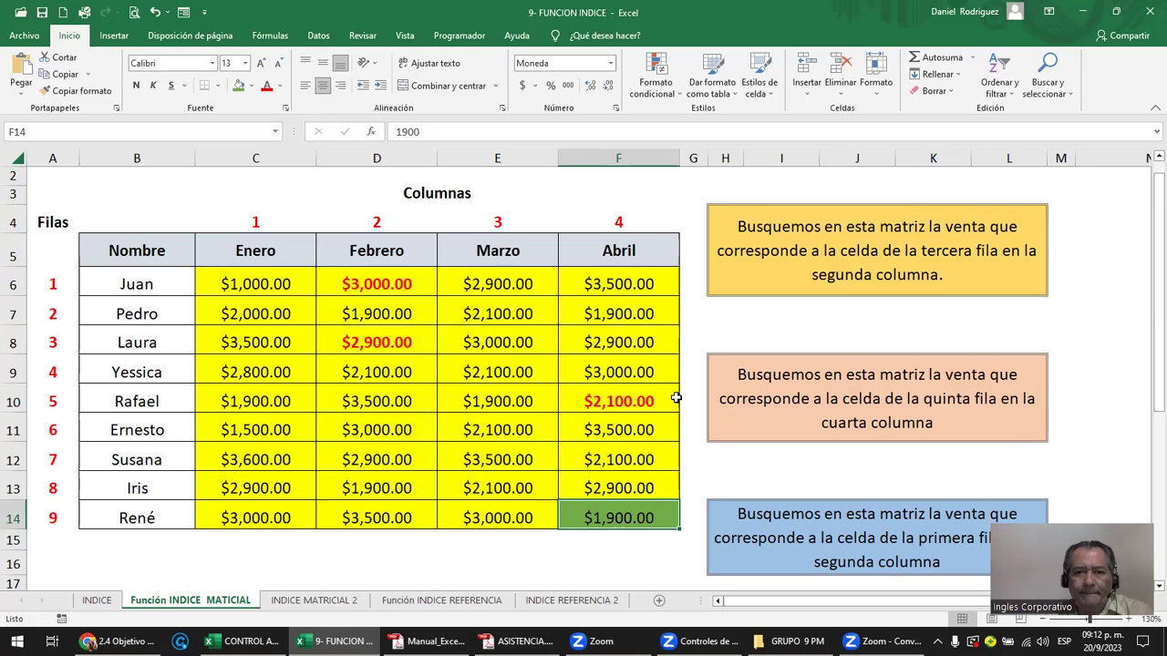
click(246, 282)
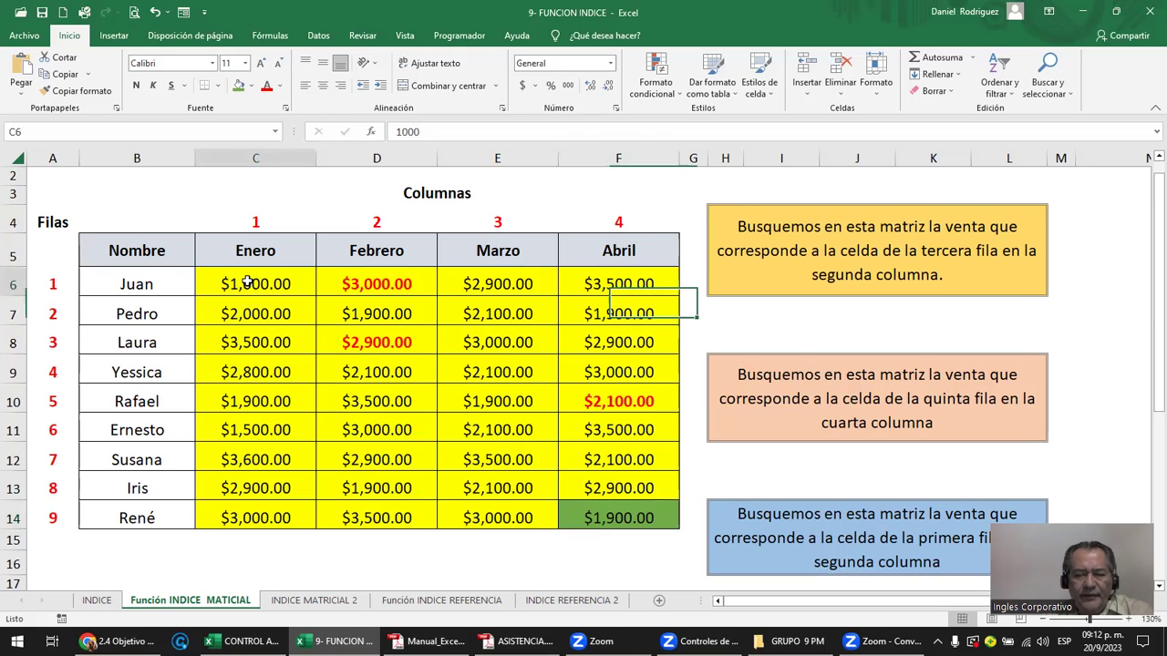
click(592, 483)
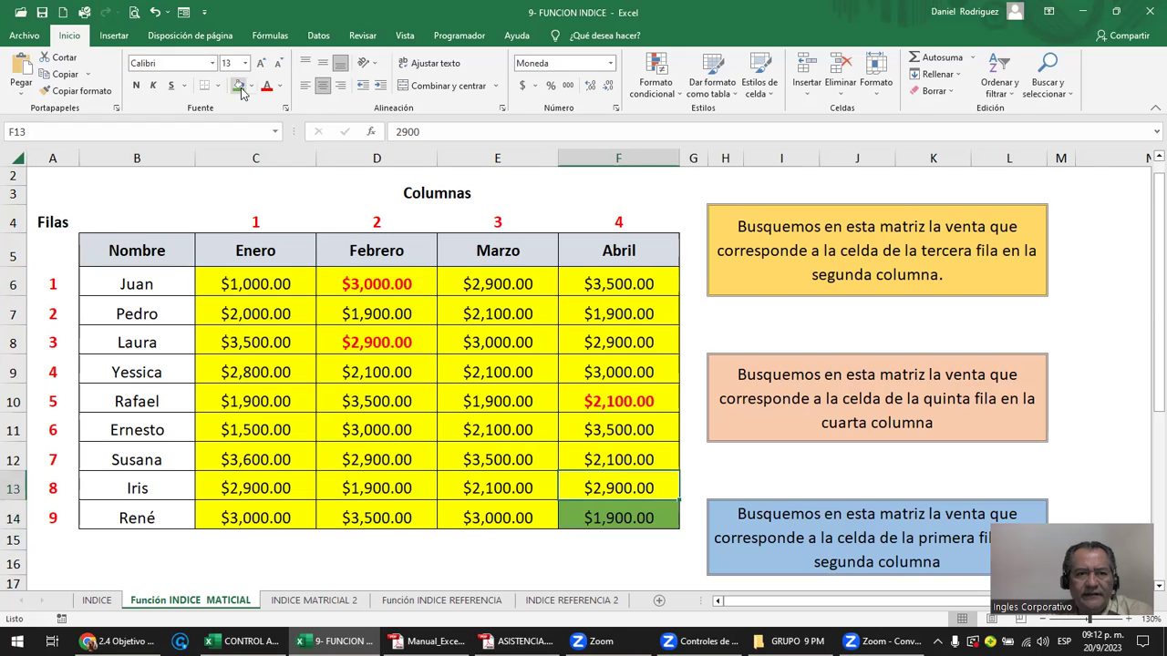
- Copy F13's yellow formatting onto F14 with Copiar formato
click(71, 91)
click(606, 515)
click(770, 458)
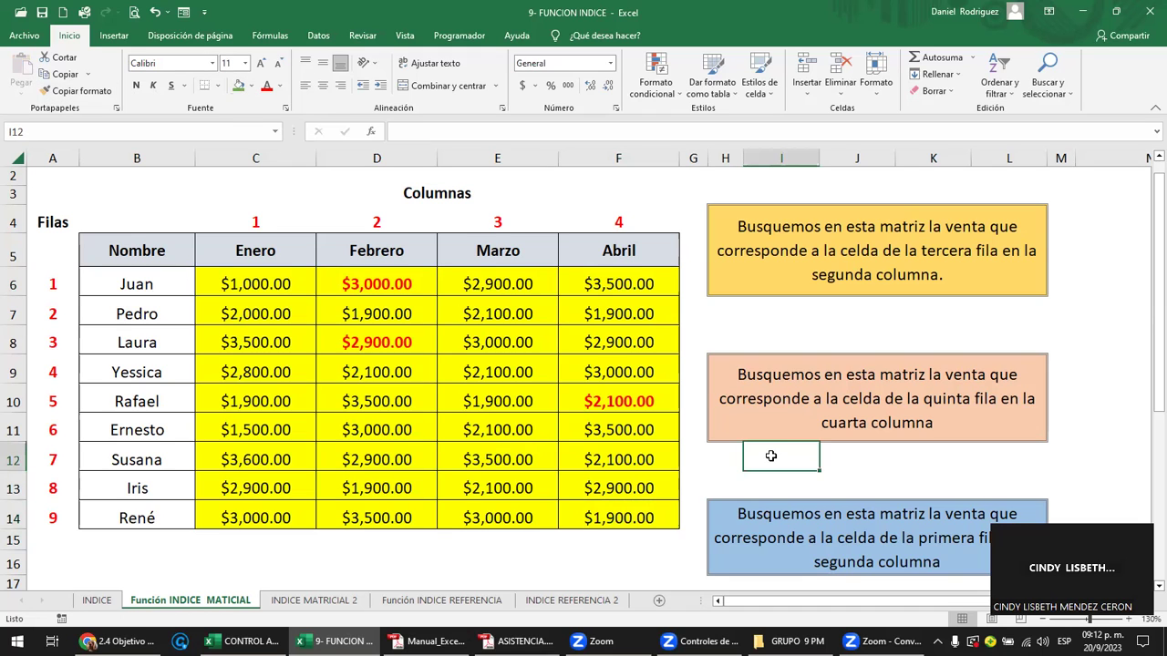
key(Right)
key(Right)
key(Right)
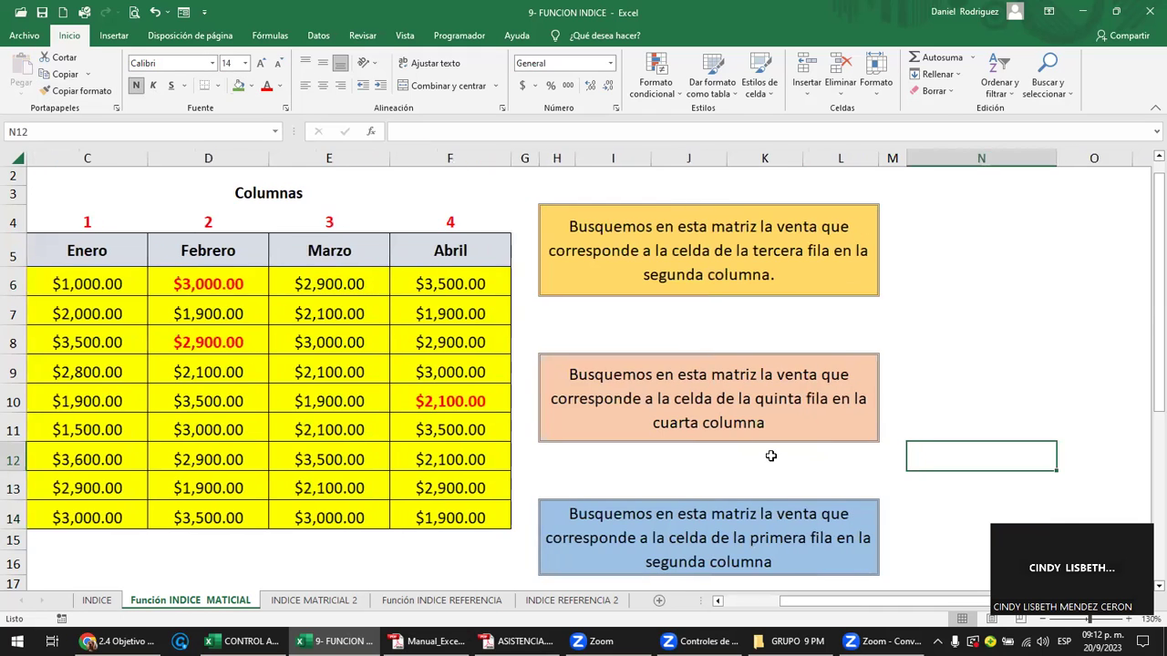
- Review the yellow third-row question box and the C6:F14 matrix, ending on empty cell N4
click(944, 274)
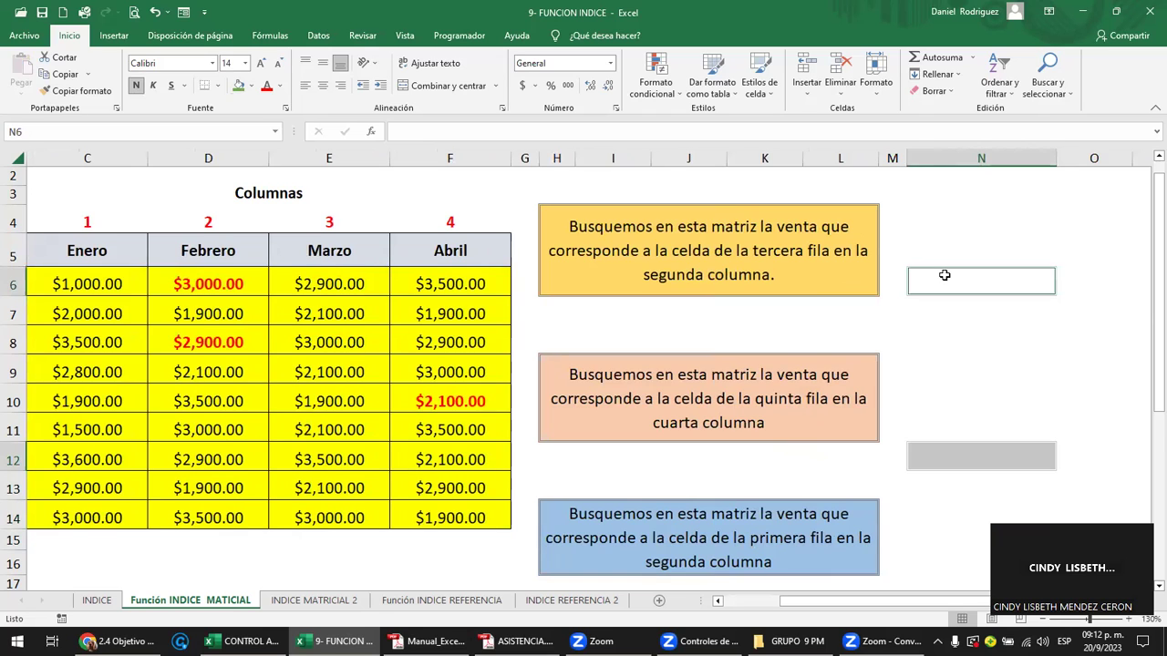
ctrl+scroll(945, 274, down, 1)
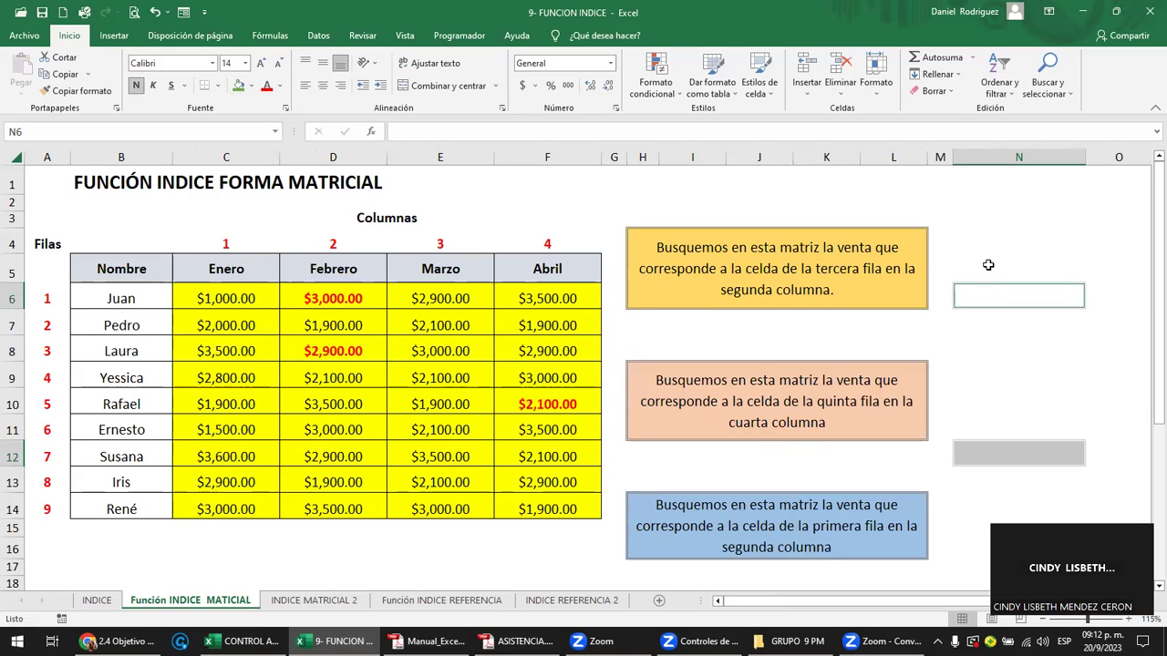
click(987, 259)
click(968, 236)
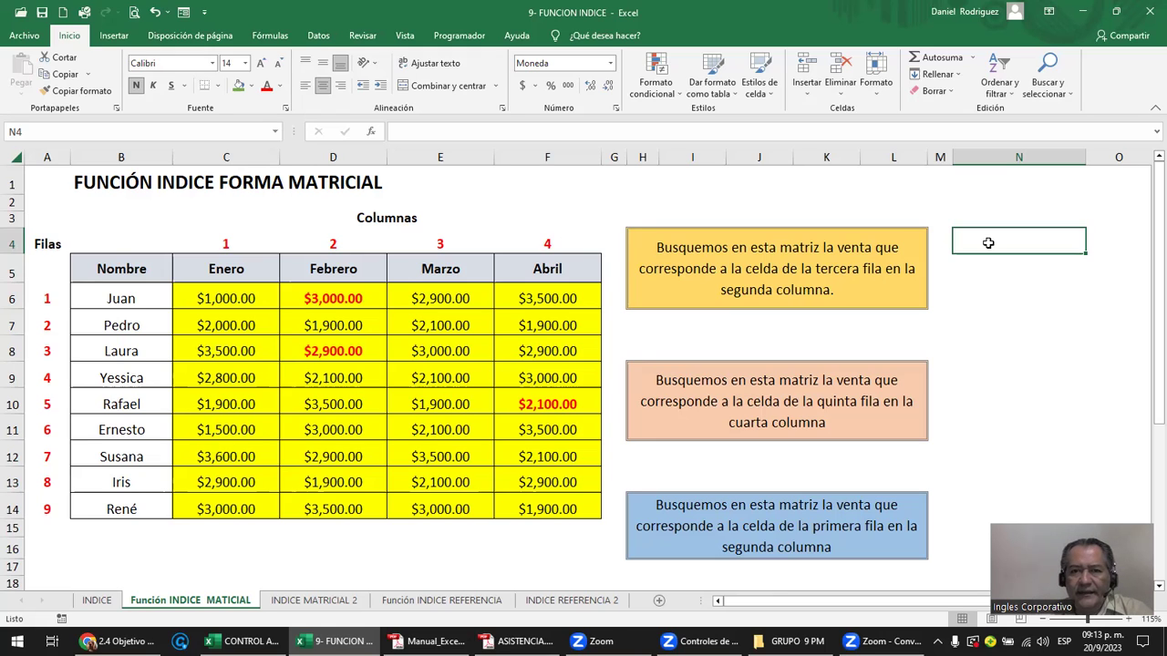
click(690, 265)
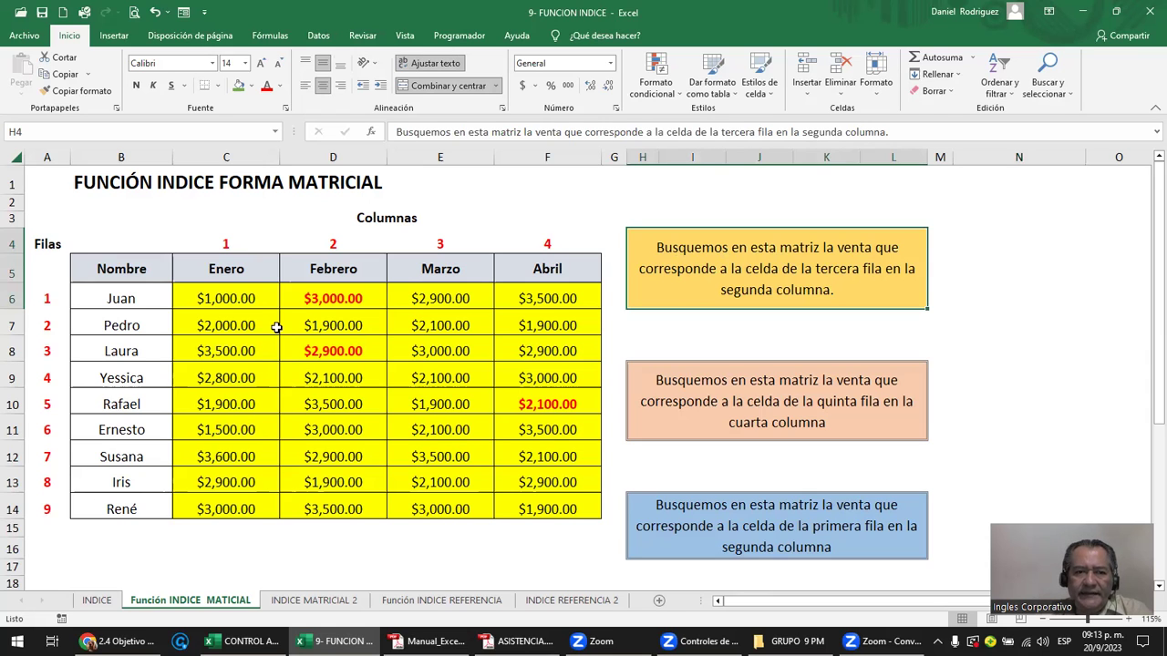
drag(226, 298, 573, 510)
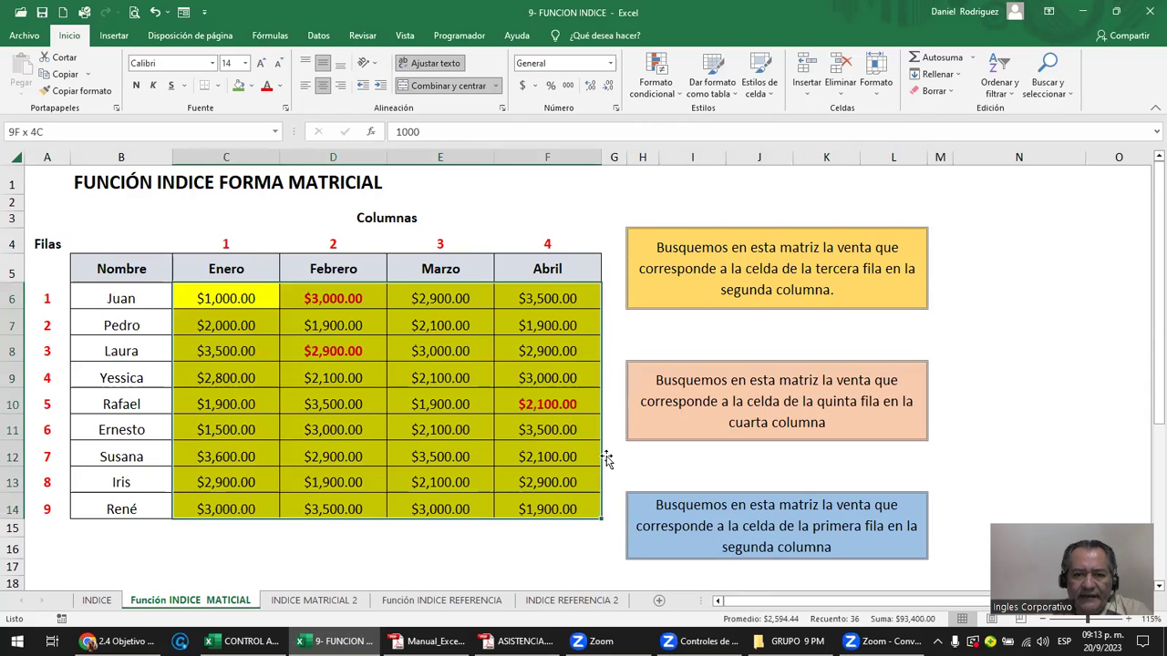
click(672, 261)
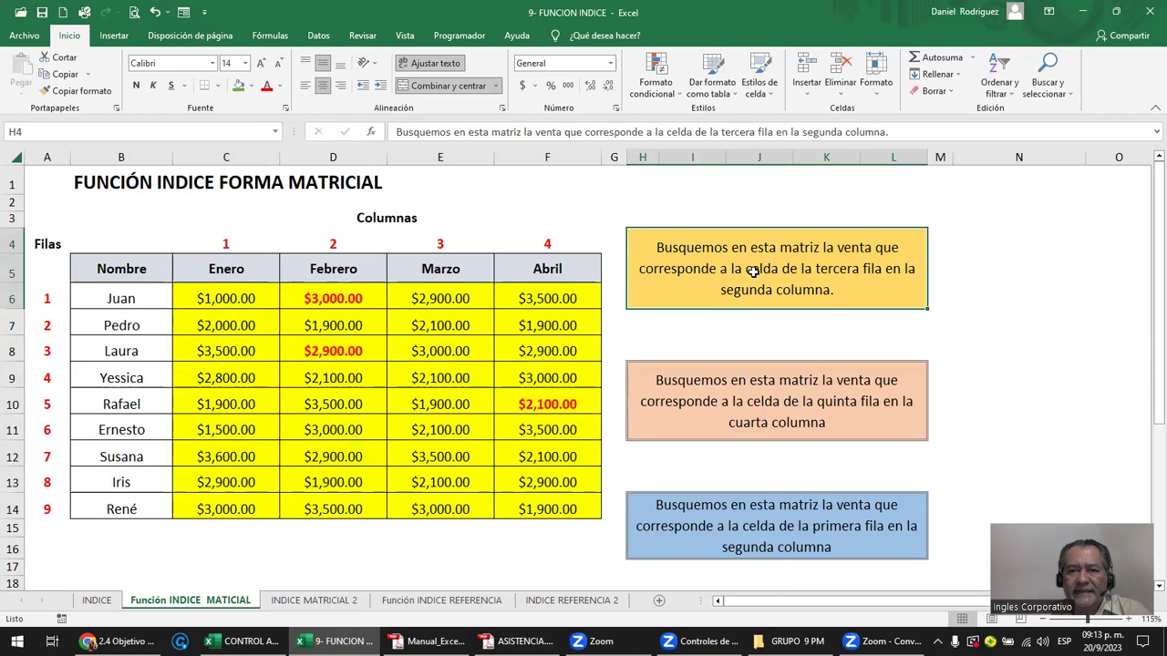
click(1000, 246)
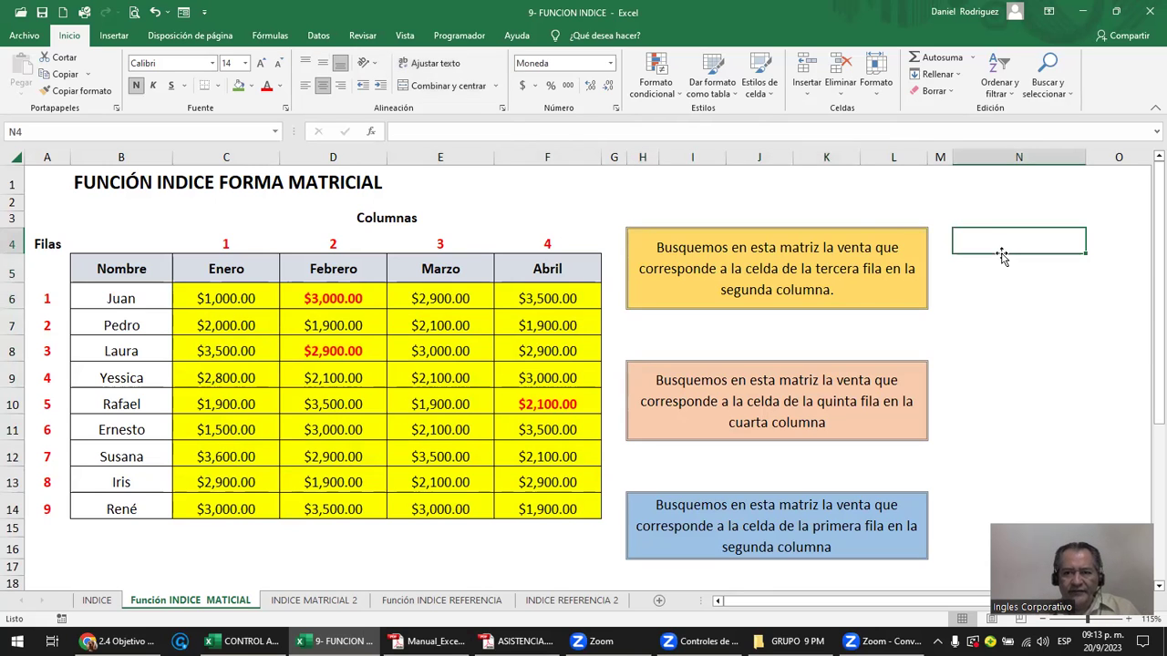
- Enter F3C2 in N4 and move it into J7 below the question box, leaving N4 empty
text(F)
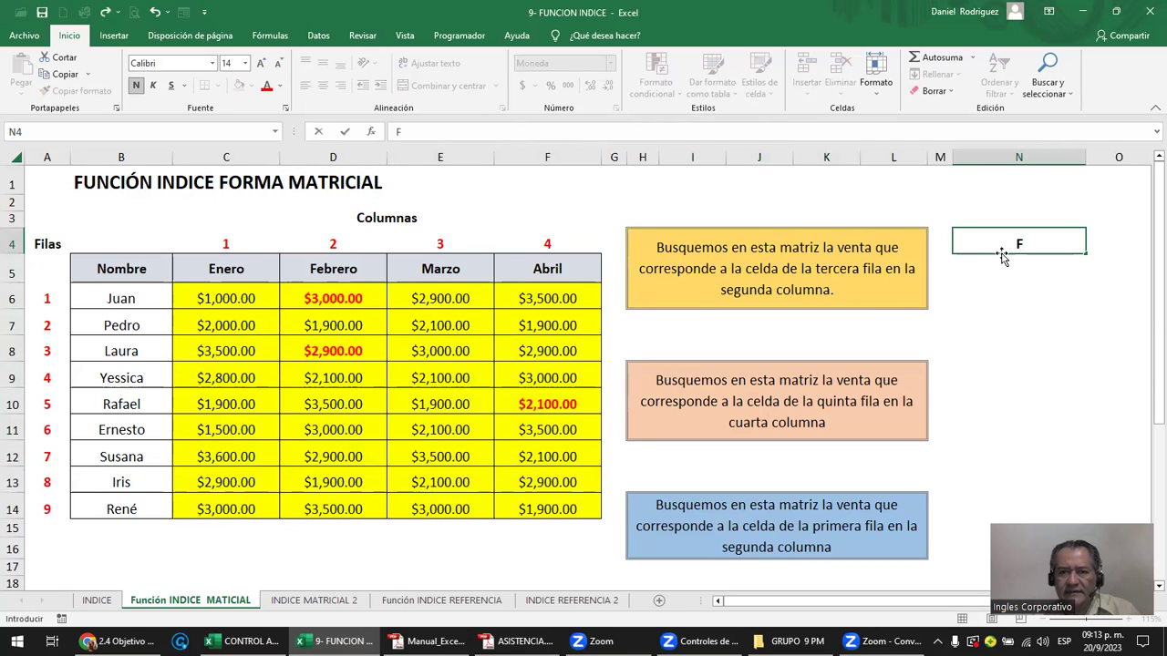
text(3)
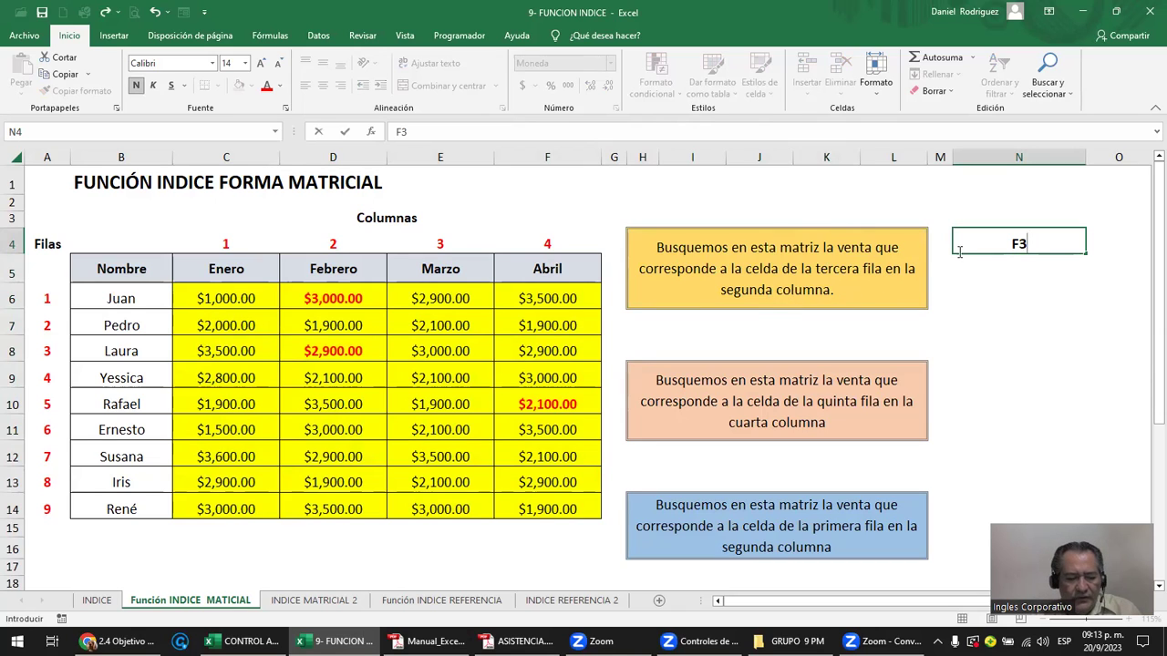
text(C2)
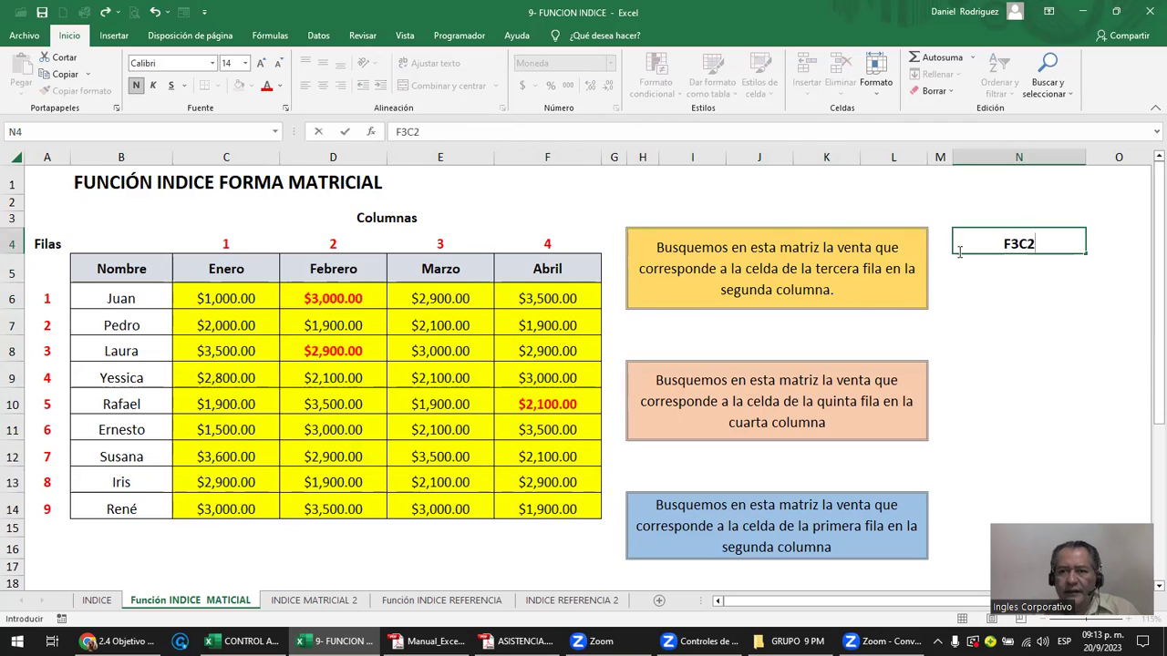
key(Return)
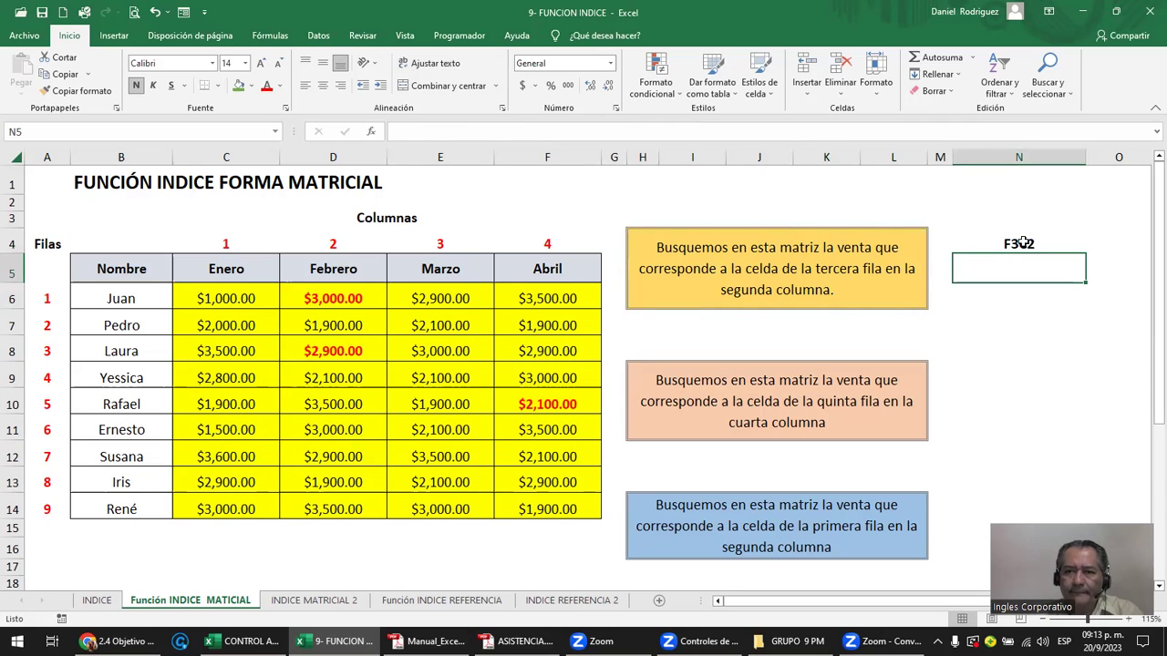
key(Up)
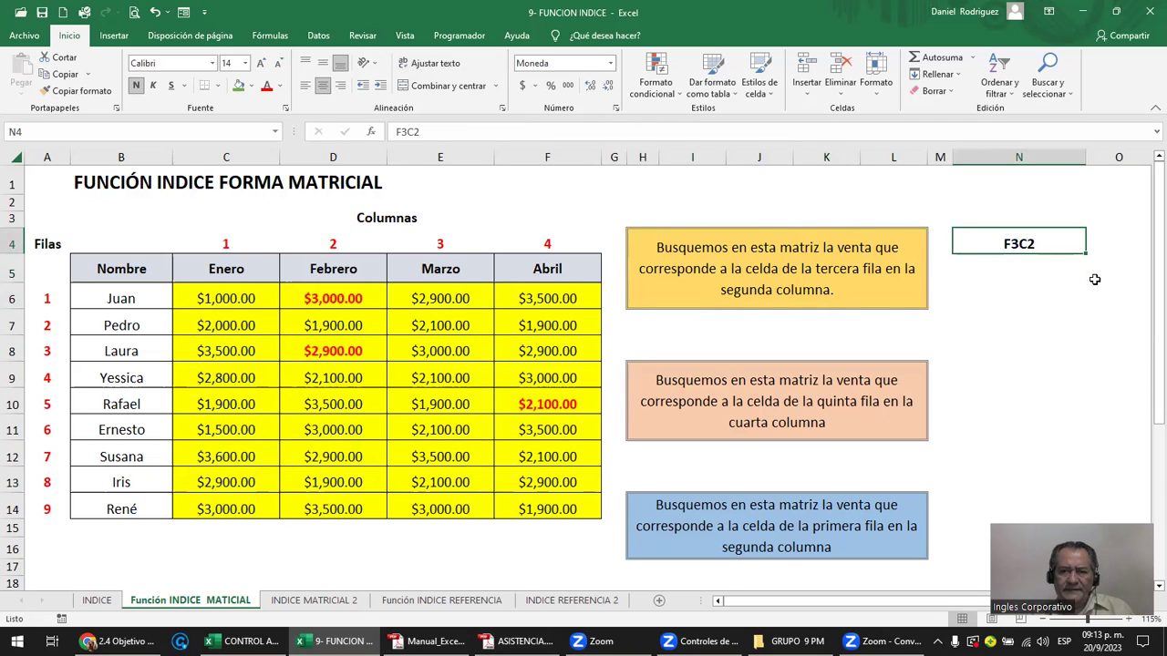
key(ctrl+c)
key(Down)
key(Down)
key(Down)
key(Left)
key(Left)
key(Left)
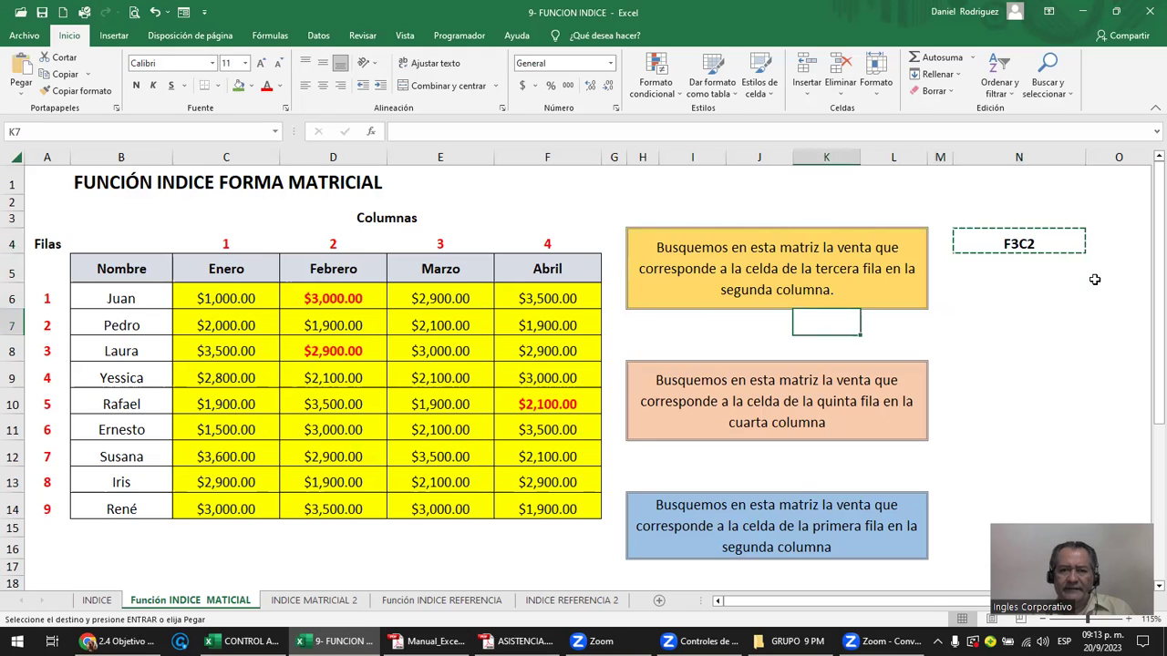
key(Left)
key(Return)
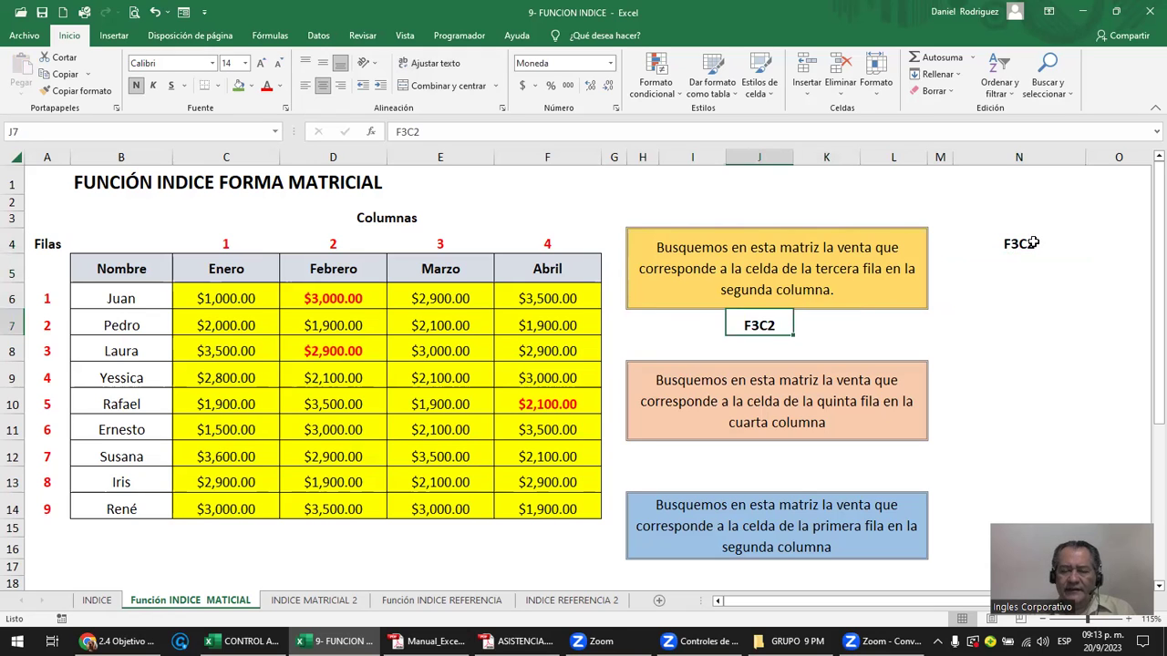
click(1032, 243)
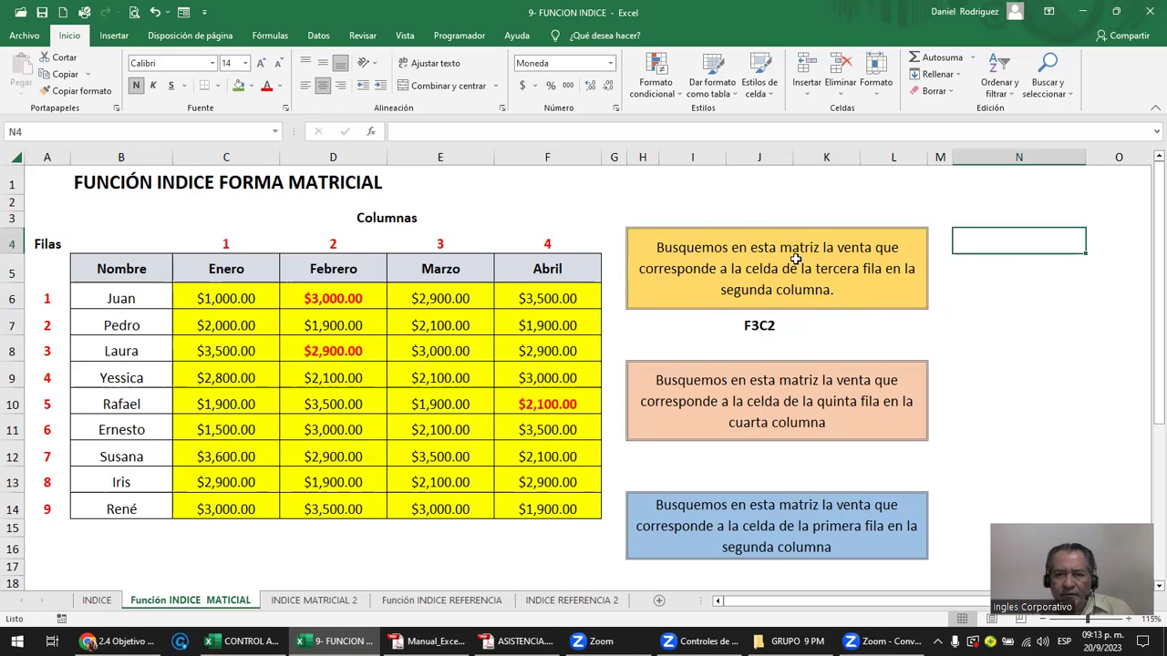
click(769, 263)
click(758, 454)
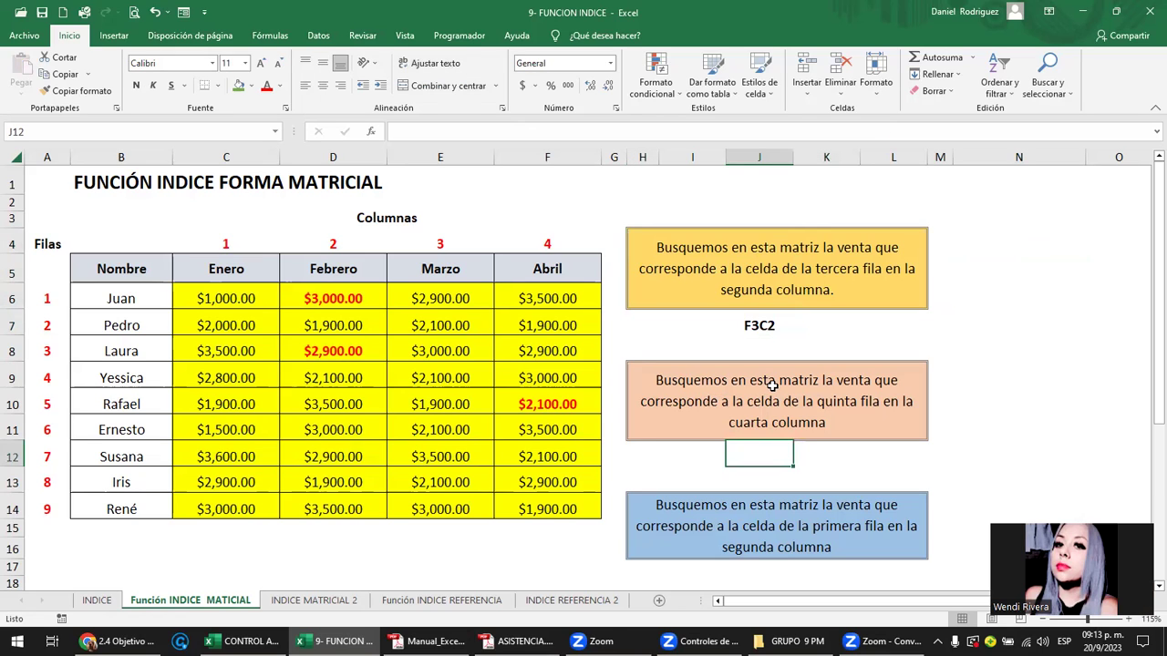
click(761, 324)
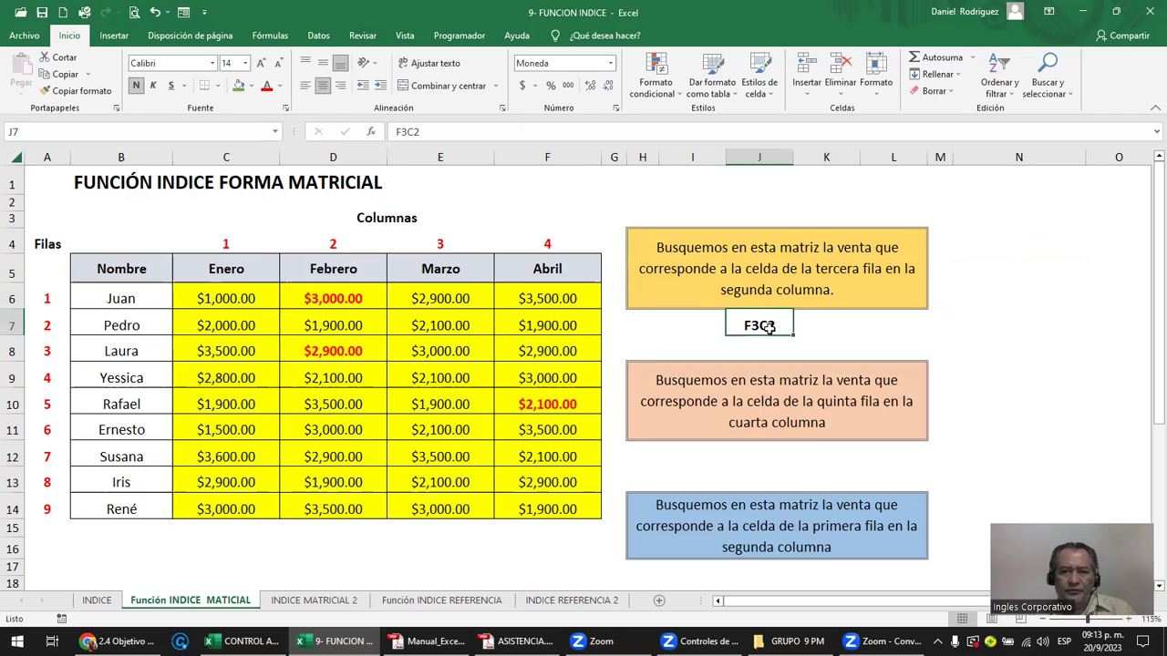
click(169, 351)
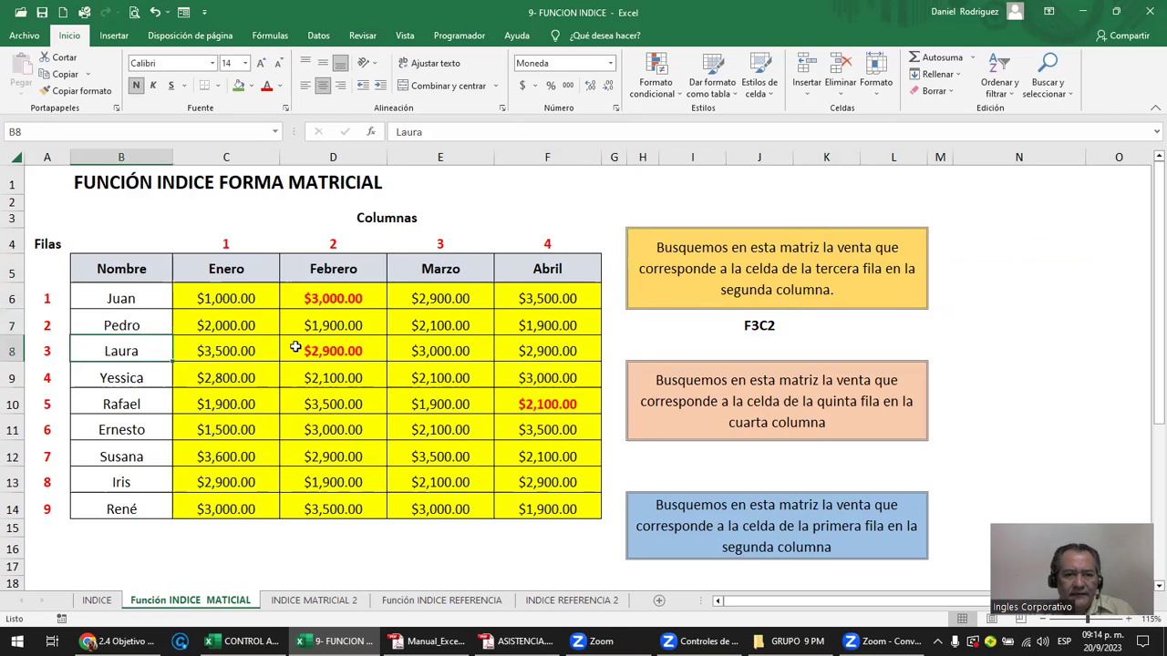
drag(481, 353, 538, 354)
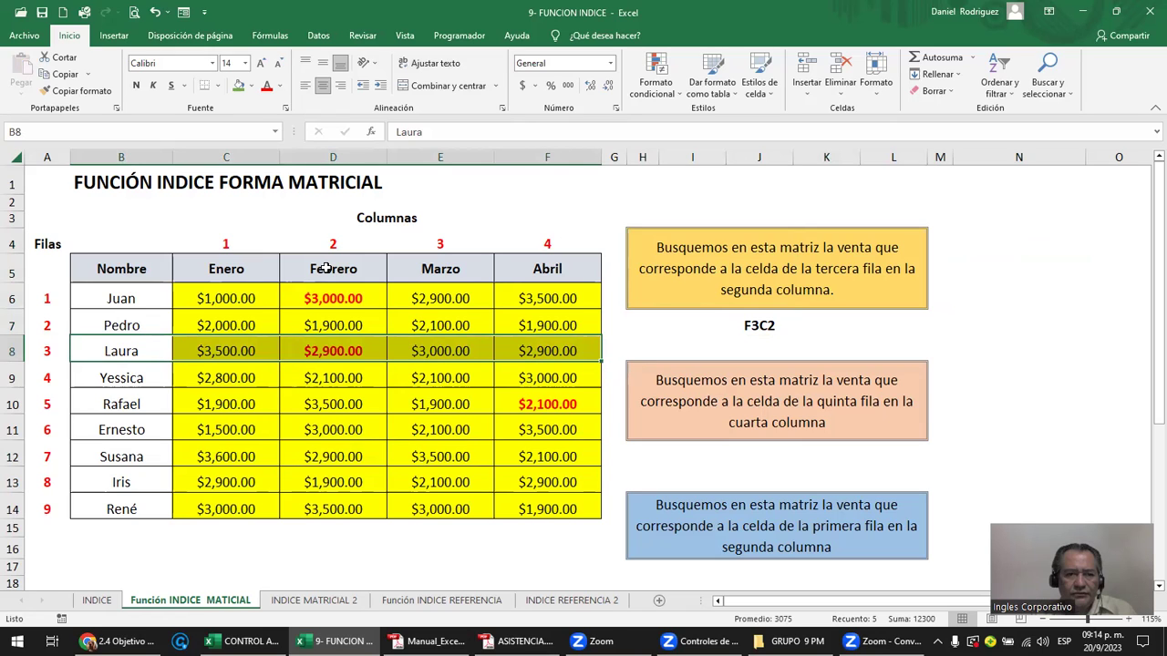
ctrl+drag(333, 269, 334, 351)
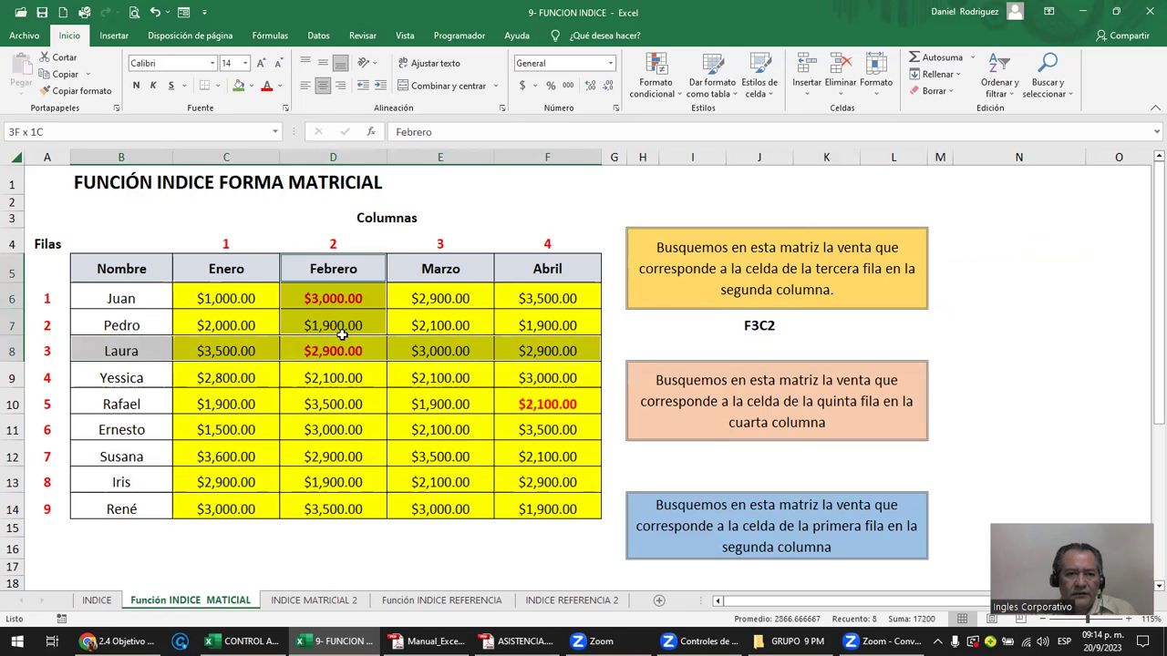
click(332, 351)
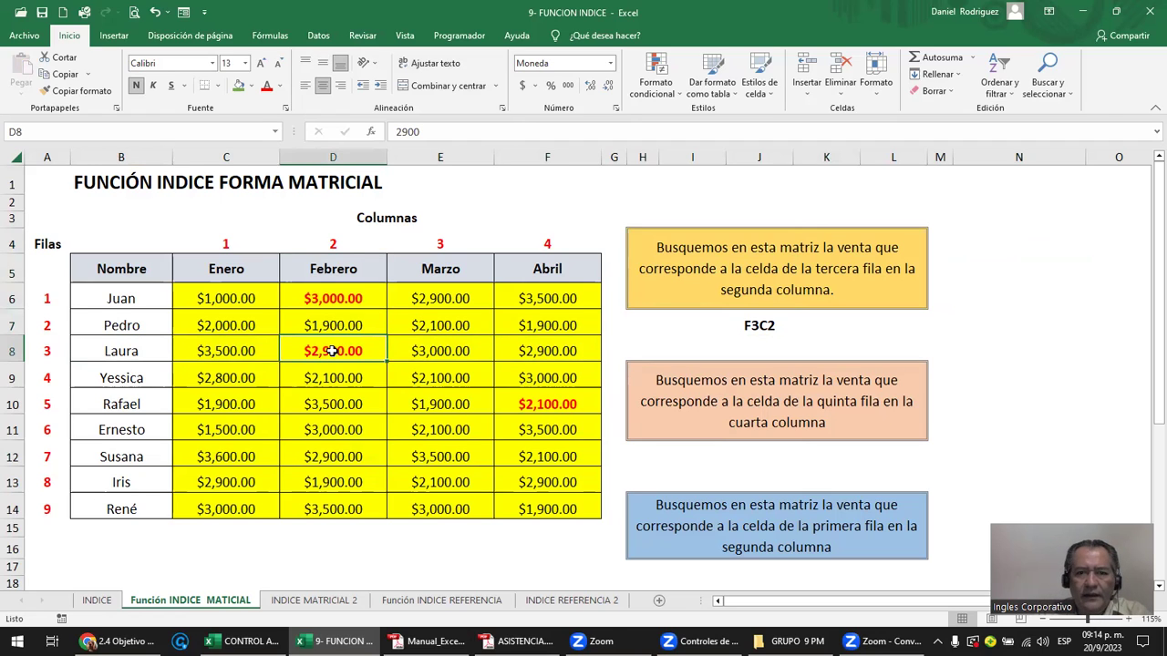
key(Left)
key(Left)
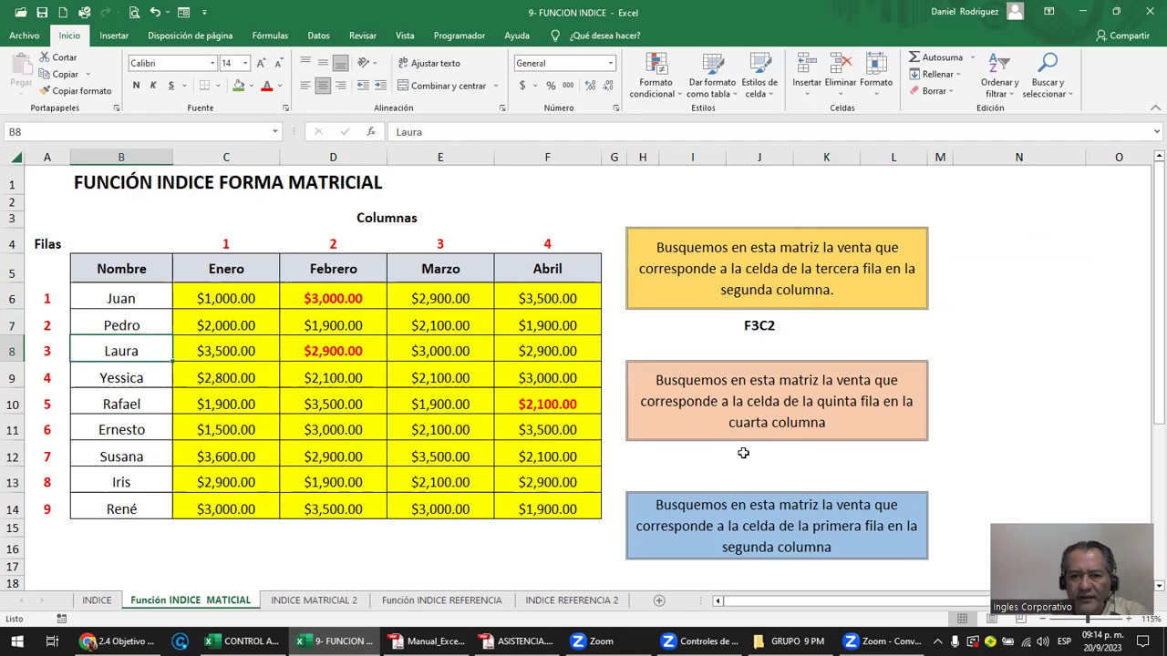
click(732, 447)
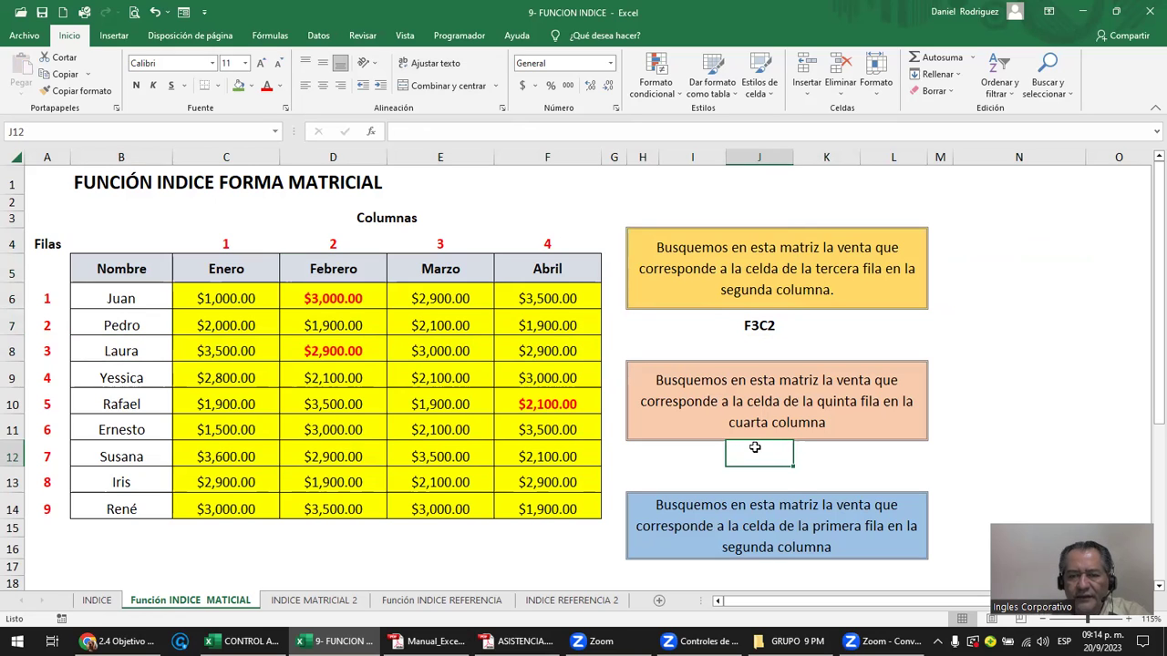
click(691, 388)
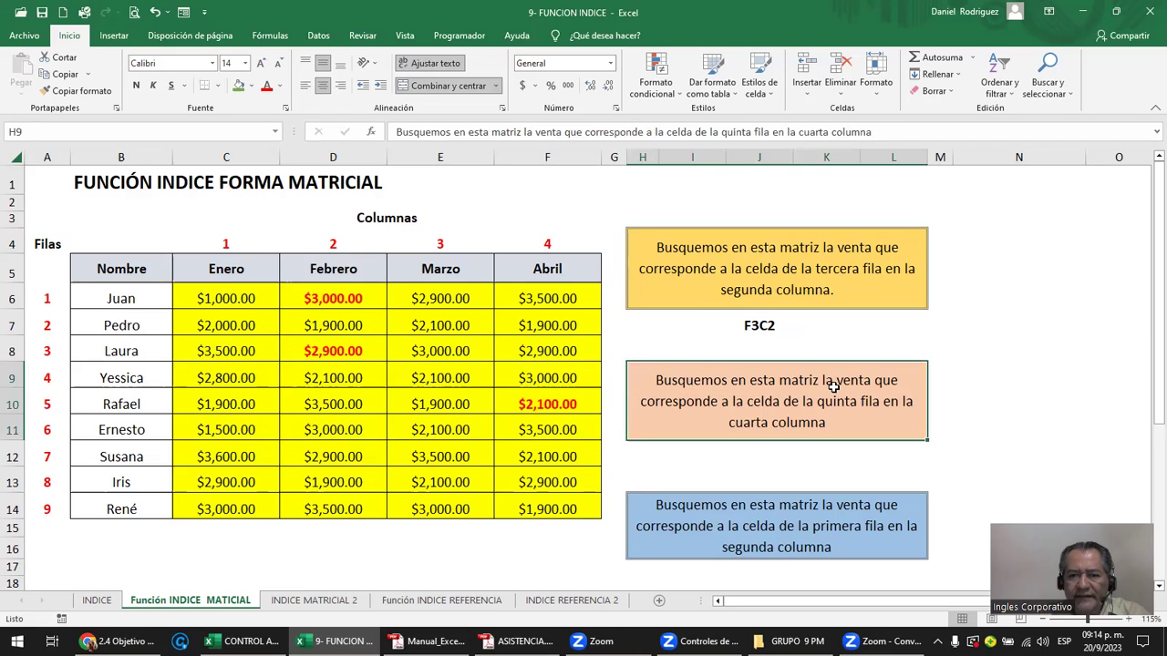
- Enter the label F5C4 in J12 below the fifth-row, fourth-column question
click(776, 447)
text(F)
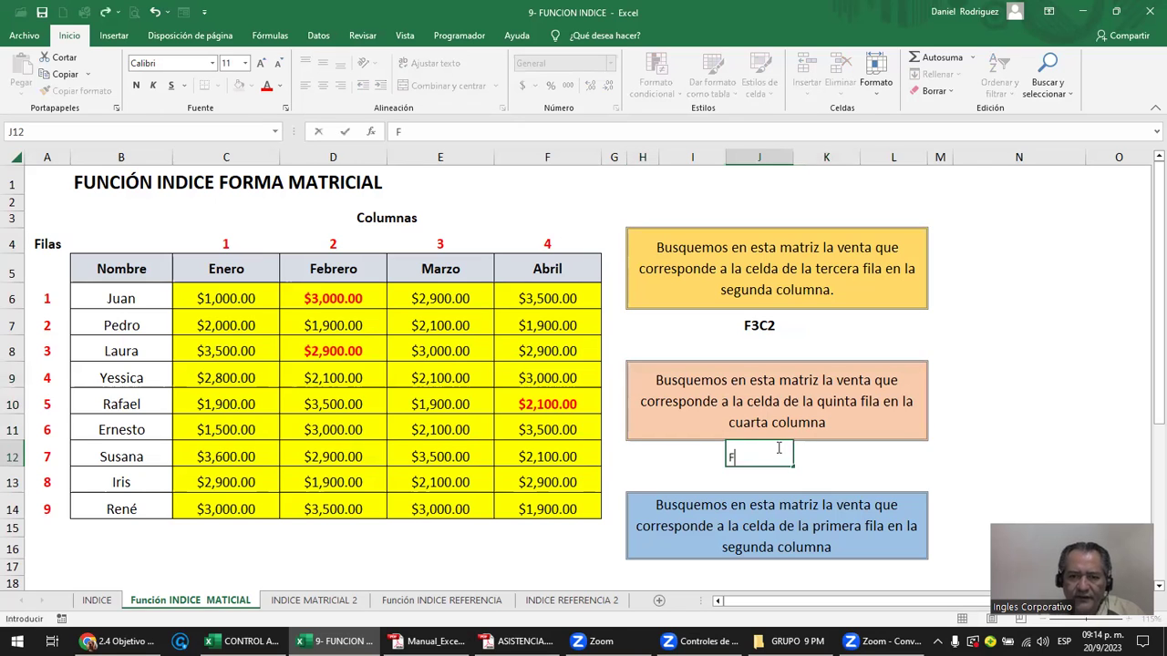
text(5)
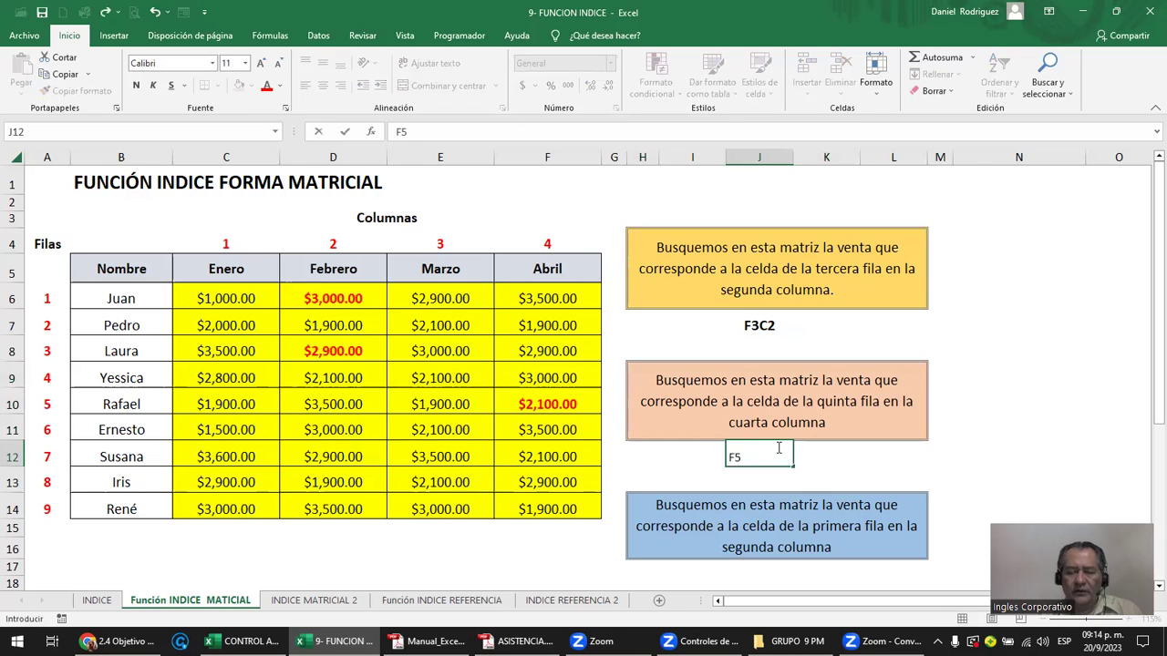
text(C4)
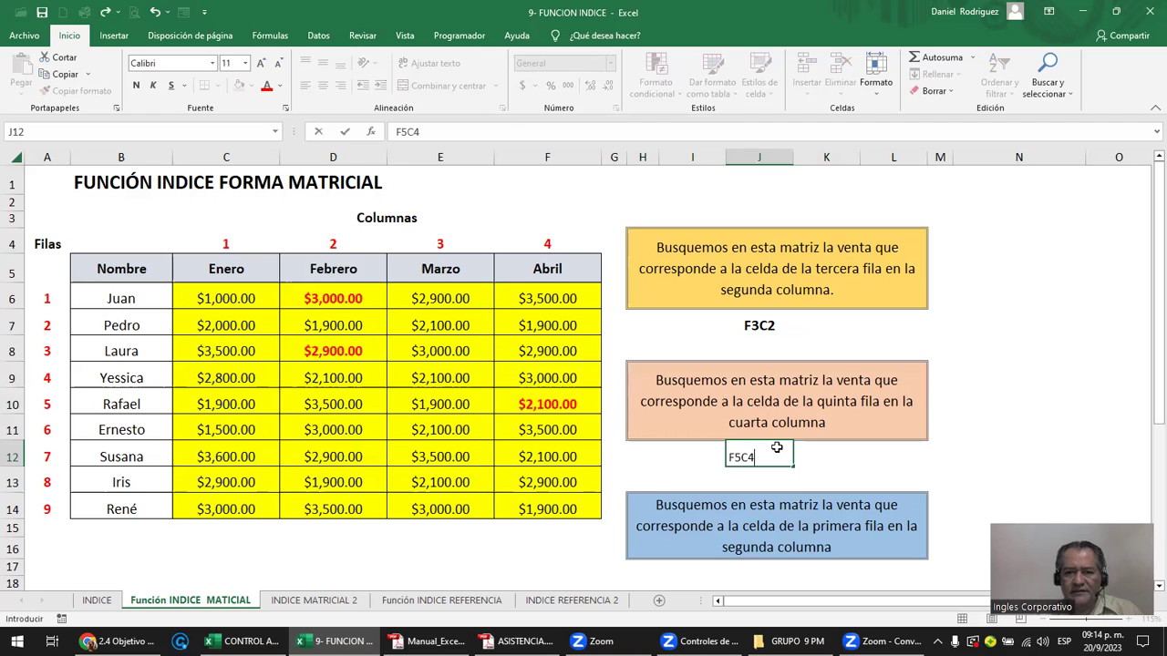
key(ctrl+Return)
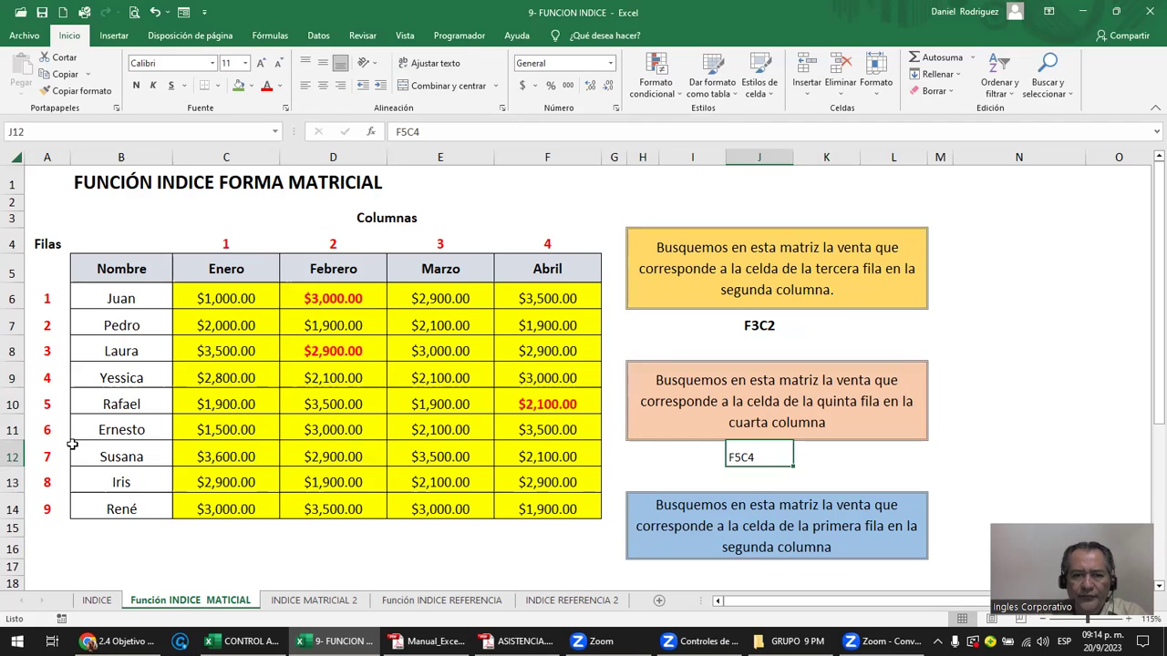
- Highlight Rafael's row and the Abril column to show their intersection, $2,100.00 in F10
drag(85, 397, 546, 396)
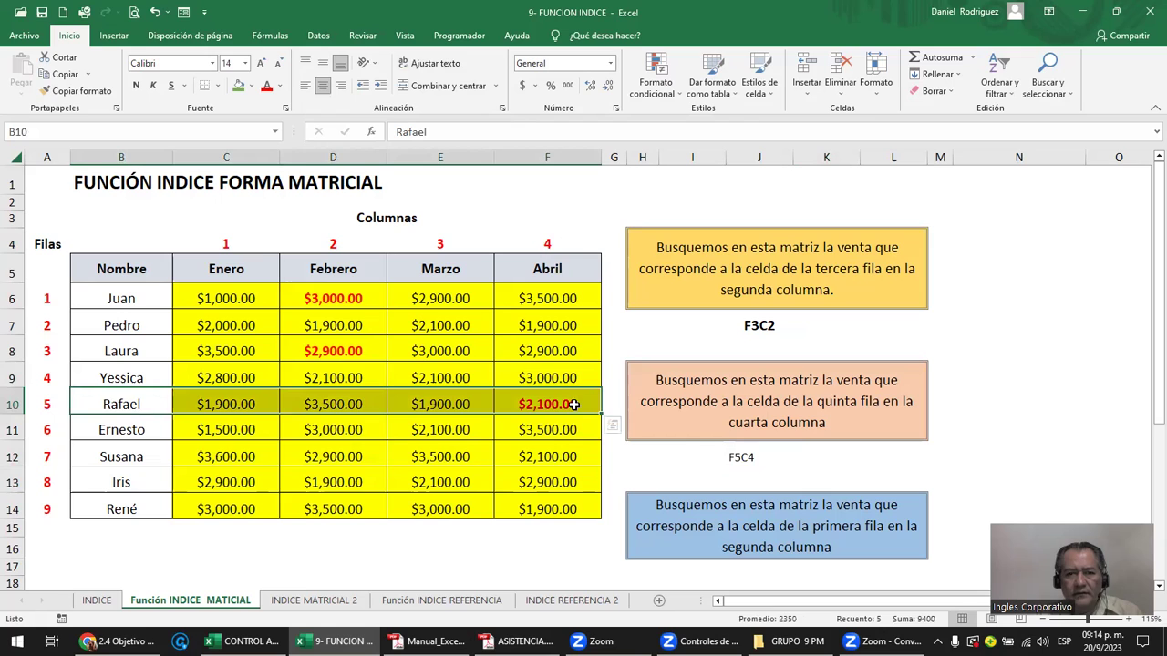
ctrl+drag(547, 269, 547, 377)
click(538, 399)
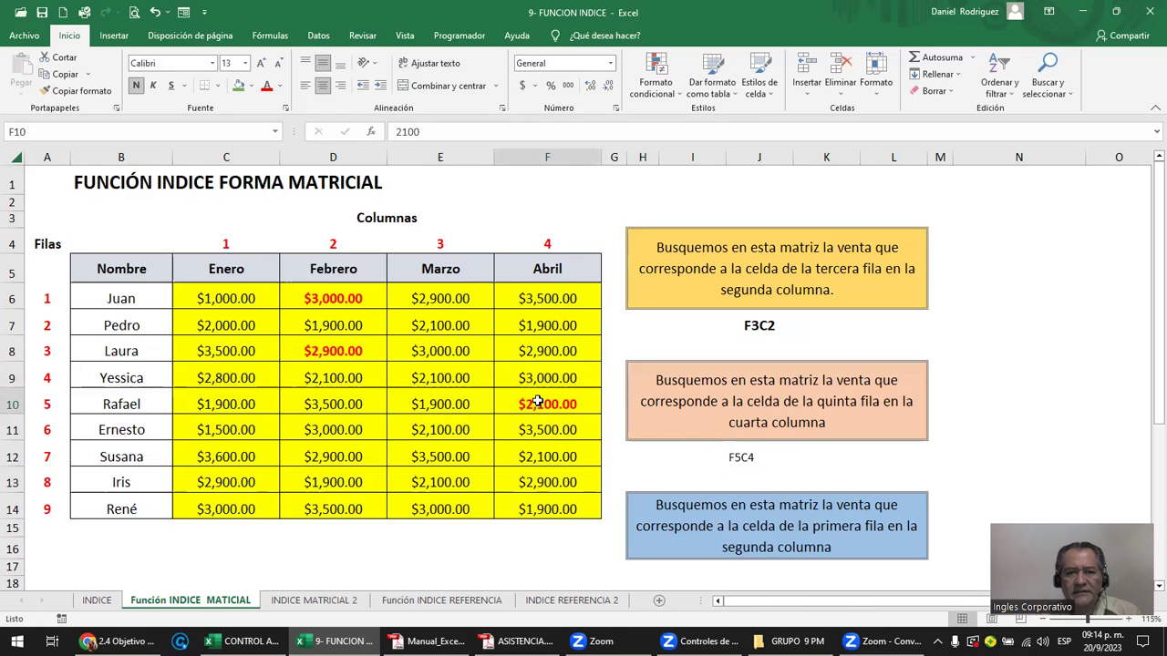
click(725, 571)
- Enter the label F1C2 in J17 and make row 17 slightly taller
scroll(726, 572, down, 2)
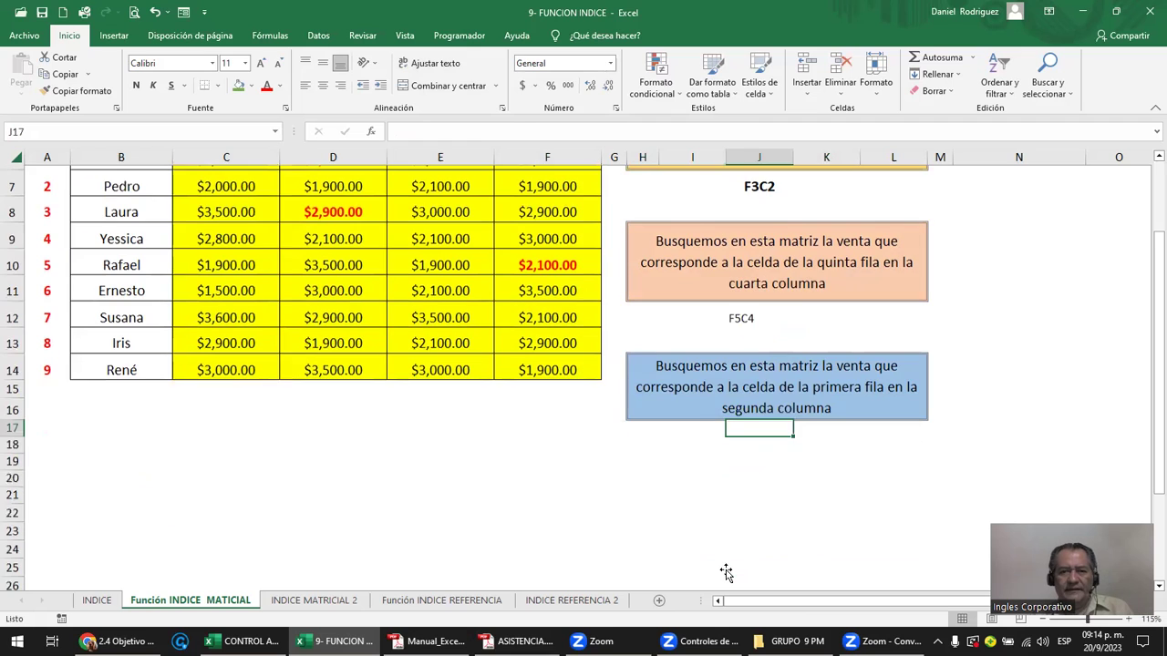
scroll(725, 572, up, 1)
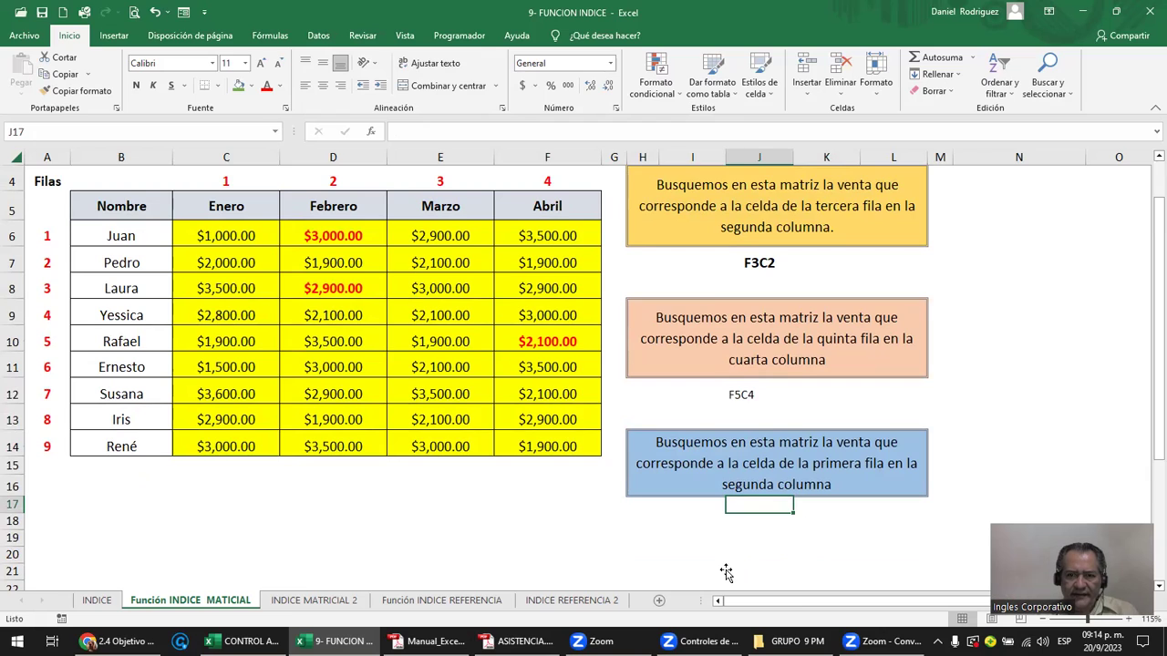
text(F)
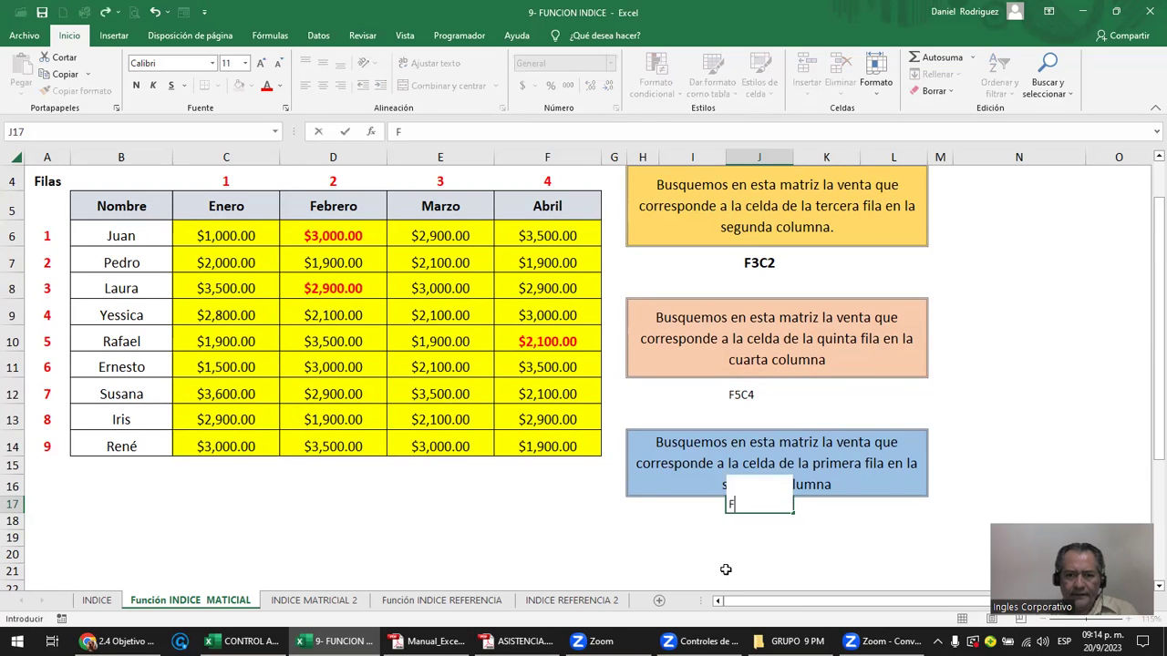
text(1)
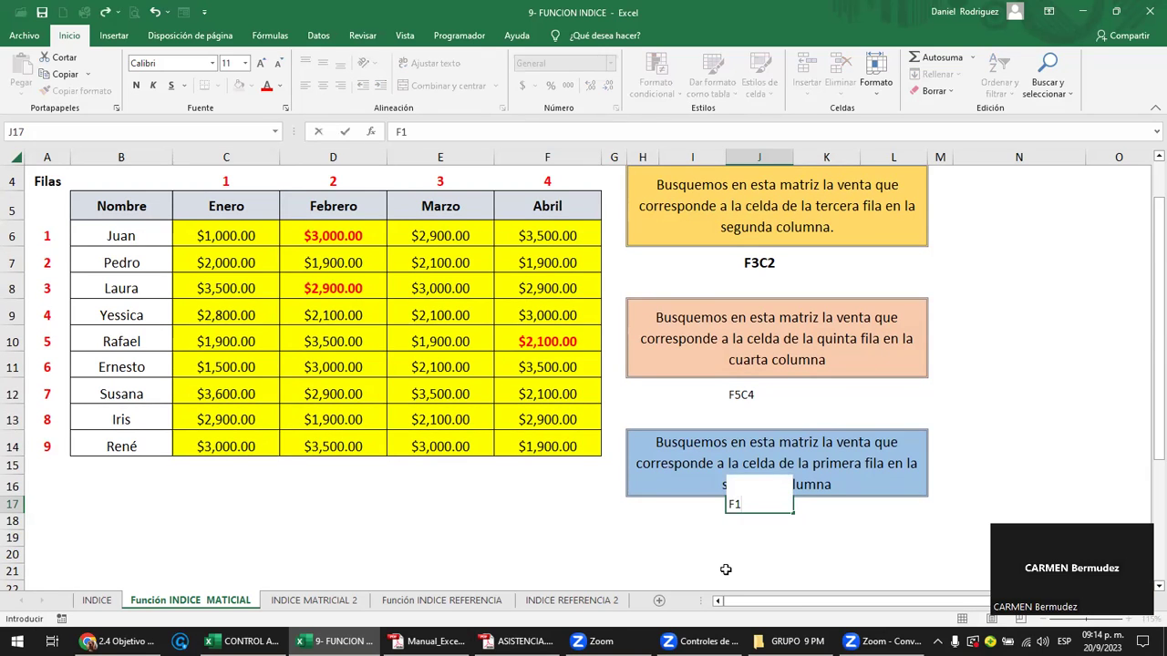
key(Return)
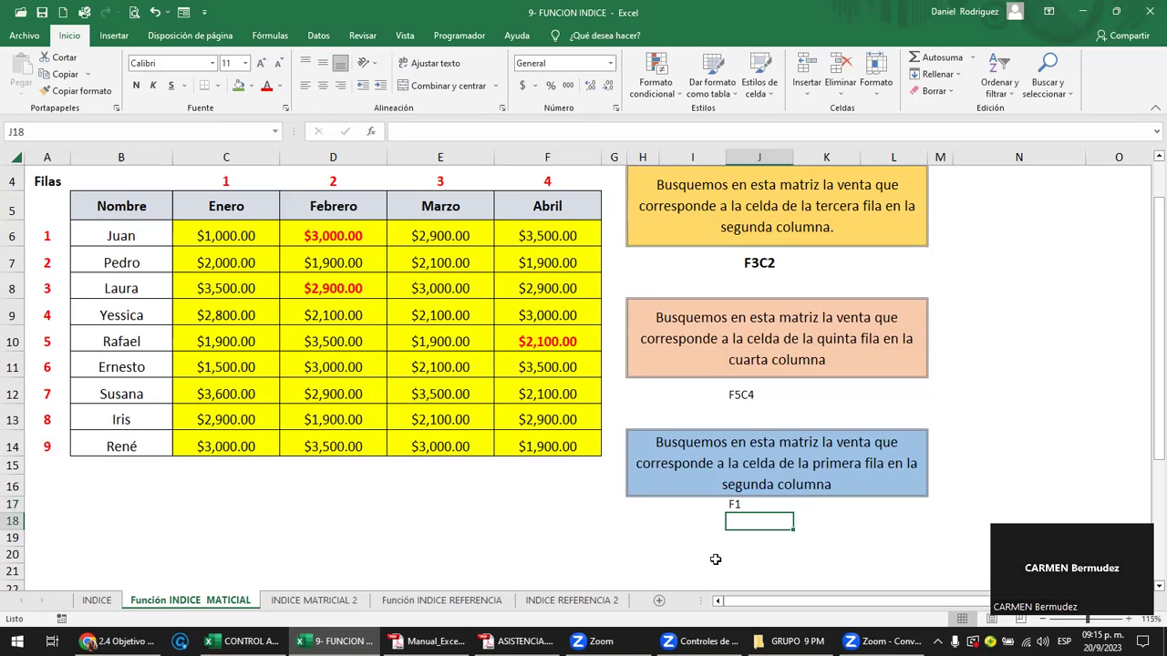
key(Up)
key(Left)
drag(8, 516, 642, 534)
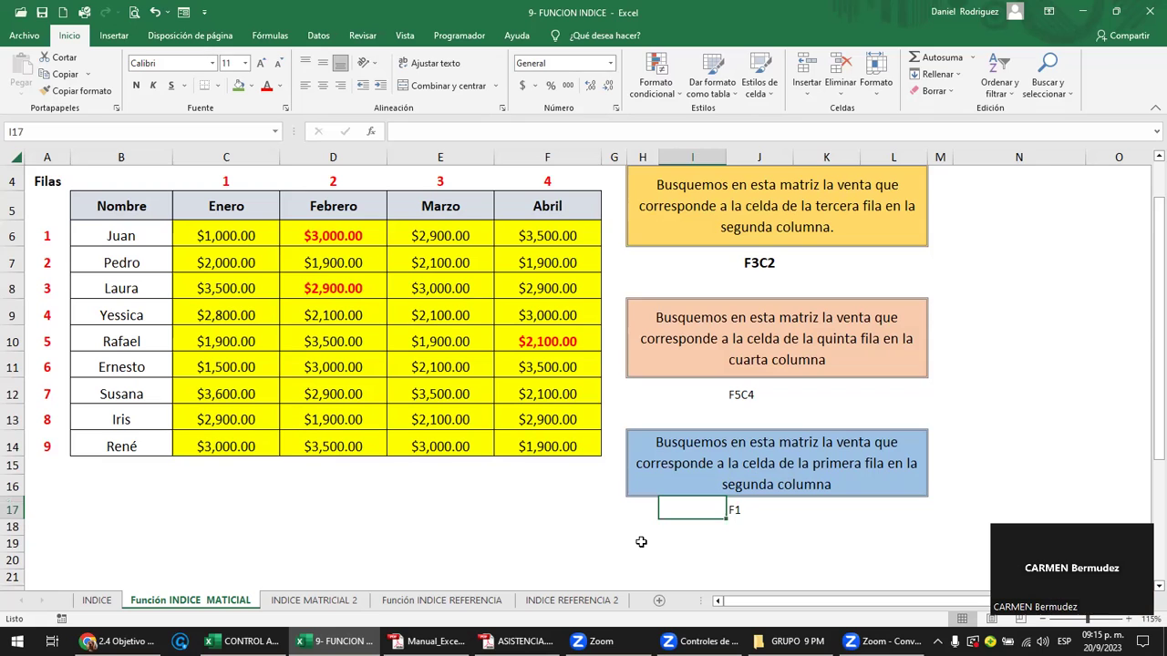
key(Right)
key(F2)
text(C2)
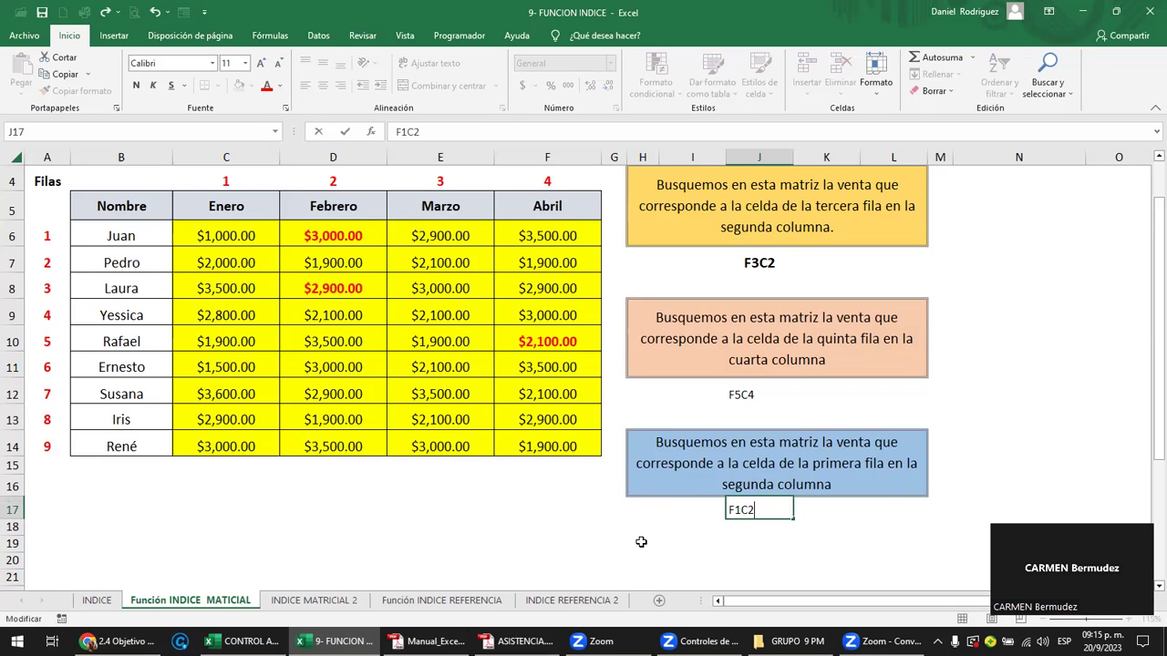
key(Return)
- Check the F3C2, F5C4 and F1C2 labels against the sales matrix C6:F14
scroll(641, 542, up, 1)
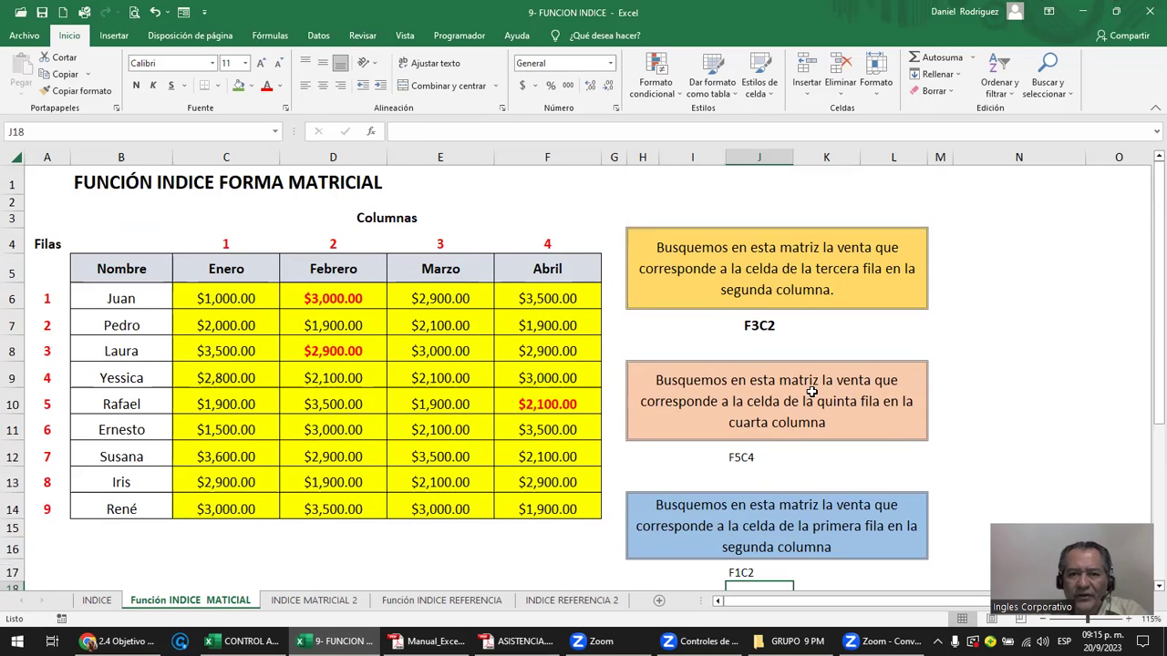
click(774, 328)
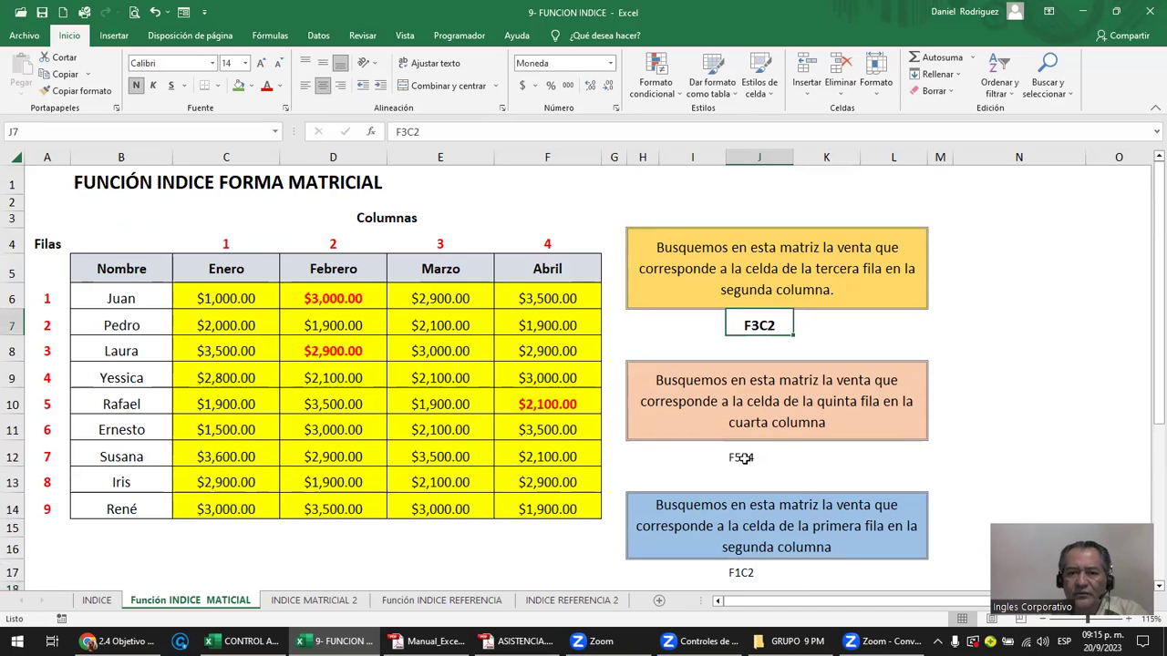
click(745, 570)
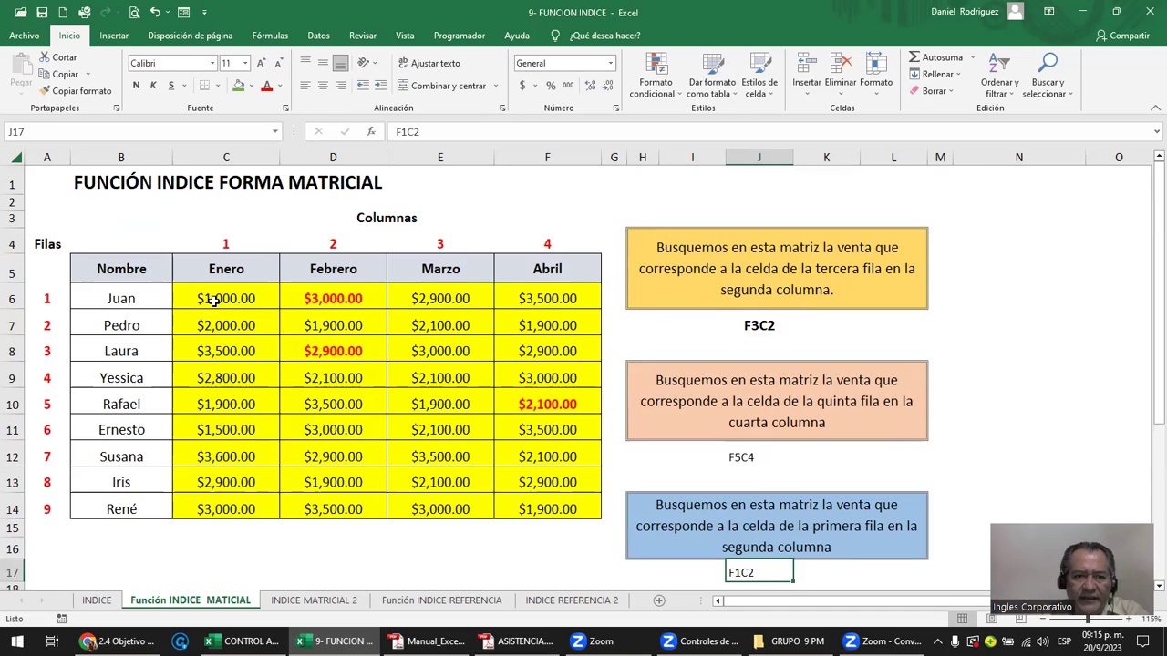
drag(226, 298, 543, 507)
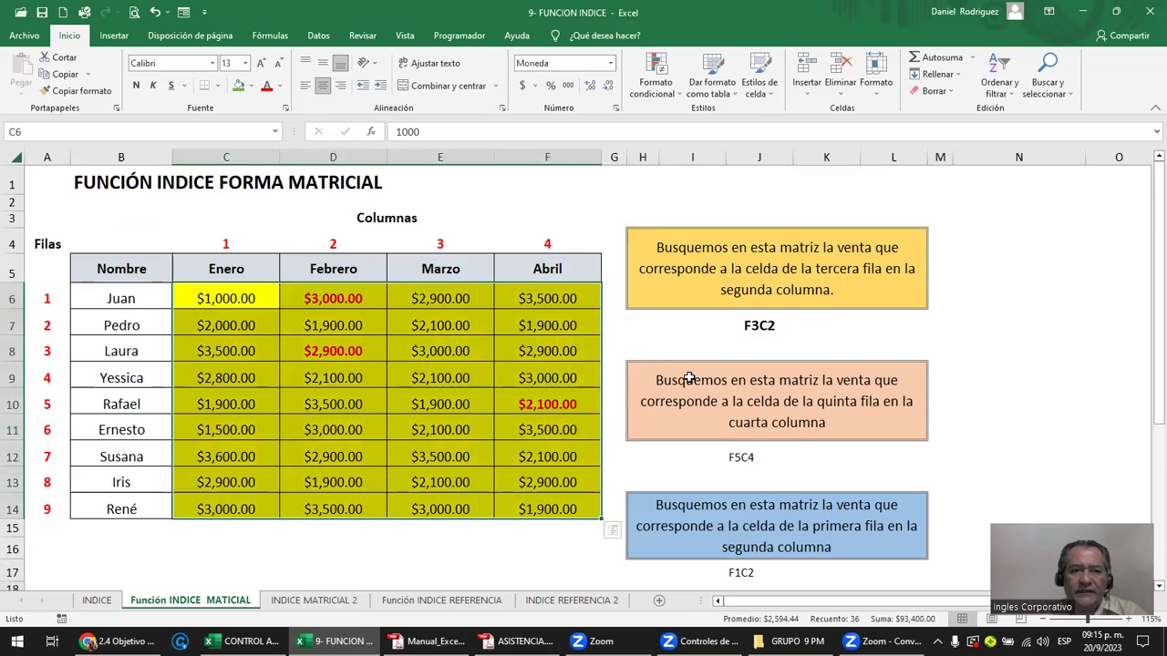
drag(602, 518, 758, 325)
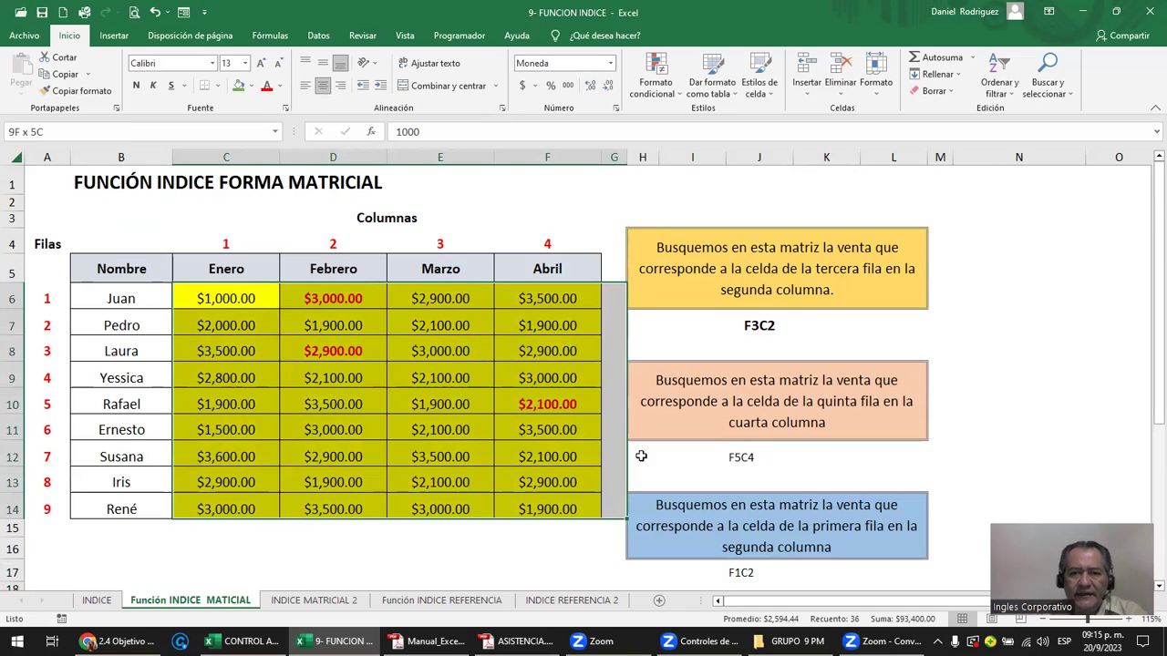
click(759, 325)
click(747, 460)
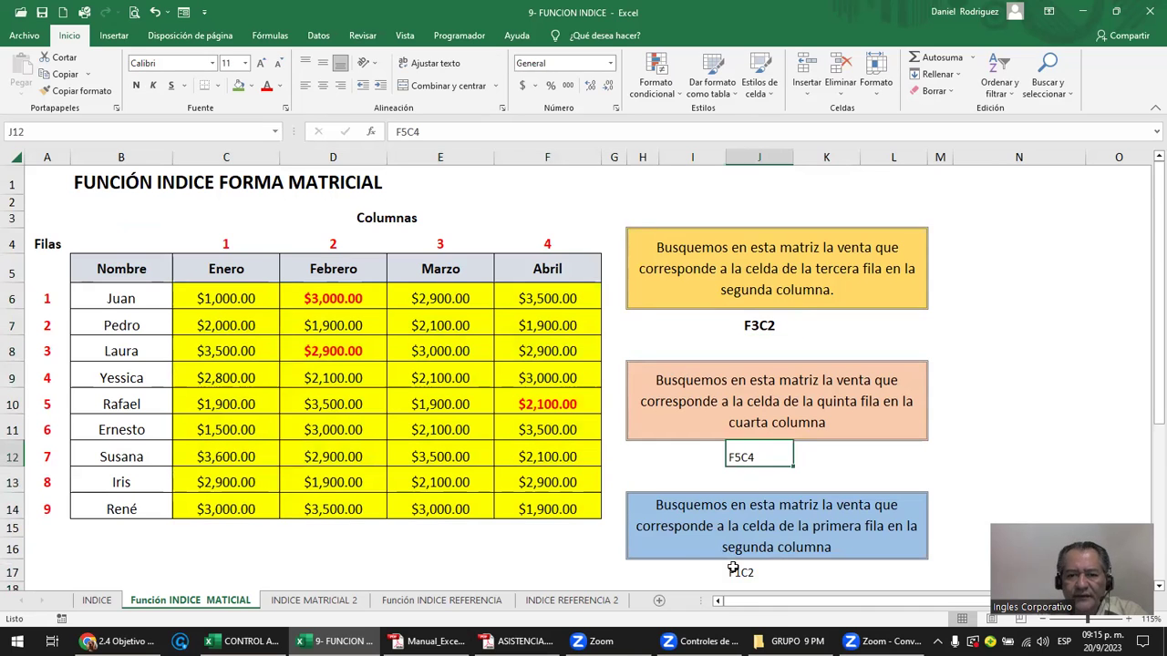
click(736, 571)
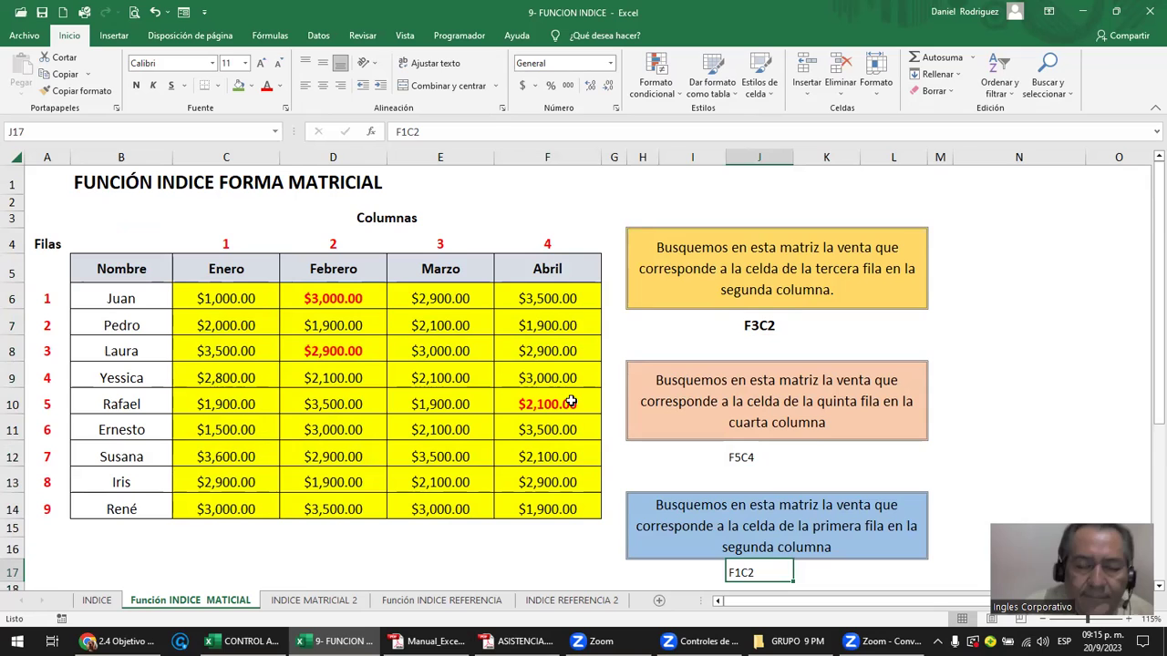
click(981, 256)
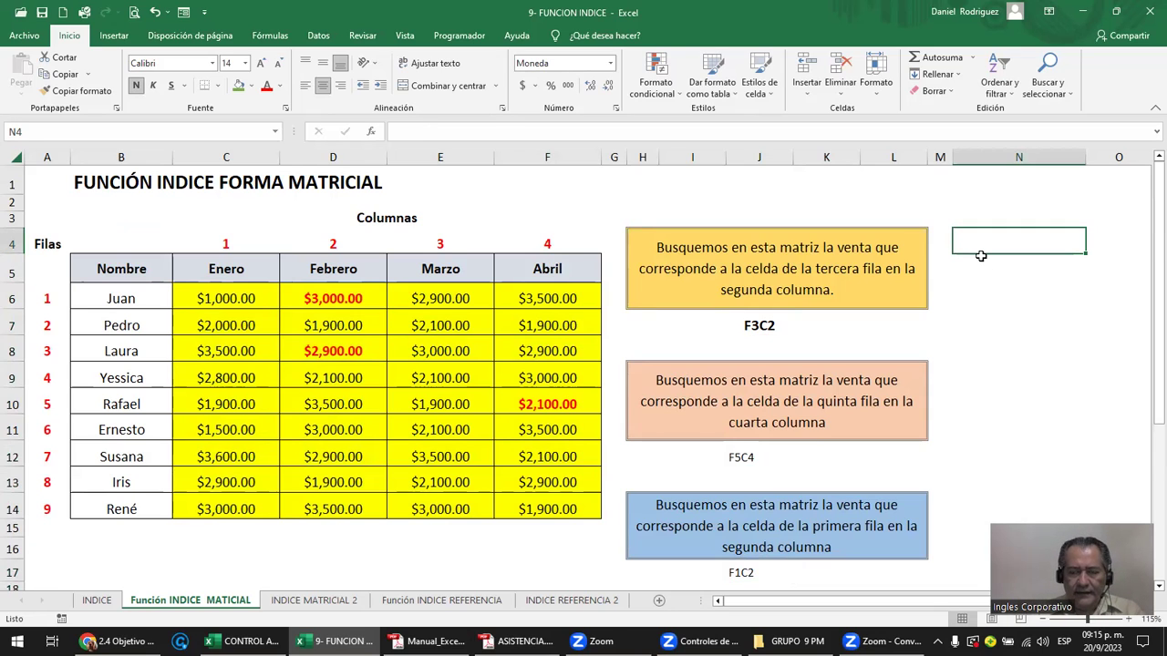
- Build =INDICE(C6:F14;3;2) in N4, using the sales range C6:F14 as the matrix
text(=I)
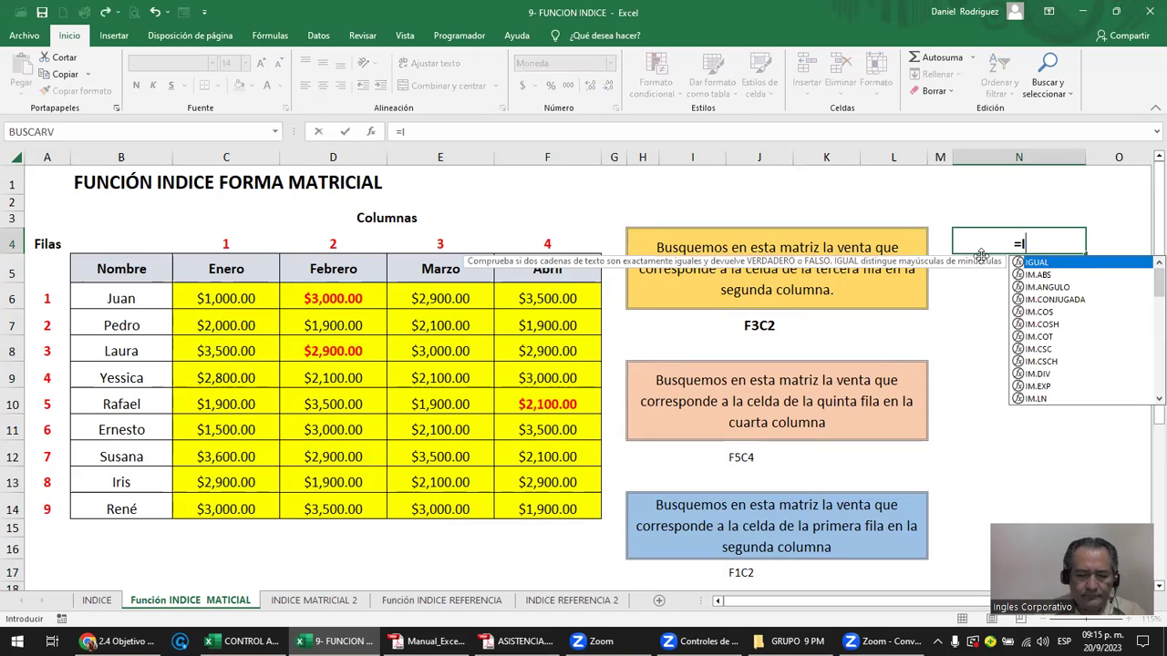
text(NDI)
key(Tab)
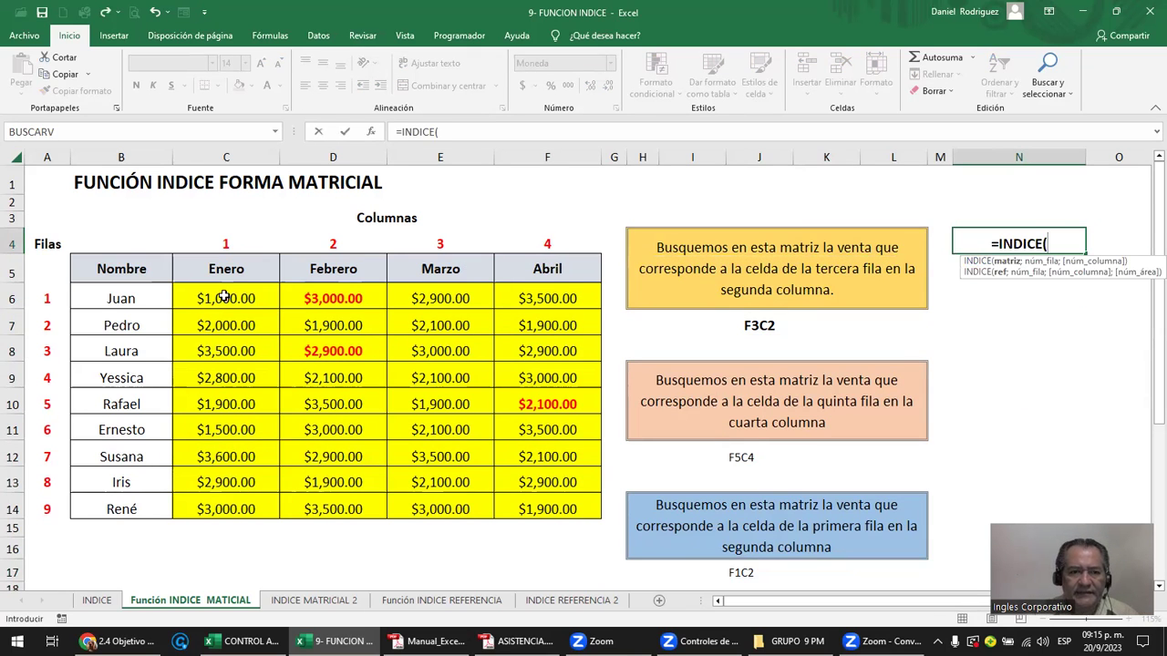
drag(226, 298, 440, 325)
drag(538, 497, 540, 501)
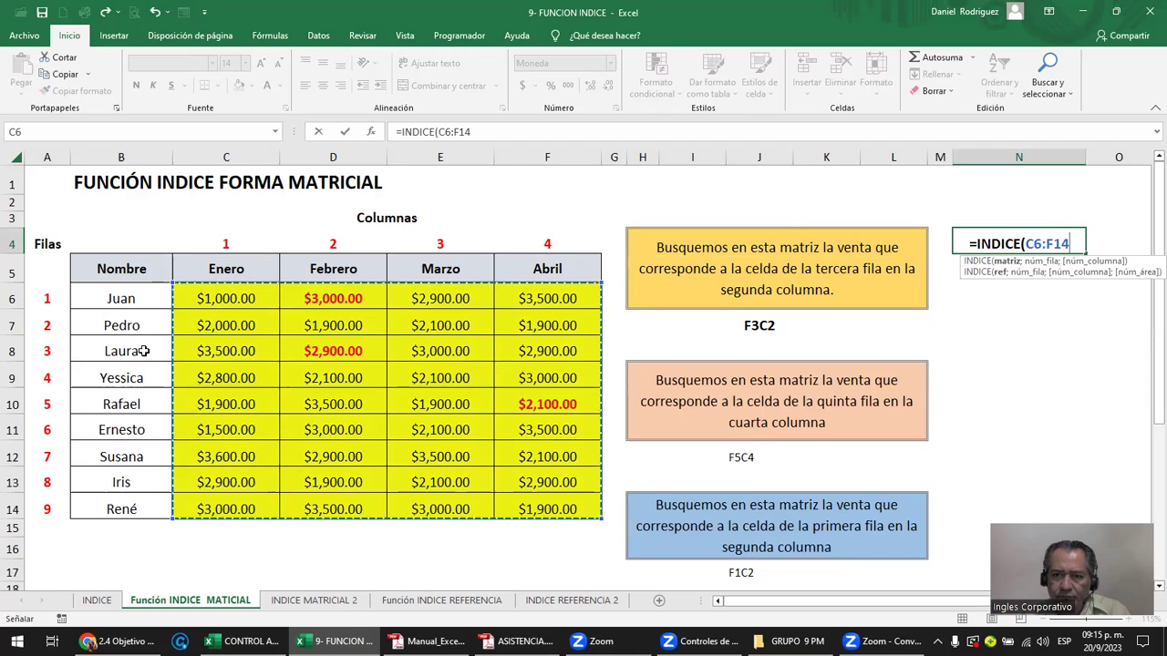
text(;)
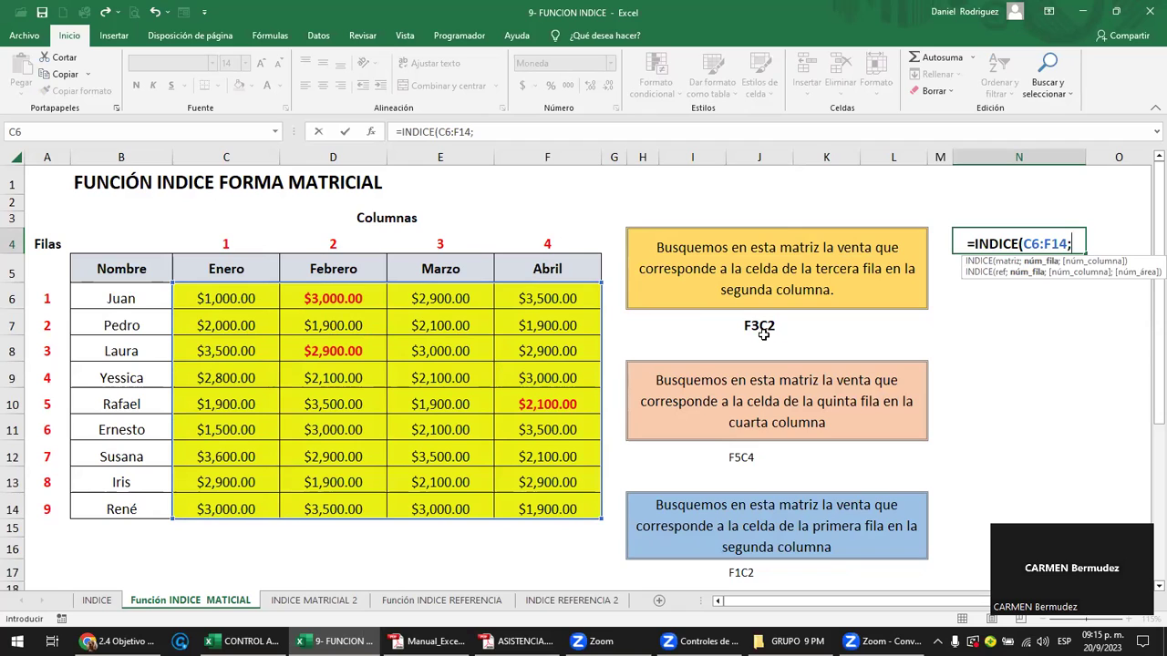
text(3;)
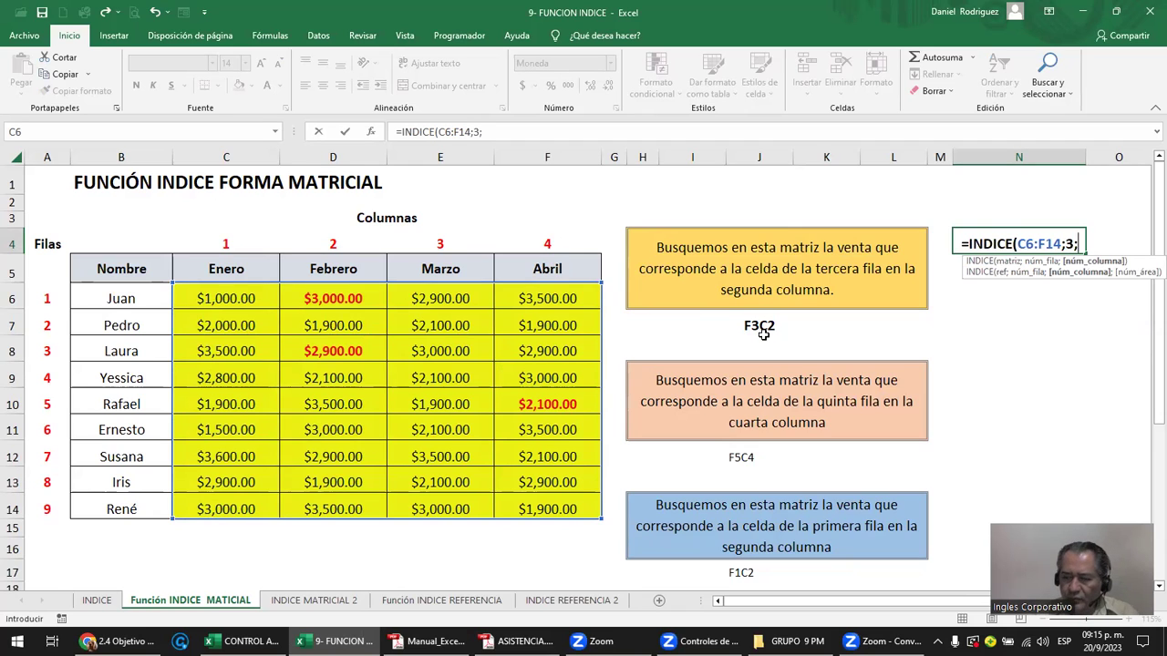
text(2)
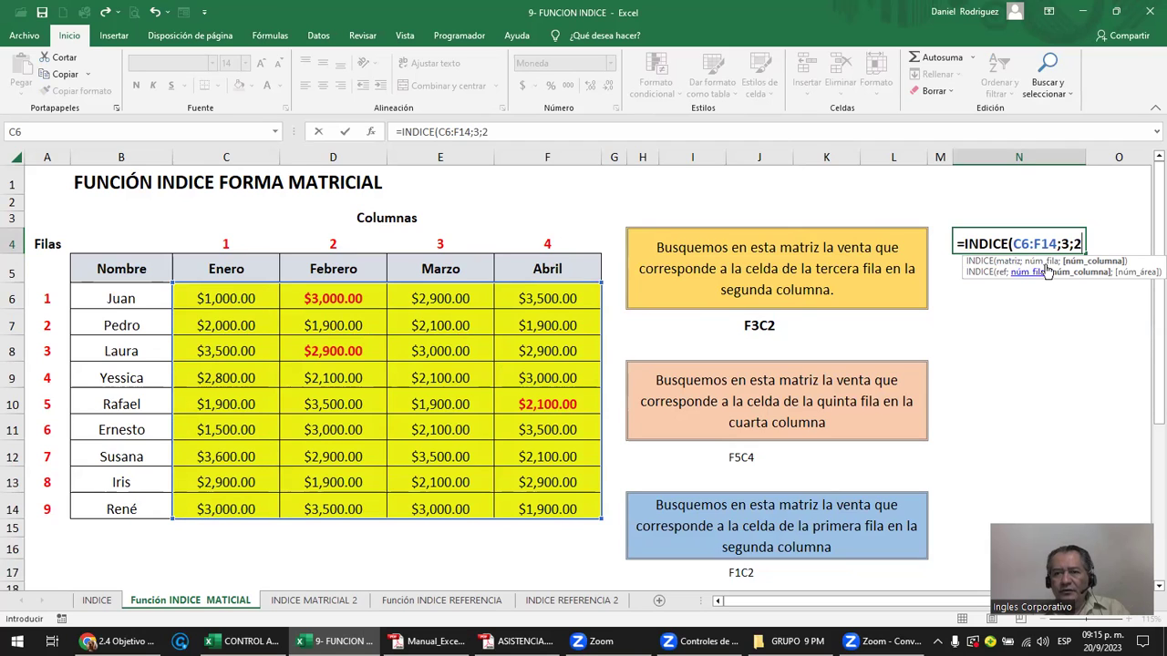
text())
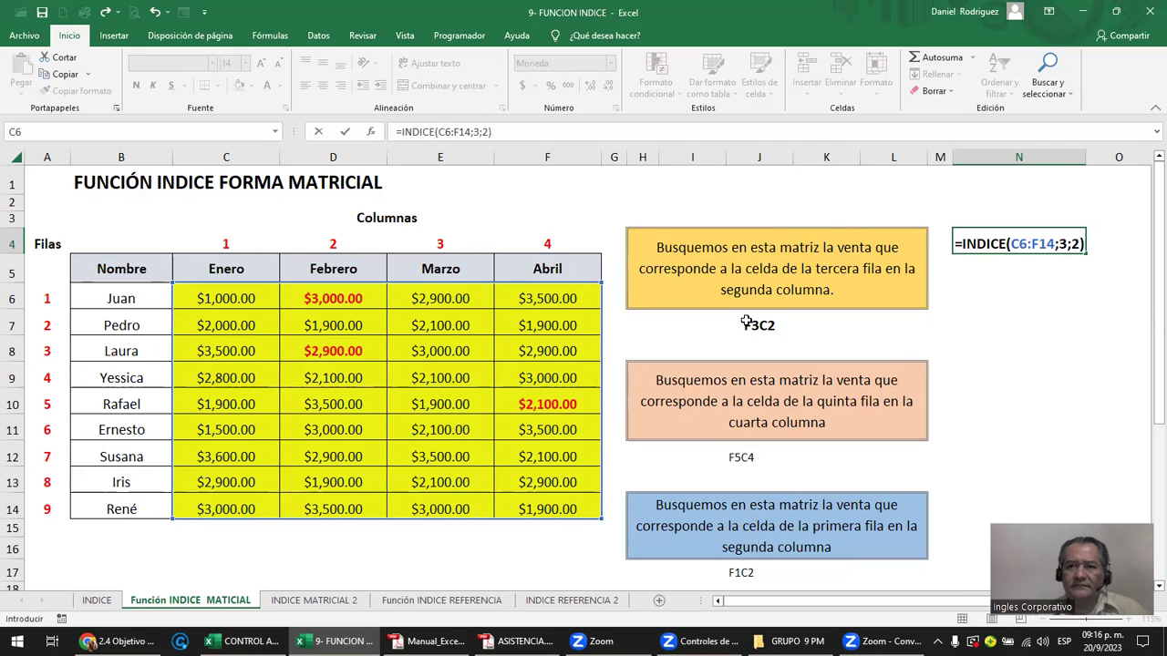
- Commit the N4 formula, which returns $2,900.00, and compare it with D8
key(Return)
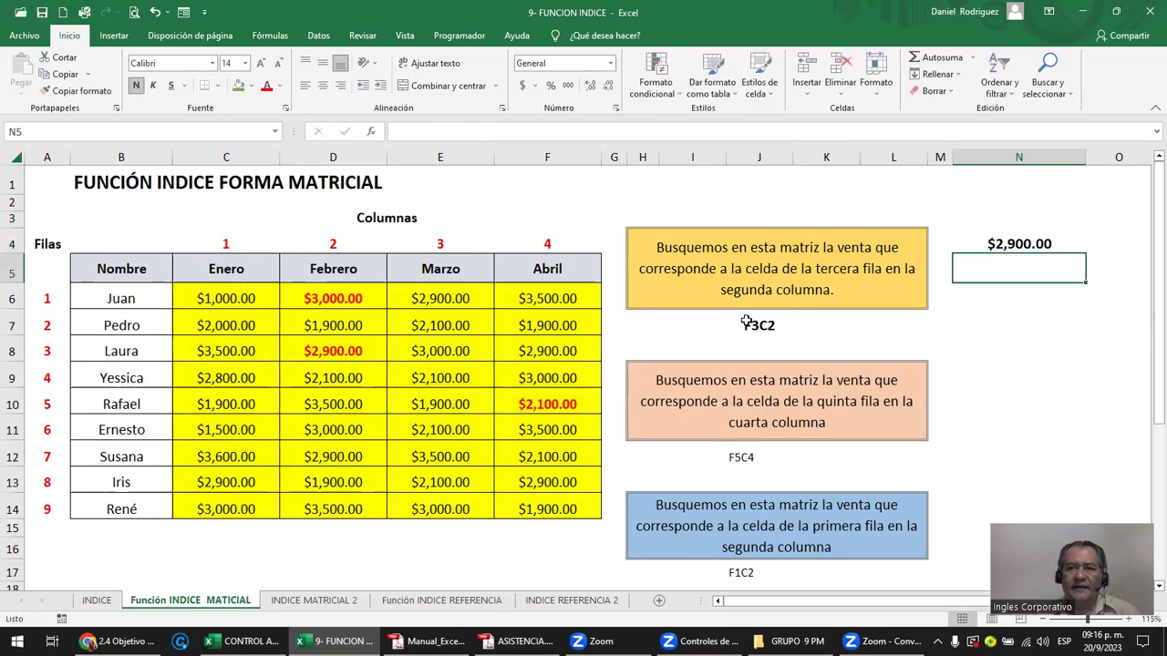
key(Up)
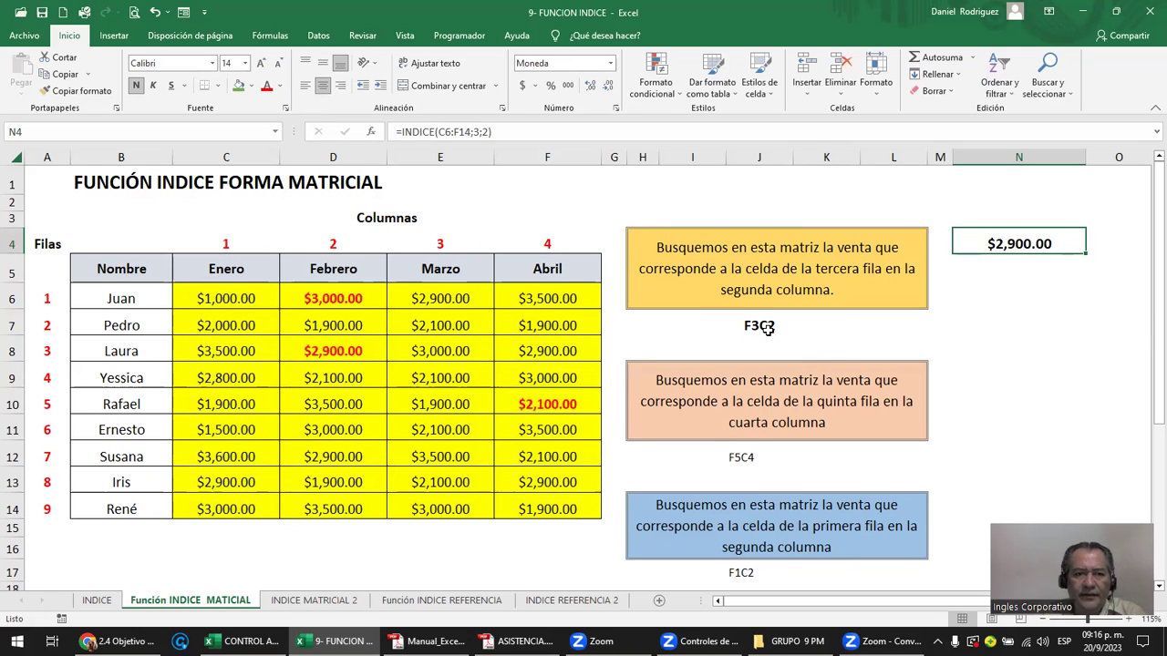
click(357, 351)
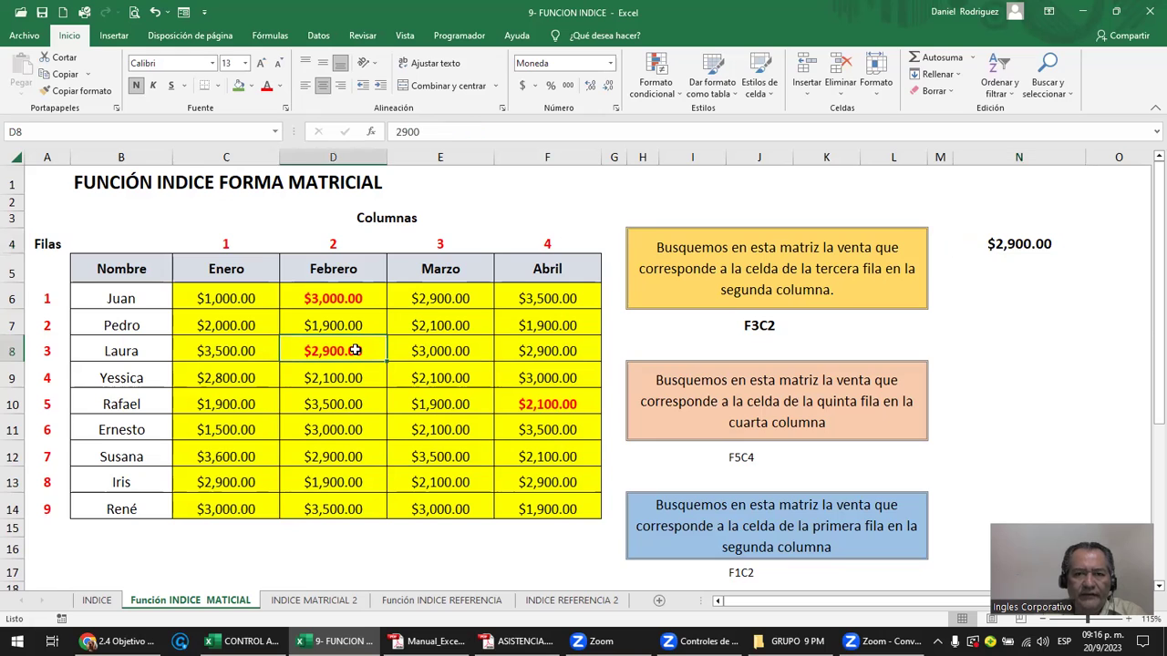
- Label the result LAURA in N3 and centre the contents of column N
click(1030, 219)
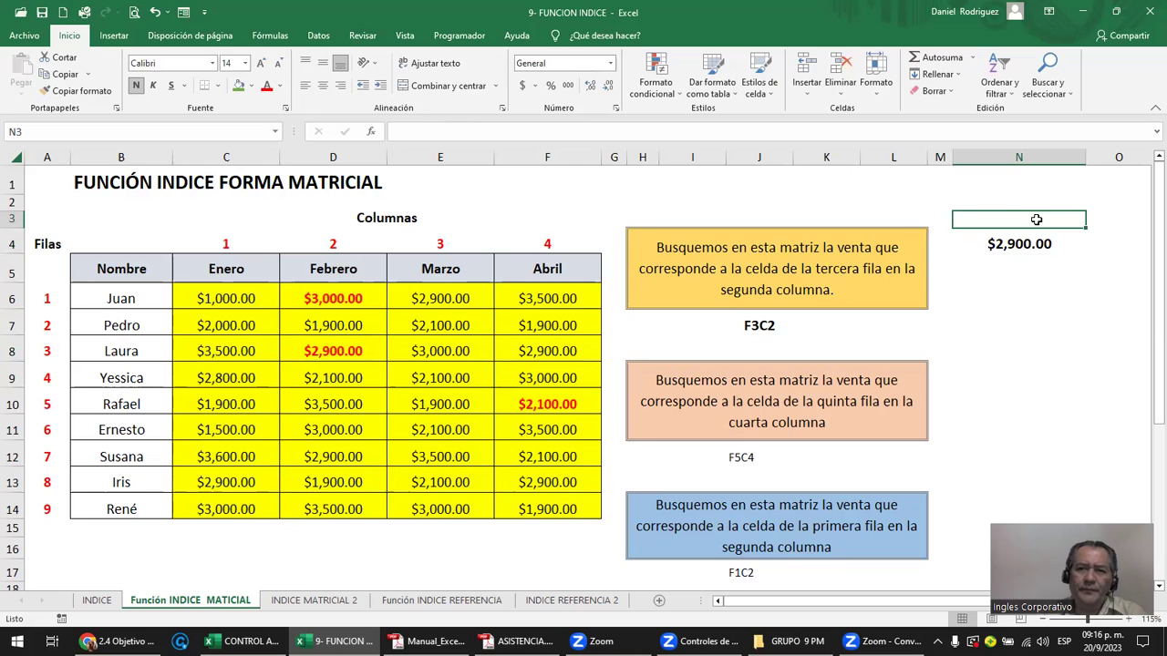
click(775, 320)
click(1026, 219)
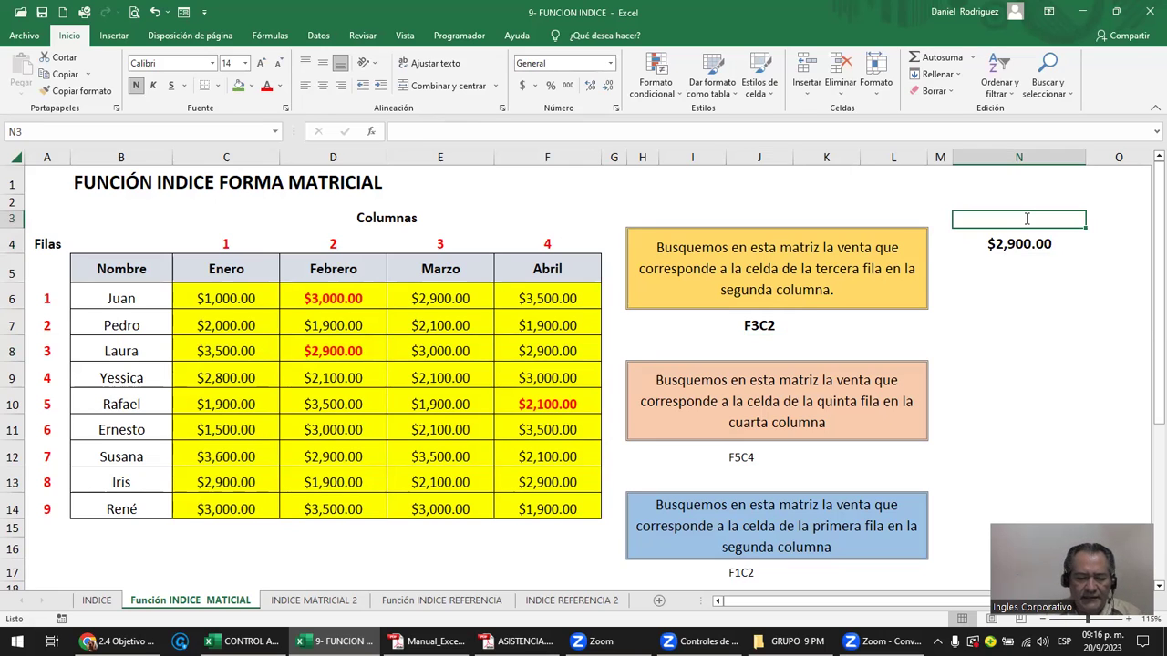
text(LAURA)
key(Return)
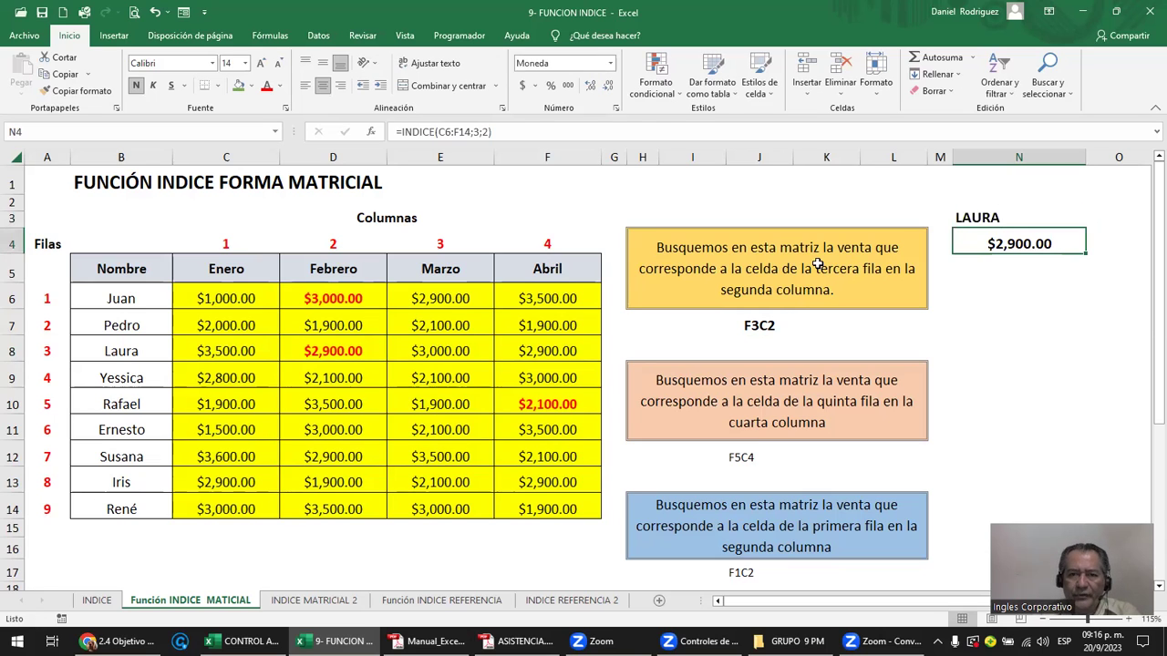
click(776, 264)
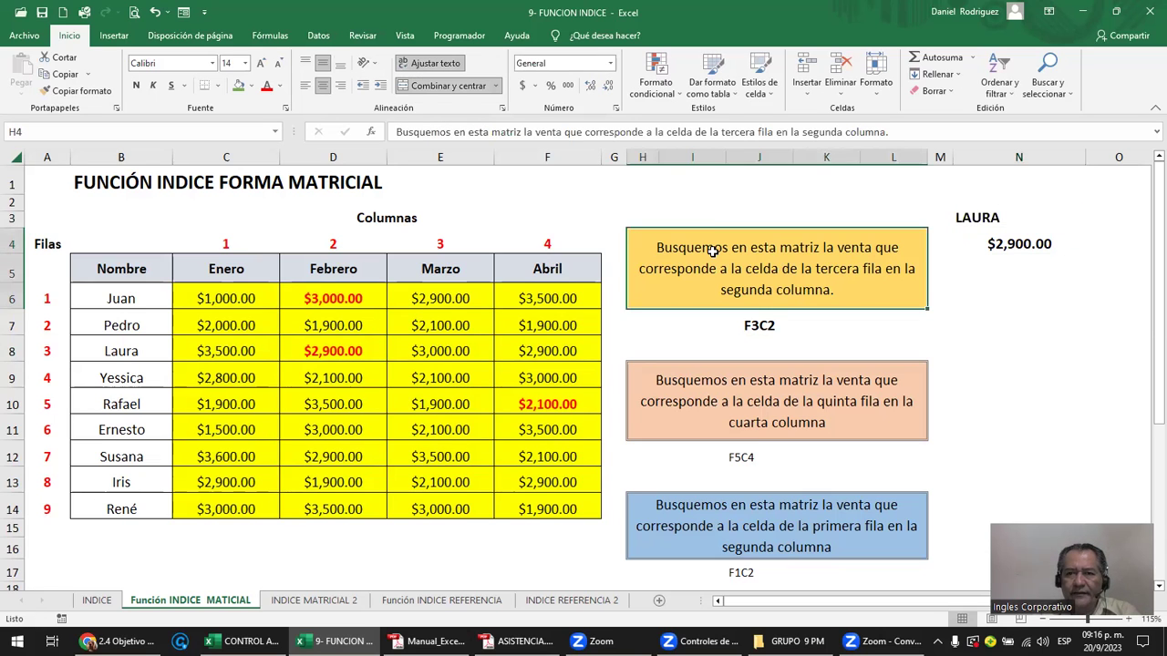
click(1004, 155)
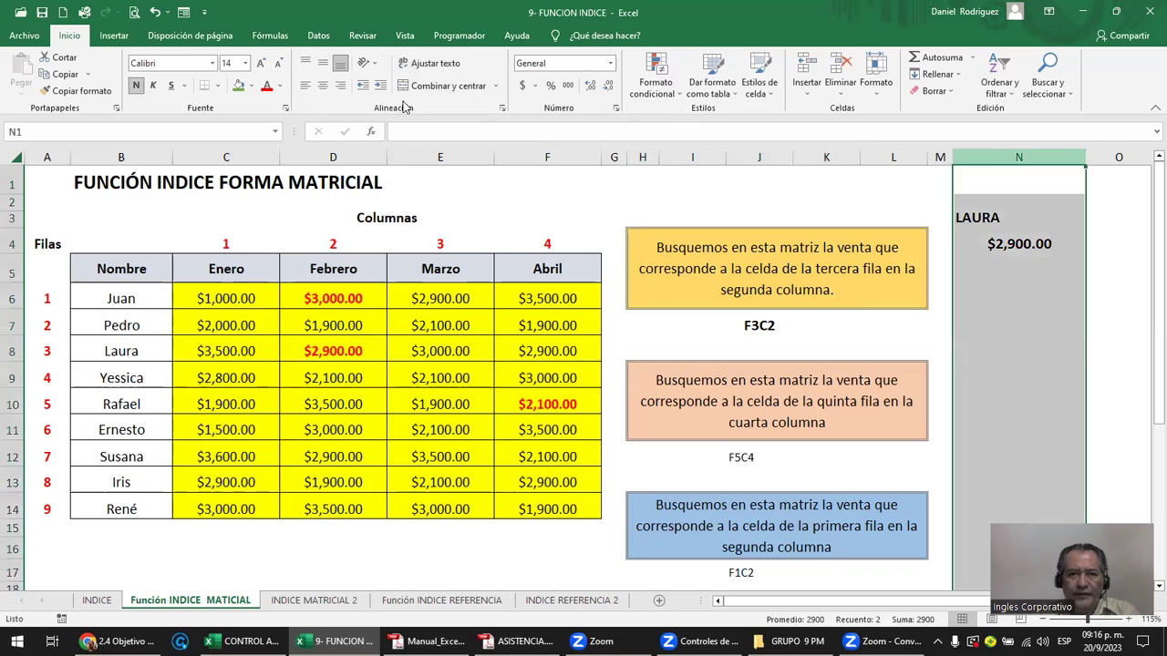
click(322, 85)
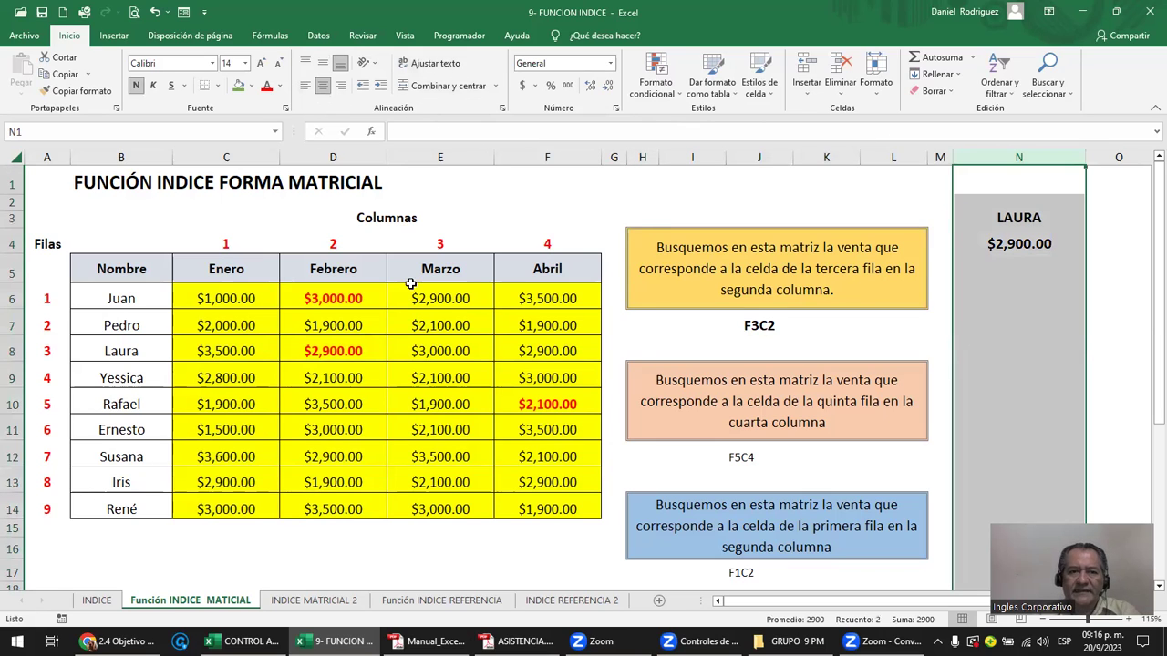
- Trace the result back to row name B8, the Febrero header and value D8
click(1015, 215)
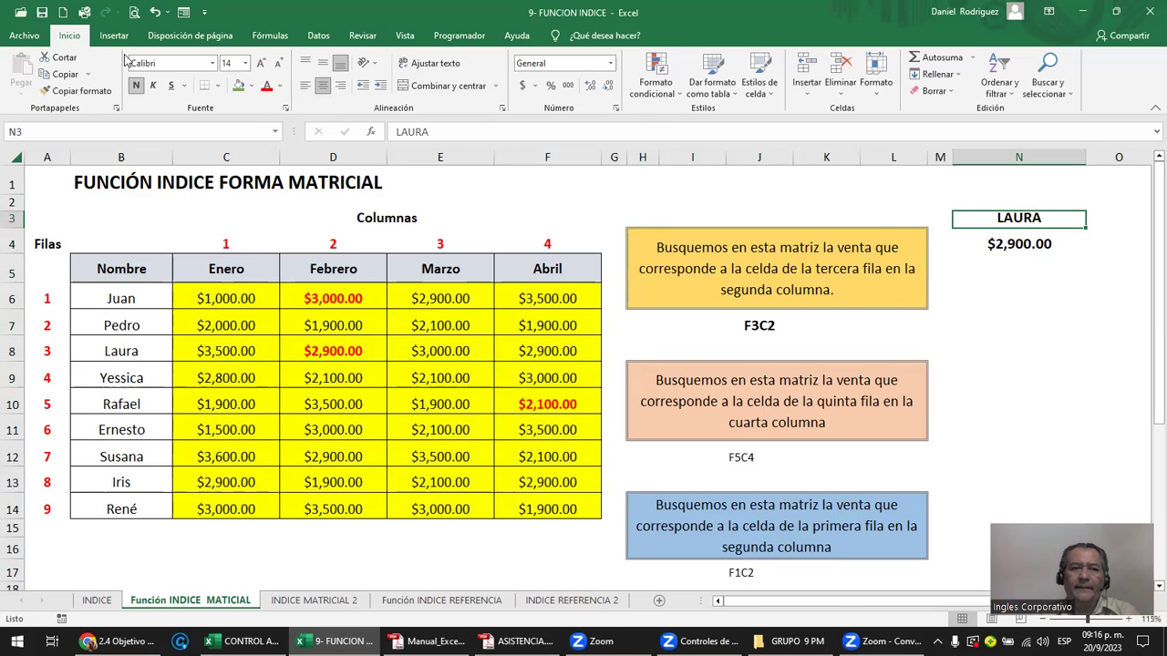
click(104, 350)
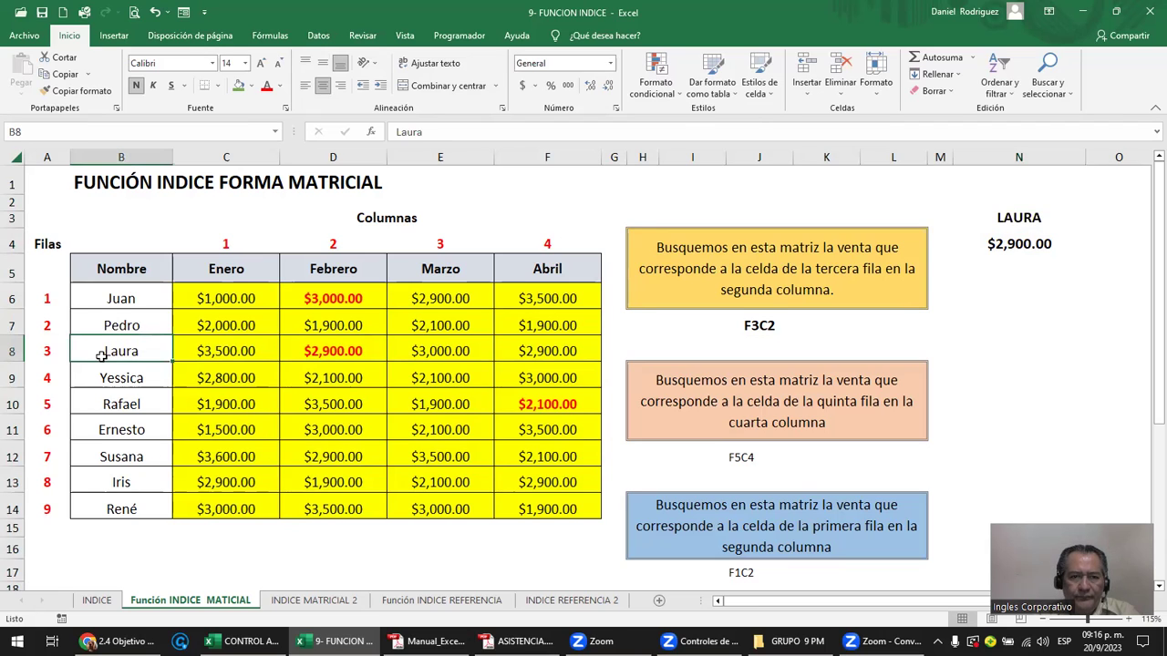
click(336, 268)
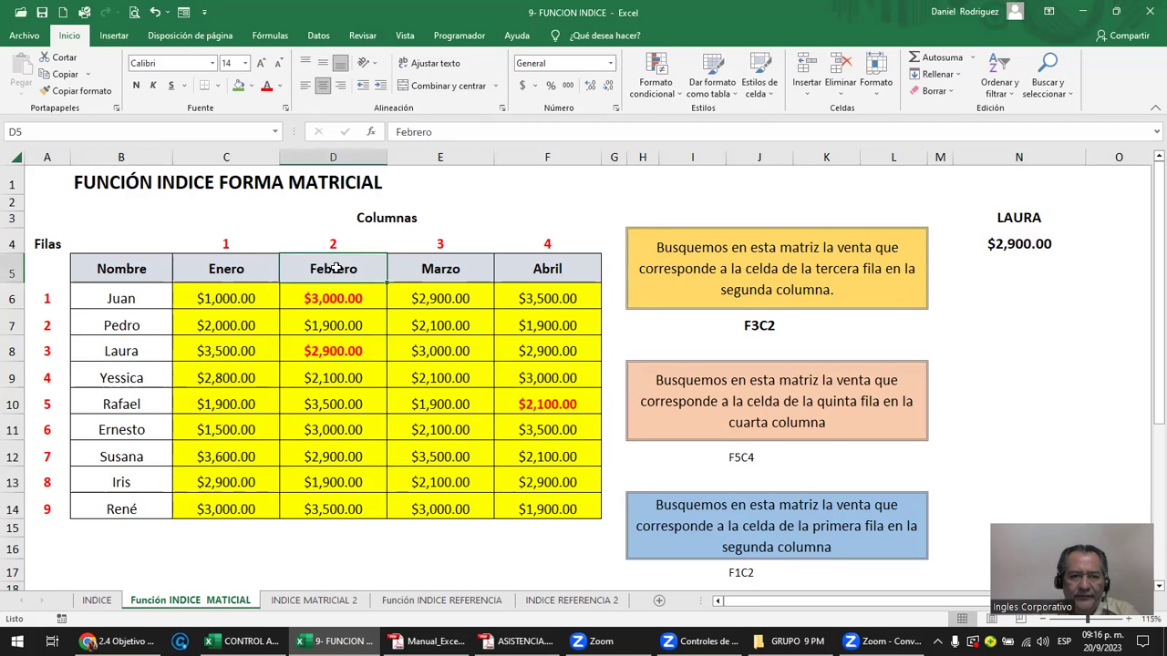
click(331, 363)
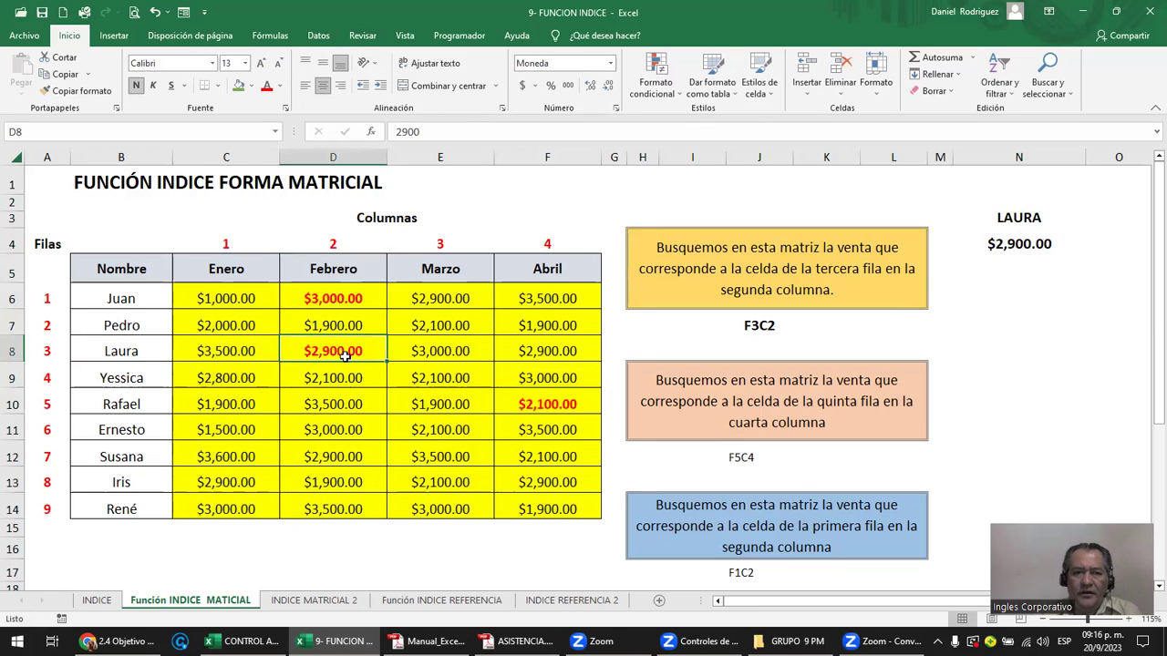
click(1011, 244)
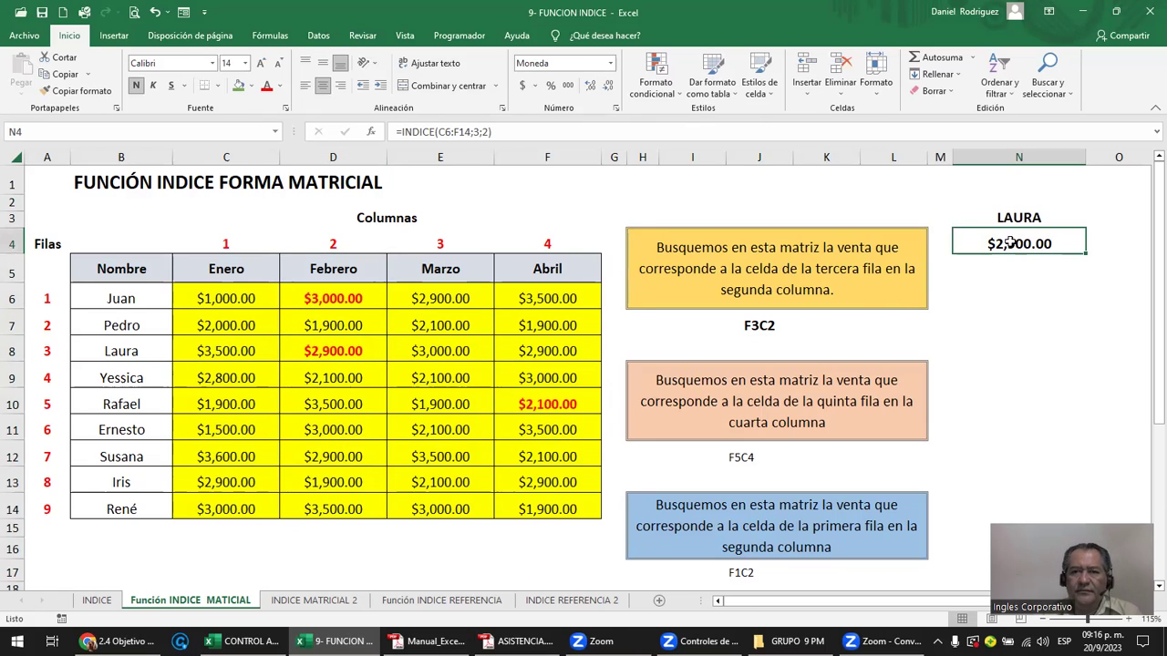
- Enter =INDICE(C6:F14;5;4) in N9 and confirm its $2,100.00 matches F10
click(993, 377)
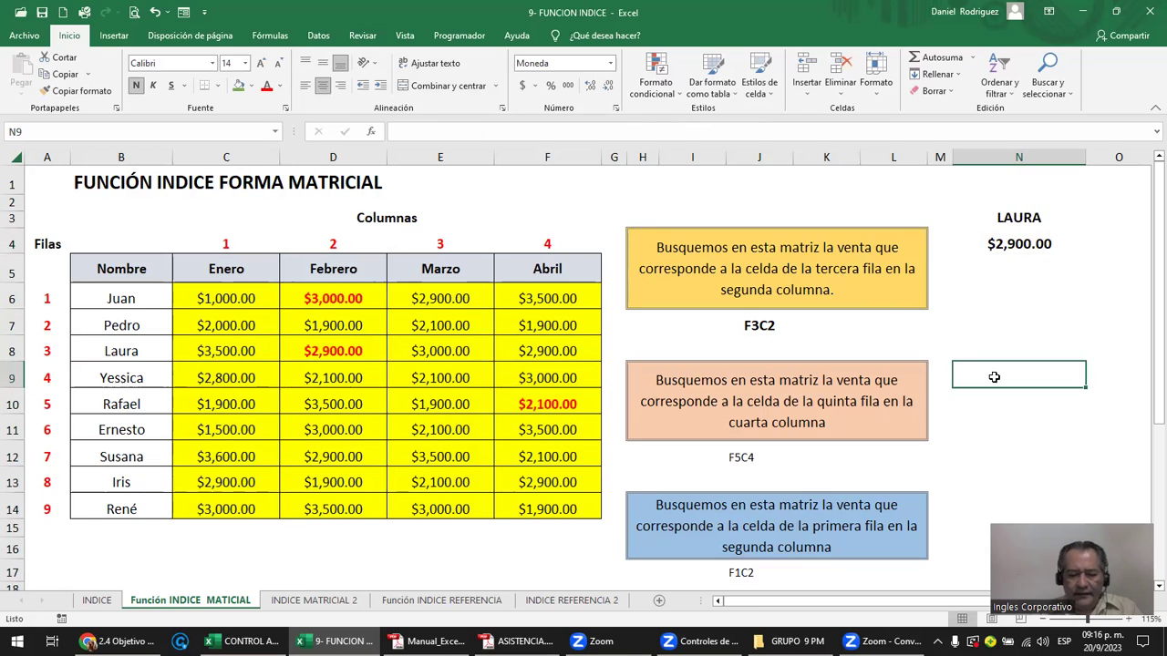
text(=)
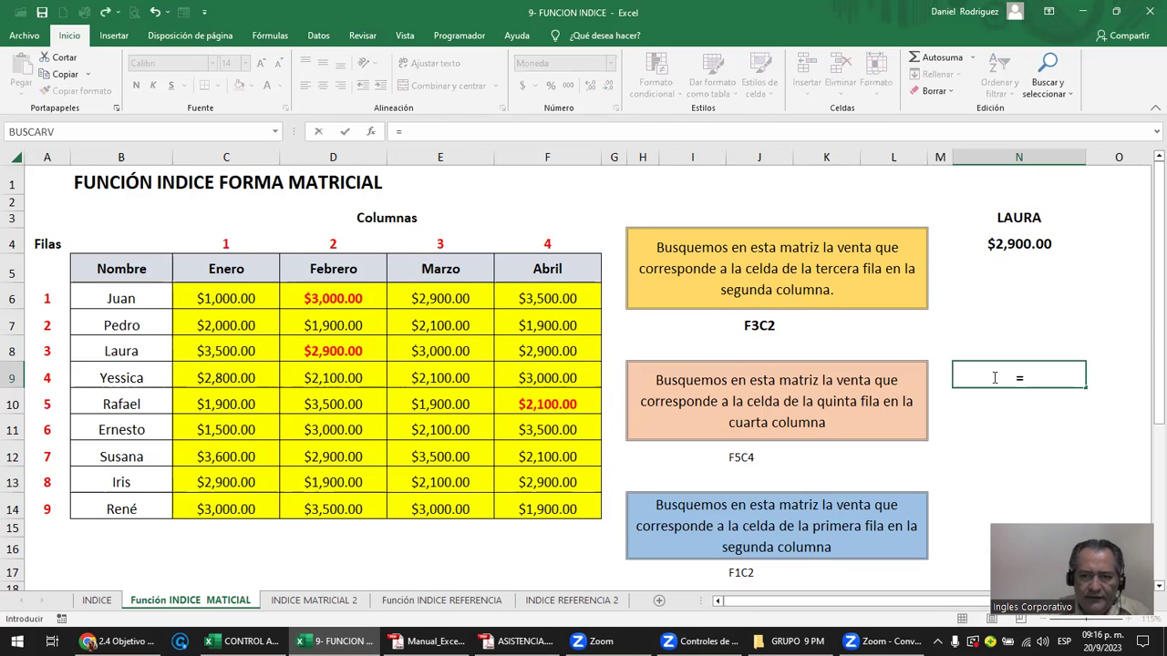
text(INDICE()
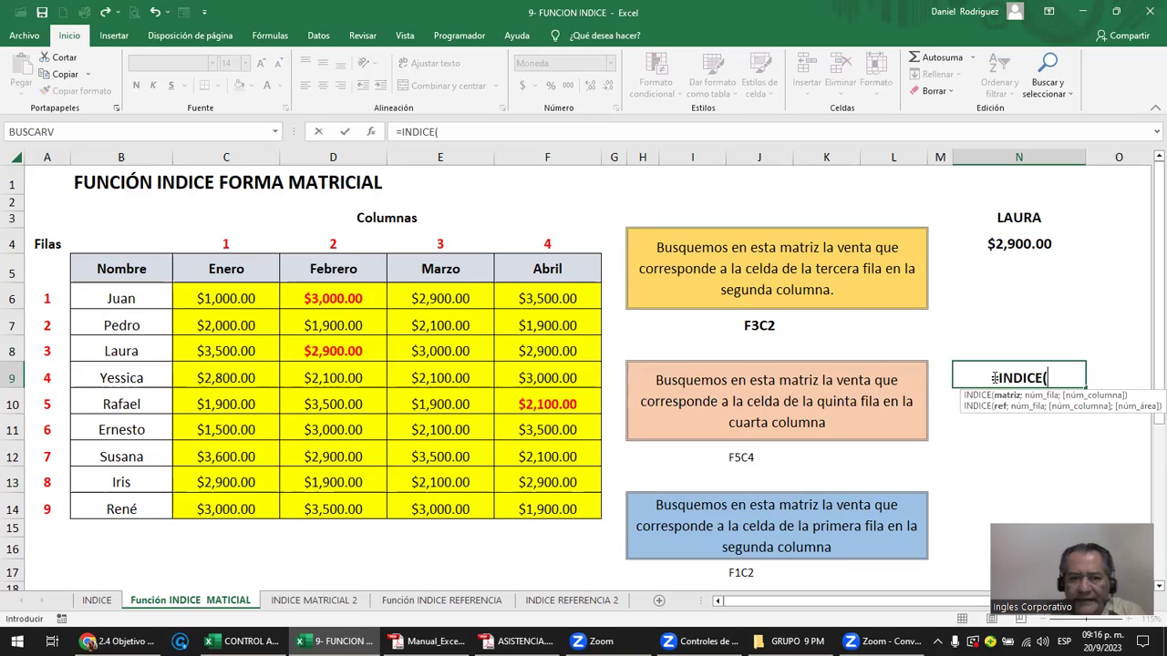
drag(259, 299, 525, 500)
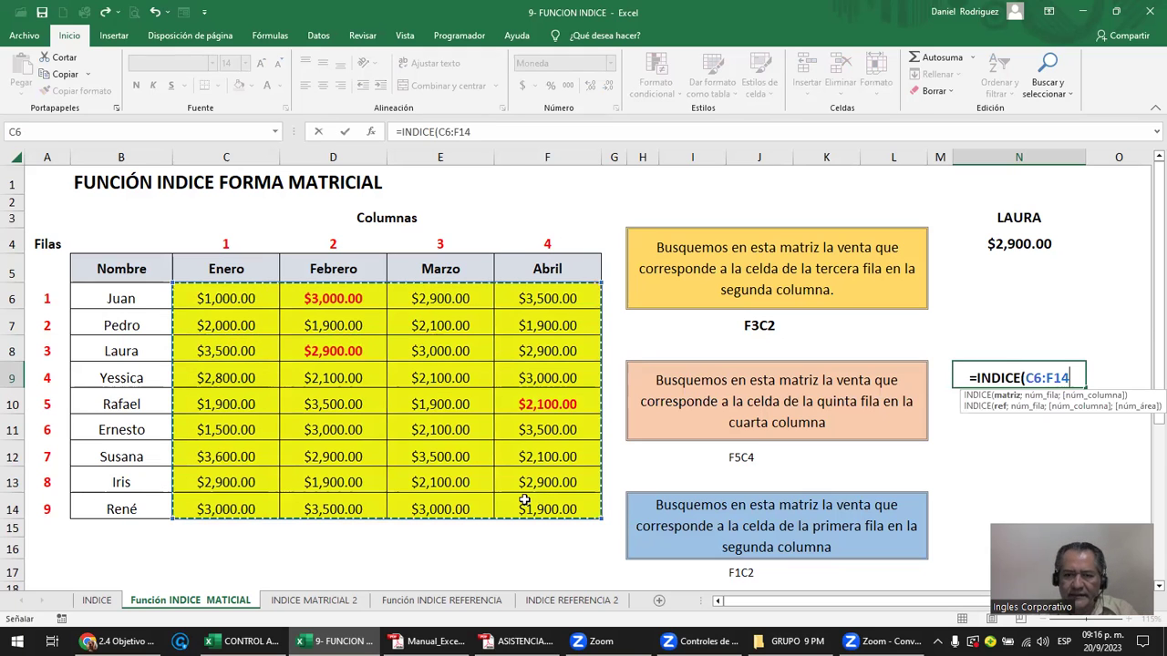
text(;)
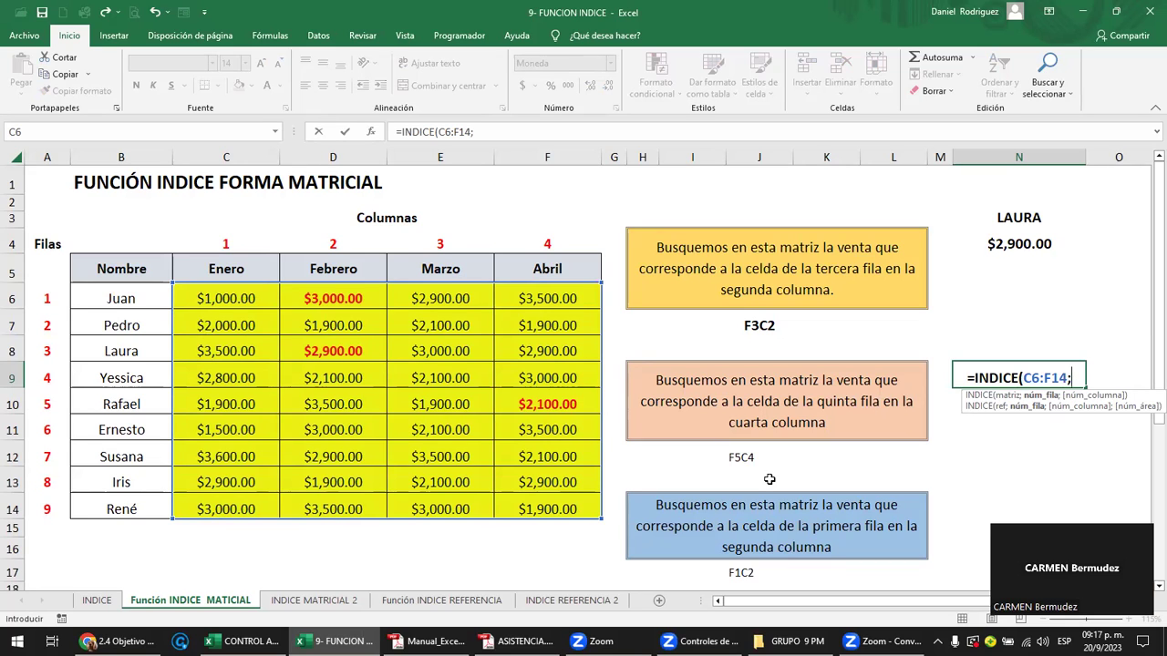
text(5)
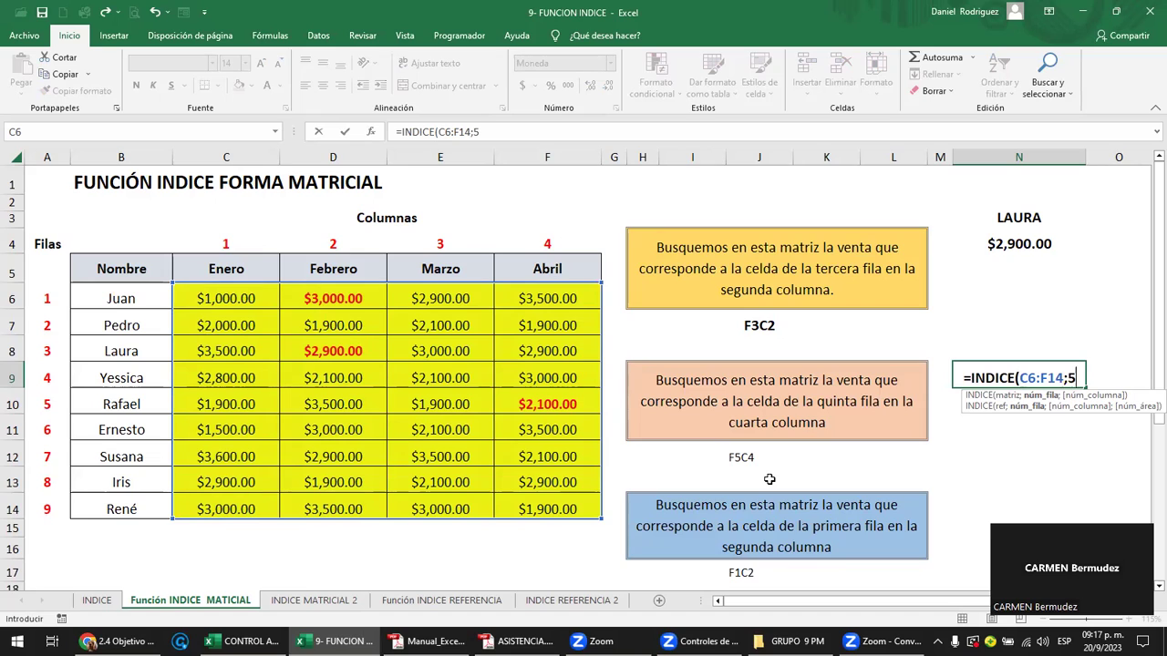
text(;4)
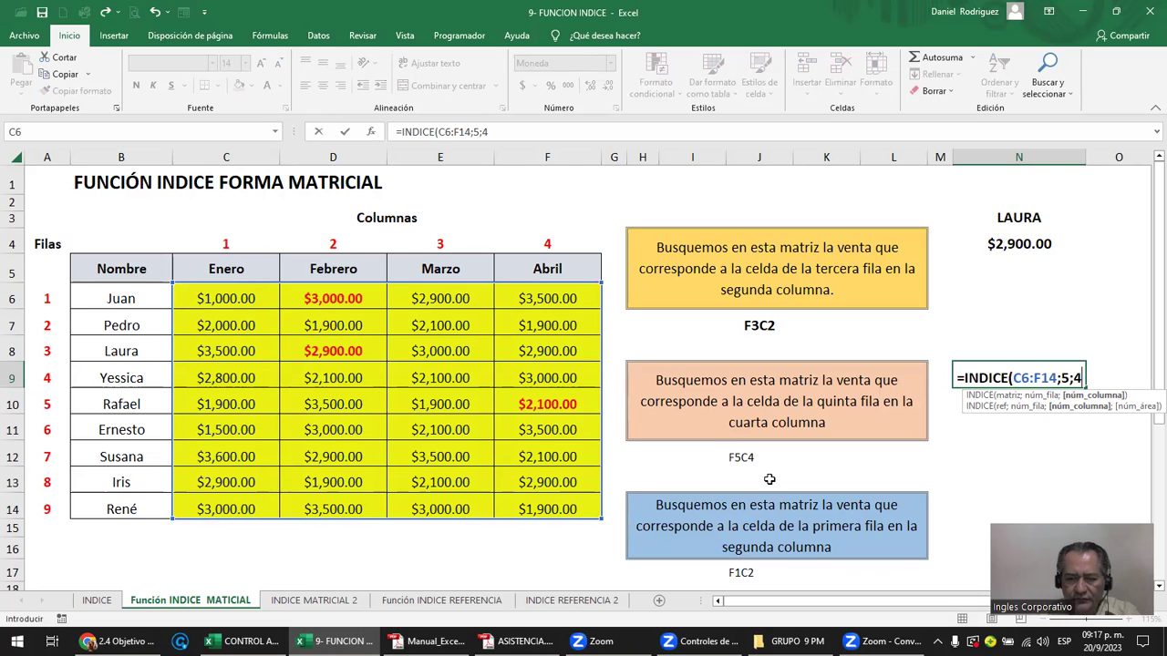
text())
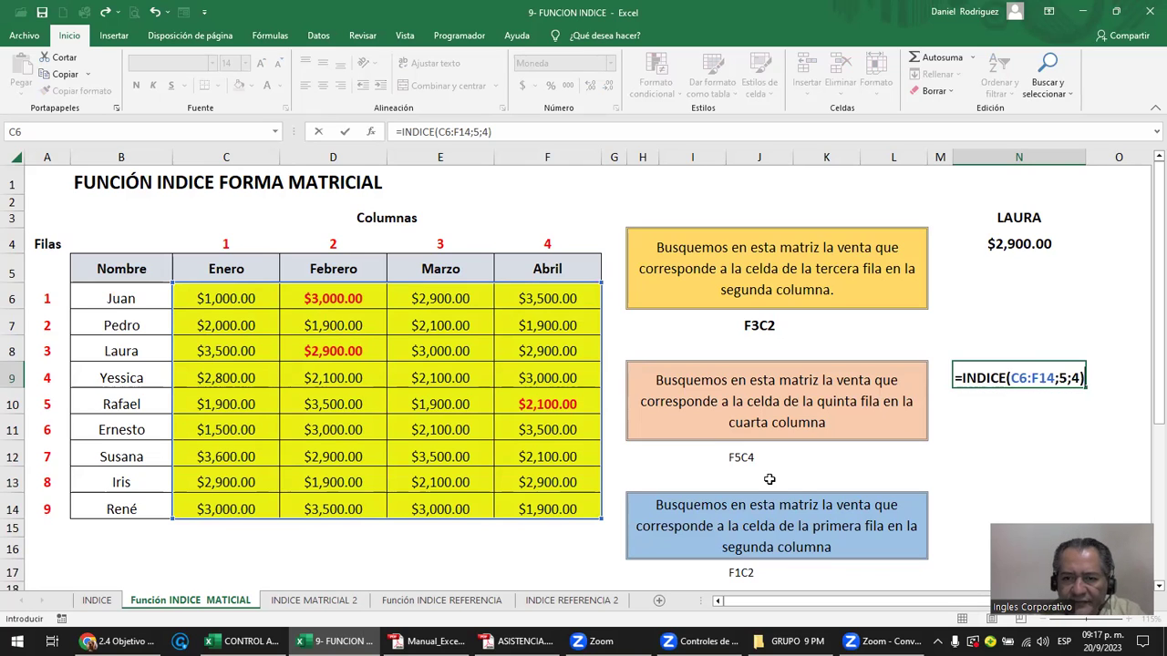
key(Return)
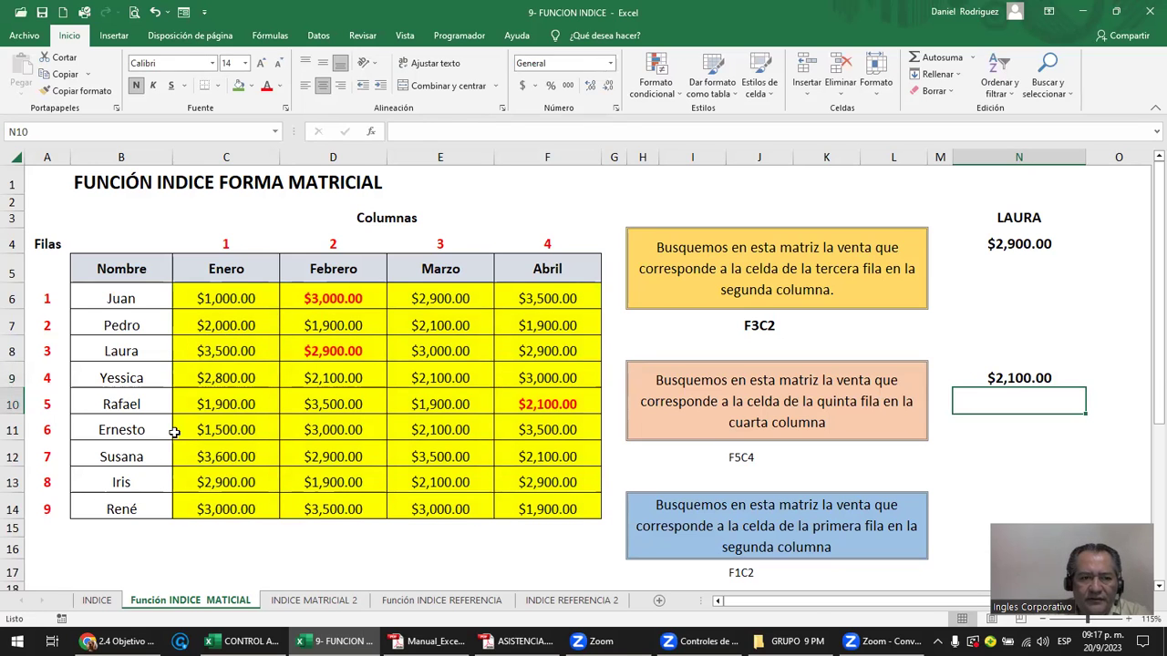
drag(274, 404, 551, 404)
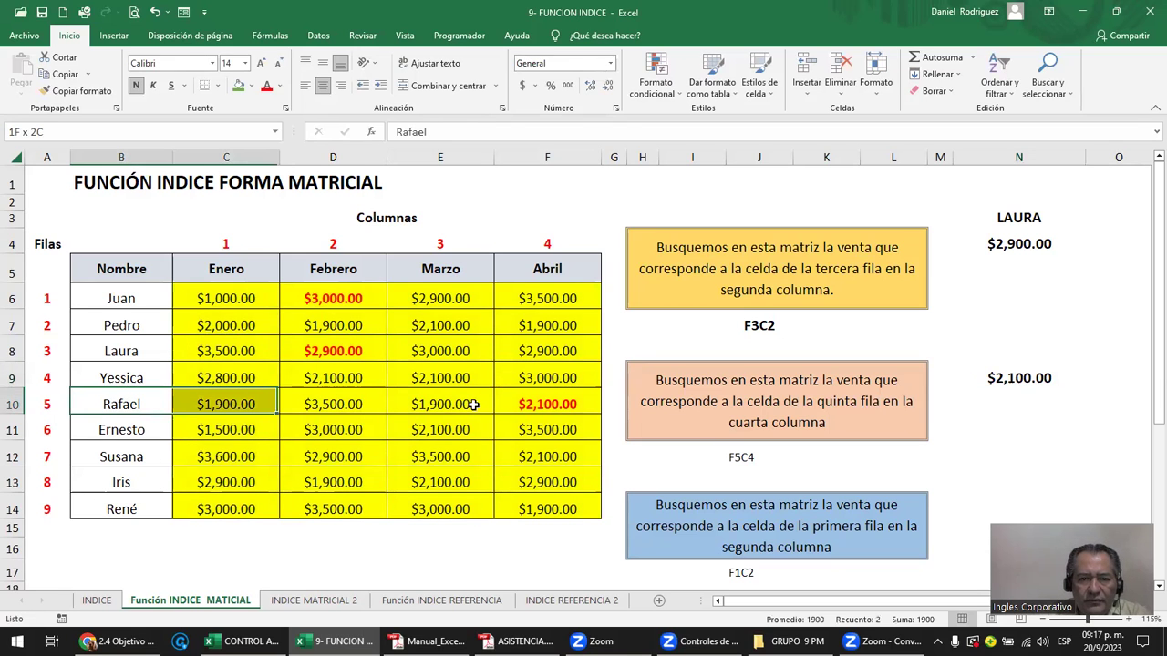
click(551, 404)
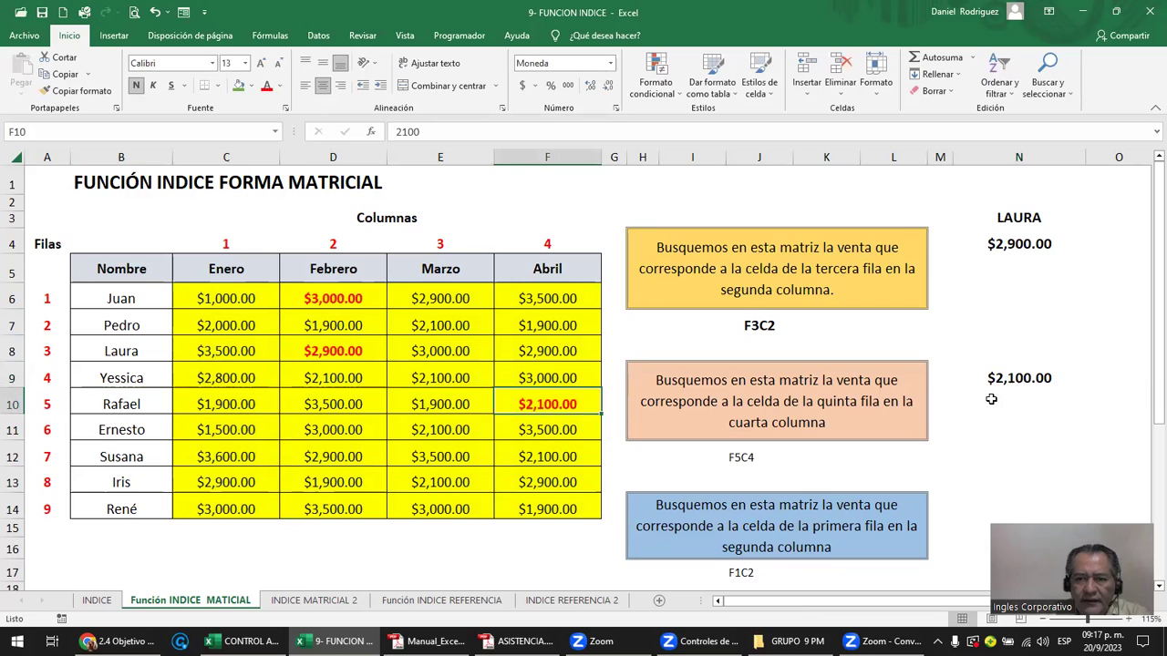
click(1015, 356)
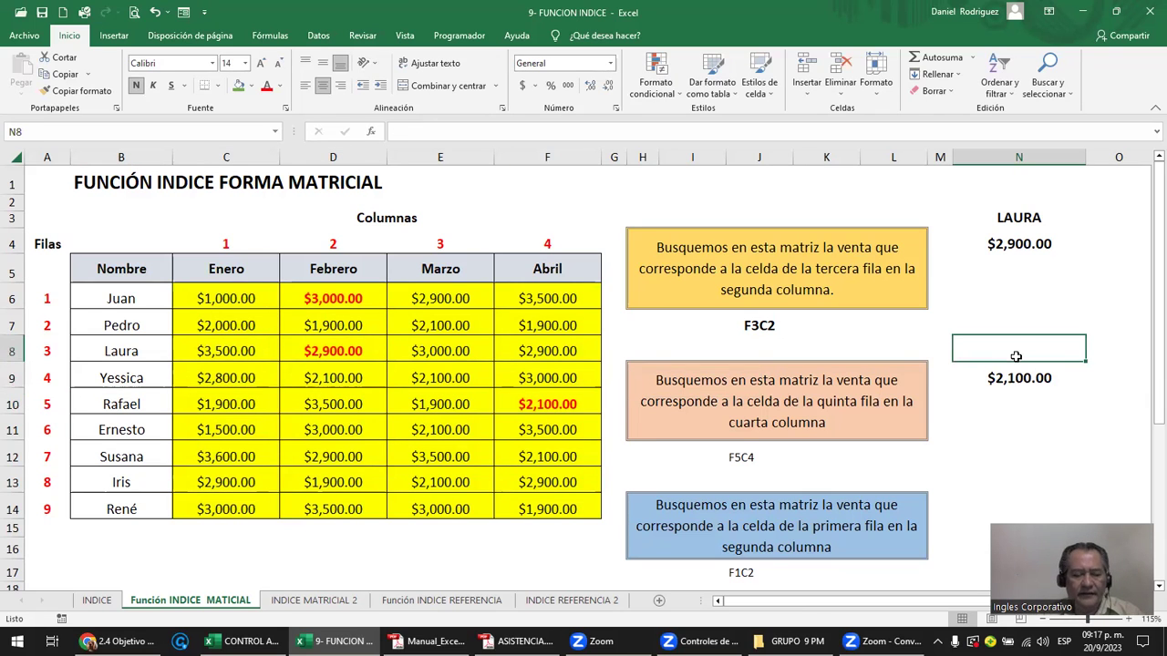
text(RA)
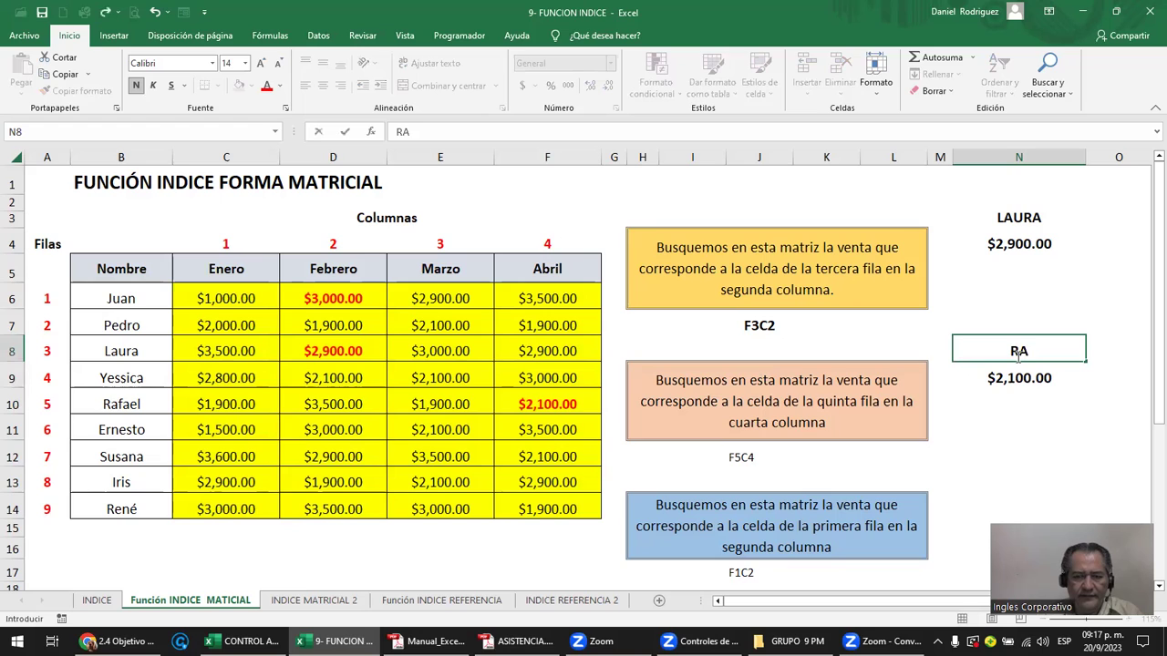
text(FAEL)
key(Return)
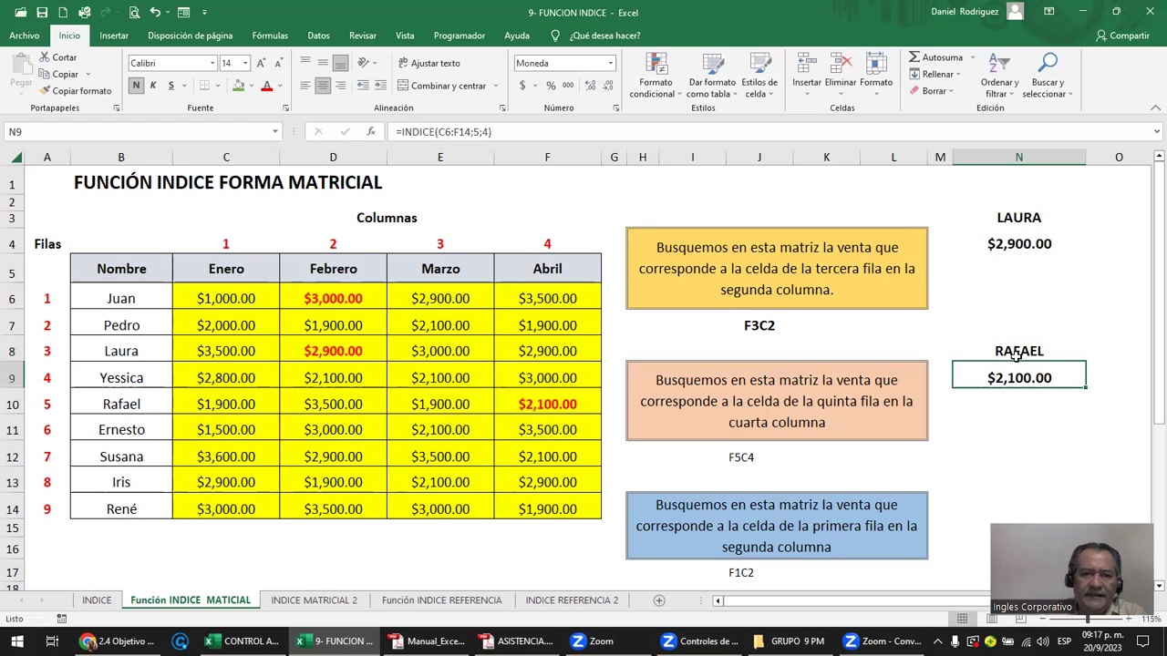
click(538, 351)
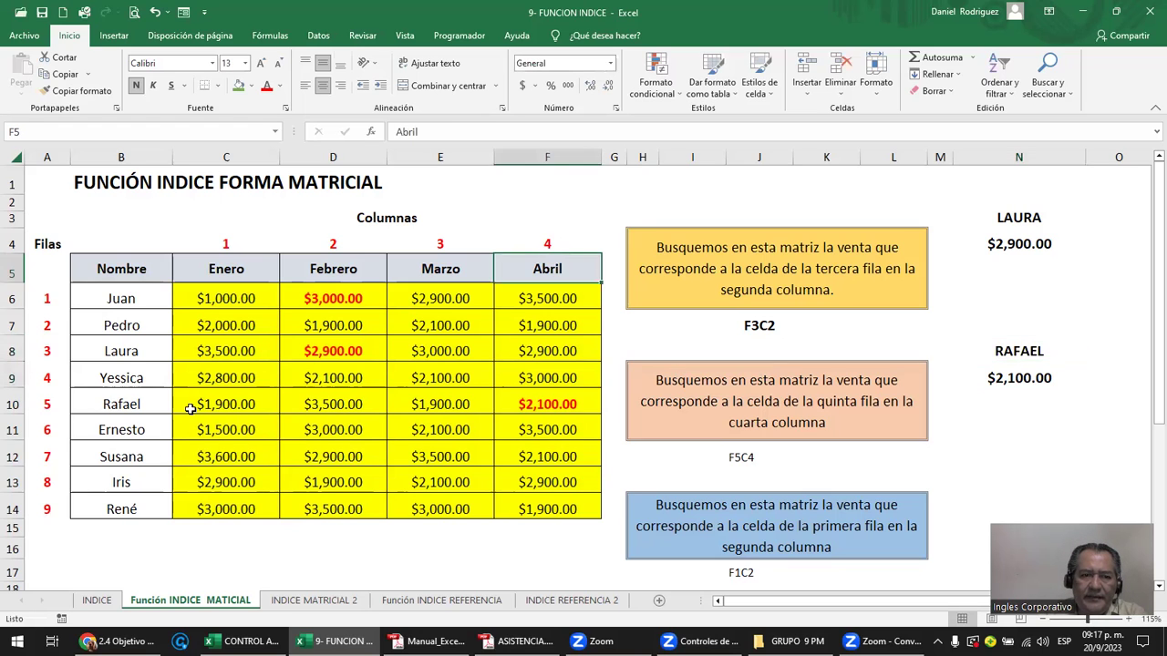
key(Down)
key(Down)
key(Left)
key(Left)
key(Left)
click(558, 404)
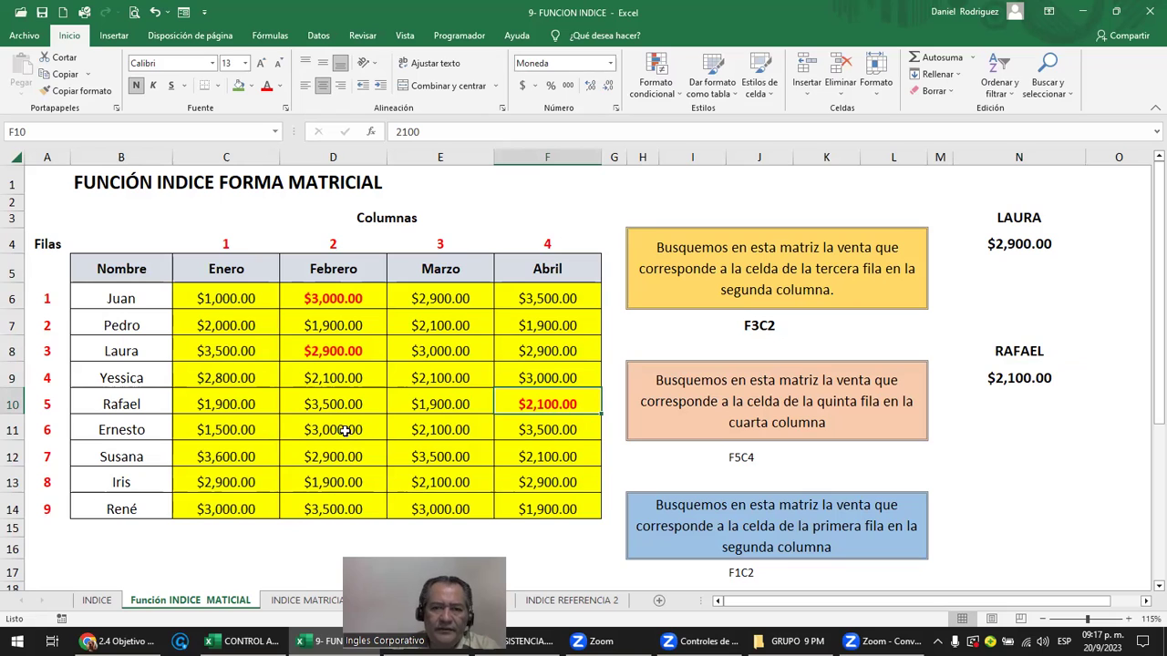
- Enter =INDICE(C6:F14;1;2) in N14, returning Juan's Febrero sale of $3,000.00
click(1018, 515)
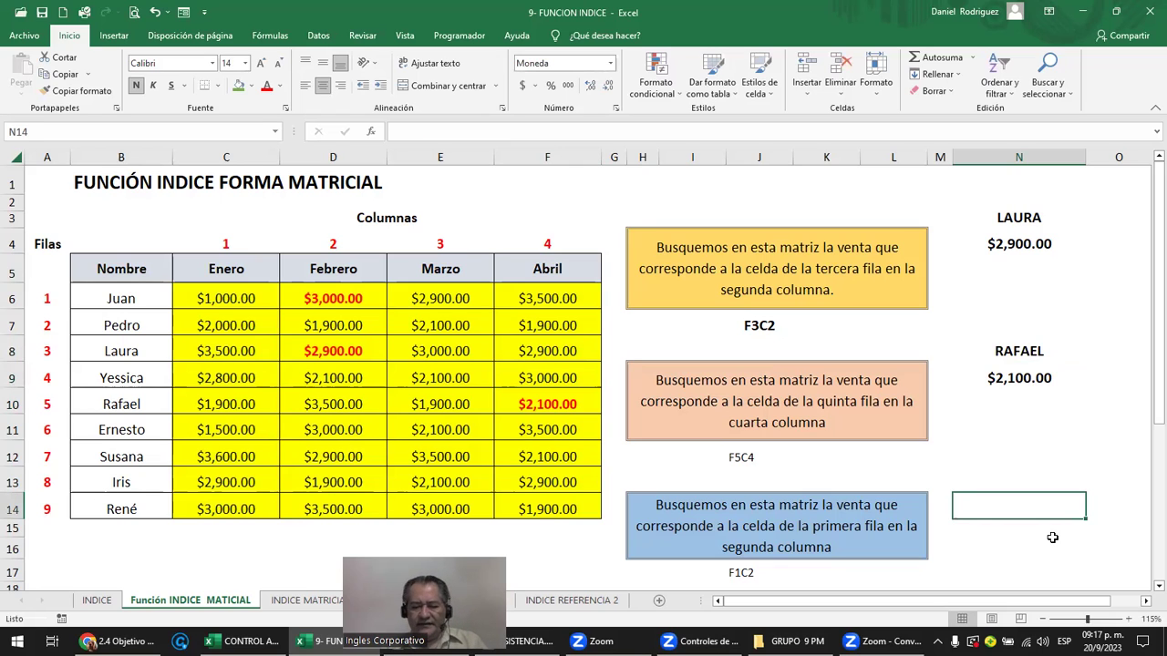
text(=)
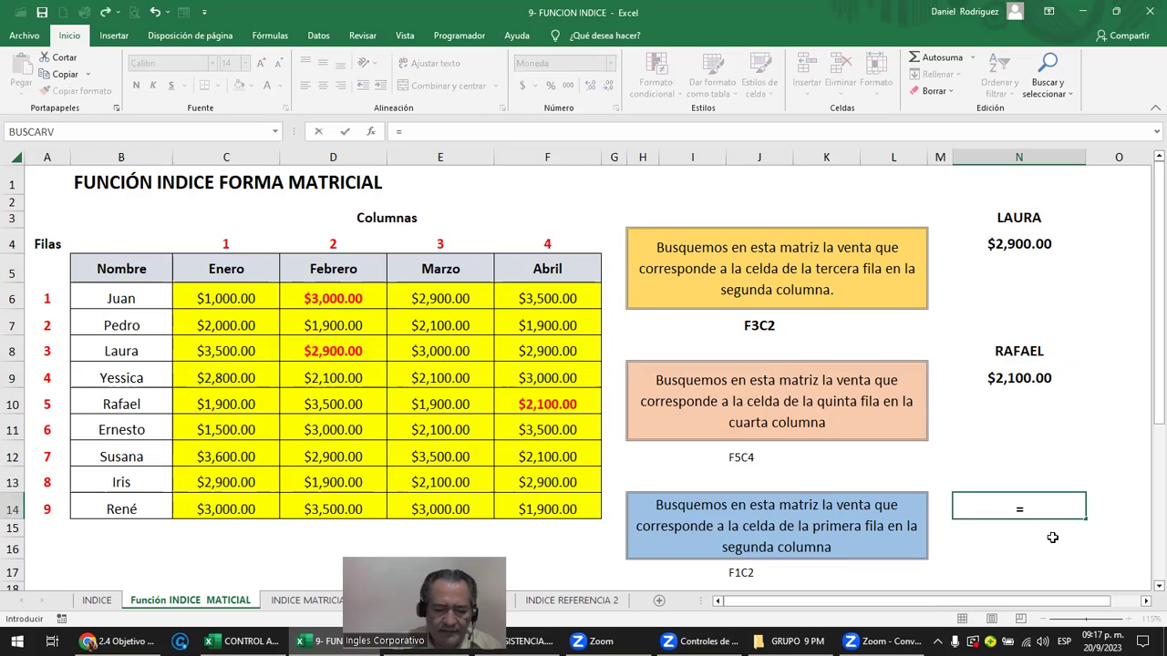
text(INDI)
double_click(1048, 528)
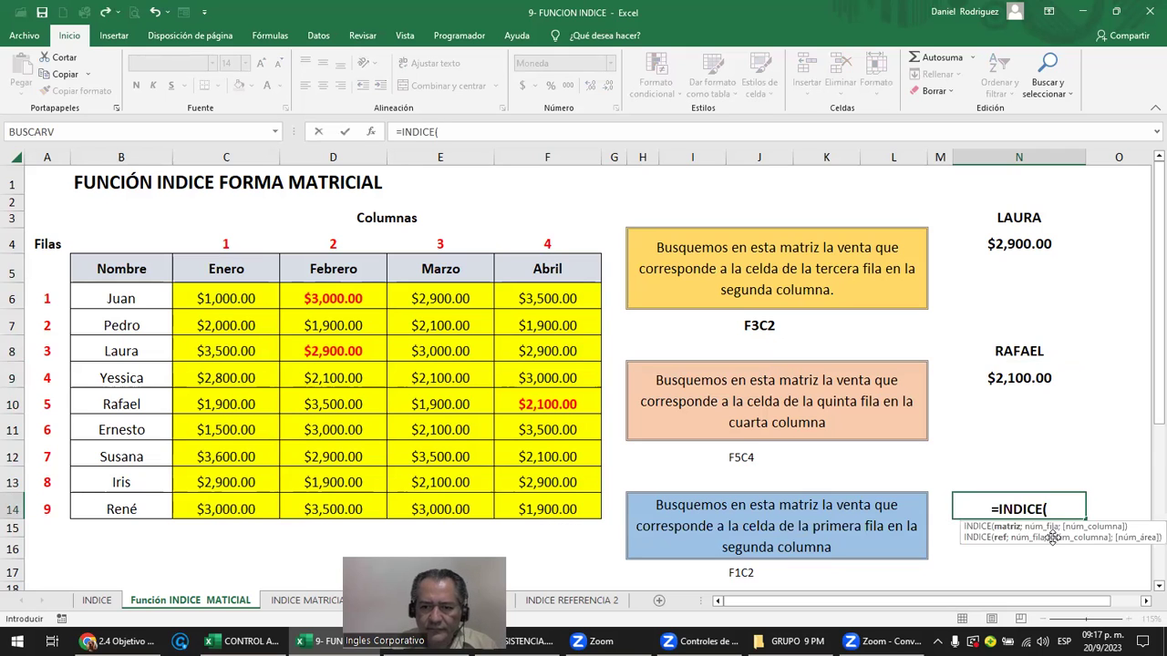
drag(564, 510, 243, 306)
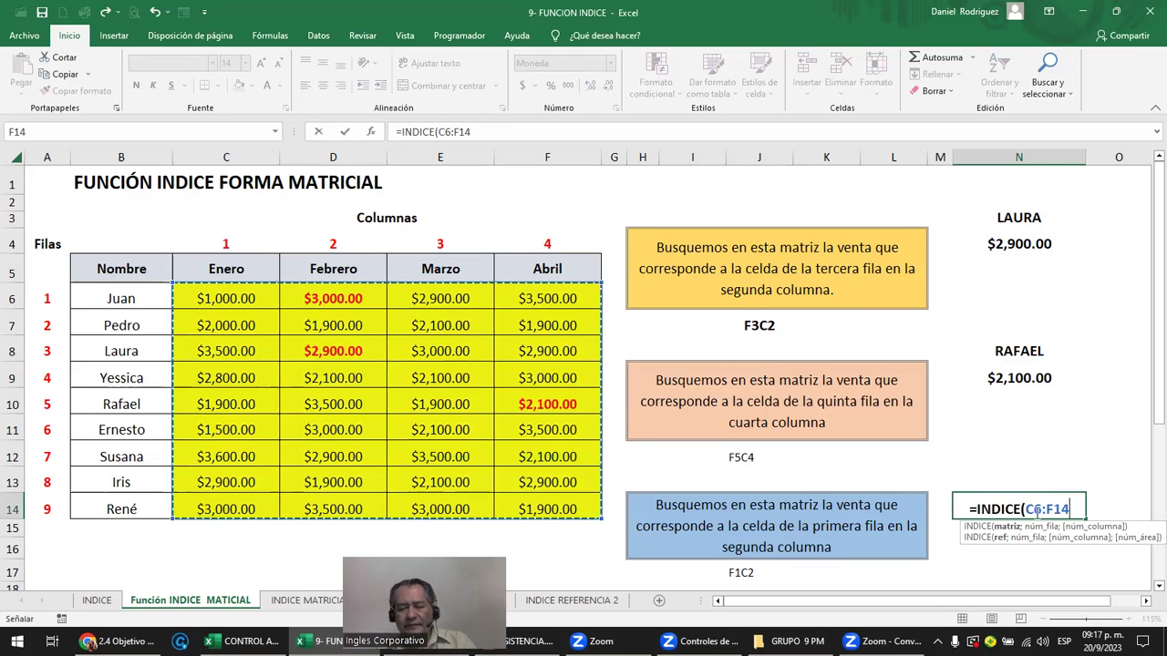
text(;)
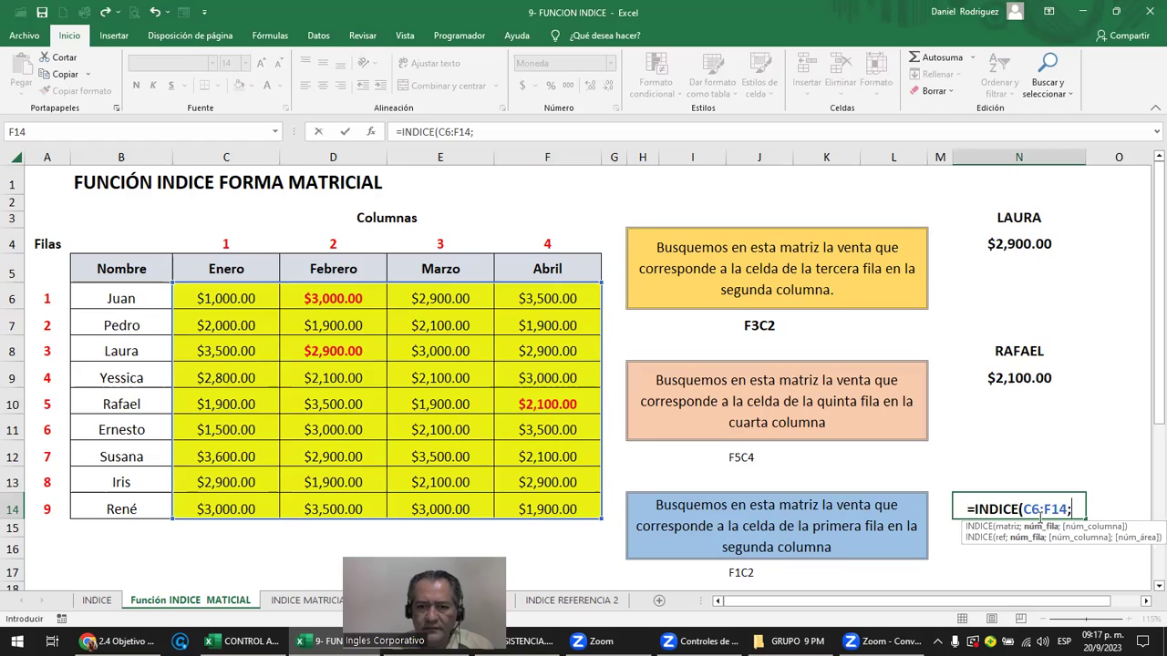
text(1)
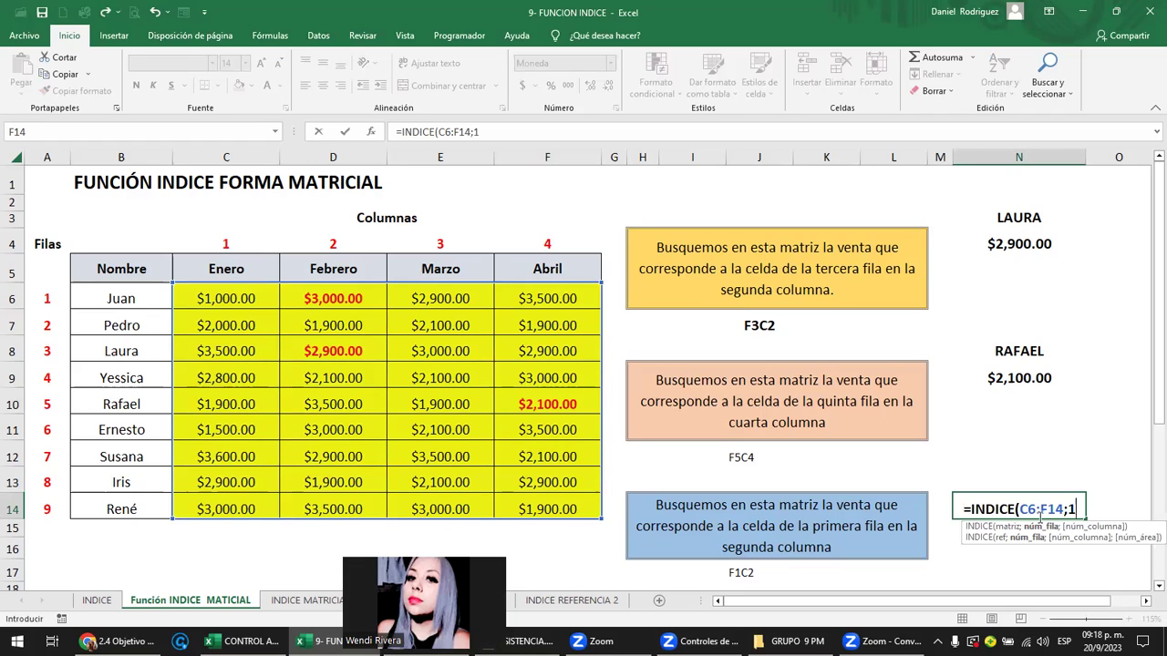
text(;2)
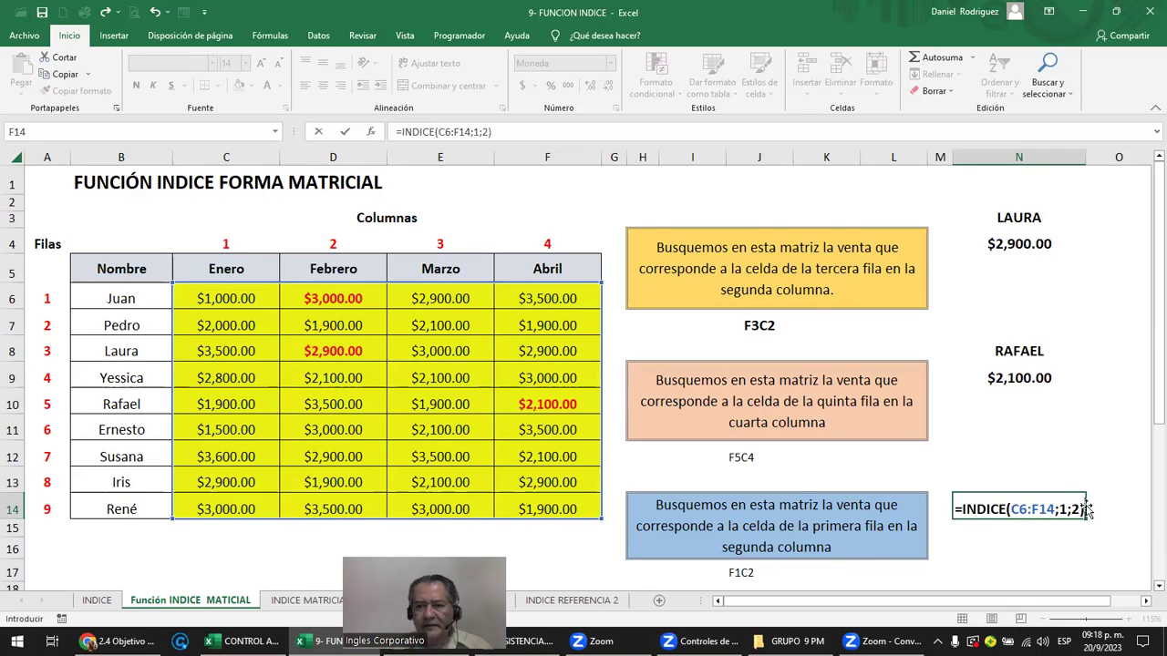
key(Return)
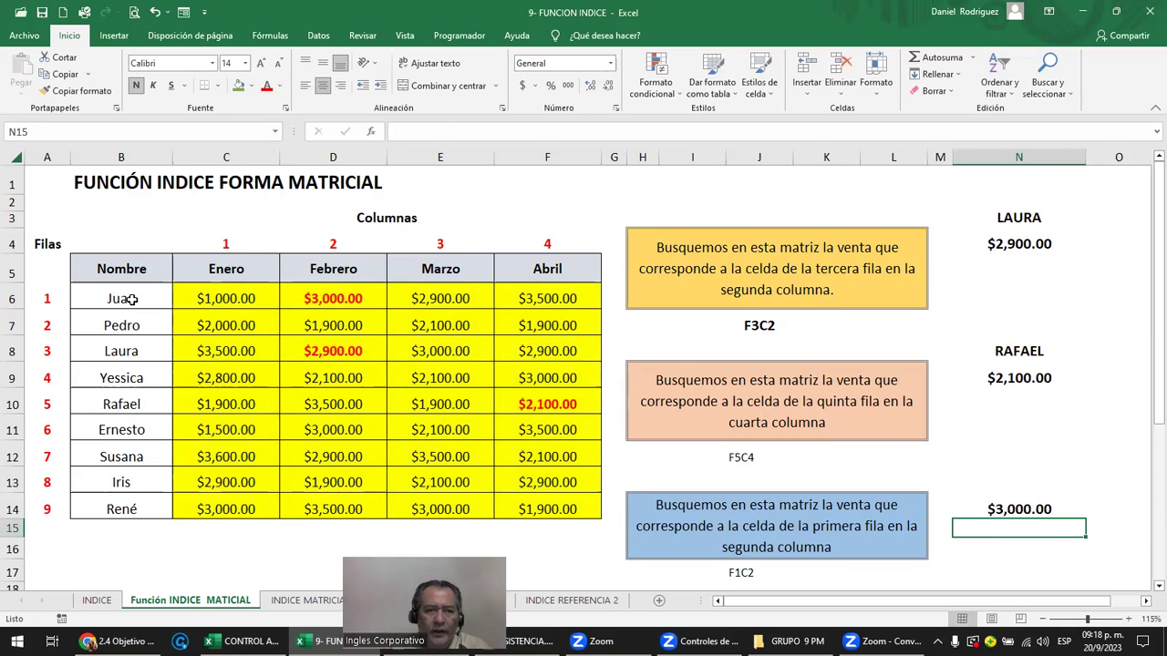
- Label the $3,000.00 result JUAN in N13
key(ctrl+Home)
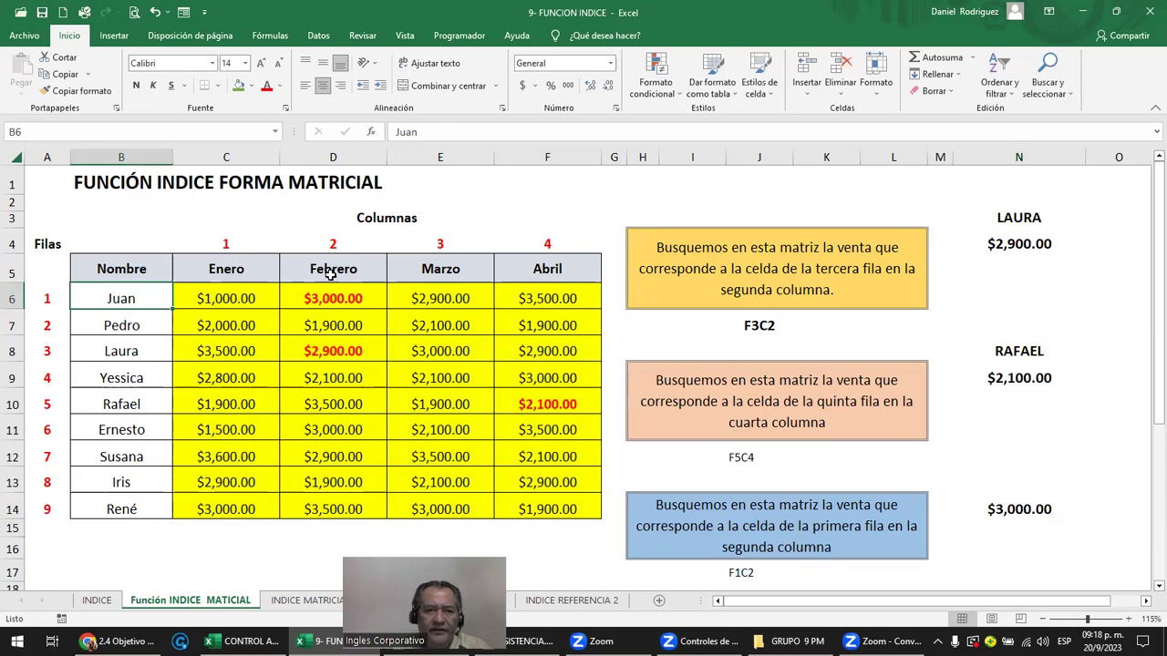
click(1025, 483)
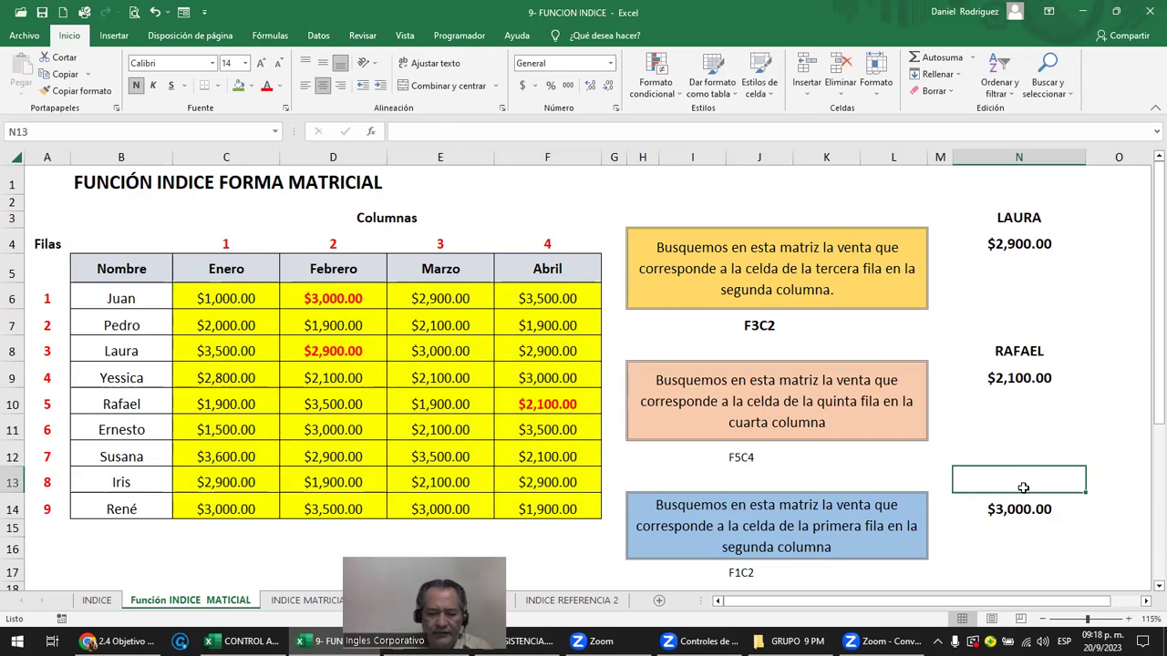
text(JUAN)
key(Return)
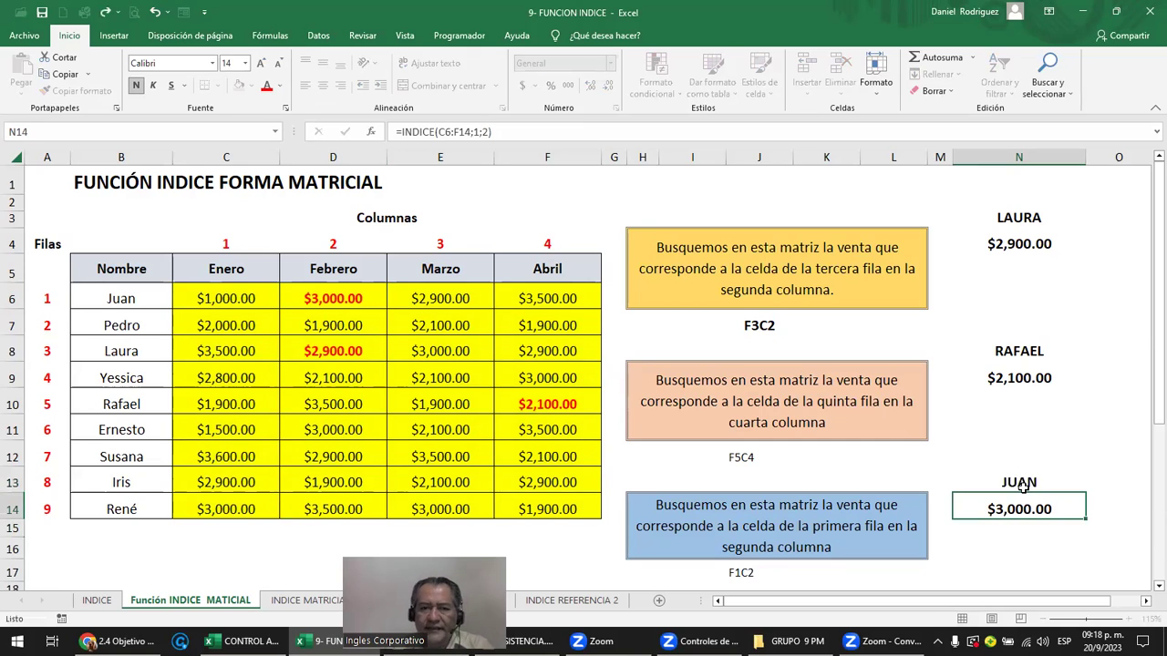
- Illustrate the sales block, Pedro's row and the Enero, Febrero and Abril columns
mouse_move(274, 298)
mouse_down()
mouse_move(479, 463)
mouse_move(584, 511)
mouse_up()
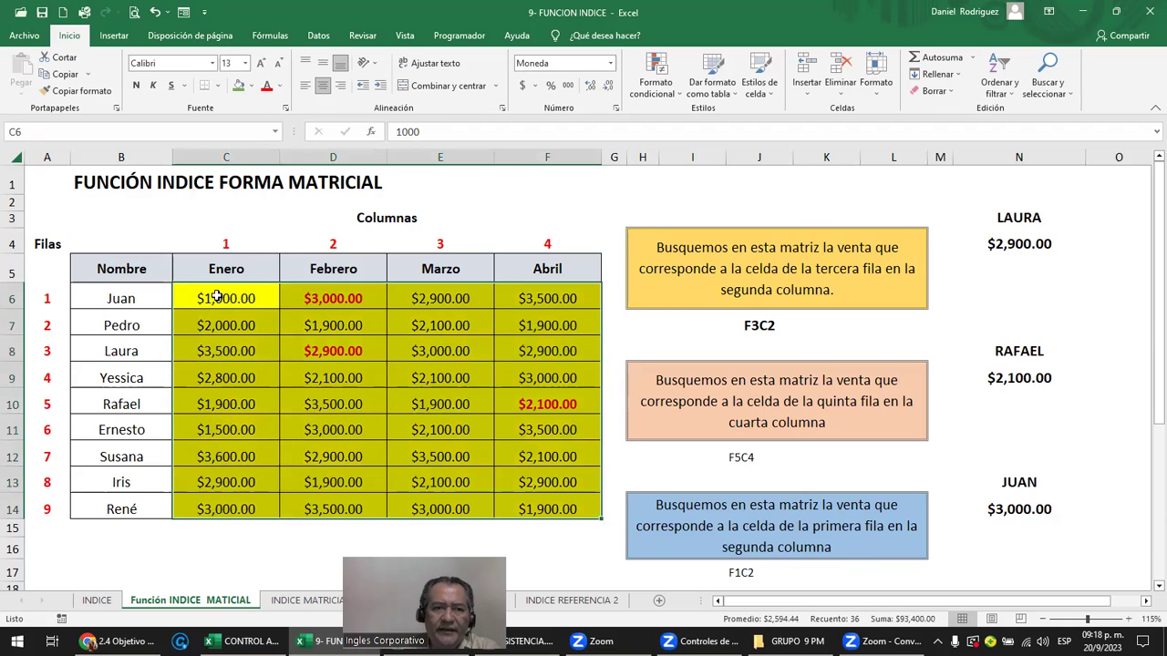
drag(212, 383, 211, 429)
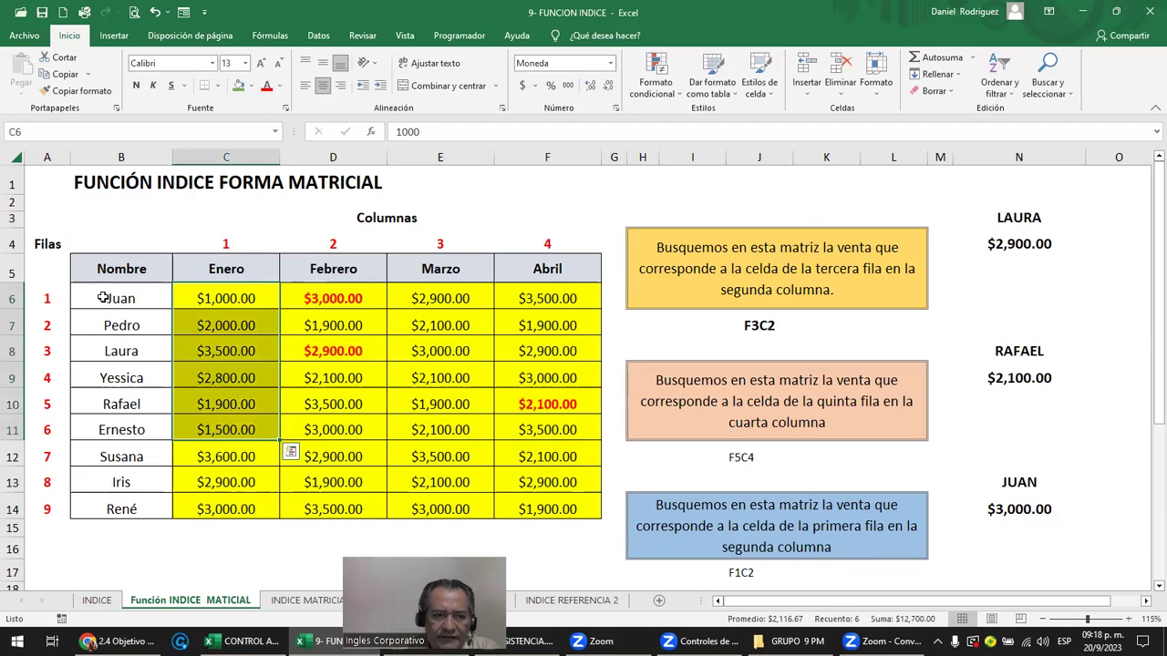
click(147, 299)
drag(122, 326, 333, 328)
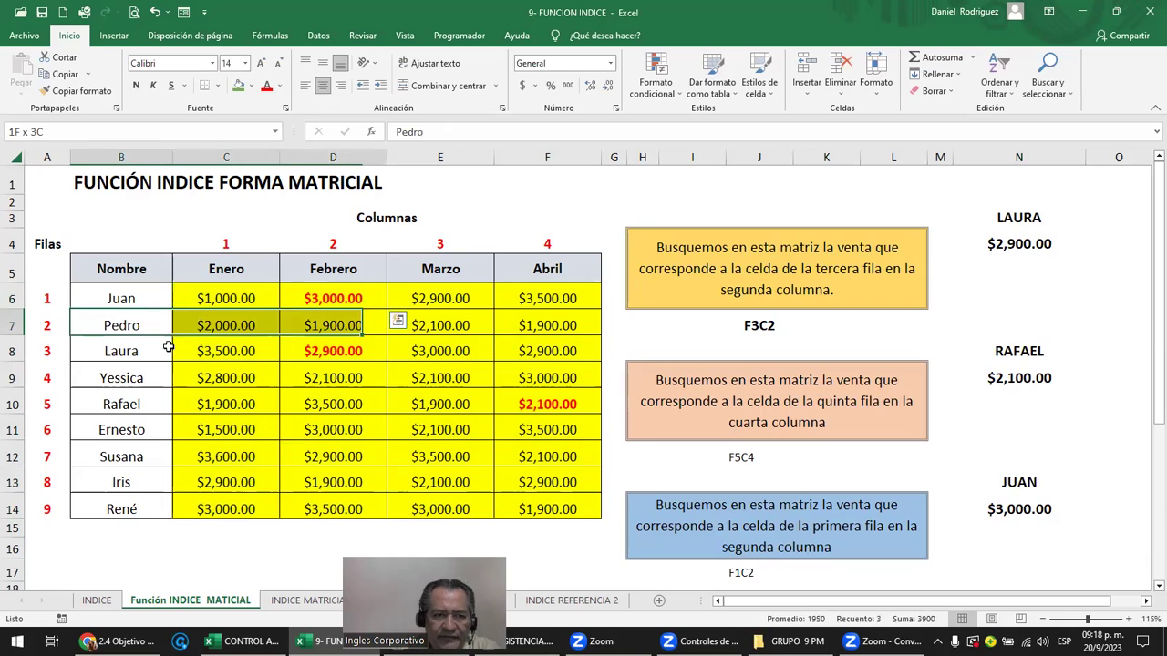
drag(122, 351, 320, 351)
mouse_move(333, 298)
mouse_down()
mouse_move(424, 299)
mouse_move(451, 377)
mouse_up()
drag(555, 318, 565, 385)
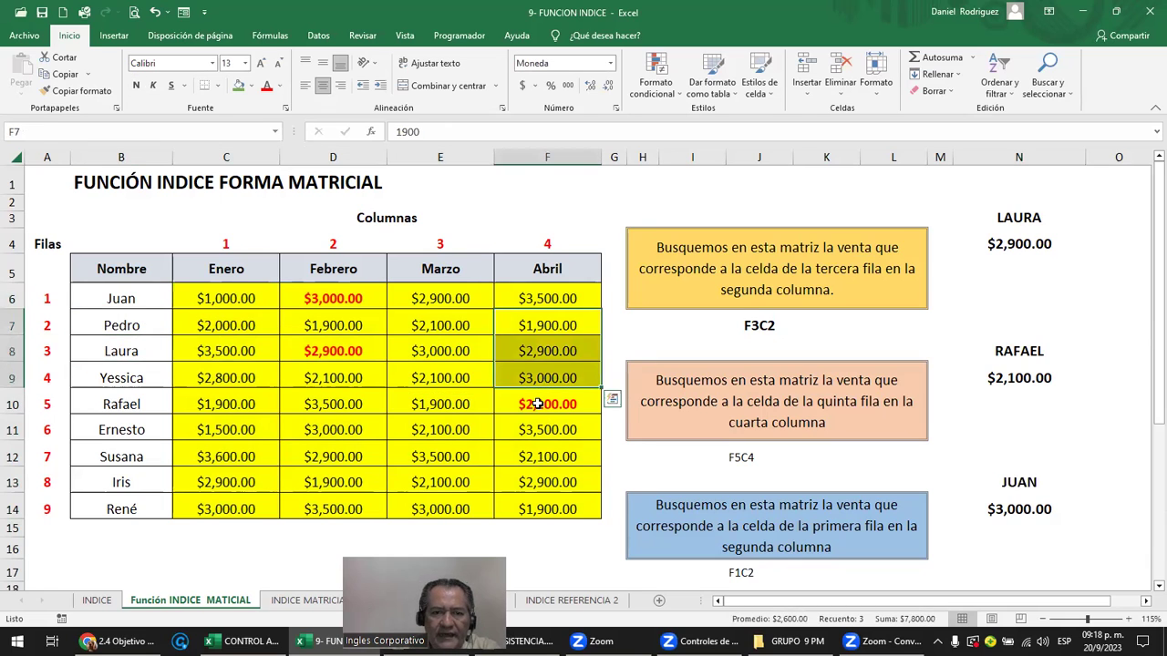
click(534, 403)
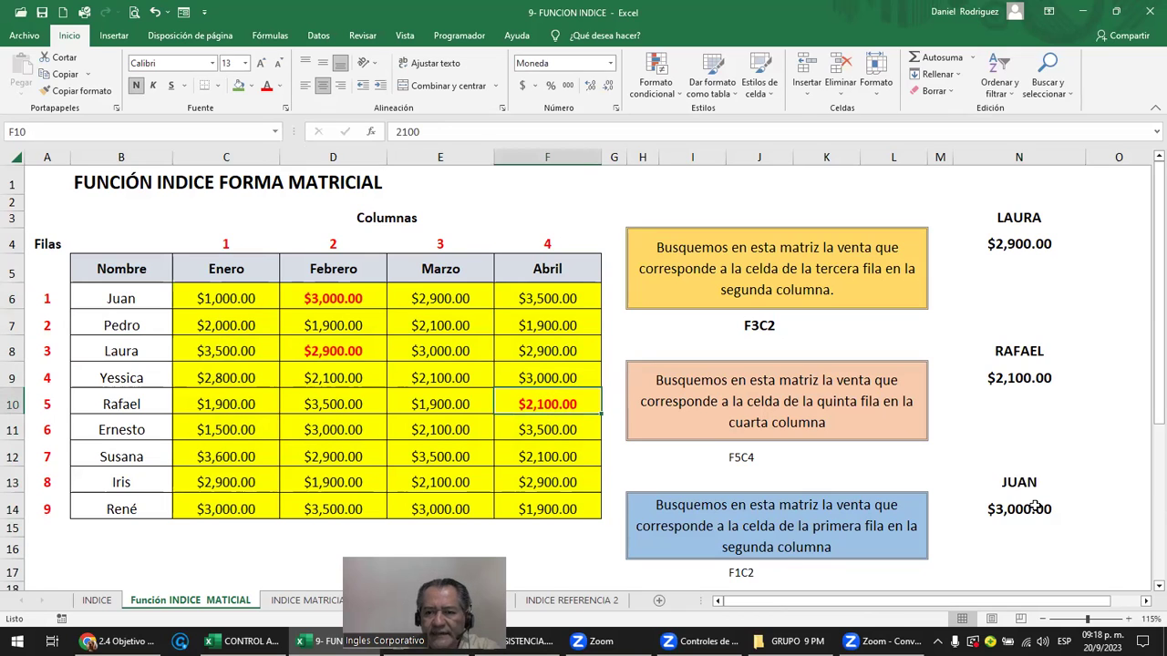
- Review the INDICE formulas behind the Juan, Rafael and Laura results
click(1032, 516)
click(1015, 374)
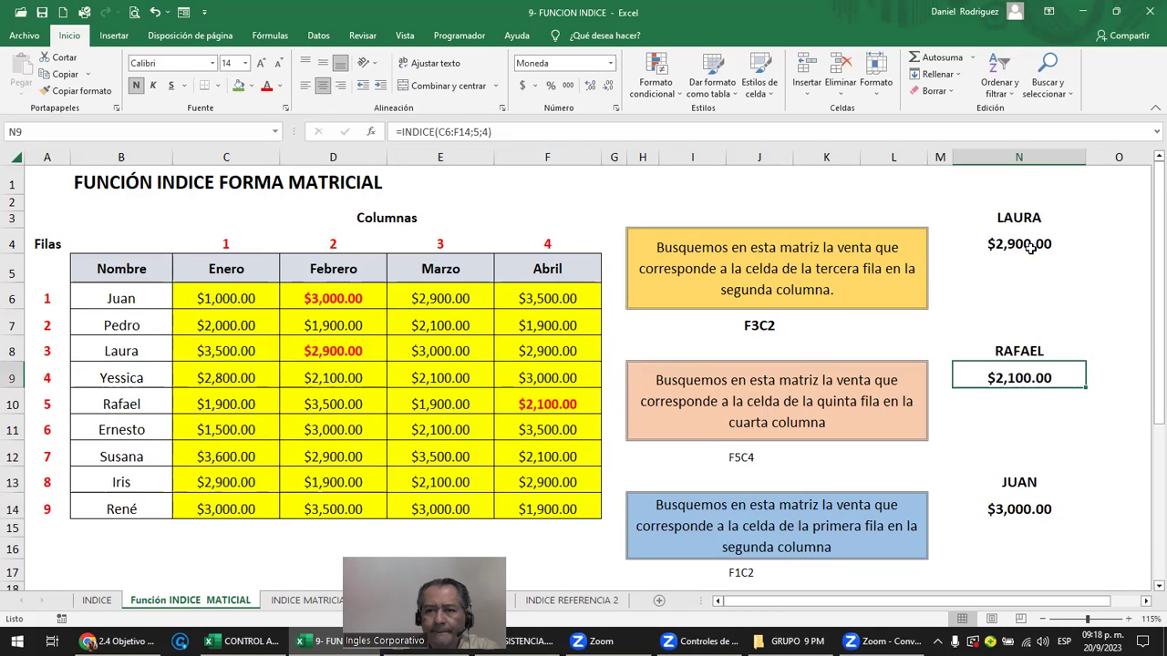
click(1027, 246)
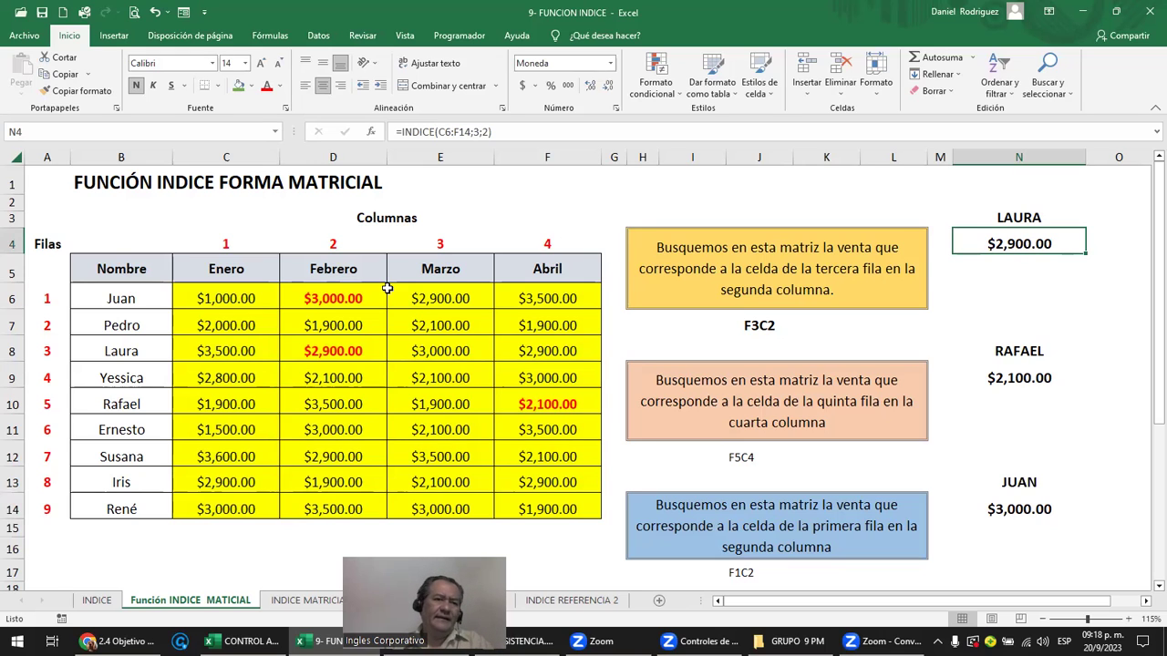
- Walk along Juan's row, the Enero–Abril headers and the names list in column B
click(125, 298)
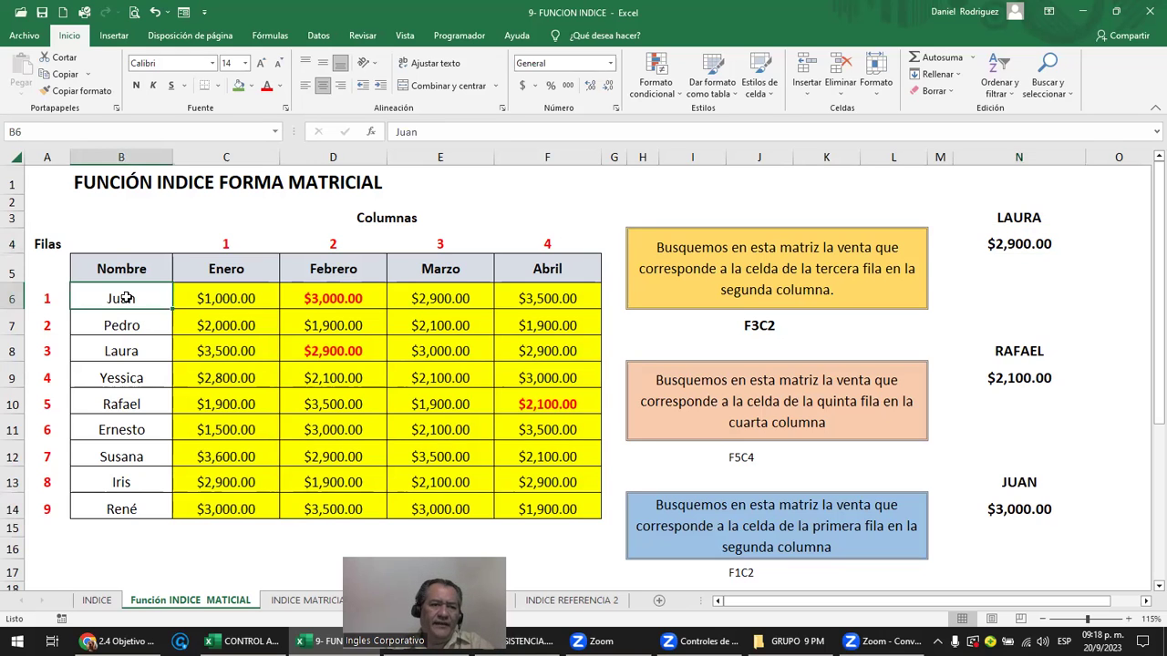
key(Right)
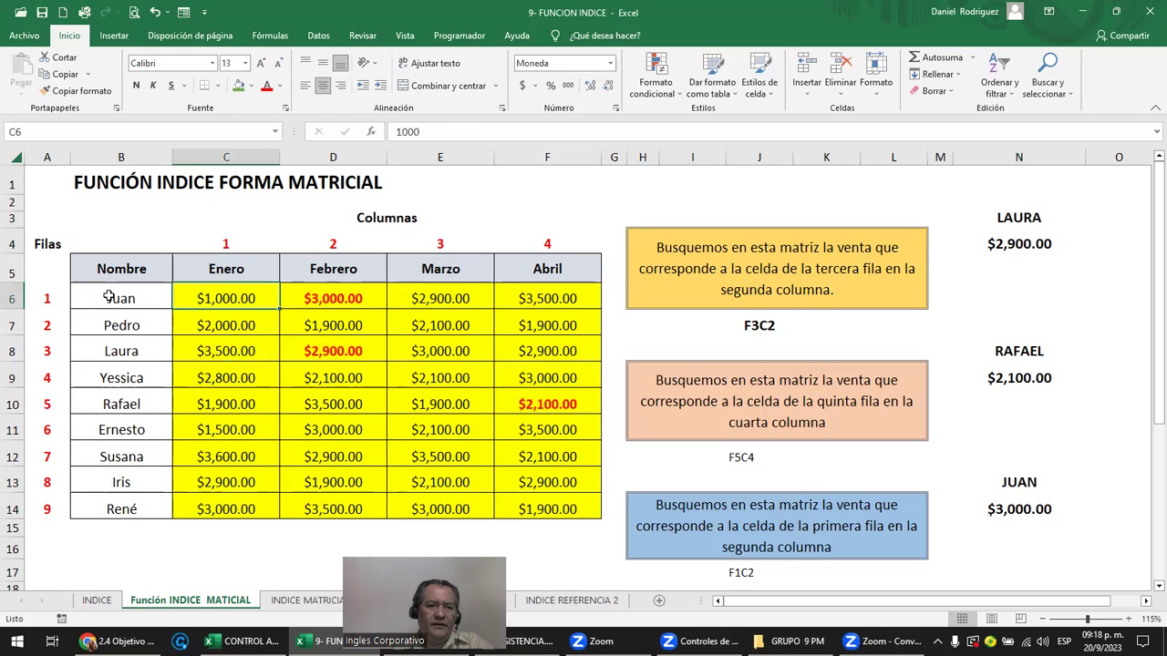
key(Left)
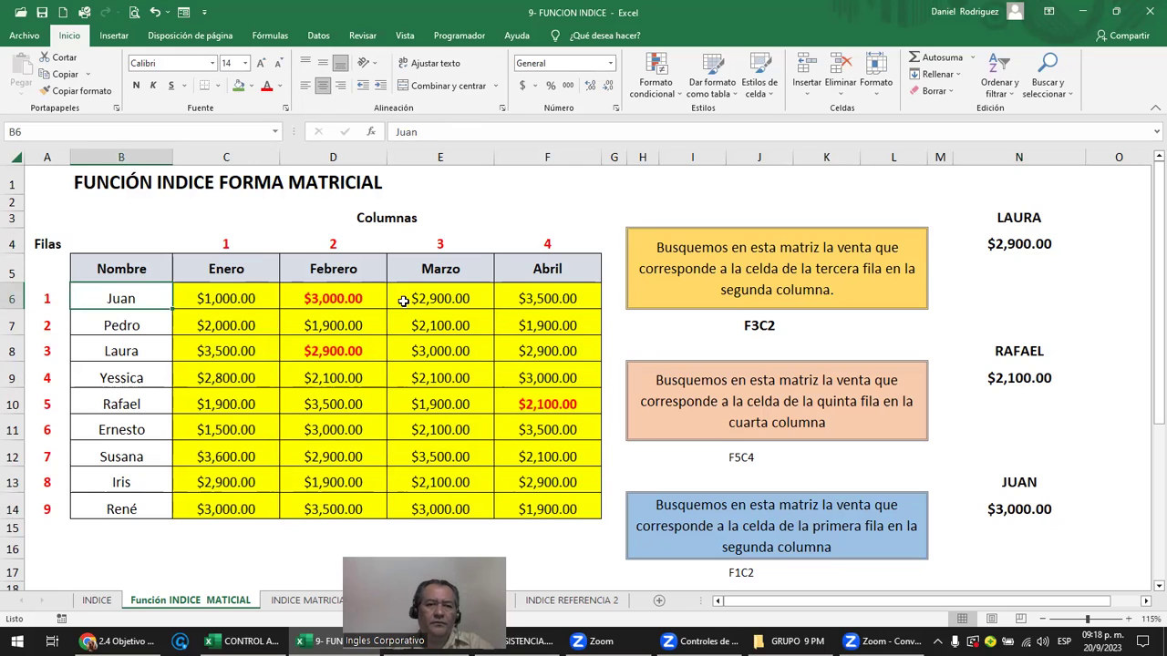
key(Right)
key(Right)
key(Right)
click(555, 293)
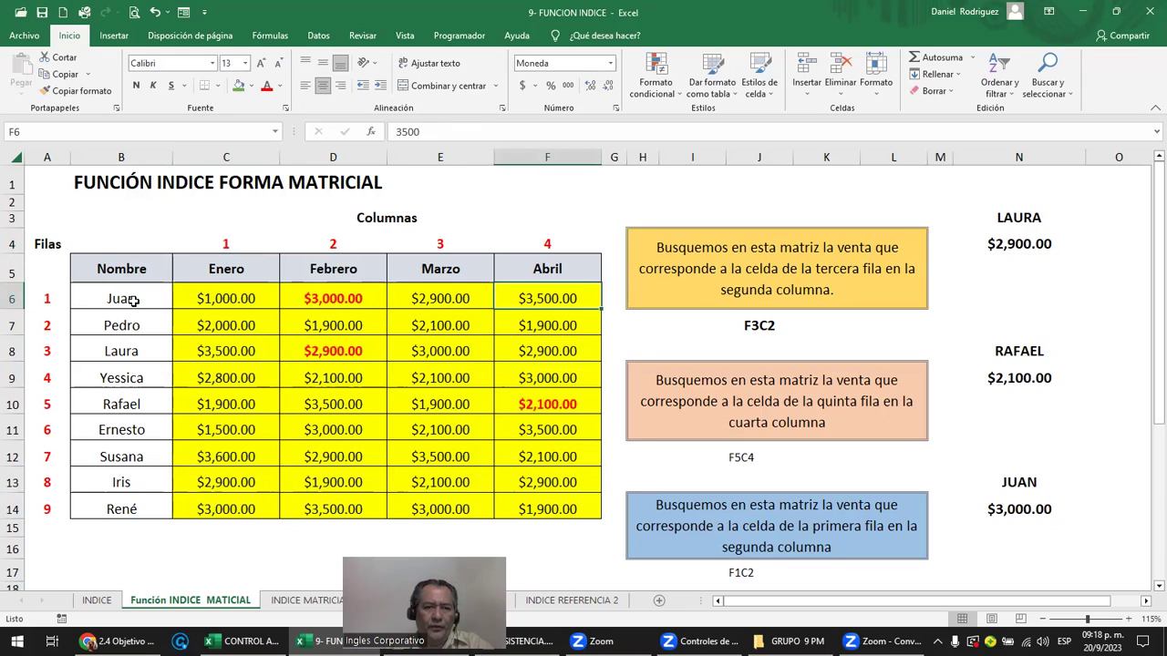
click(219, 293)
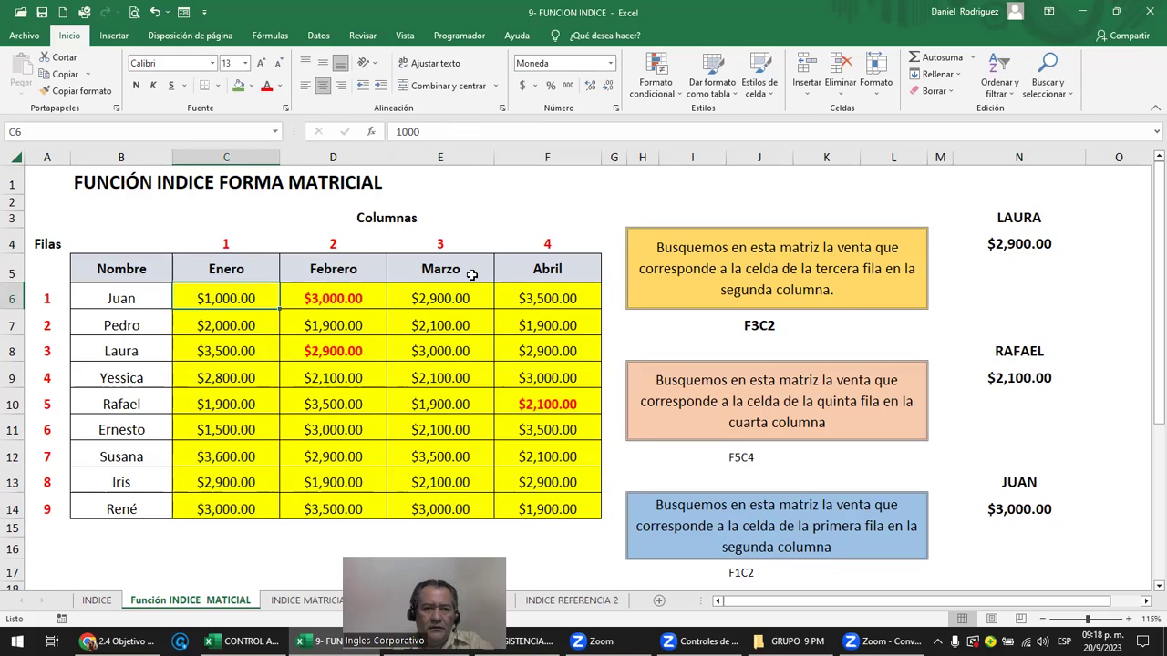
key(Up)
key(shift+Right)
key(shift+Right)
key(shift+Right)
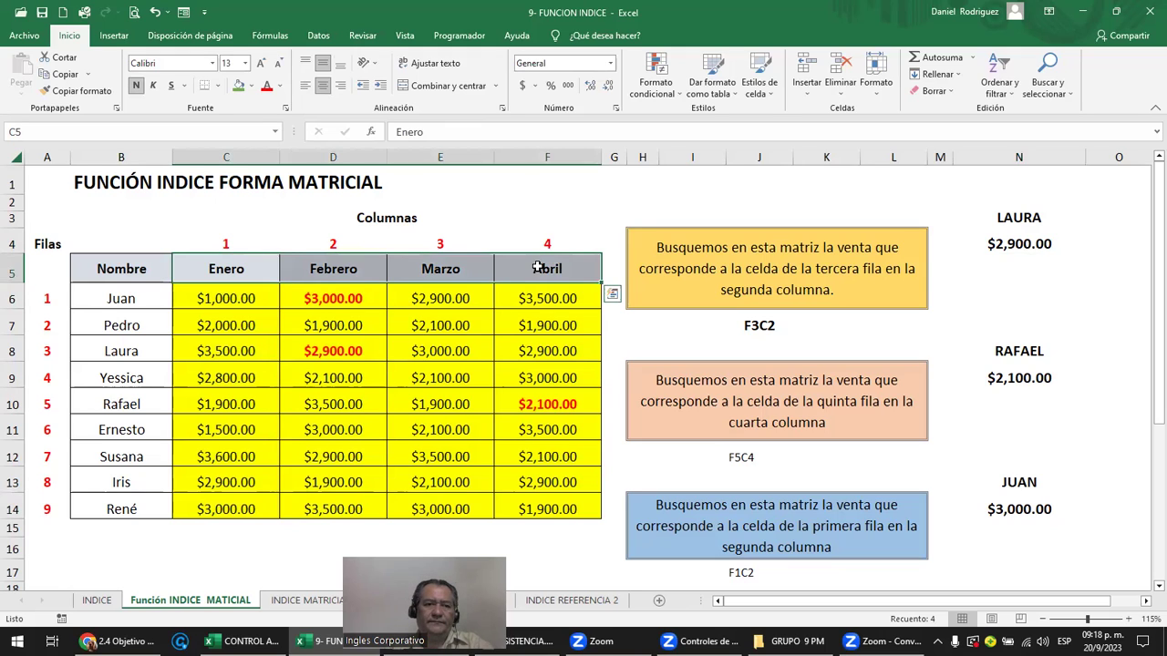
click(143, 301)
click(125, 325)
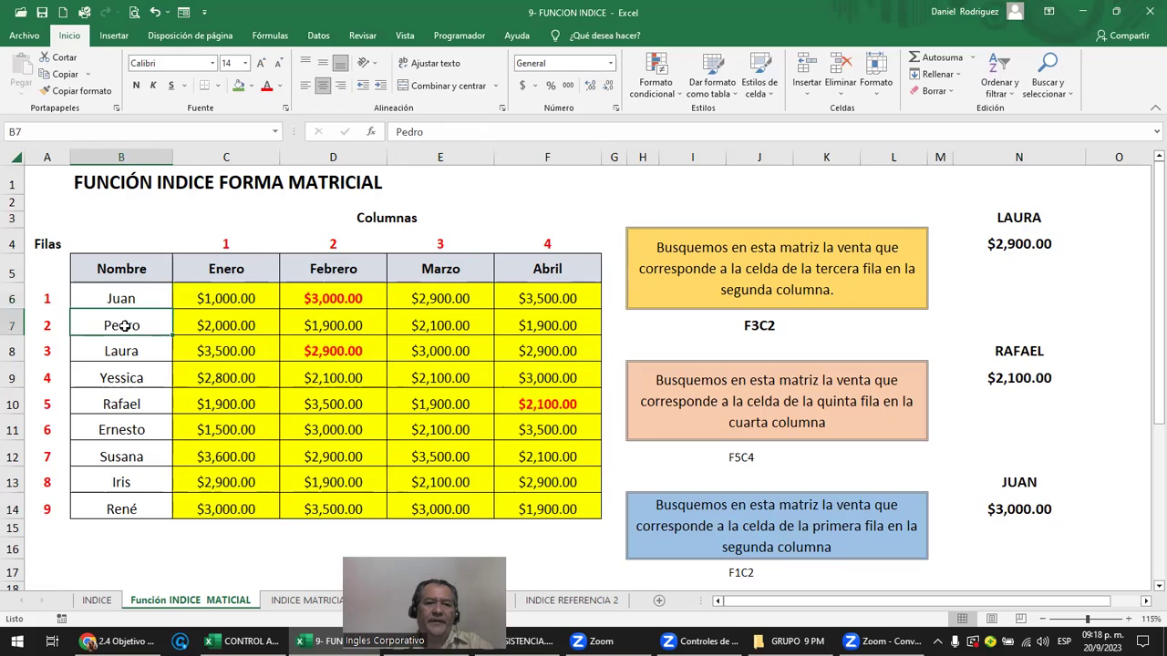
drag(125, 296, 128, 511)
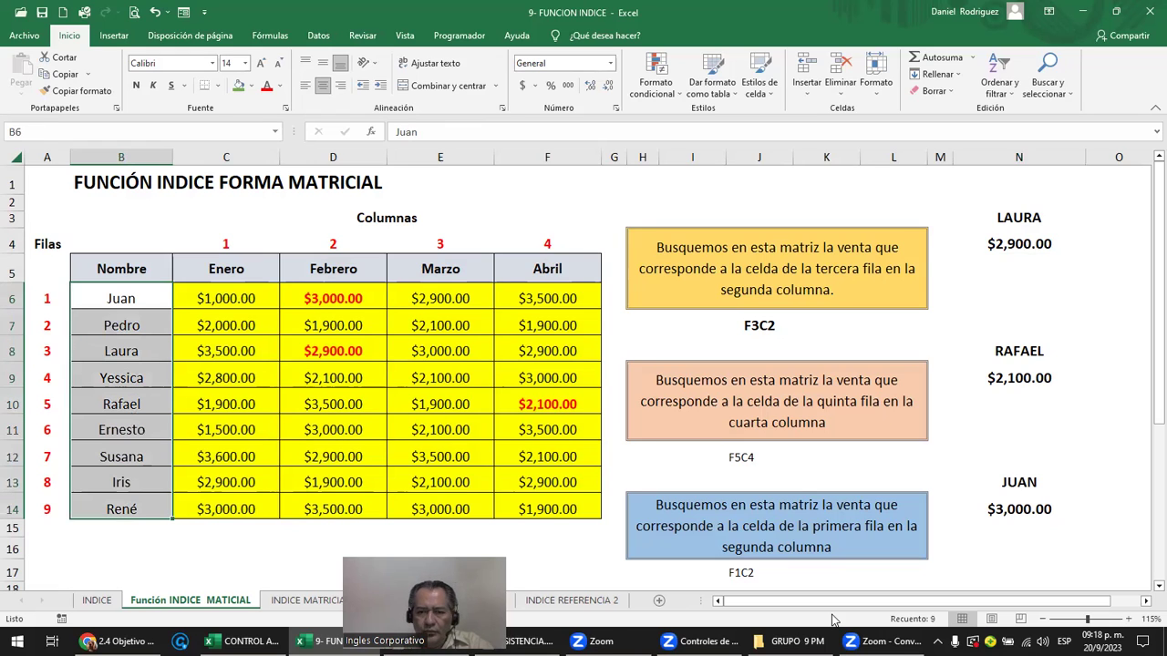
- Enter =9*4 in C16 so it displays 36
click(250, 544)
text(=)
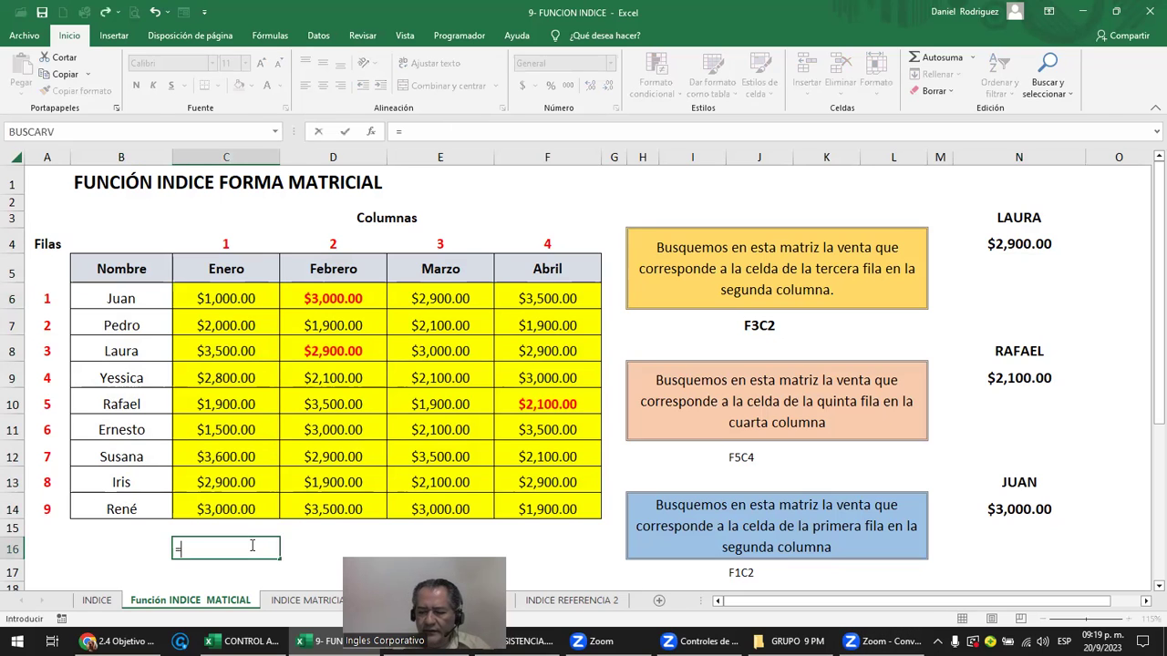
text(9)
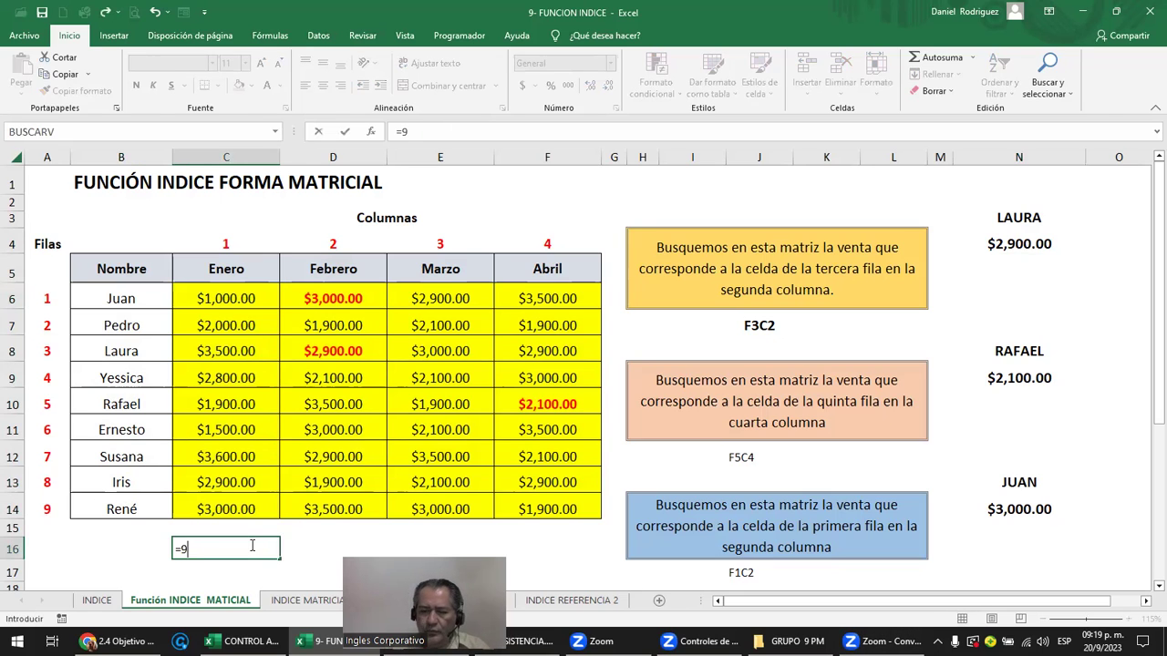
text(*4)
key(ctrl+Return)
key(Return)
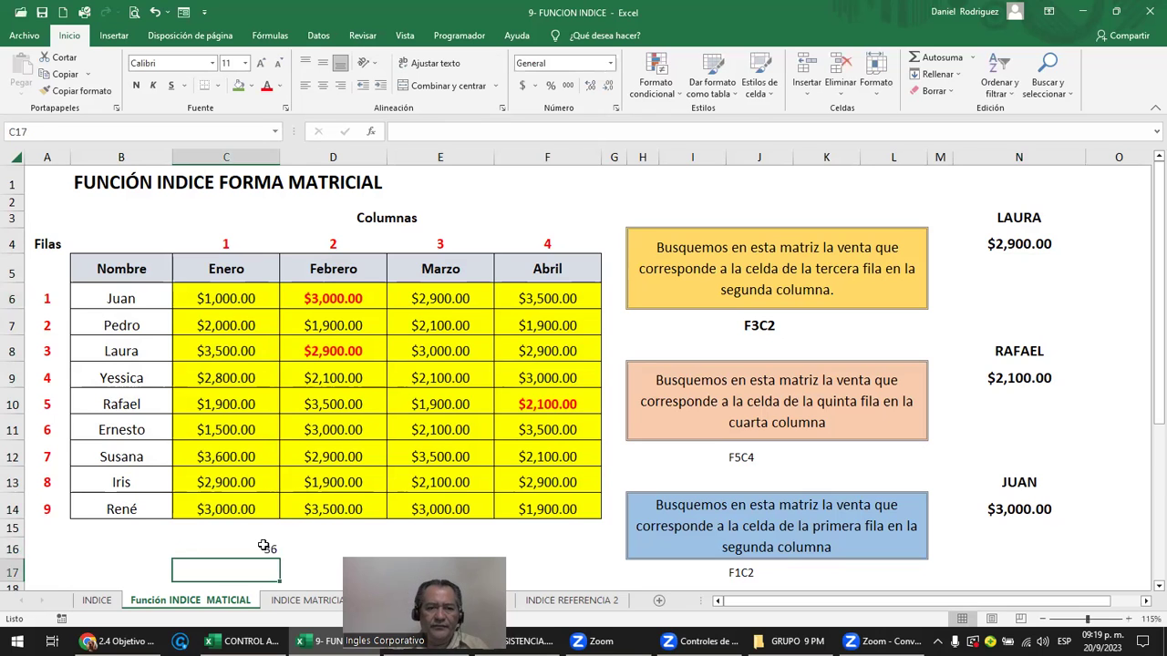
- Read the yellow, orange and blue question boxes
click(755, 270)
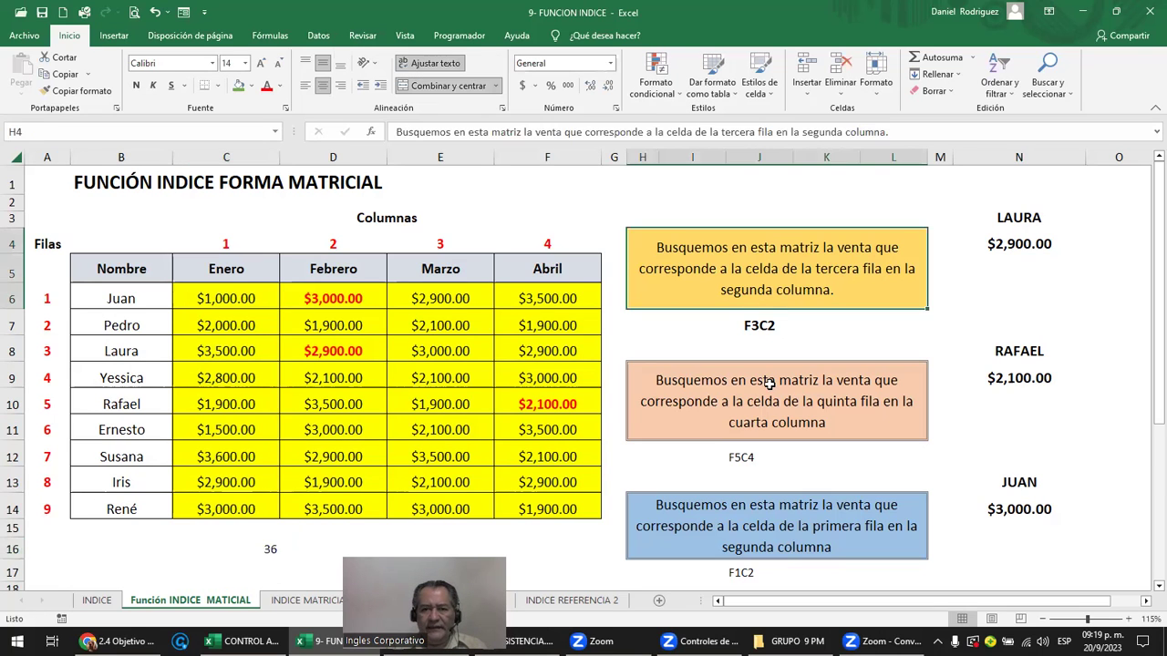
key(Down)
key(Down)
key(Down)
click(788, 514)
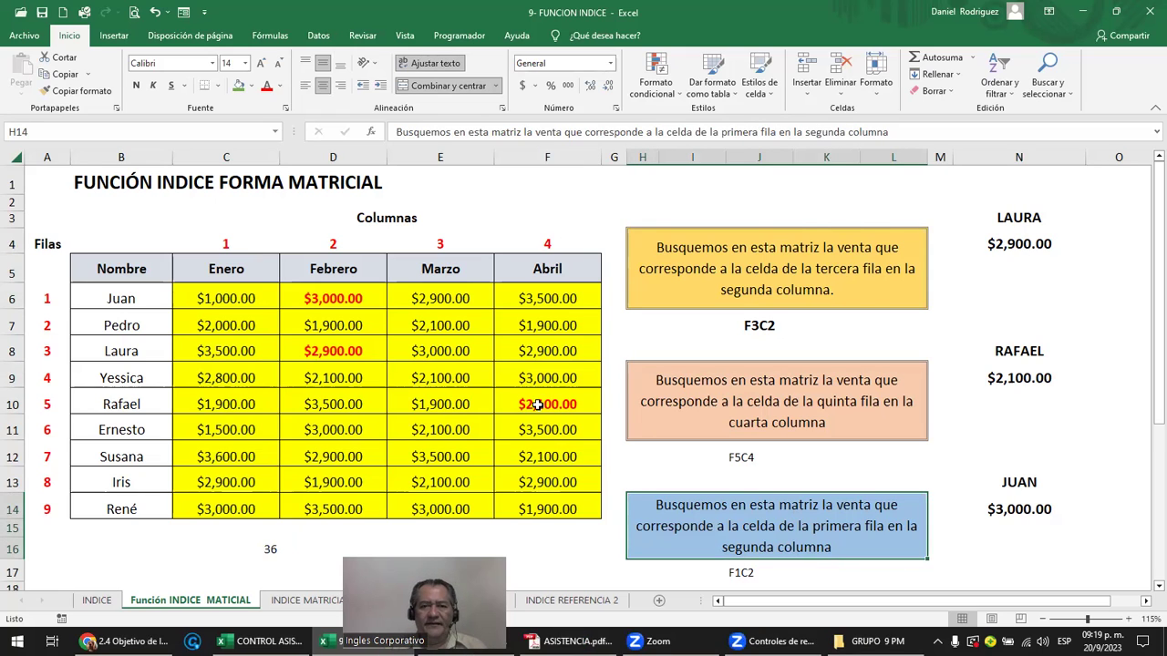
click(336, 300)
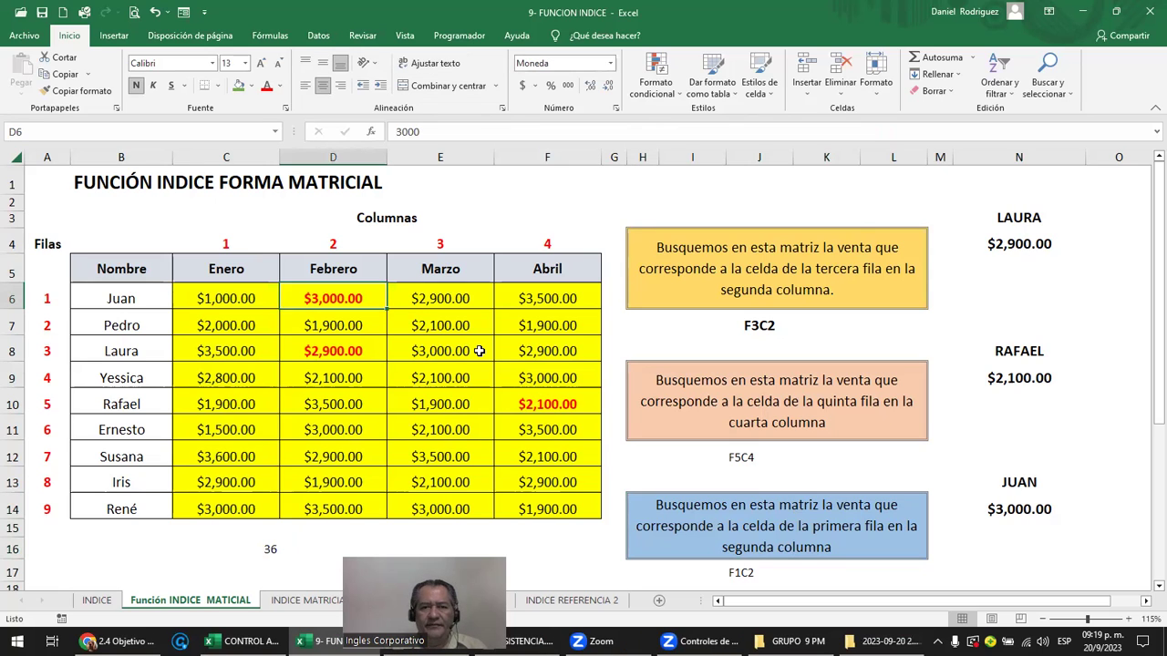
key(Delete)
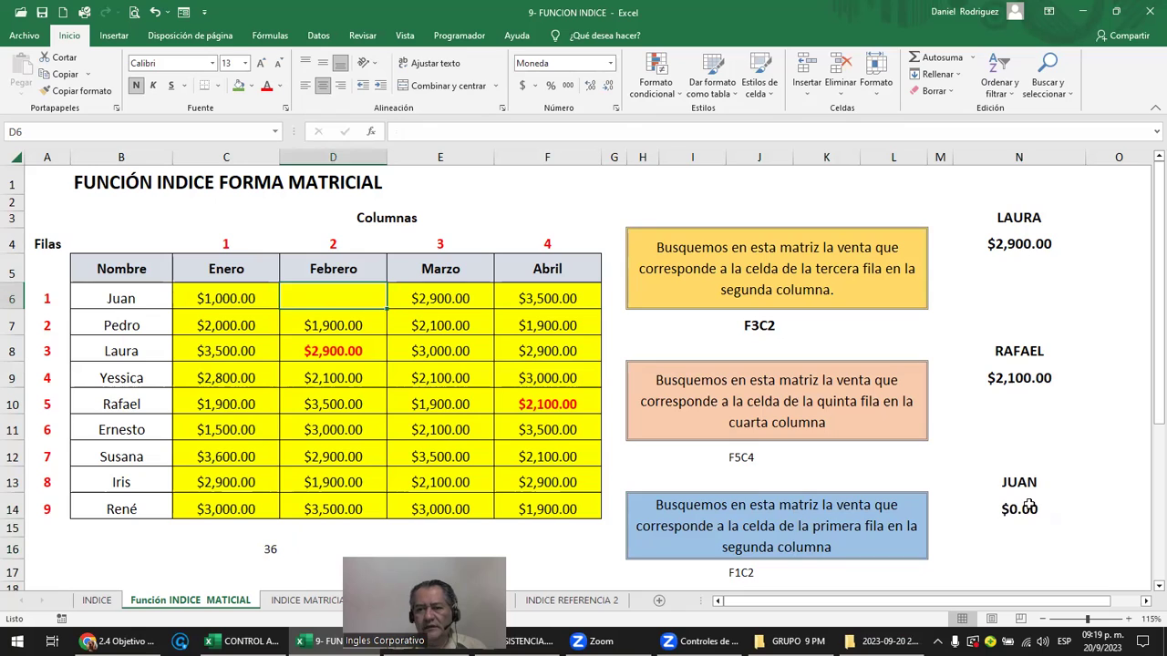
click(1050, 524)
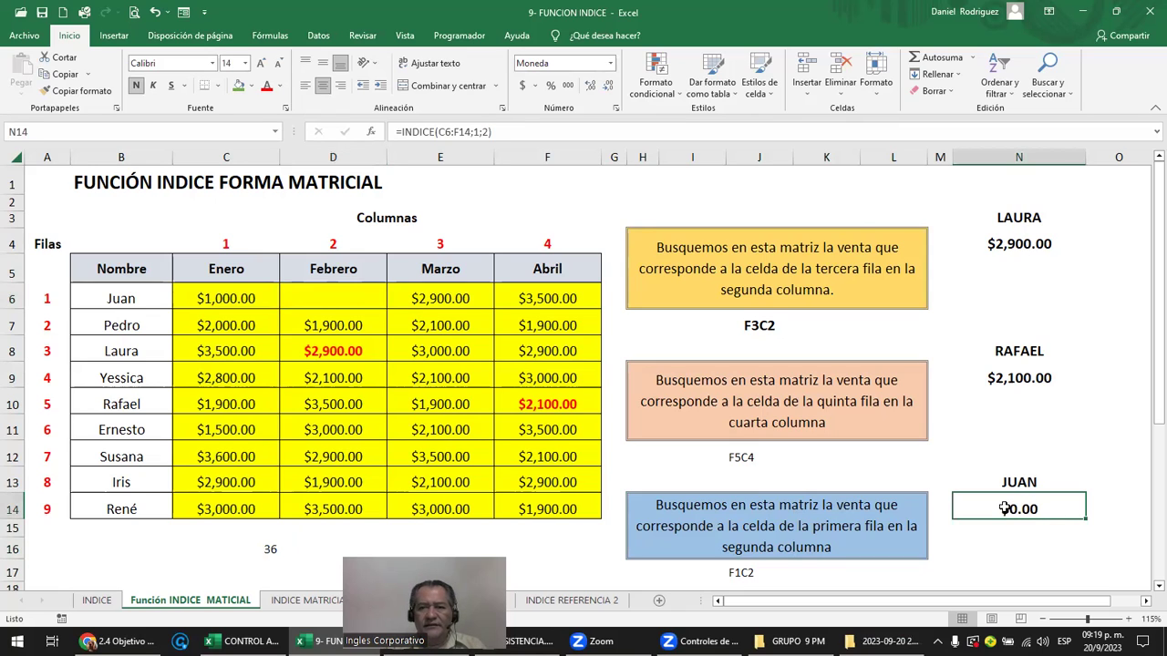
click(327, 300)
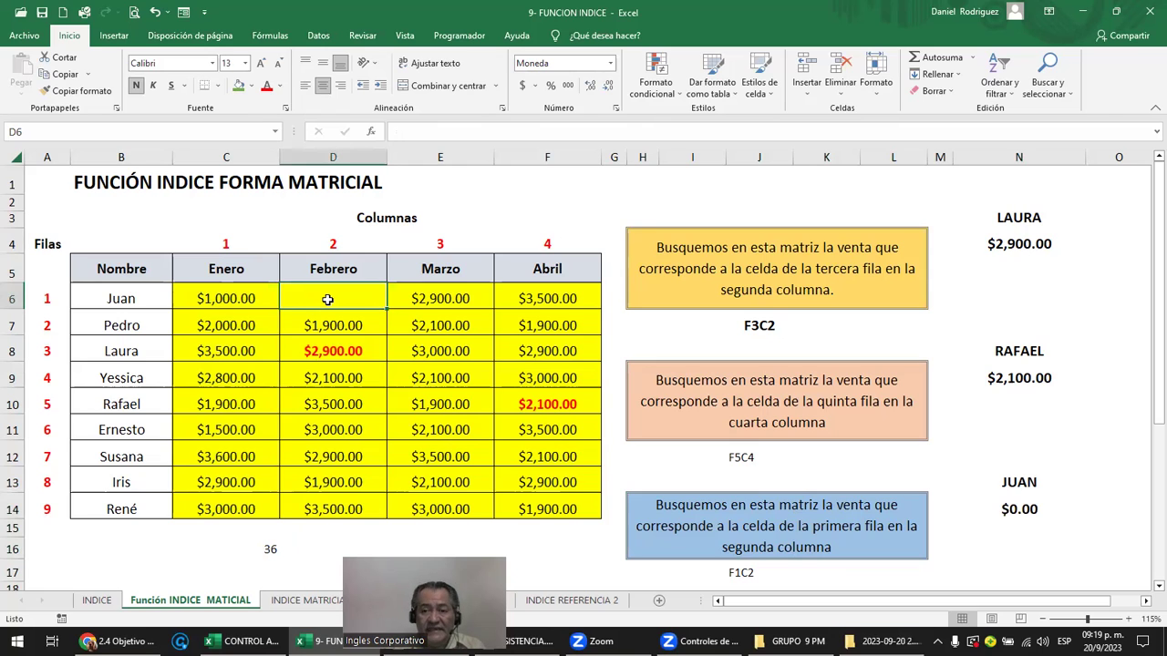
click(1017, 510)
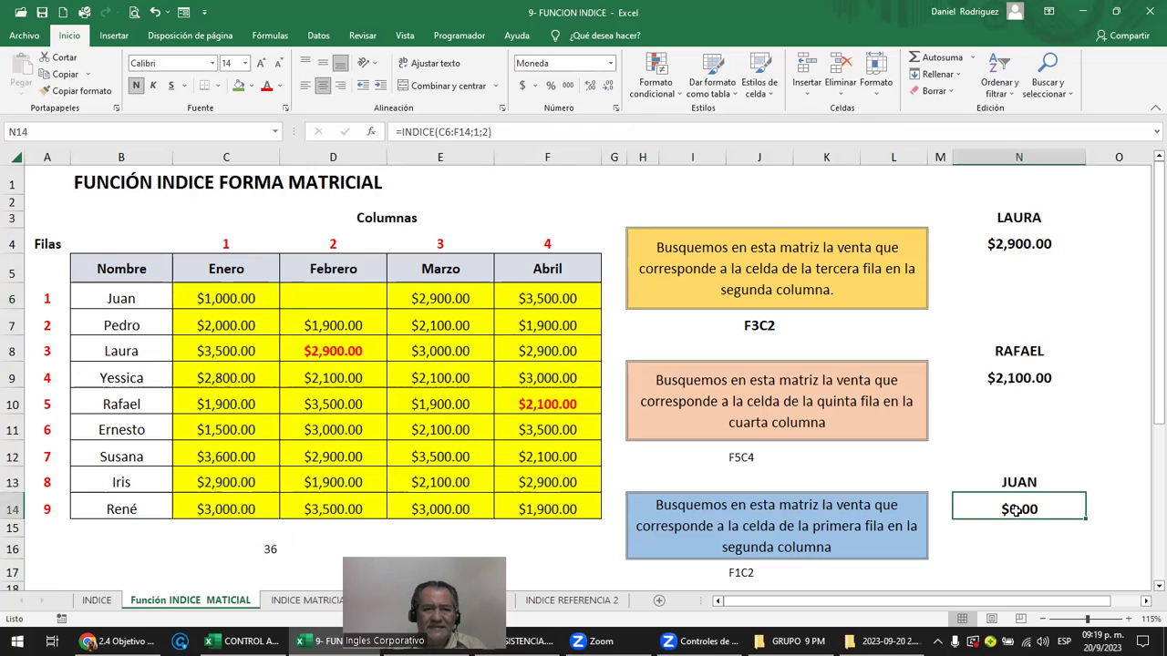
key(ctrl+z)
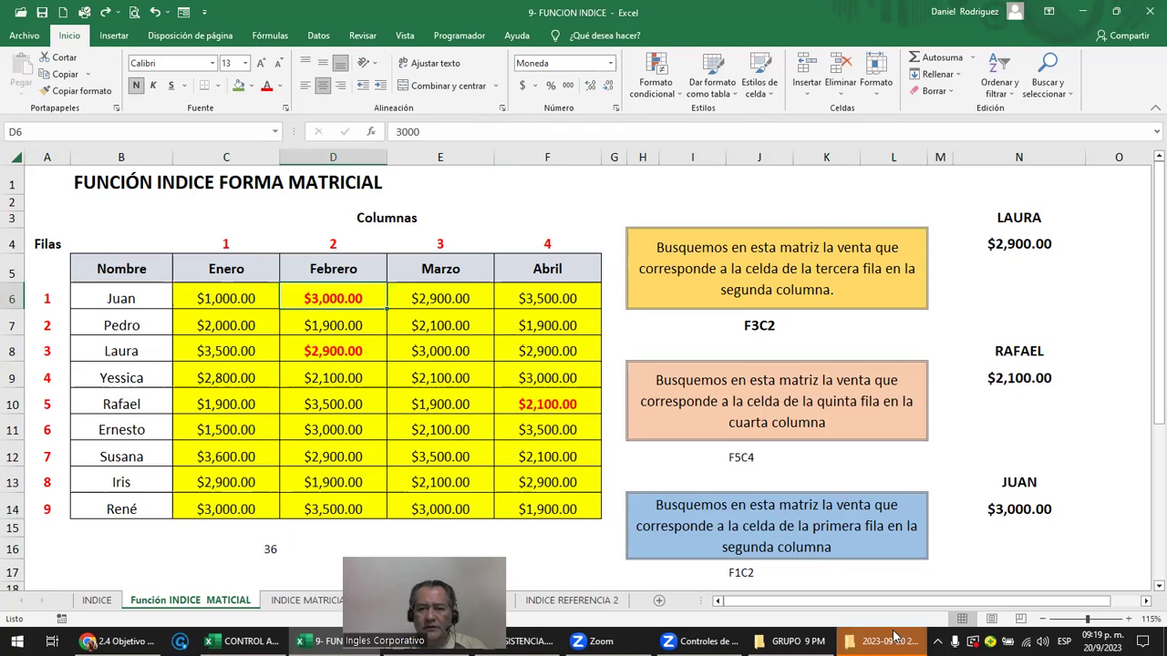
click(889, 641)
click(1147, 8)
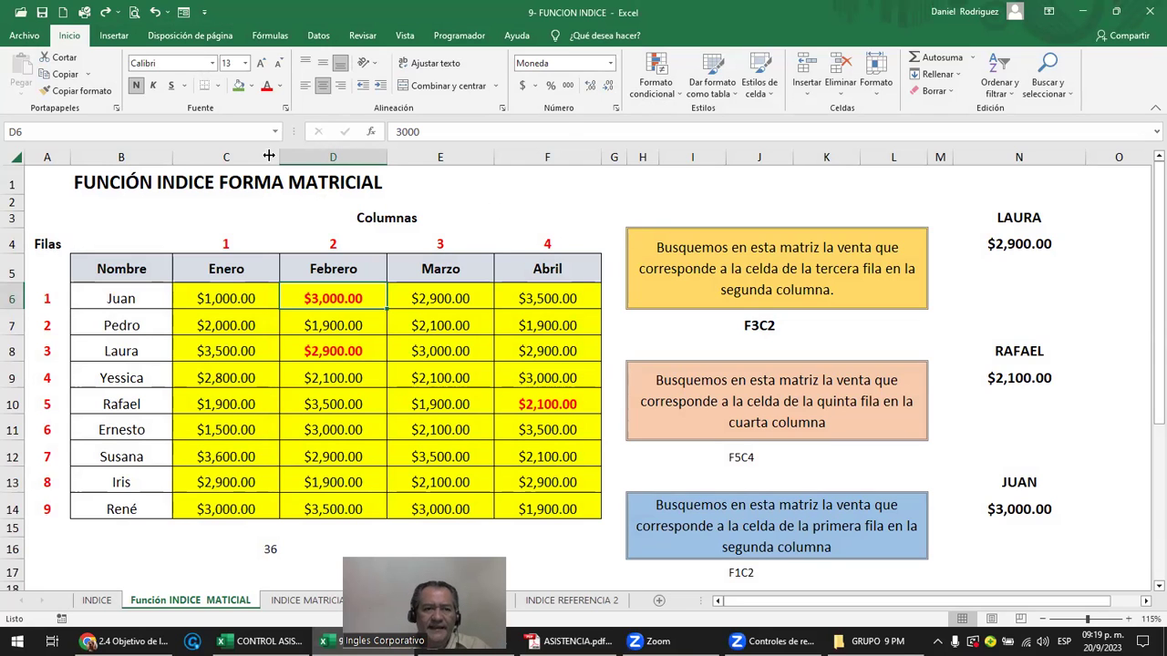
- Review the sheet title in B1, Juan's January value in C6 and the 36 in C16
click(108, 188)
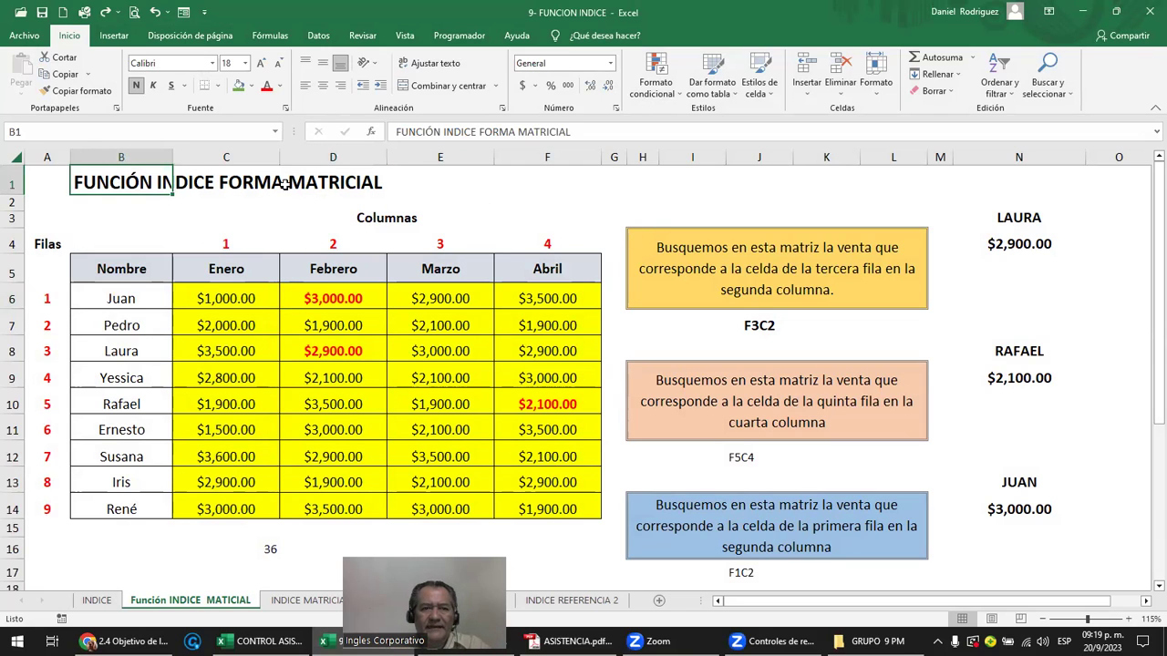
click(224, 297)
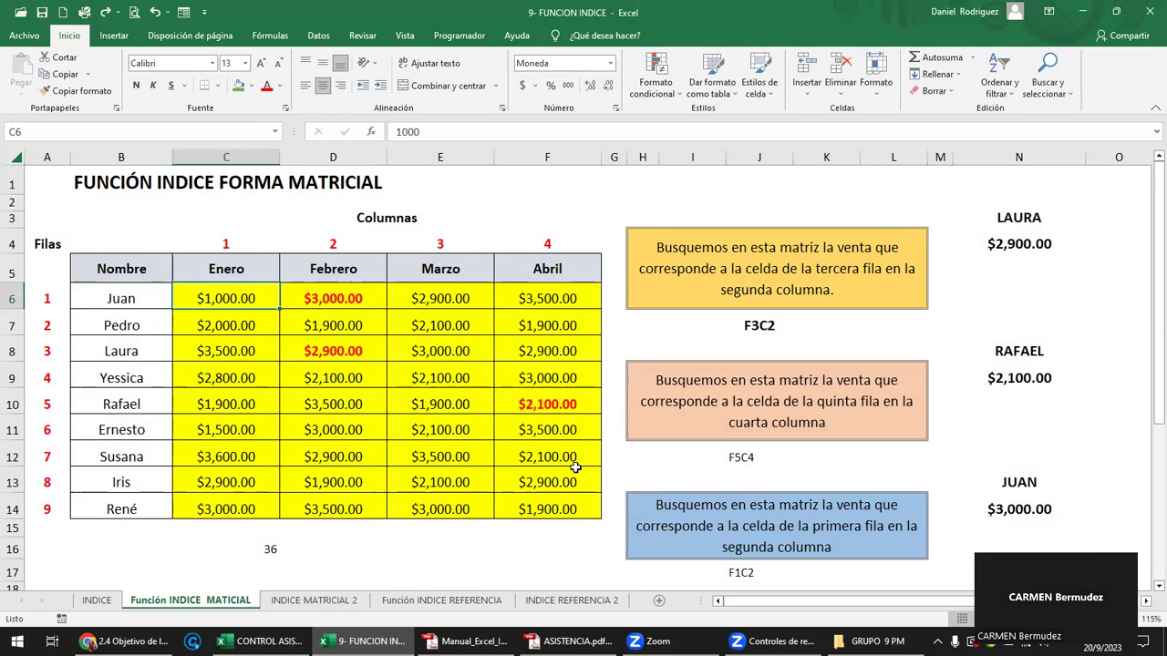
click(263, 547)
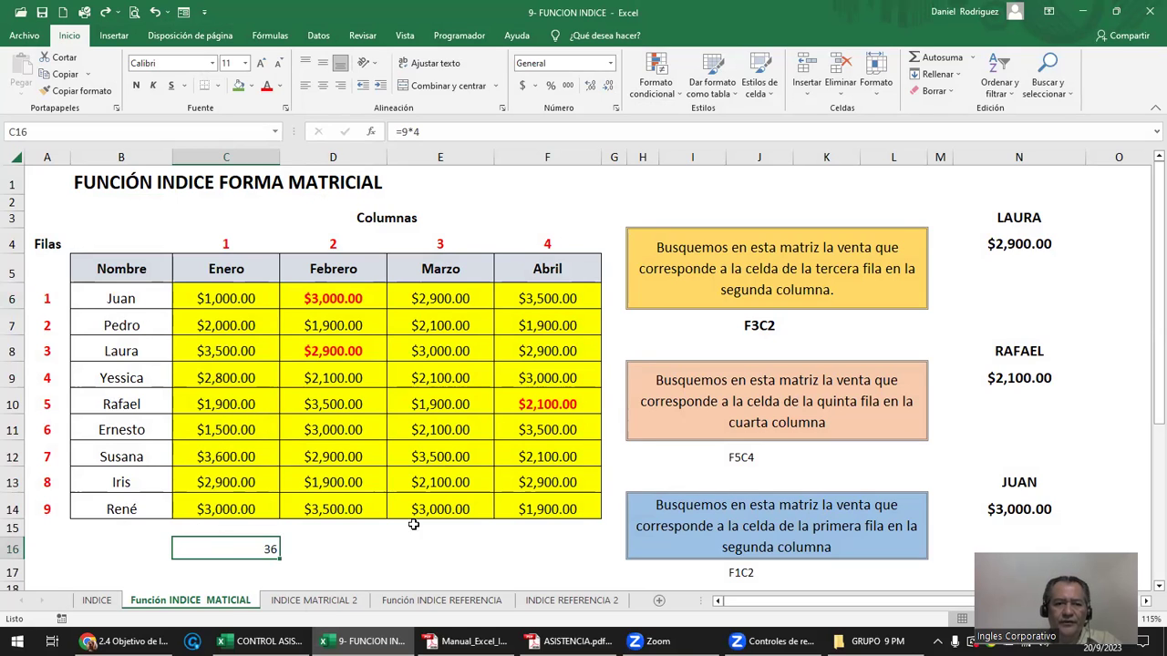
click(335, 605)
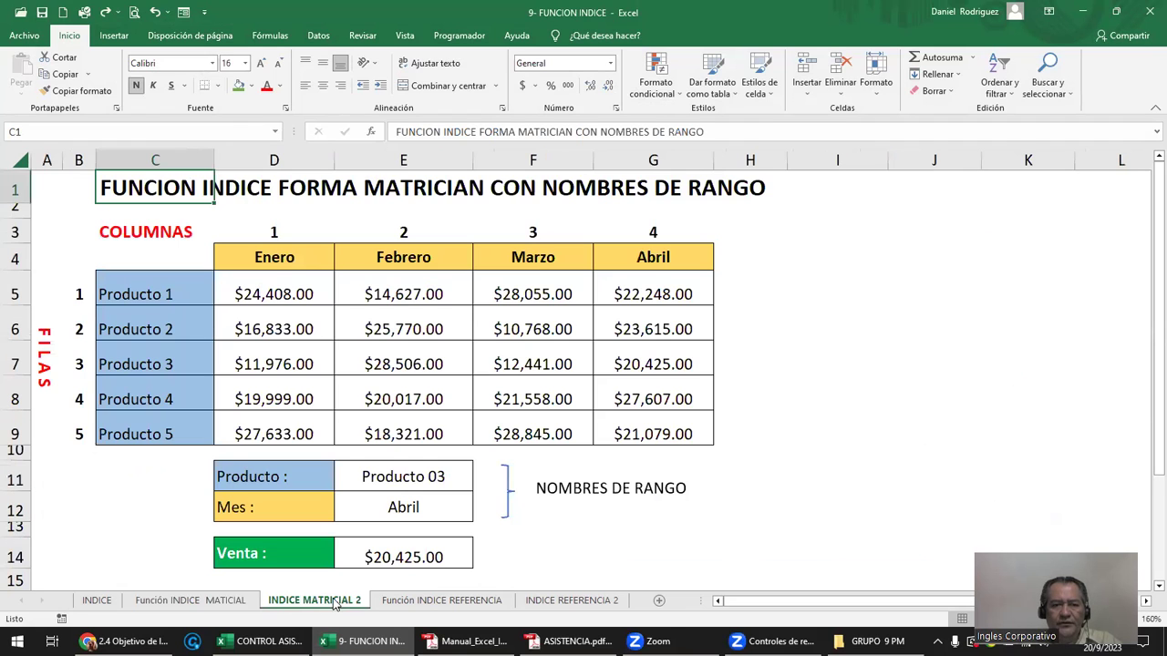
click(593, 497)
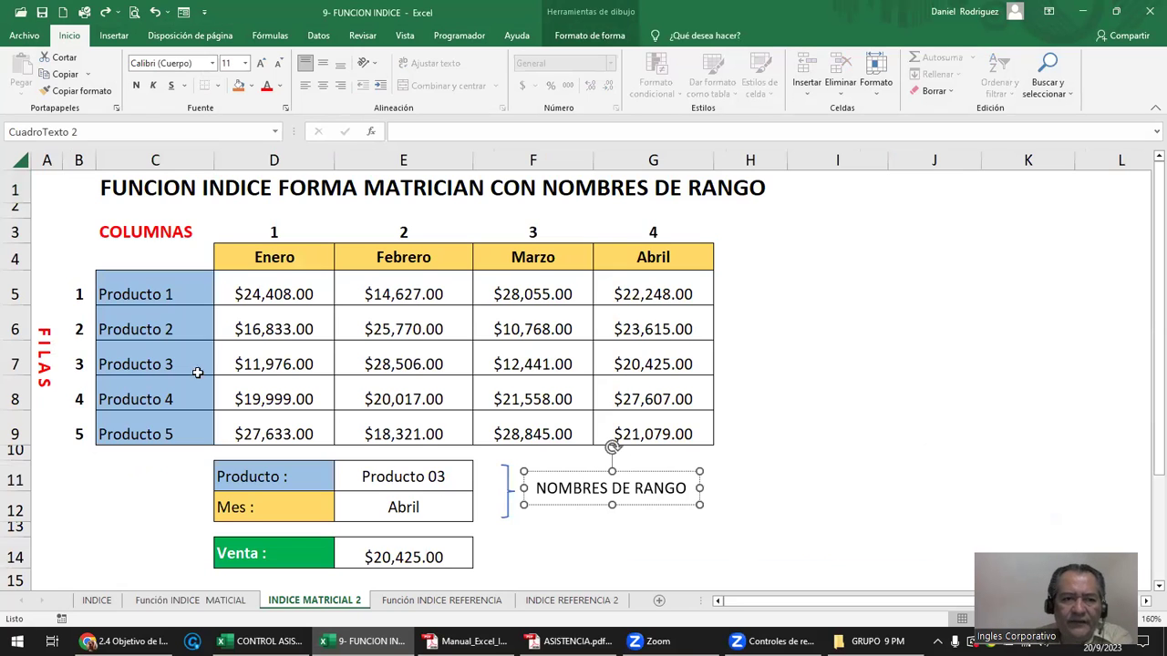
click(146, 295)
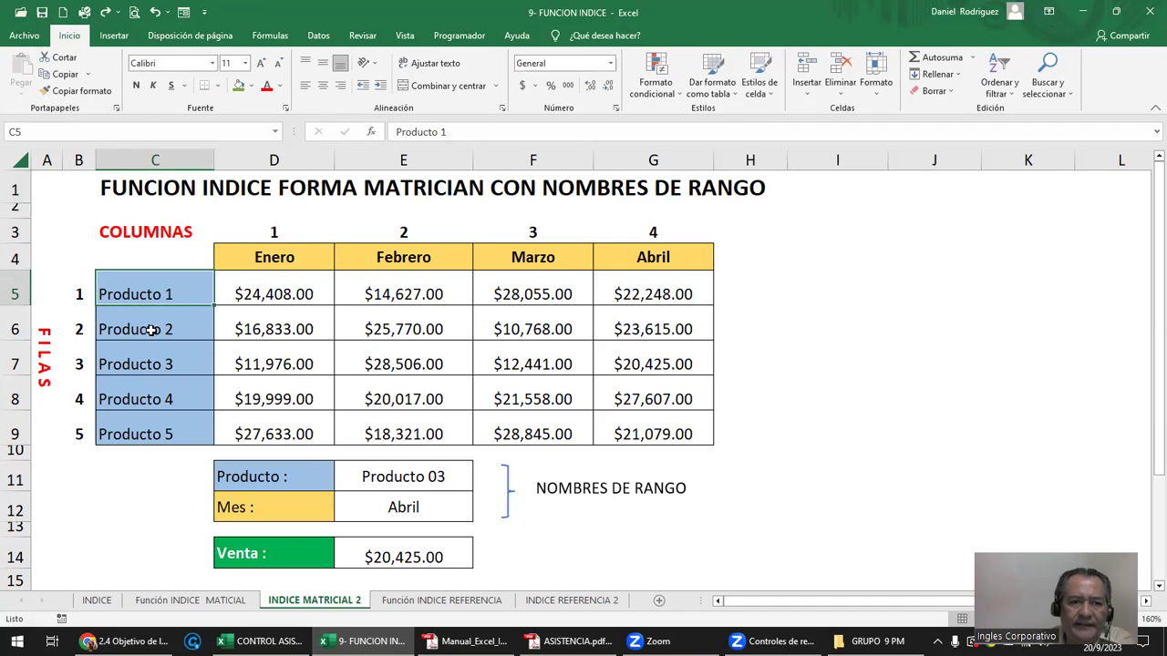
click(149, 329)
click(166, 363)
click(177, 392)
click(174, 422)
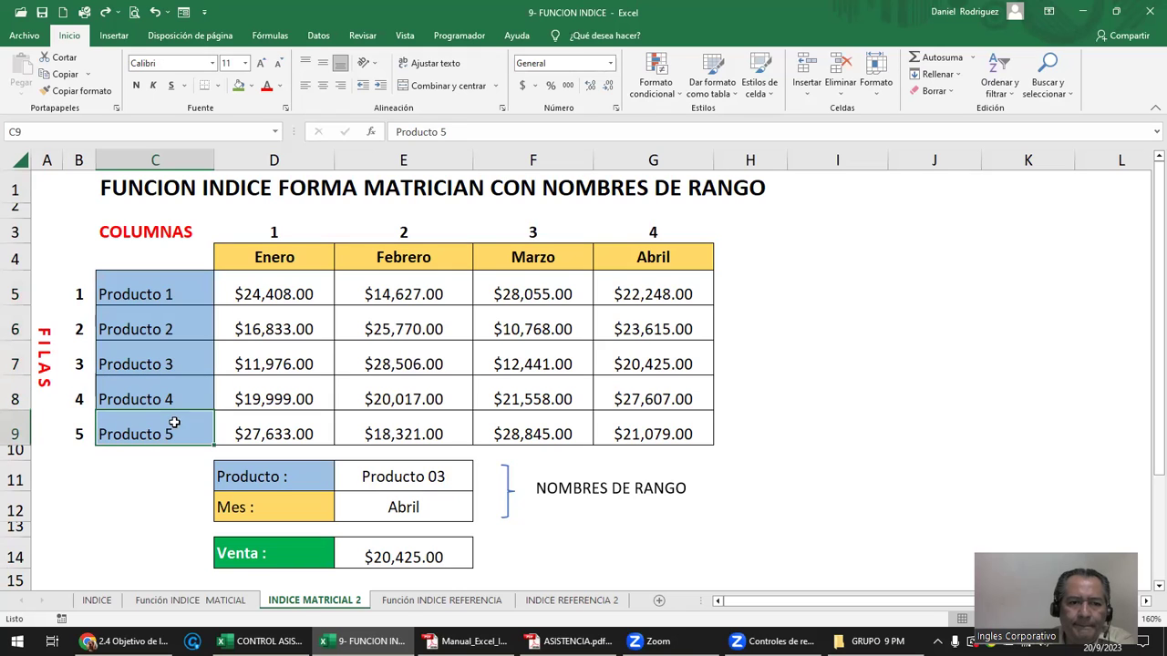
drag(270, 252, 647, 257)
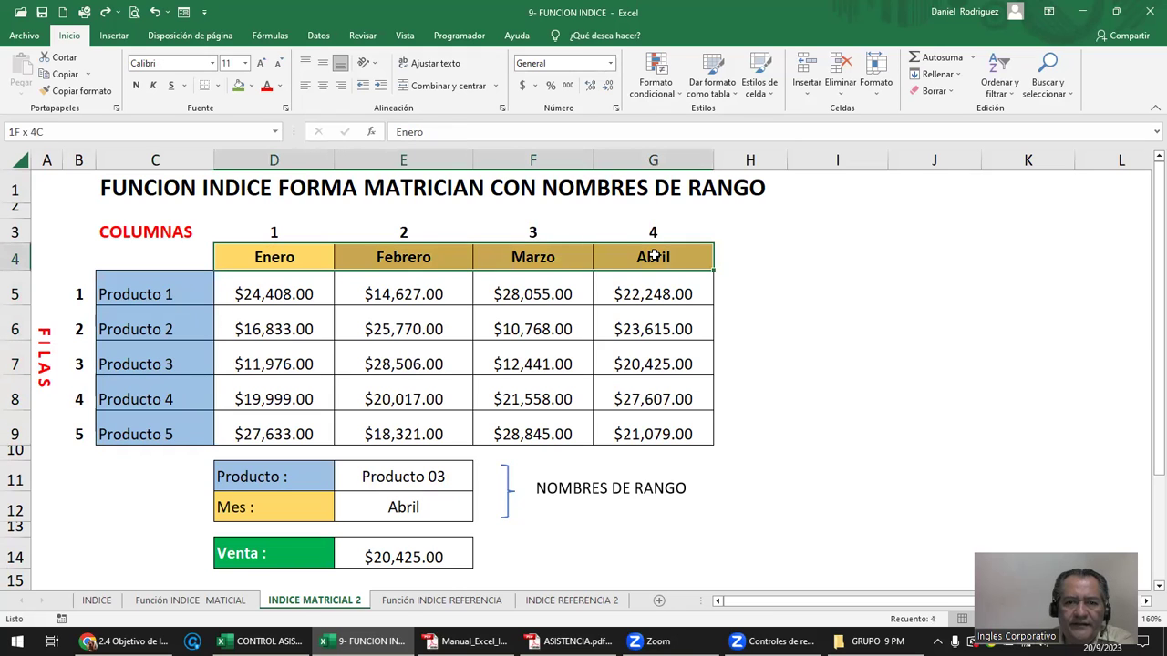
mouse_move(258, 293)
mouse_down()
mouse_move(646, 415)
mouse_move(650, 432)
mouse_up()
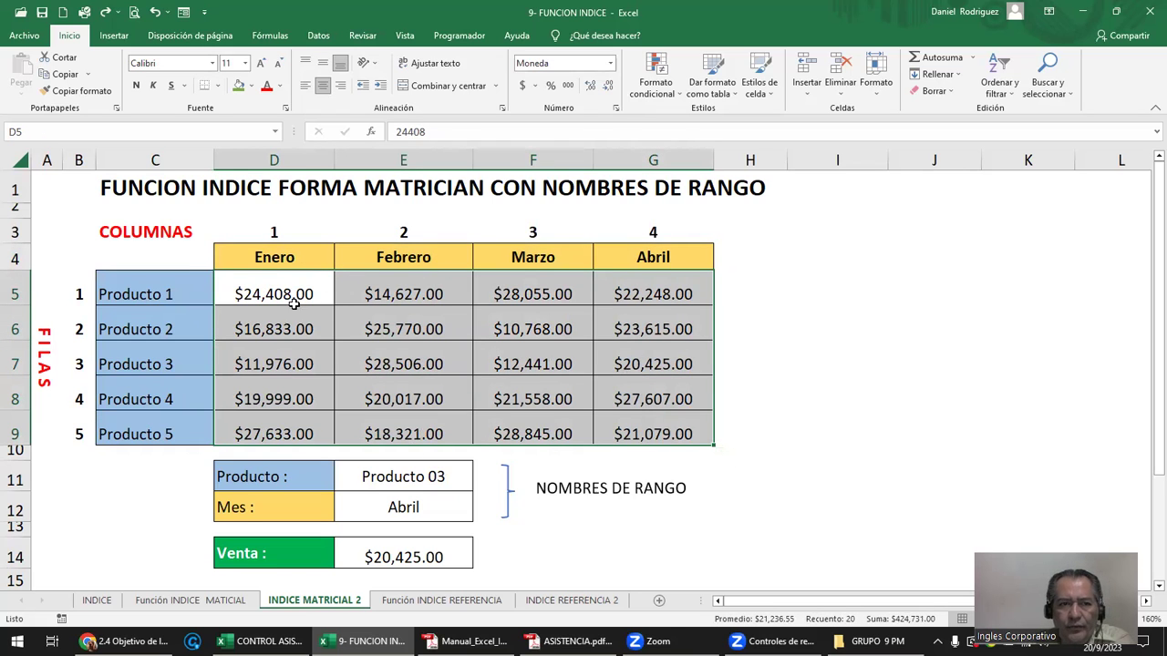
- Make the selected sales figures D5:G9 red and bold
click(266, 89)
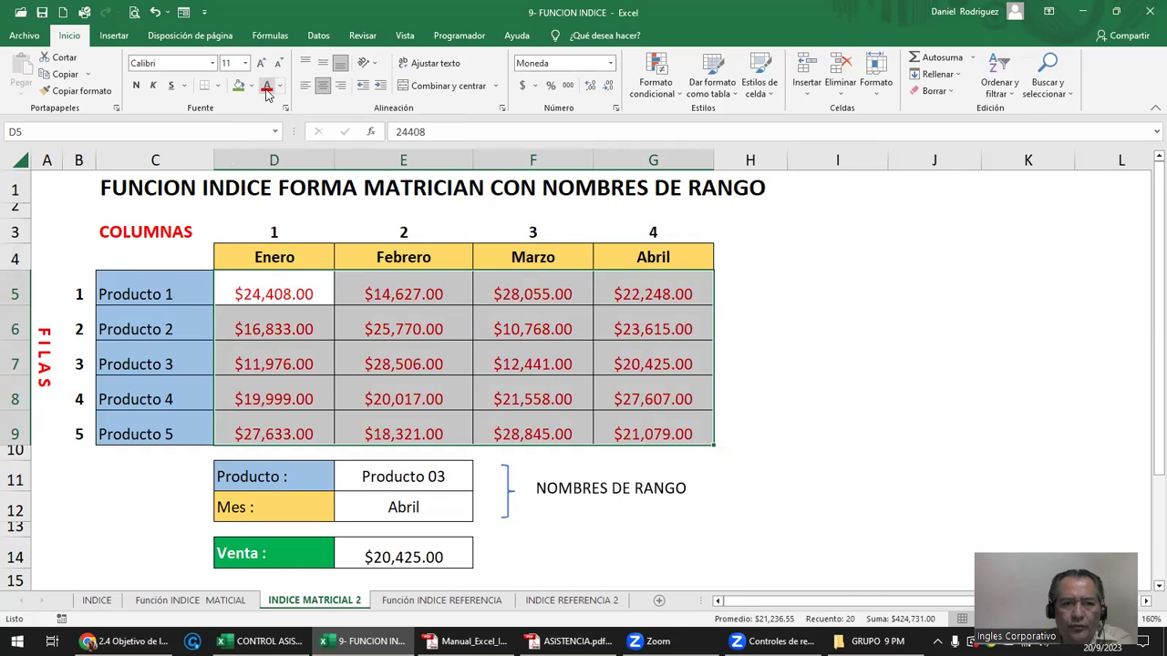
click(137, 86)
click(753, 310)
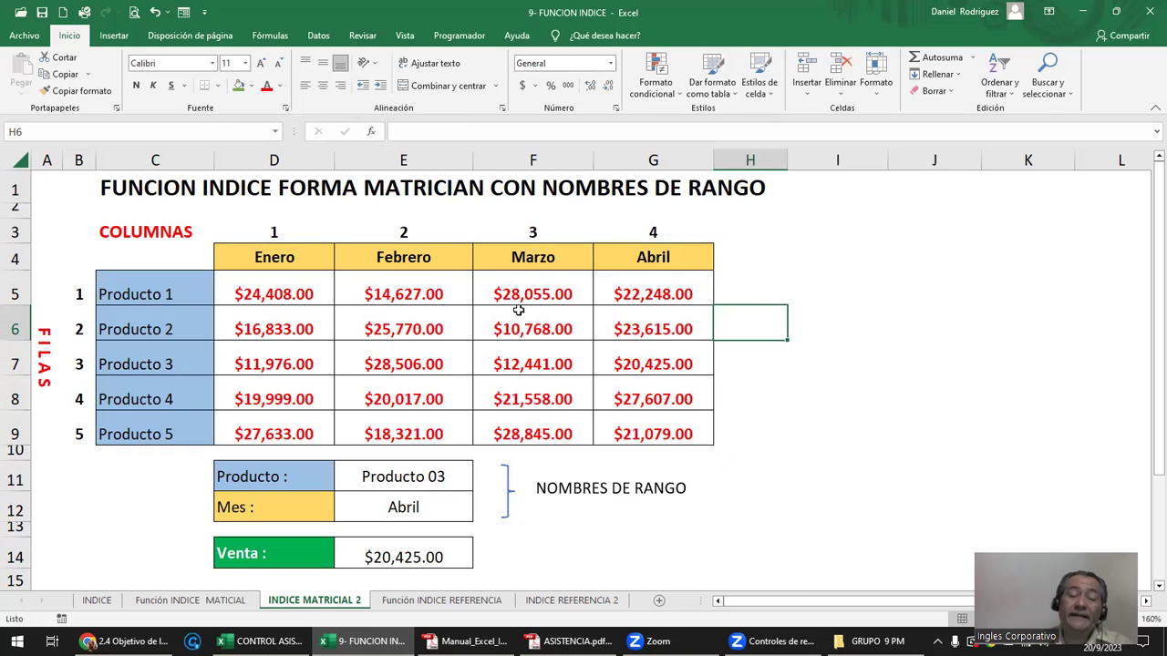
- Point out the Producto 03 and Abril selections below the product table
click(756, 480)
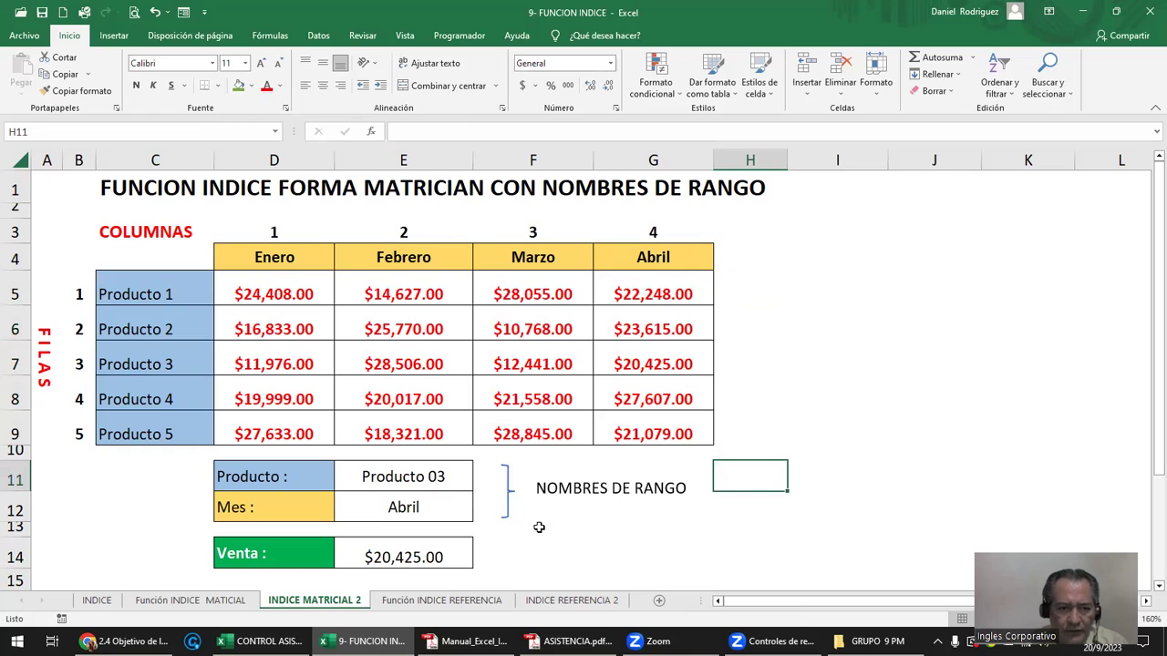
click(272, 477)
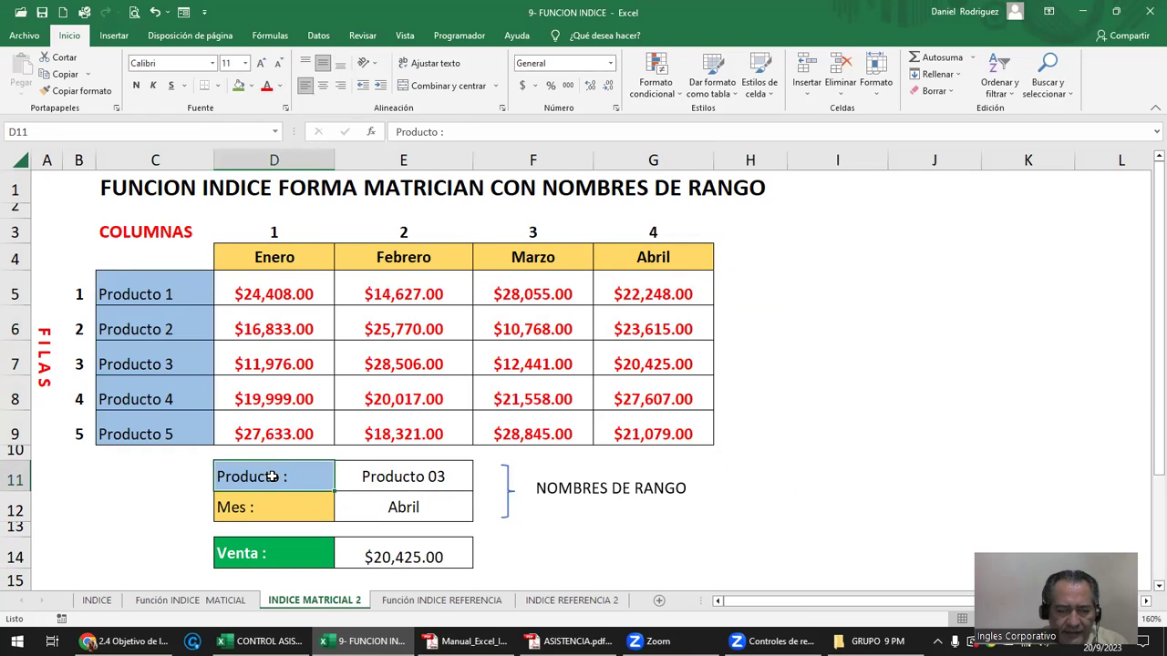
click(407, 477)
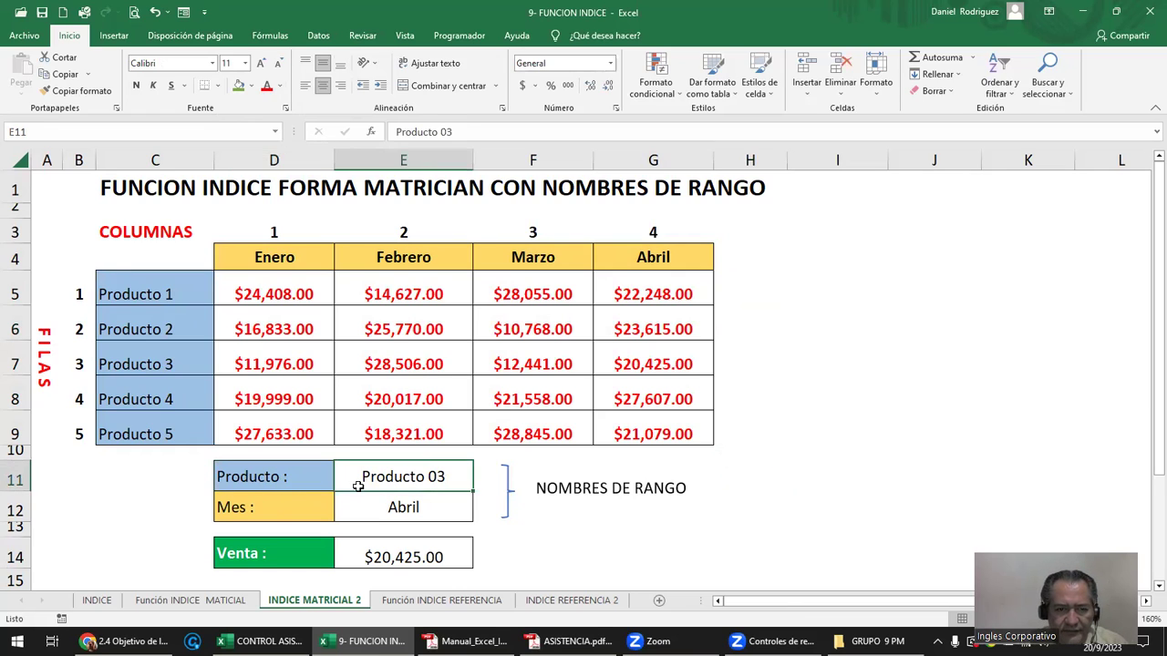
click(304, 495)
click(391, 509)
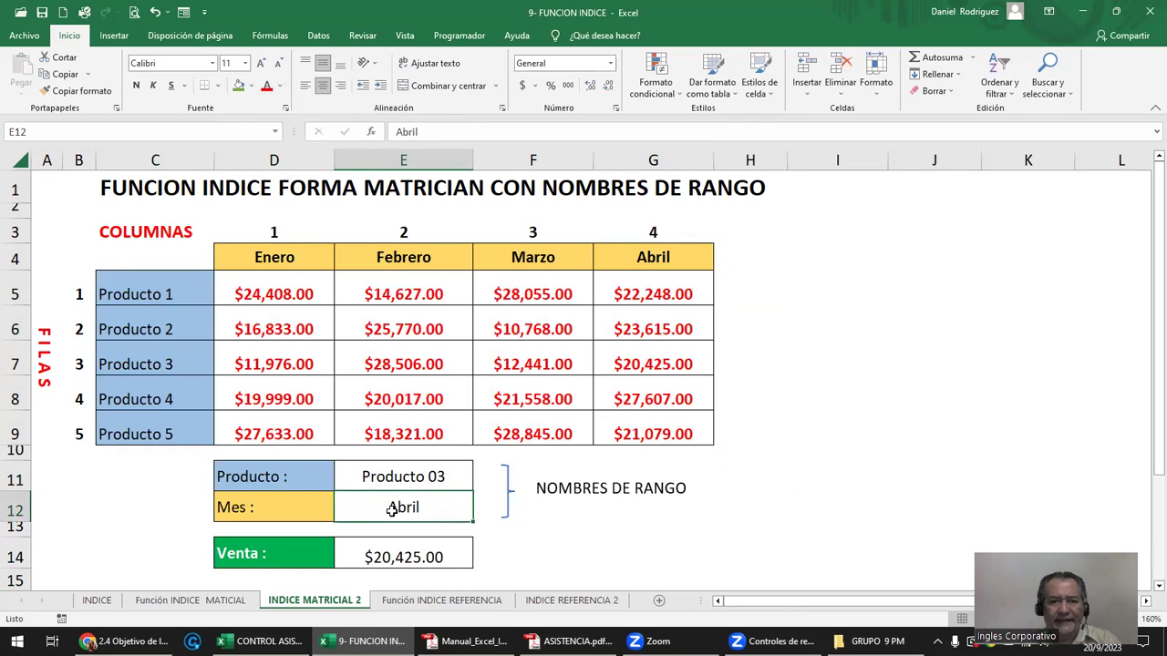
click(768, 476)
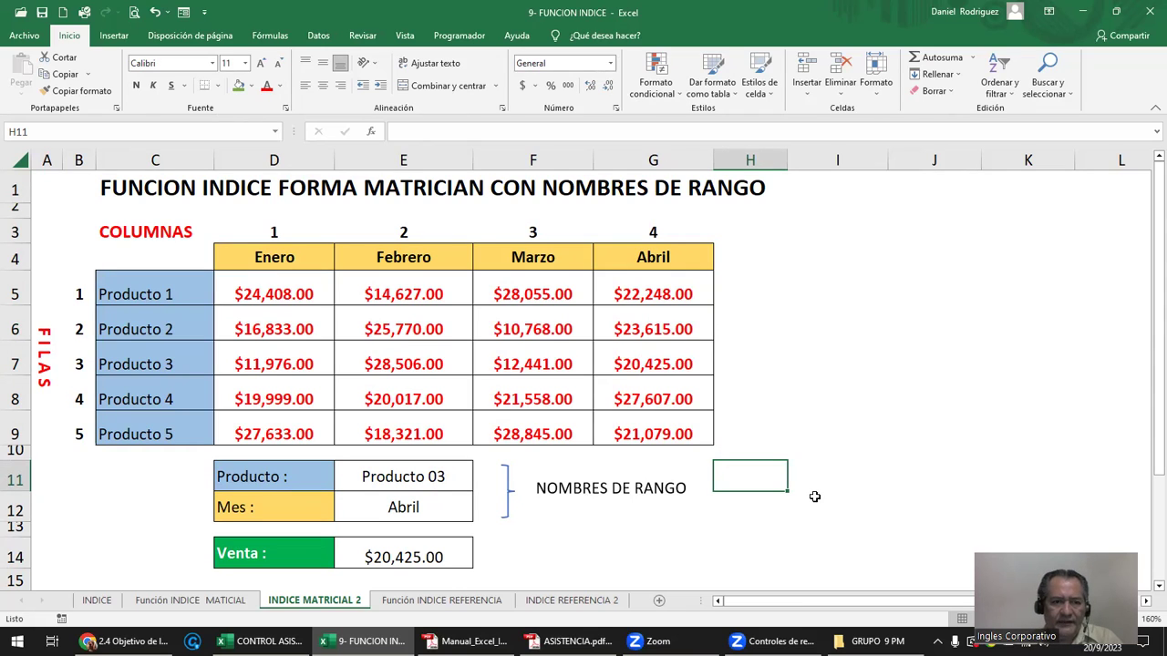
- Type the note F3C into cell H11 next to the NOMBRES DE RANGO label
text(F)
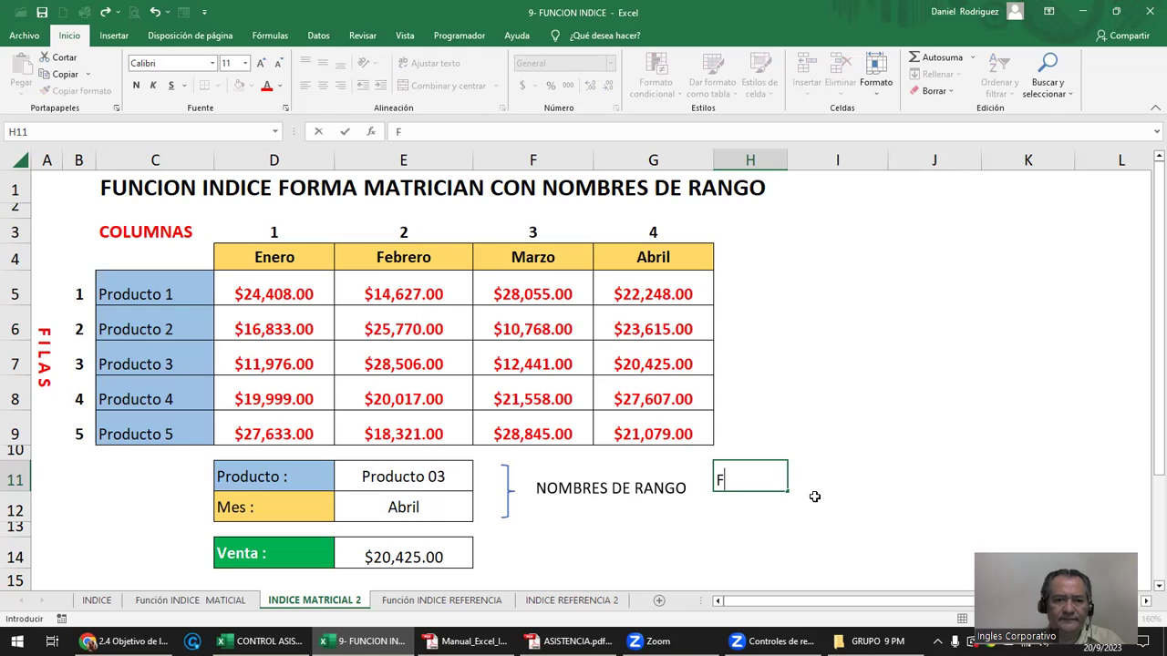
text(3C4)
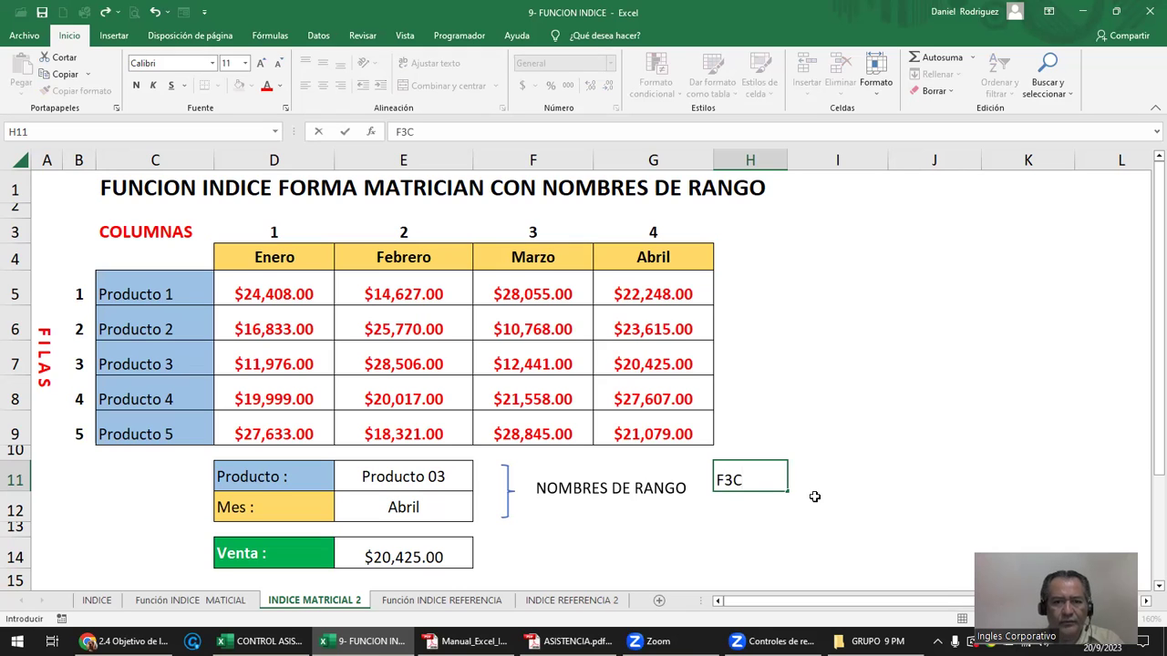
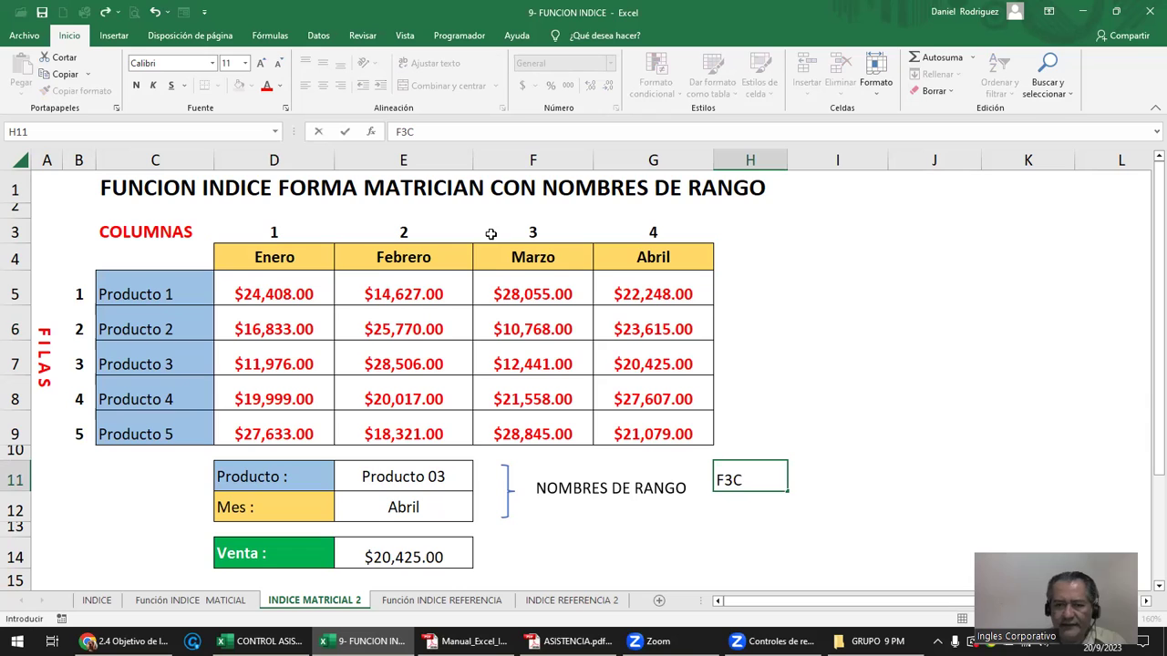
- Confirm the F3C4 label in H11 and check the Venta row value
key(Return)
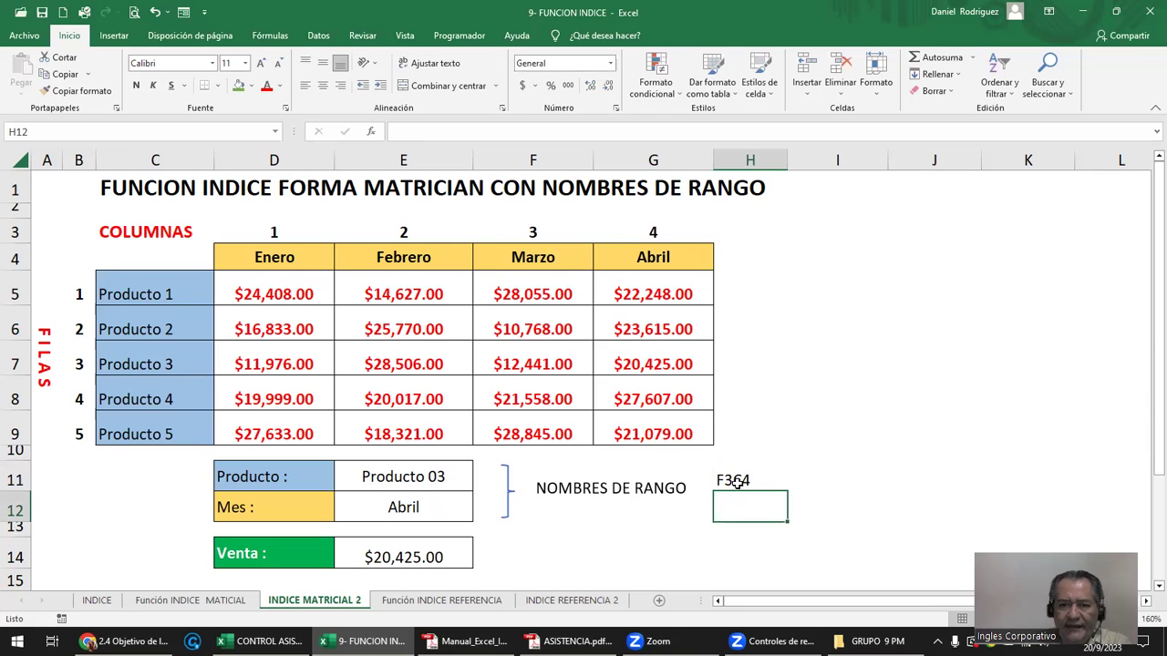
click(737, 481)
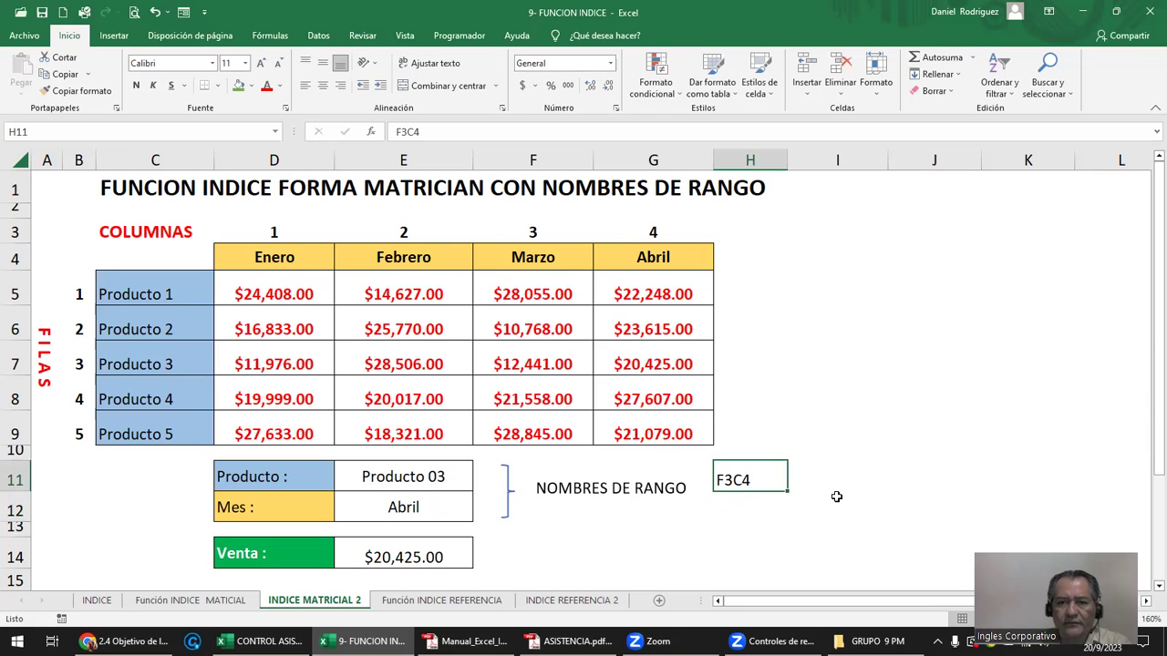
click(782, 516)
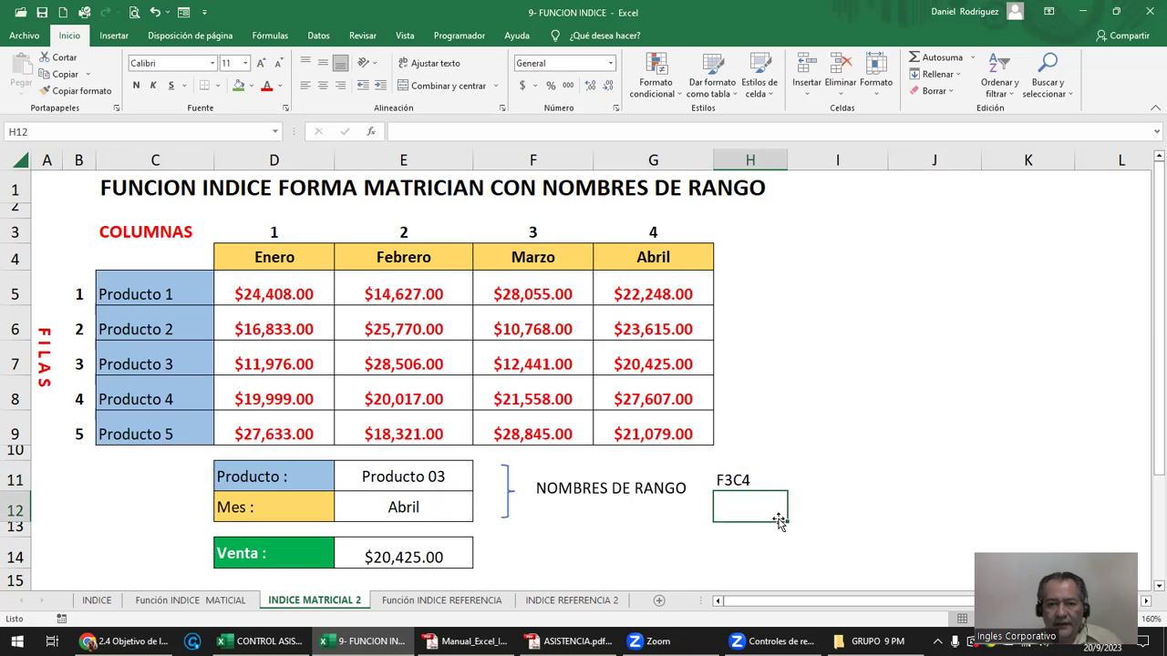
click(821, 477)
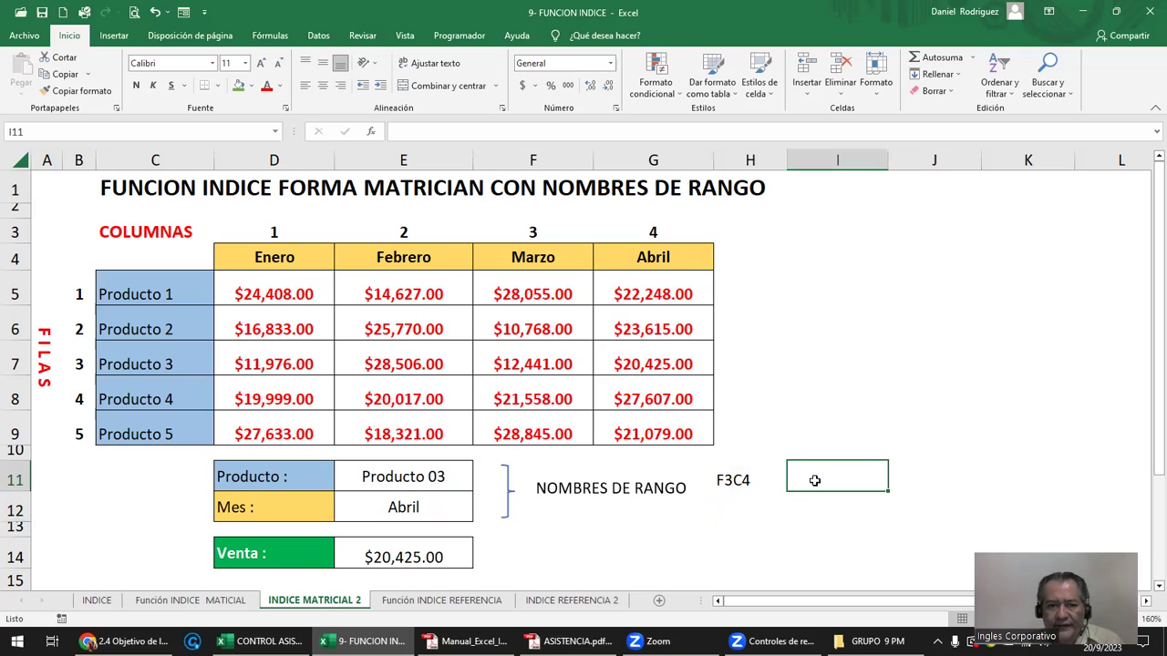
click(734, 545)
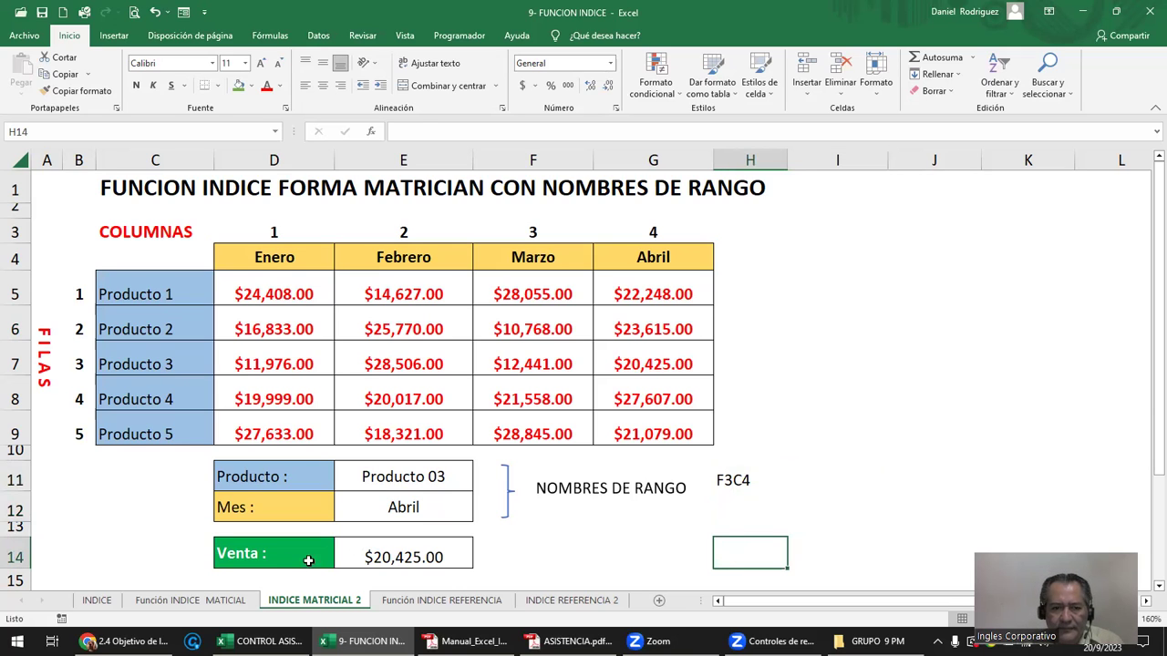
drag(255, 552, 722, 549)
- Enter =INDICE(D5:G9;3;4) in H14, returning 20425
click(738, 546)
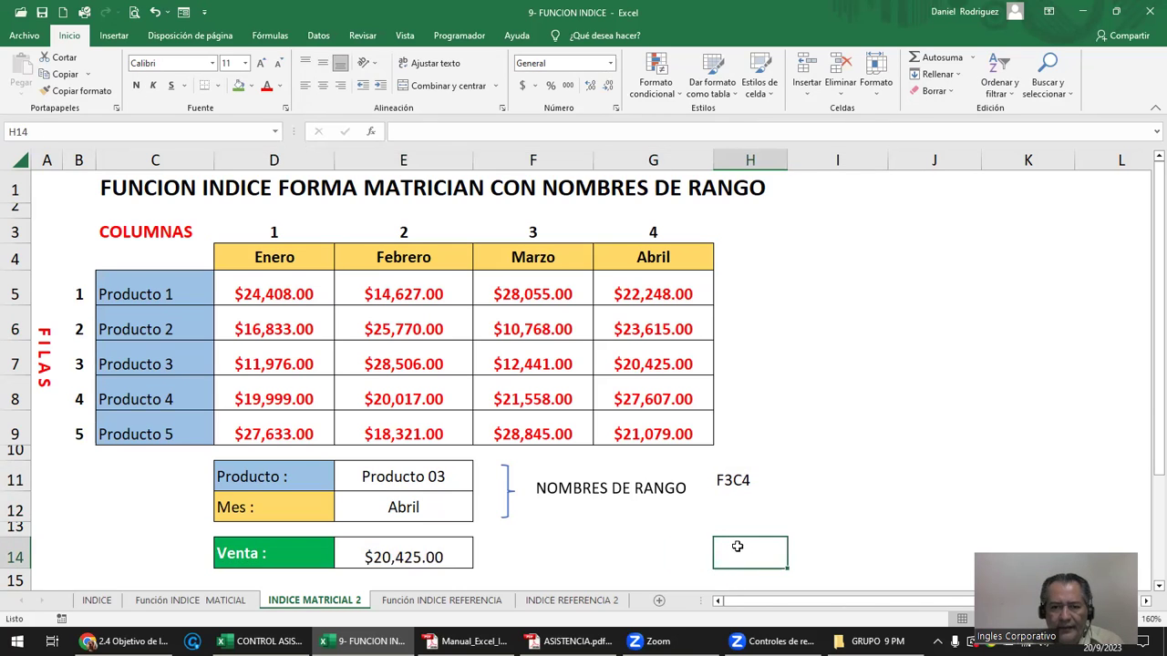
text(=INDICE()
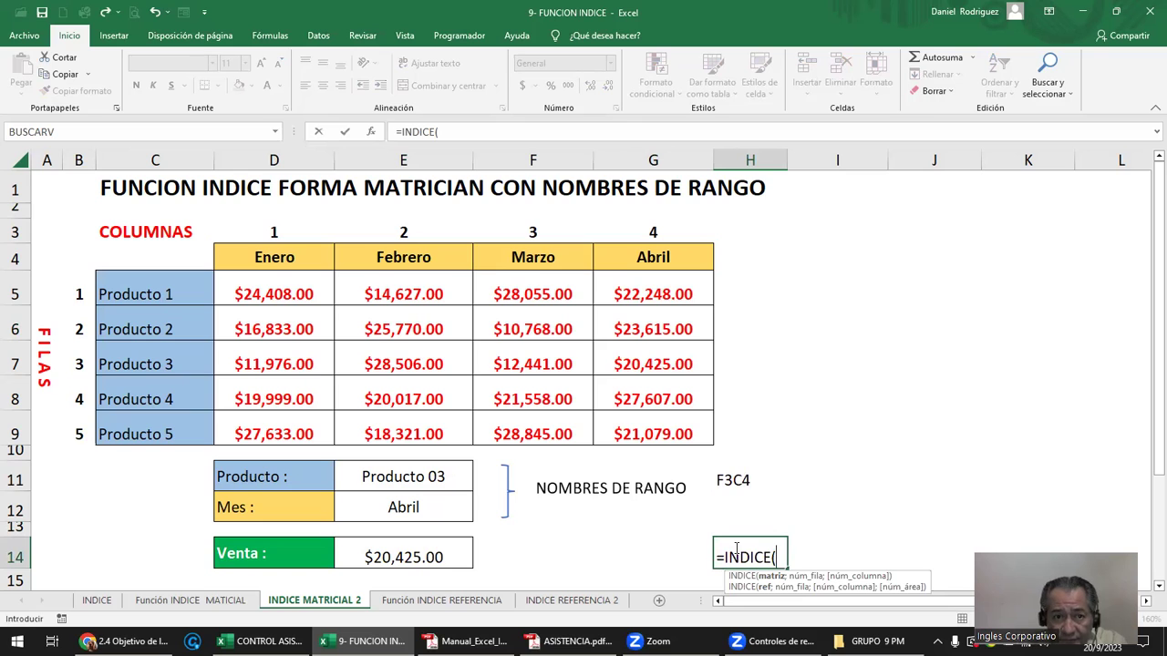
drag(264, 290, 633, 422)
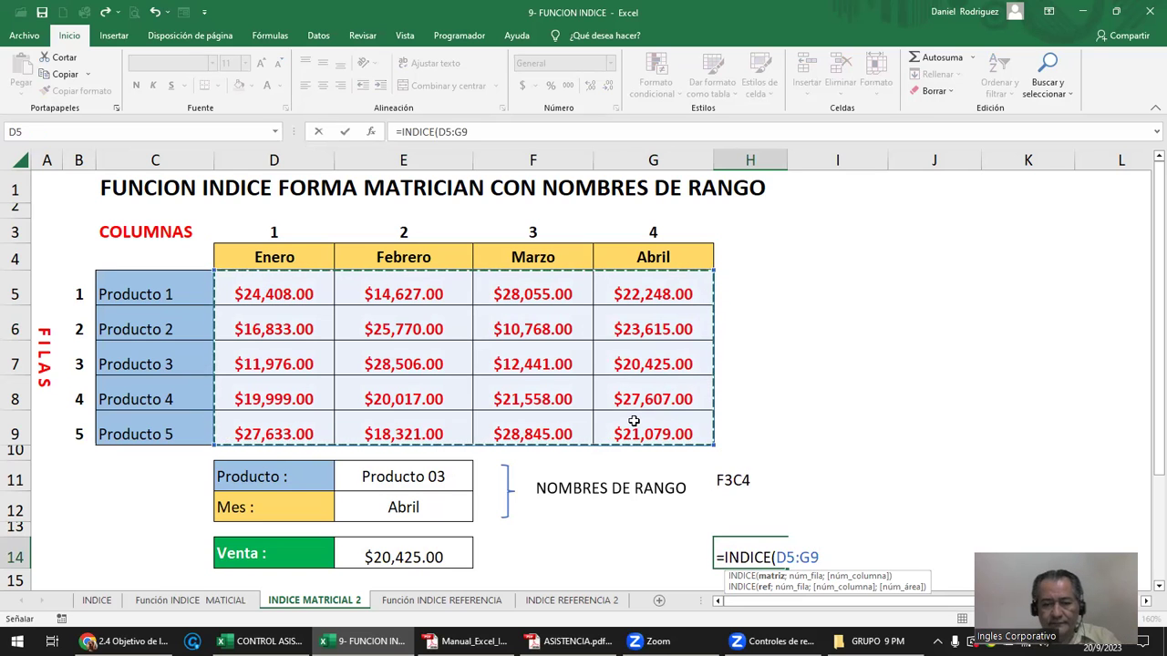
text(;)
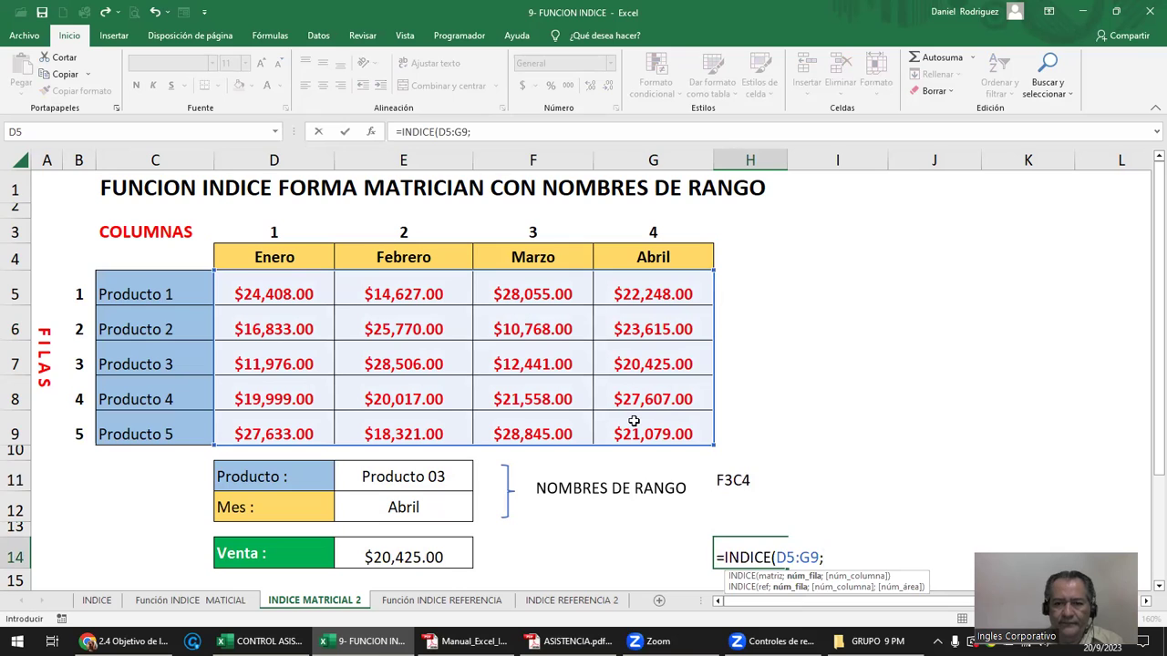
text(3;)
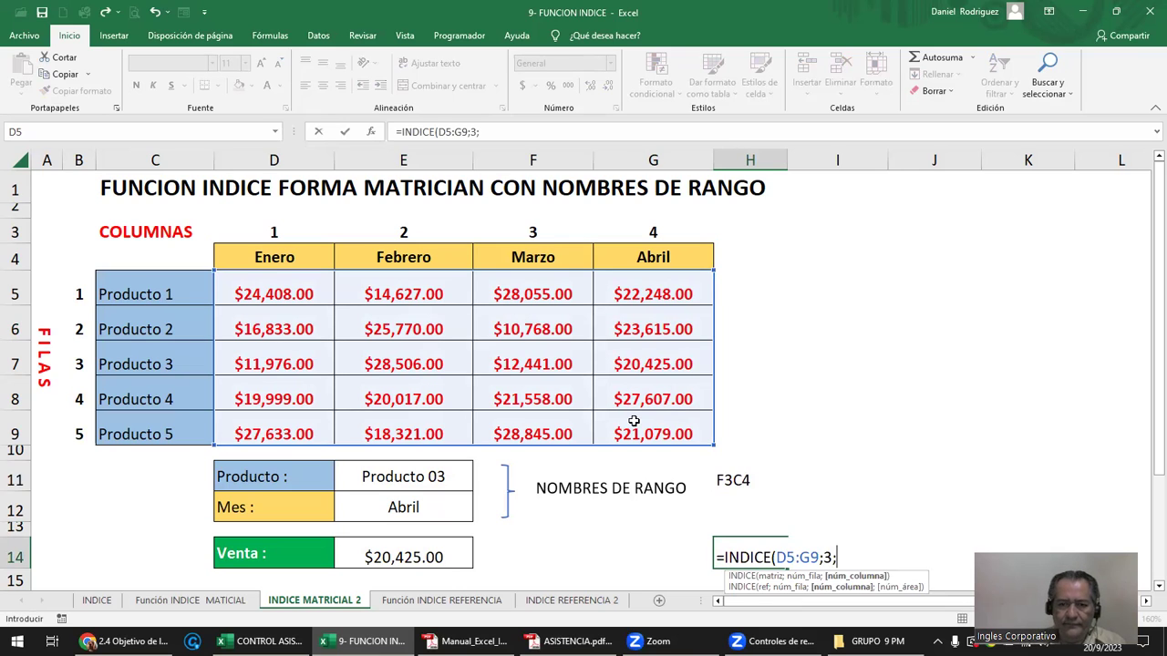
text(4)
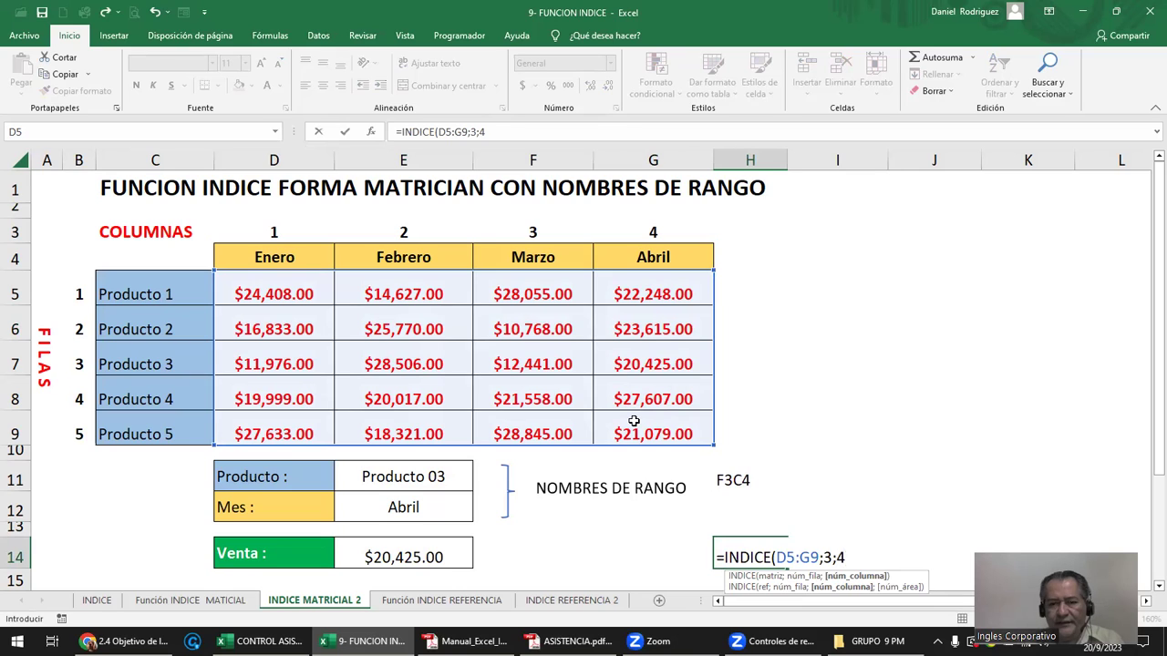
text())
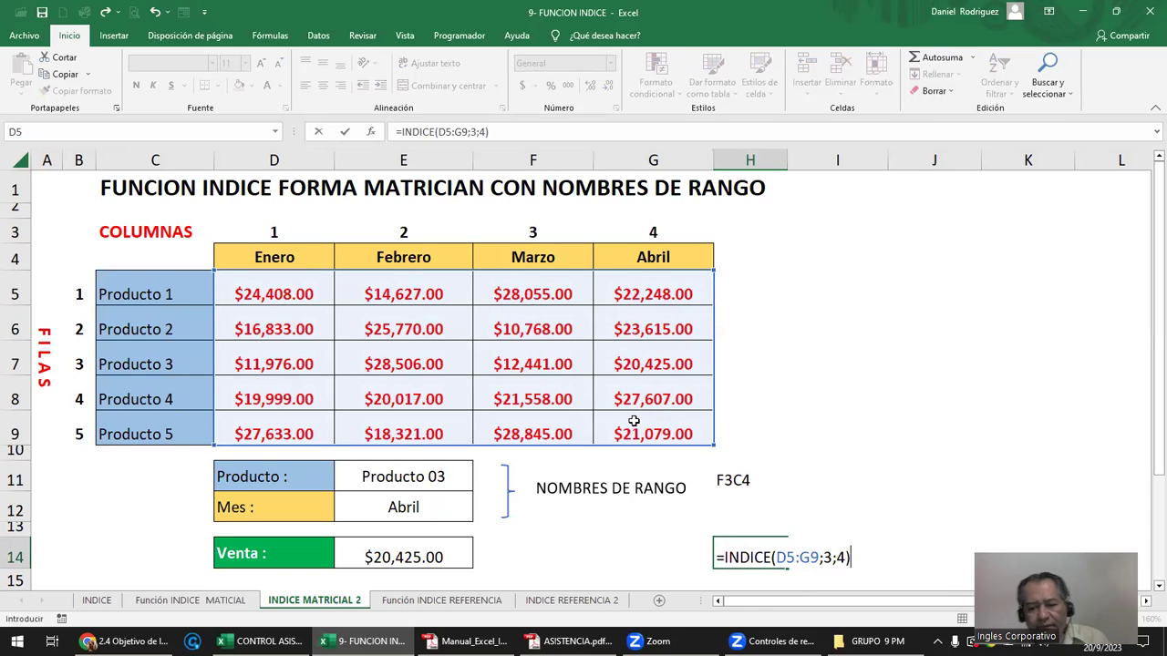
key(Return)
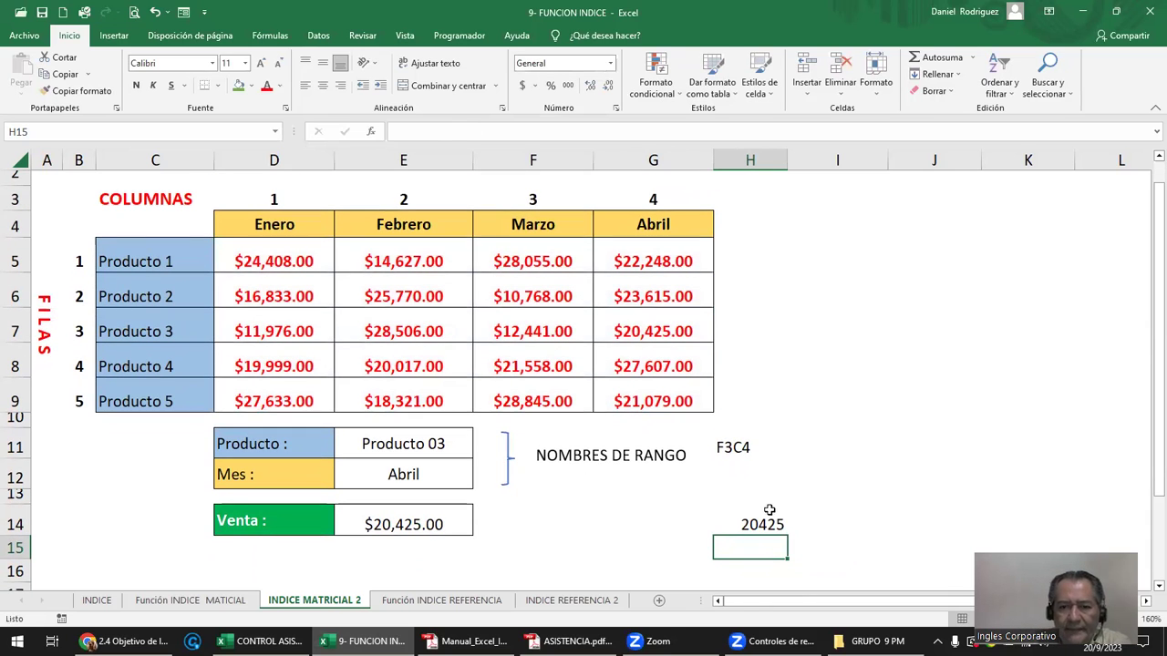
- Format H14 as Moneda currency and widen column H to fit the amount
click(758, 522)
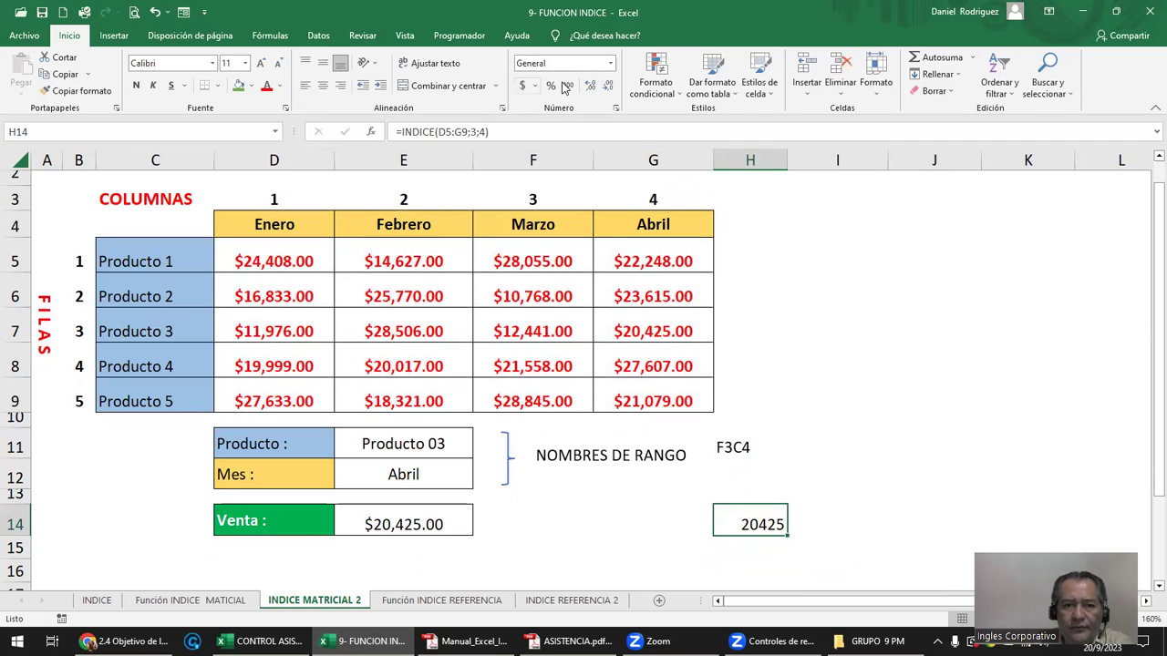
click(610, 63)
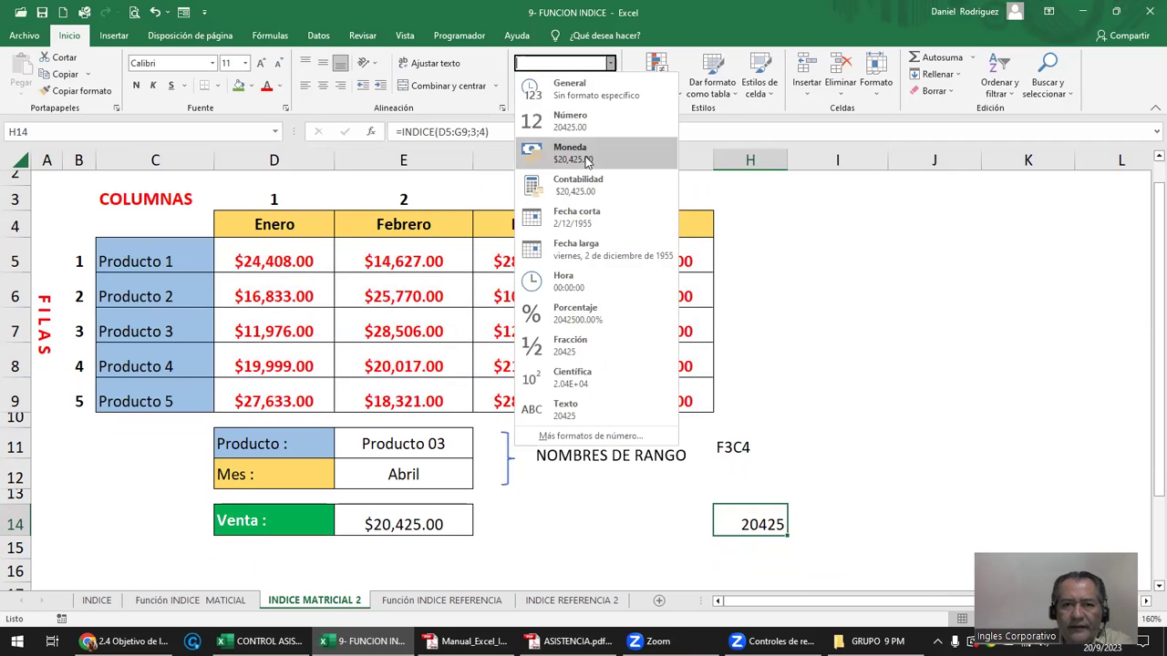
click(588, 157)
drag(791, 160, 807, 160)
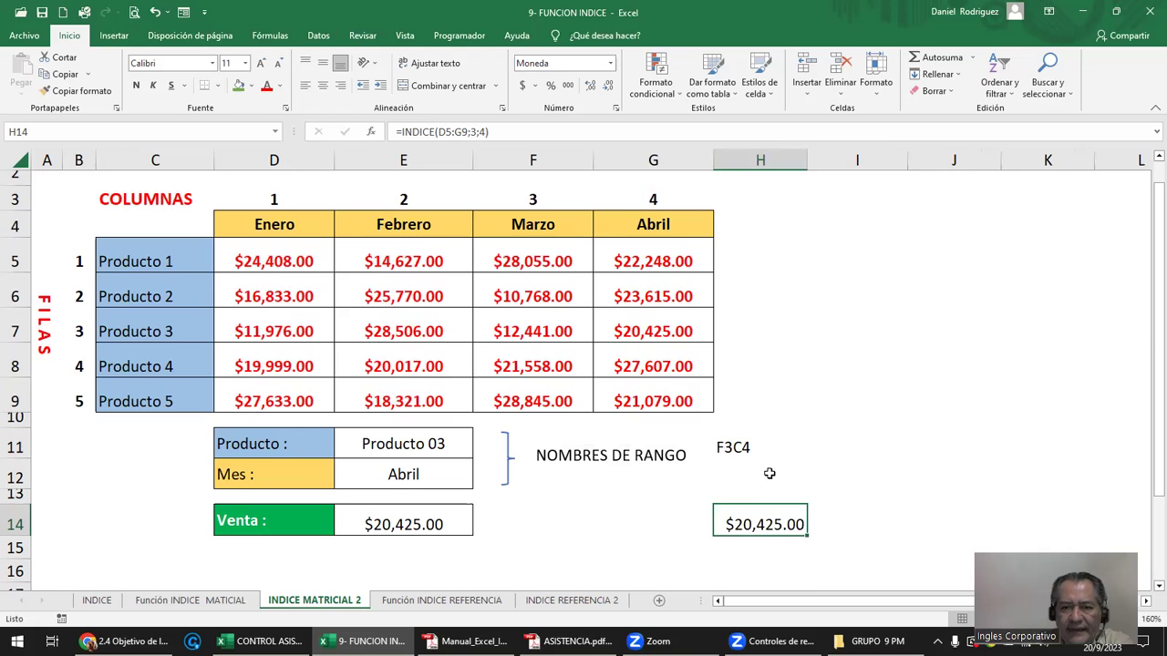
- Give H11:H14 a thick outside border and centre its contents
drag(766, 448, 775, 520)
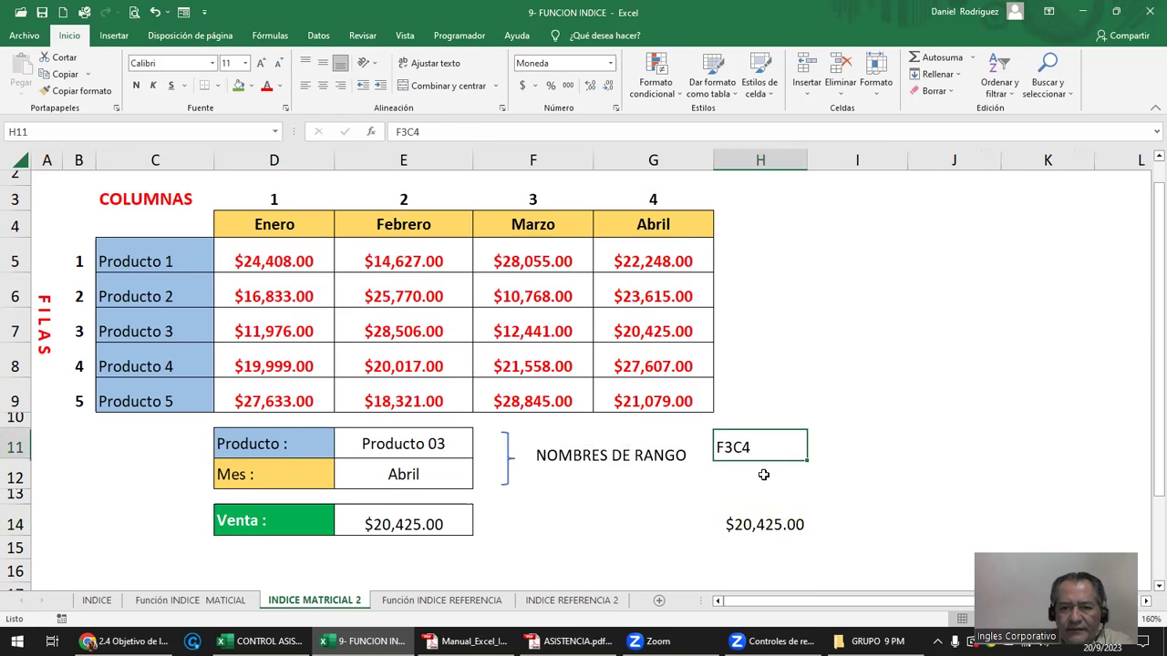
click(218, 86)
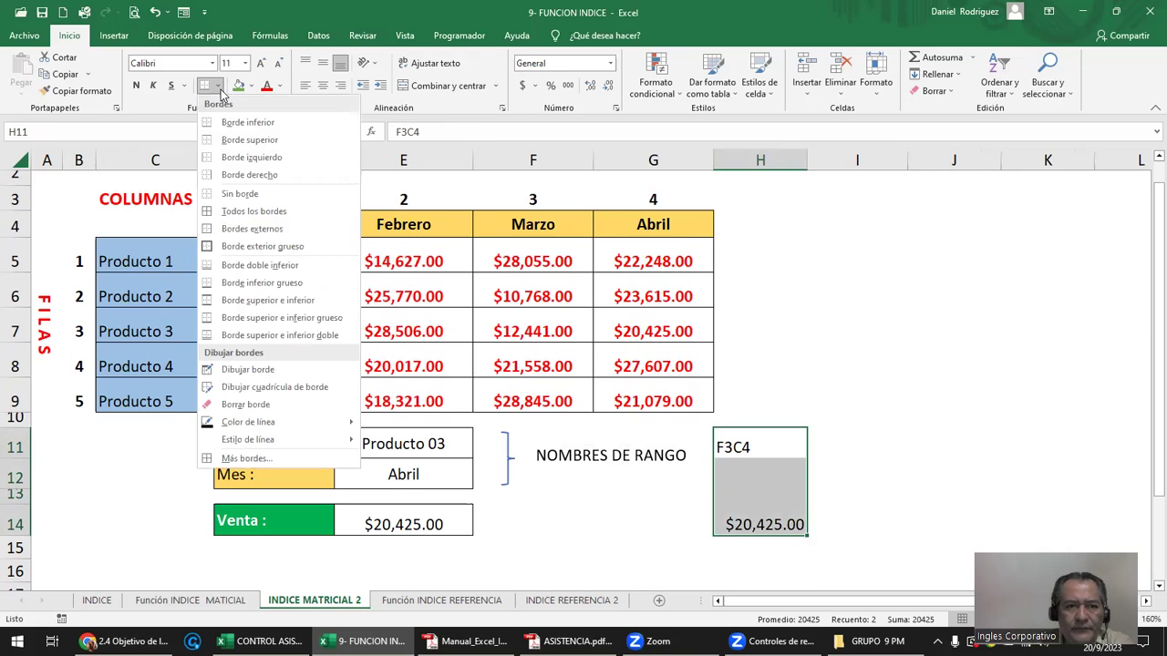
click(290, 248)
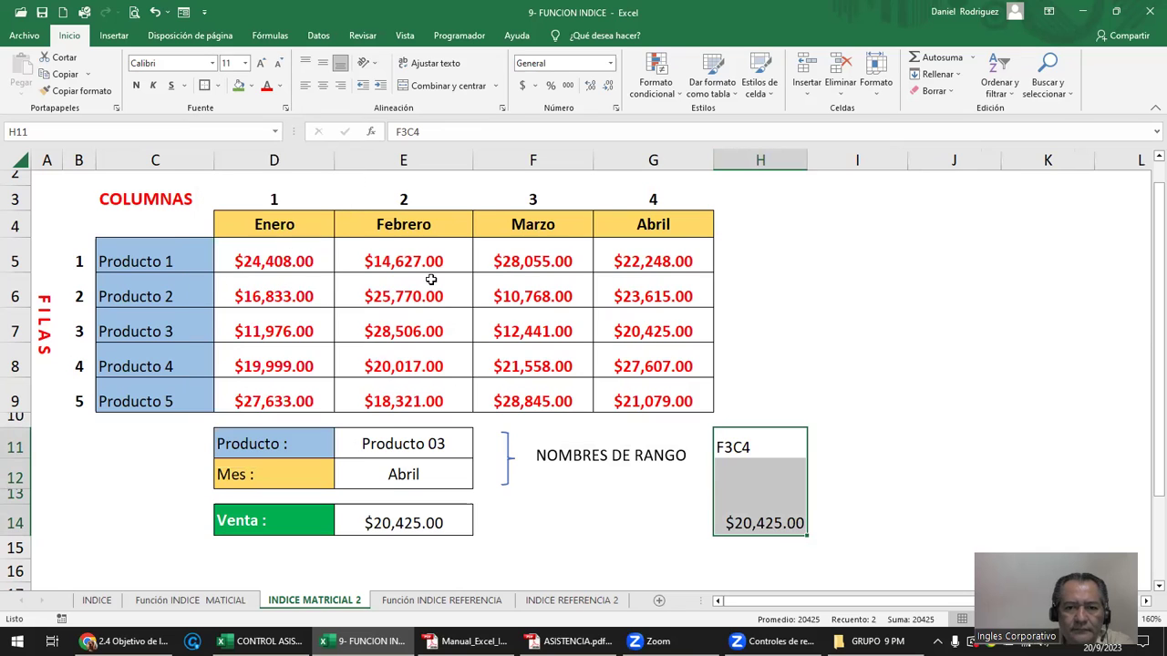
click(322, 85)
double_click(773, 522)
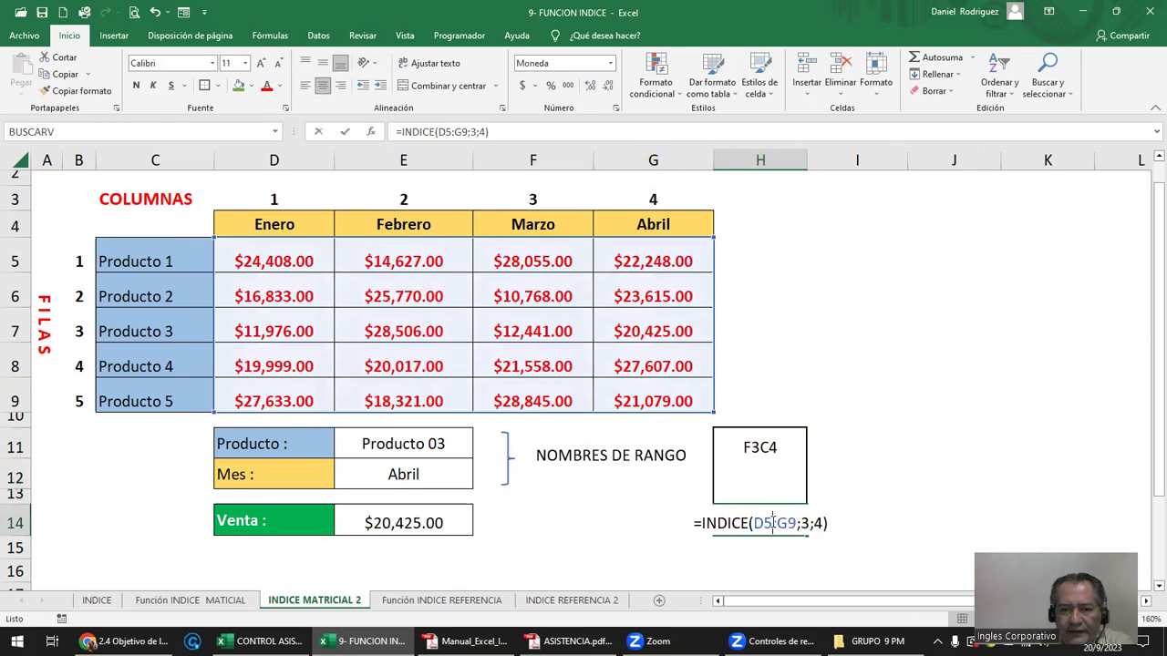
key(Escape)
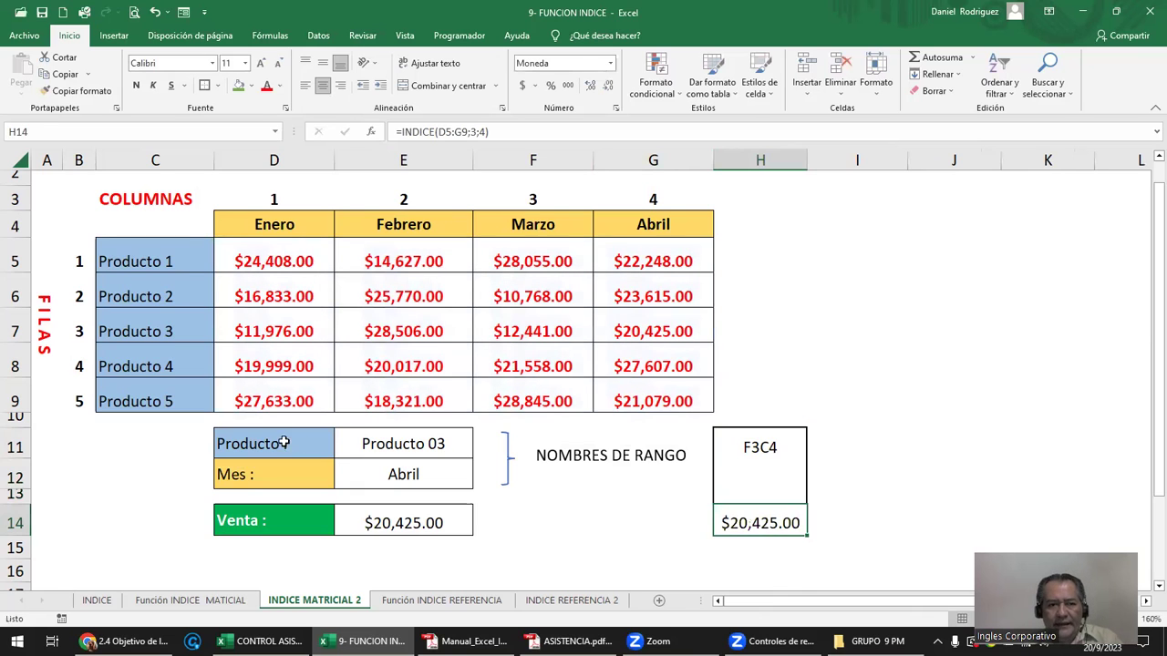
- Delete the Venta formula from E14, leaving the cell empty
drag(284, 442, 436, 518)
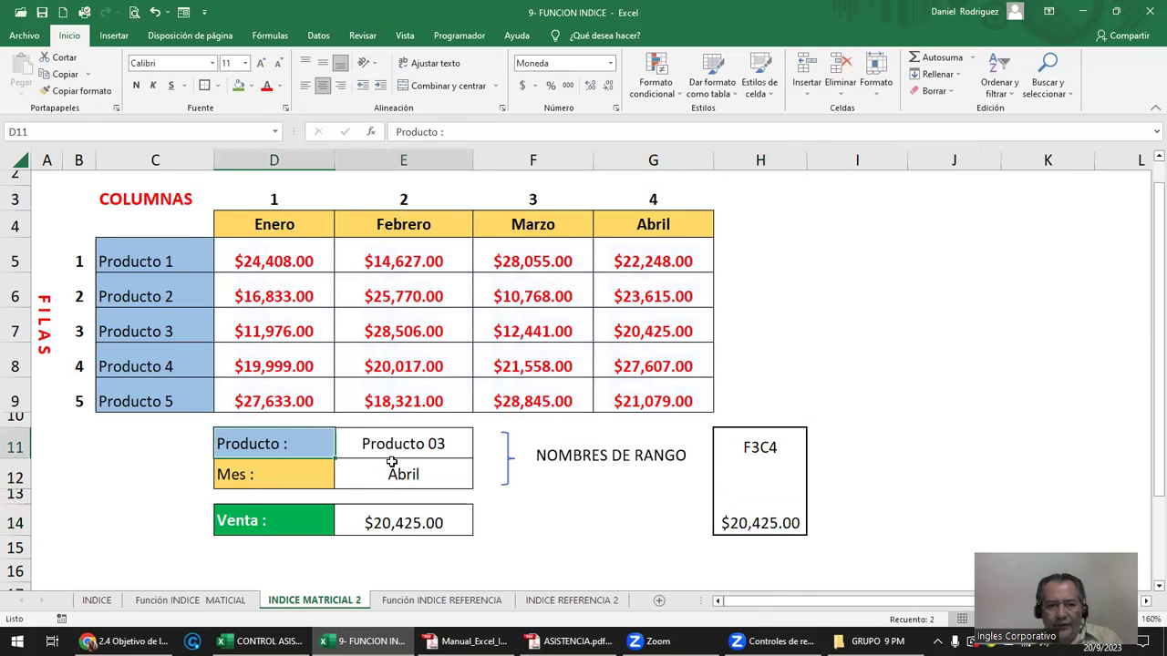
double_click(436, 519)
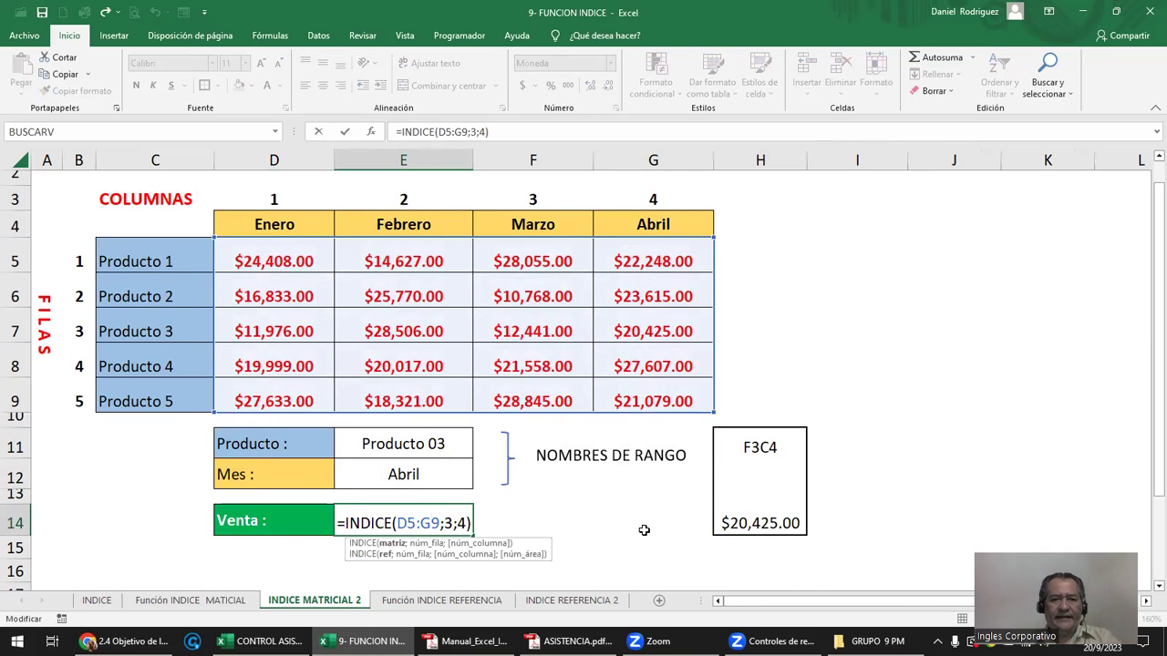
key(Return)
click(459, 526)
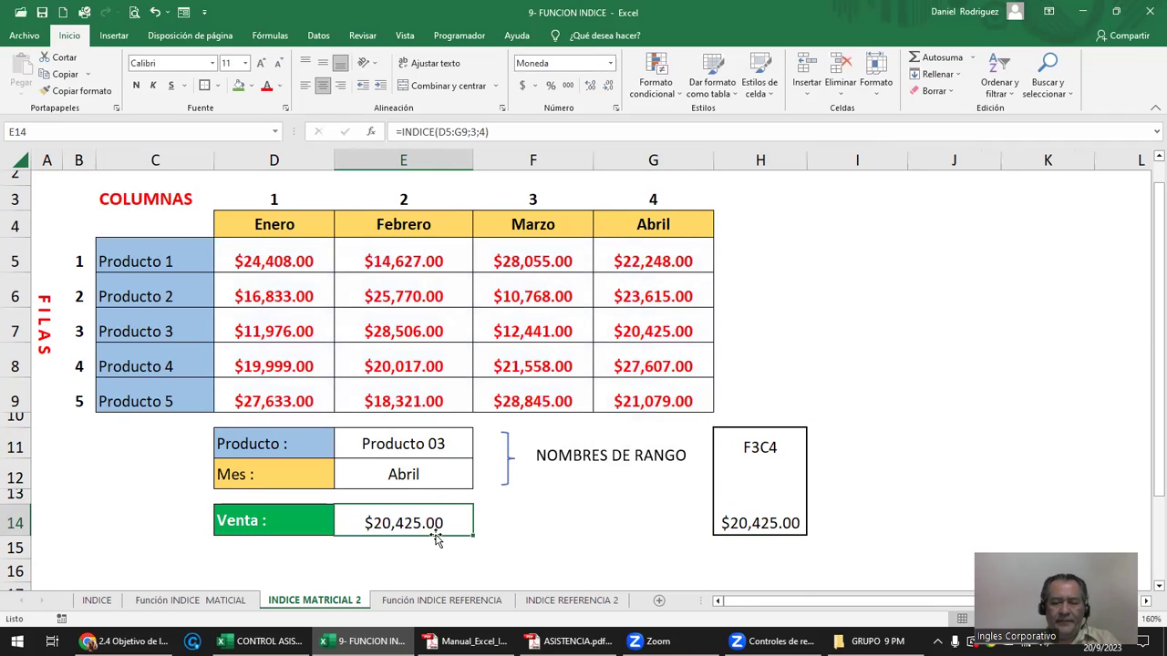
key(Delete)
drag(788, 440, 791, 521)
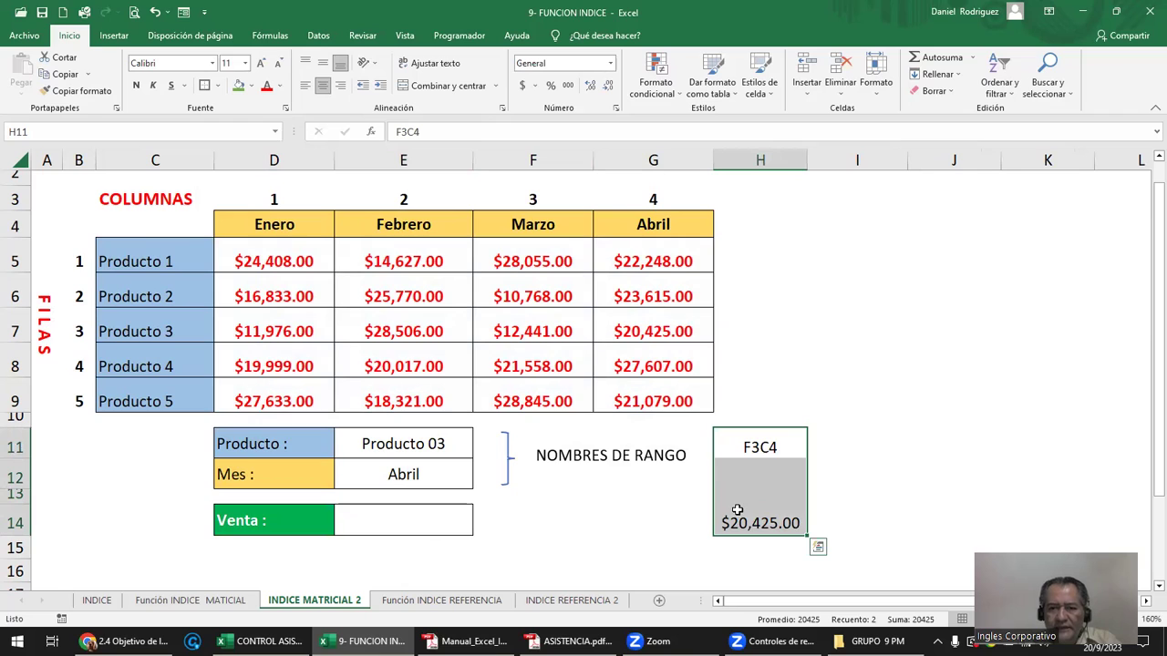
drag(409, 448, 424, 469)
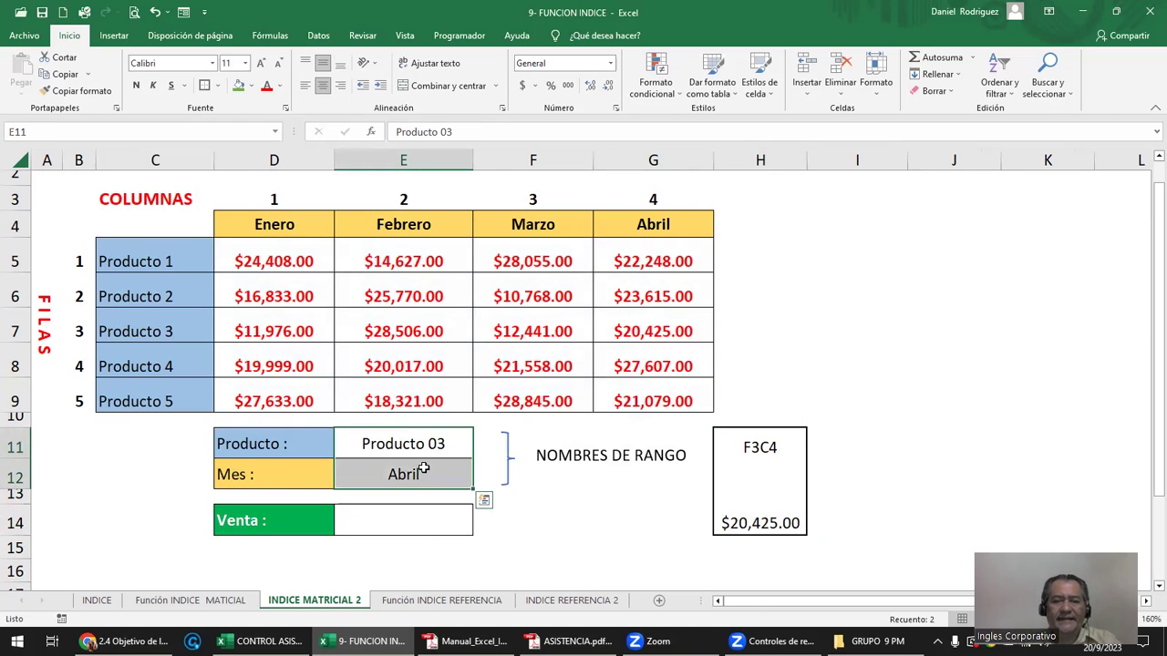
- Select the sales table C4:G9 with its month headers to review it
scroll(428, 467, up, 1)
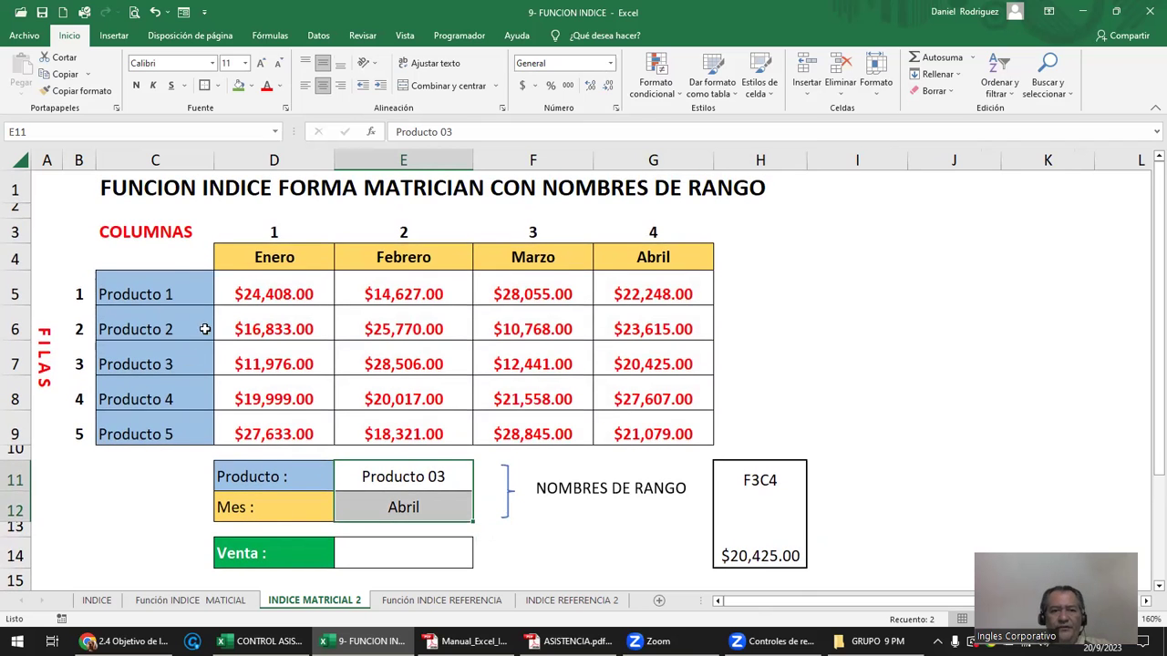
drag(228, 261, 638, 479)
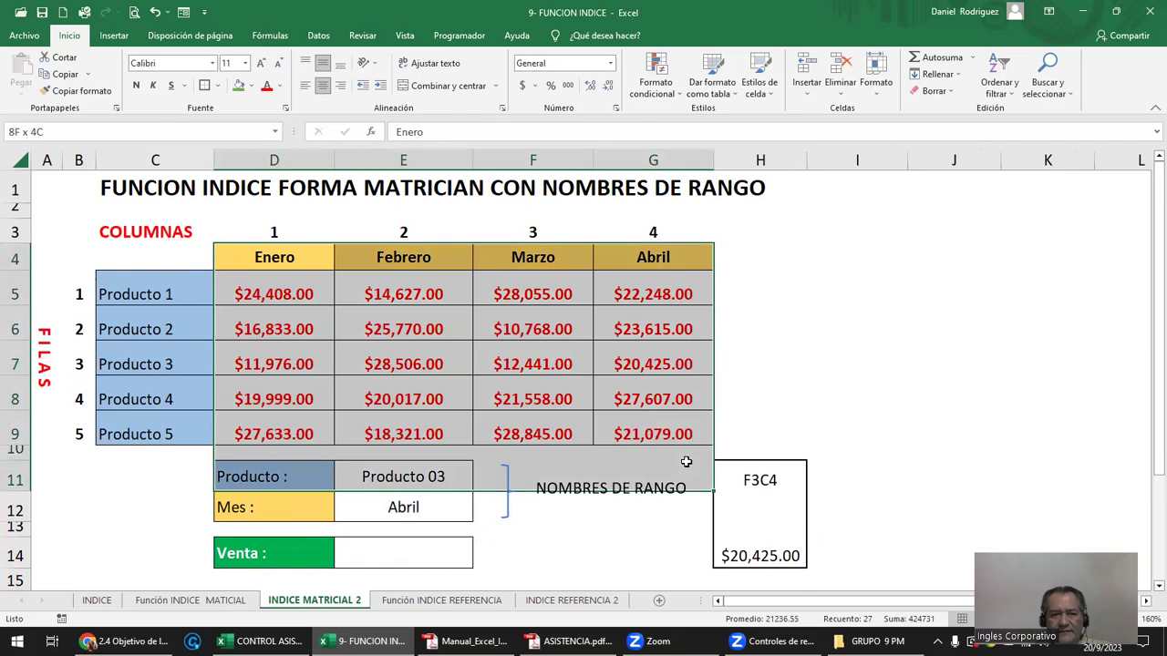
click(156, 260)
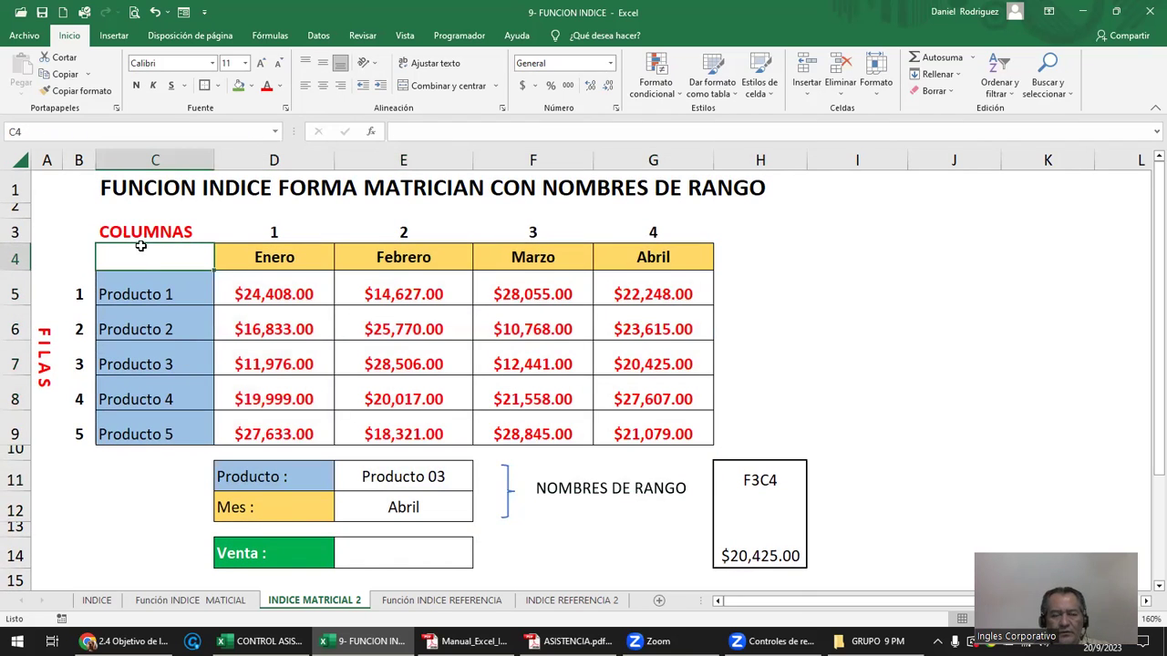
drag(128, 253, 638, 420)
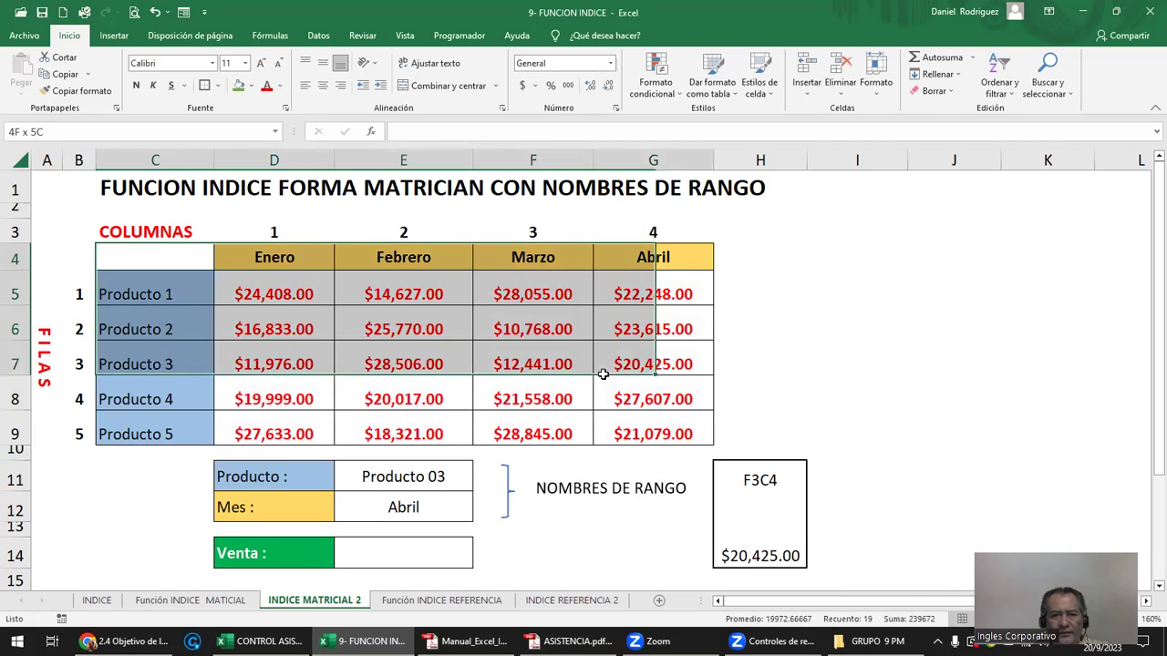
click(638, 420)
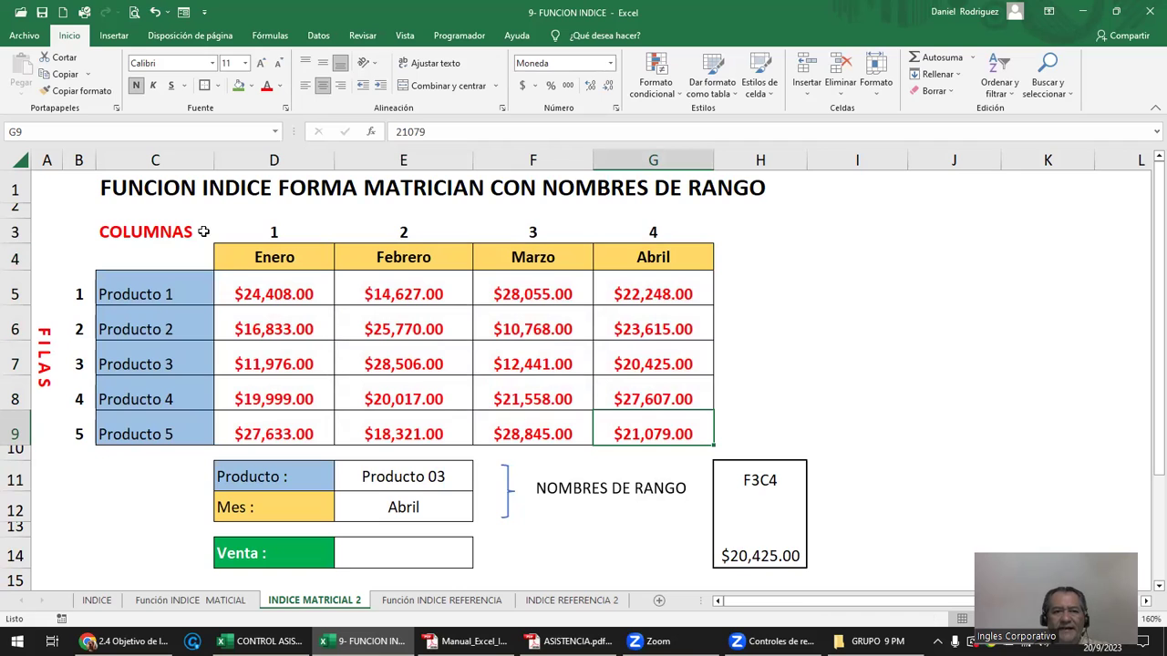
- Change MATRICIAN to MATRICIAL in the C1 sheet title
click(154, 192)
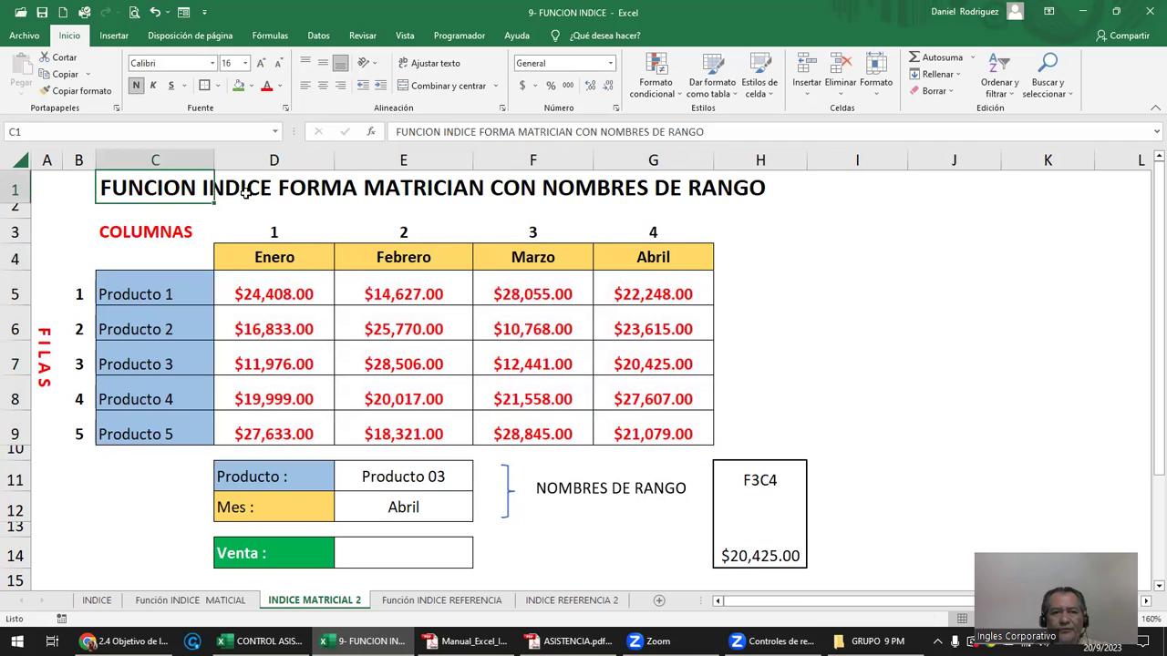
double_click(391, 187)
click(472, 188)
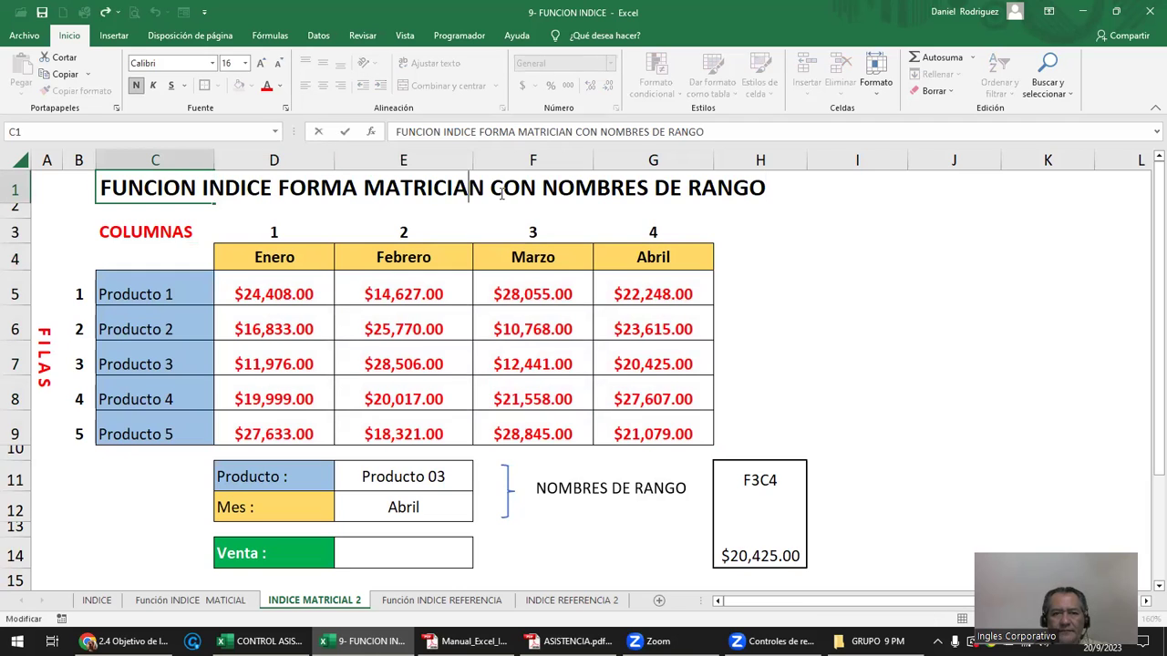
key(BackSpace)
text(L)
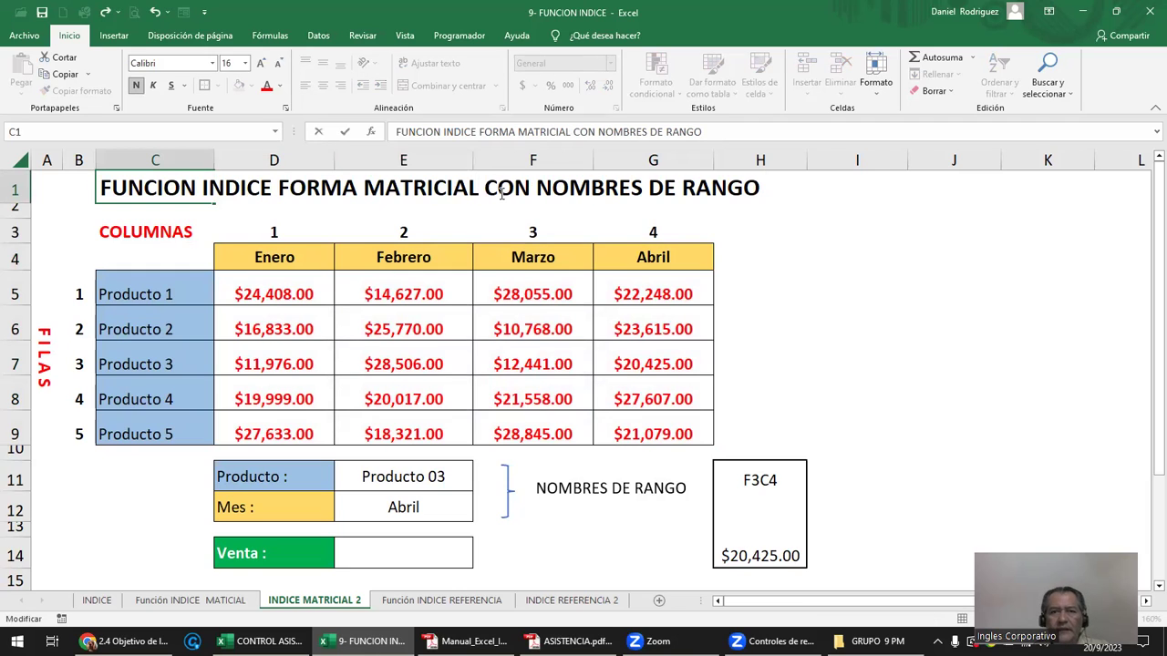
drag(538, 187, 794, 187)
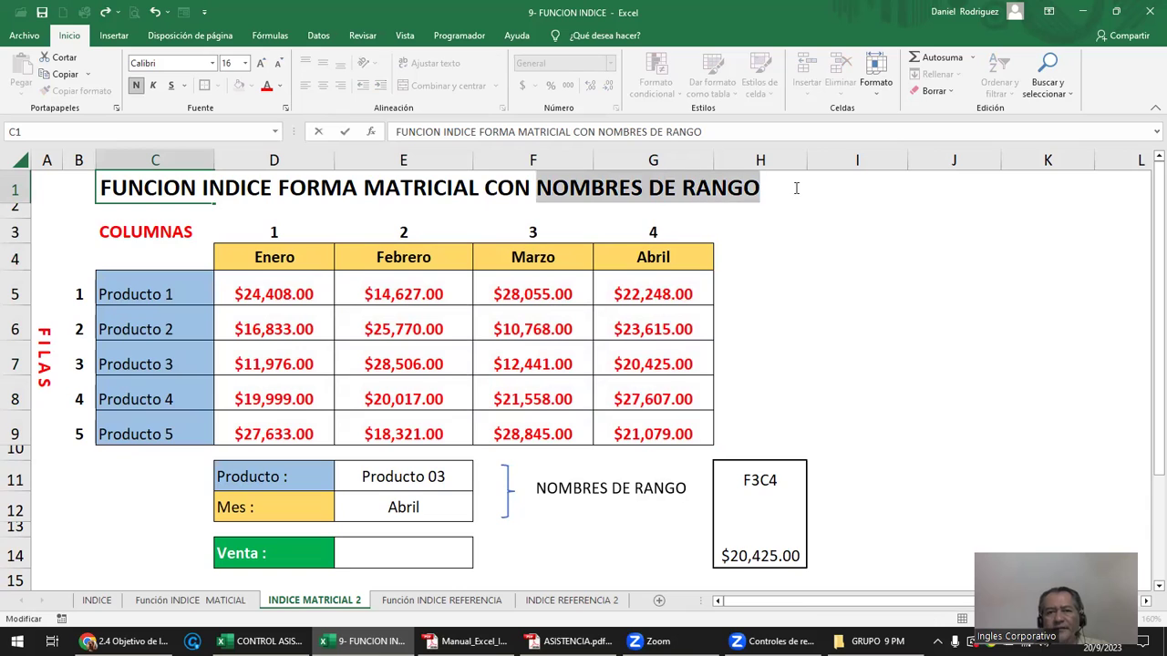
key(Return)
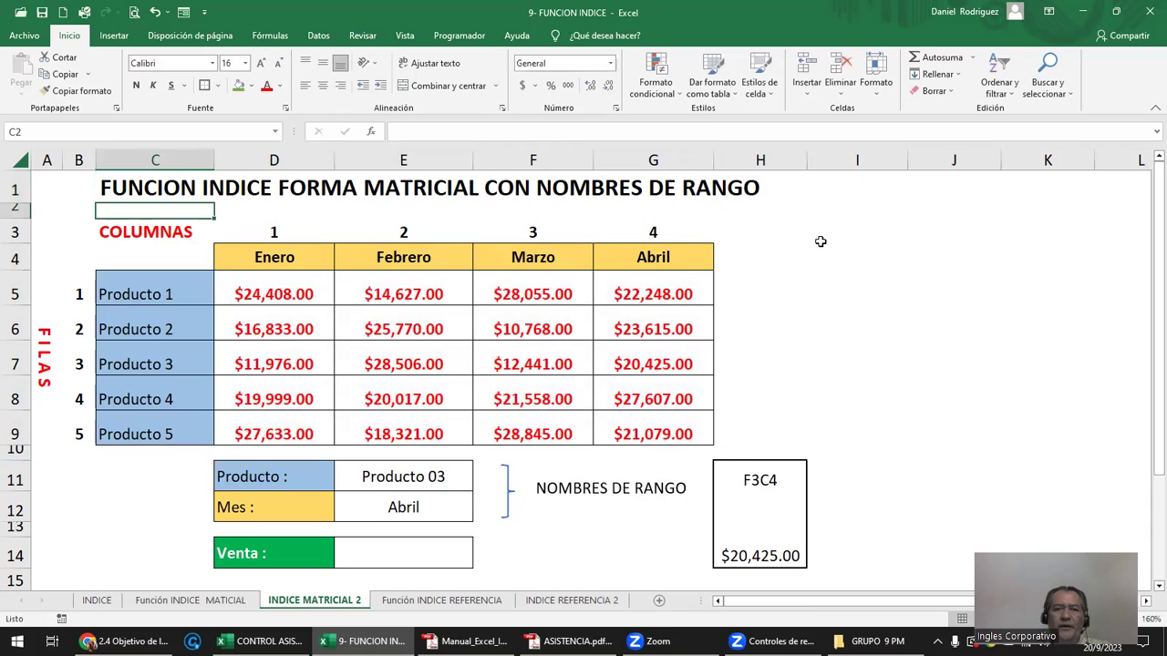
- Review the INDICE formula in H14 and its D5:G9 range
click(389, 490)
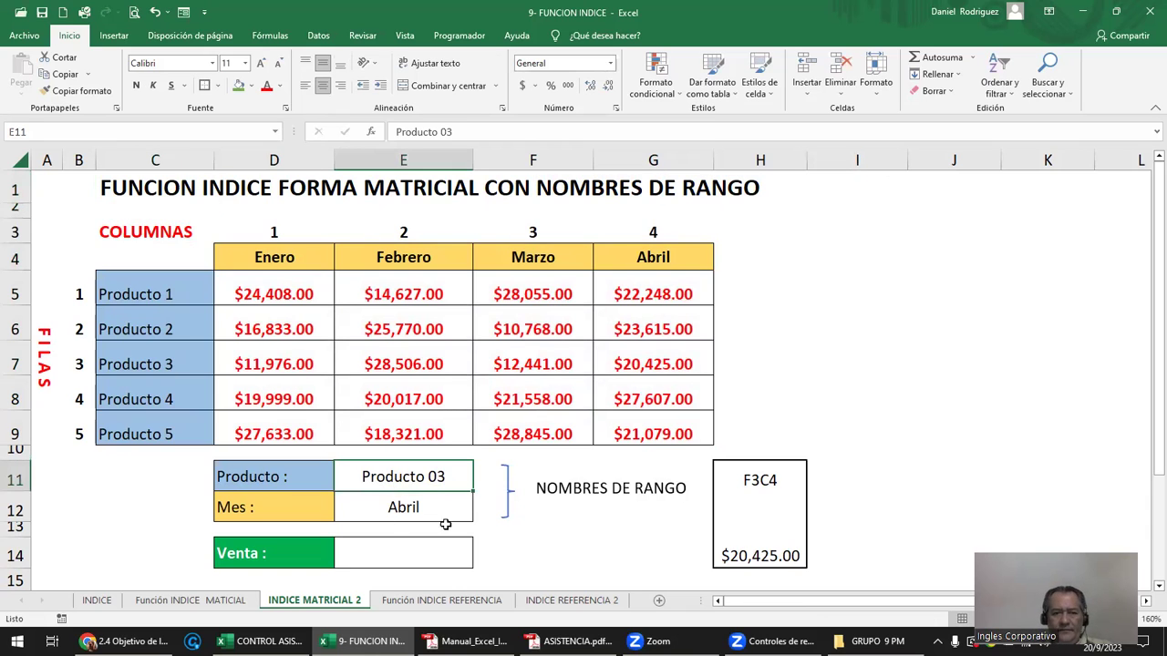
click(799, 558)
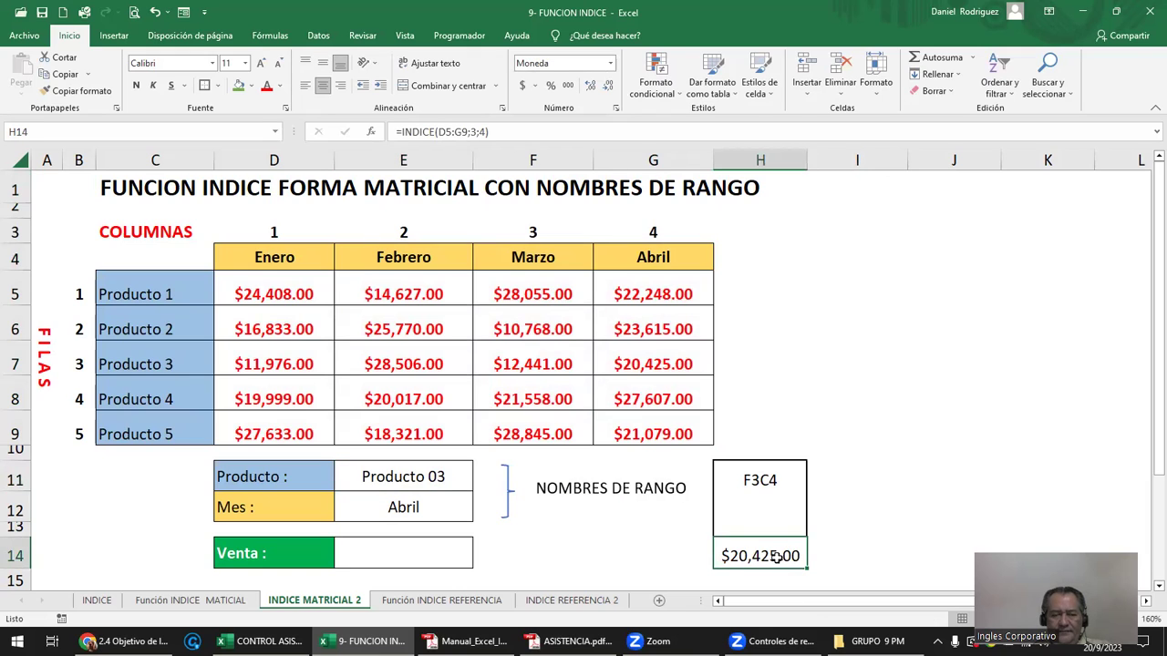
click(401, 553)
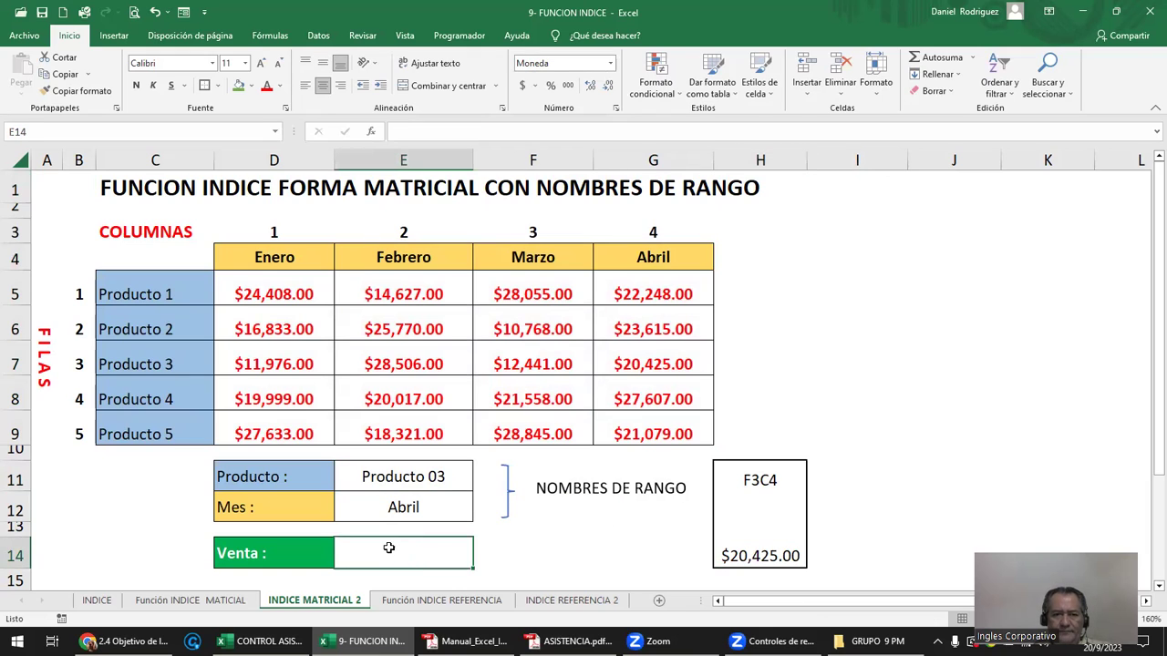
click(768, 555)
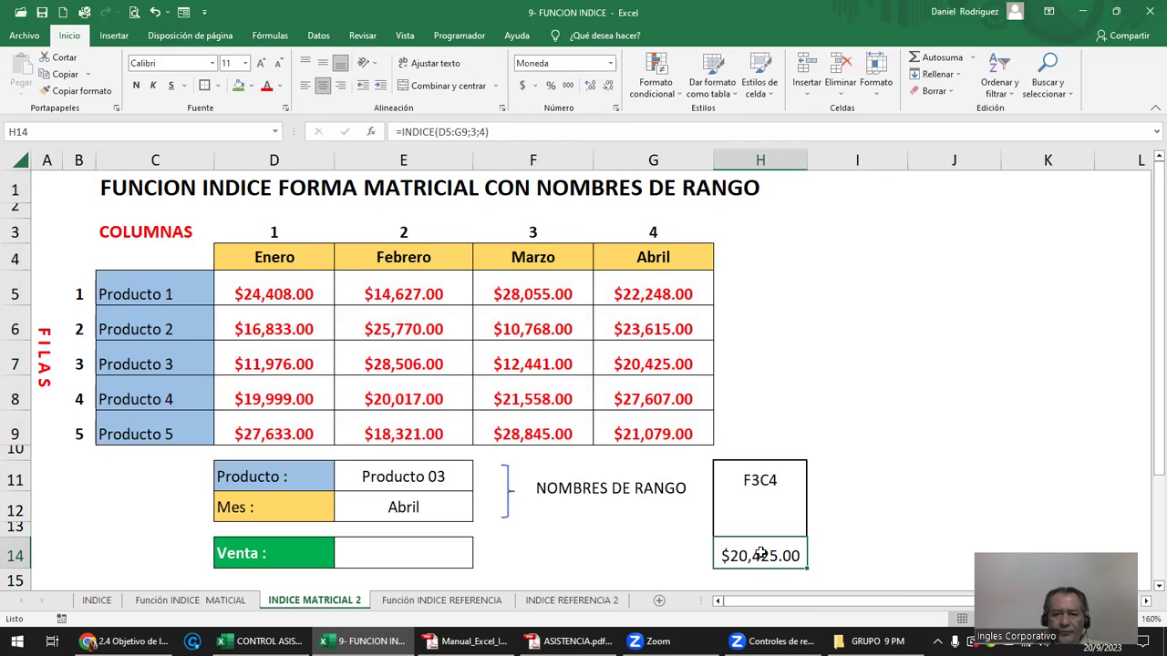
double_click(761, 554)
click(751, 480)
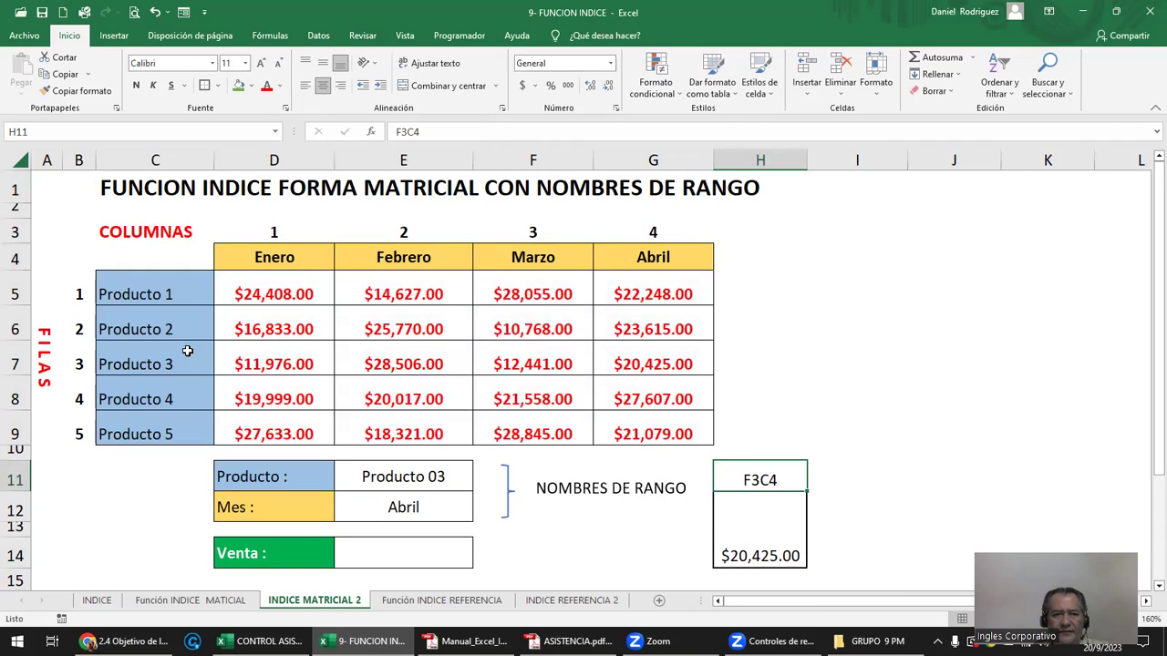
- Fill G7 and H14 with yellow to highlight the matching $20,425.00 sale
click(648, 364)
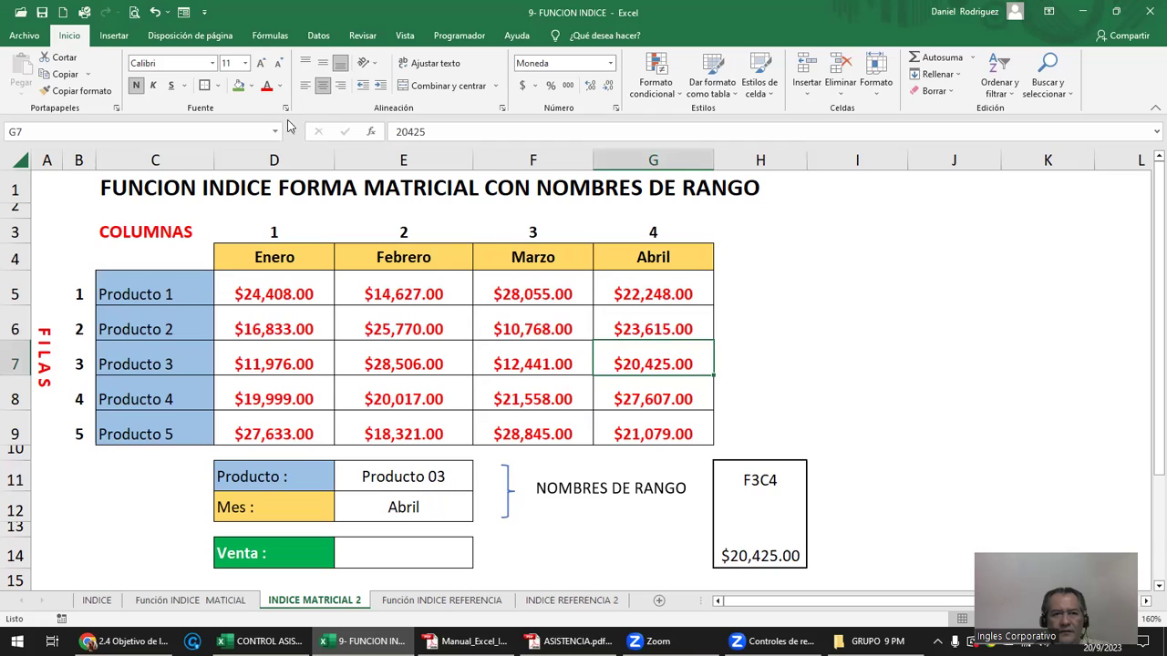
click(237, 85)
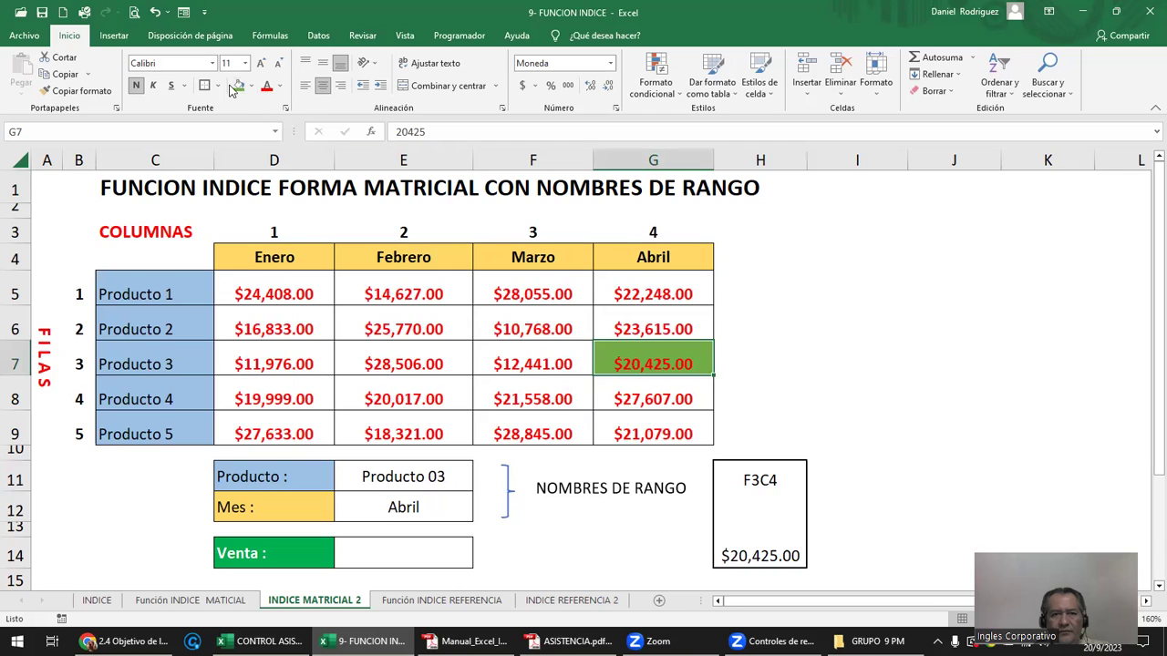
click(251, 86)
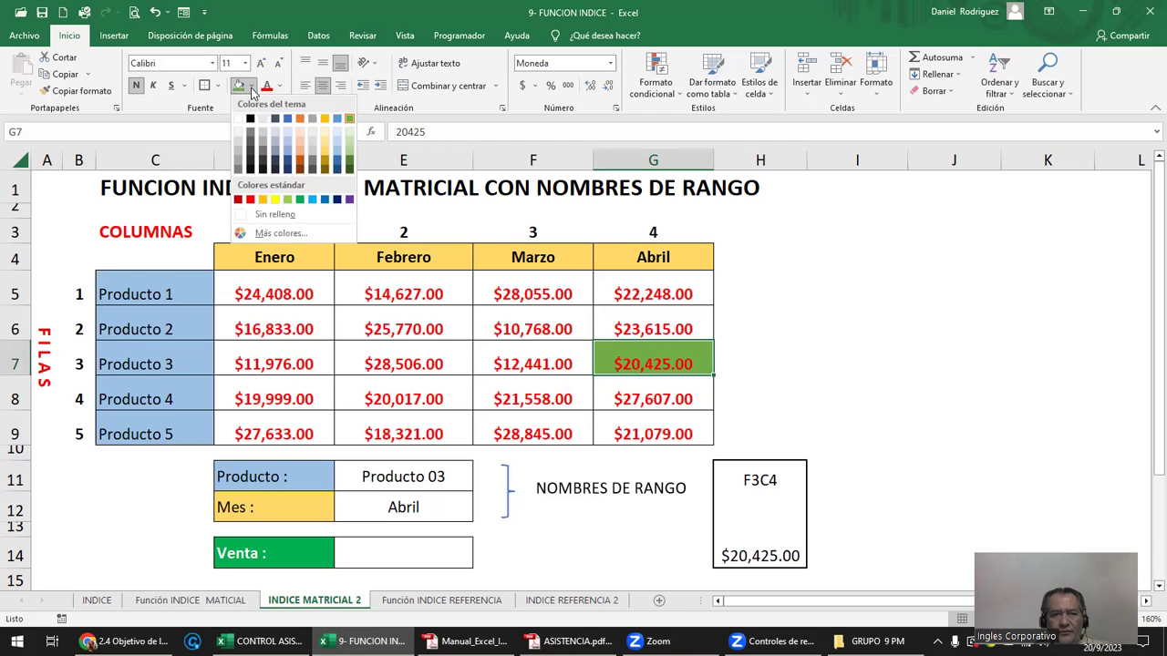
click(272, 198)
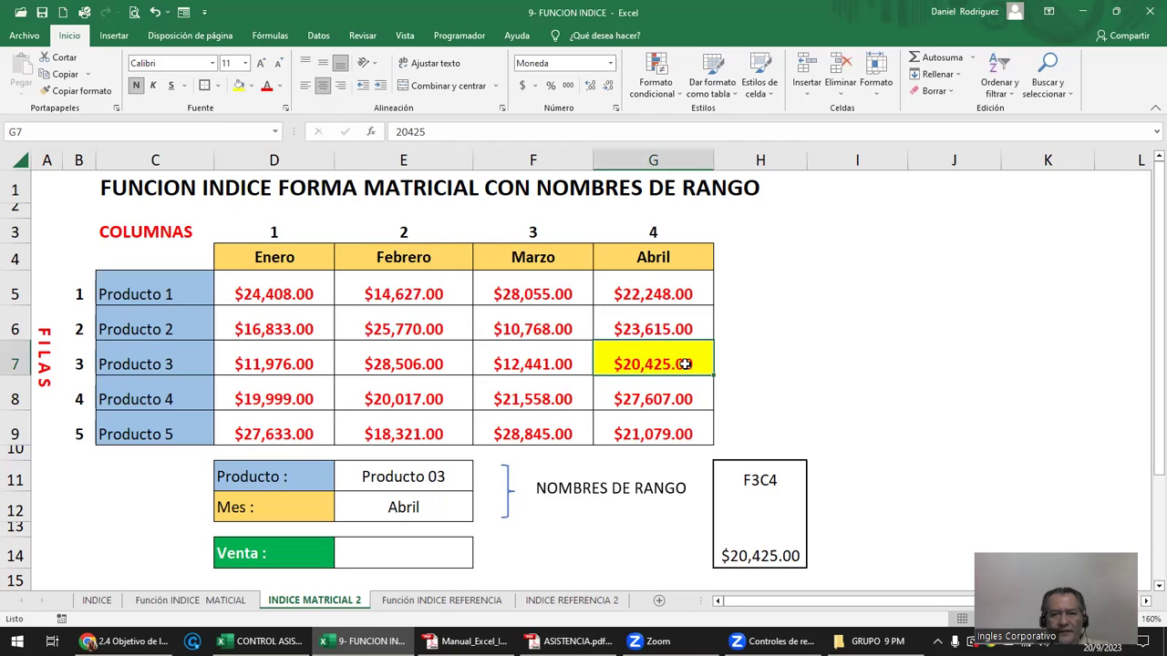
click(755, 547)
click(241, 88)
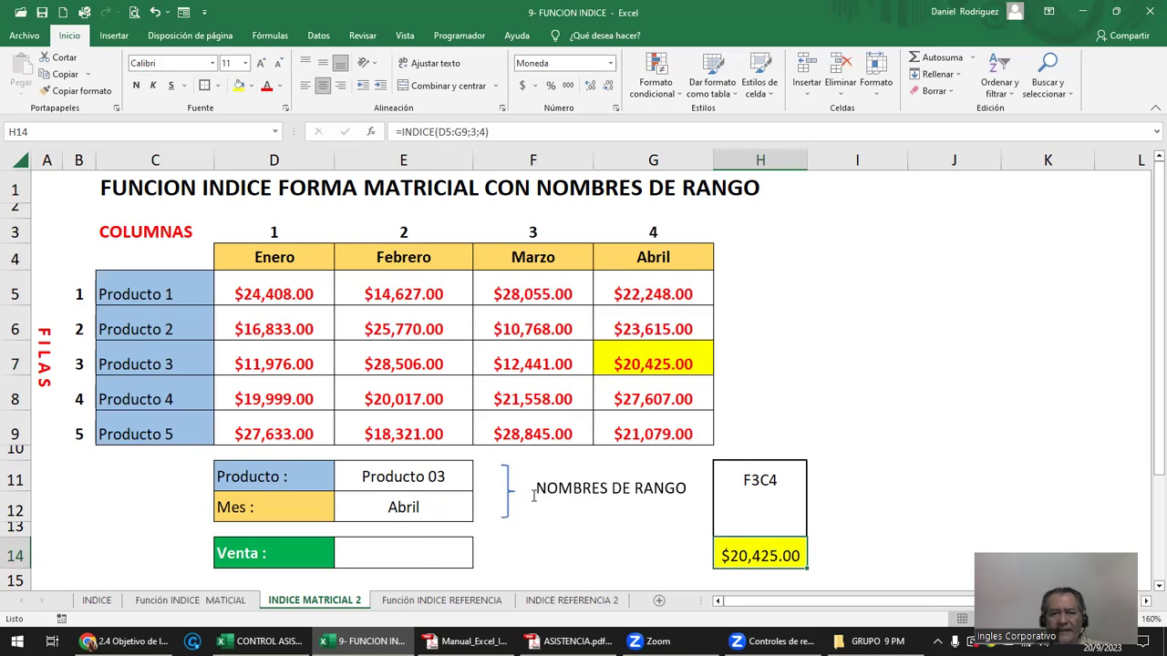
- Remove the spaces from the product labels so C5:C9 read Producto1 to Producto5
click(404, 468)
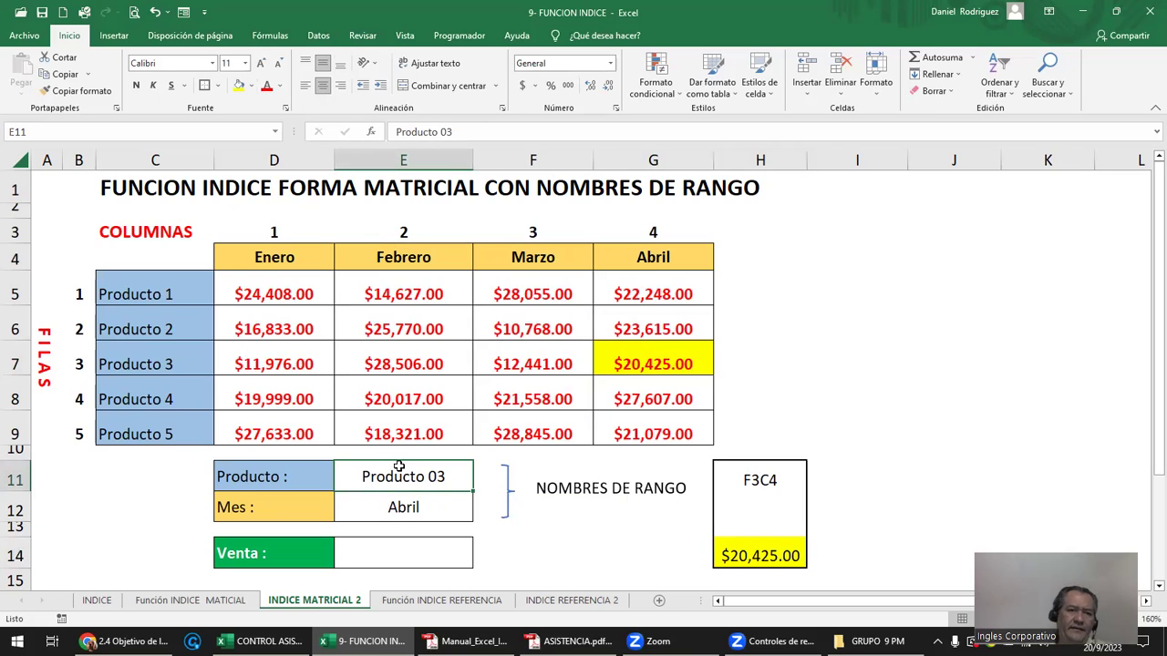
double_click(160, 296)
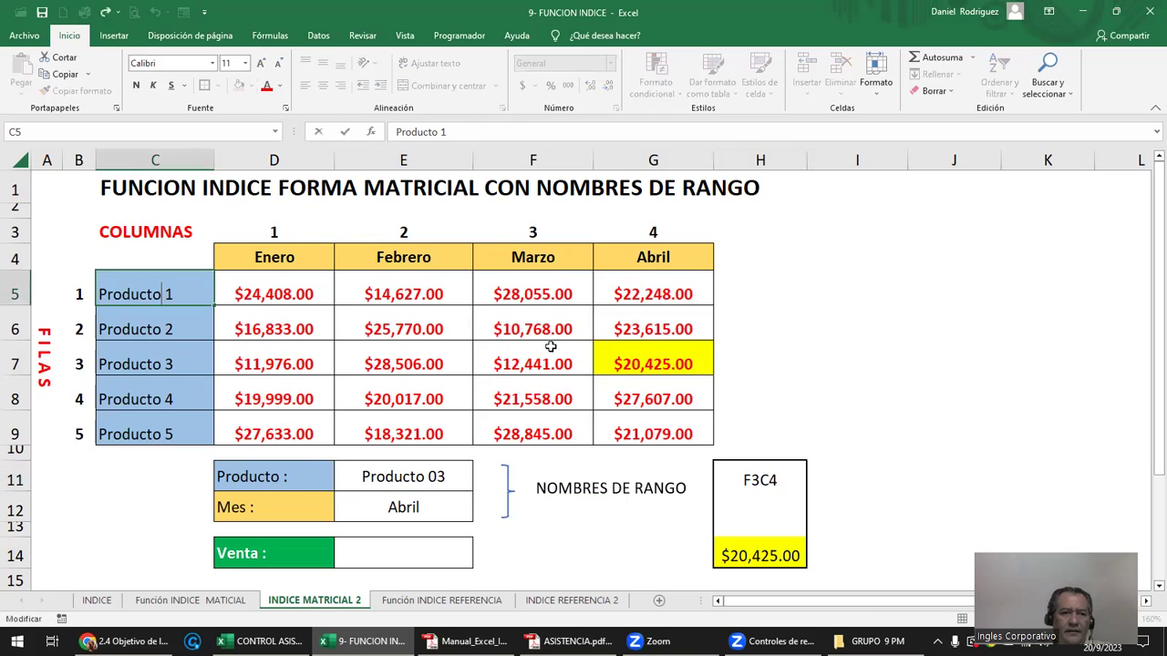
key(Delete)
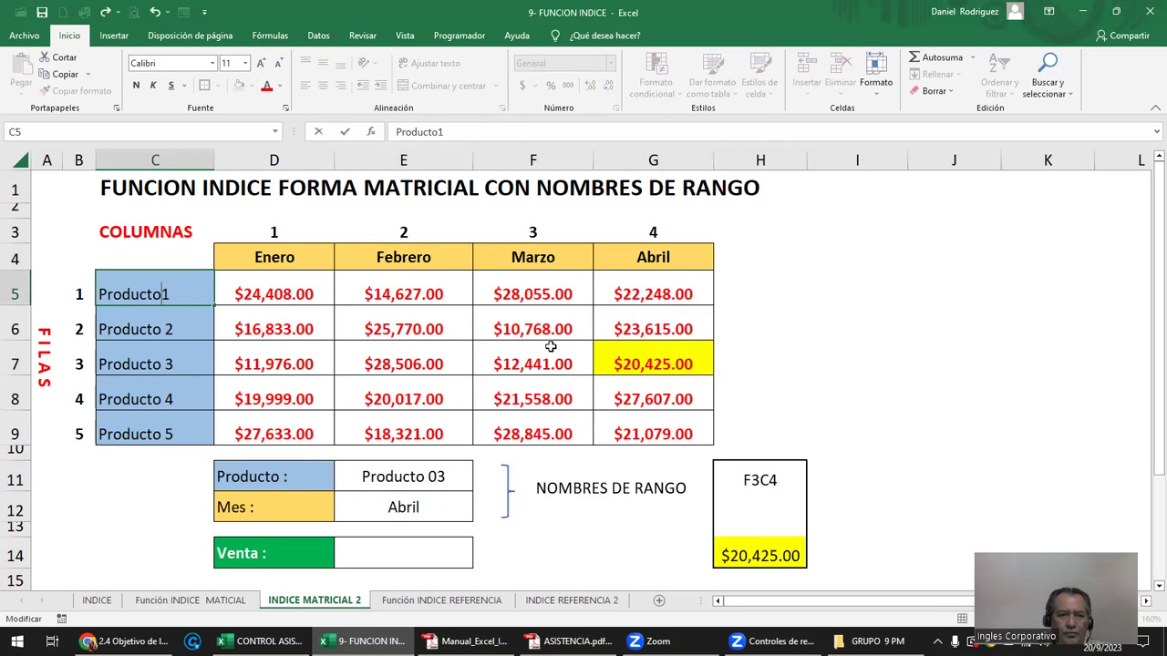
key(Return)
key(F2)
key(Left)
key(Left)
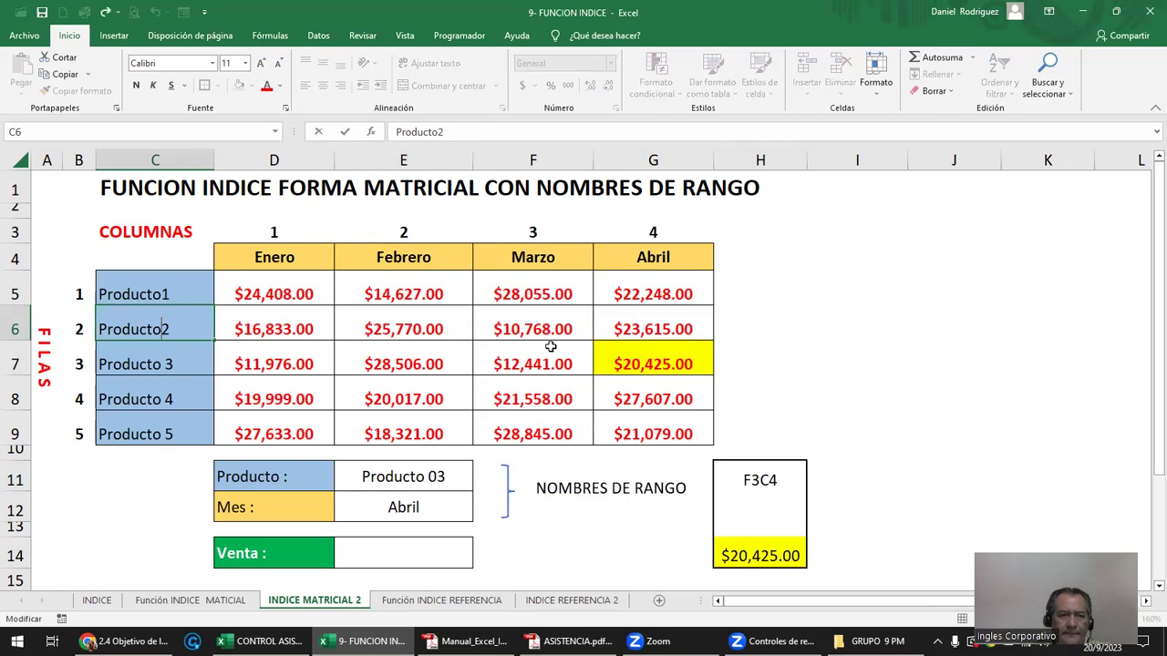
key(Return)
key(F2)
key(Left)
key(Left)
key(Delete)
key(Return)
key(F2)
key(Left)
key(Left)
key(Delete)
key(Return)
key(F2)
key(Left)
key(Left)
key(Delete)
key(Return)
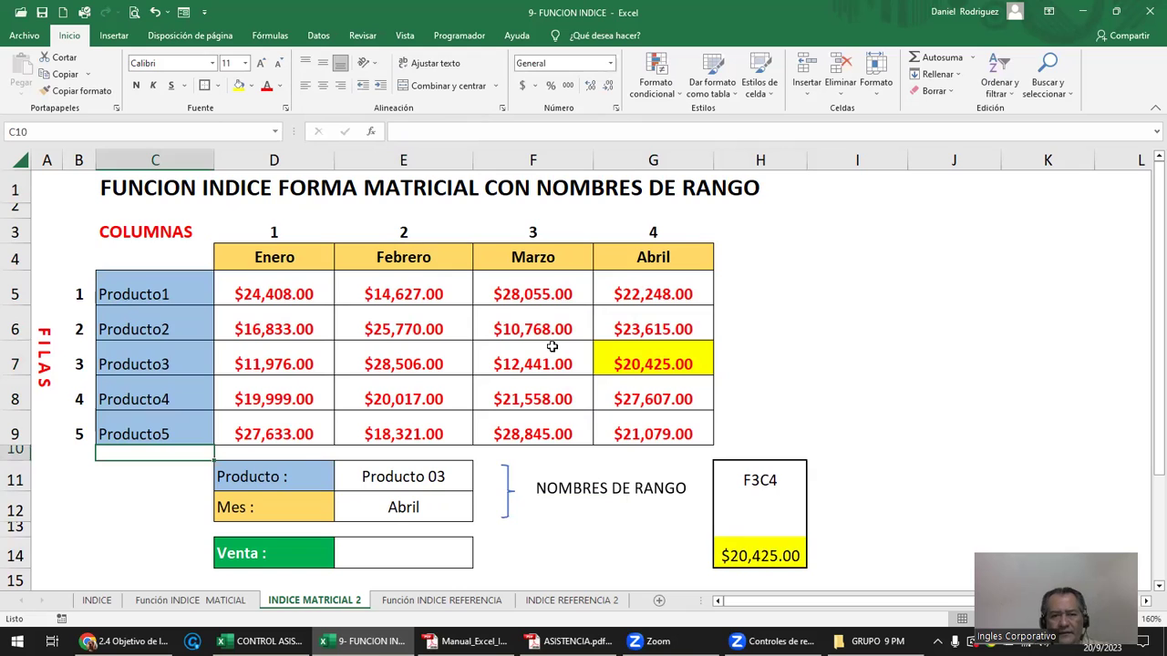
- Change the E11 product entry to Producto1 and compare it with the C5 label
double_click(425, 477)
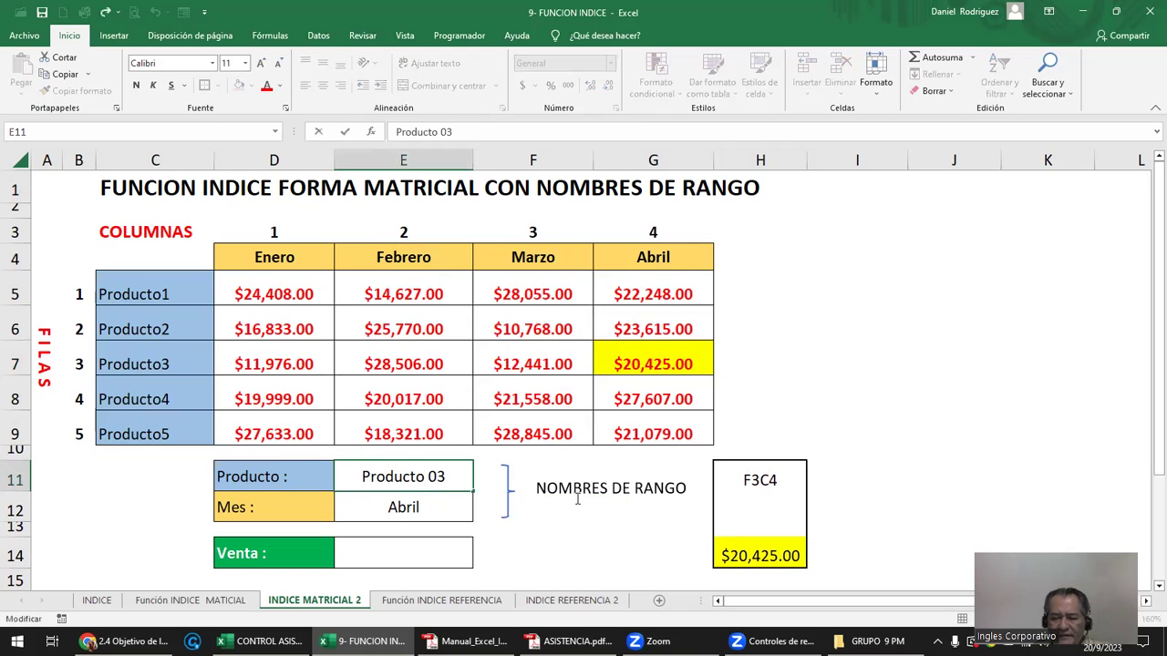
key(Delete)
key(Delete)
key(Delete)
text(1)
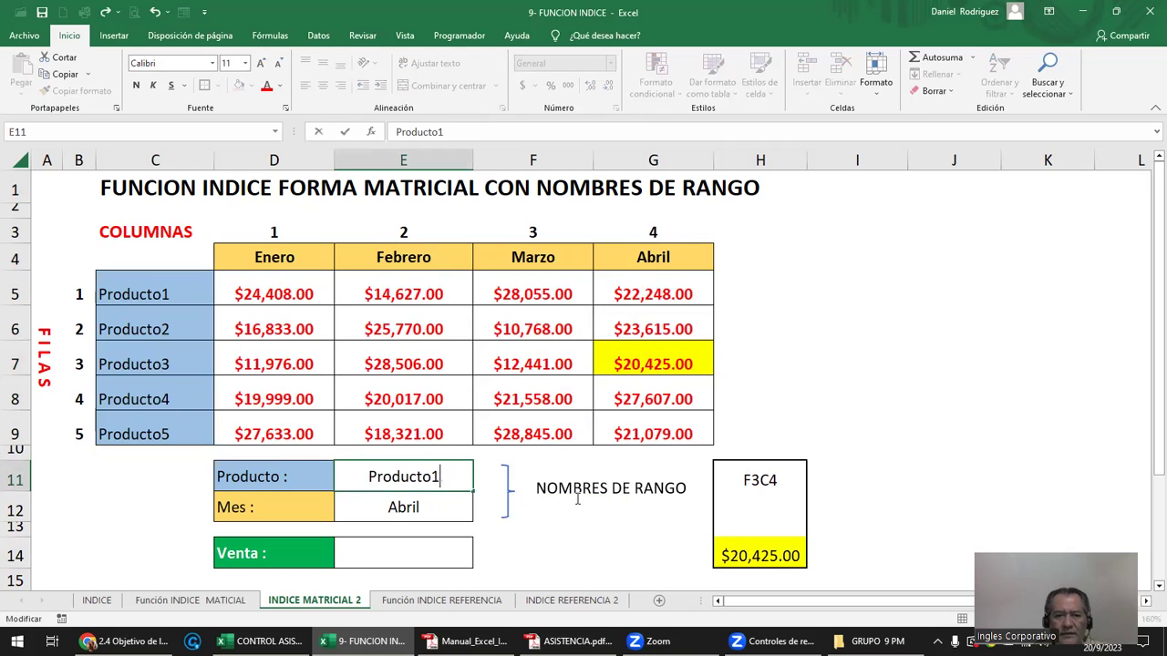
key(Return)
click(161, 290)
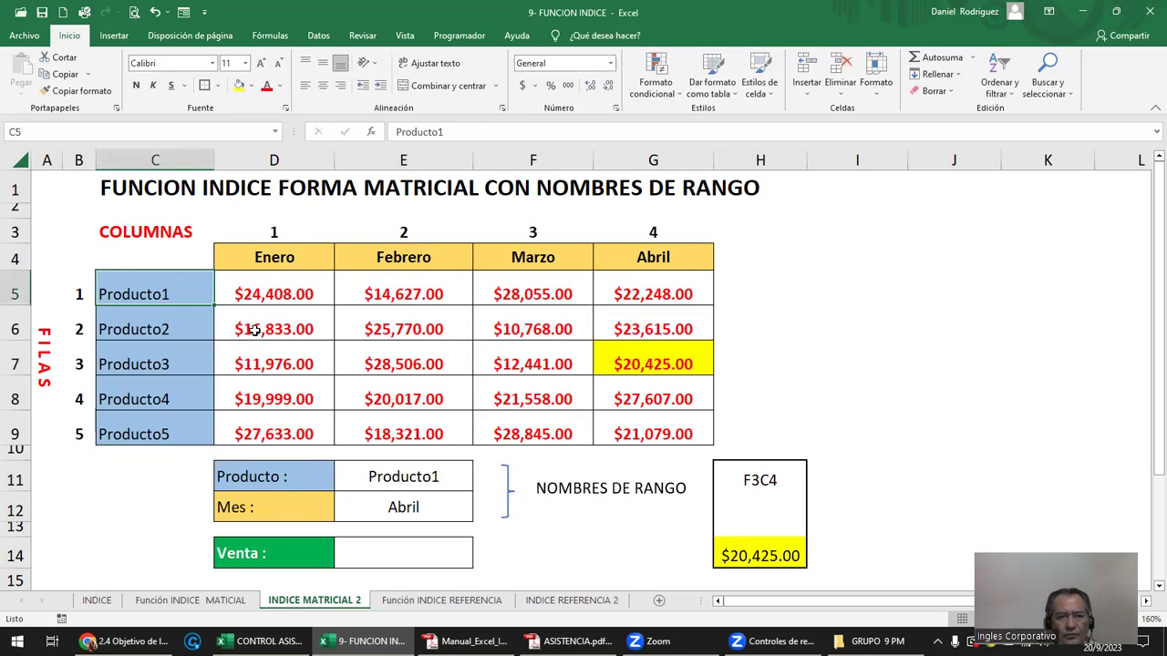
ctrl+click(436, 478)
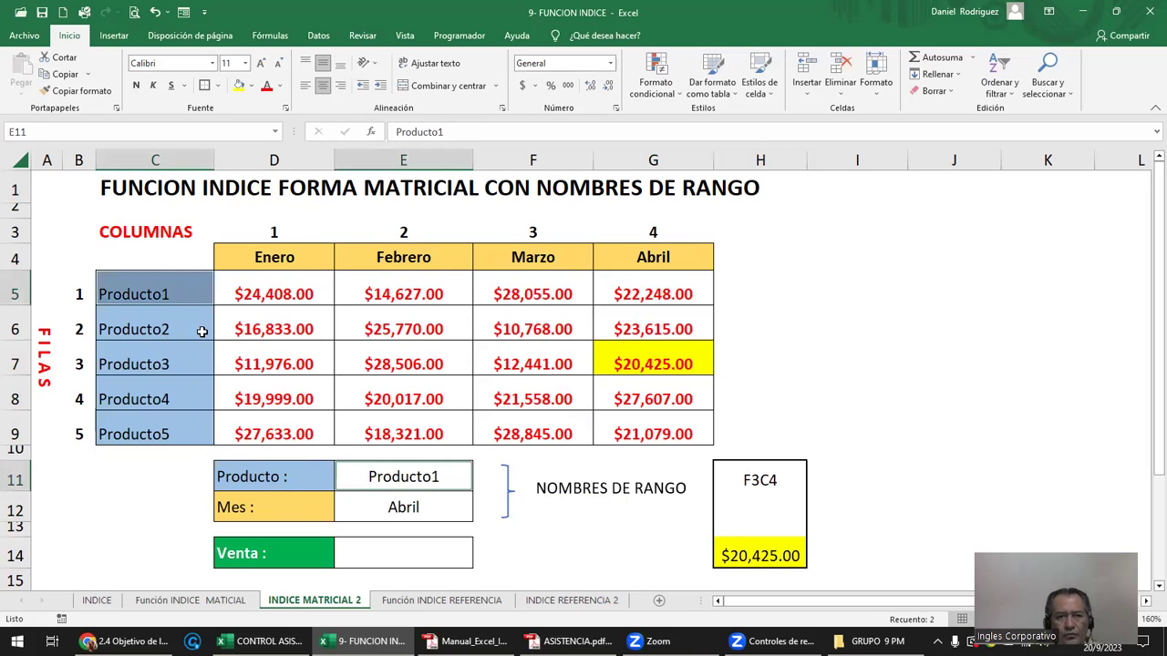
click(407, 477)
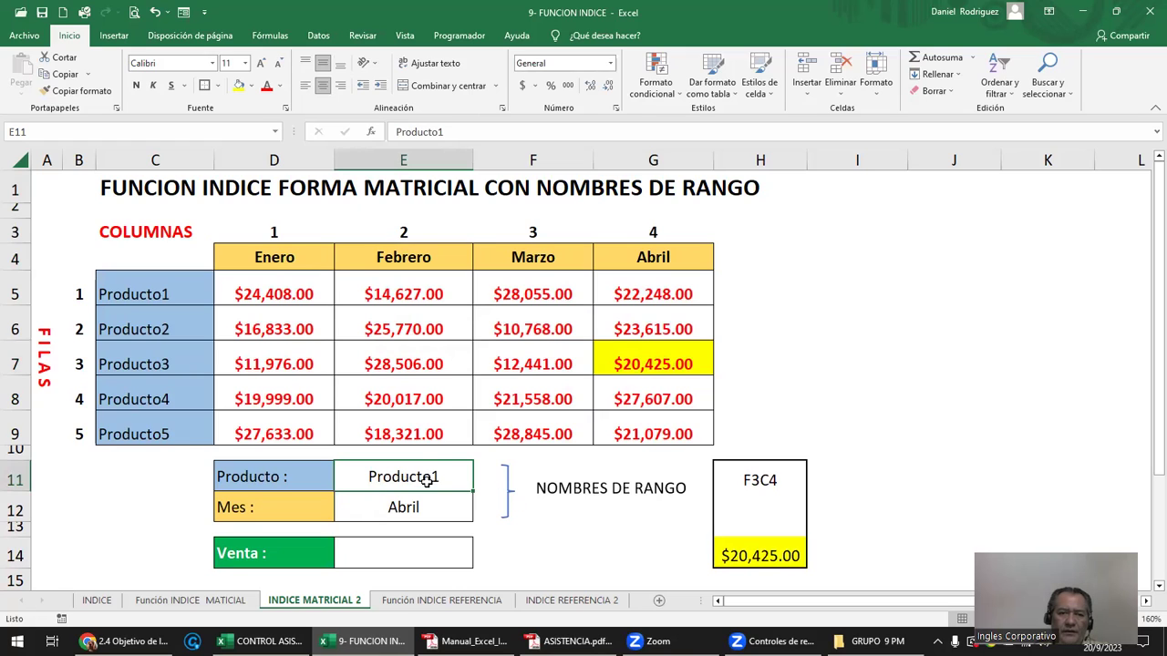
- Try Producto2 in E11, then settle on Producto3
double_click(429, 474)
text(2)
key(Delete)
key(Return)
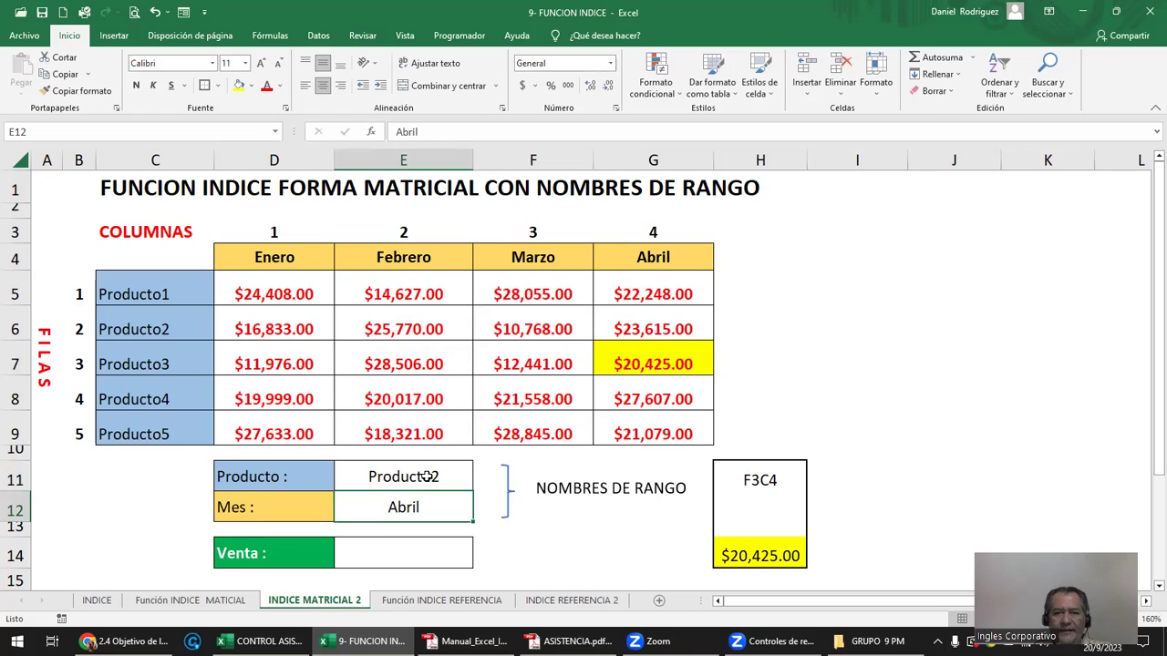
double_click(428, 476)
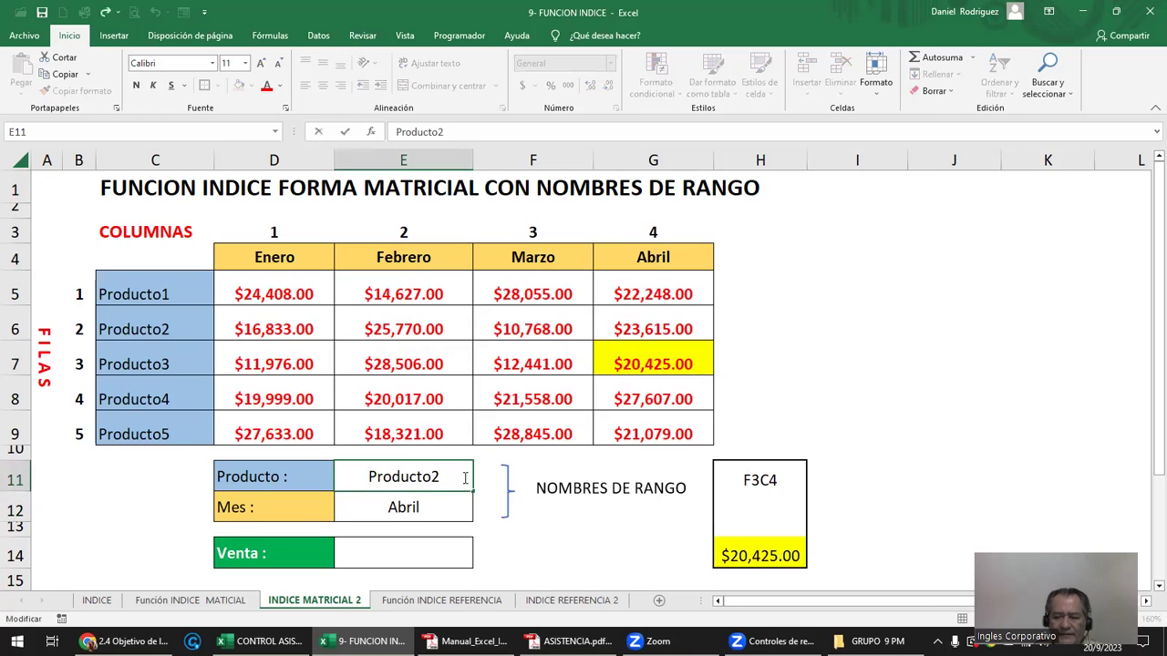
key(BackSpace)
text(3)
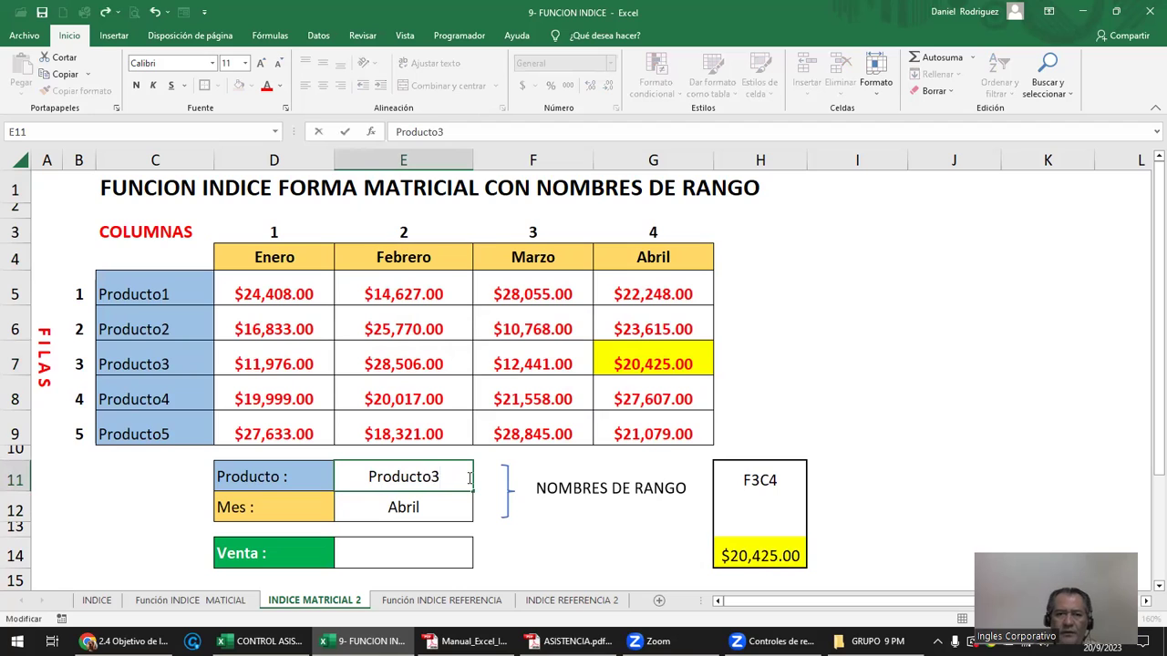
click(521, 528)
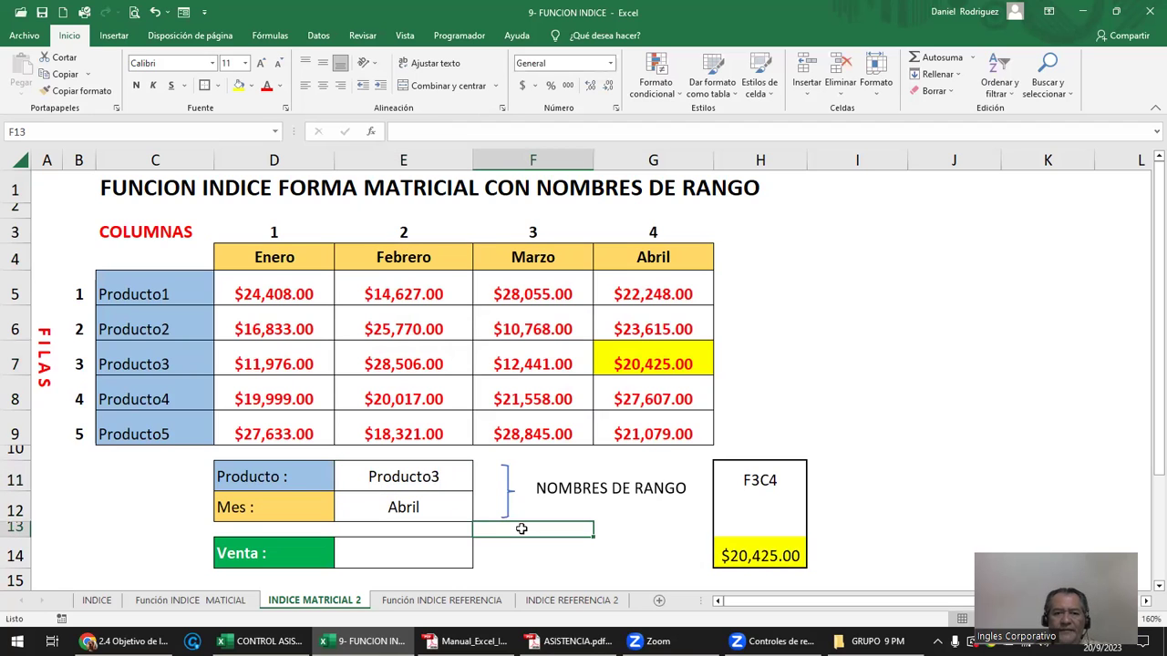
click(364, 551)
text(=)
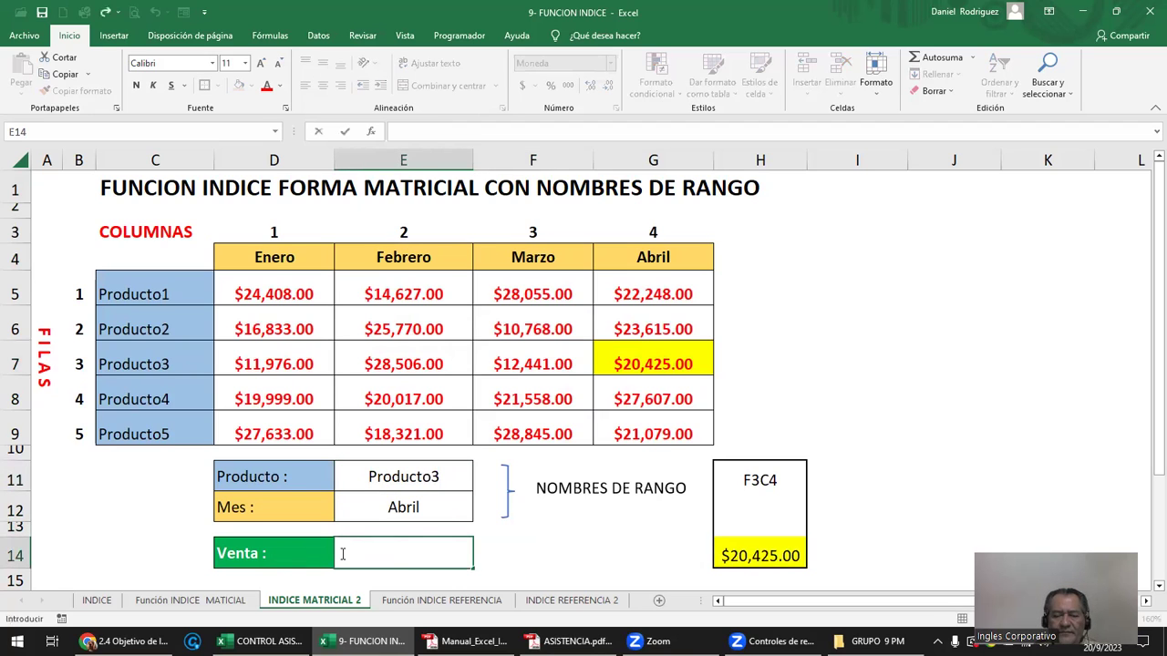
text(PRODUCTO)
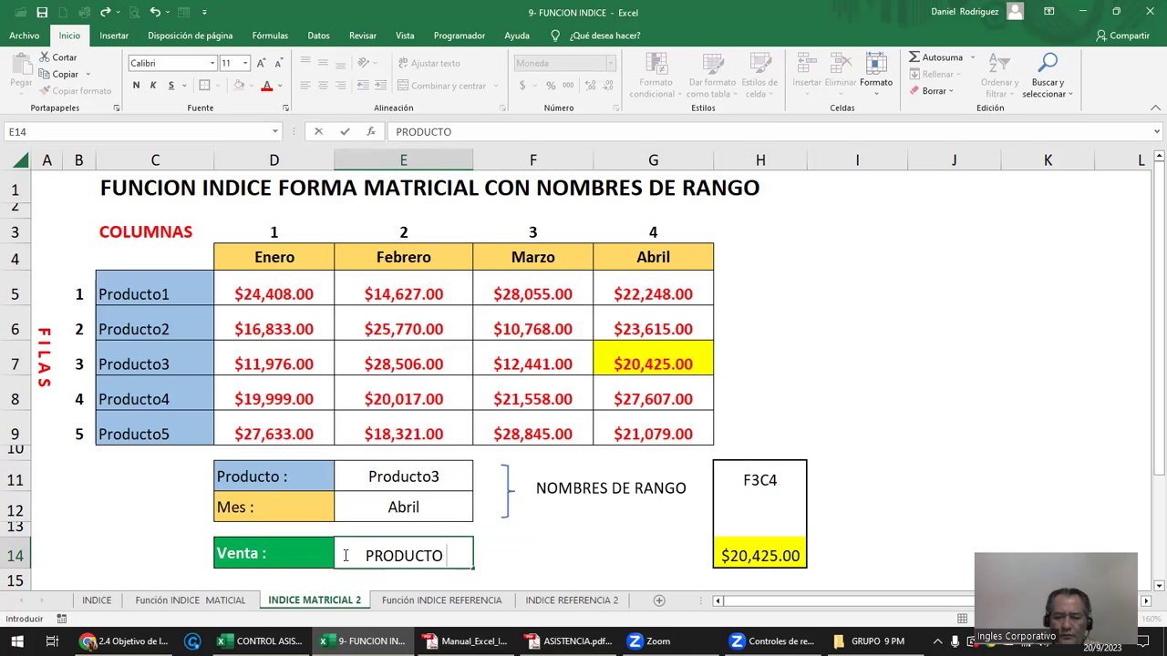
text(3)
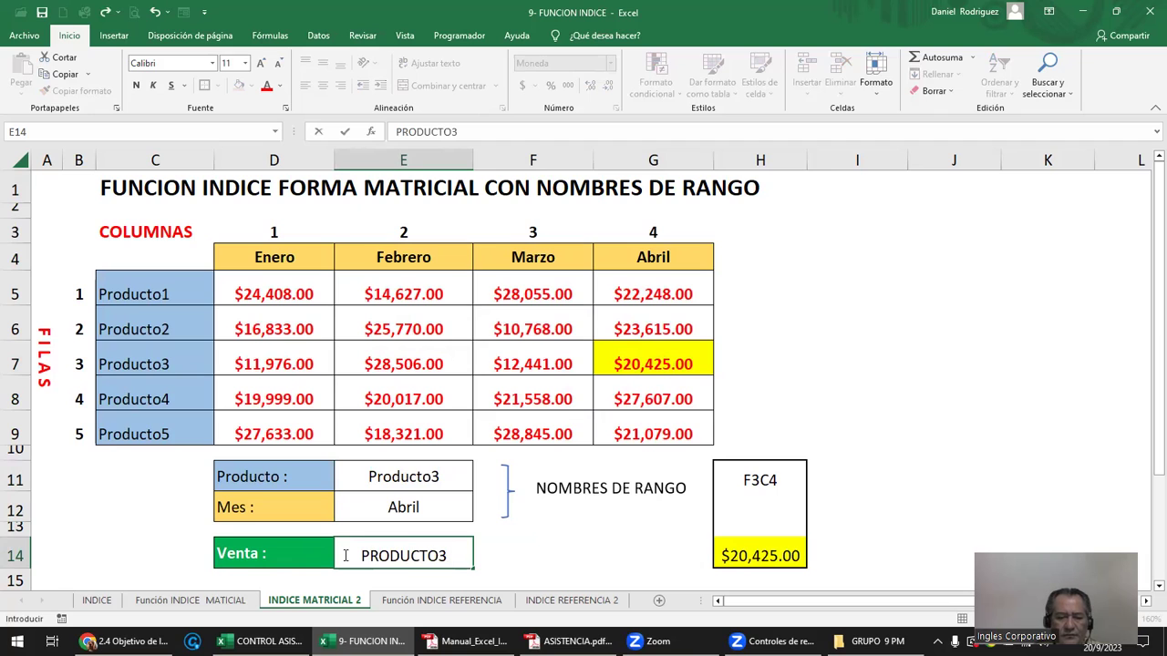
text( ABRI)
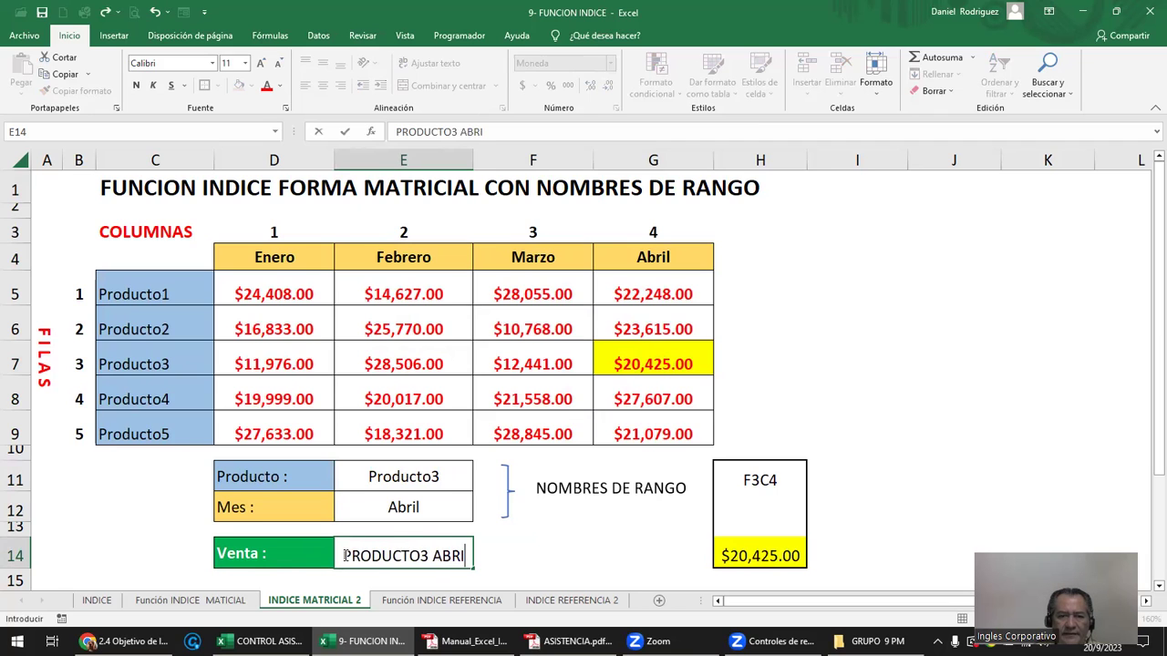
text(L)
key(Return)
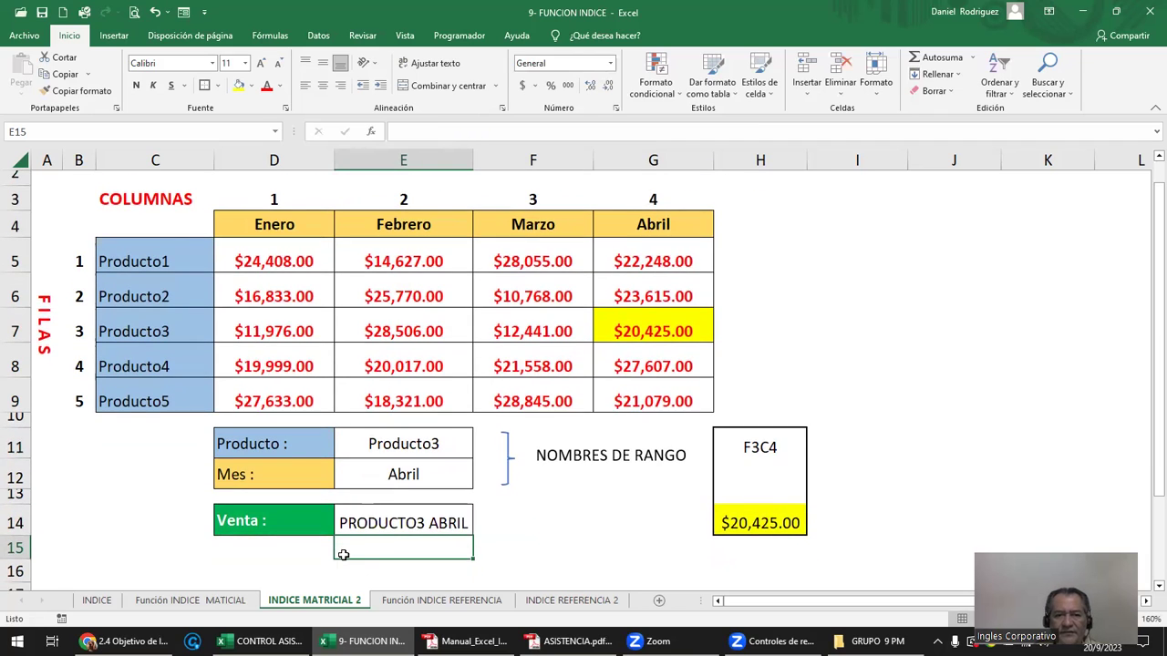
click(395, 528)
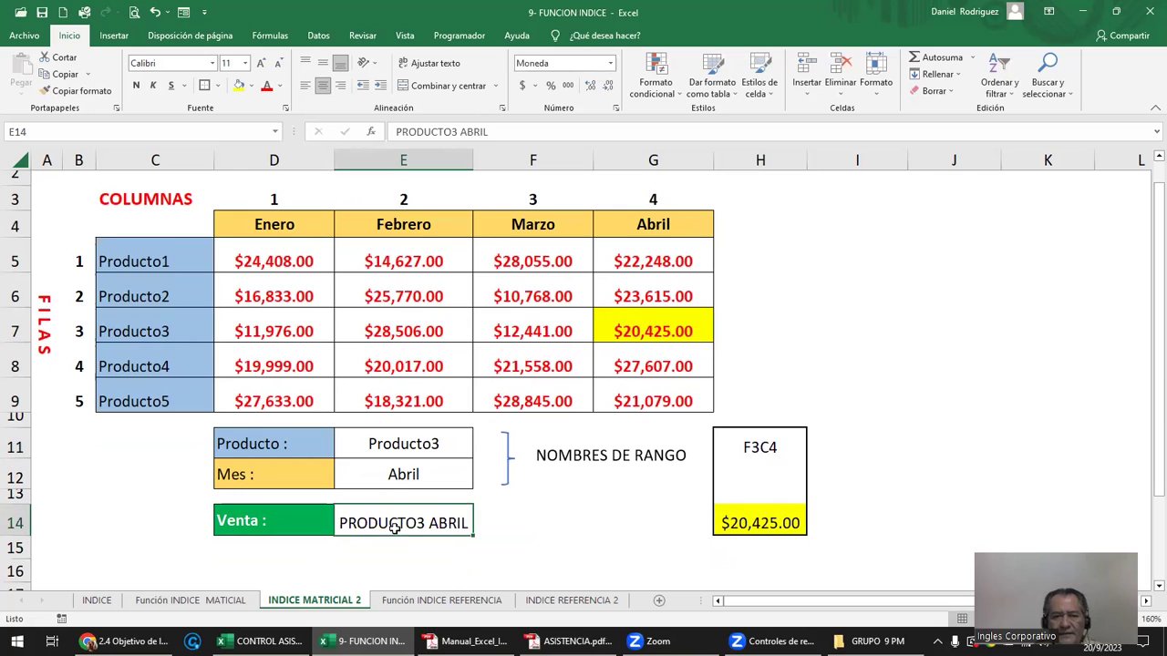
click(764, 520)
click(434, 530)
key(Delete)
scroll(562, 507, up, 1)
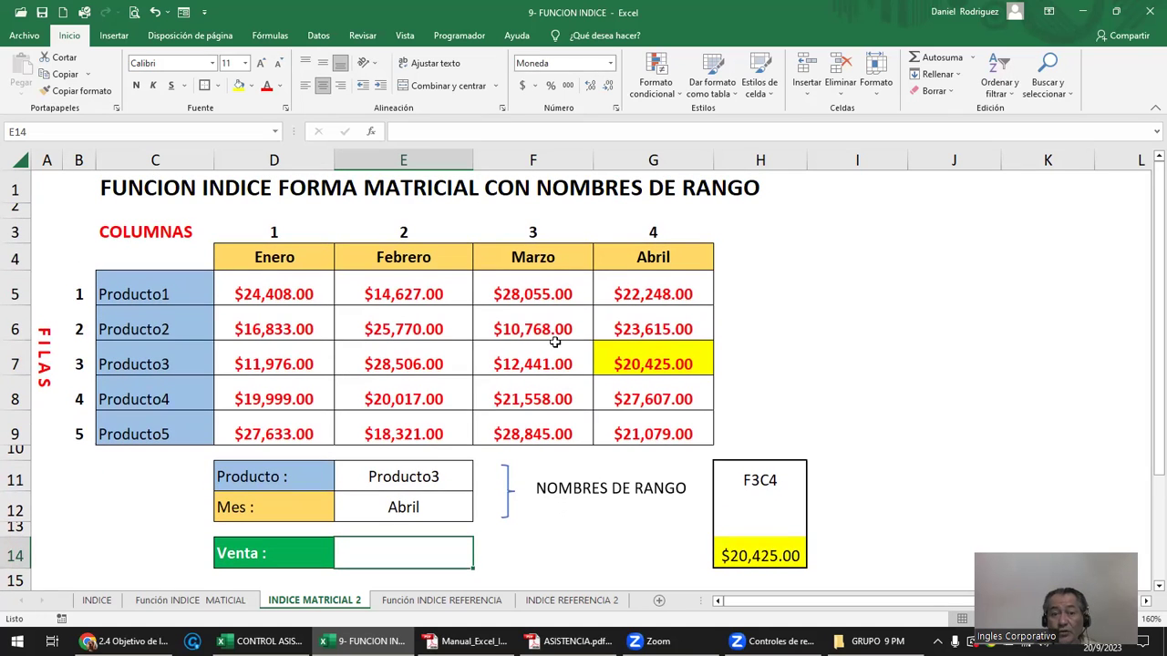
- Highlight the Producto1, Producto2 and Producto3 sales rows beside their labels
click(149, 288)
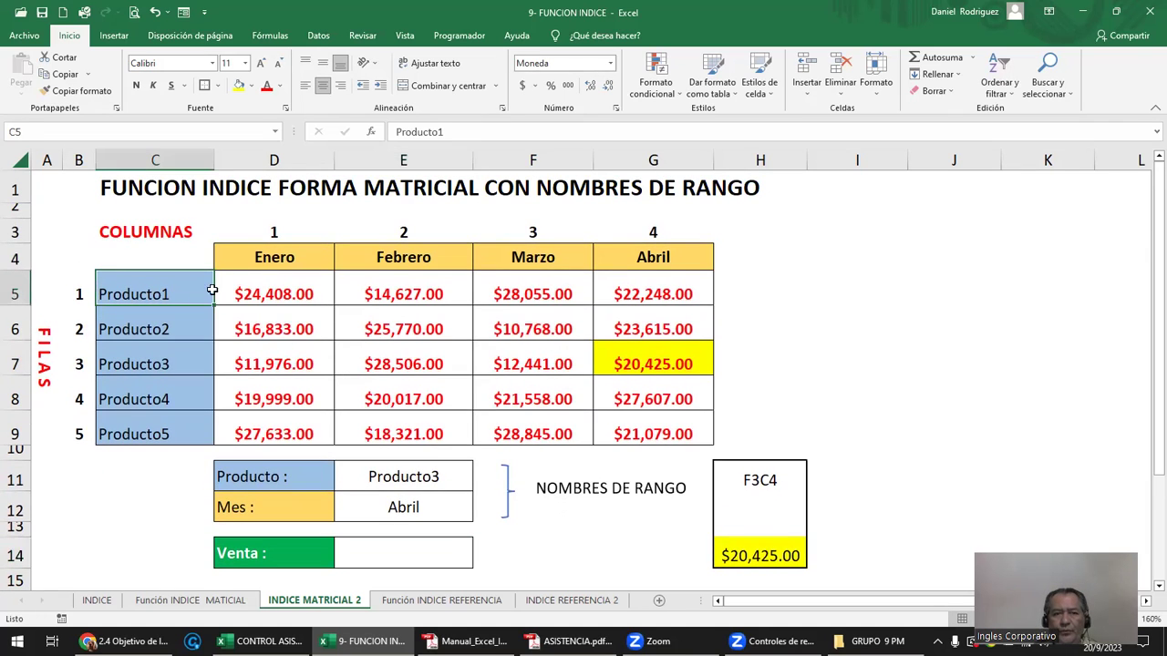
drag(271, 296, 652, 296)
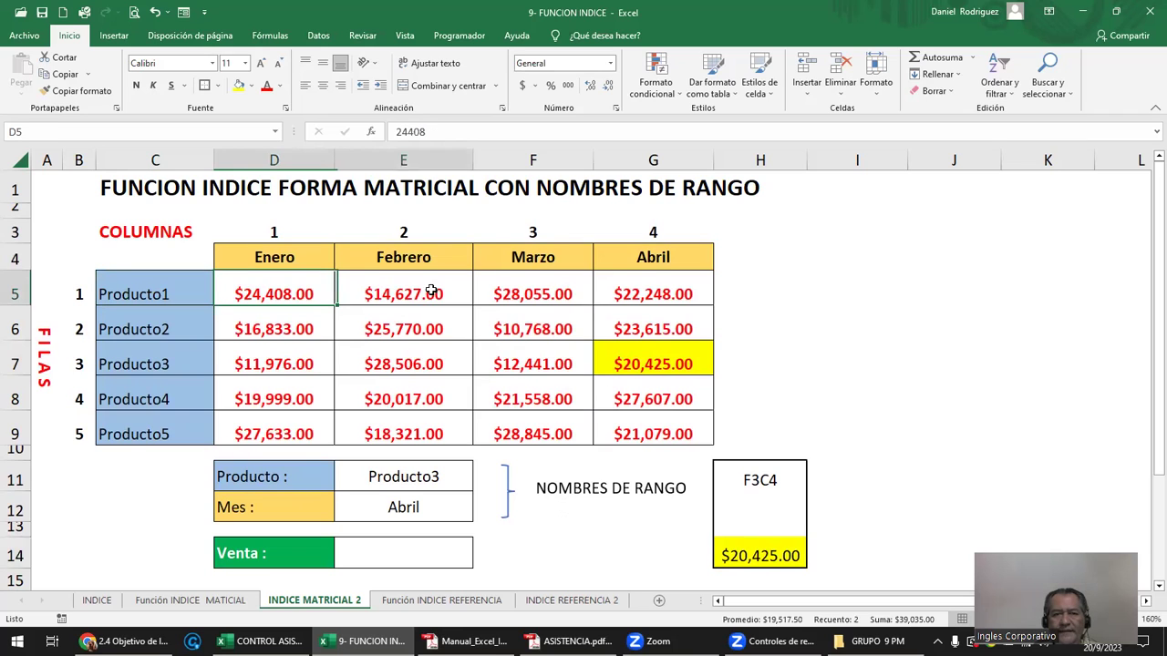
click(170, 329)
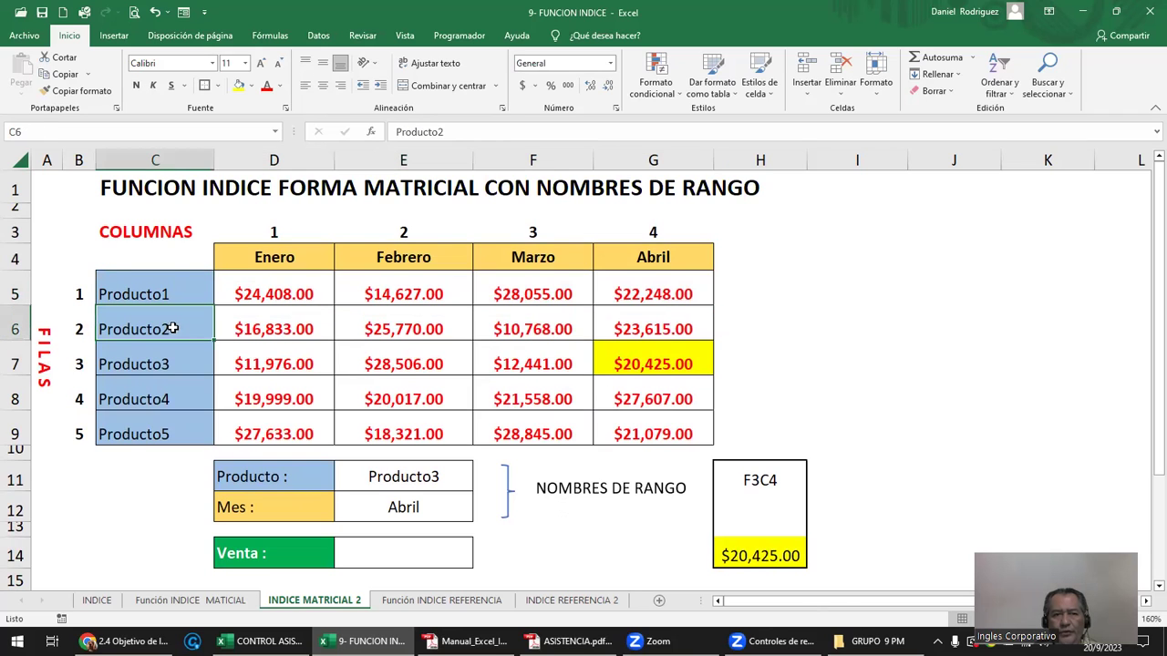
drag(288, 330, 636, 329)
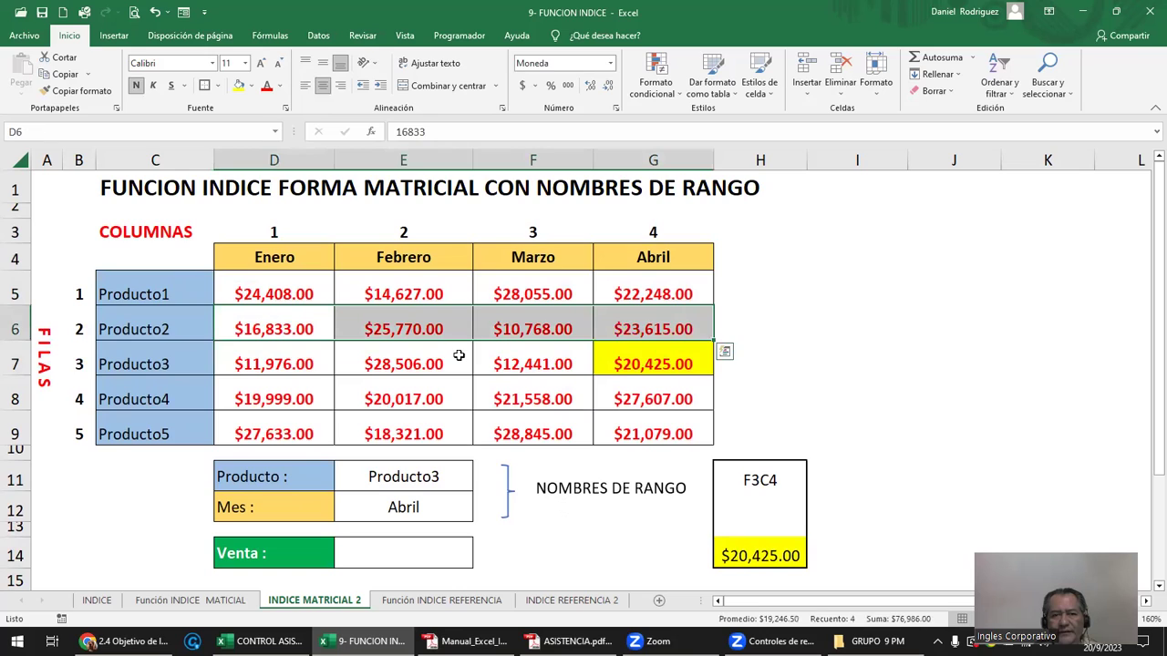
click(164, 364)
drag(279, 364, 639, 362)
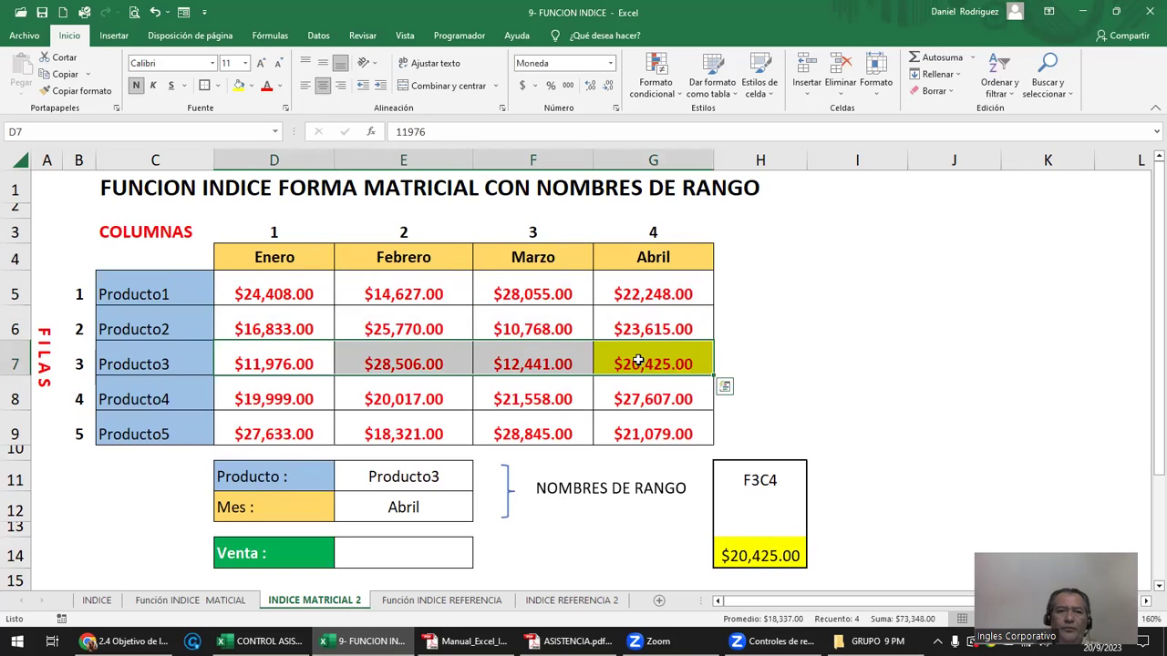
- Highlight the Enero, Febrero and Marzo columns, then select the full table C4:G9
click(330, 294)
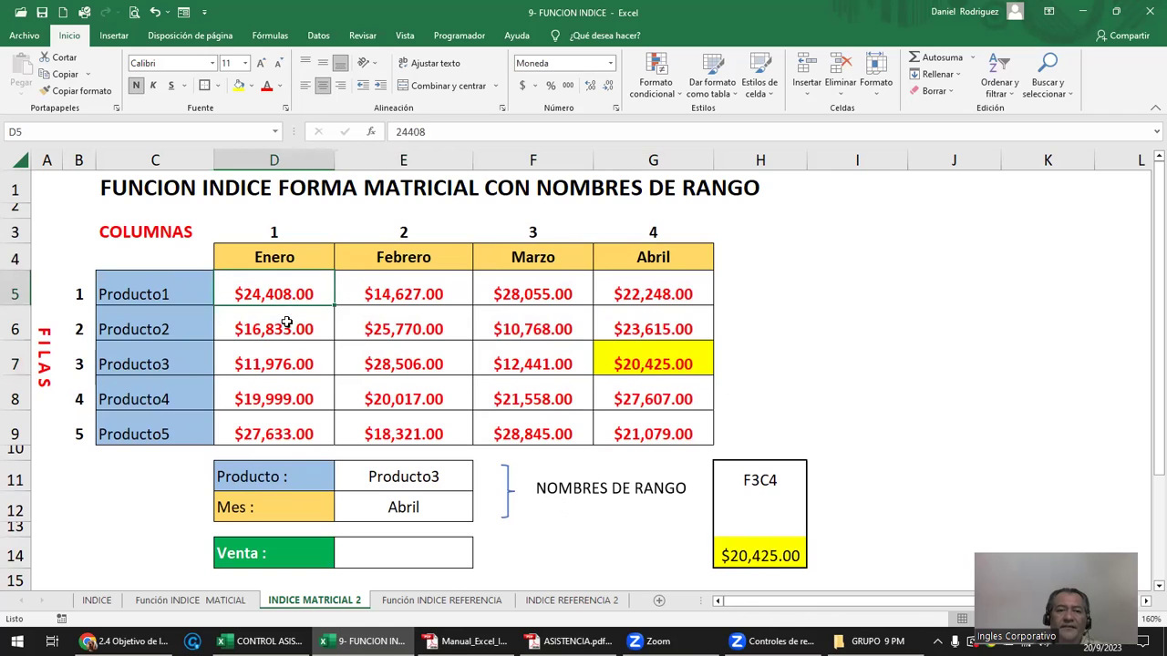
click(285, 260)
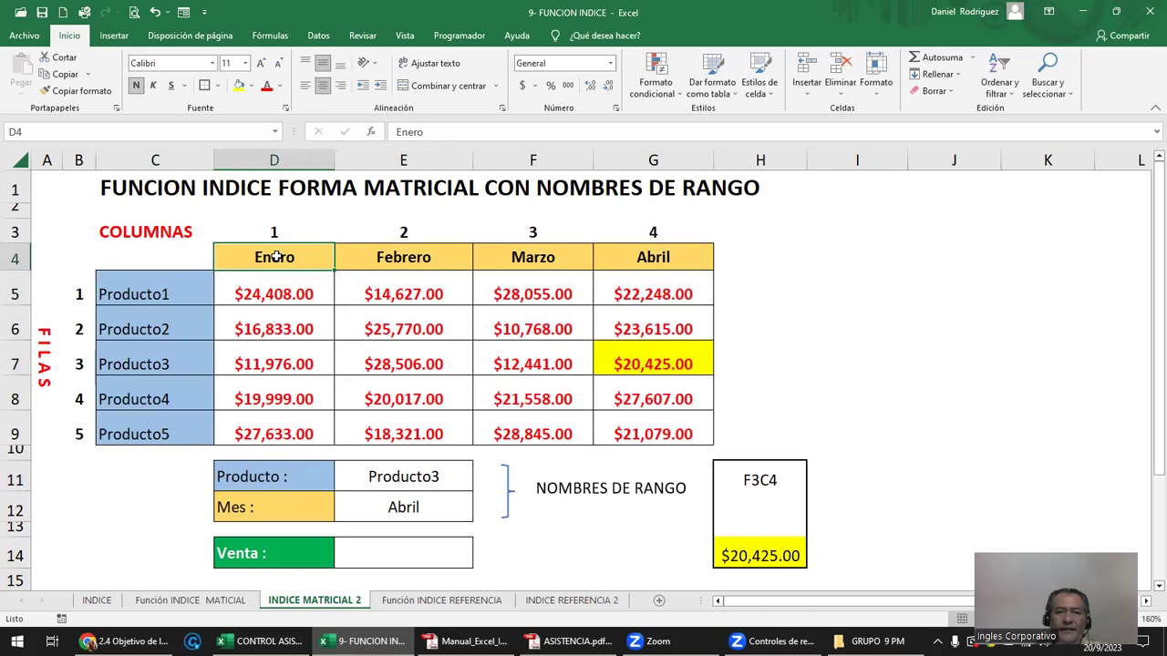
drag(274, 293, 273, 434)
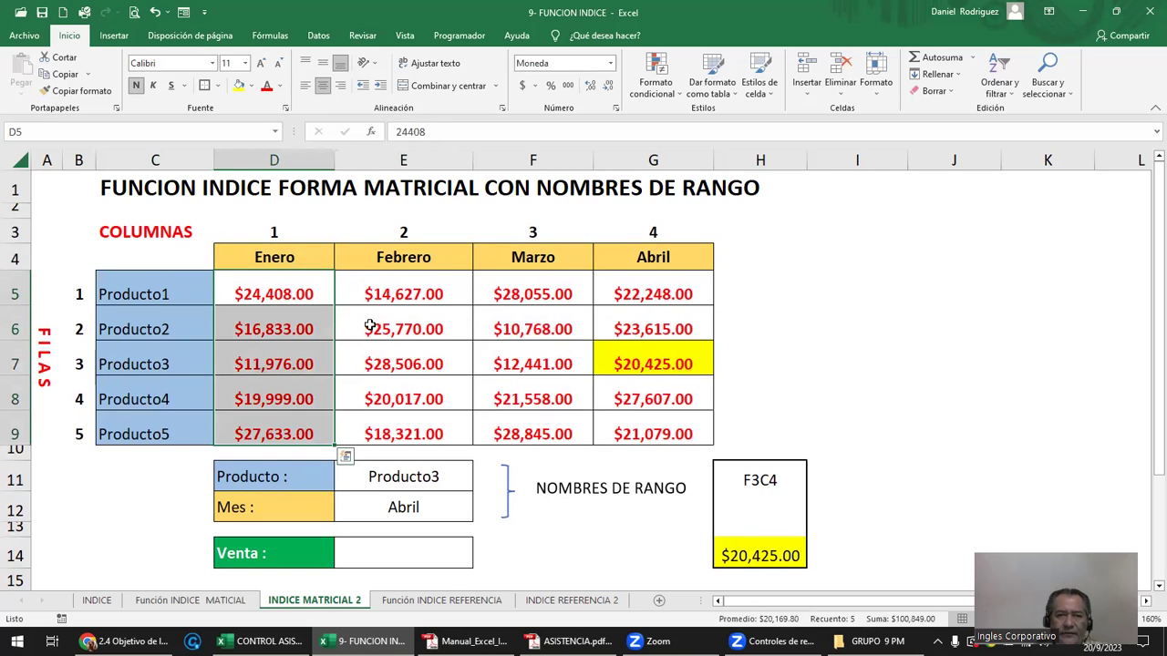
click(404, 255)
drag(404, 292, 413, 422)
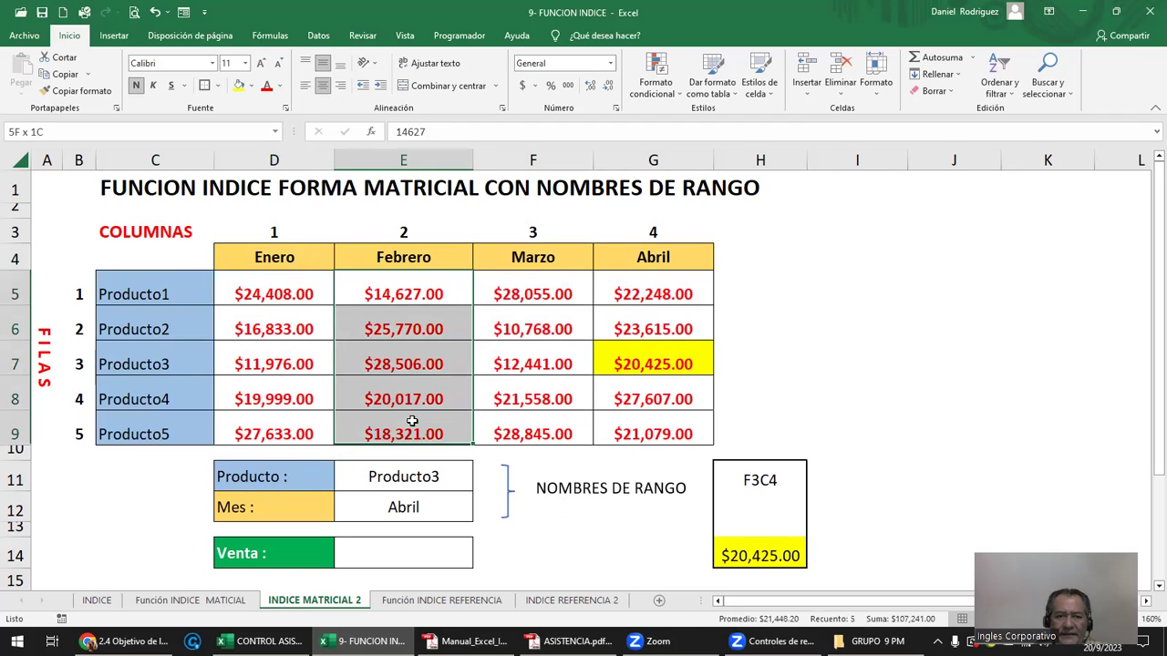
drag(558, 296, 552, 424)
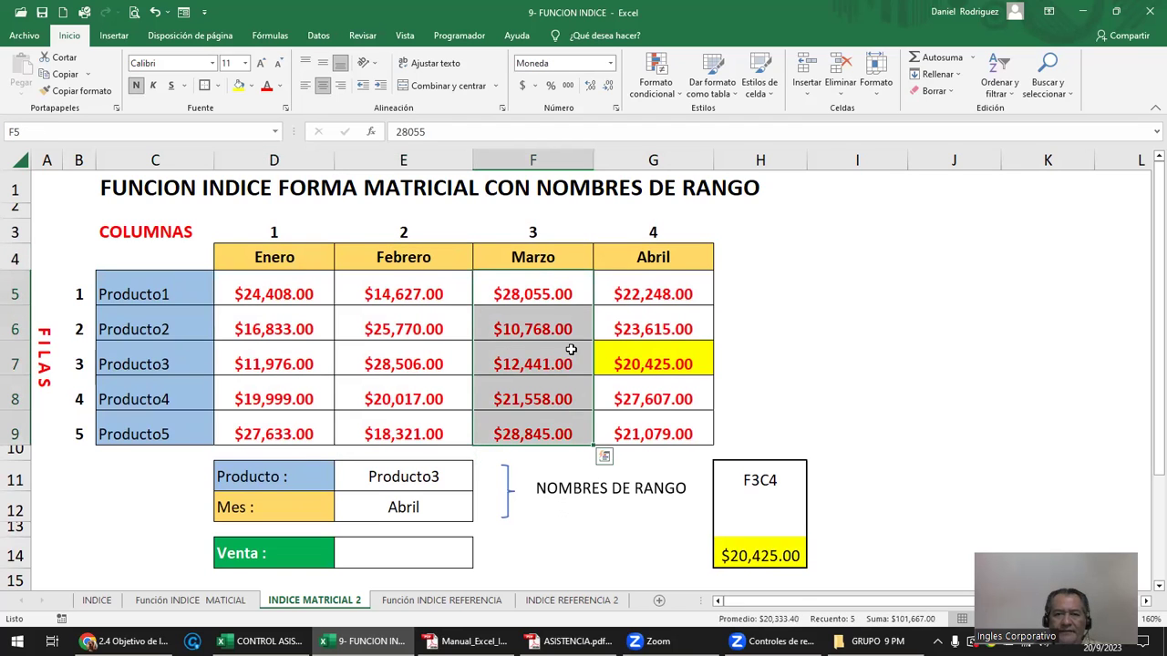
click(533, 258)
click(550, 301)
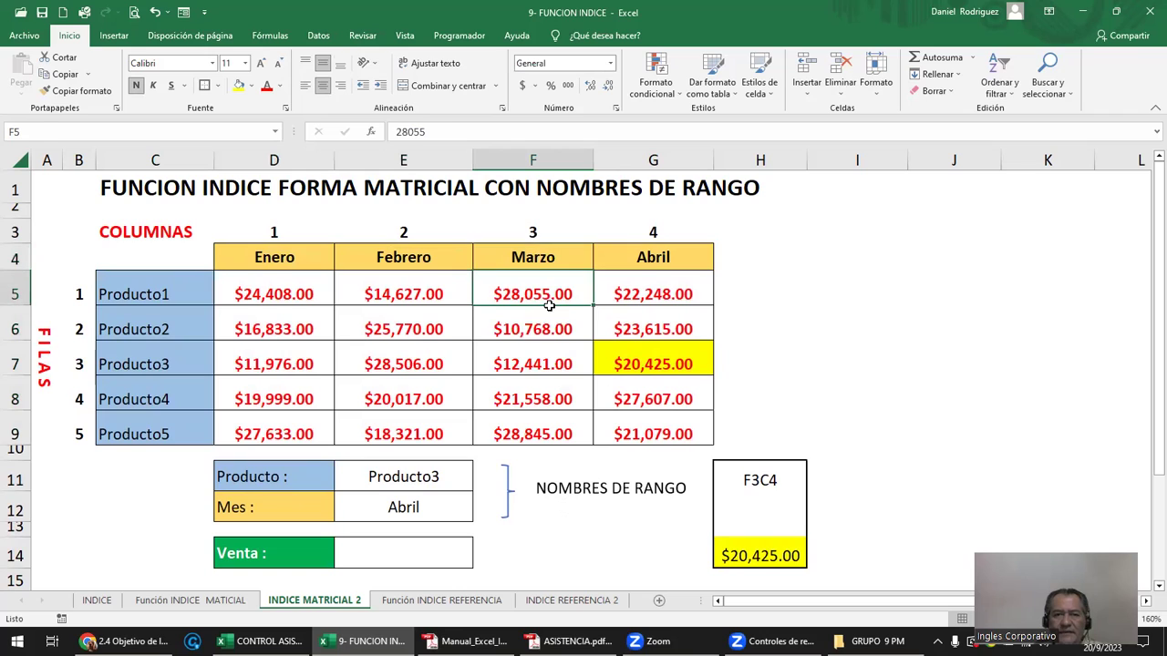
drag(550, 305, 538, 428)
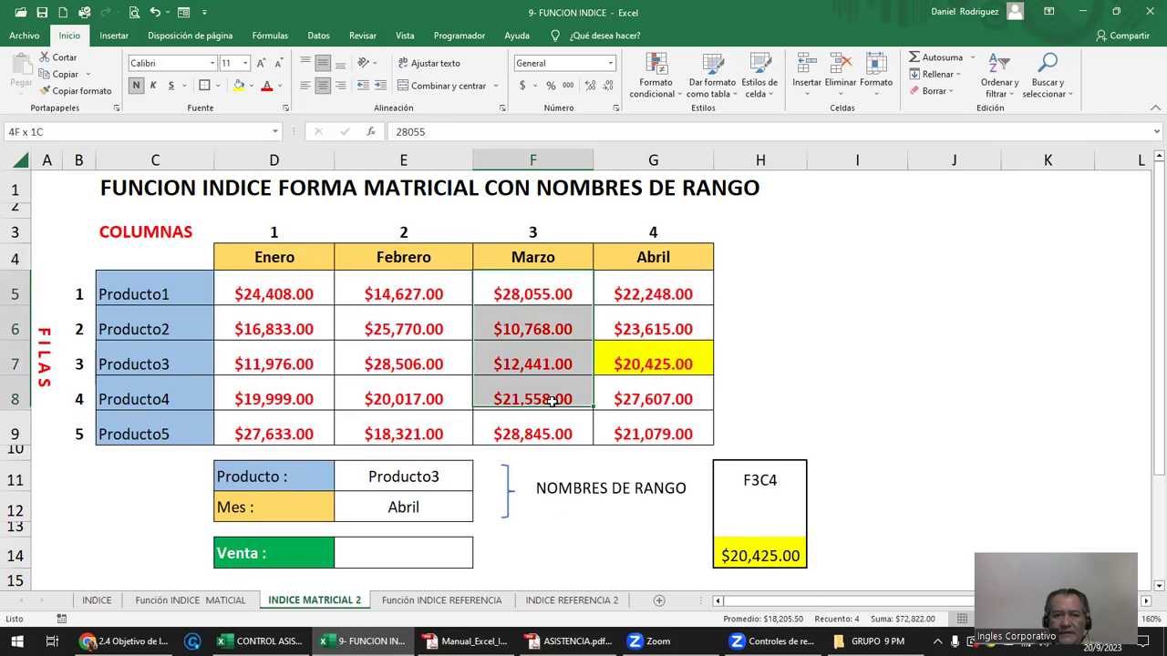
click(273, 289)
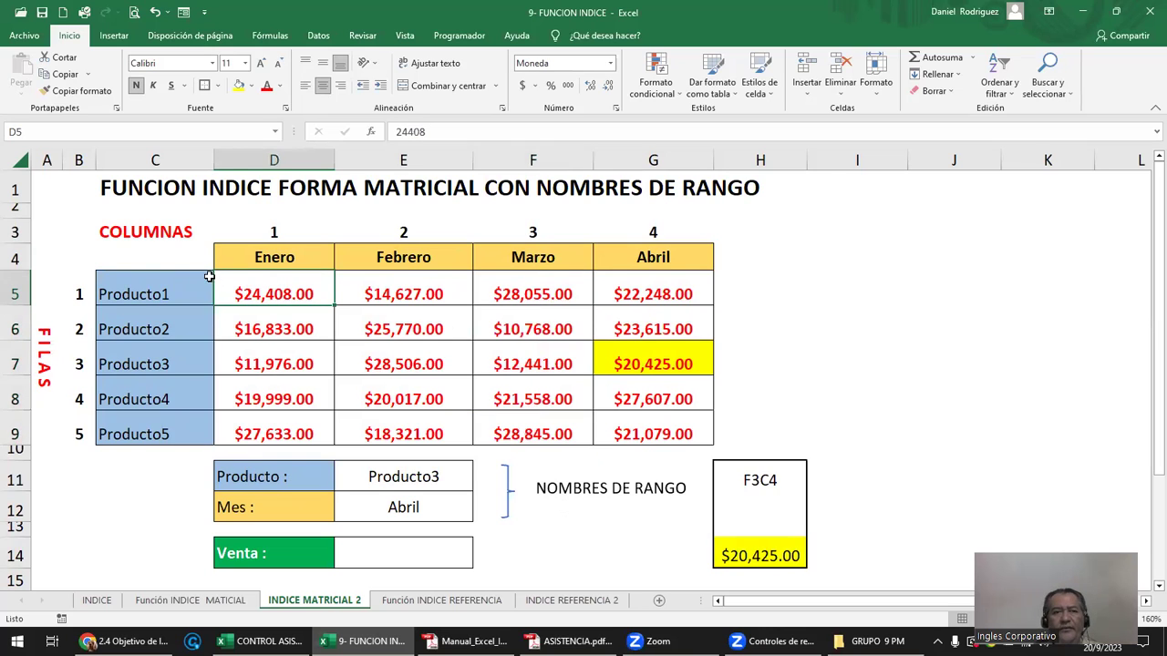
drag(164, 259, 645, 428)
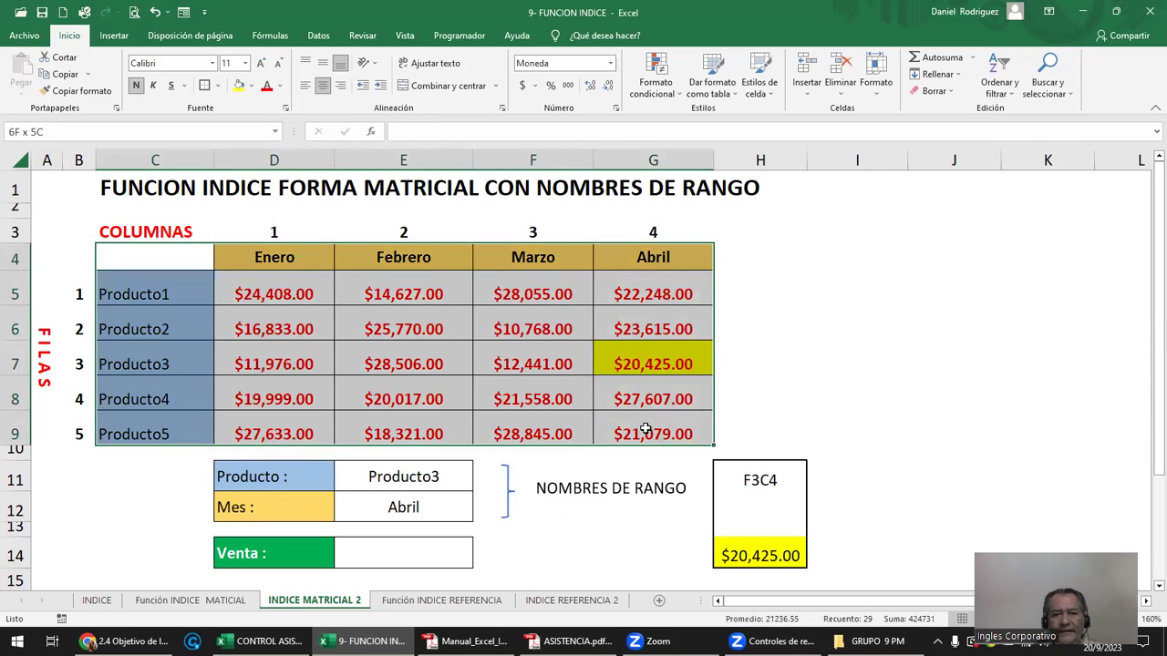
- Create range names for C4:G9 from its top row and left column via Crear desde la selección
click(281, 42)
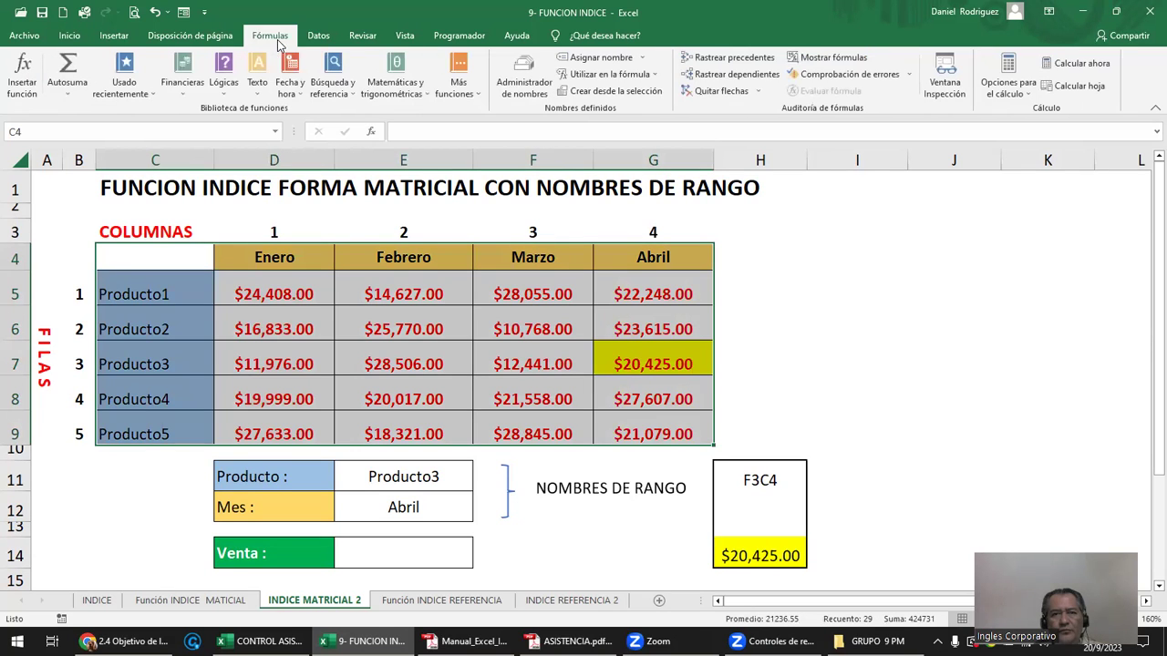
click(636, 95)
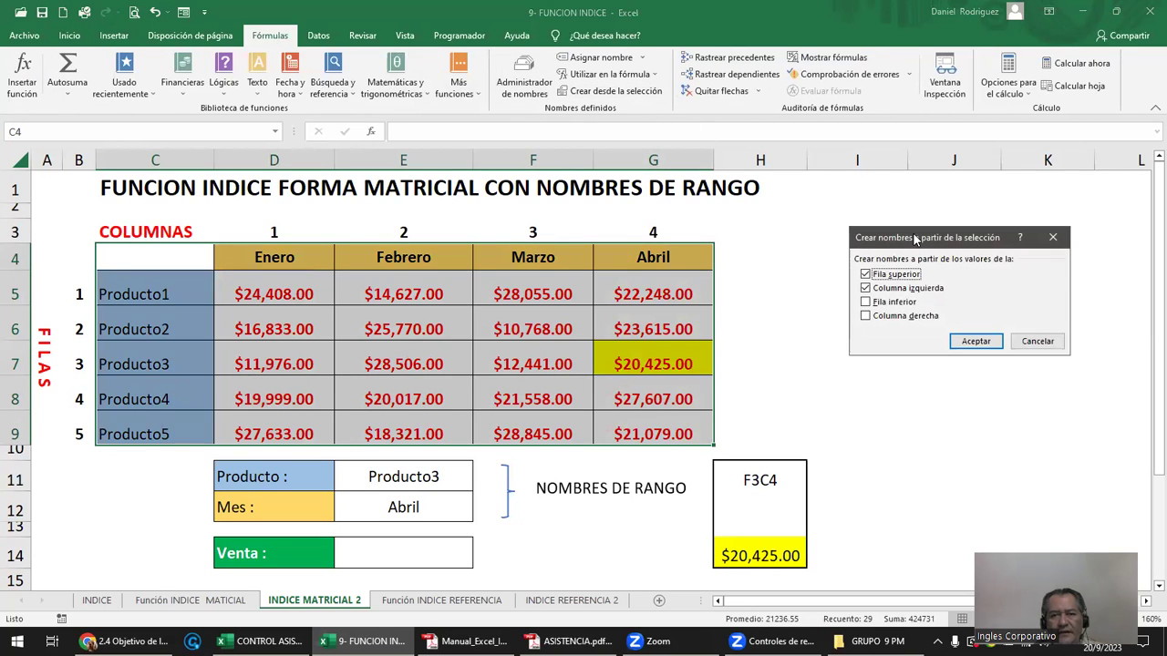
drag(915, 239, 802, 248)
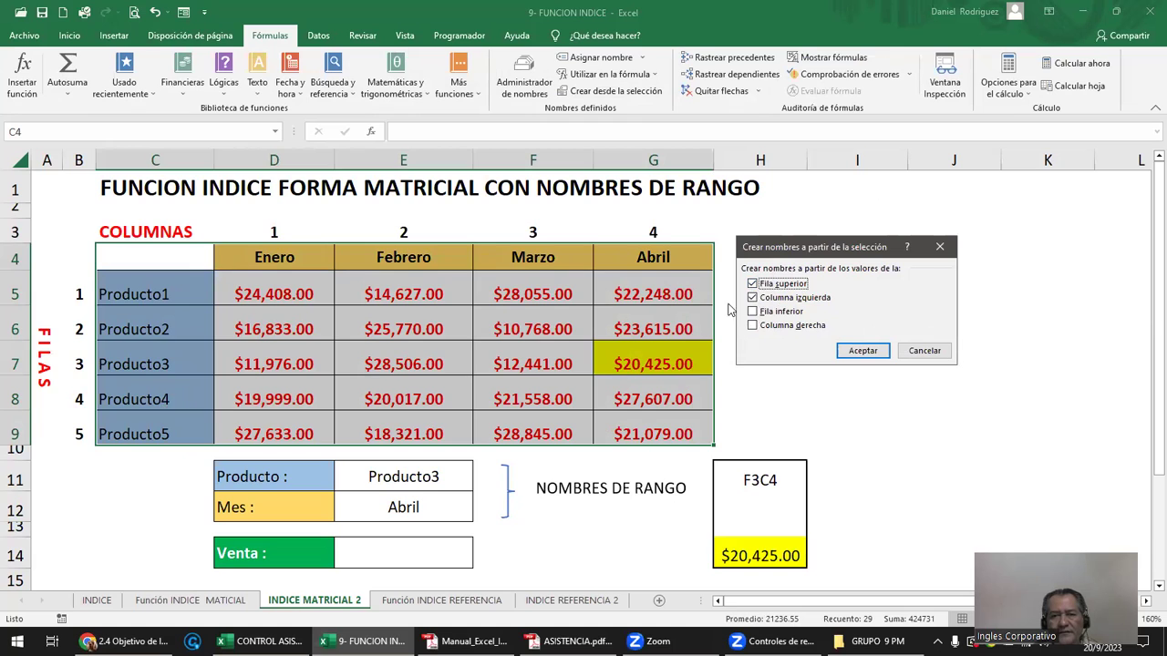
click(881, 355)
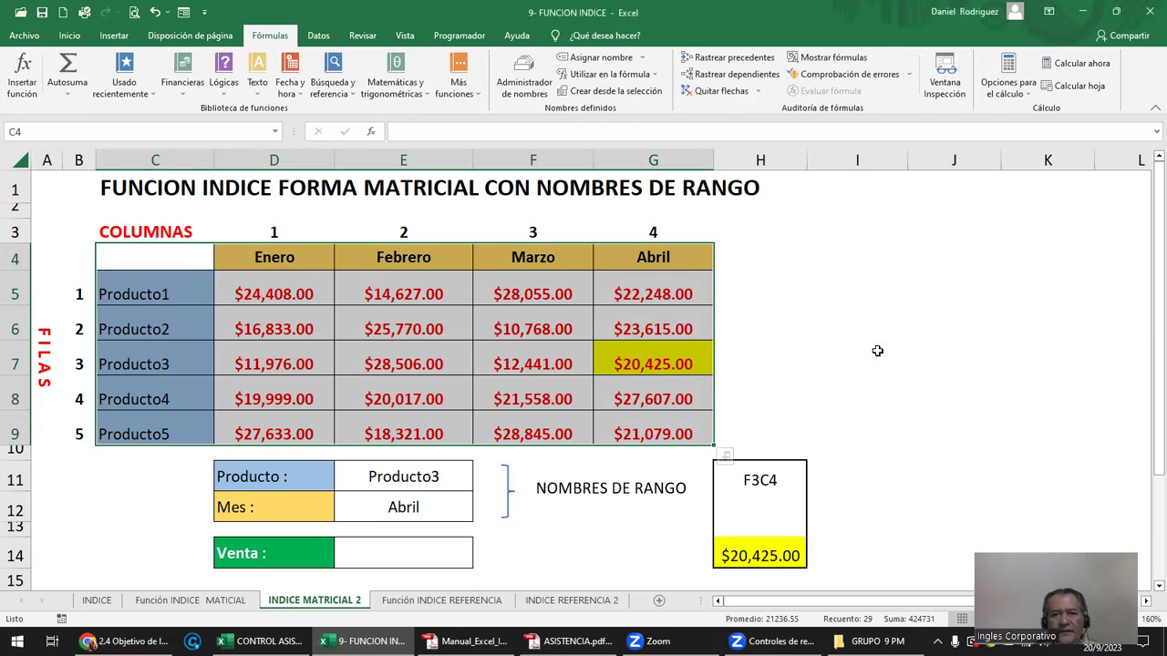
click(791, 322)
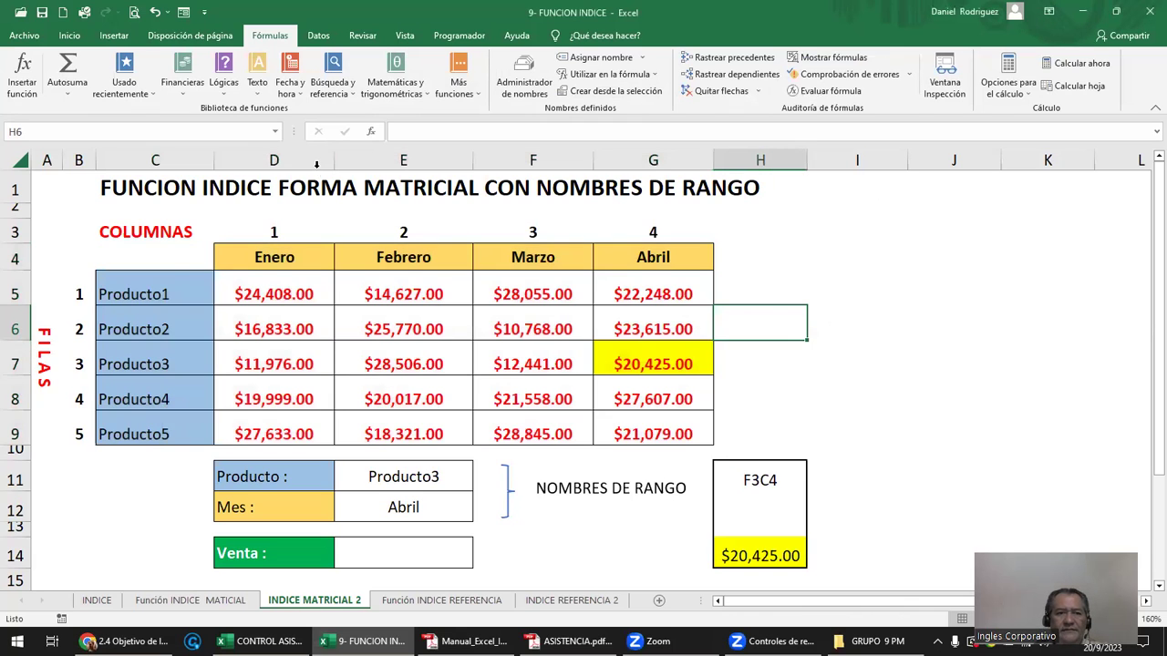
key(Escape)
click(274, 131)
click(135, 148)
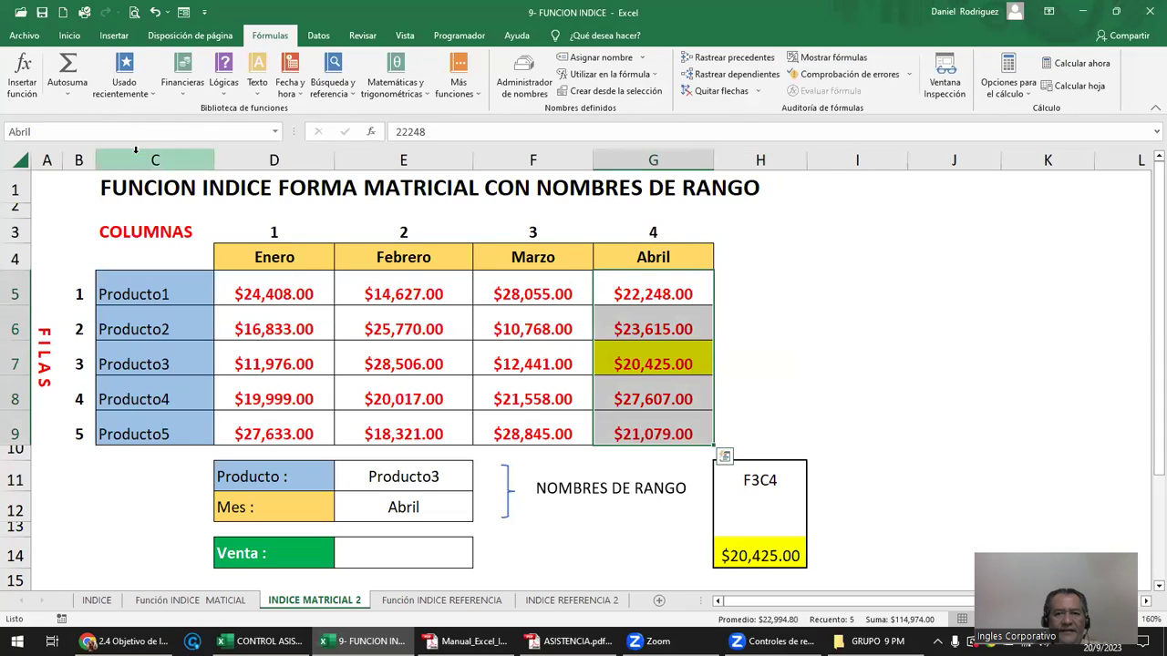
click(274, 132)
click(233, 166)
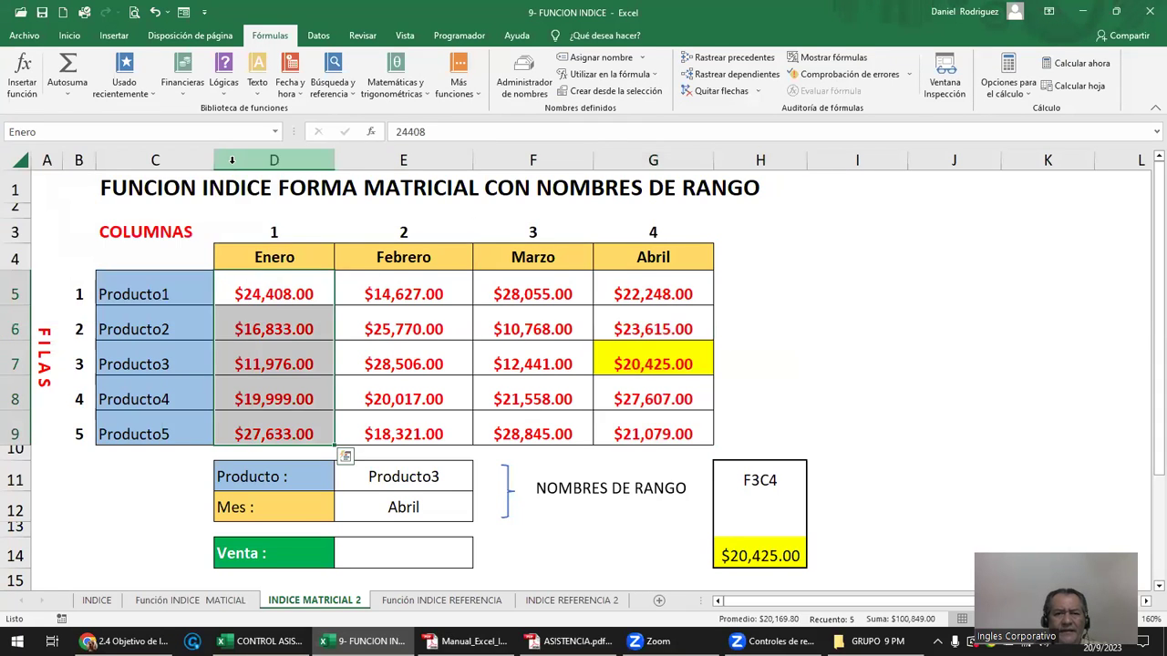
click(274, 131)
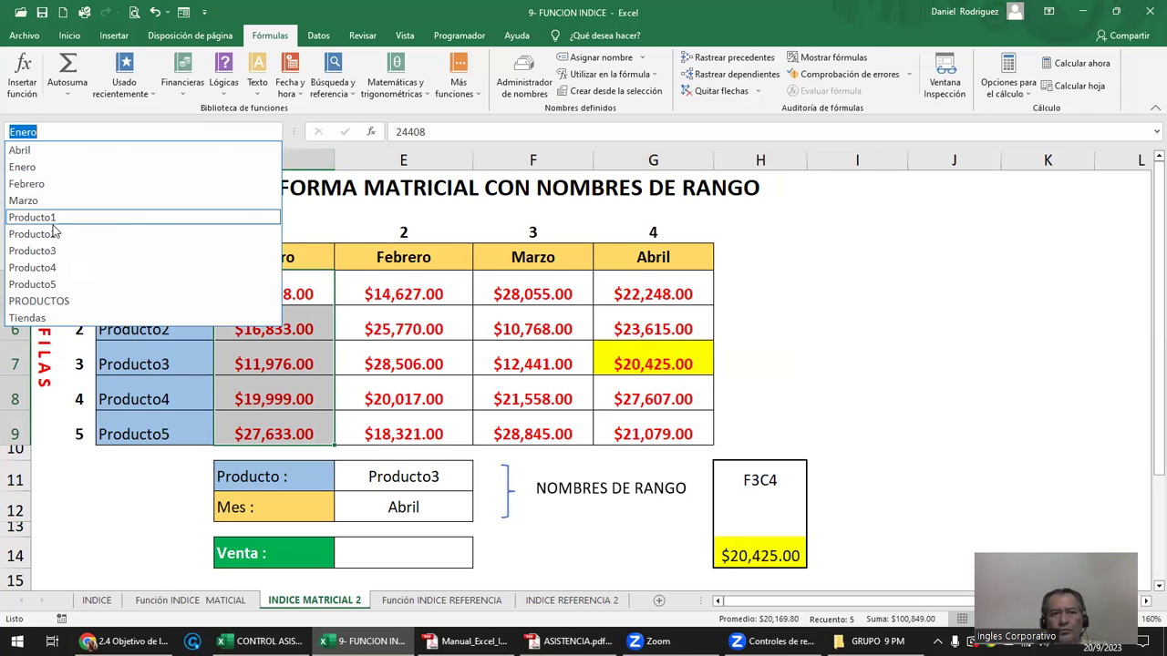
click(52, 224)
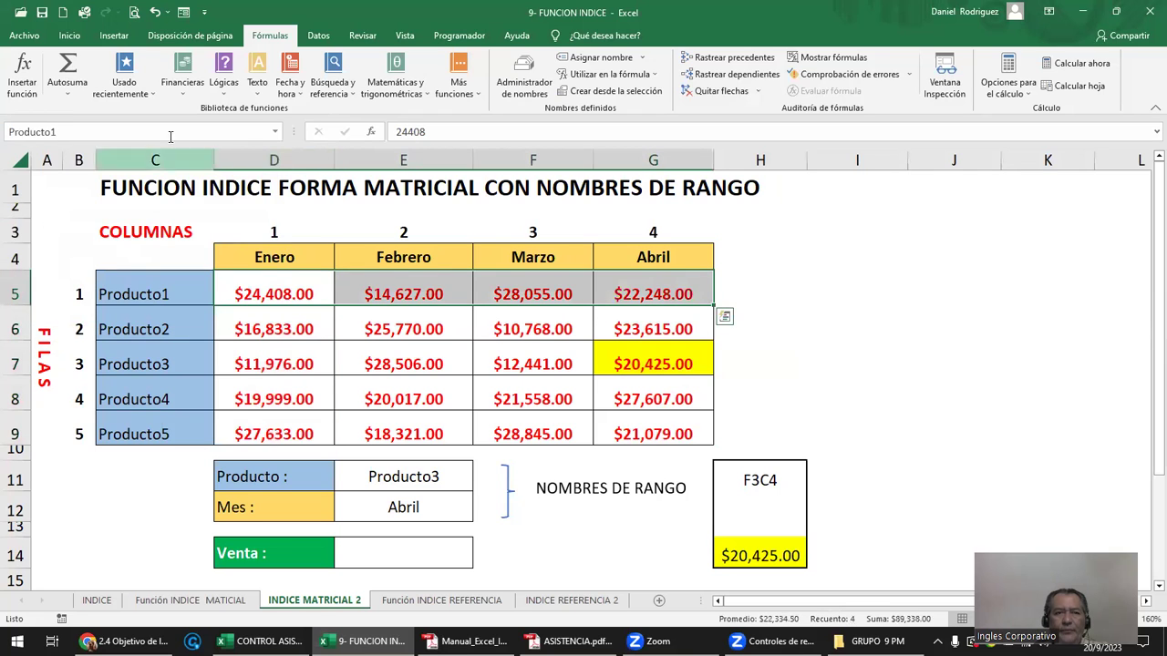
click(275, 132)
click(142, 233)
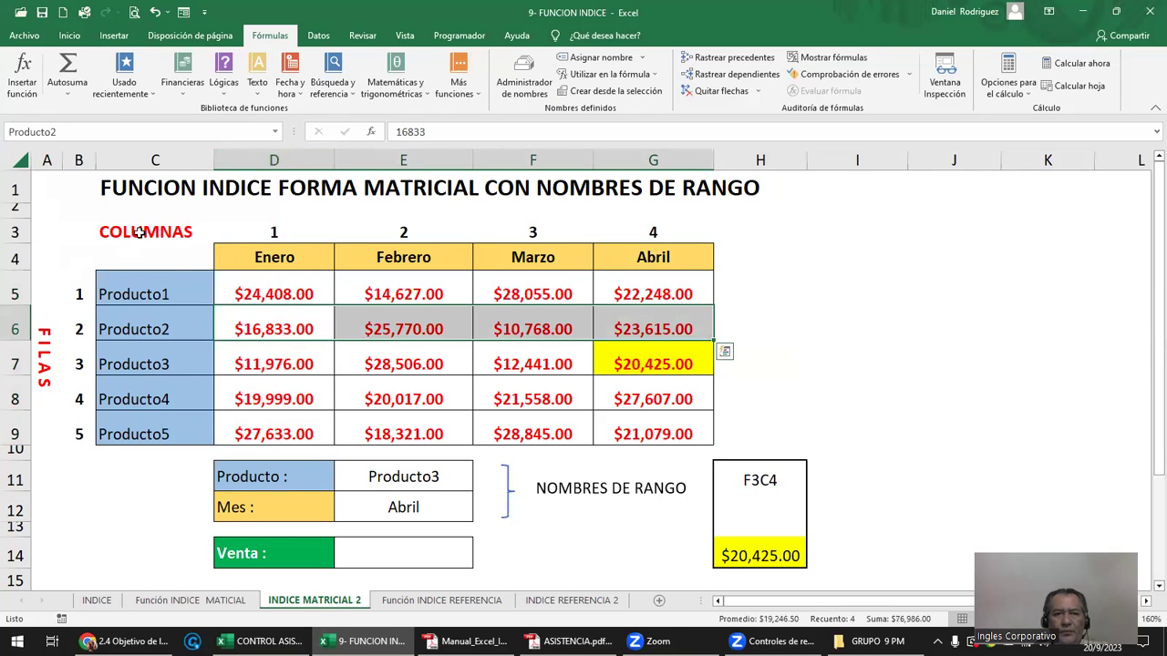
click(162, 292)
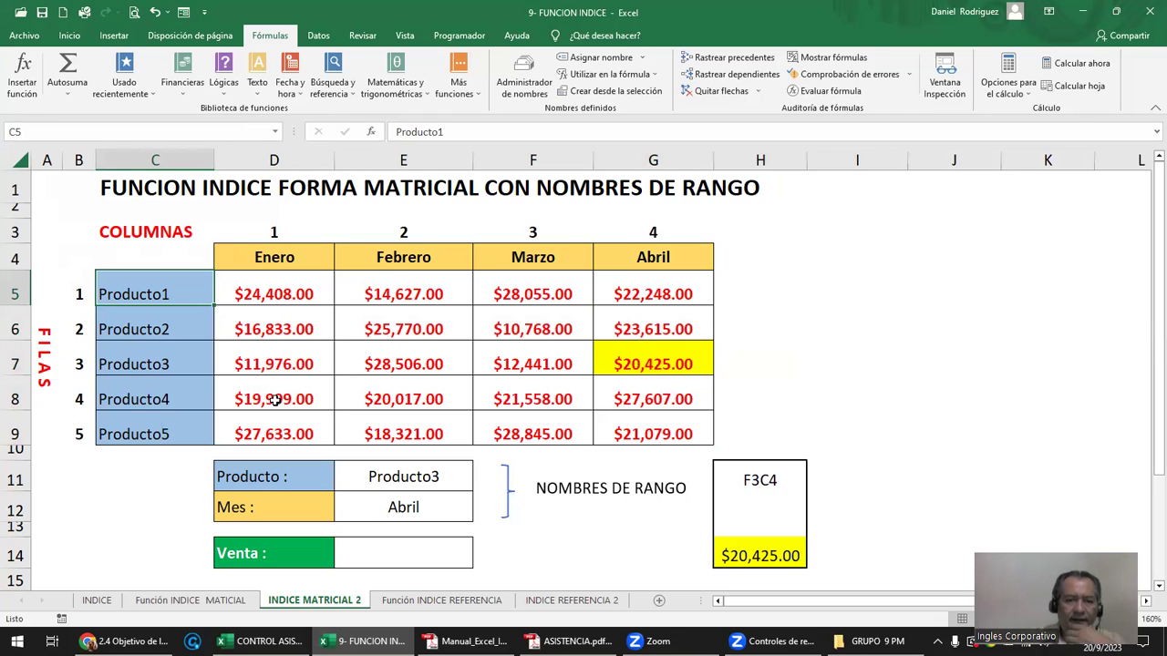
click(432, 480)
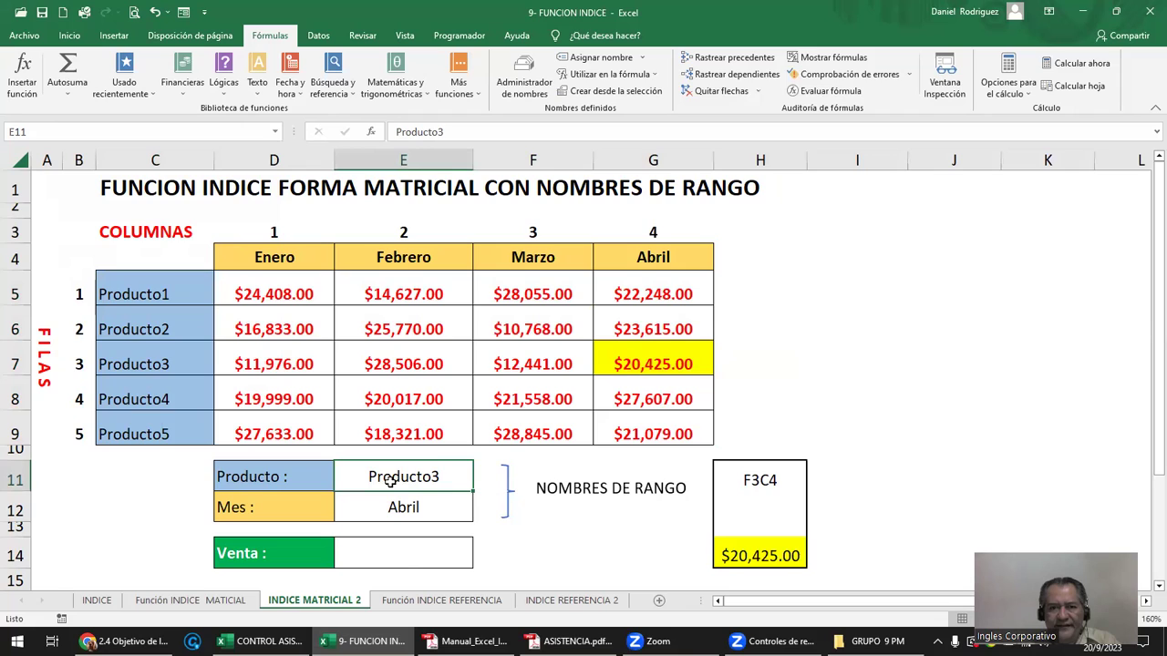
click(760, 479)
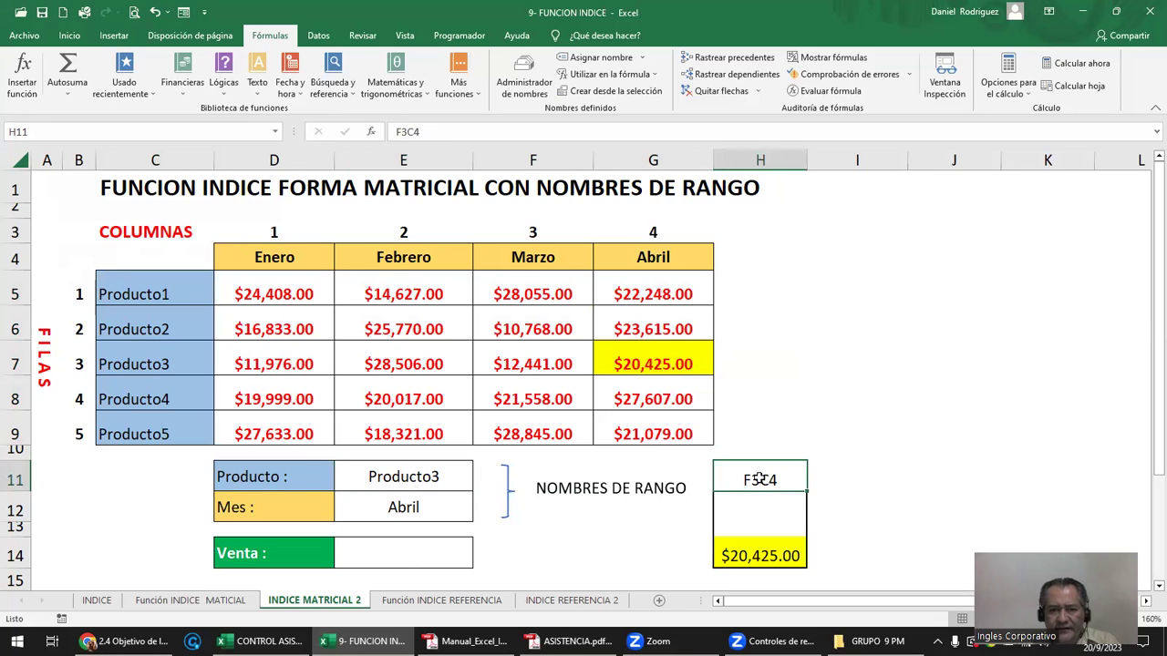
click(439, 480)
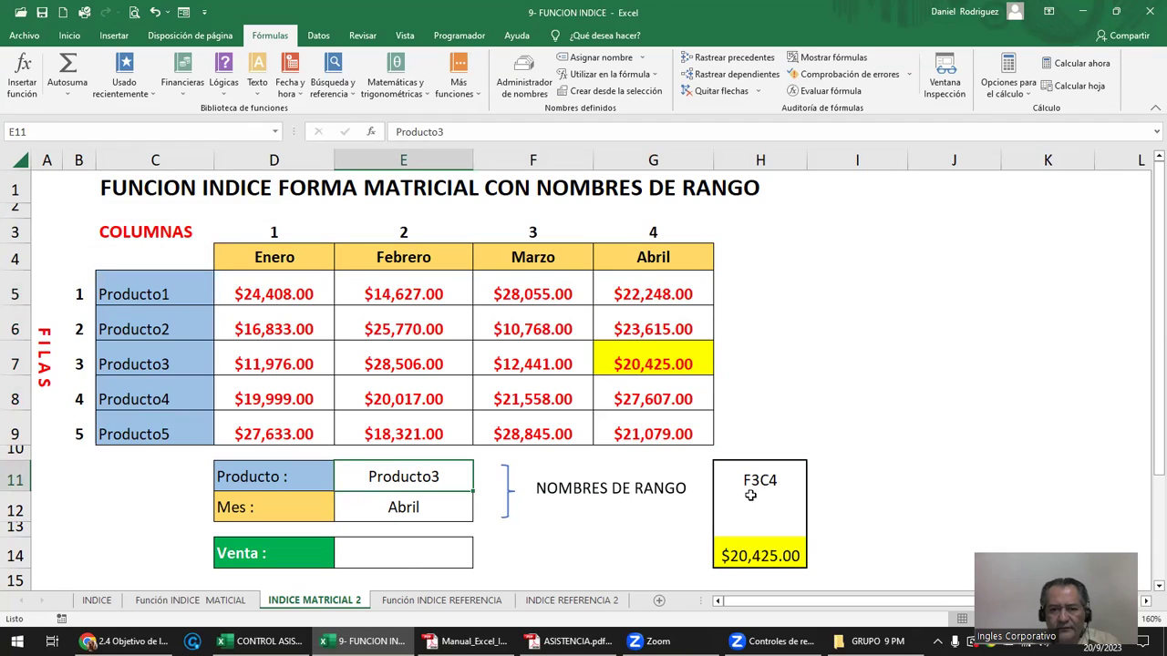
click(398, 508)
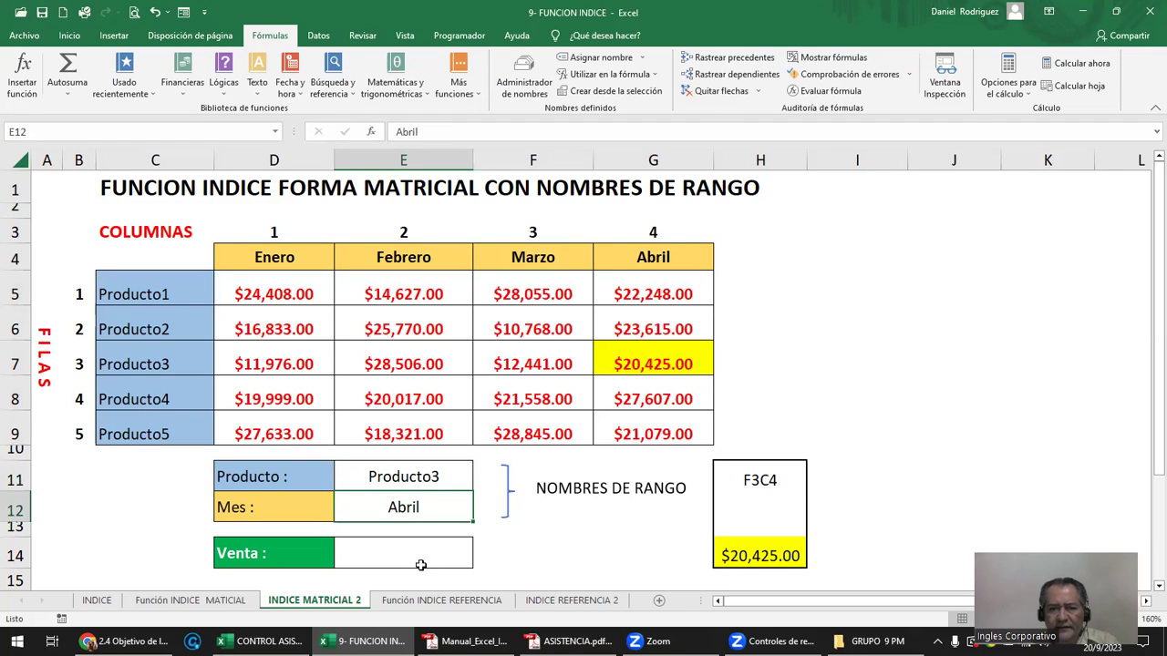
click(400, 561)
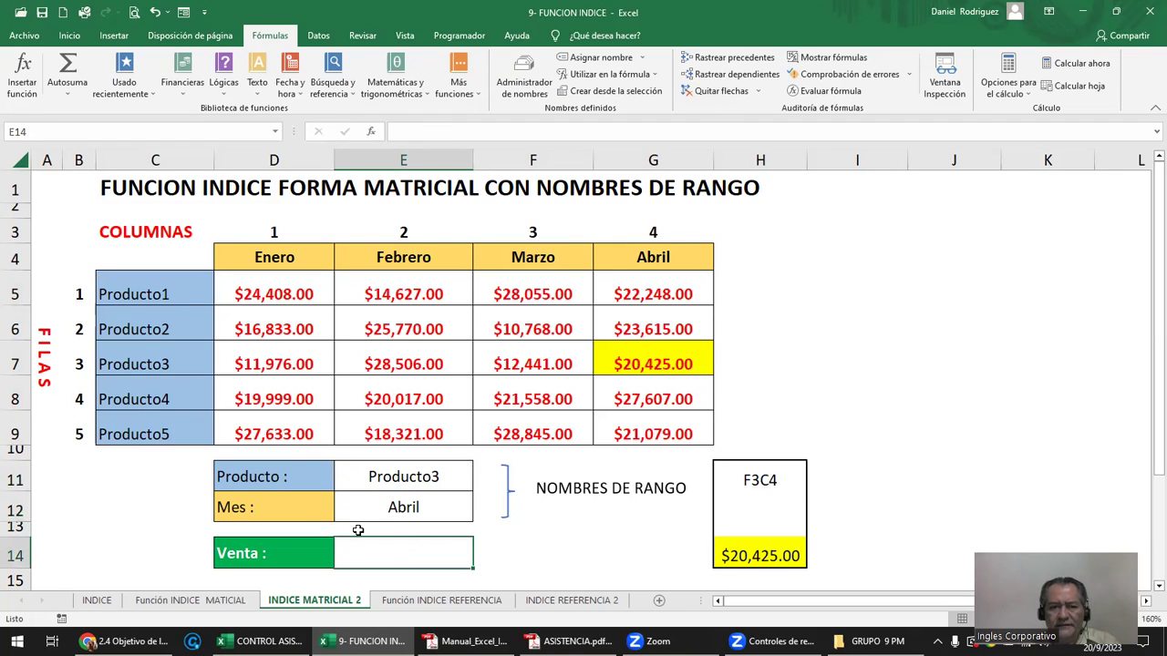
- Enter =Producto3 Abril in E14 to return the intersecting sale, $20,425.00
text(=)
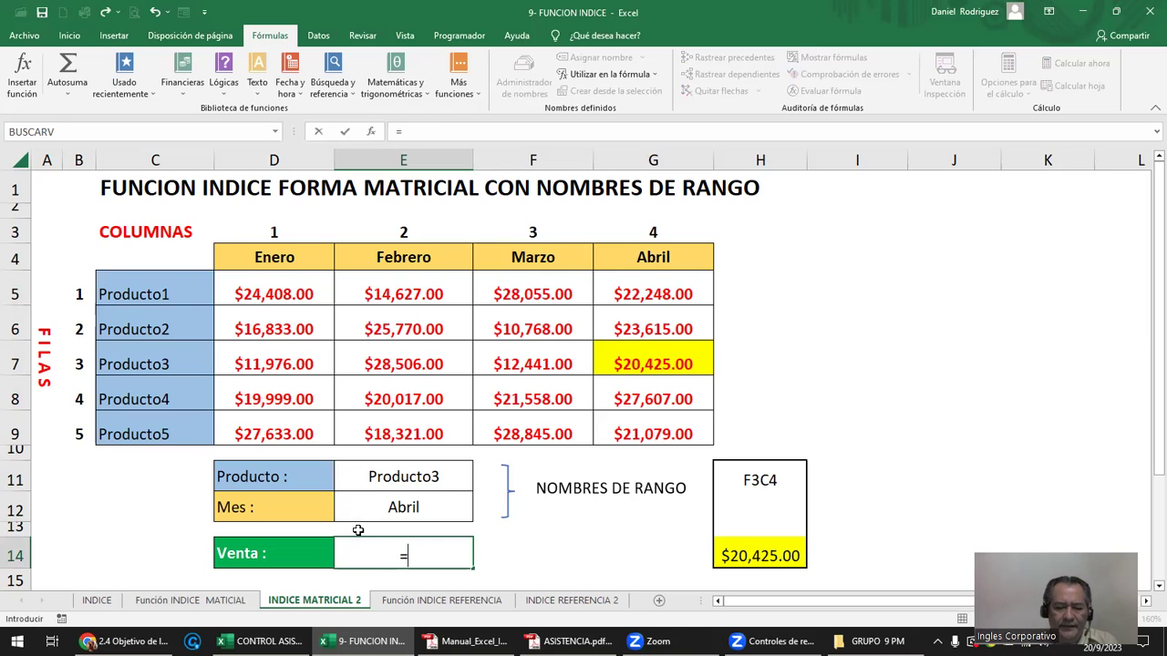
text(PRO)
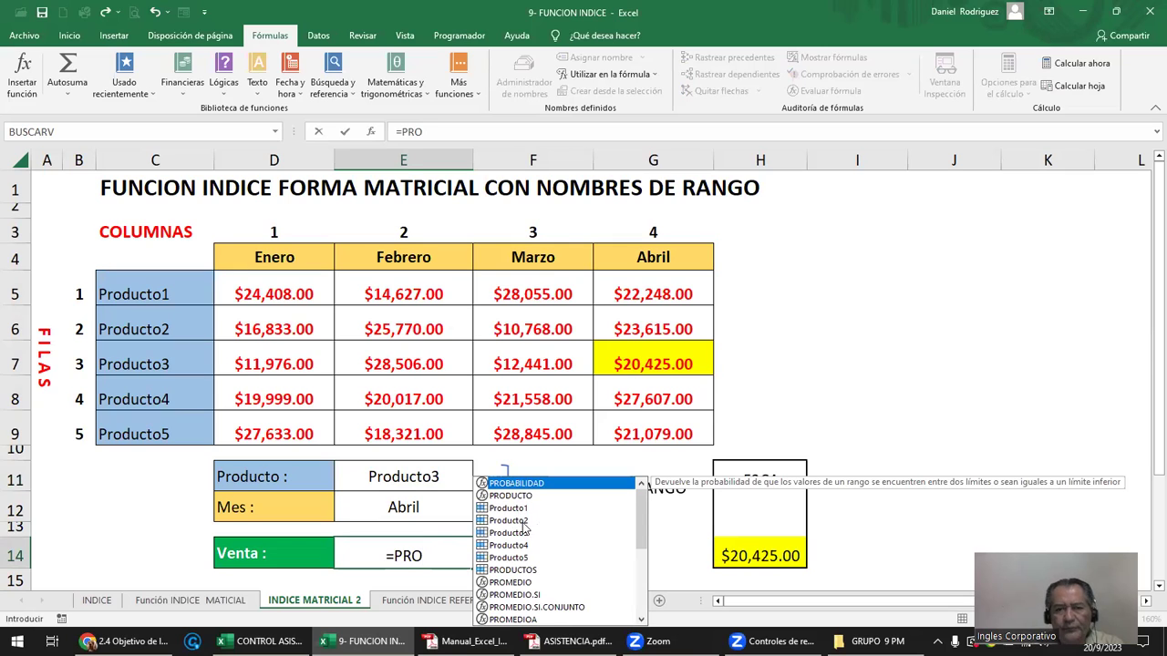
click(506, 536)
double_click(506, 536)
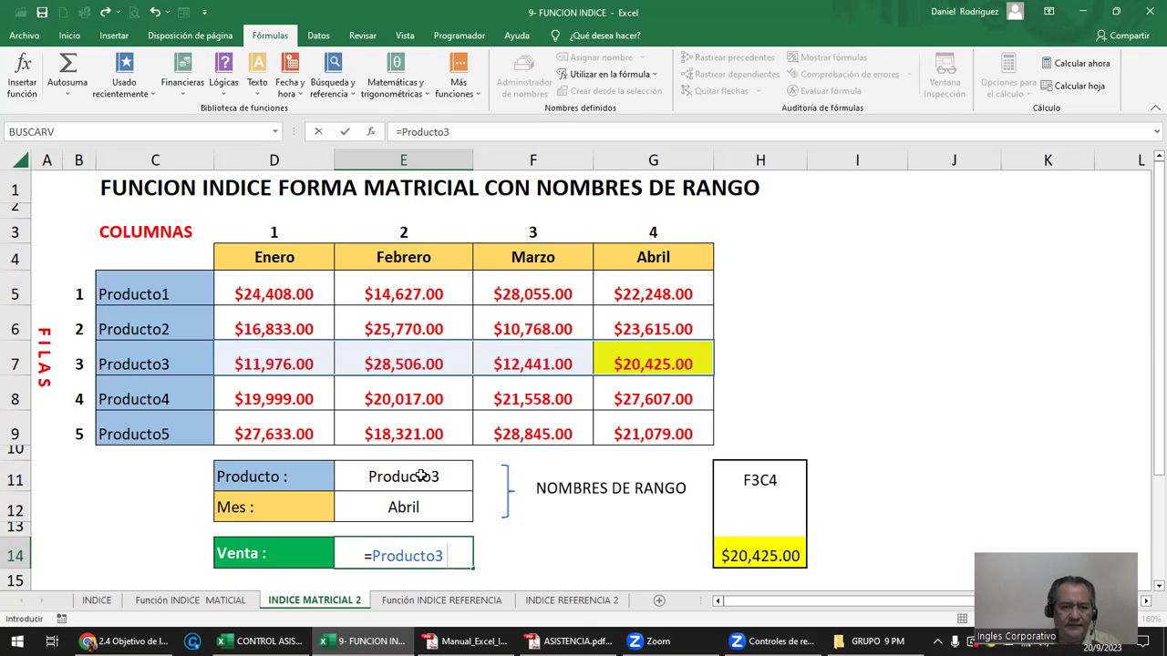
text(AB)
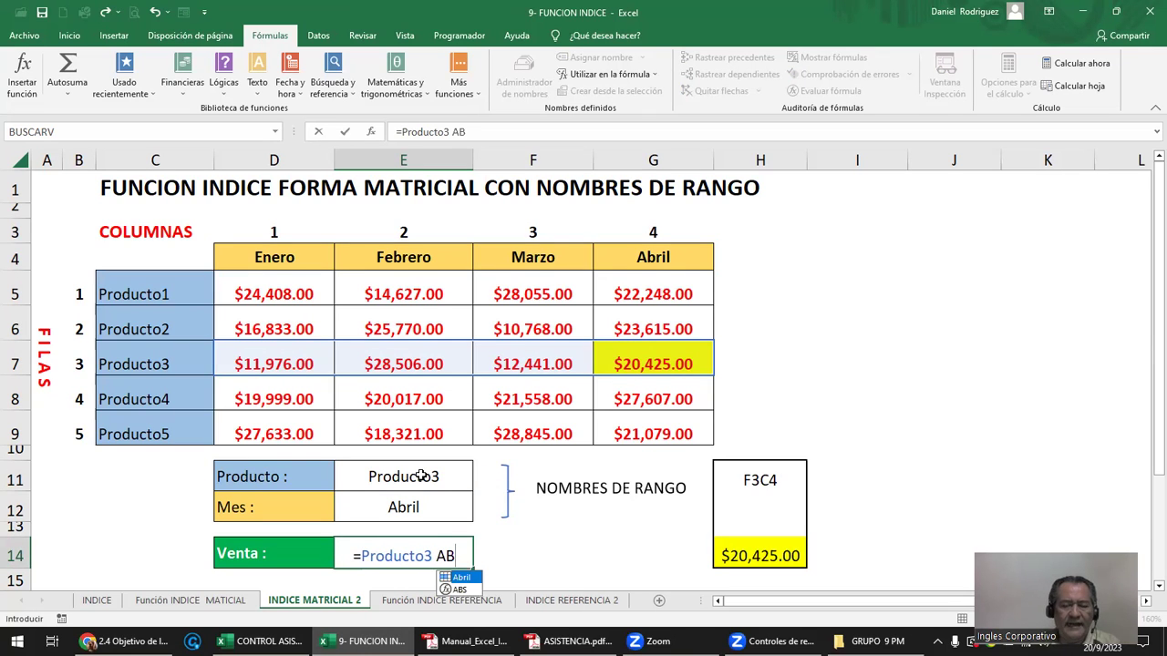
double_click(457, 578)
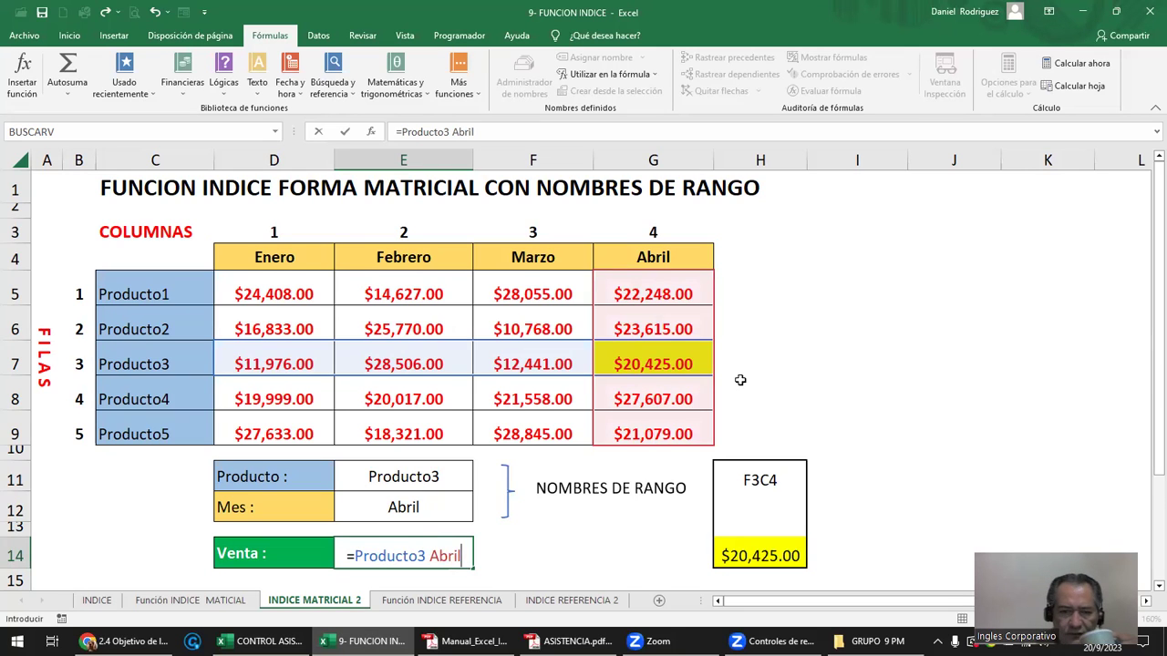
key(Return)
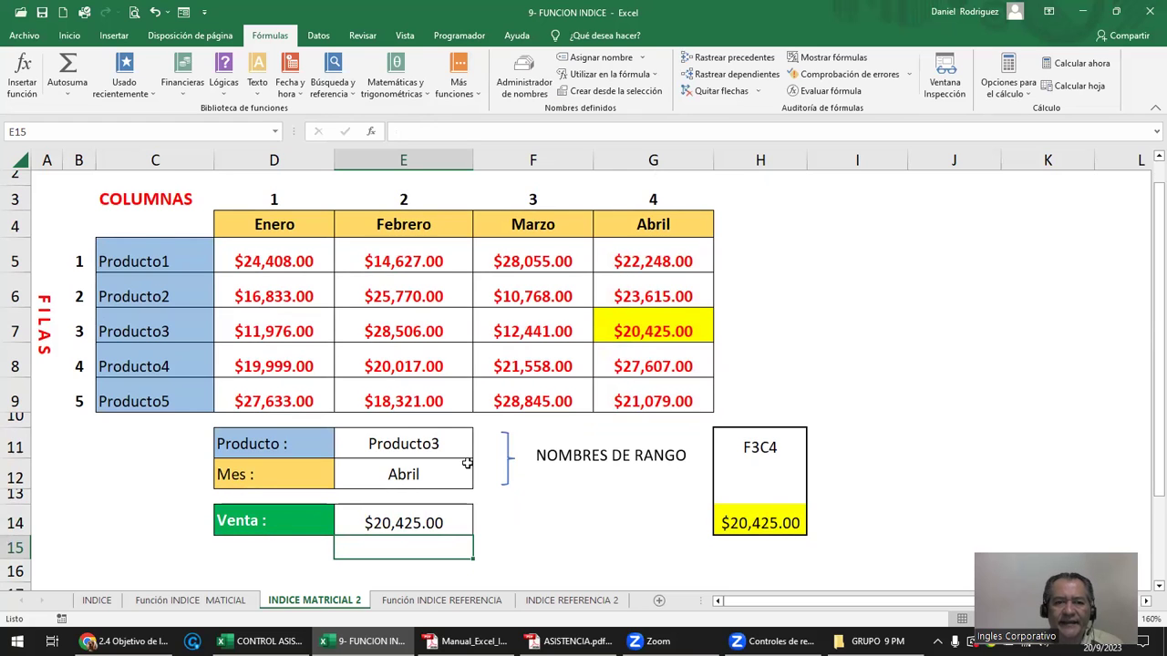
double_click(417, 522)
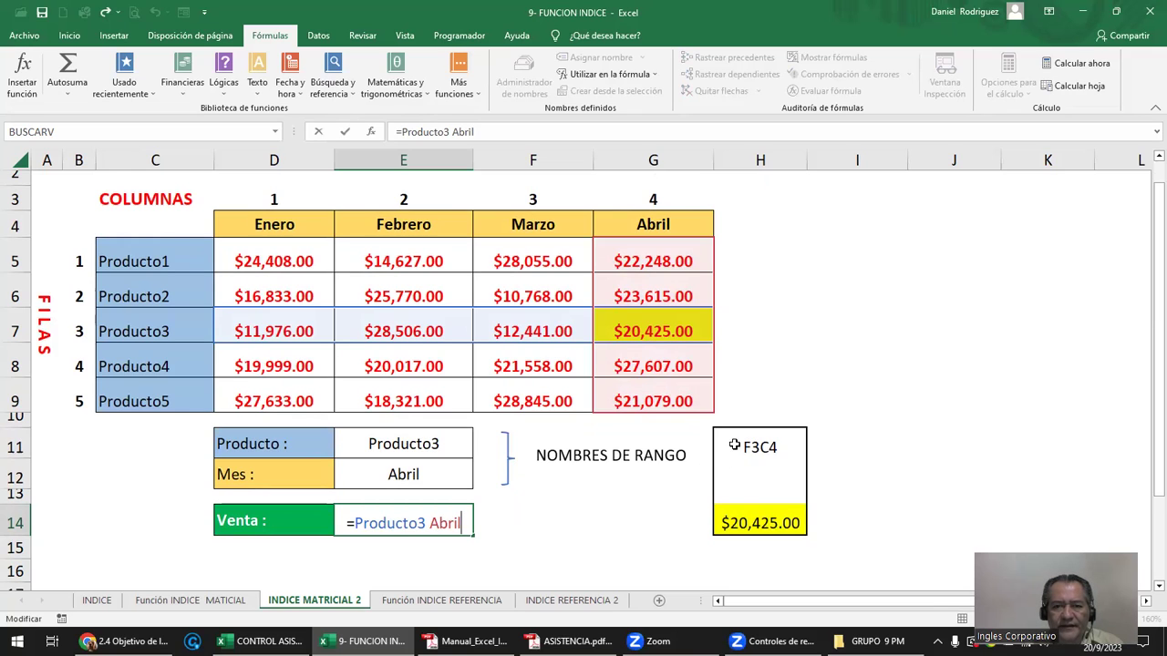
click(764, 523)
double_click(764, 524)
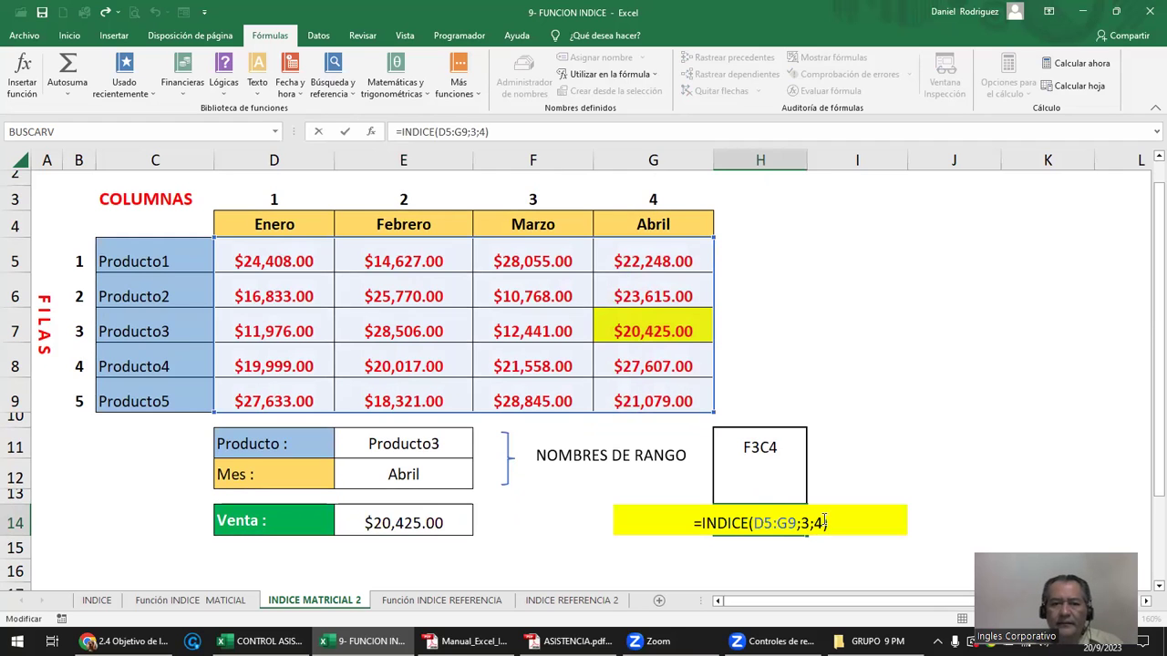
key(Return)
click(406, 442)
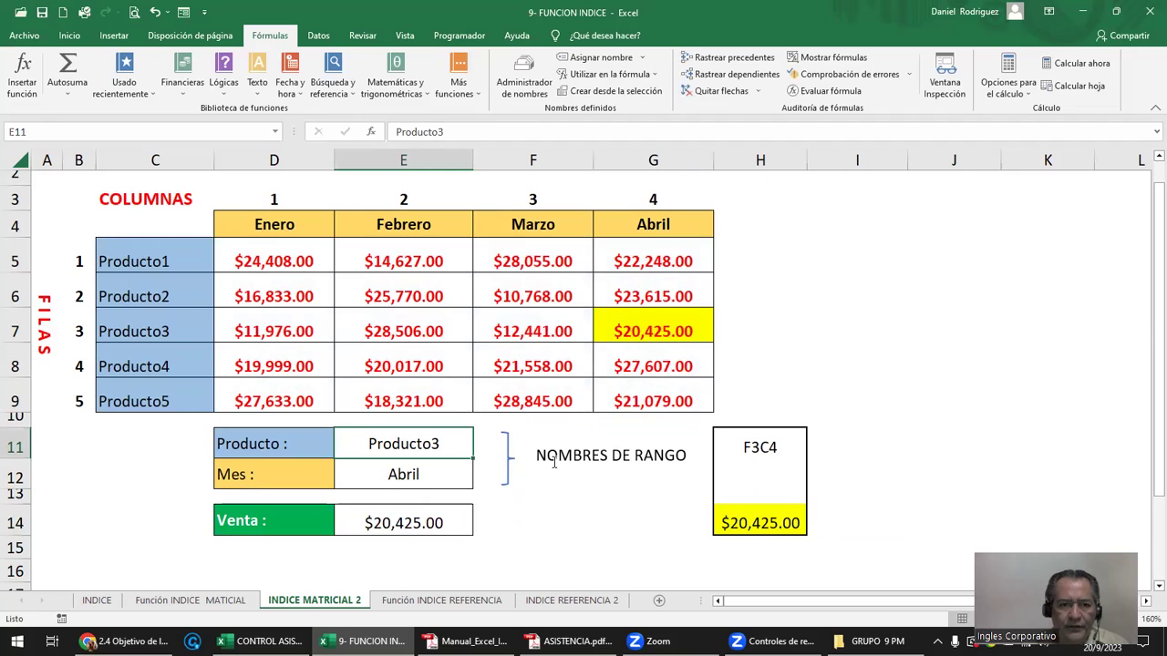
- Change the E11 product to Producto5, keeping Abril as the month
key(F2)
key(BackSpace)
text(5)
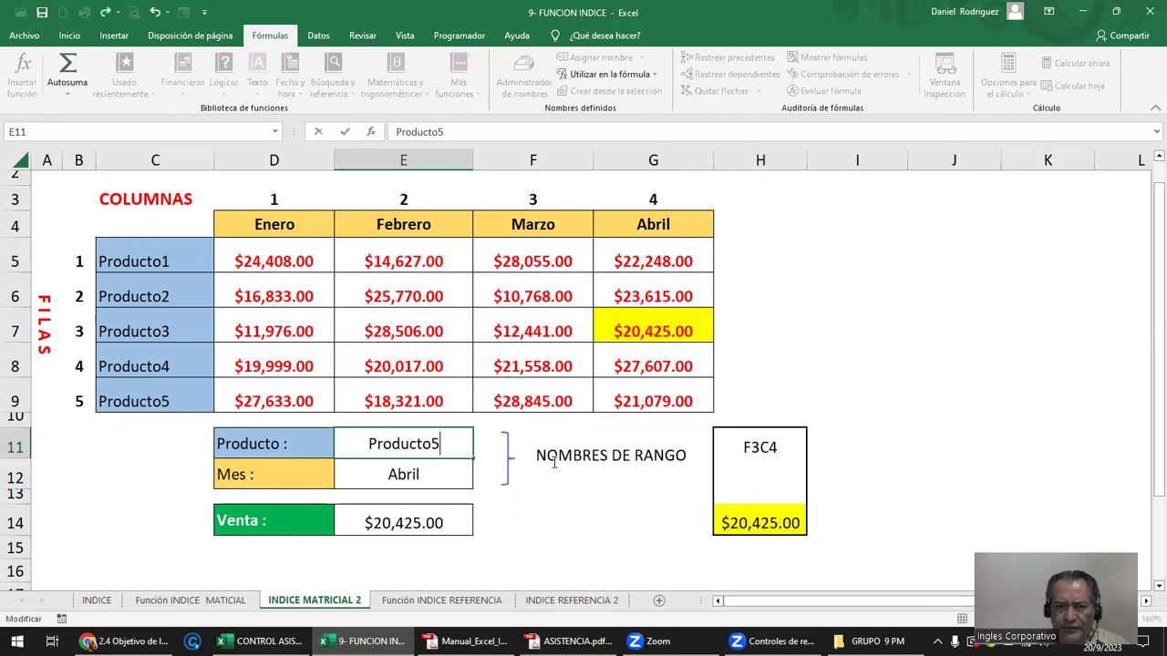
key(Return)
drag(278, 433, 439, 472)
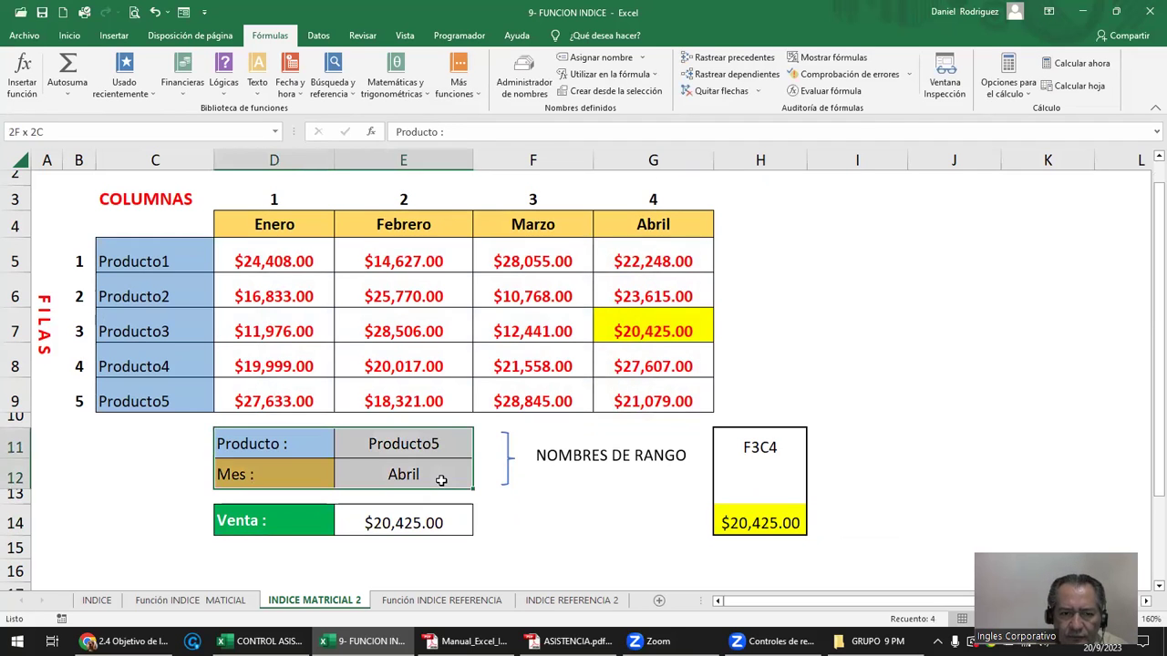
key(Delete)
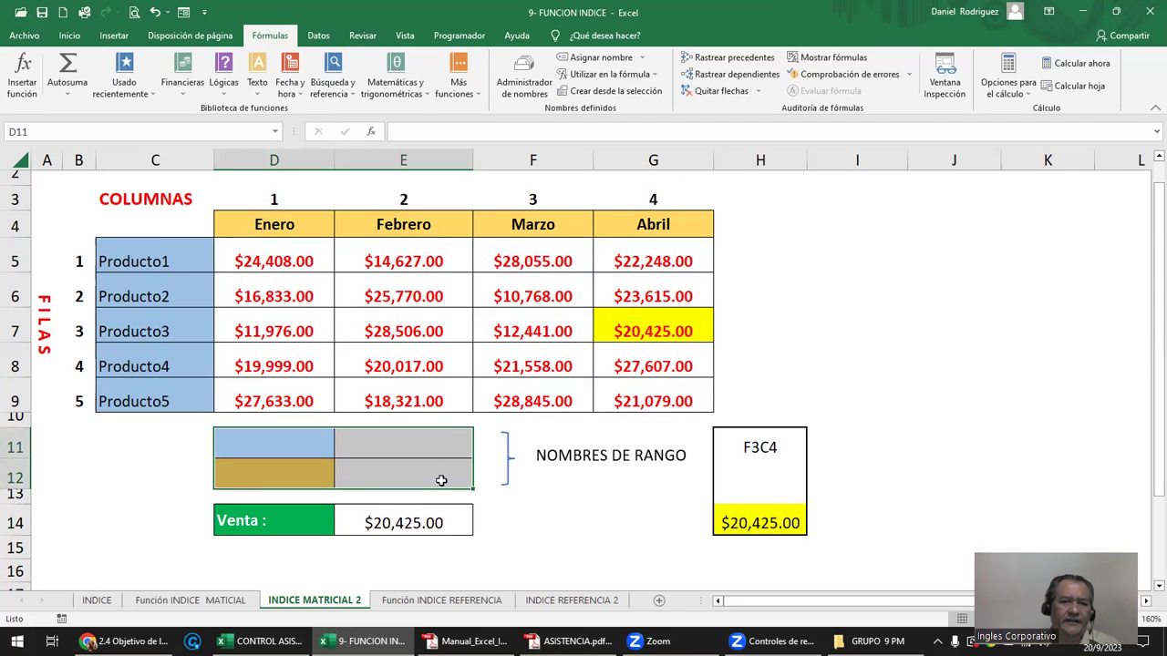
key(ctrl+z)
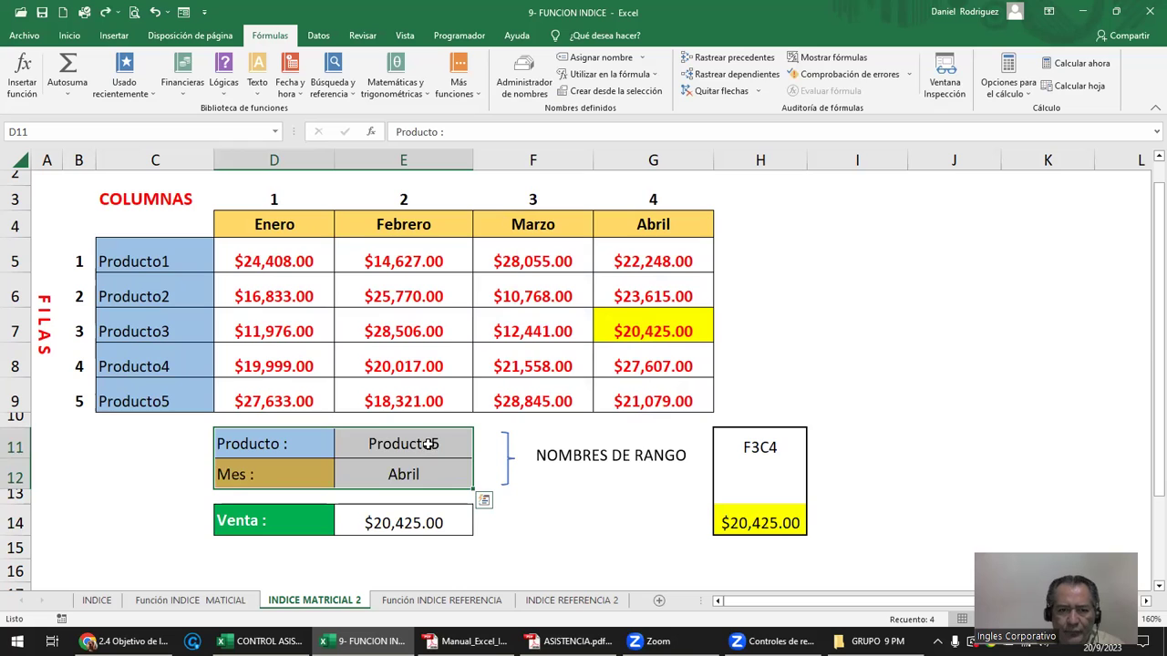
click(430, 444)
click(425, 475)
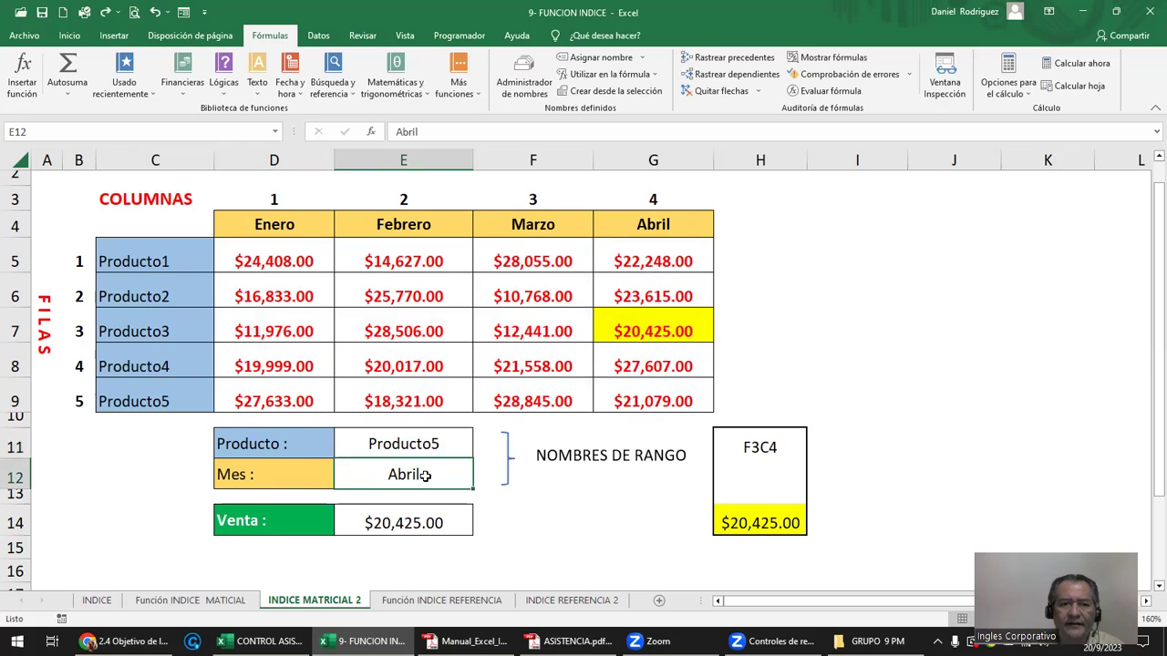
- Relabel H11 from F3C4 to F5C4
click(780, 446)
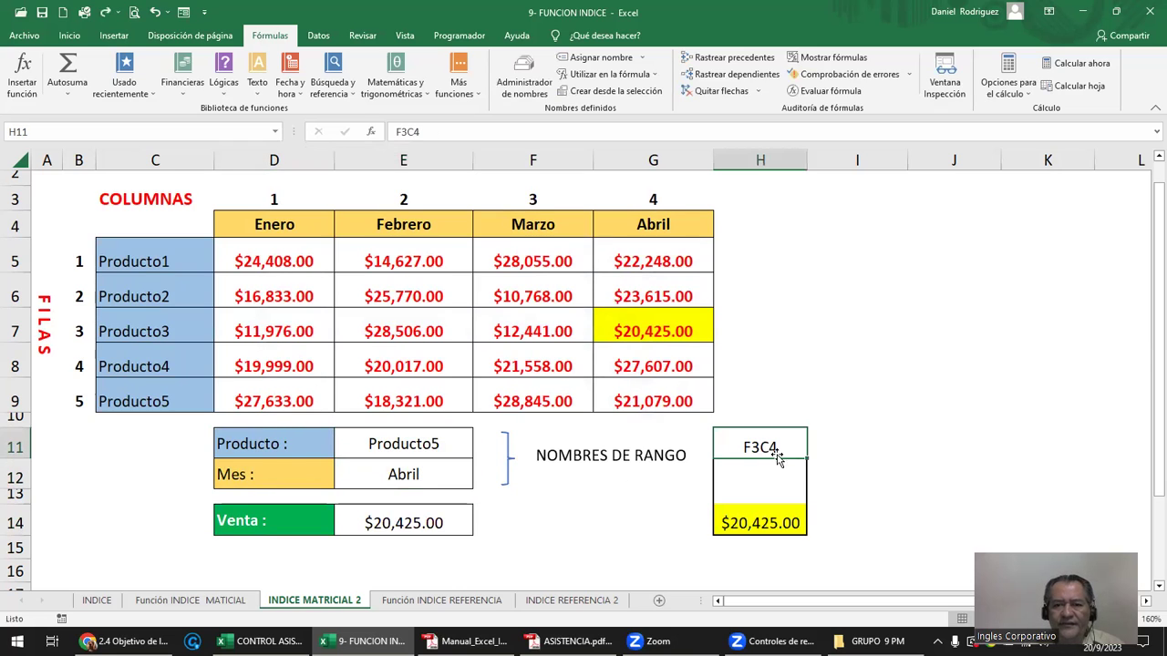
key(F2)
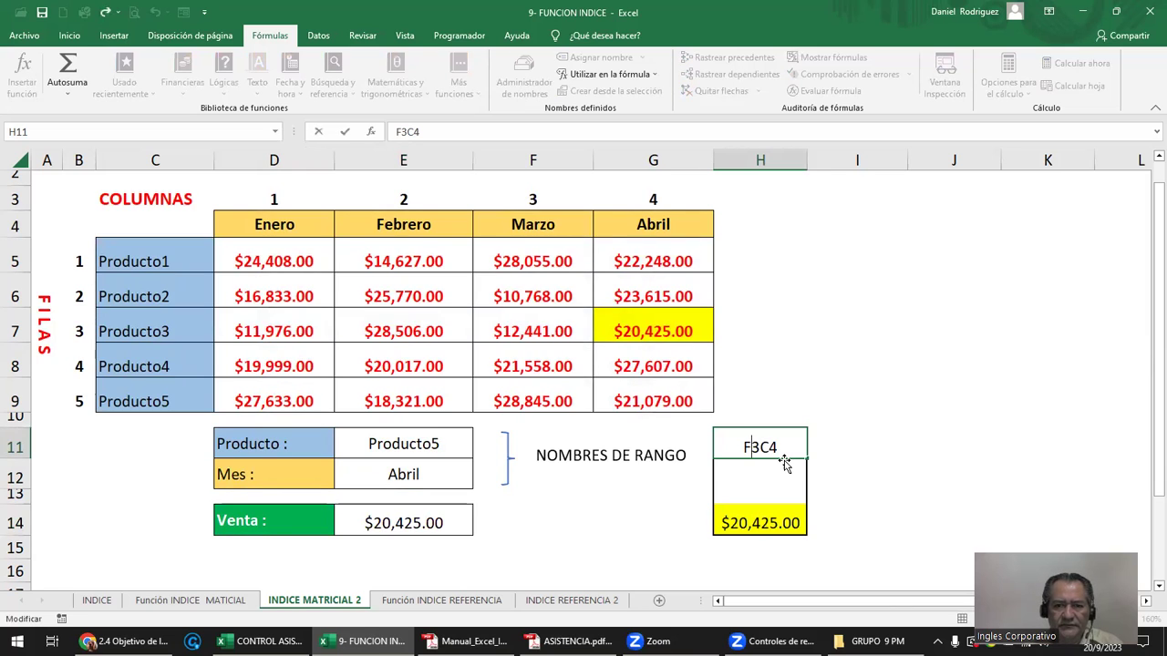
text(5)
key(Delete)
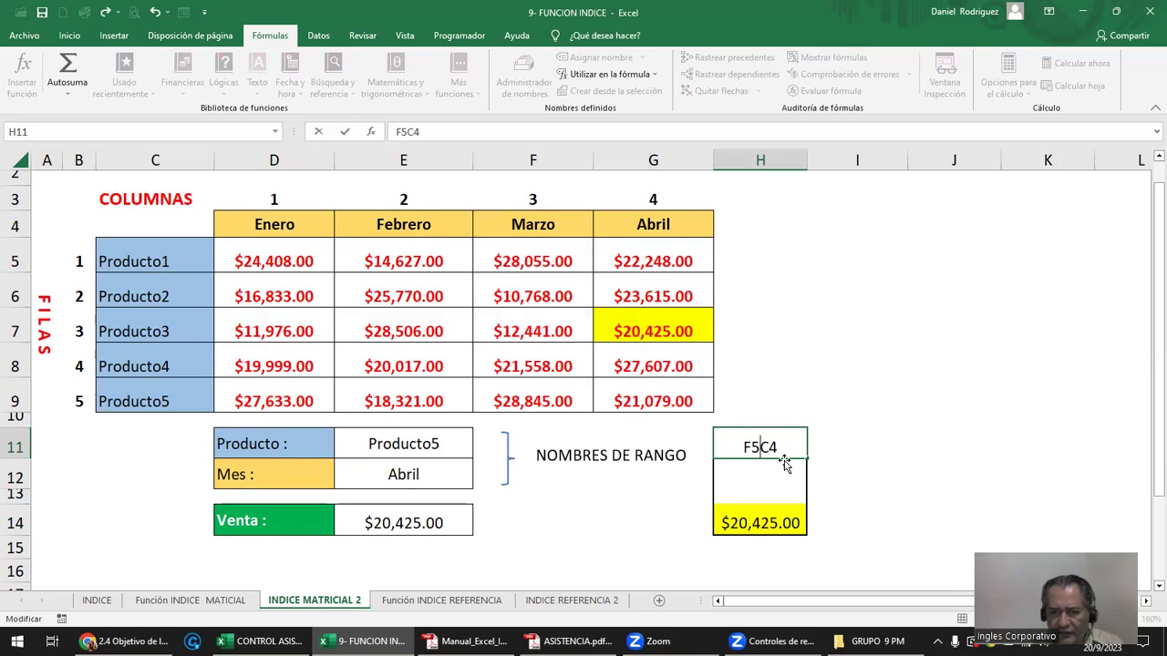
drag(743, 447, 789, 438)
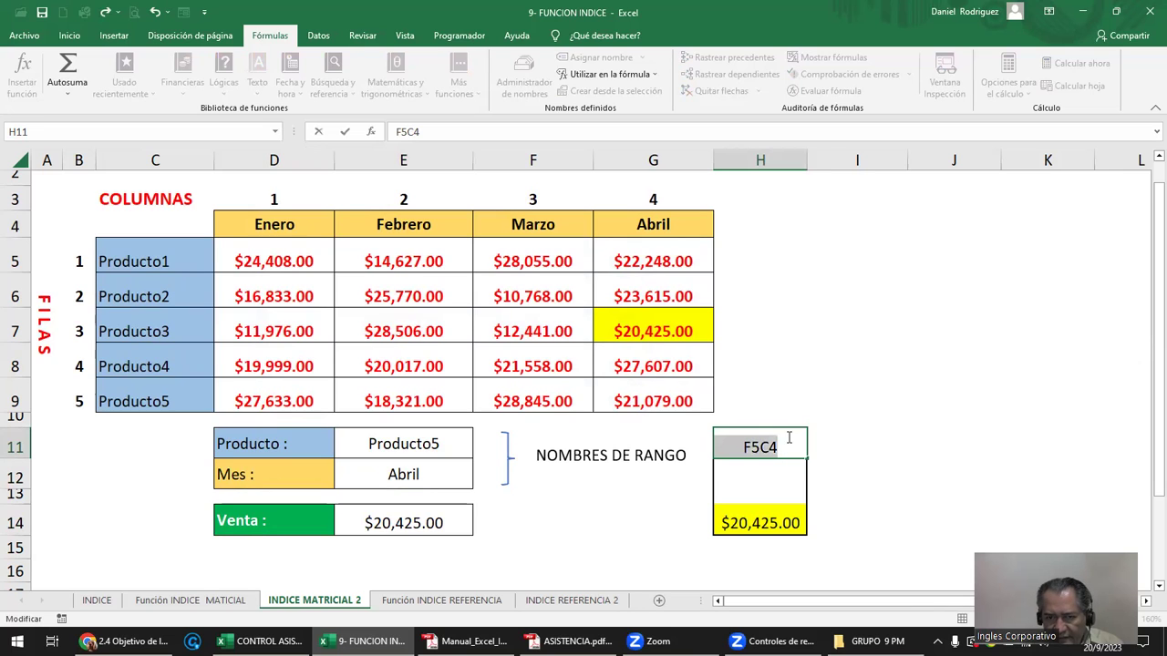
key(Return)
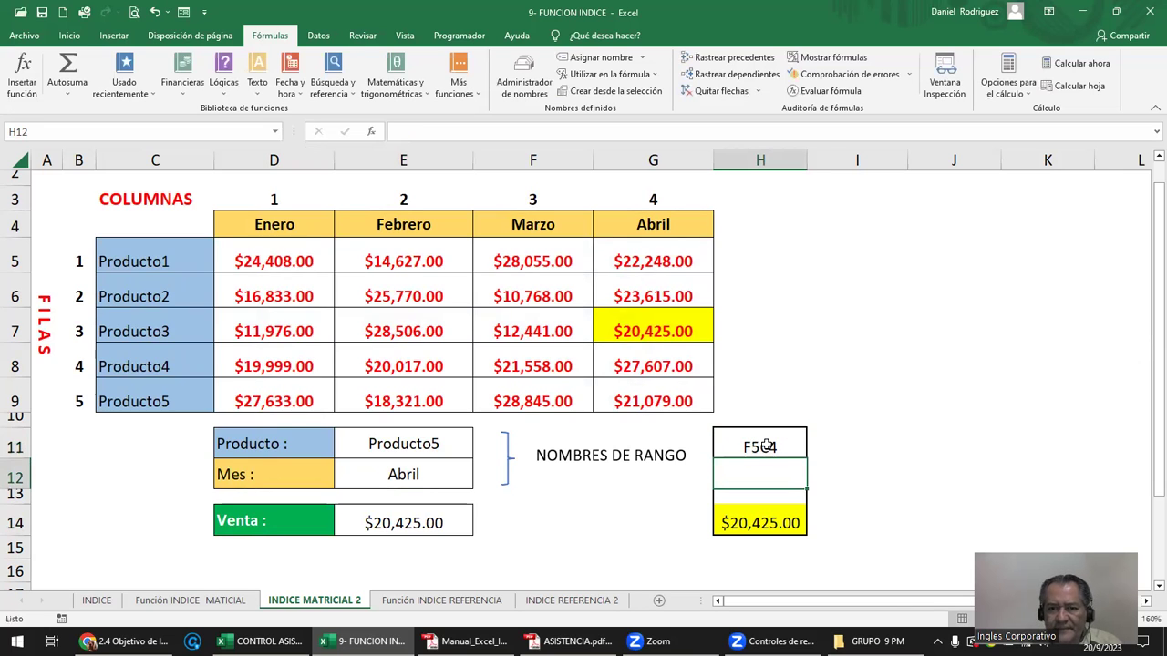
click(769, 446)
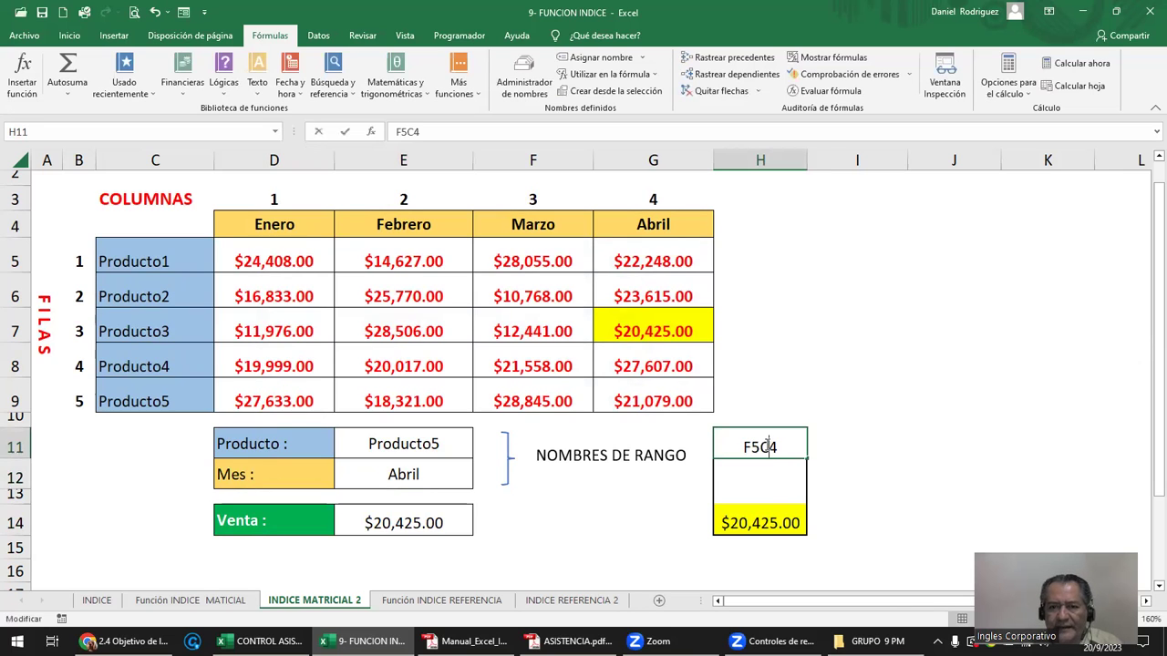
- Change H14 to =INDICE(D5:G9;5;4), returning $21,079.00
click(761, 520)
double_click(762, 523)
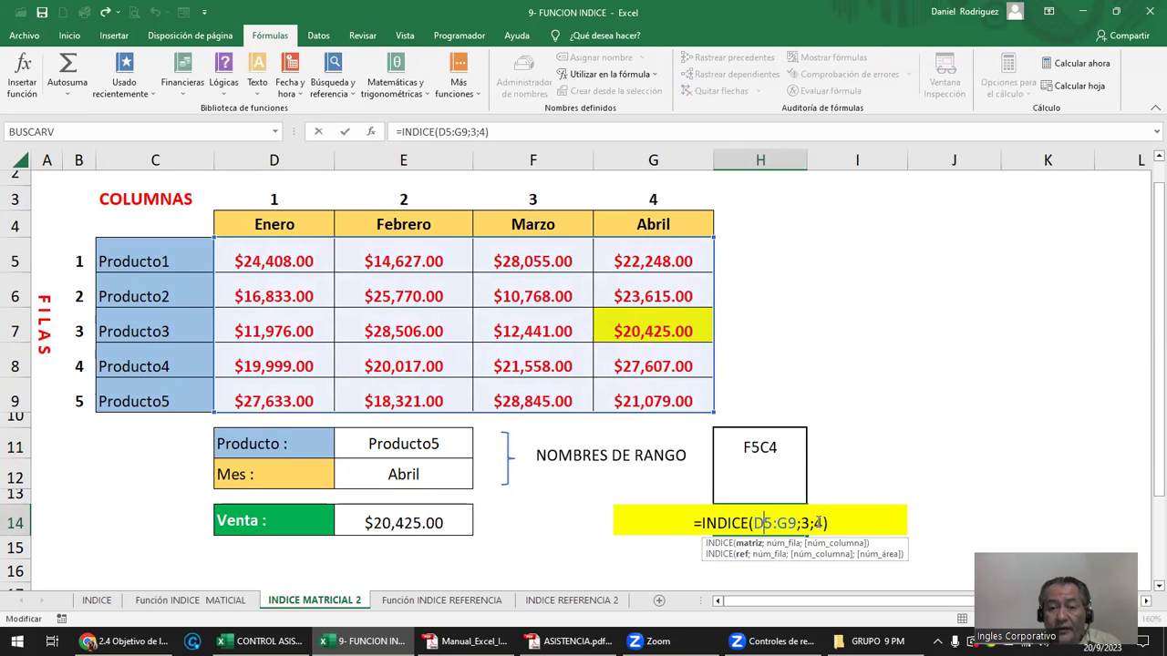
click(803, 522)
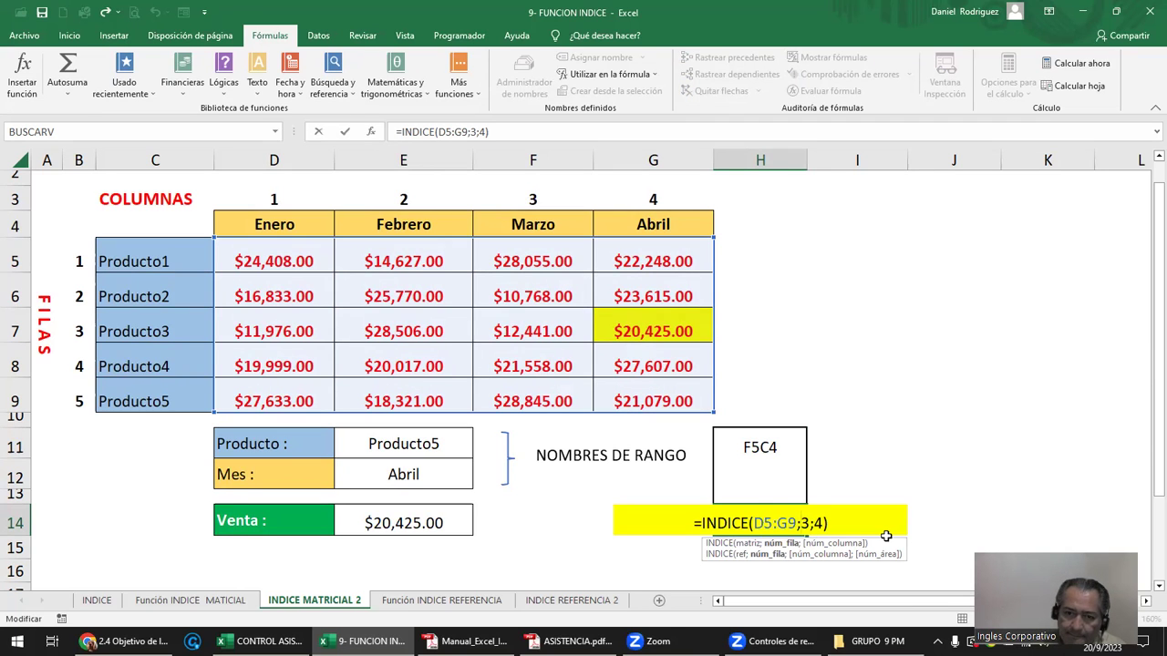
text(5)
key(Delete)
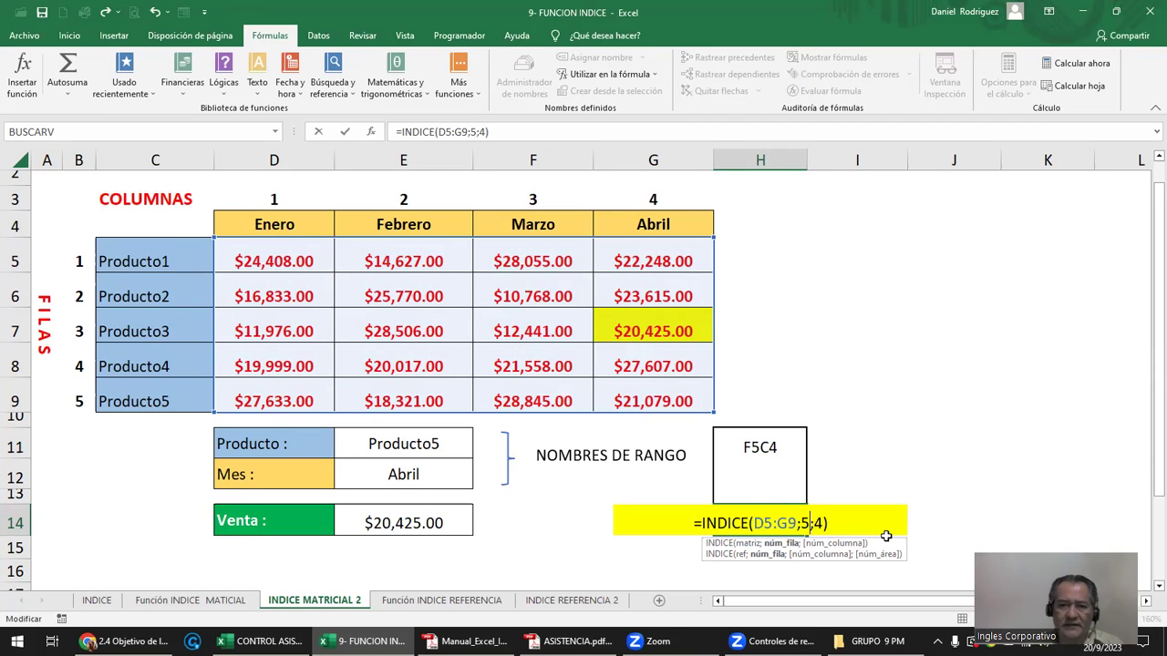
key(Return)
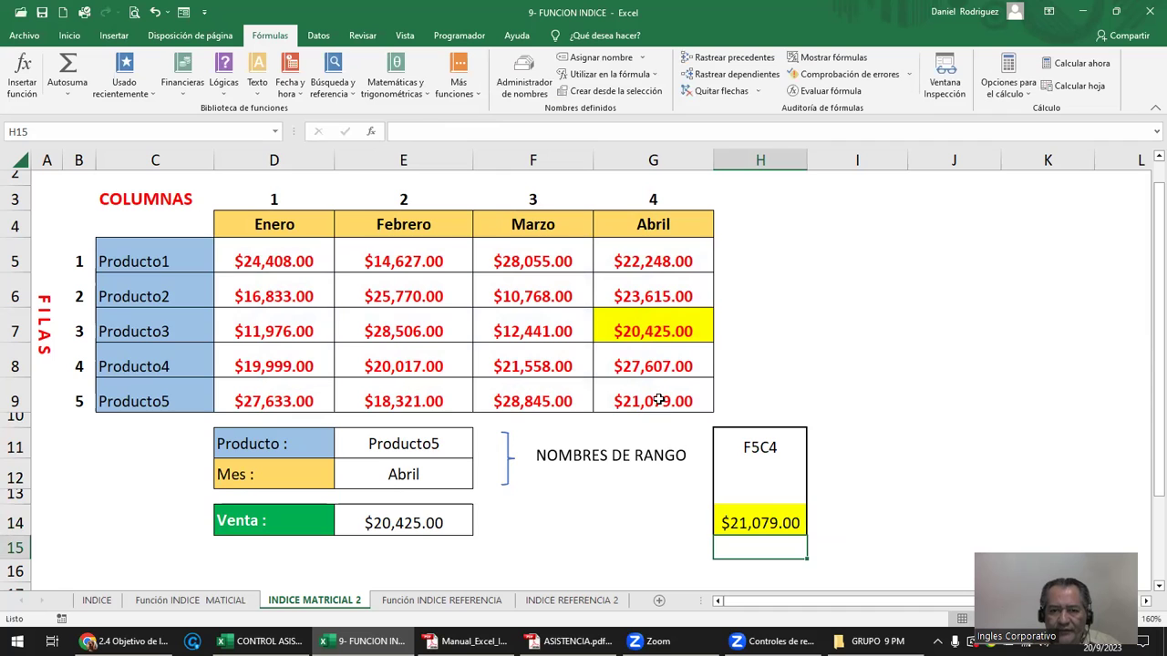
click(661, 403)
- Copy G6's plain formatting onto G7 to remove its yellow highlight
click(657, 296)
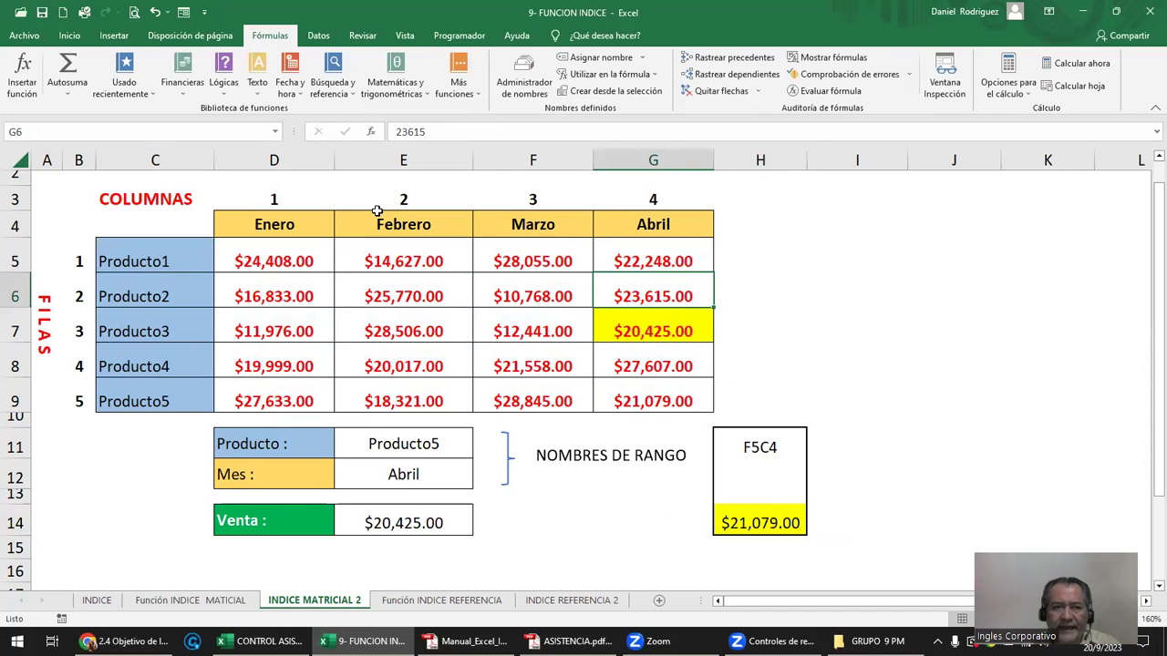
click(67, 71)
click(73, 37)
key(Escape)
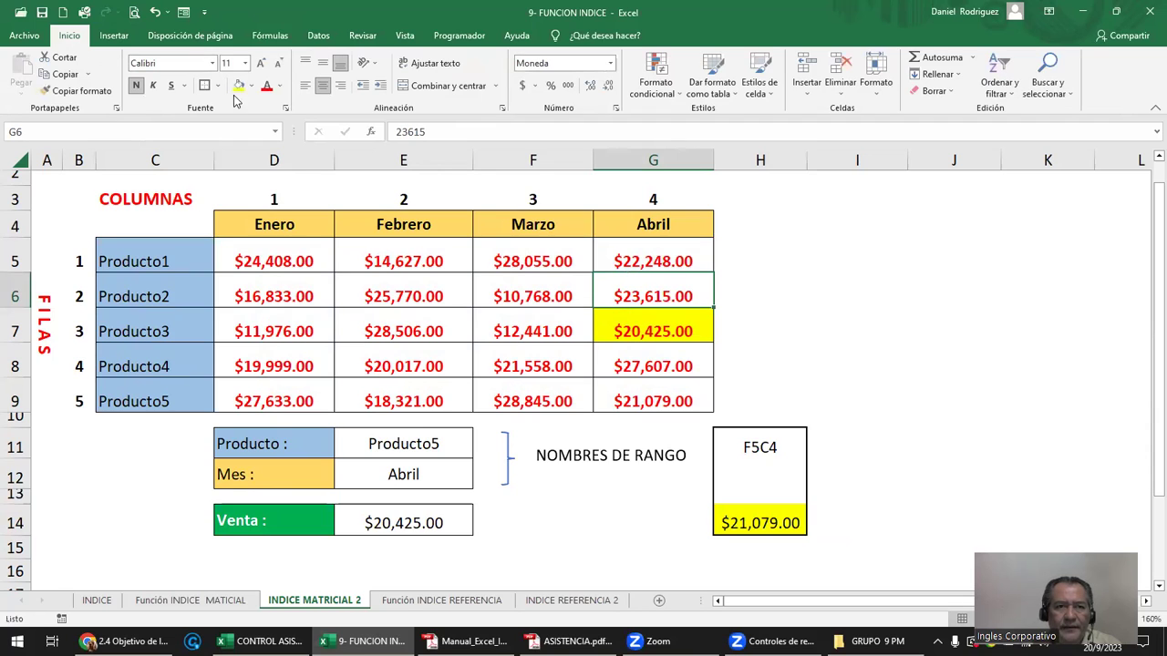
click(92, 91)
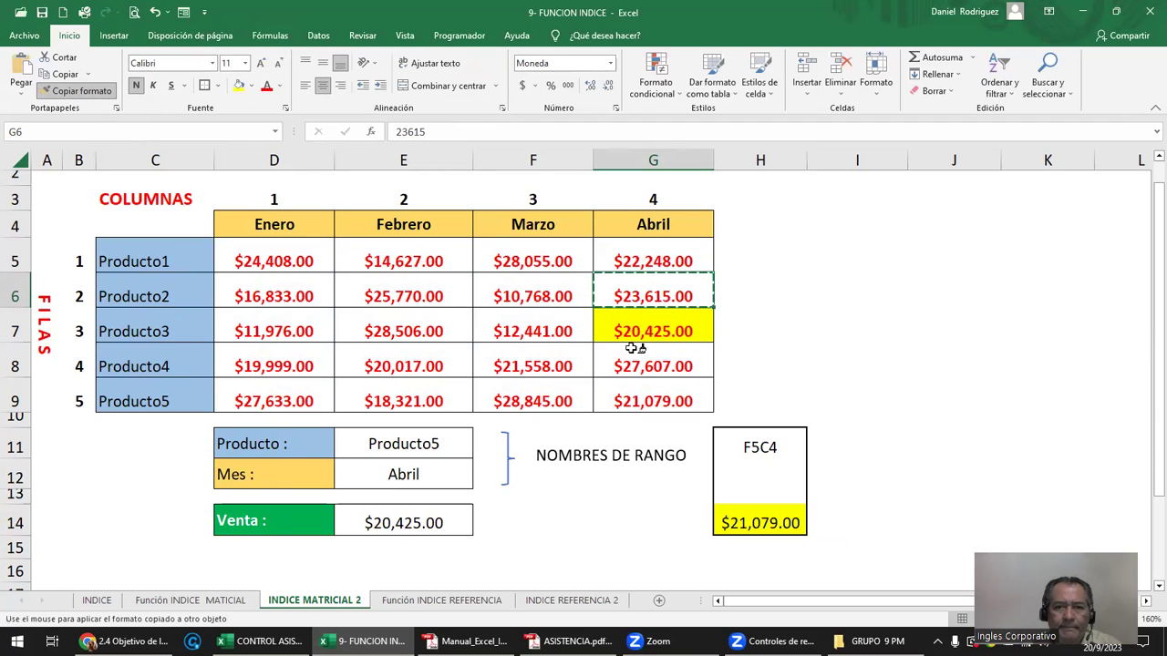
click(631, 332)
- Fill G9's Producto5 April sale of $21,079.00 with yellow
click(639, 401)
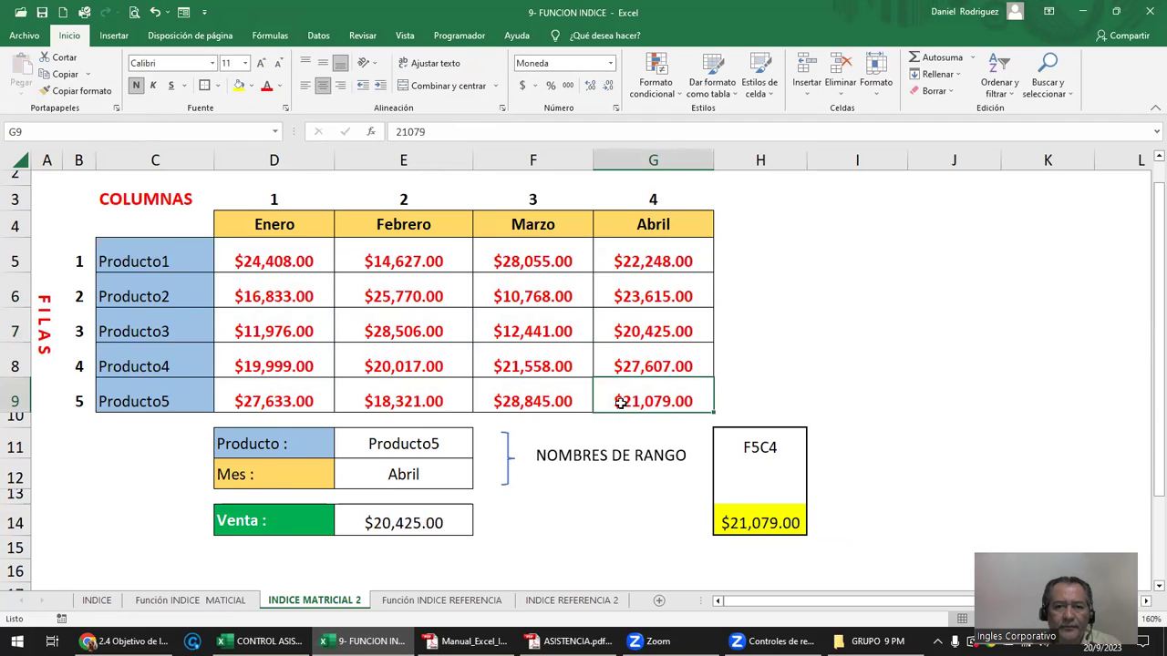
click(239, 85)
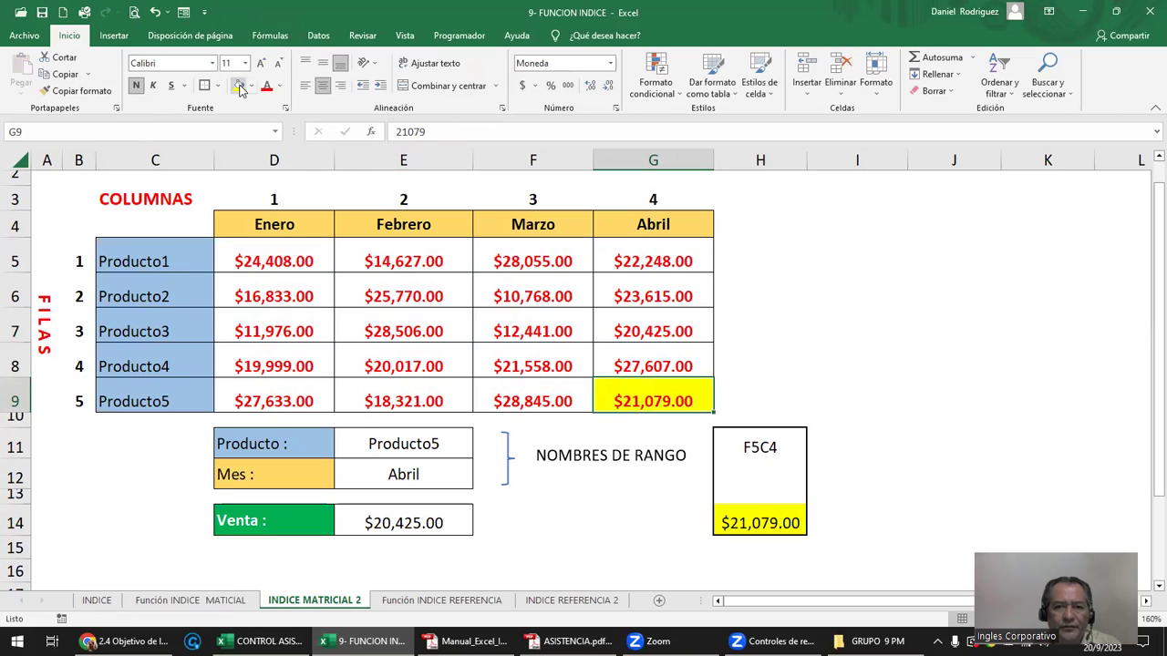
click(512, 522)
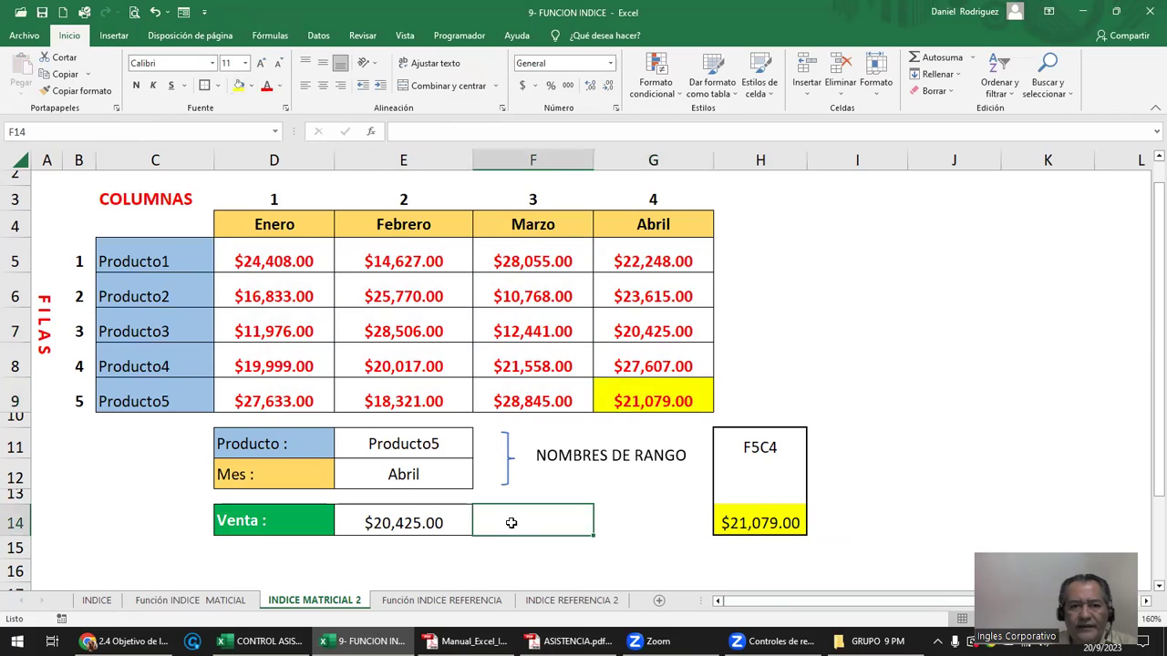
click(398, 450)
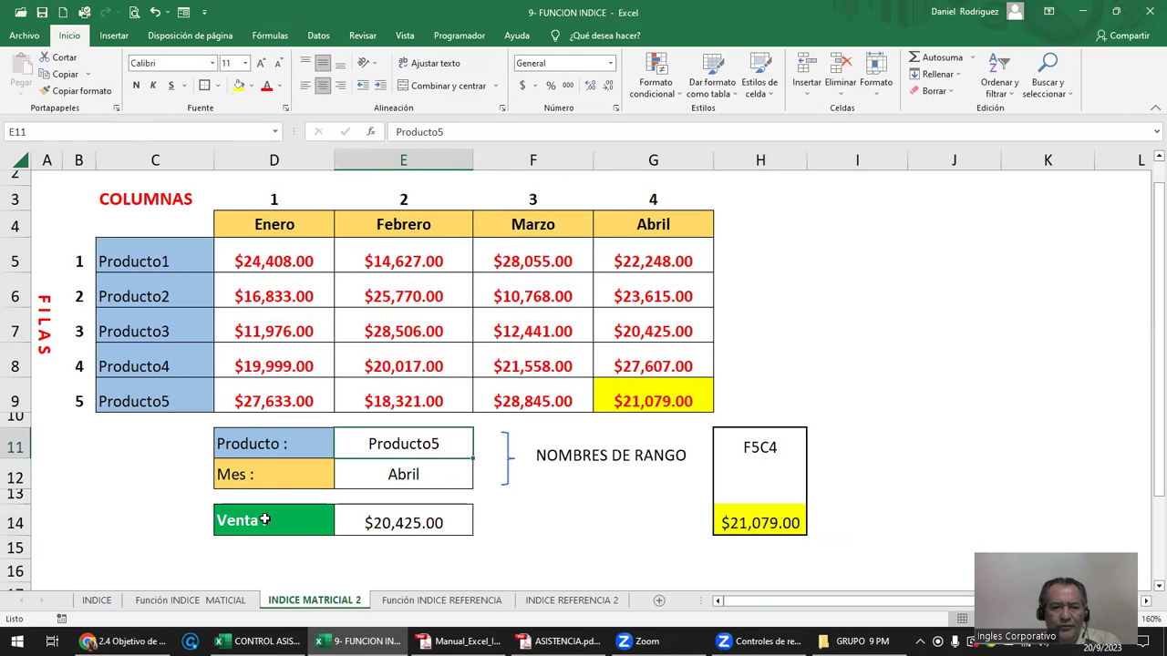
- Change the Venta formula in E14 from Producto3 to Producto5
click(434, 522)
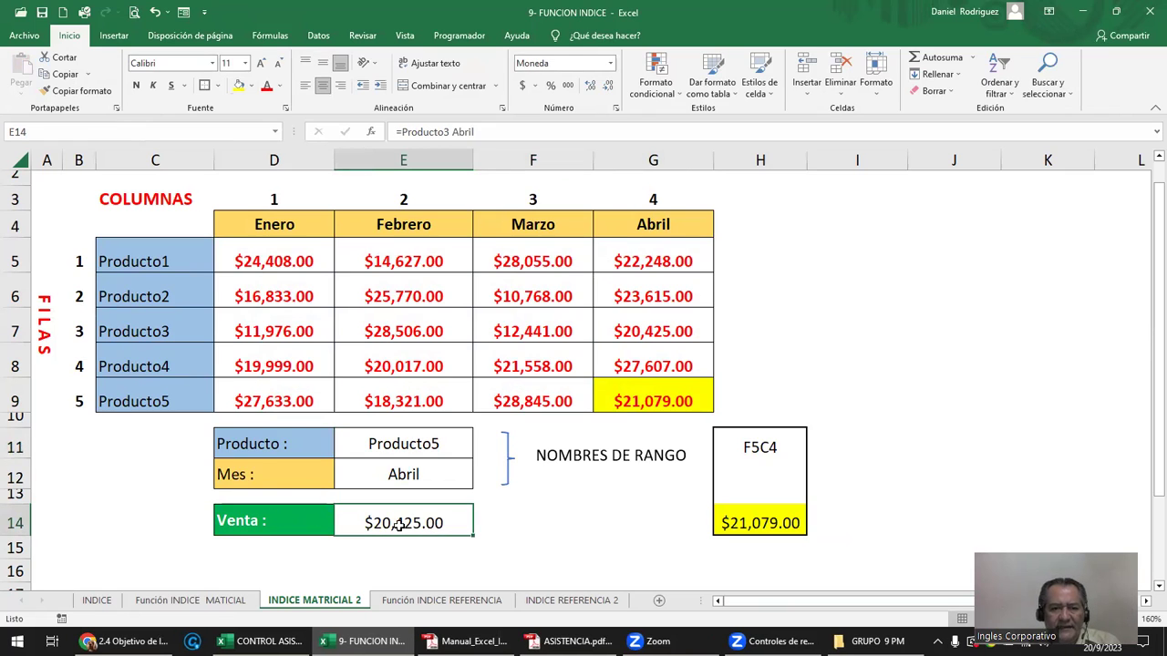
double_click(401, 523)
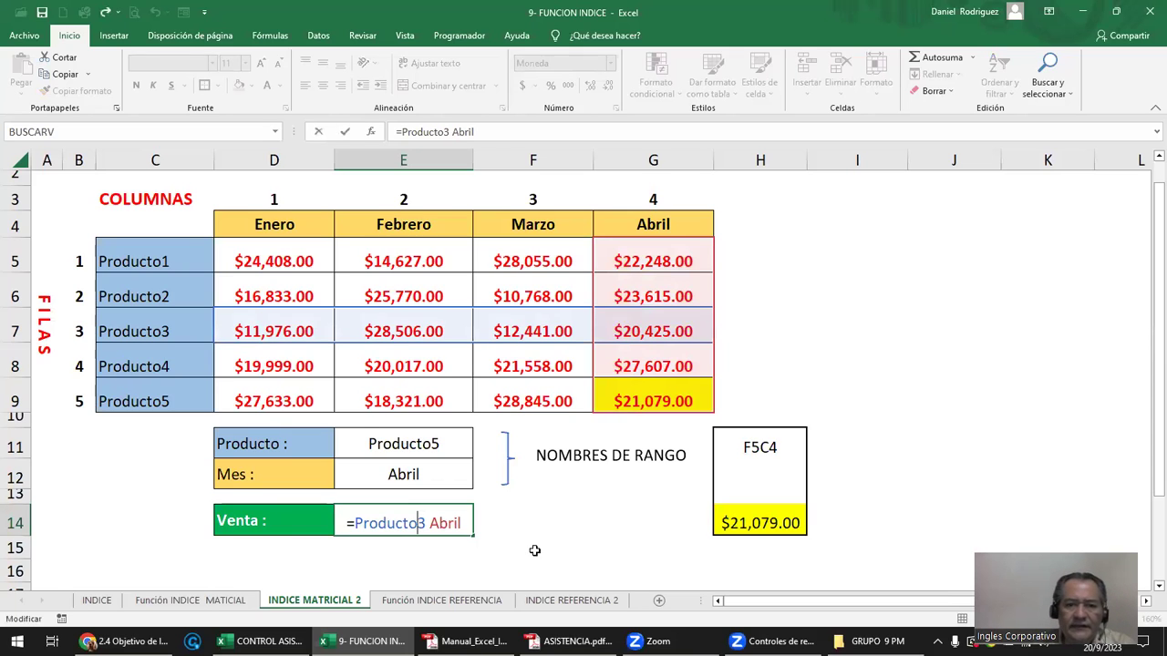
key(BackSpace)
text(5)
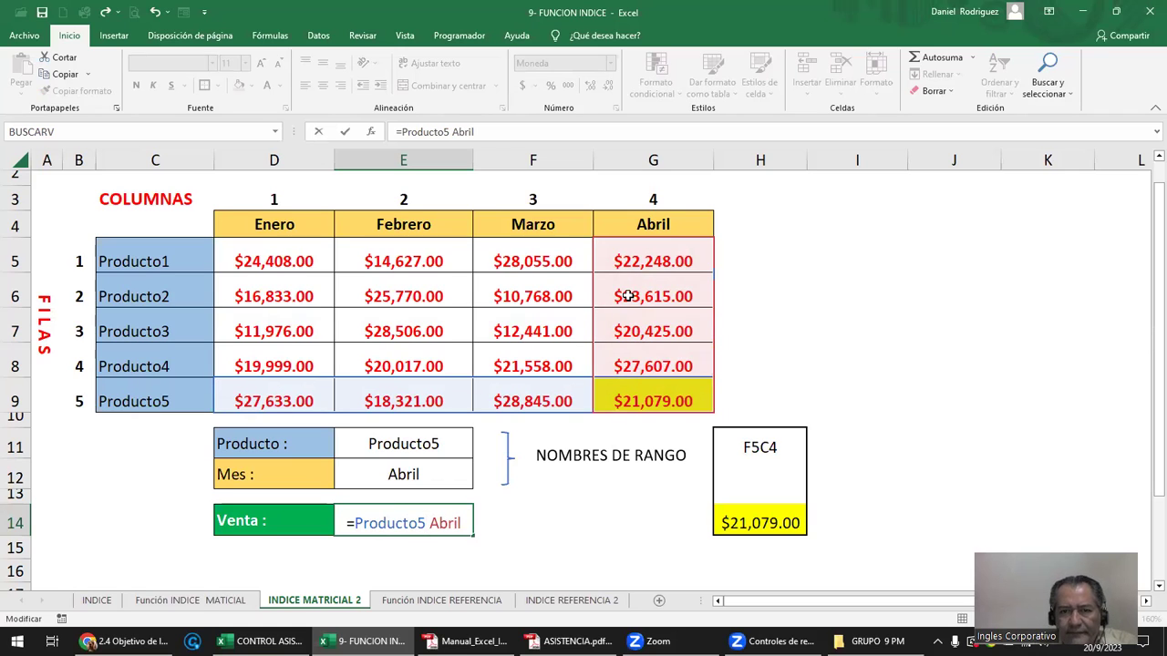
- Restore the Abril range name after Producto5 and commit =Producto5 Abril
click(433, 526)
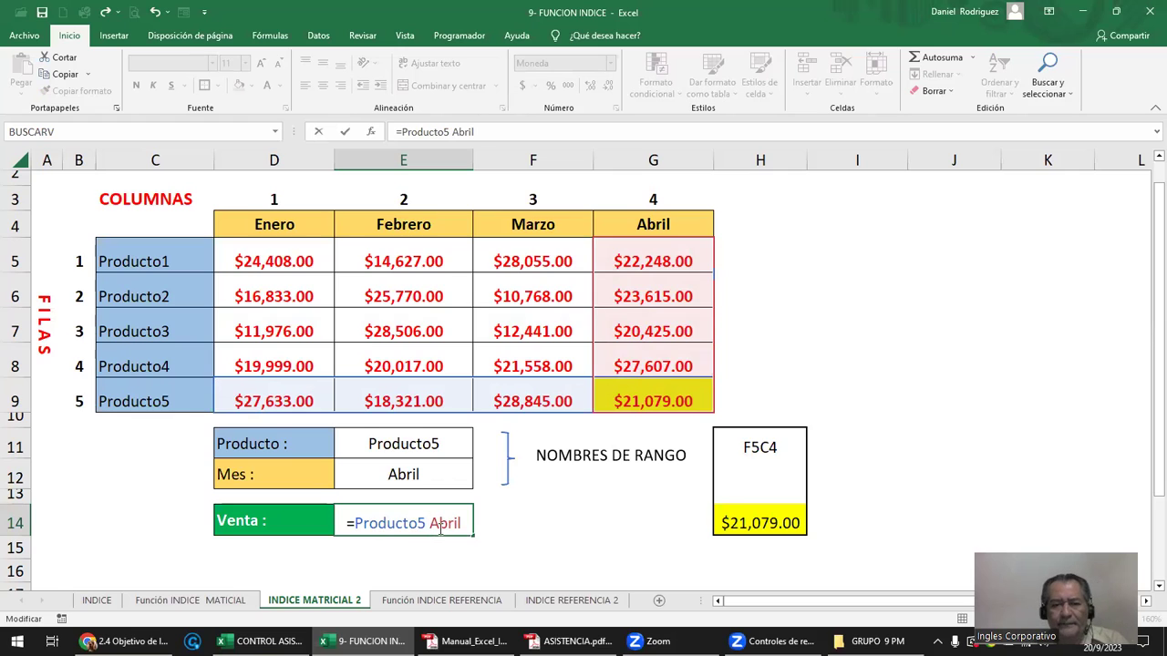
key(Delete)
key(Delete)
key(Delete)
key(BackSpace)
text(EN)
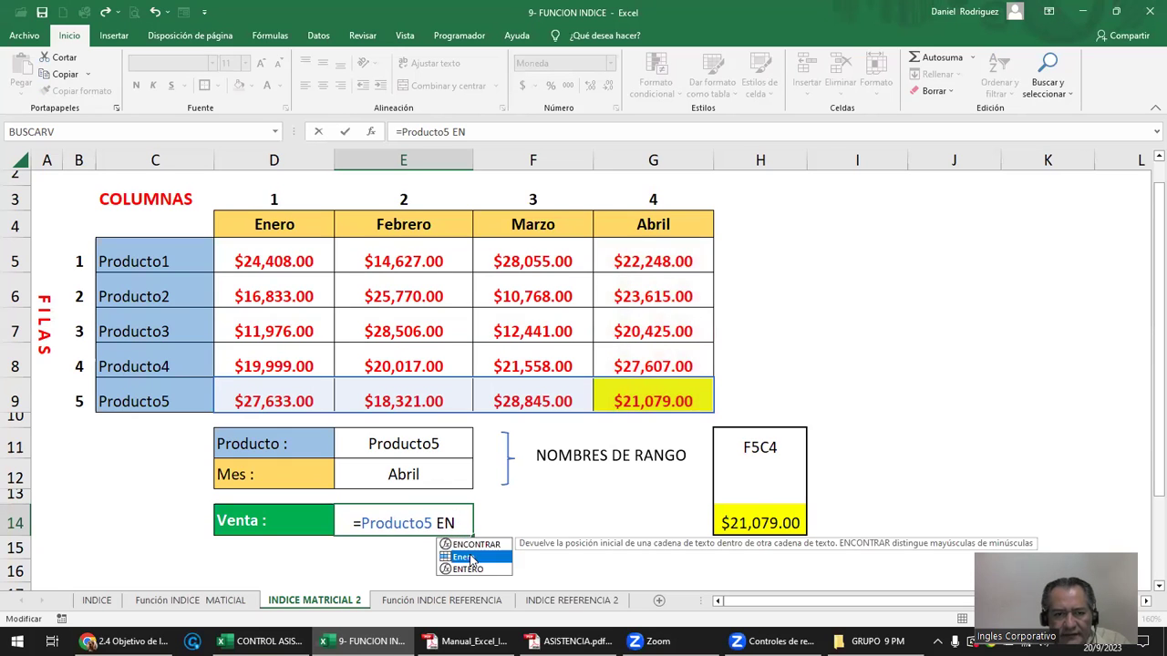
double_click(463, 556)
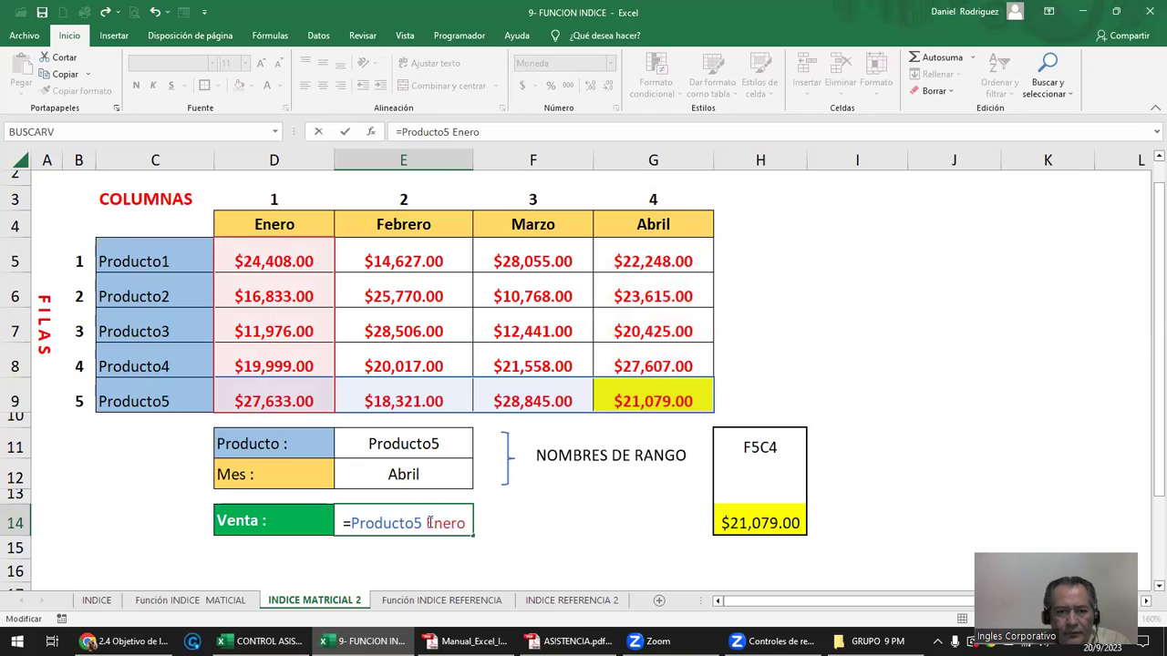
key(Left)
key(Left)
key(Left)
text(ABRI)
key(Delete)
key(Delete)
key(Delete)
key(Delete)
key(Delete)
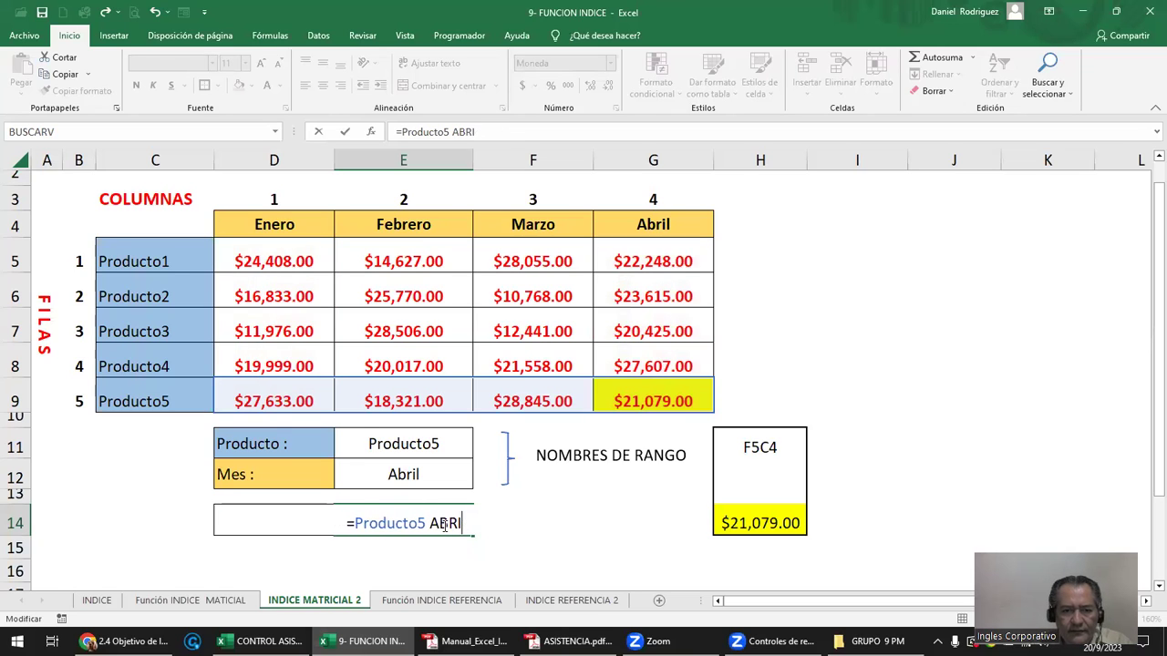
key(BackSpace)
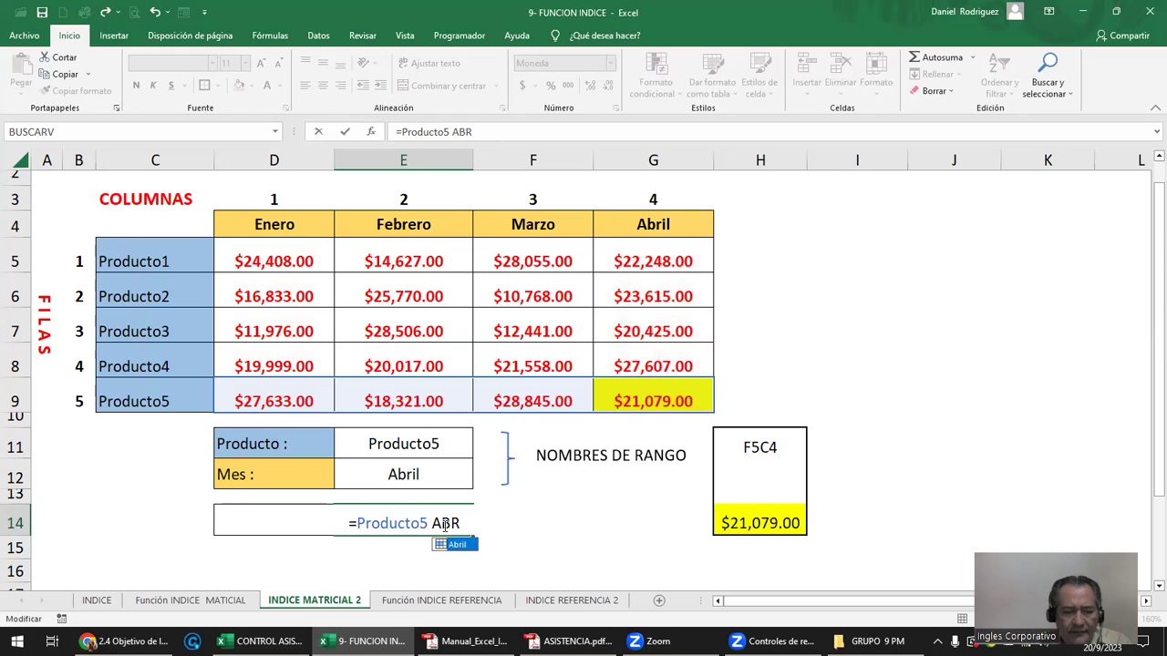
key(Tab)
key(Return)
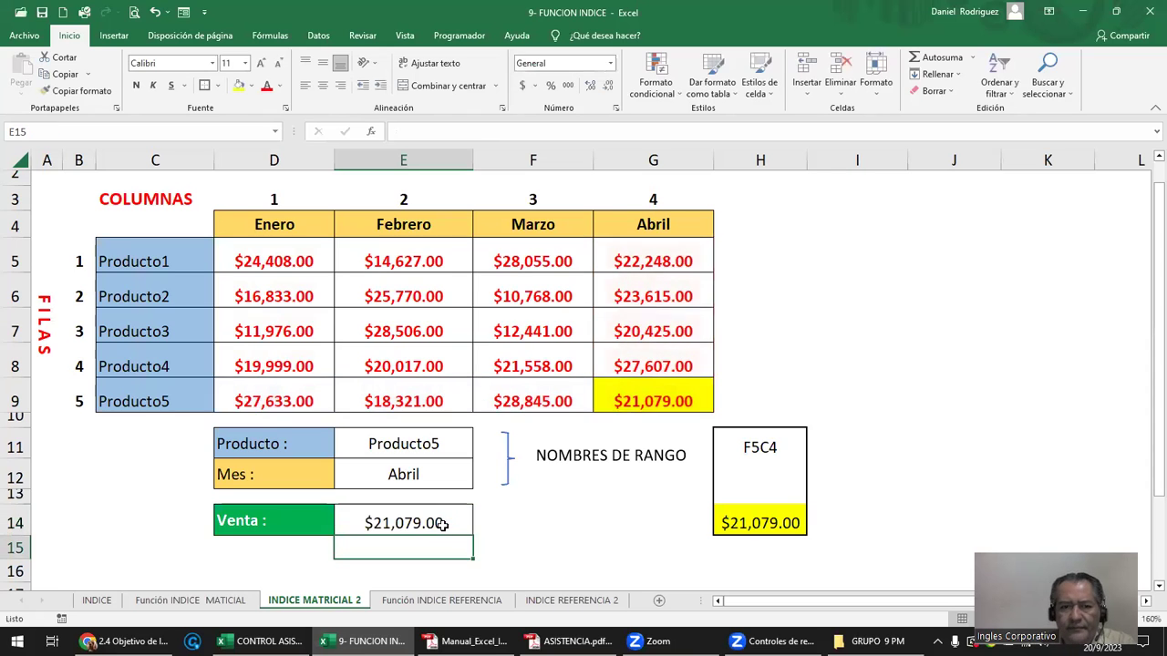
- Compare E14's $21,079.00 Venta result and formula with the INDICE result in H14
click(416, 524)
click(782, 518)
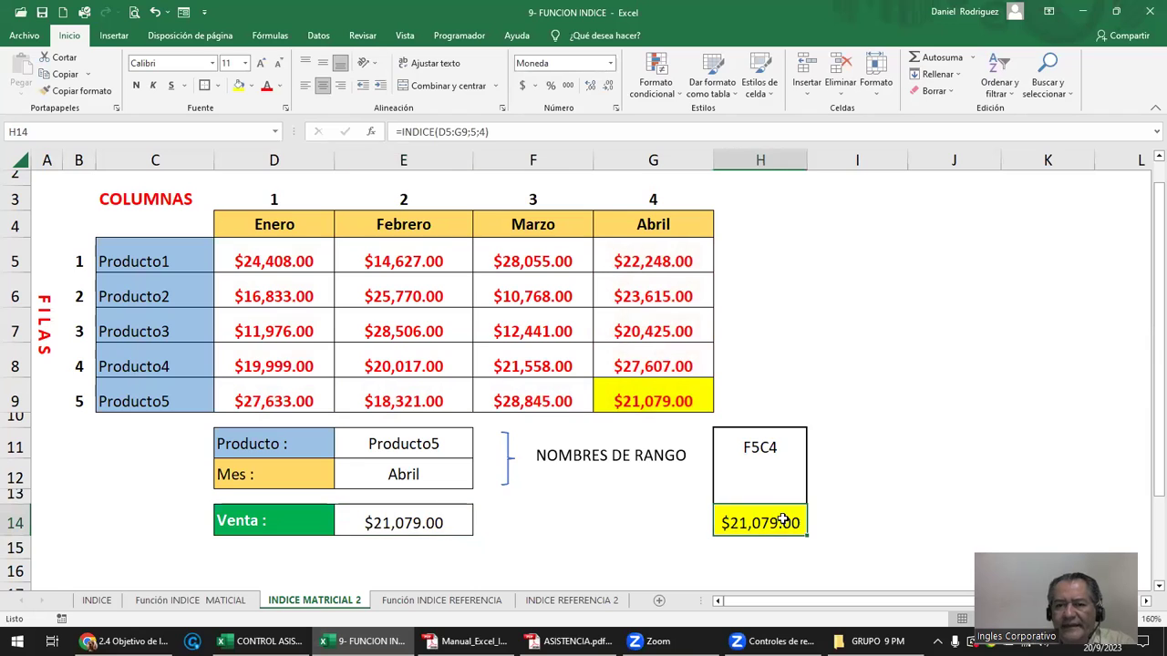
click(439, 513)
click(742, 513)
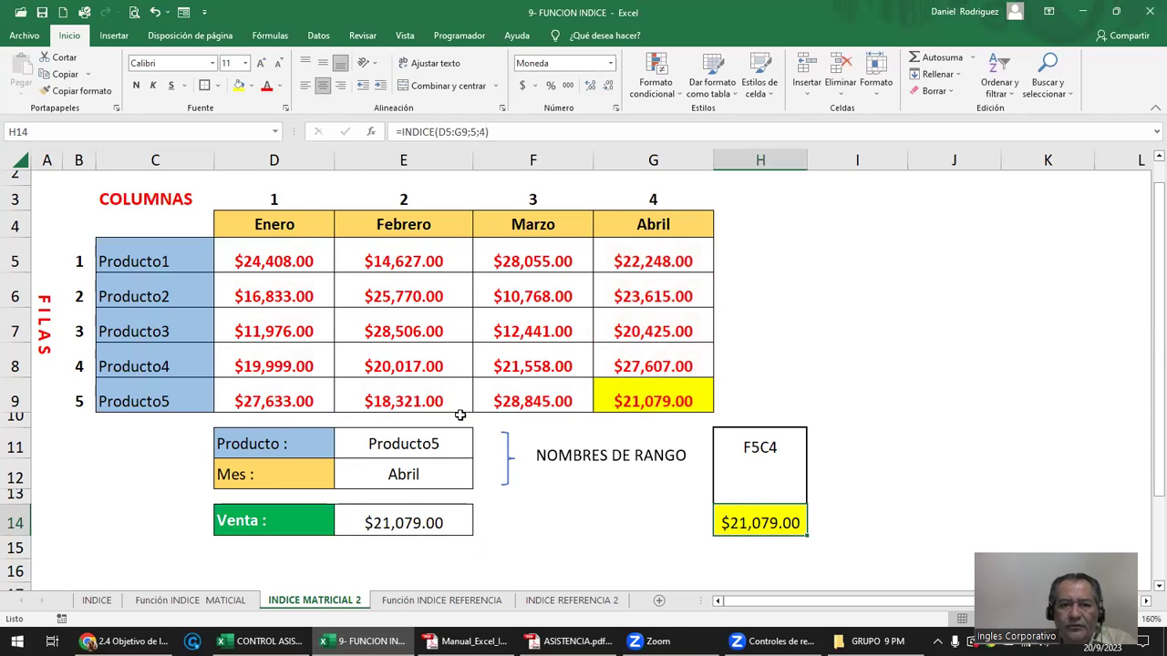
double_click(380, 525)
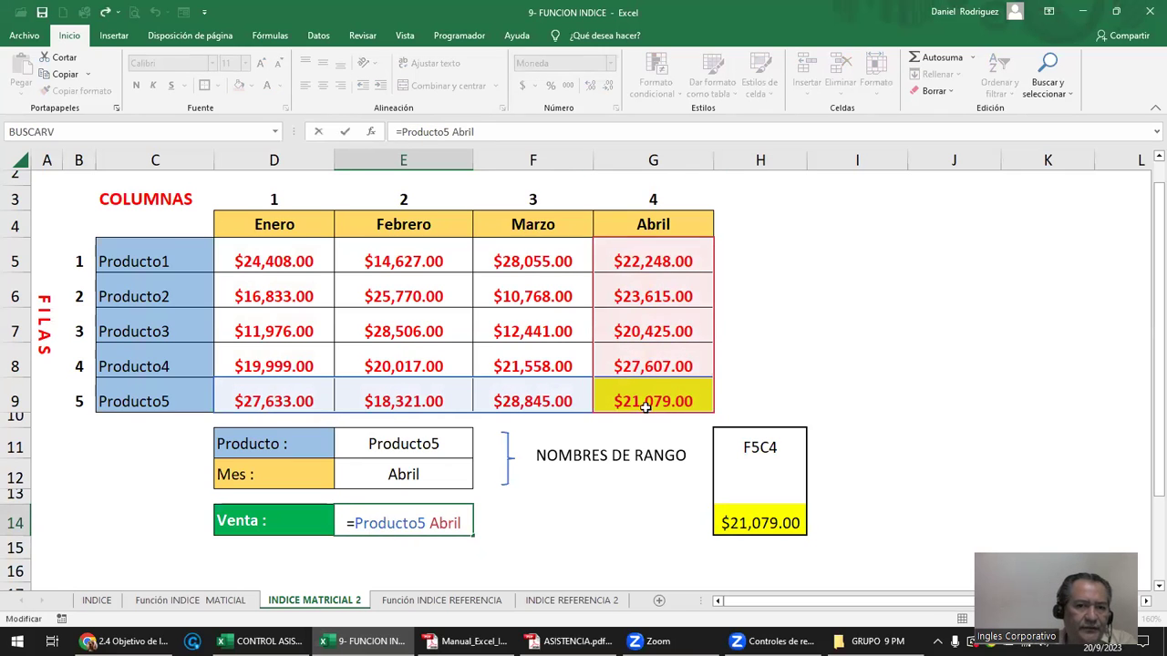
key(Return)
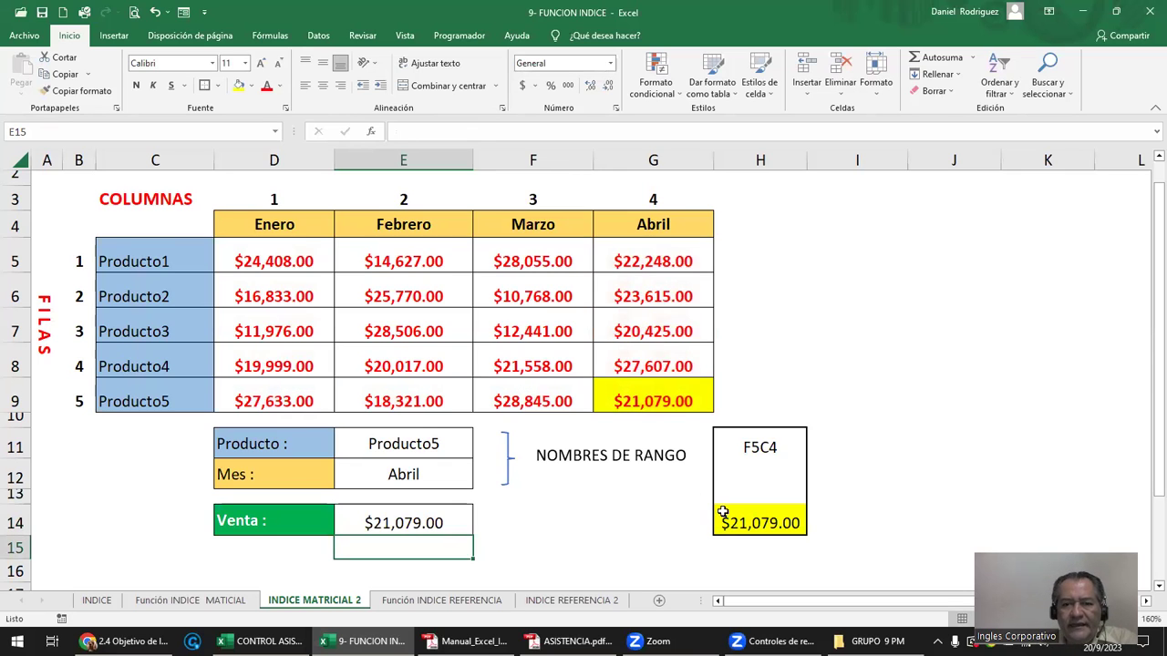
click(765, 522)
scroll(765, 523, up, 1)
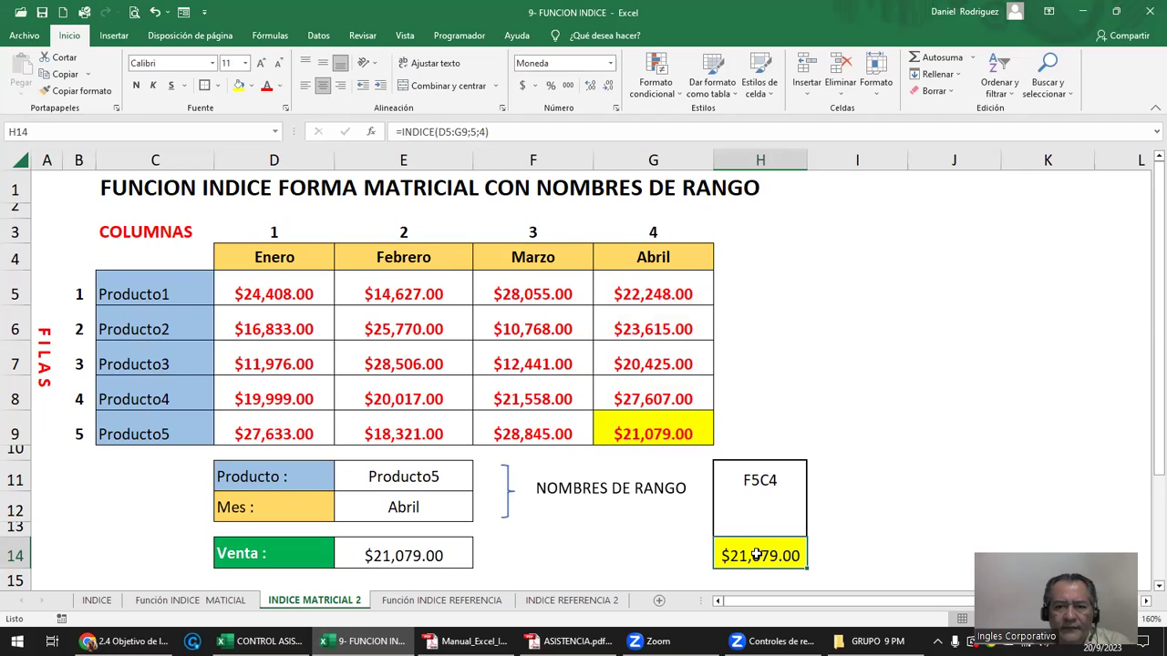
double_click(395, 557)
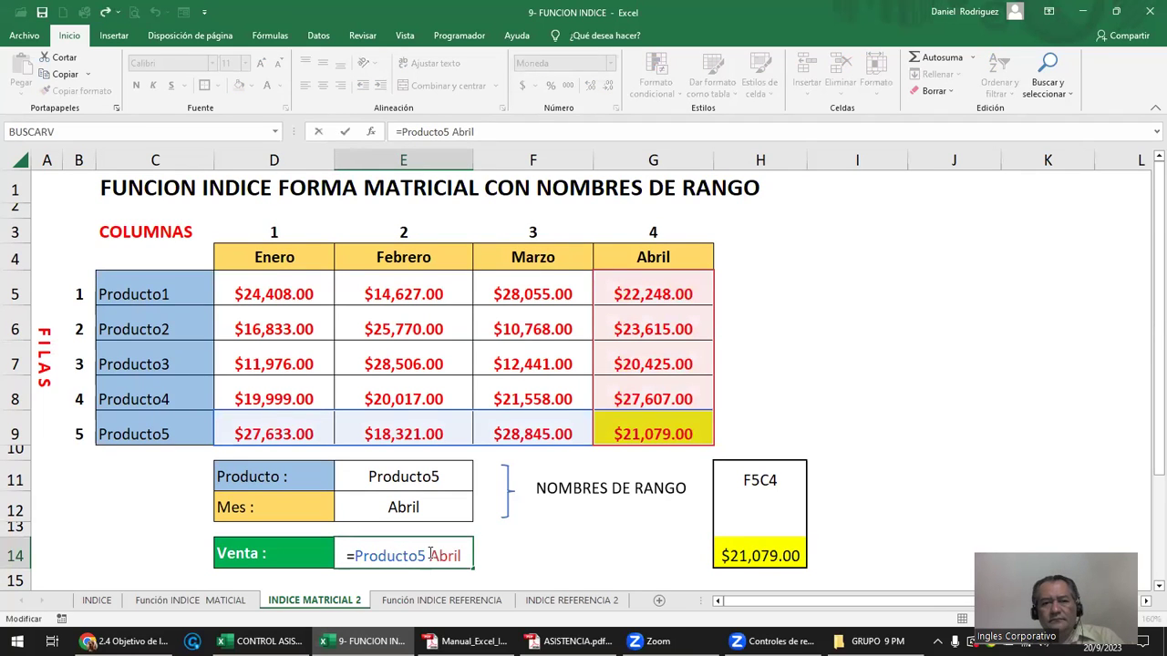
key(Escape)
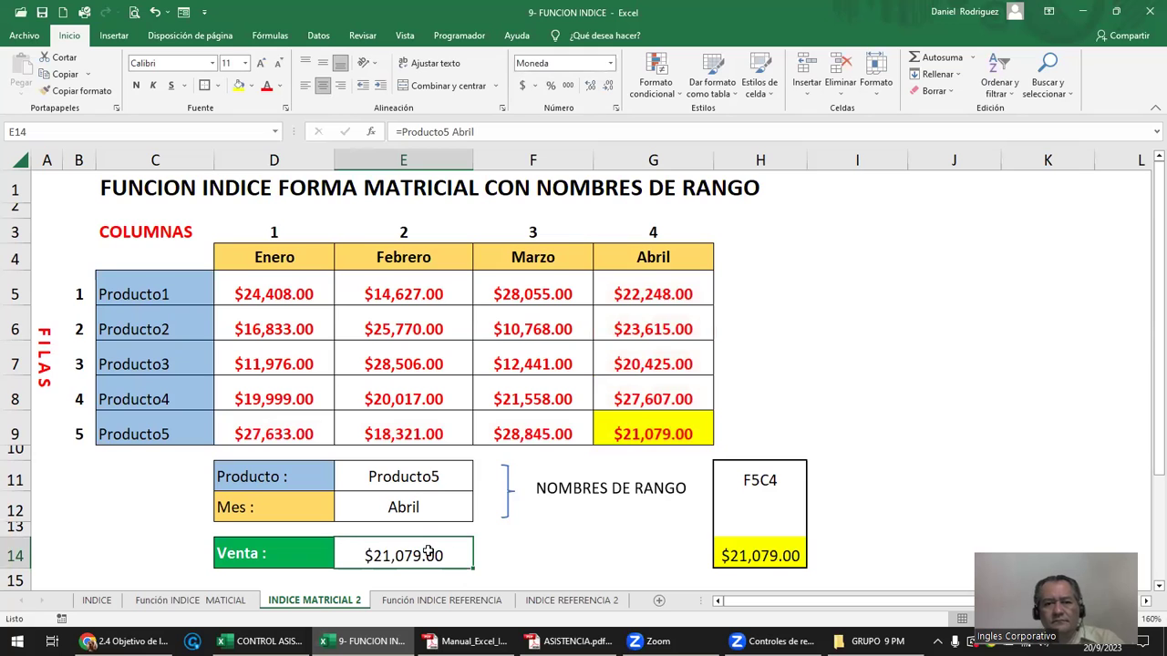
- Go to the Función INDICE REFERENCIA sheet, then bring up the INDEX course lesson in Chrome
click(434, 602)
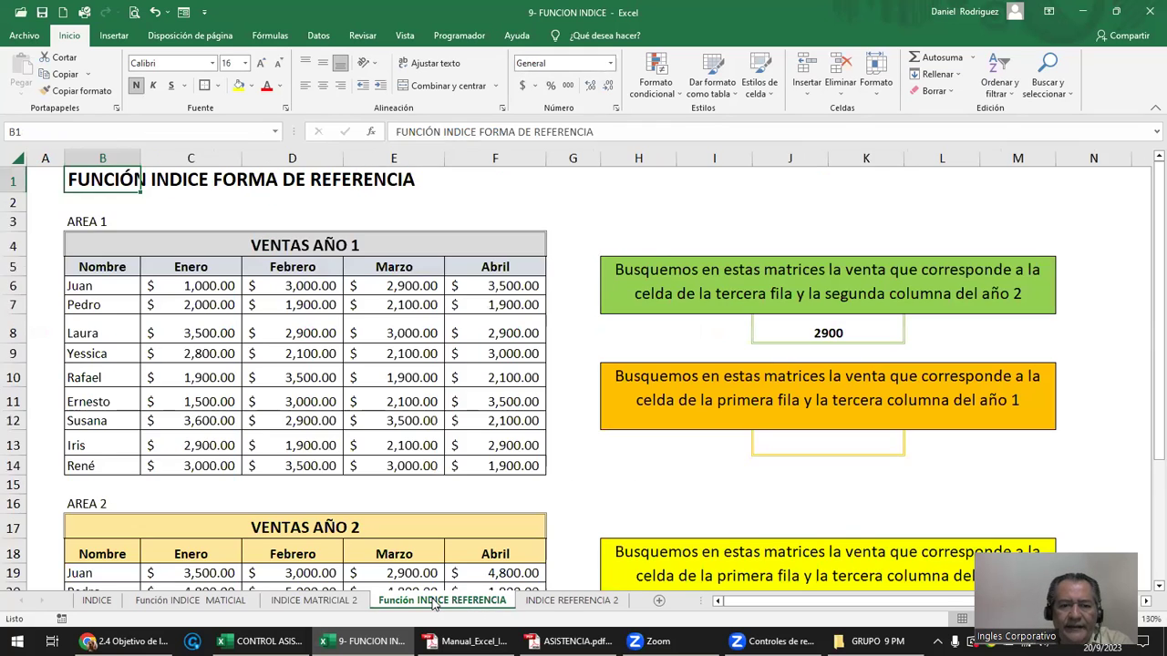
click(164, 641)
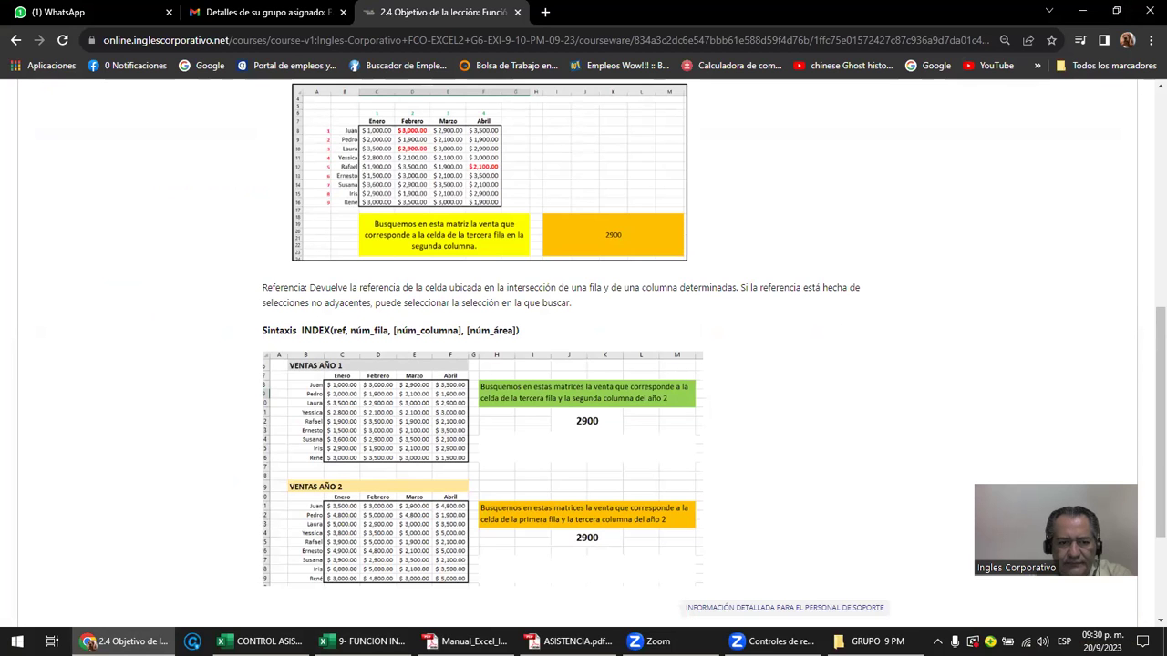
- Return from the browser to the 9- FUNCION INDICE Excel workbook
click(264, 640)
click(265, 641)
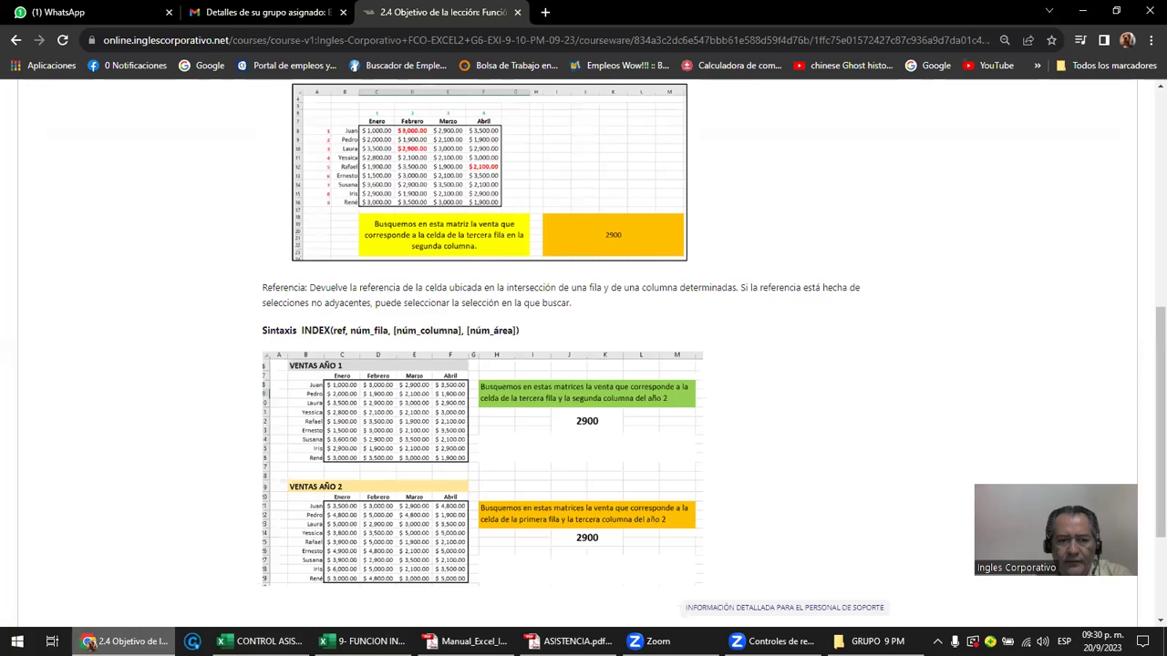
key(alt+Tab)
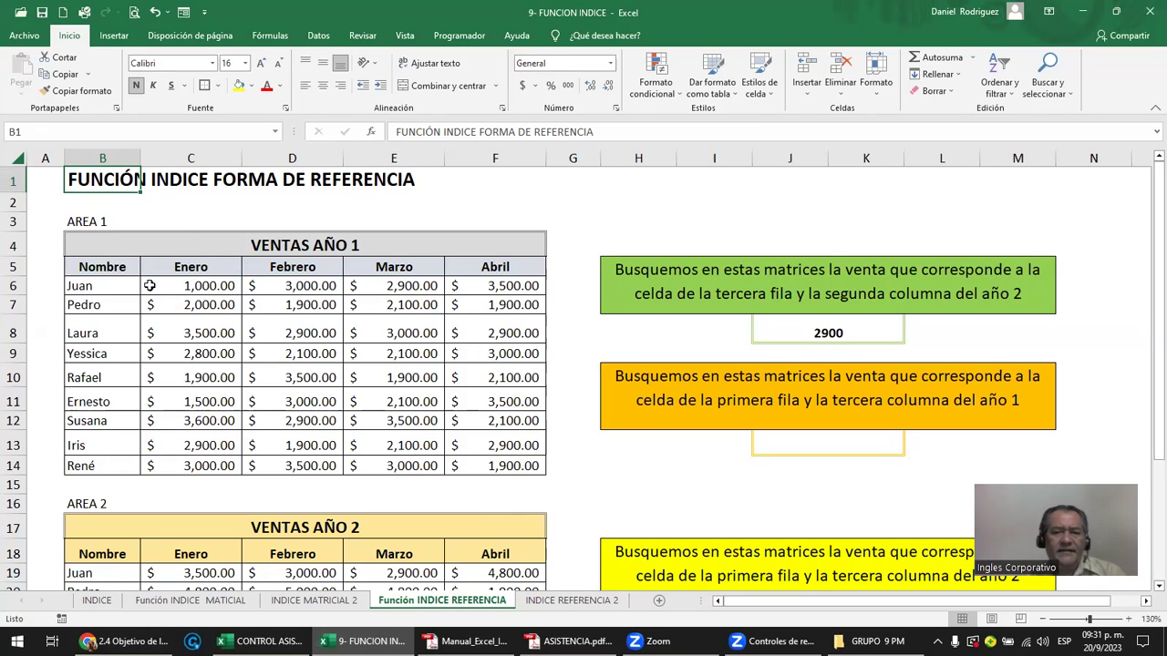
scroll(164, 296, down, 1)
scroll(166, 296, down, 1)
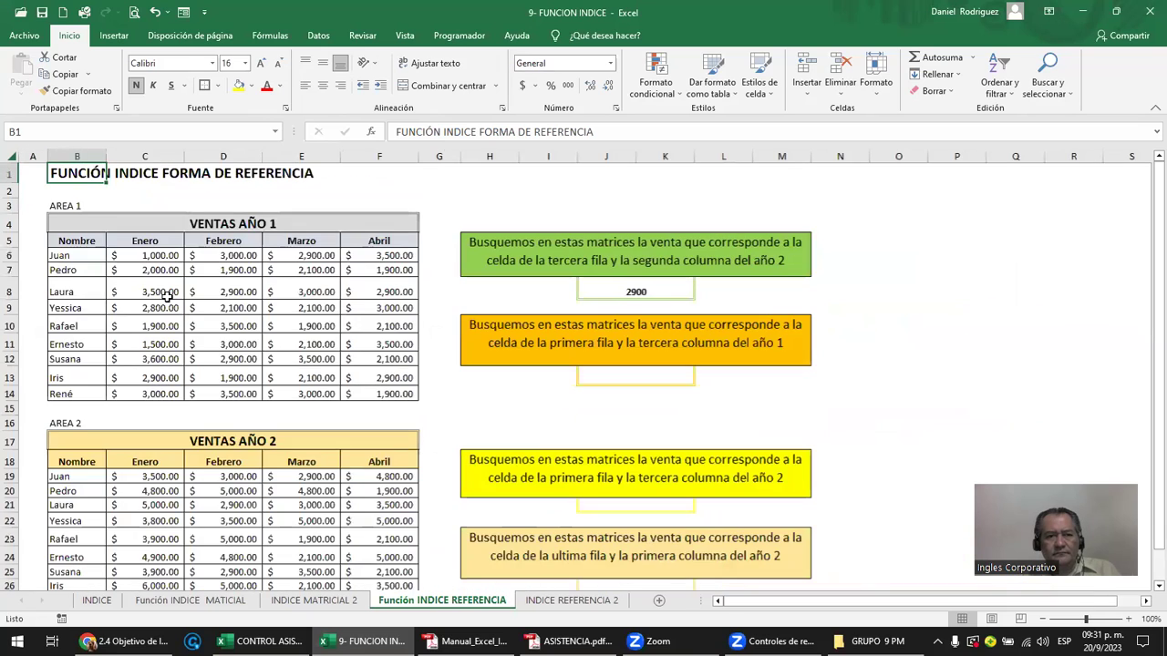
scroll(166, 297, down, 1)
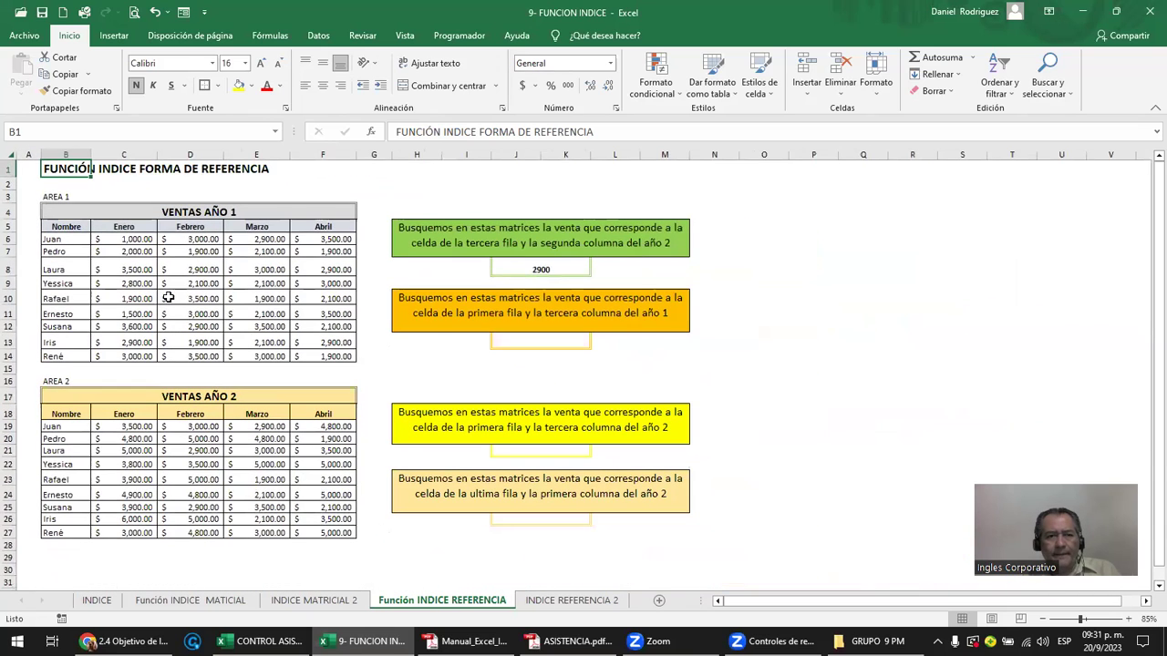
click(70, 216)
mouse_move(71, 216)
mouse_down()
mouse_move(277, 342)
mouse_move(279, 358)
mouse_up()
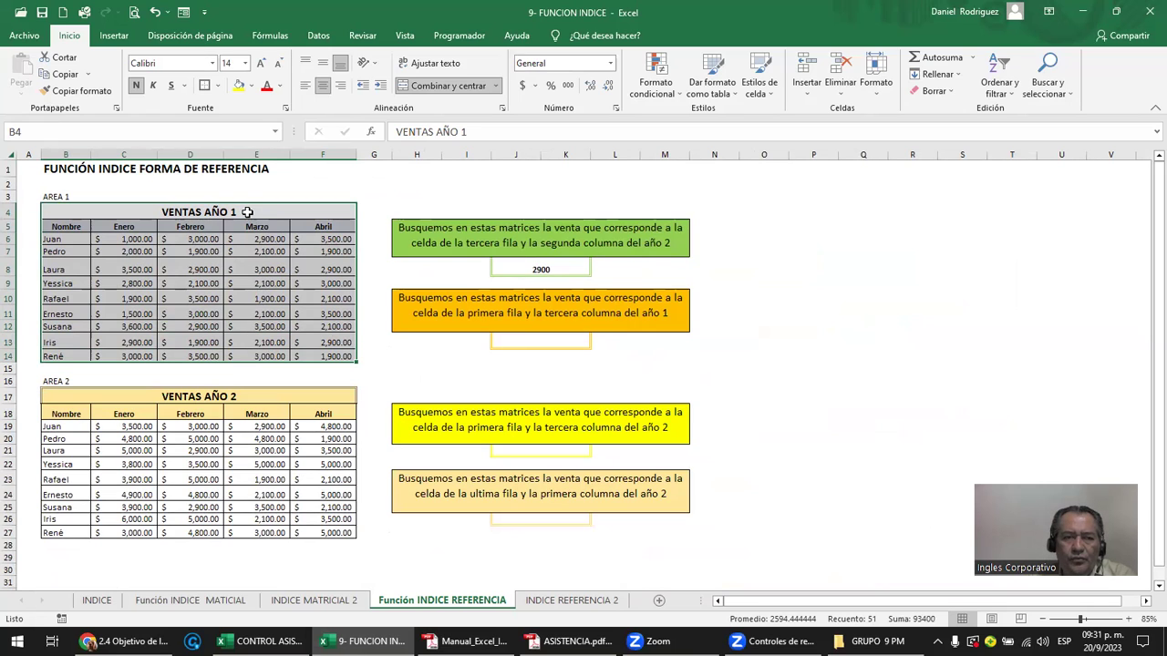
click(59, 195)
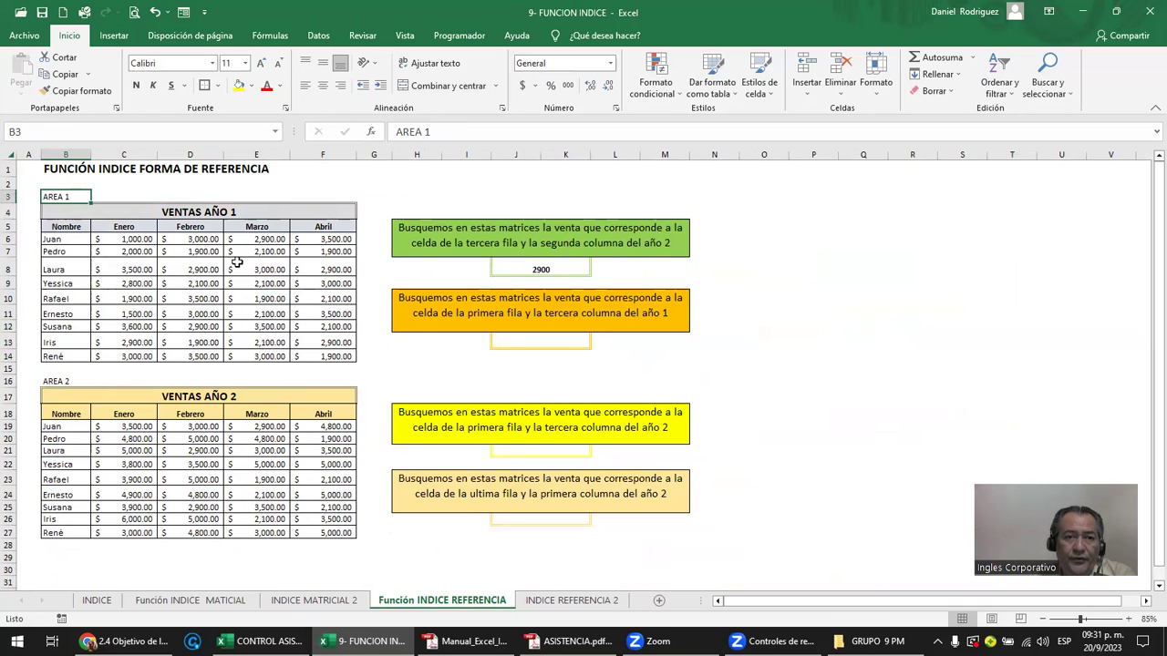
click(221, 212)
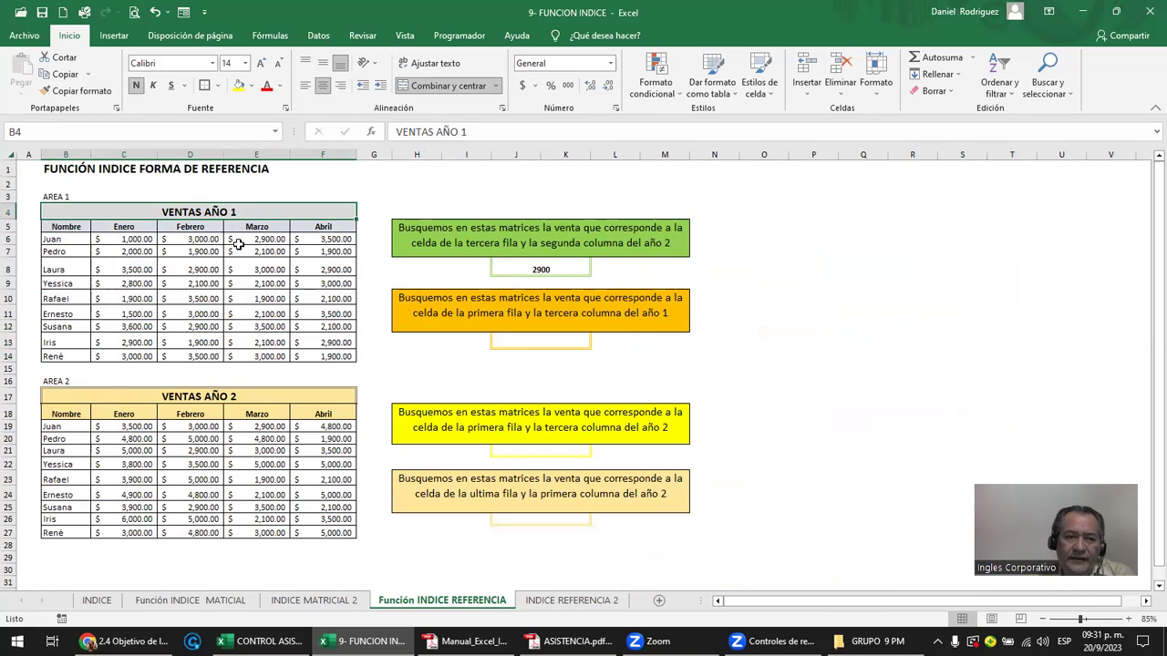
click(222, 396)
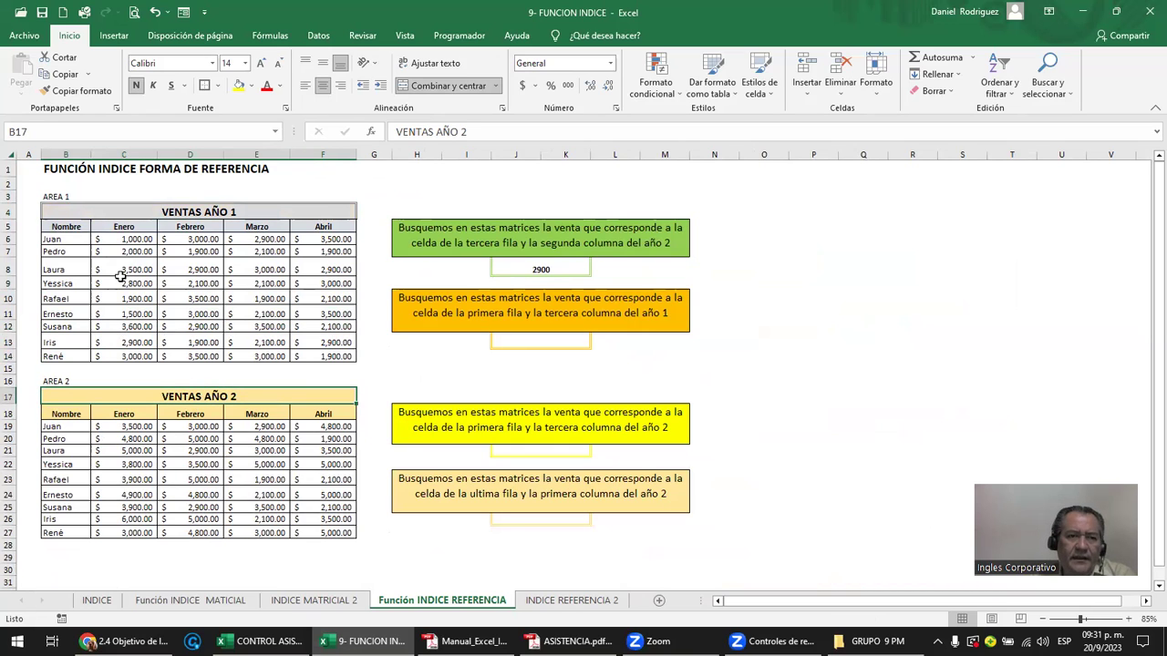
drag(64, 227, 323, 355)
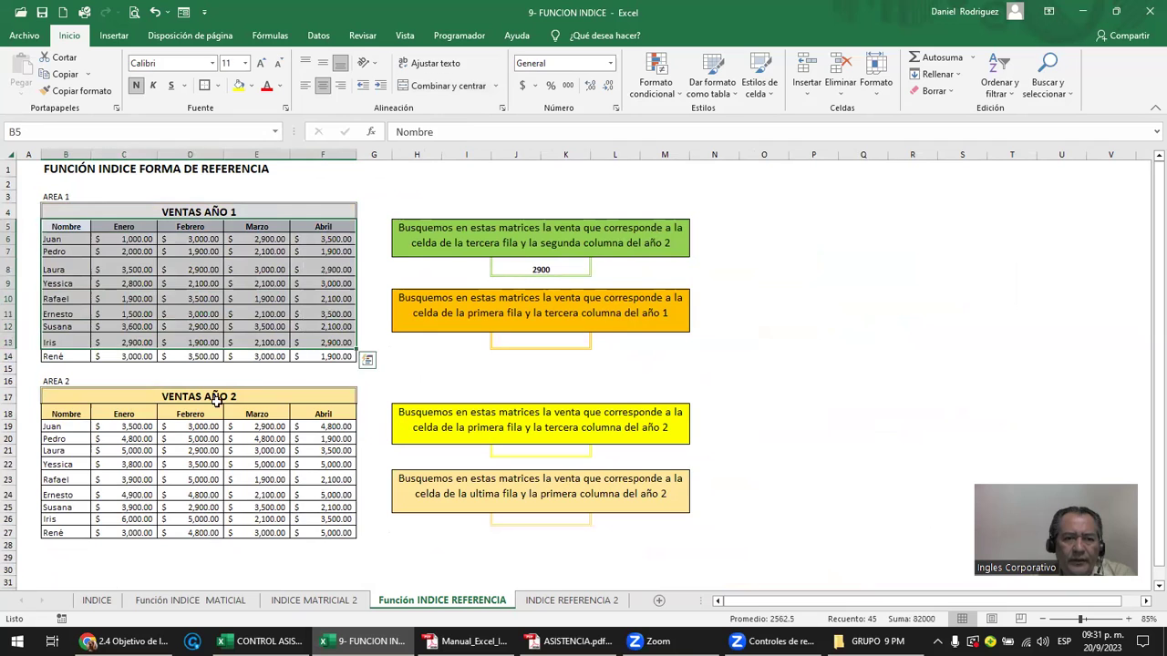
drag(67, 414, 324, 536)
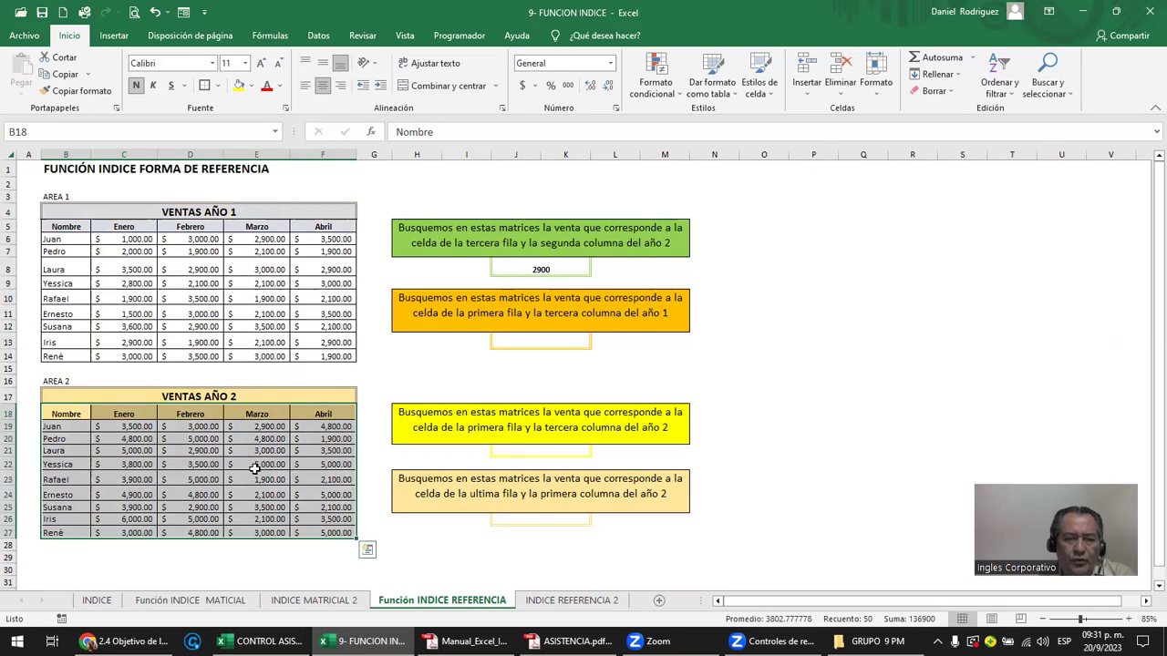
click(127, 427)
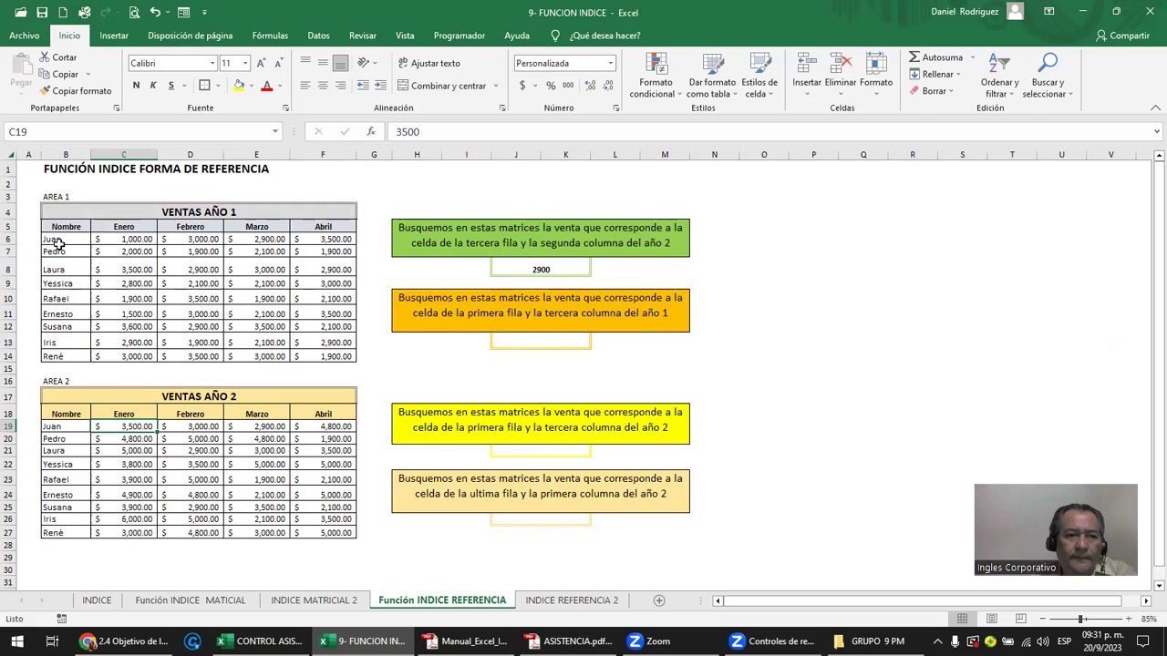
click(52, 356)
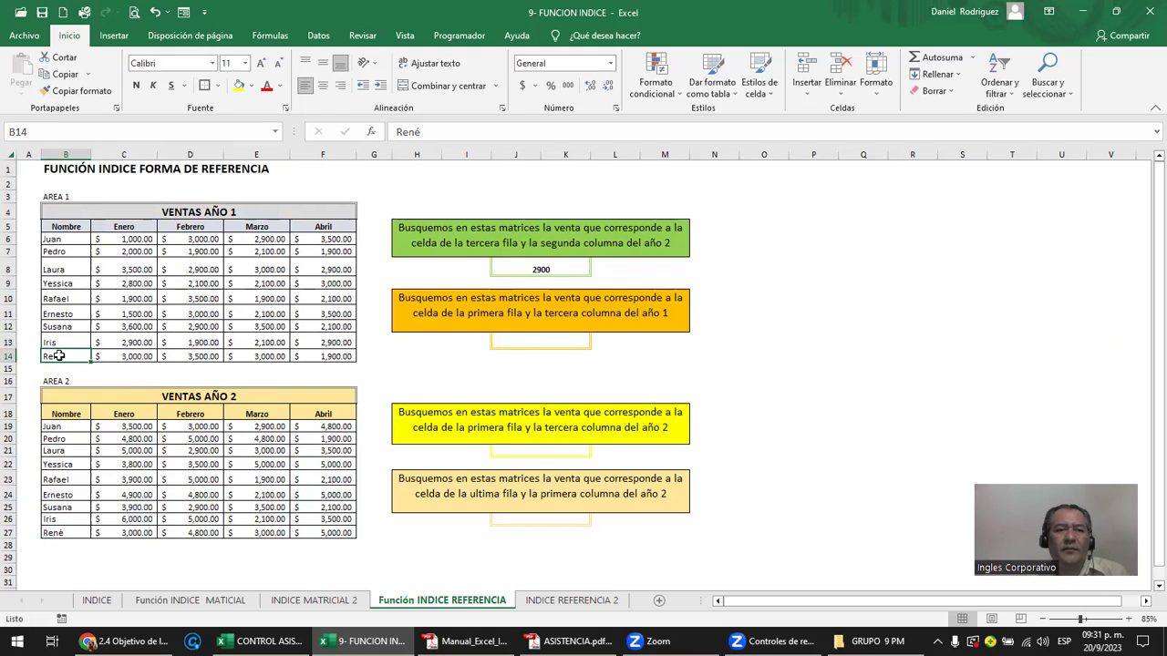
drag(57, 356, 316, 358)
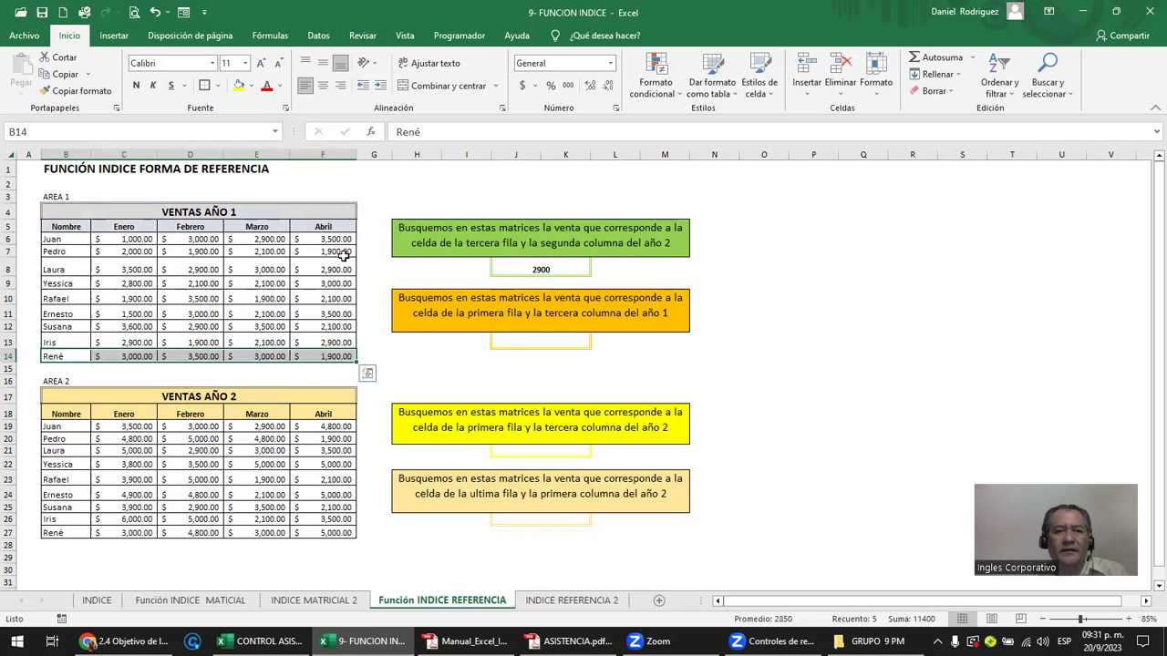
drag(336, 238, 356, 373)
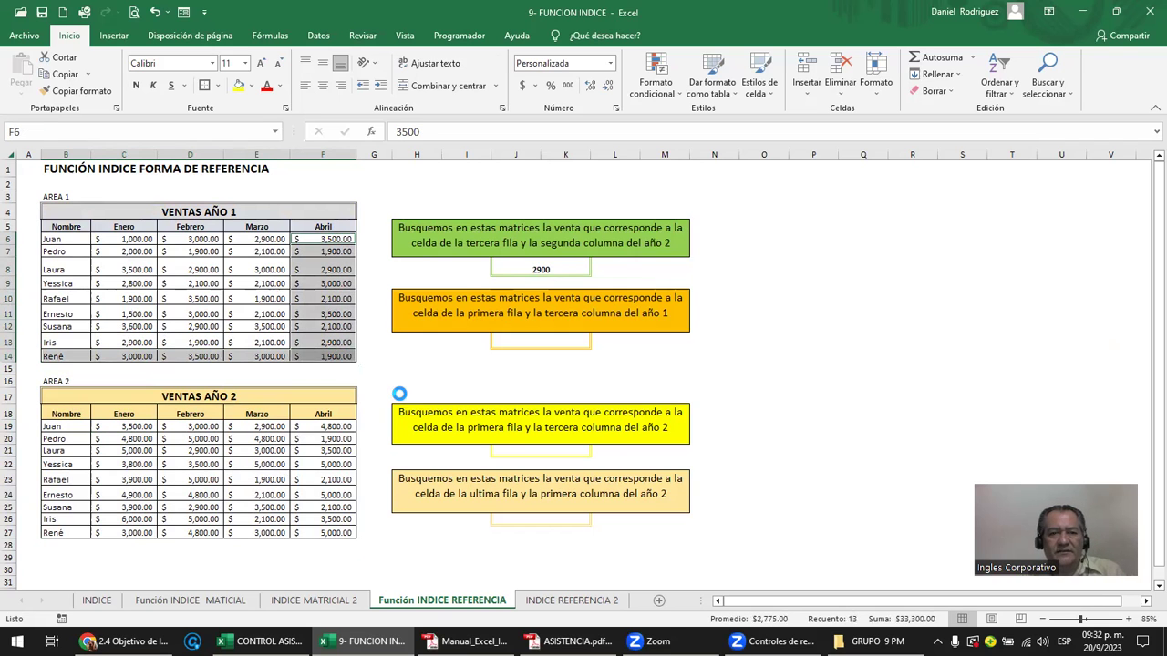
ctrl+scroll(396, 390, up, 3)
scroll(401, 393, up, 1)
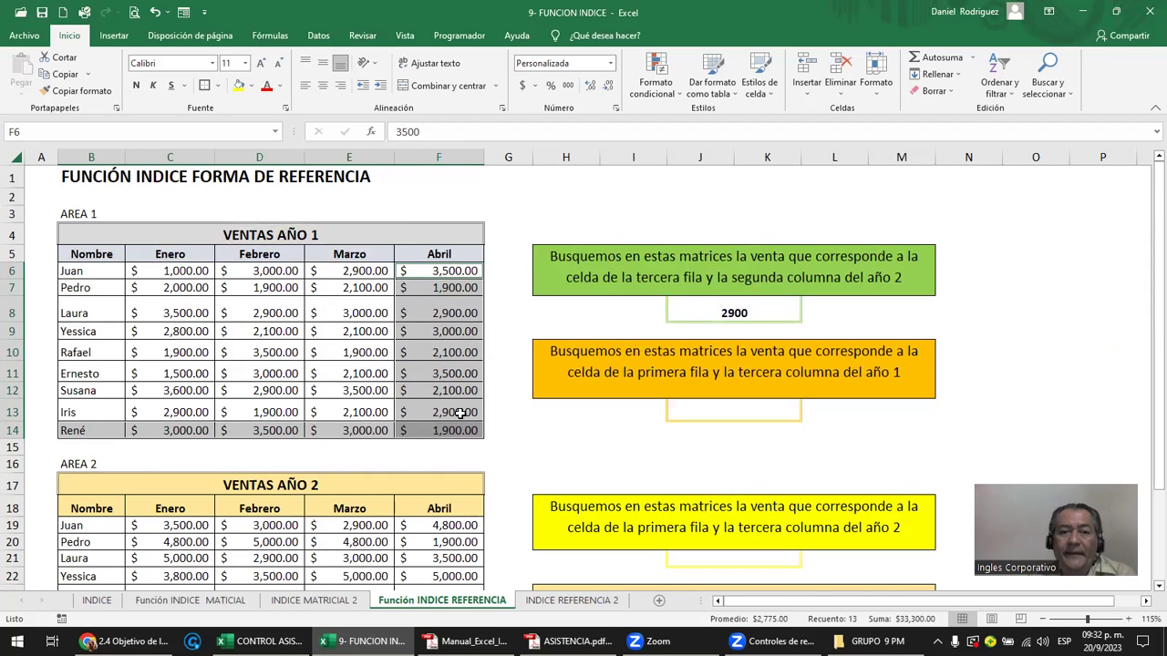
scroll(461, 412, down, 1)
scroll(487, 393, down, 1)
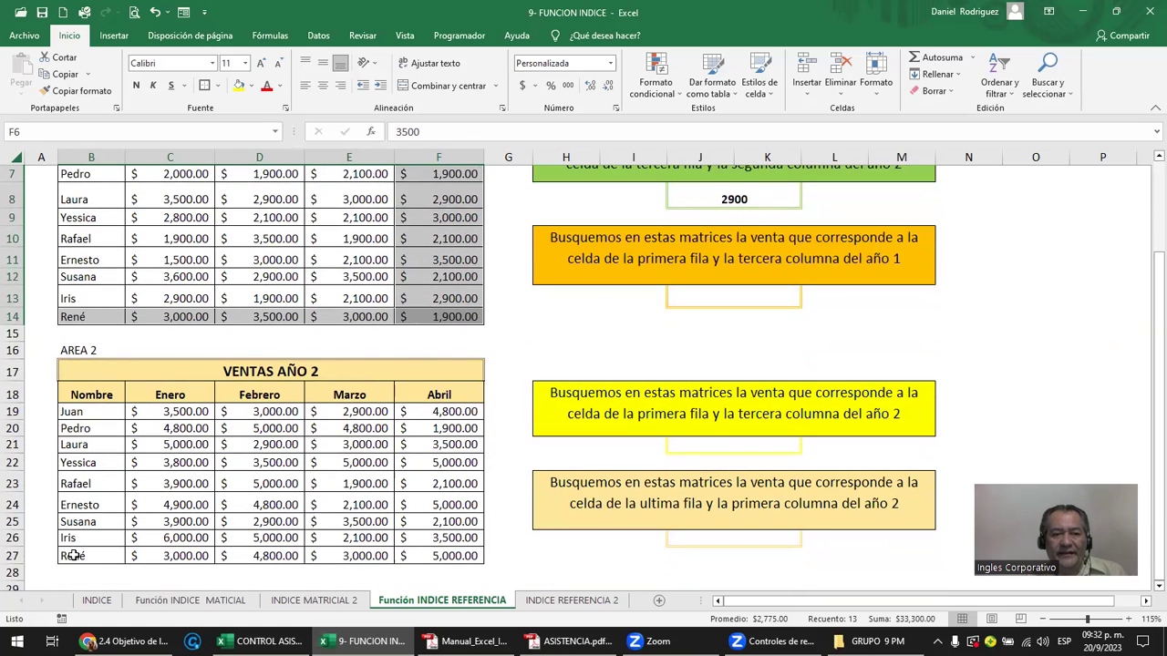
drag(73, 555, 438, 551)
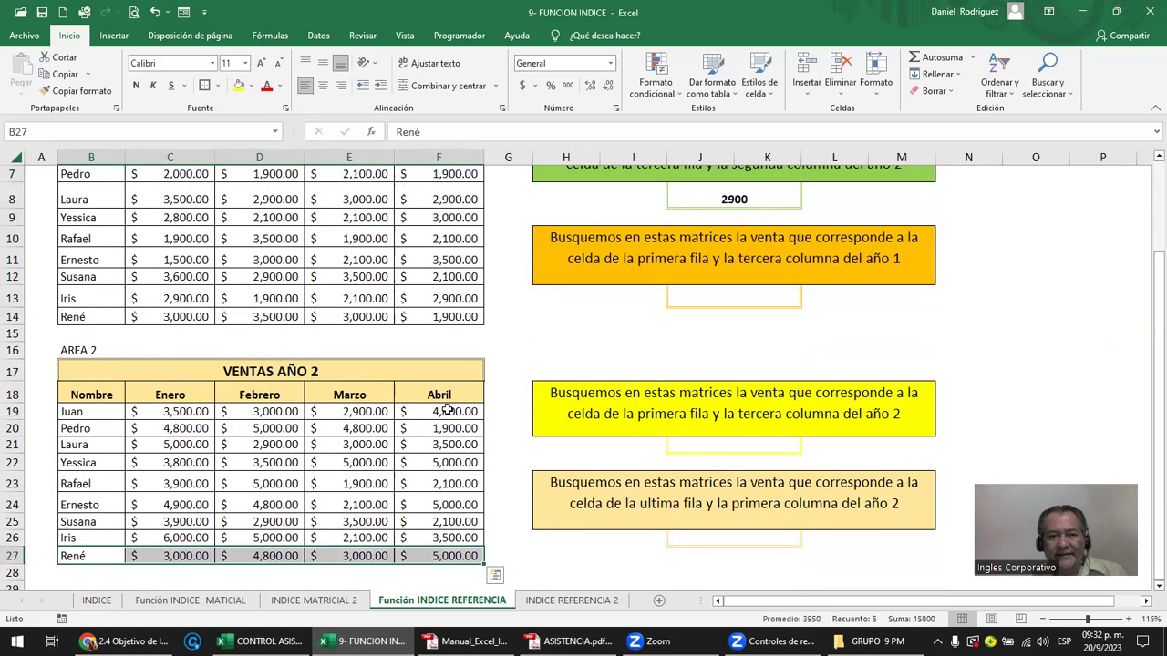
mouse_move(449, 410)
mouse_down()
mouse_move(449, 555)
mouse_move(462, 548)
mouse_up()
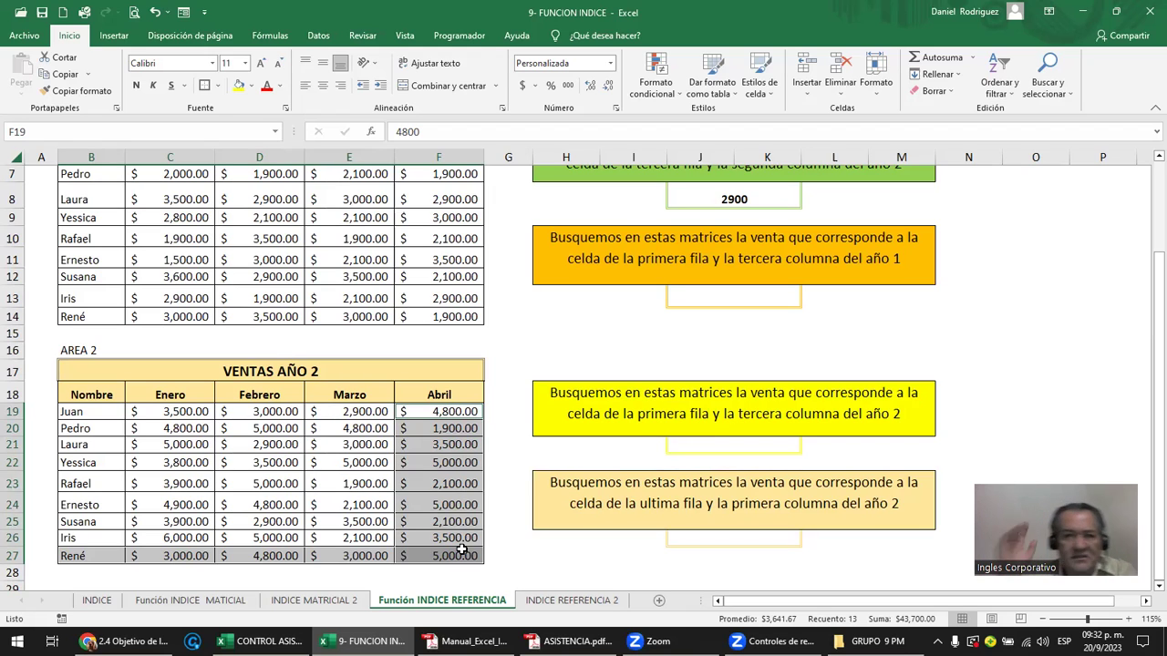
click(577, 342)
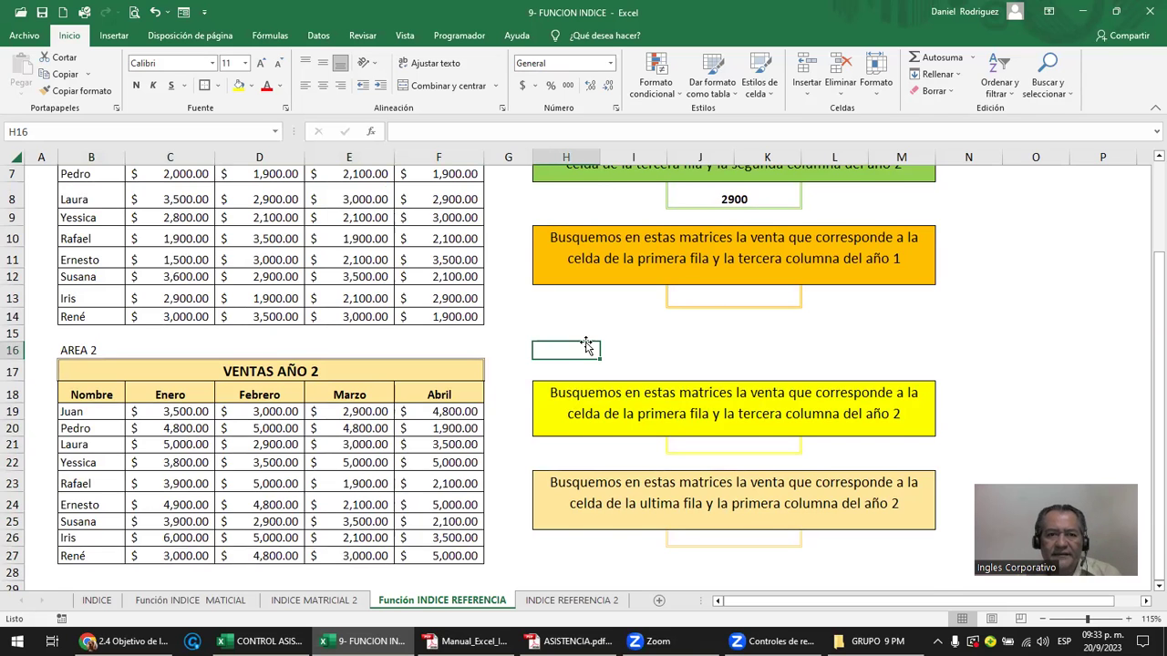
- Review J8's formula =INDICE((C6:F14;C19:F27);3;2;2) and its area number argument without changing it
scroll(520, 332, up, 1)
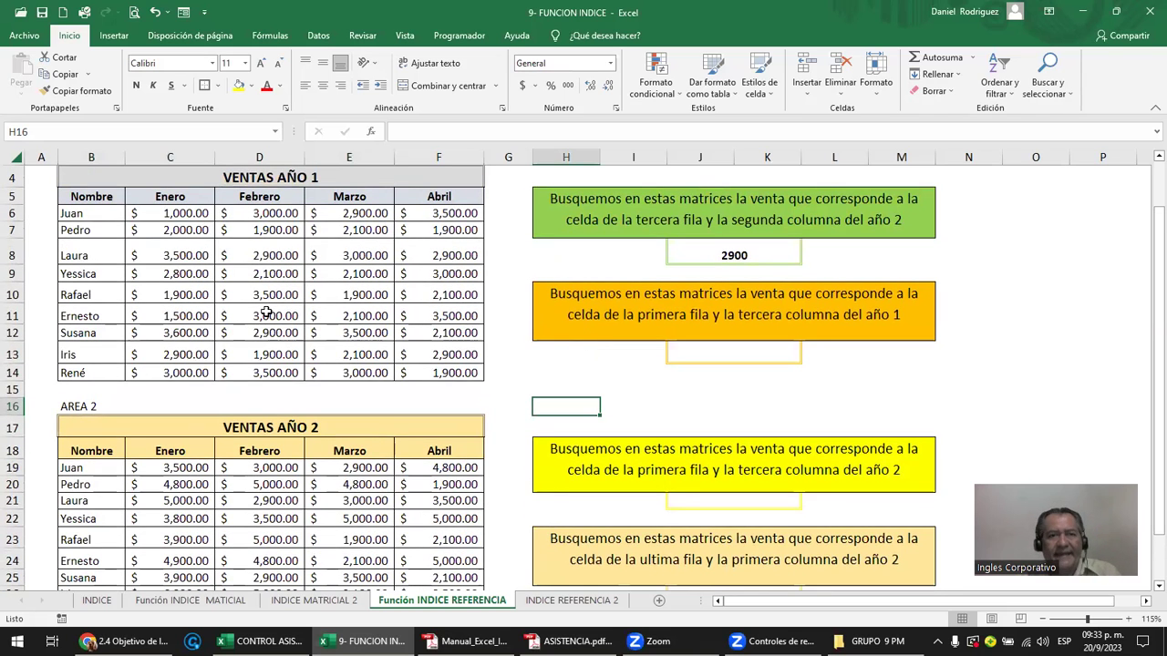
scroll(265, 312, down, 1)
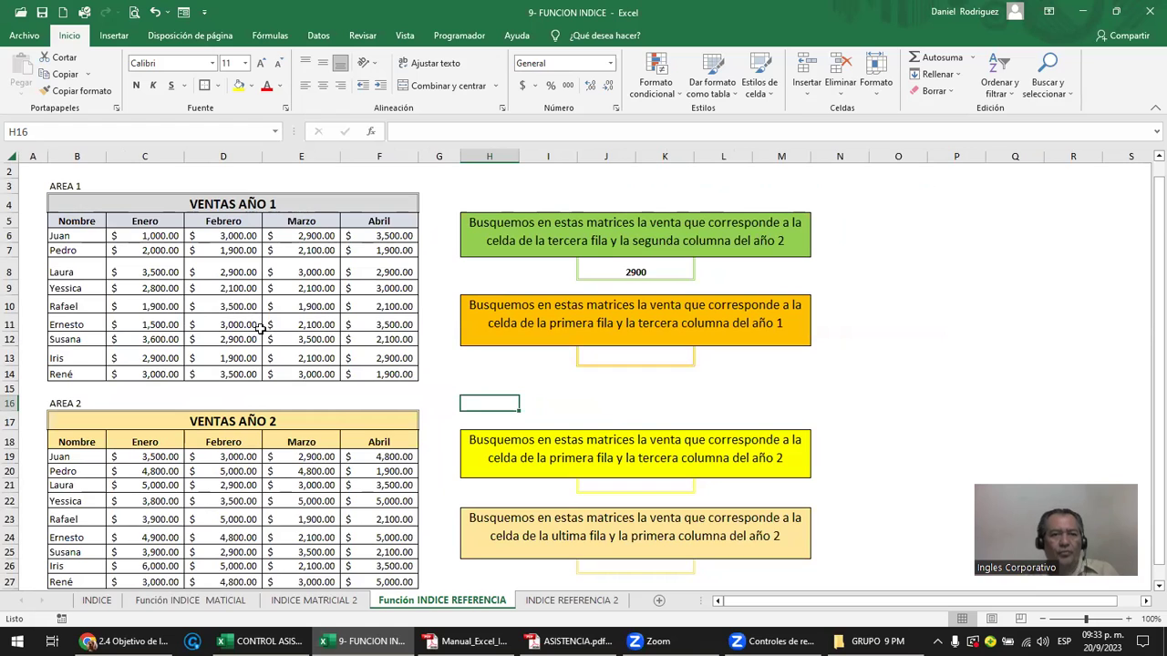
click(649, 271)
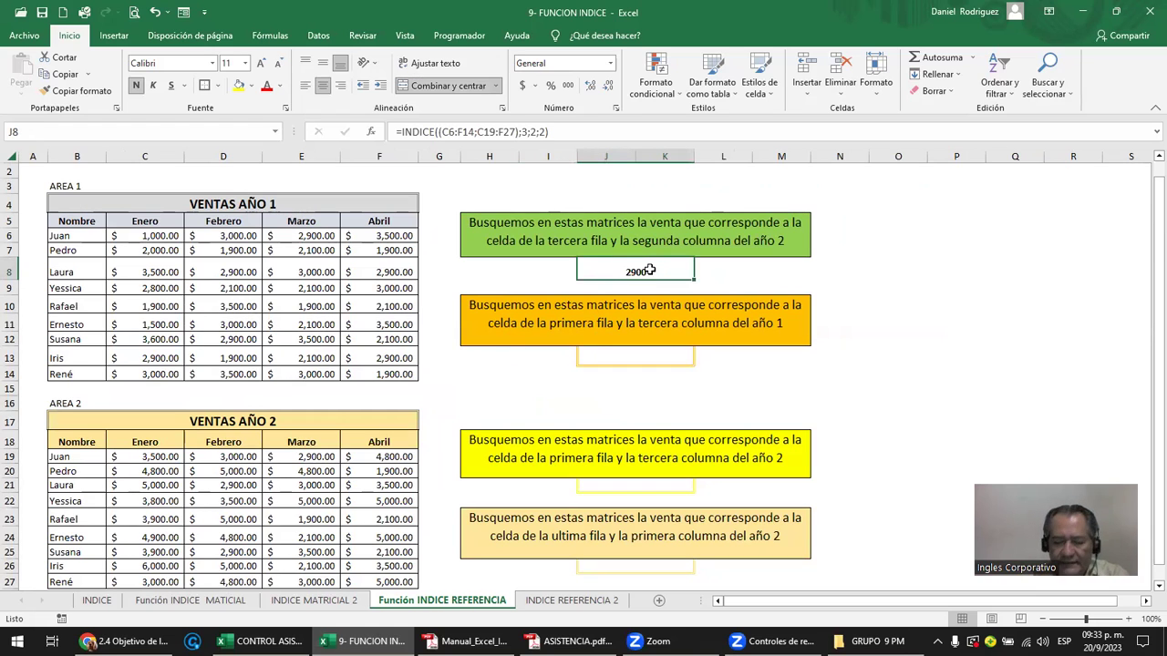
double_click(649, 271)
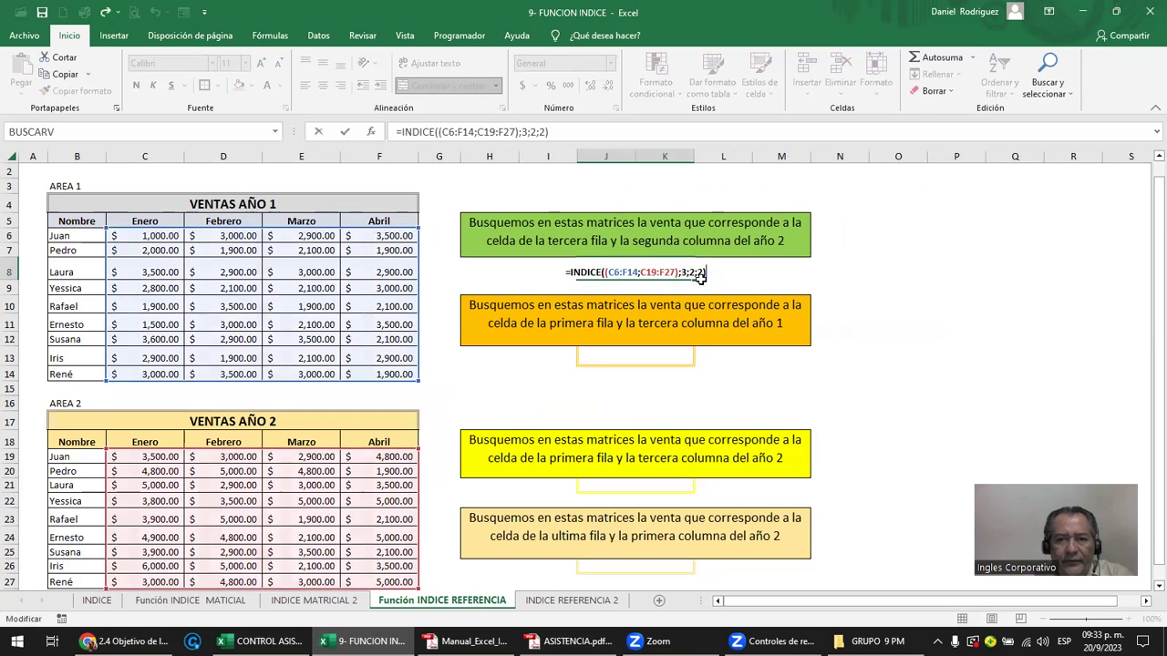
click(699, 272)
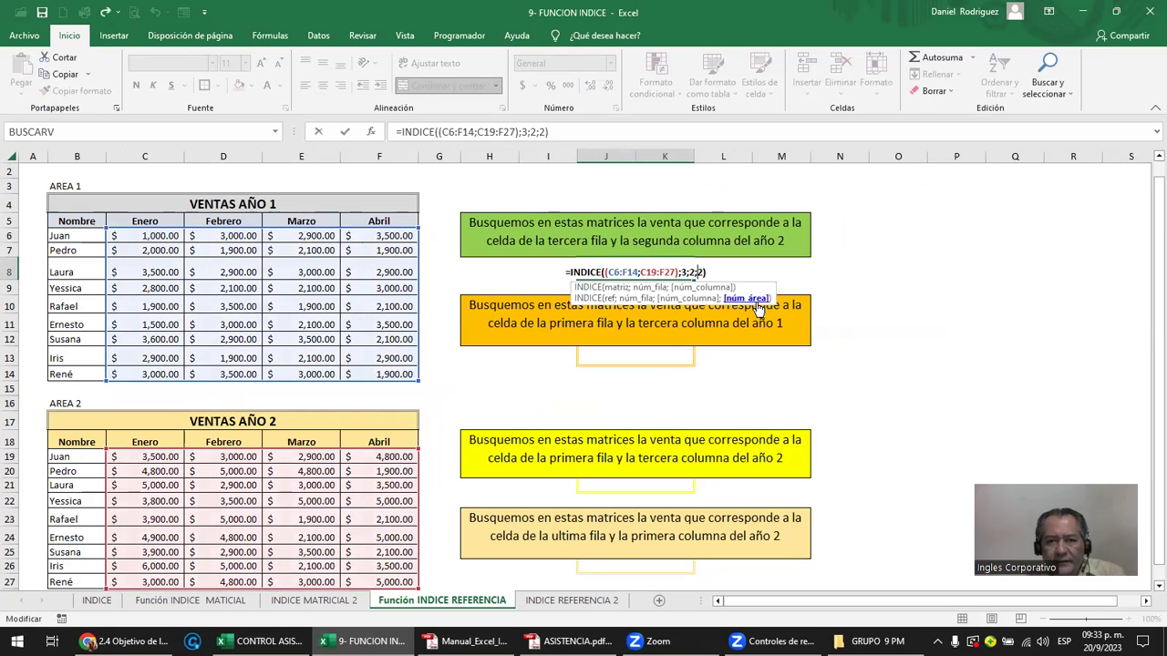
click(758, 307)
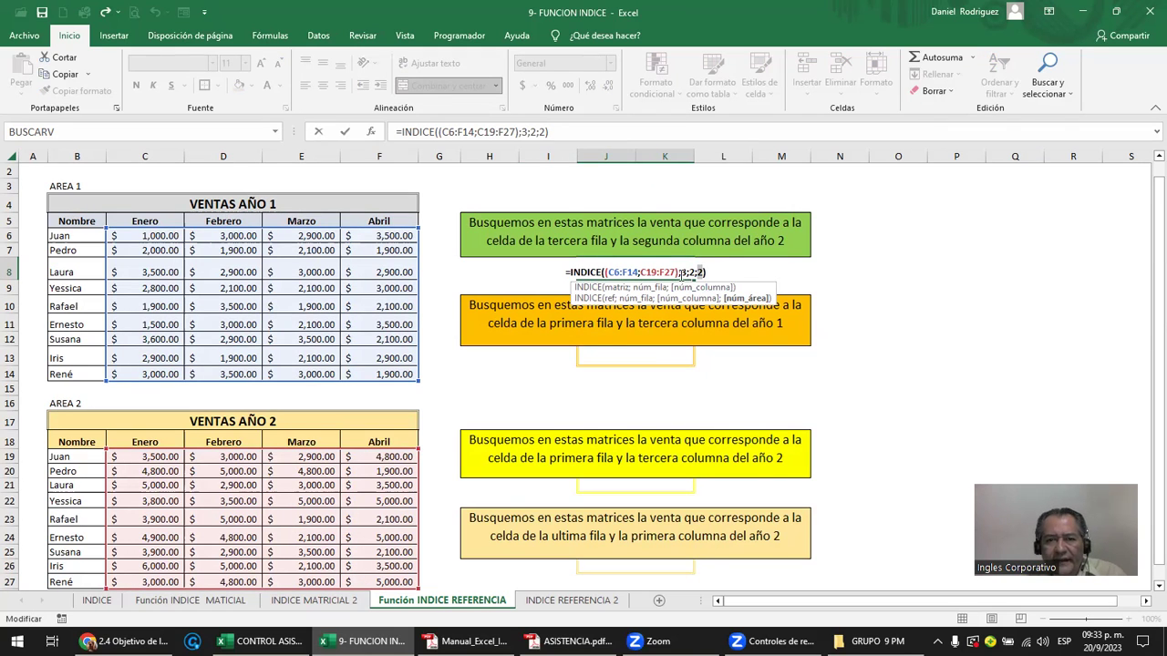
key(ctrl+Return)
- Try red font on Laura's Febrero value 2,900.00 in D21, then undo it
scroll(377, 404, down, 2)
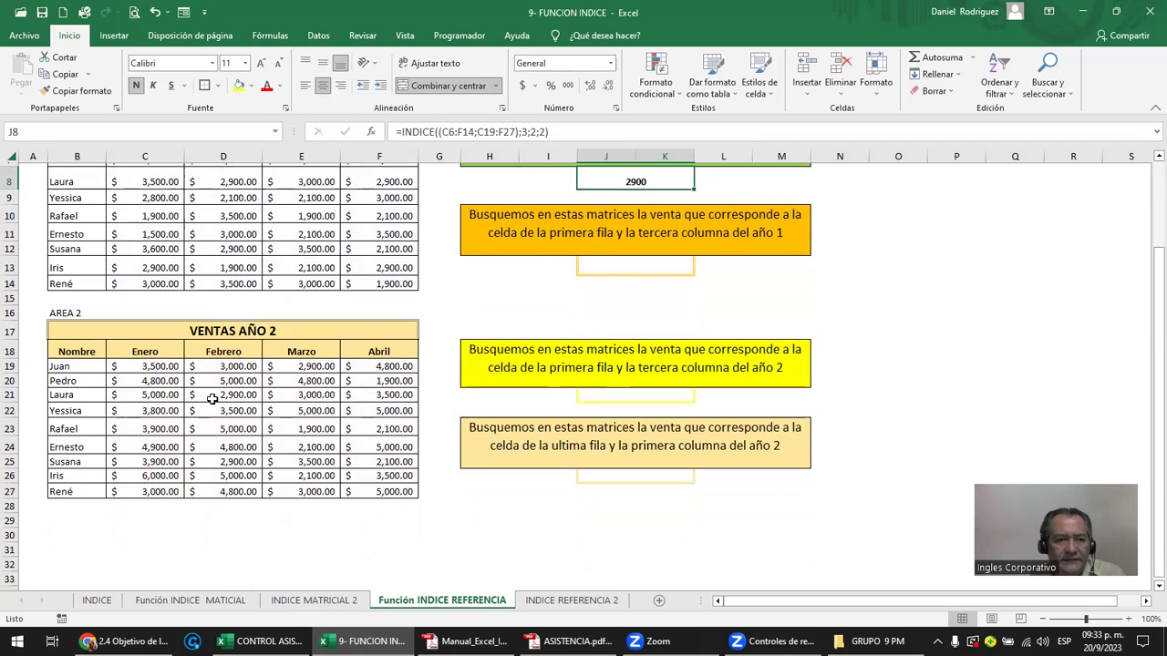
drag(62, 391, 230, 392)
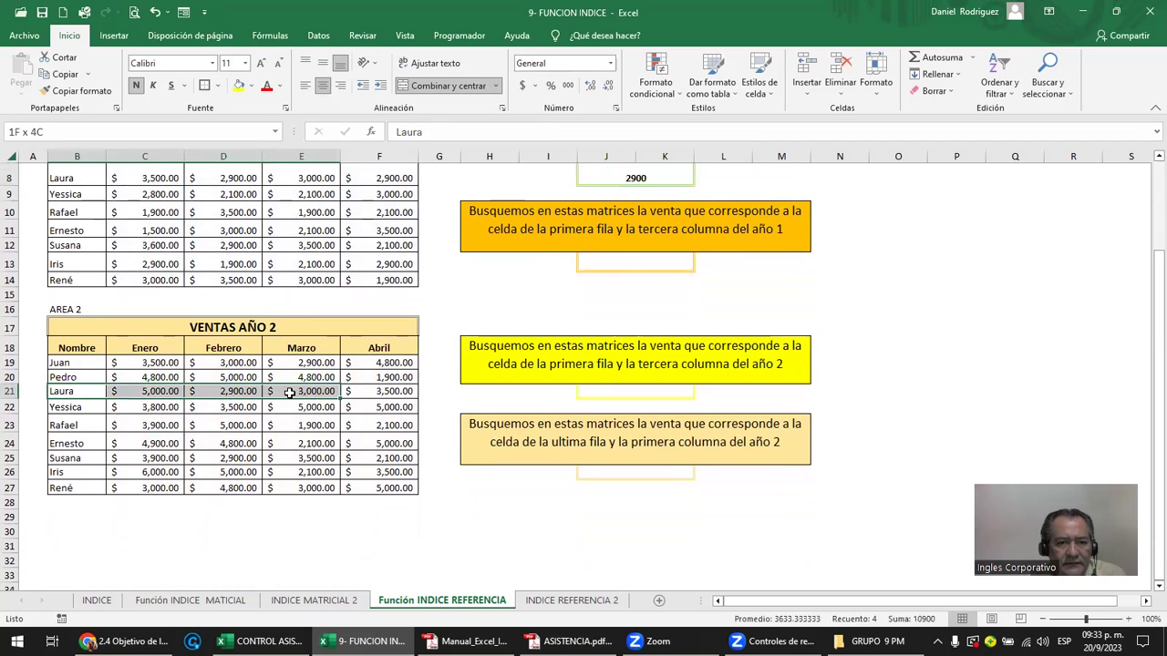
click(232, 391)
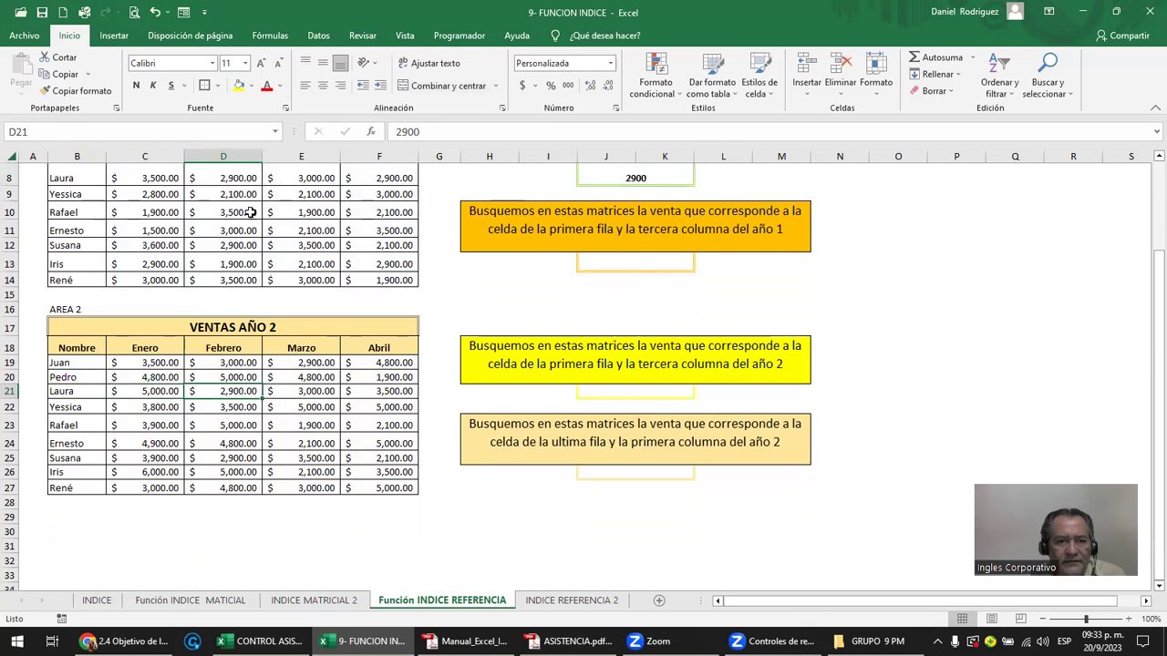
click(266, 85)
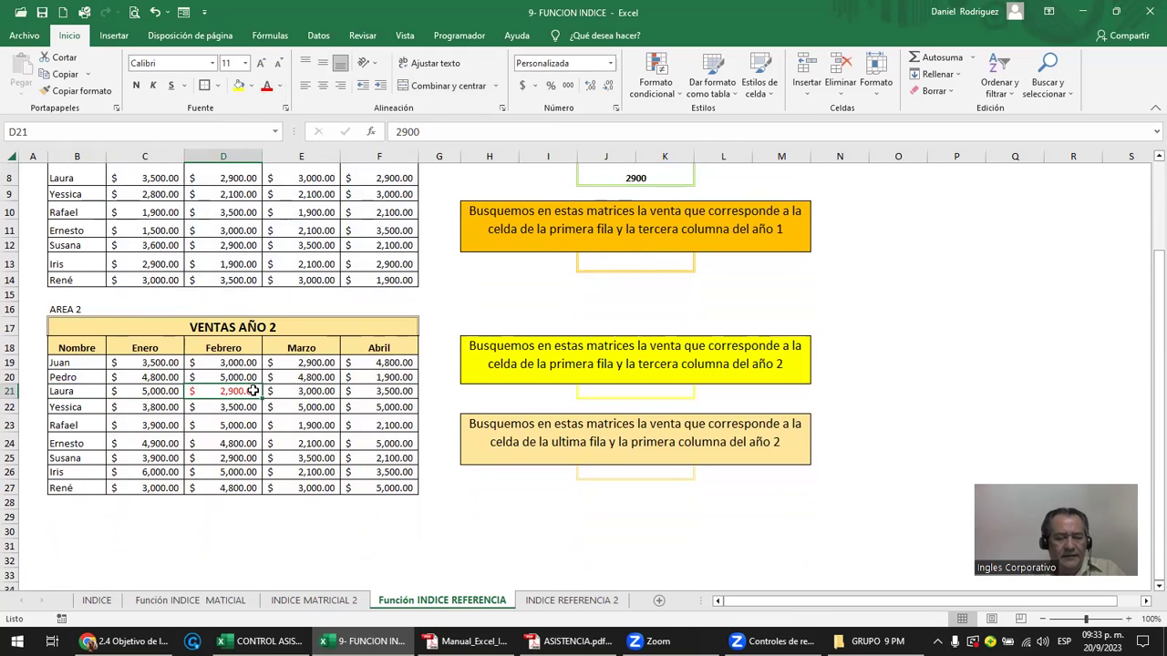
key(ctrl+z)
- Delete the INDICE formula from J8
scroll(411, 337, up, 1)
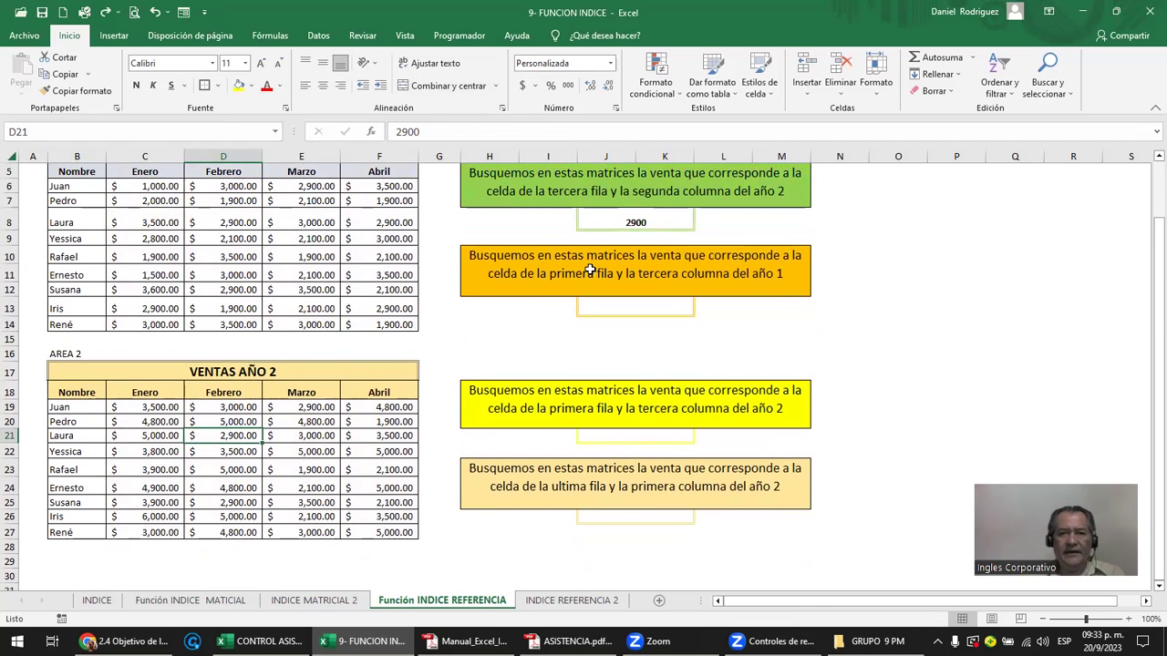
click(635, 222)
key(Delete)
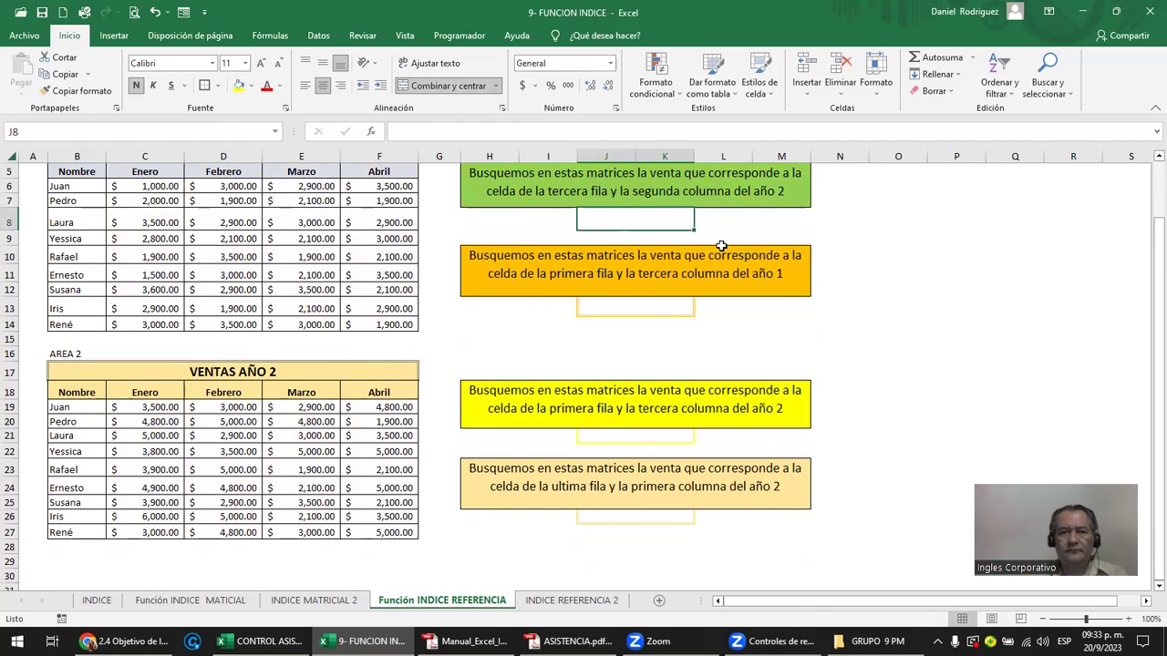
- Zoom the sheet to 115% and select N5 beside the green question box
scroll(582, 248, up, 2)
scroll(492, 254, down, 1)
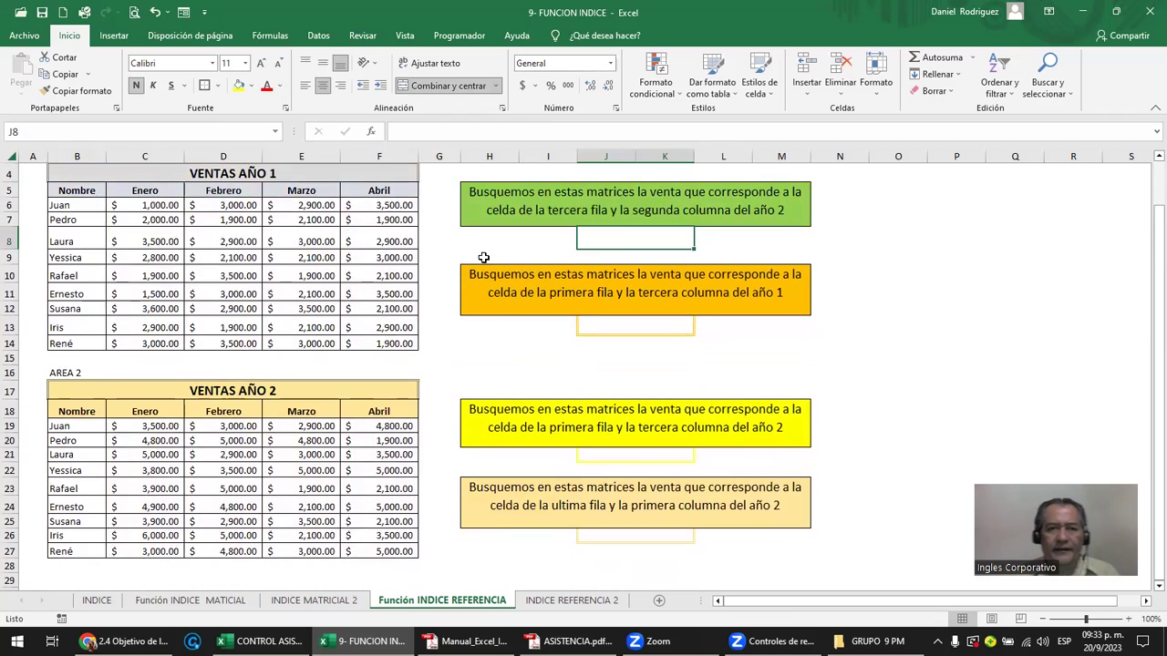
scroll(483, 258, down, 1)
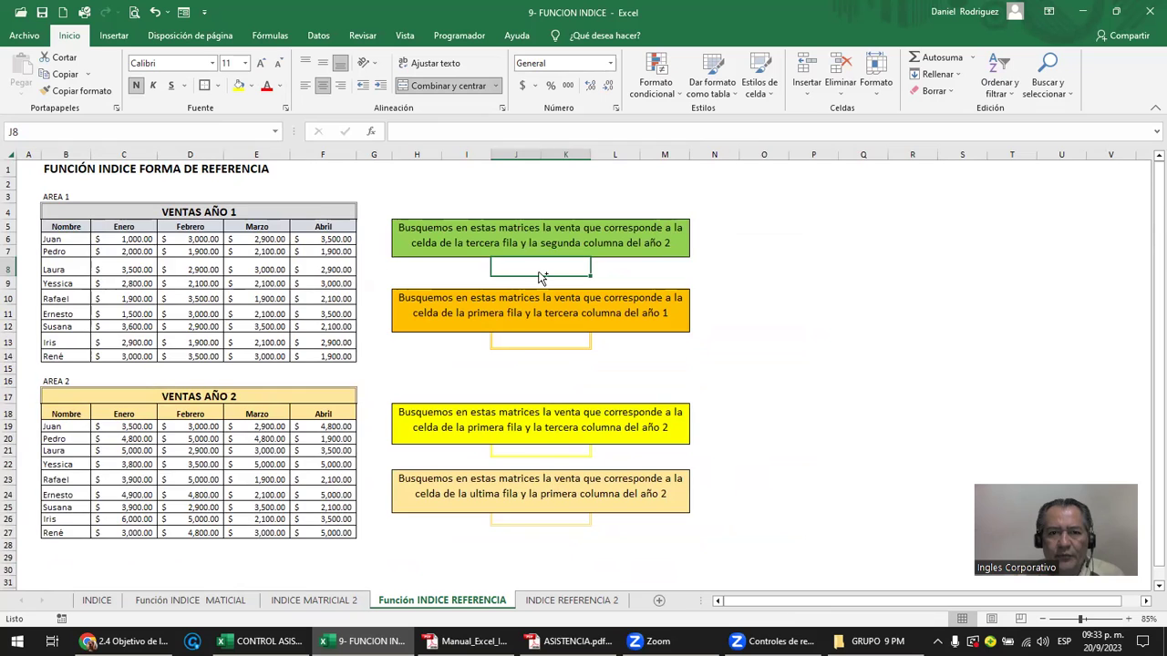
scroll(542, 278, up, 1)
scroll(743, 278, up, 1)
click(956, 260)
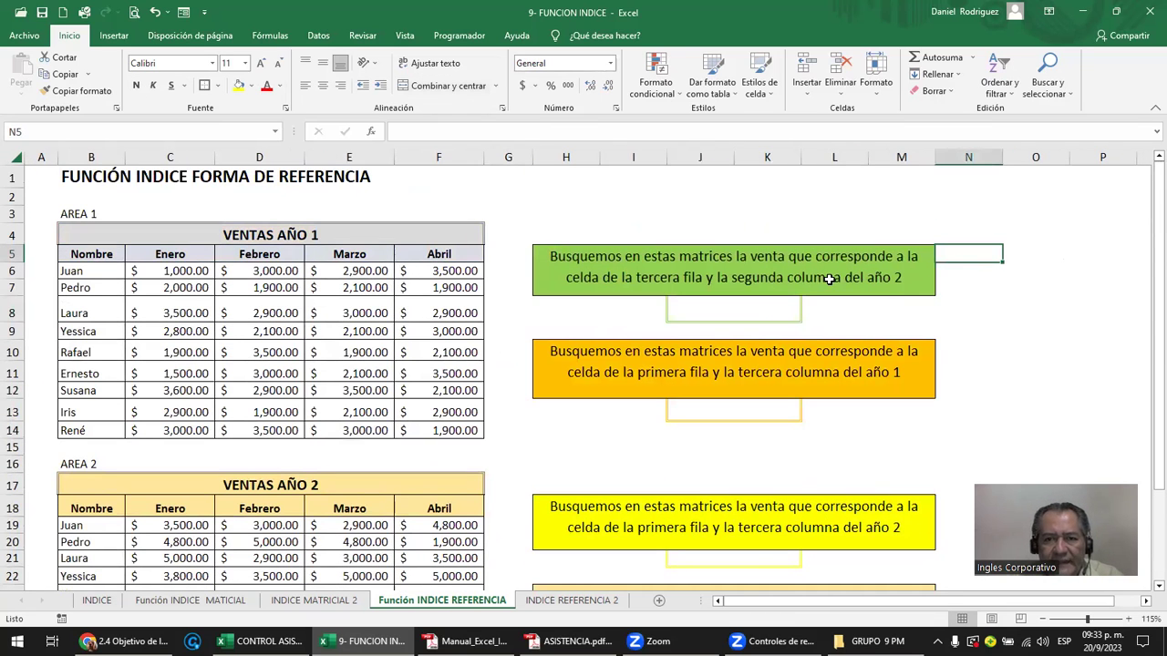
click(752, 264)
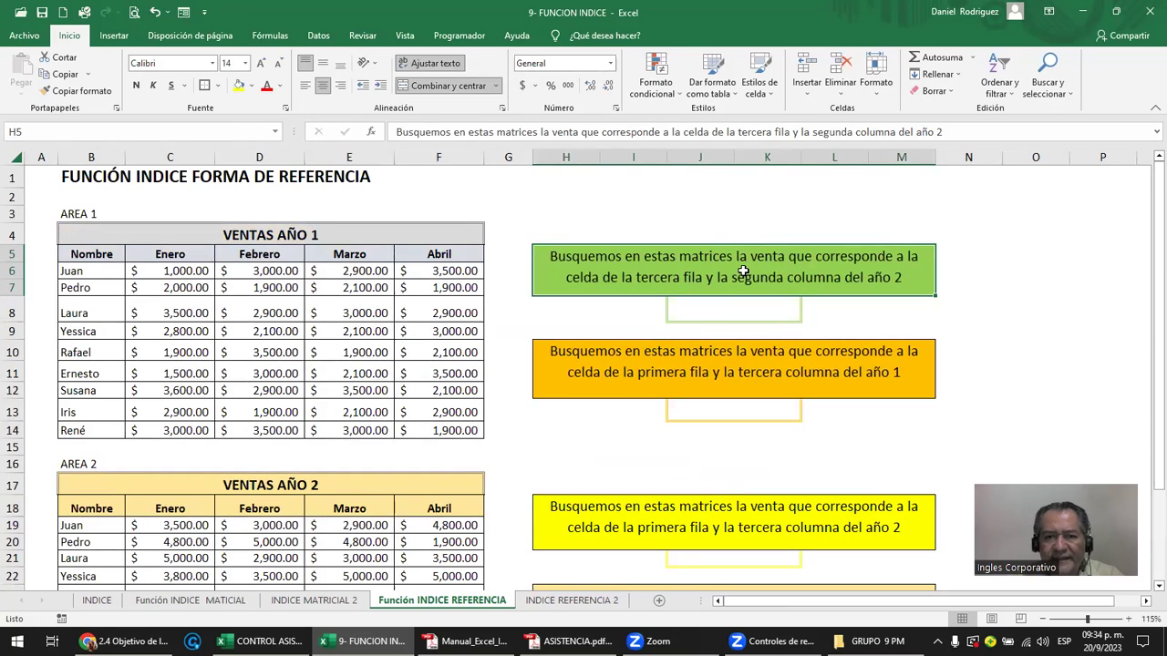
click(966, 256)
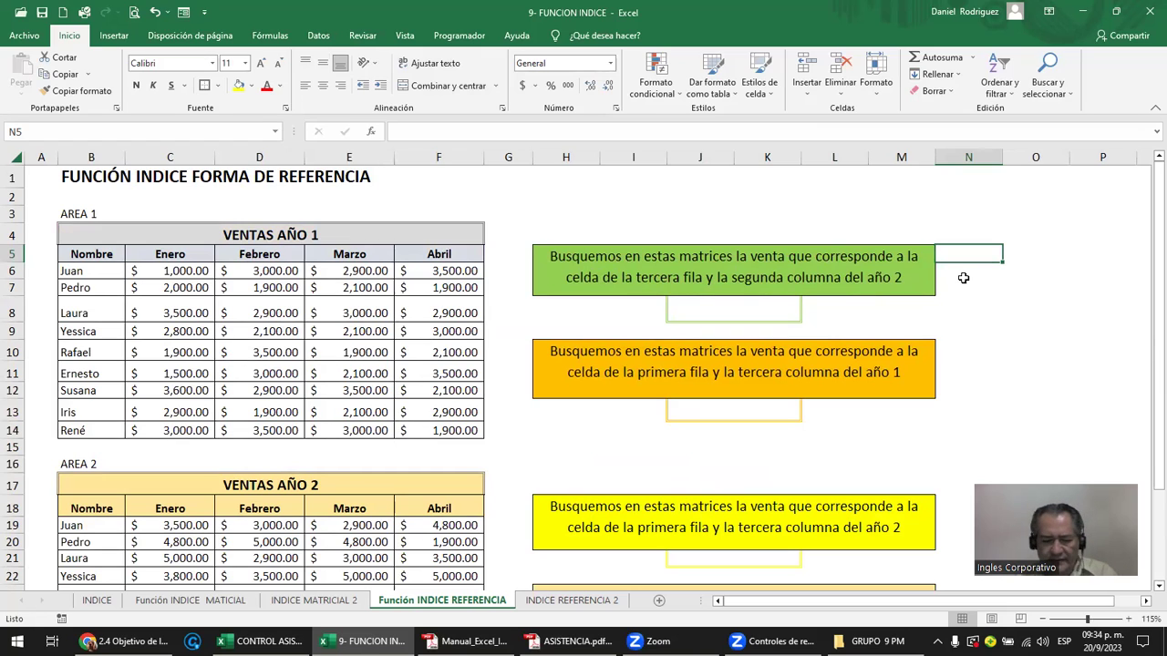
- Enter the label F3C2-2 in N5
text(F3C2)
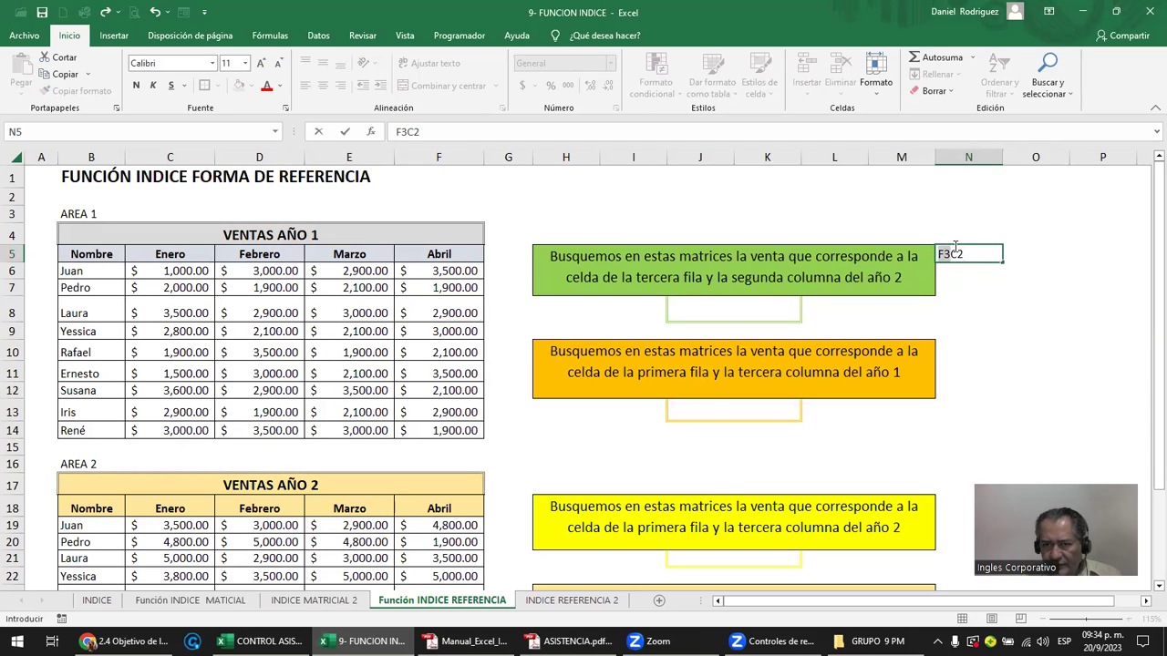
click(982, 250)
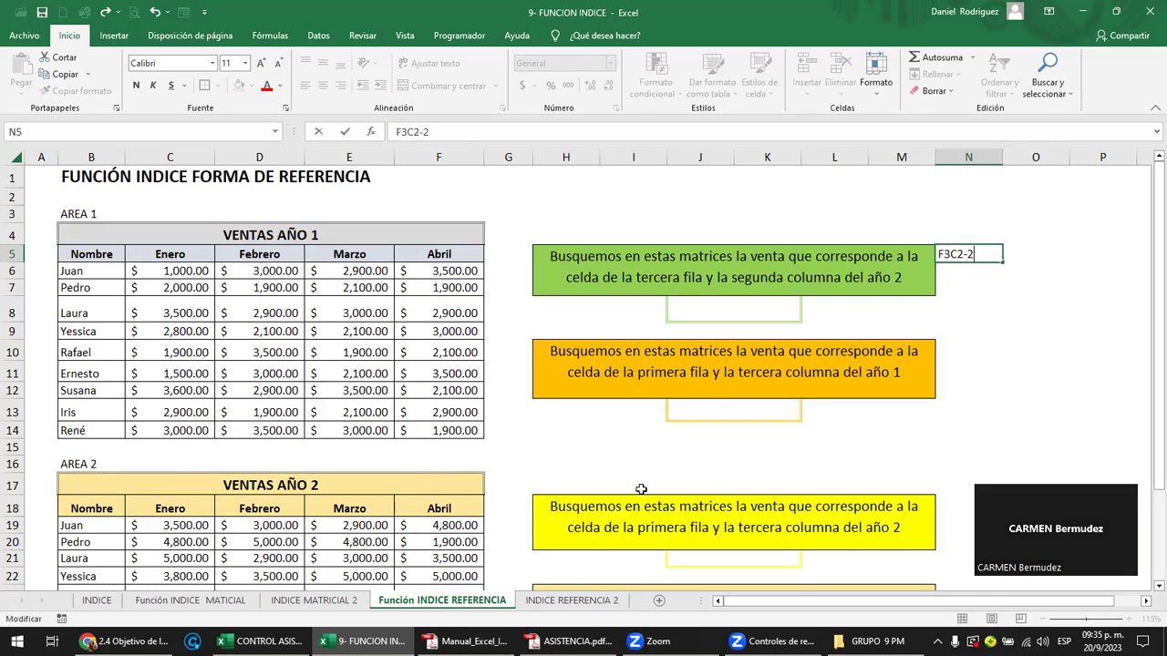
key(Return)
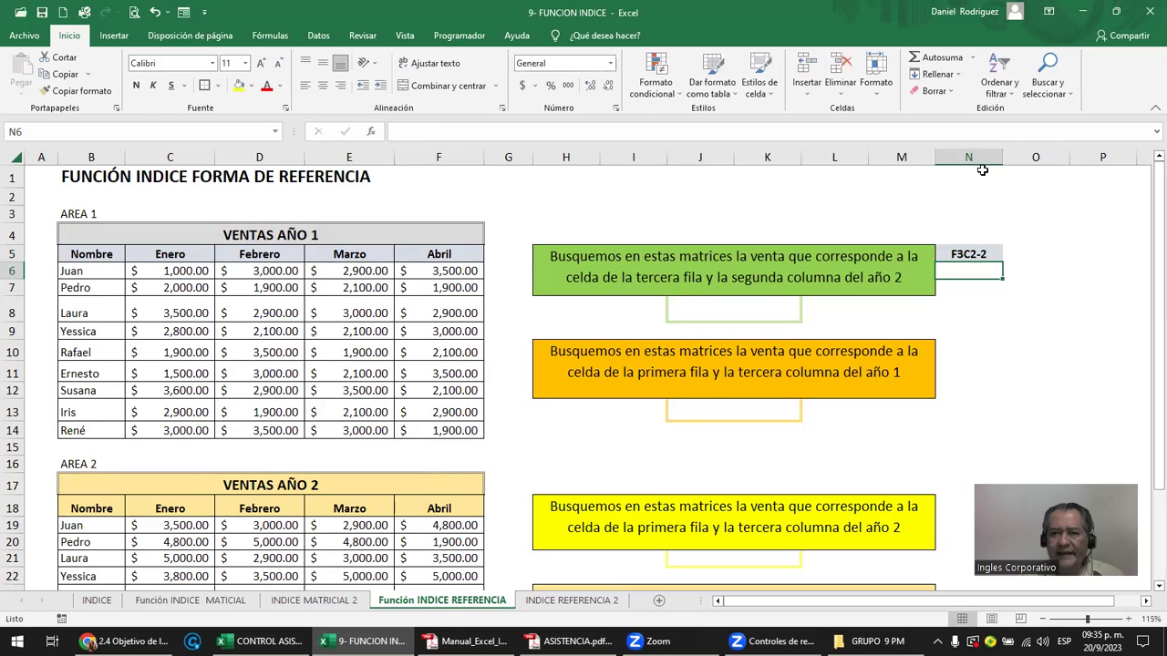
- Give column N a light fill and font size 14
click(980, 161)
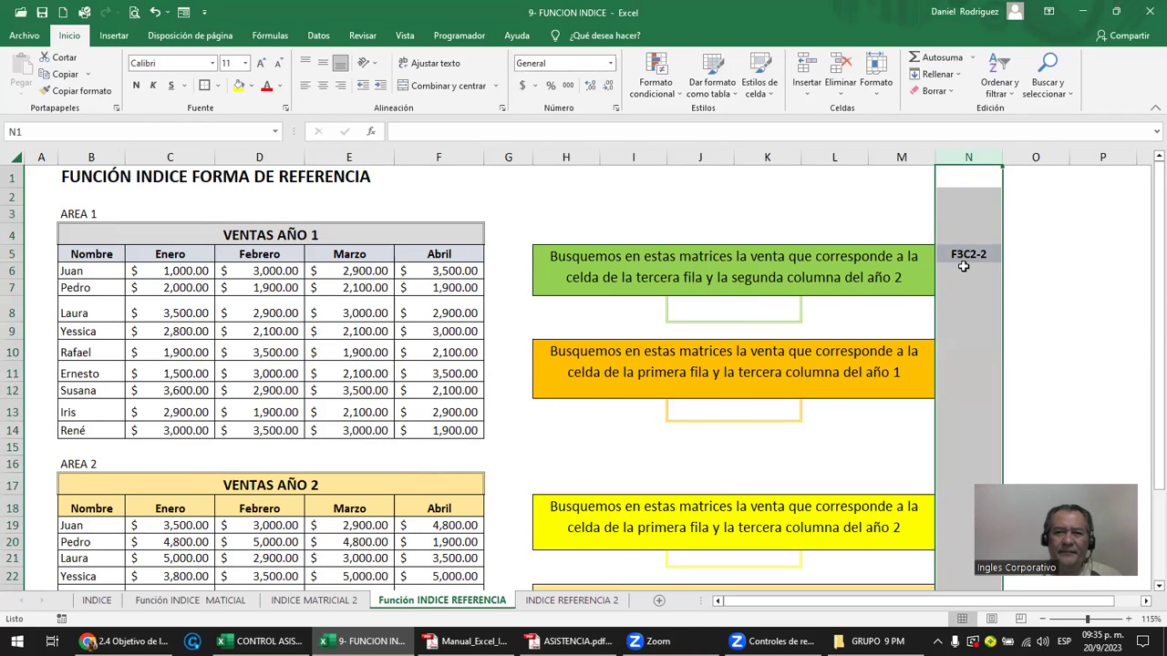
click(254, 92)
click(242, 117)
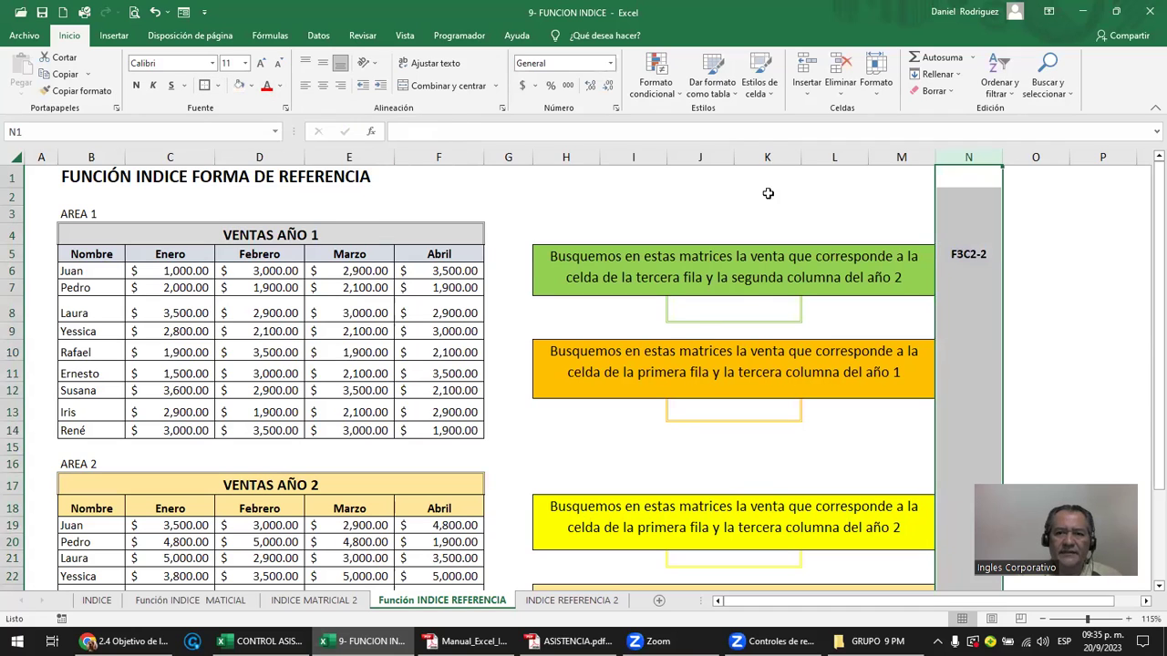
click(260, 63)
click(260, 63)
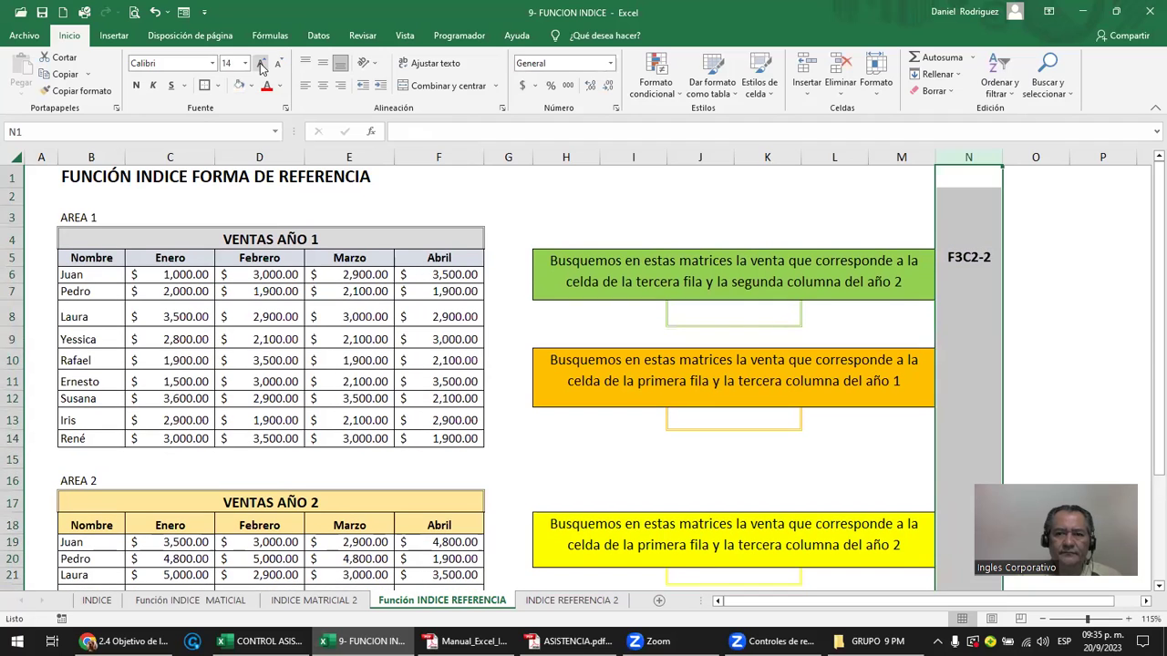
click(951, 260)
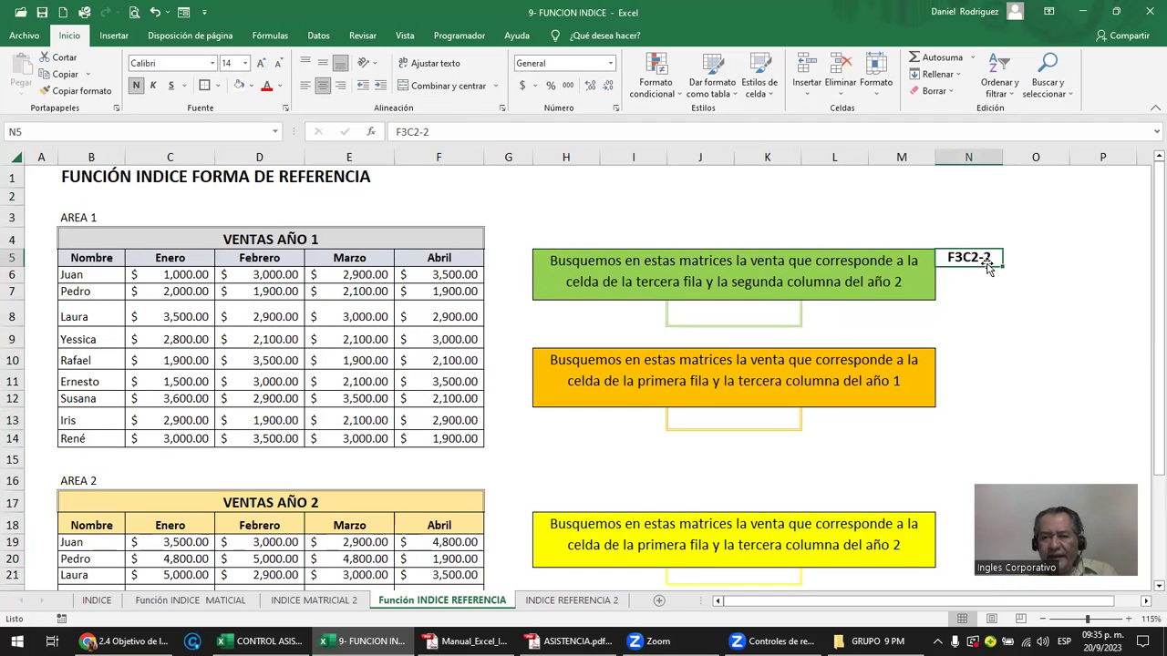
- Mark Laura's row and the Febrero column in the year 2 table, meeting at 2,900 in D21
scroll(293, 367, down, 2)
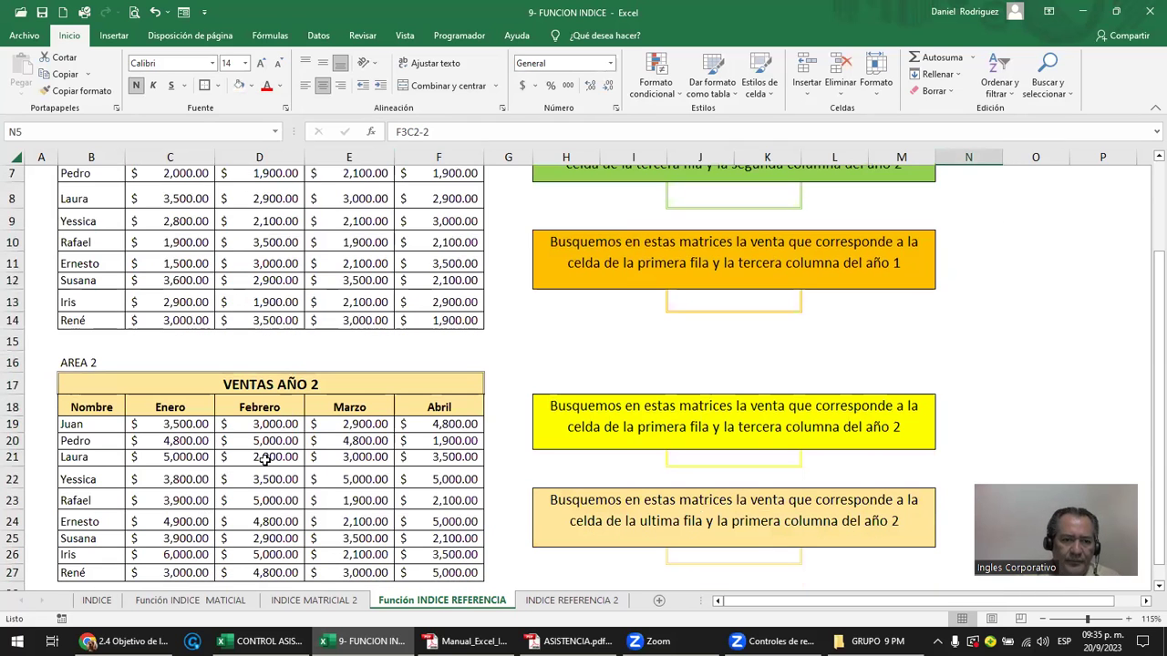
click(258, 476)
drag(71, 458, 465, 460)
drag(264, 425, 273, 573)
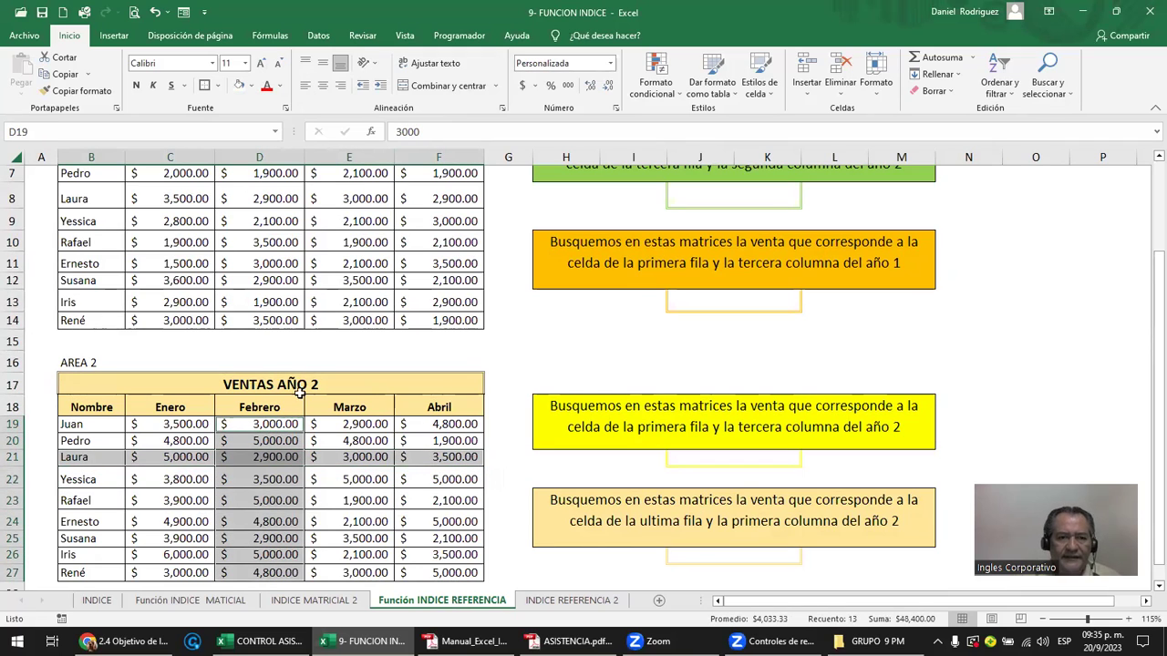
click(265, 459)
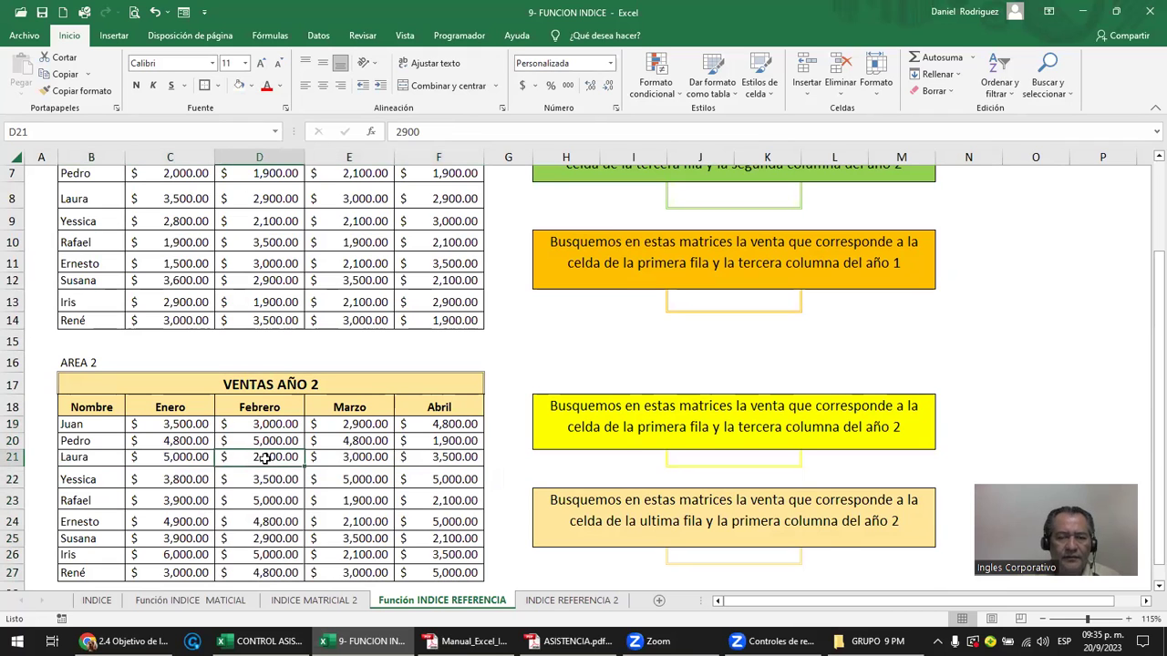
scroll(294, 456, up, 2)
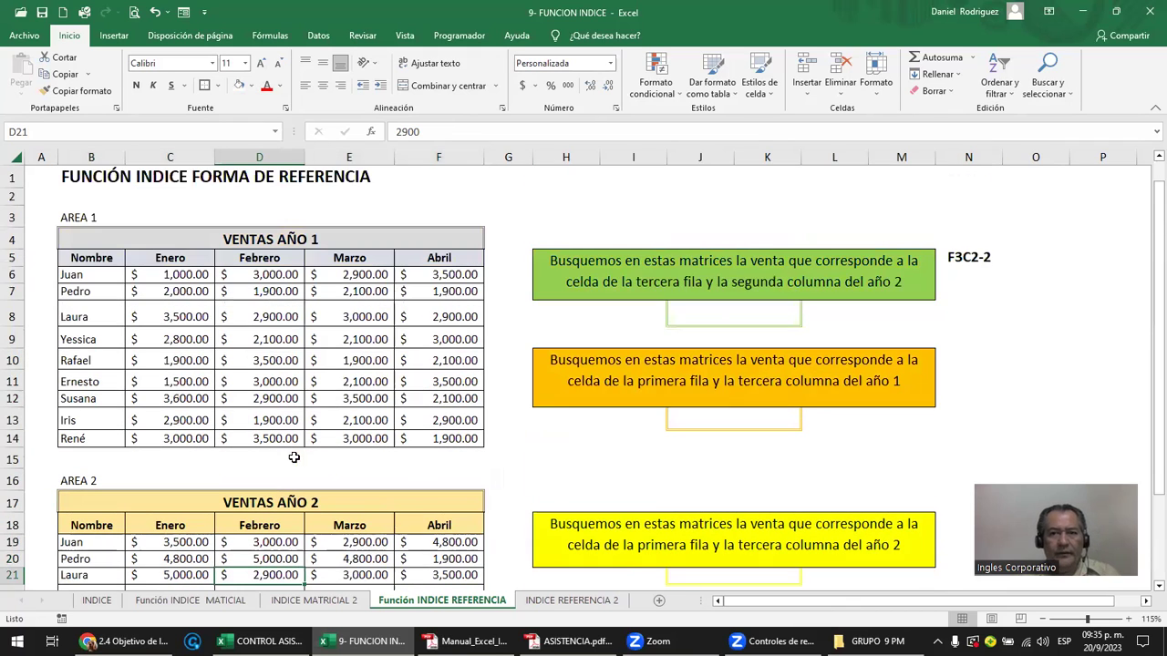
click(897, 280)
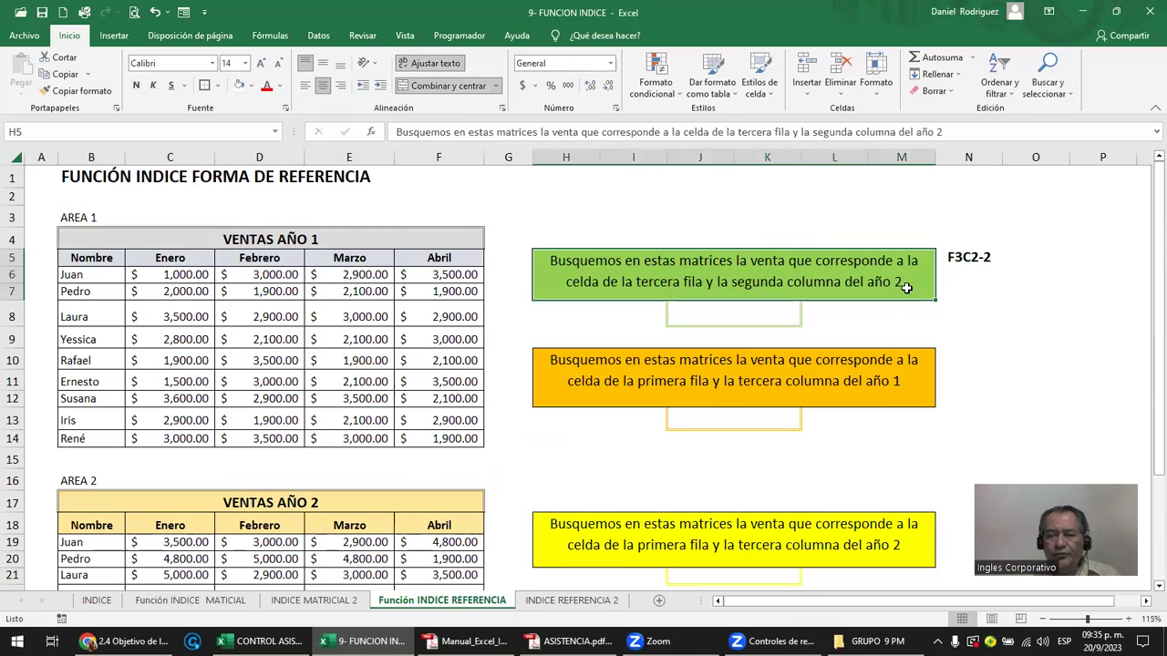
mouse_move(91, 317)
mouse_down()
mouse_move(401, 324)
mouse_move(465, 345)
mouse_up()
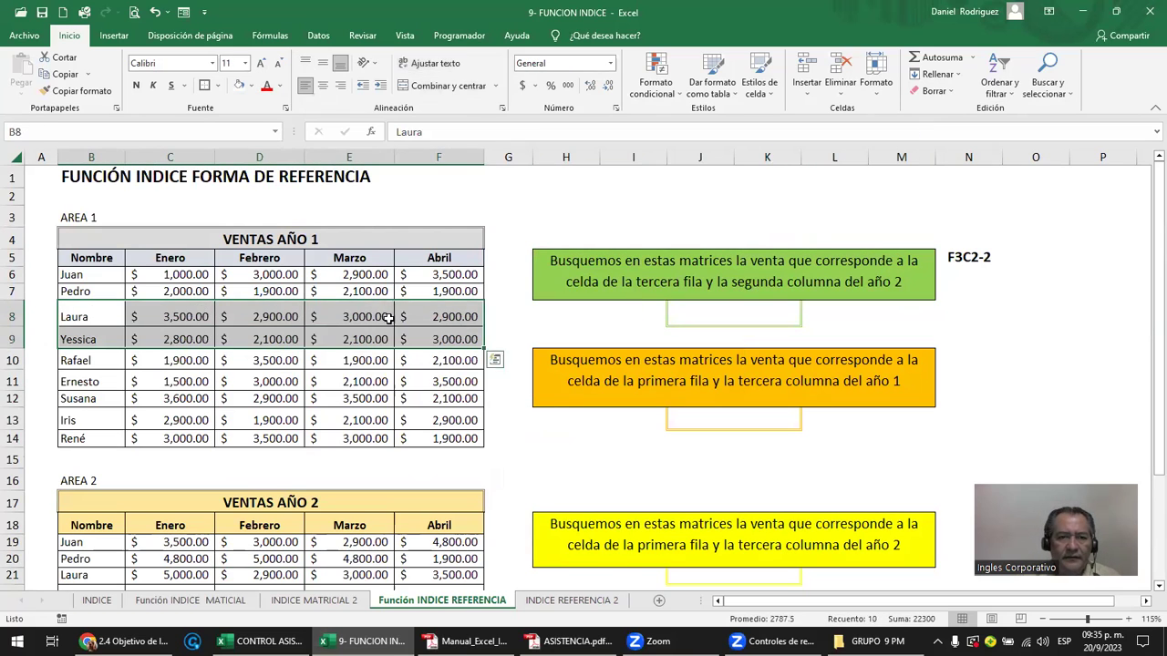
ctrl+drag(263, 274, 270, 436)
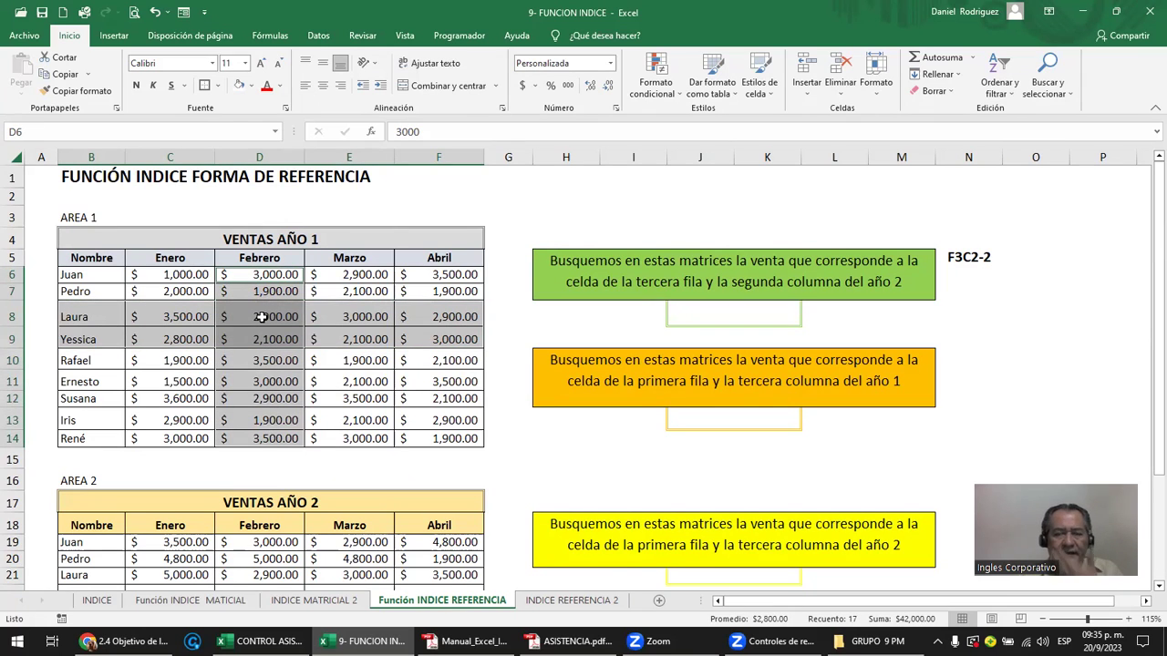
click(785, 310)
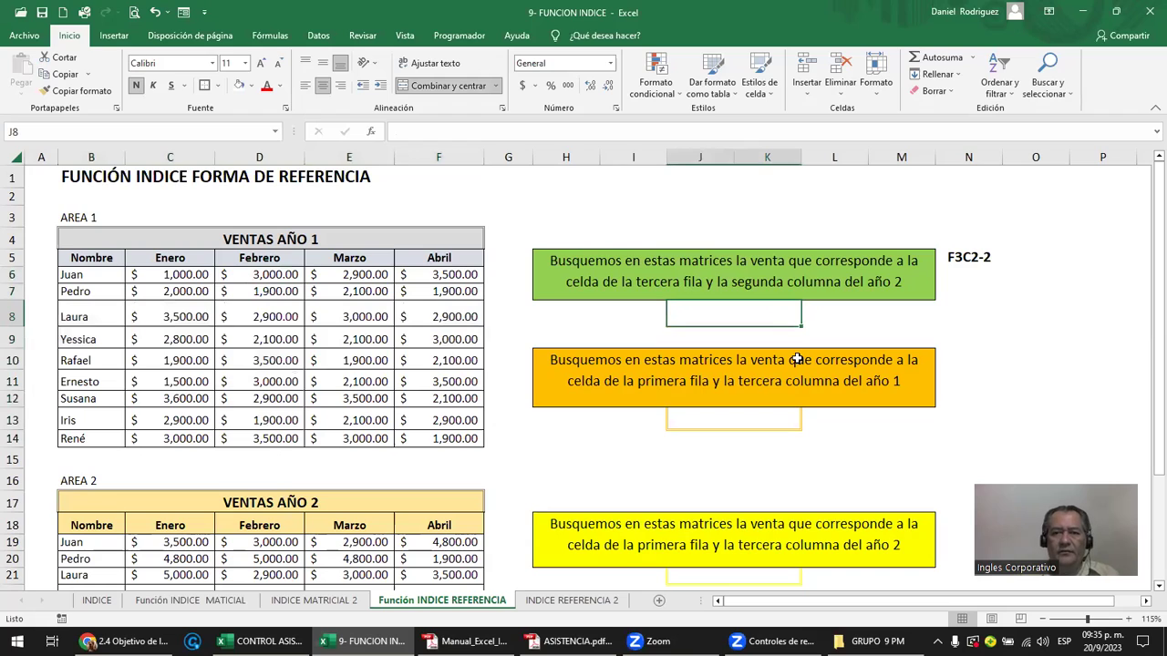
click(964, 255)
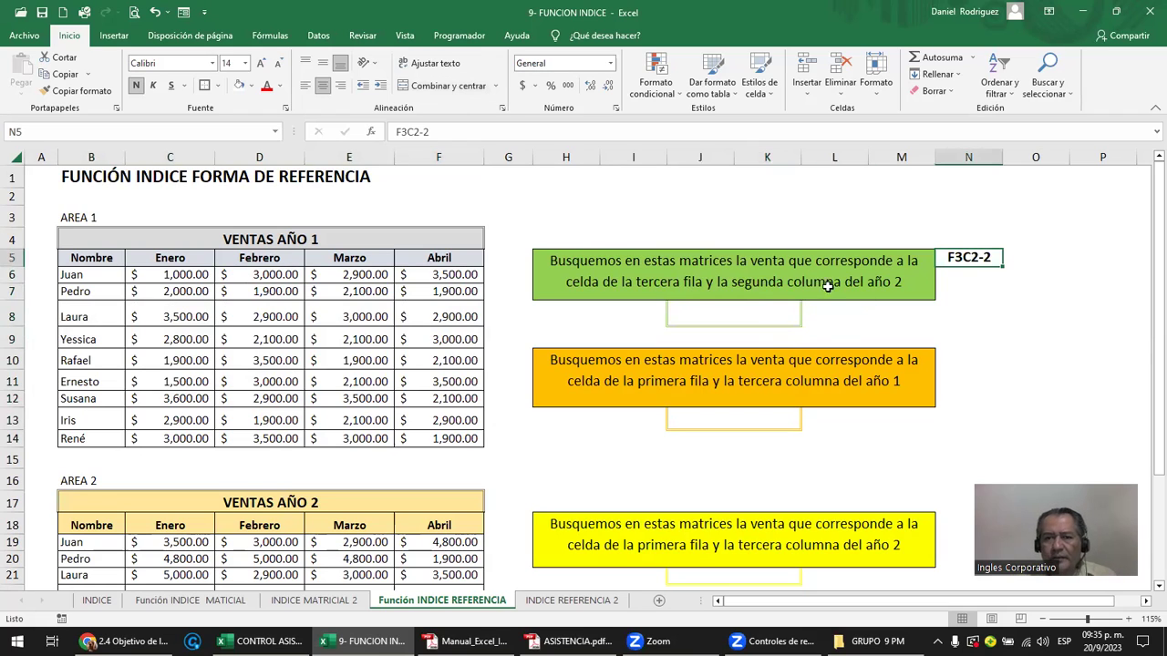
click(671, 374)
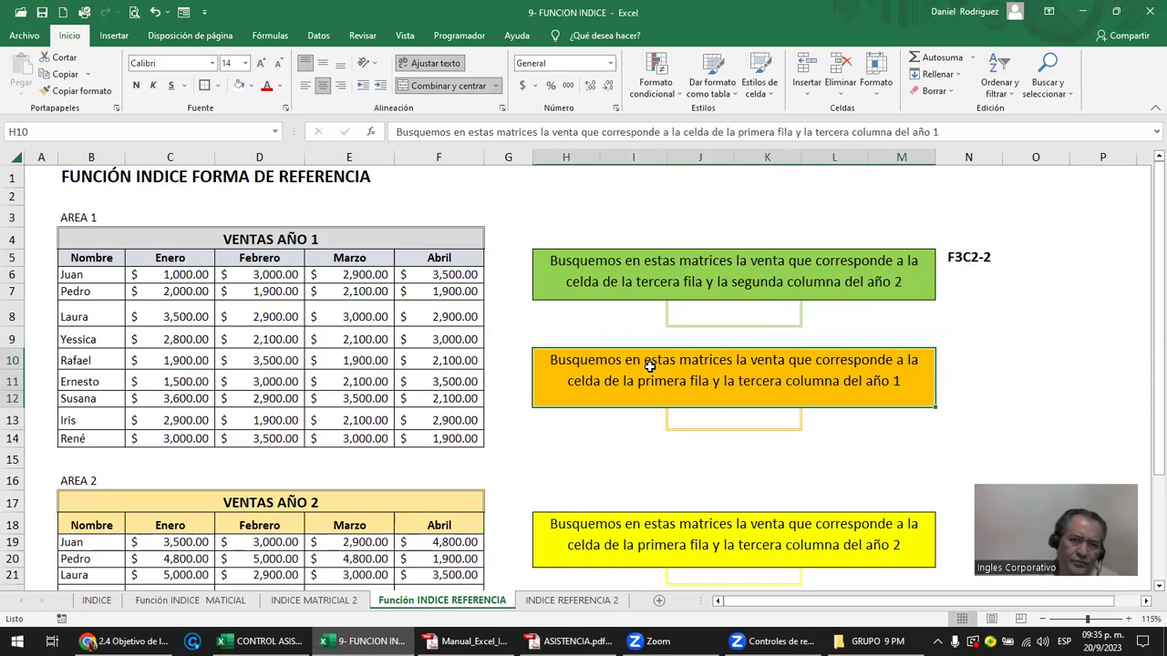
click(101, 218)
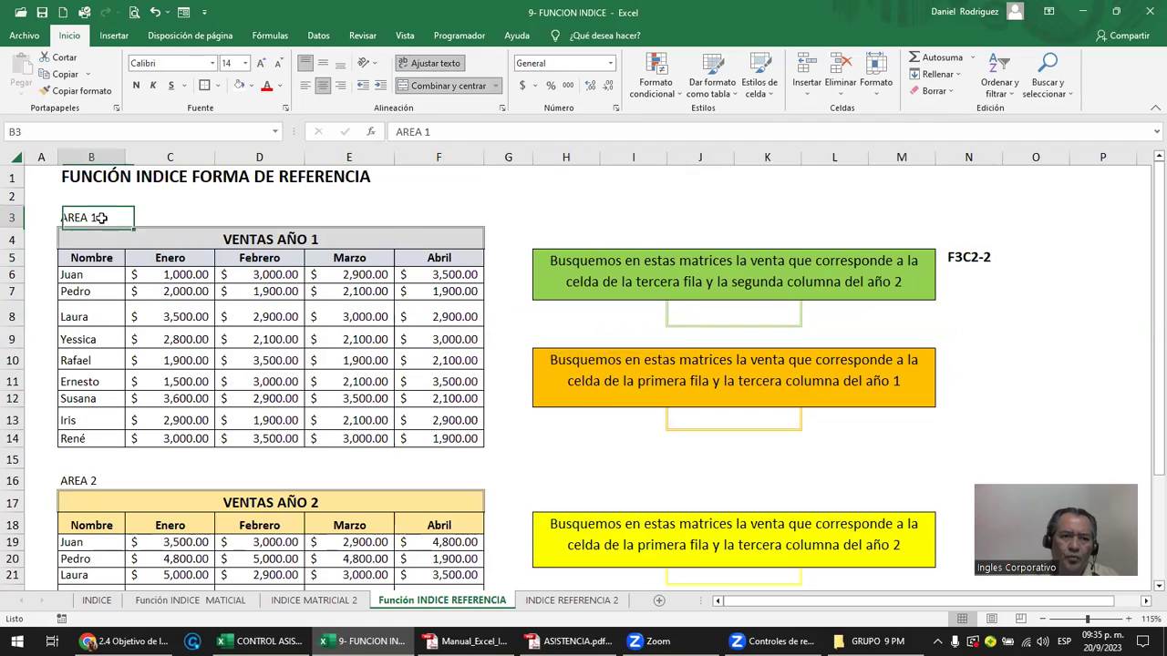
click(742, 384)
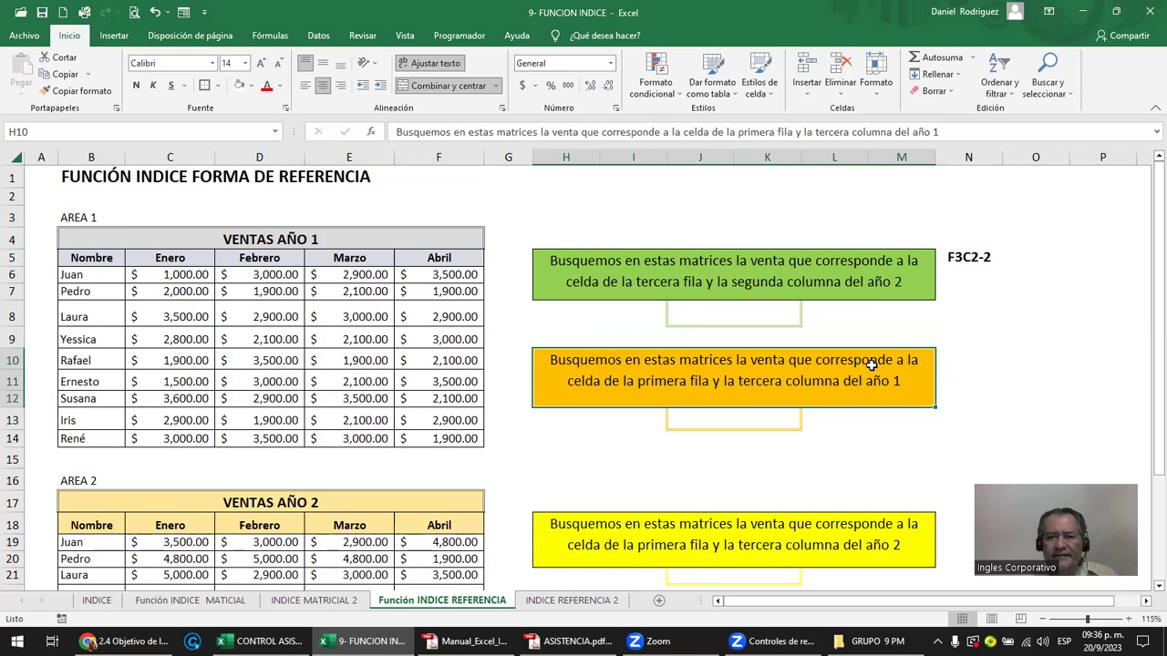
click(968, 359)
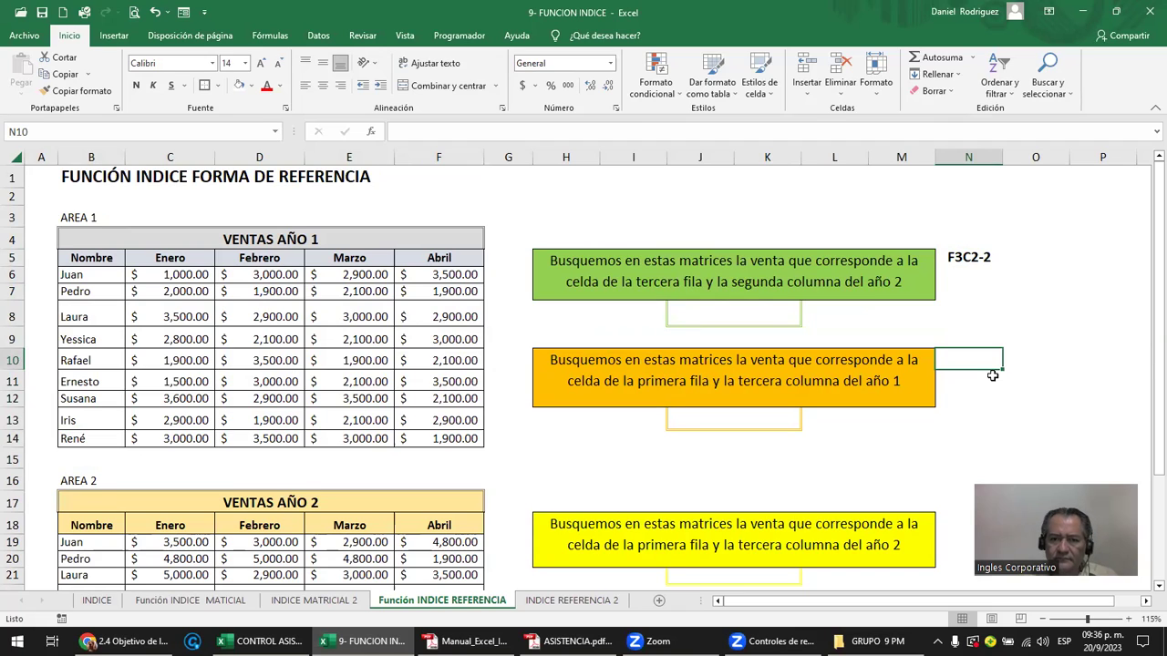
- Enter F1C3-1 in N10, then scroll down to the yellow year-2 question
text(F1)
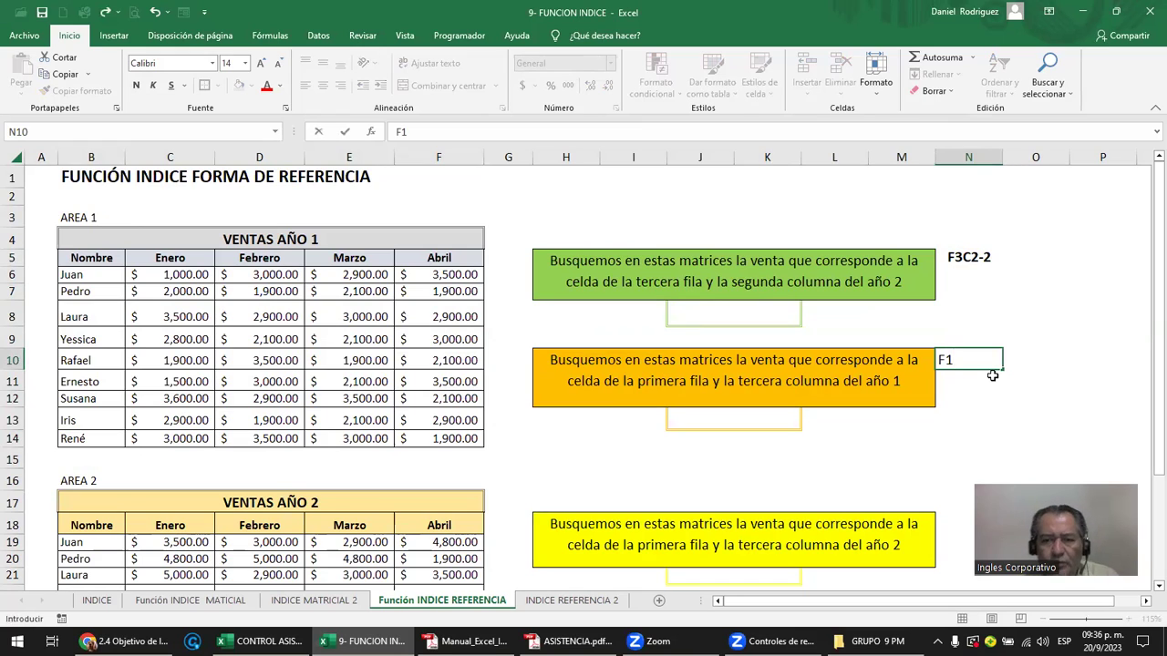
text(C3)
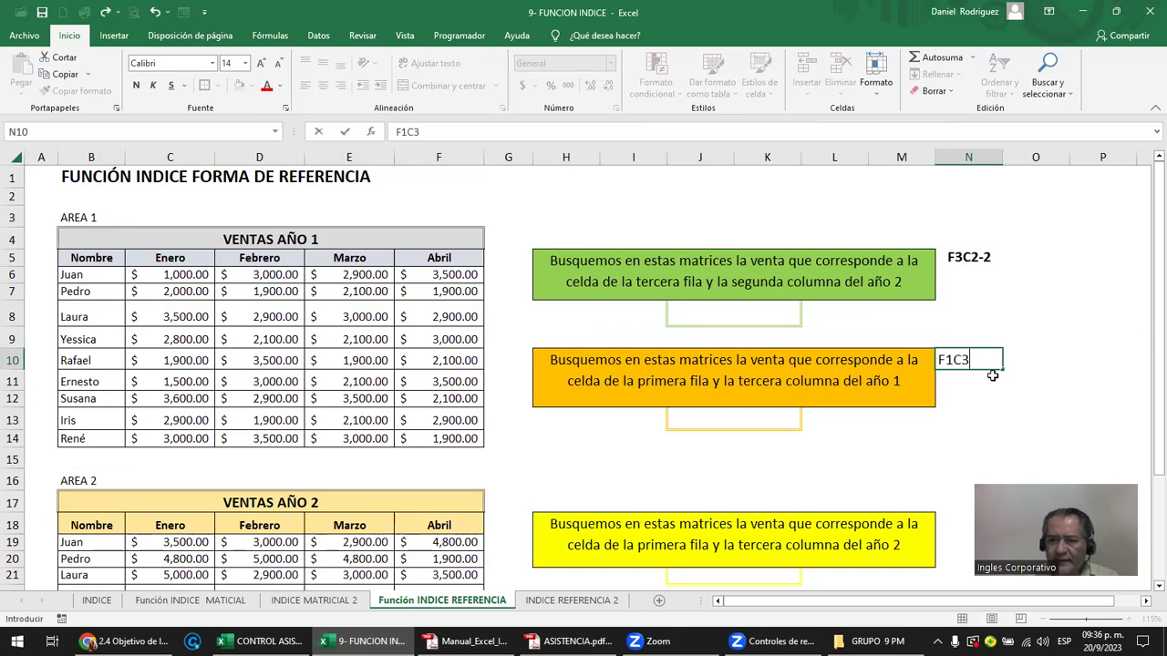
text(-1)
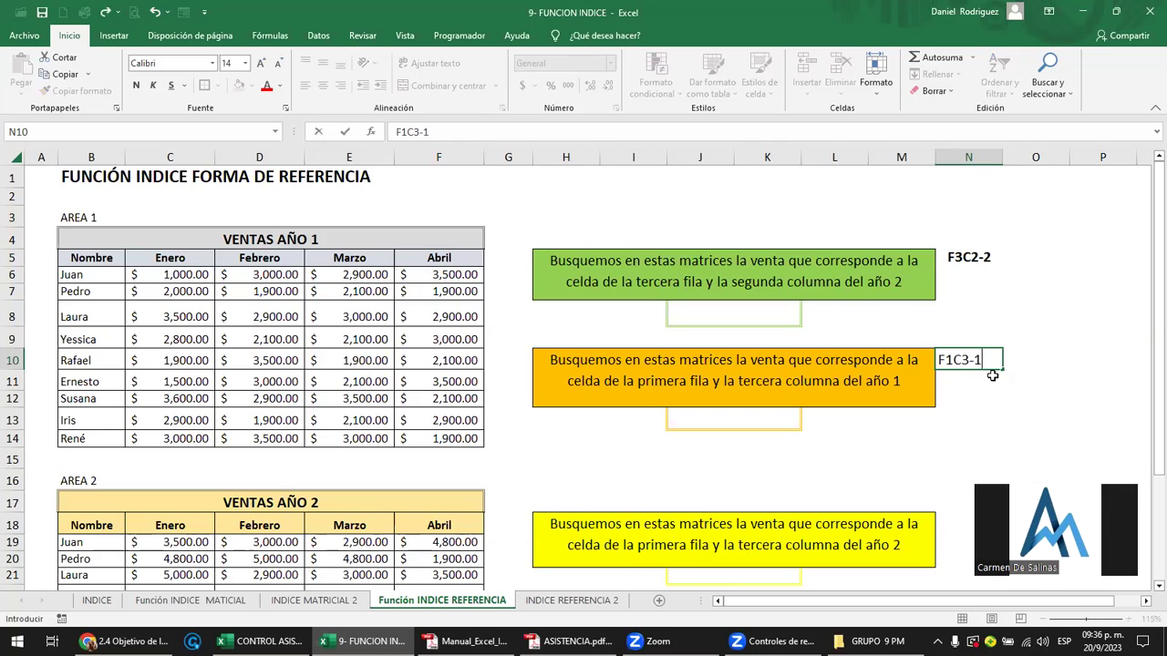
key(Return)
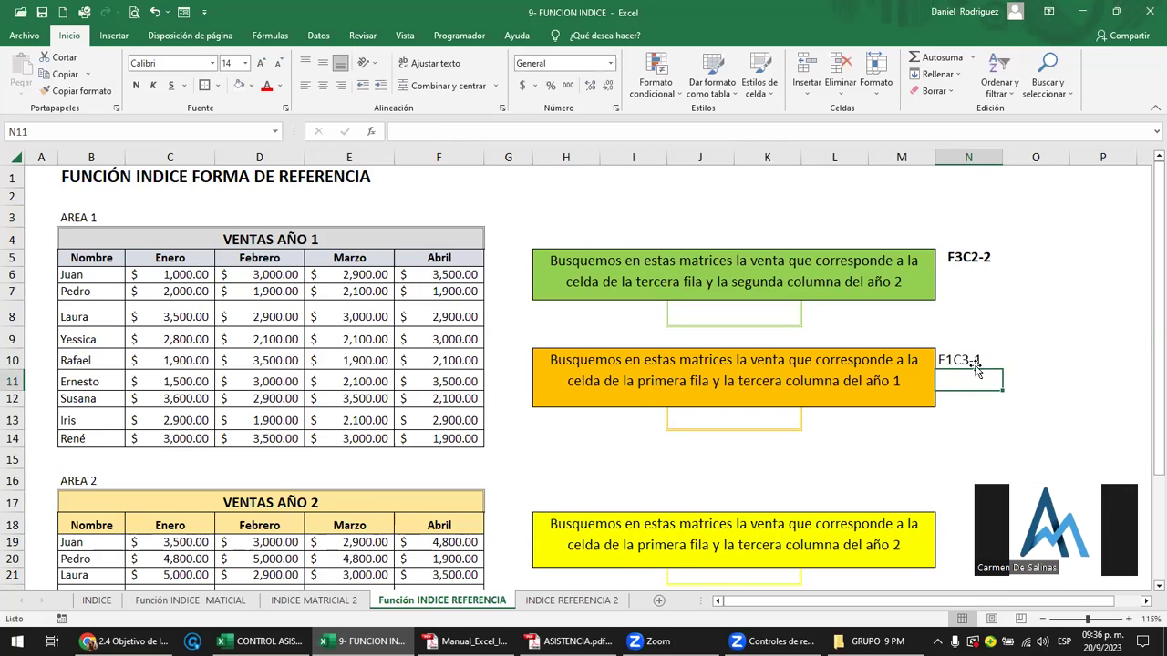
click(964, 360)
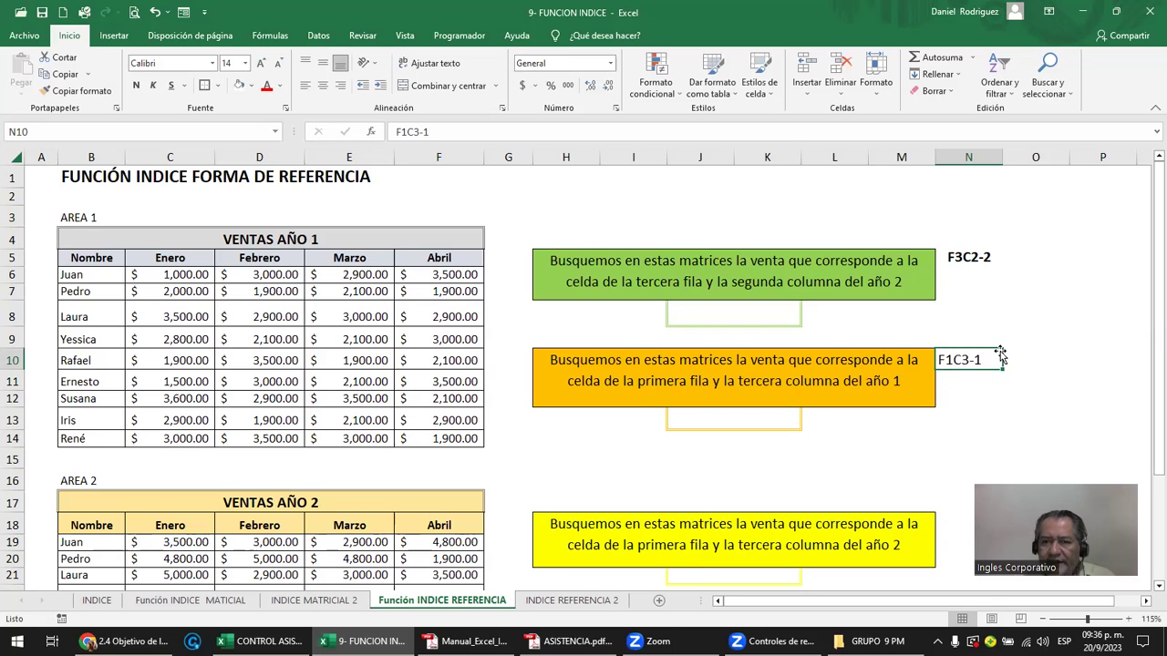
scroll(1001, 349, down, 2)
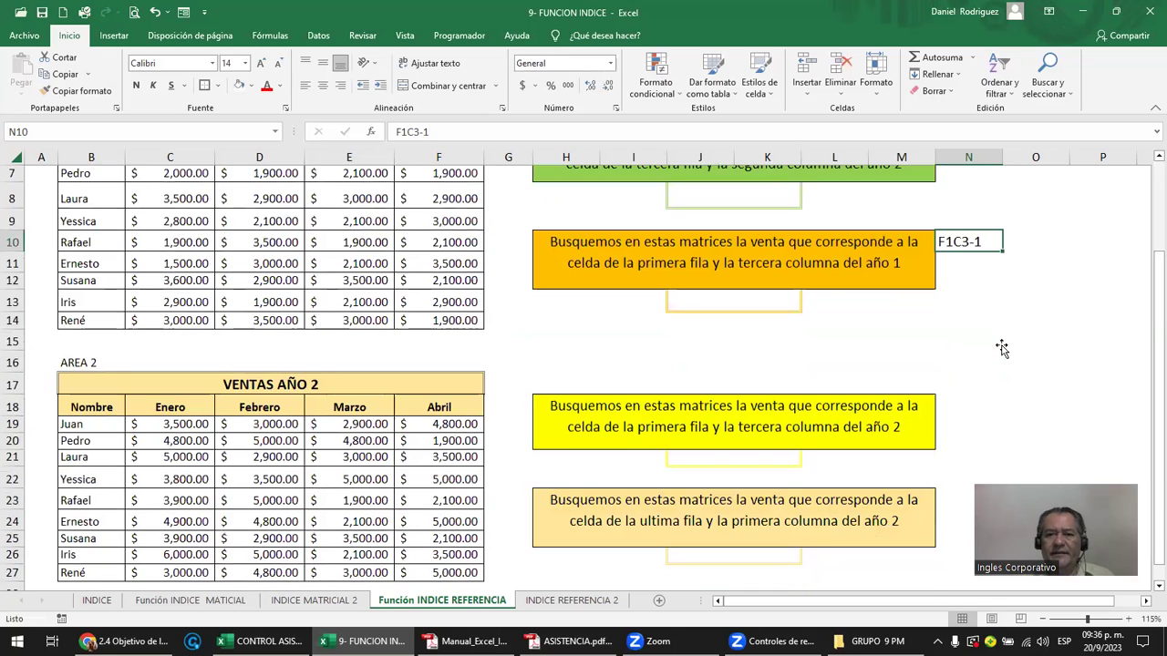
click(707, 410)
scroll(707, 410, down, 1)
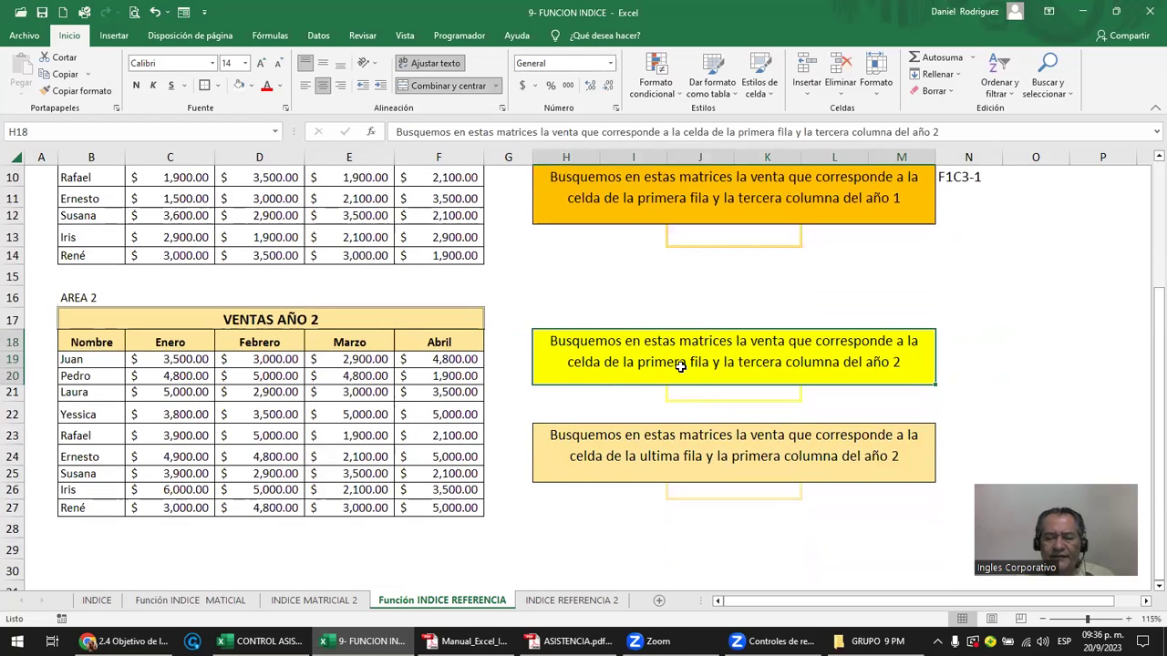
- Label the yellow question F1C3-2 in N18 and the last question F9C1-2 in N23
click(973, 346)
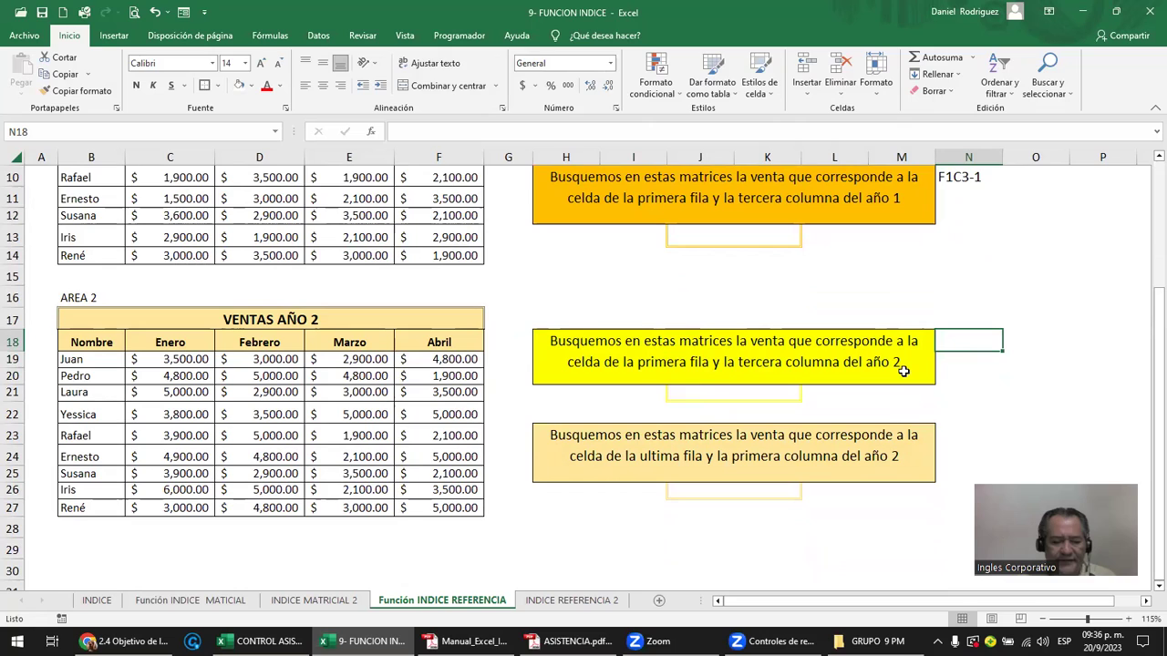
text(F1)
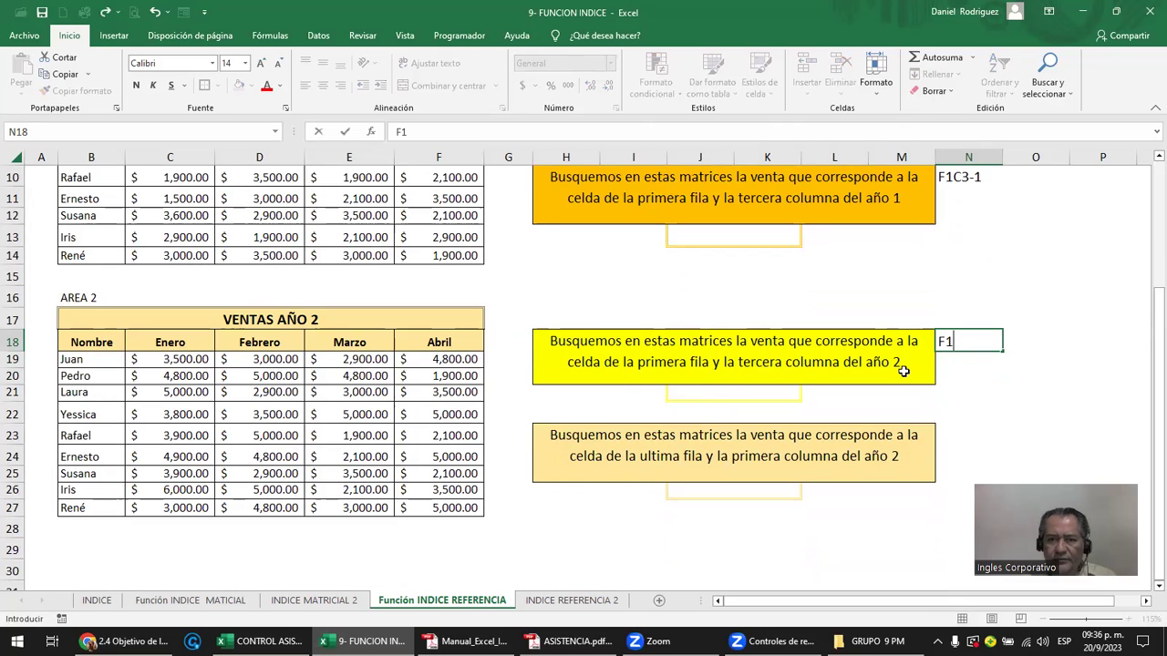
text(C)
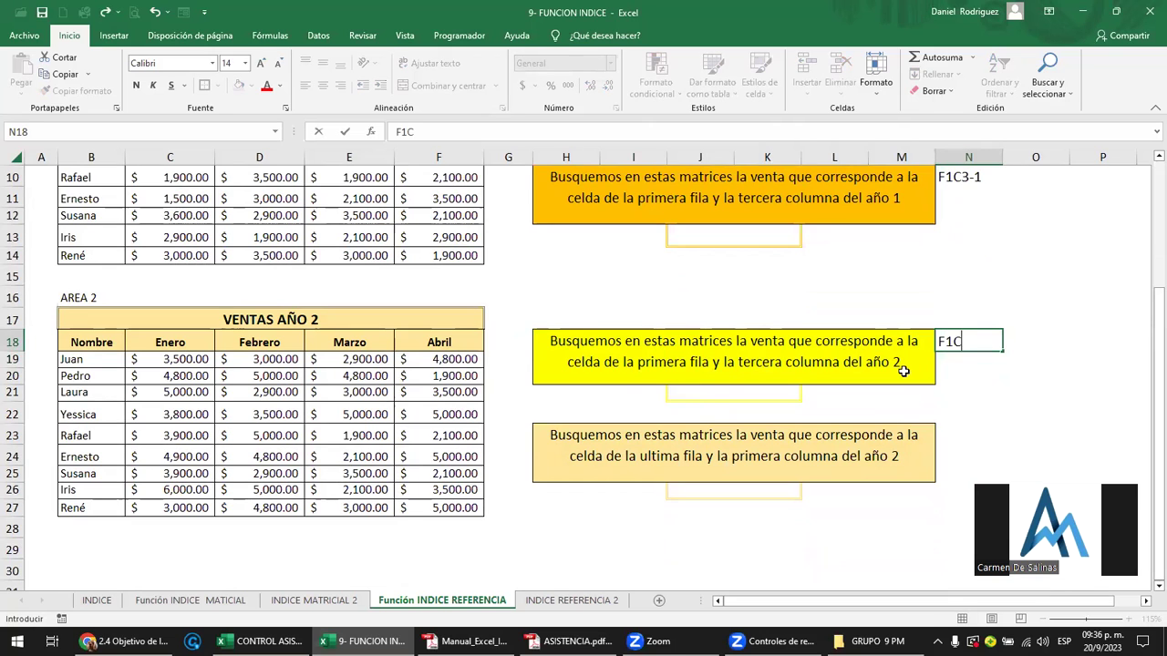
text(3)
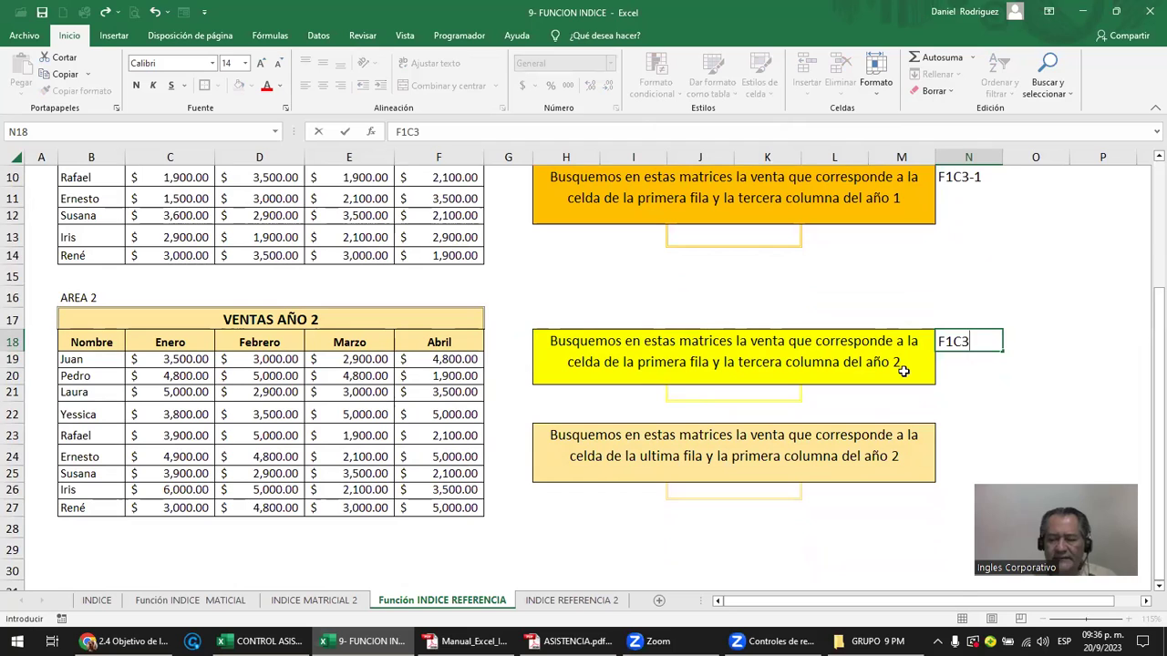
text(-)
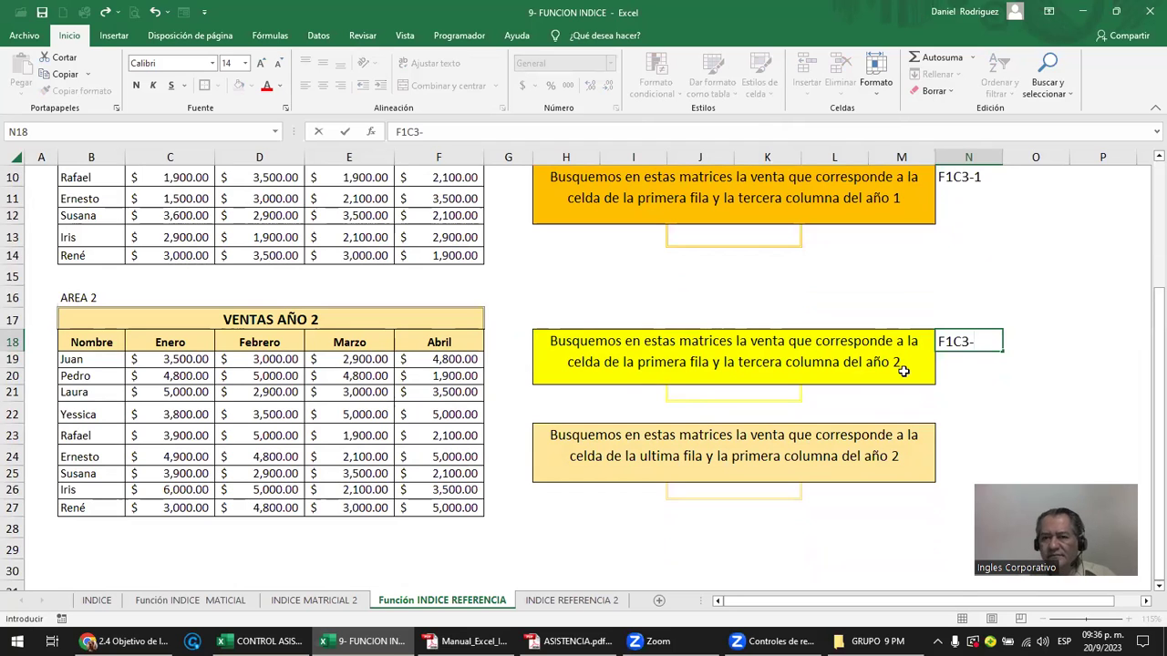
text(2)
key(Return)
key(Return)
key(Return)
key(Return)
key(Return)
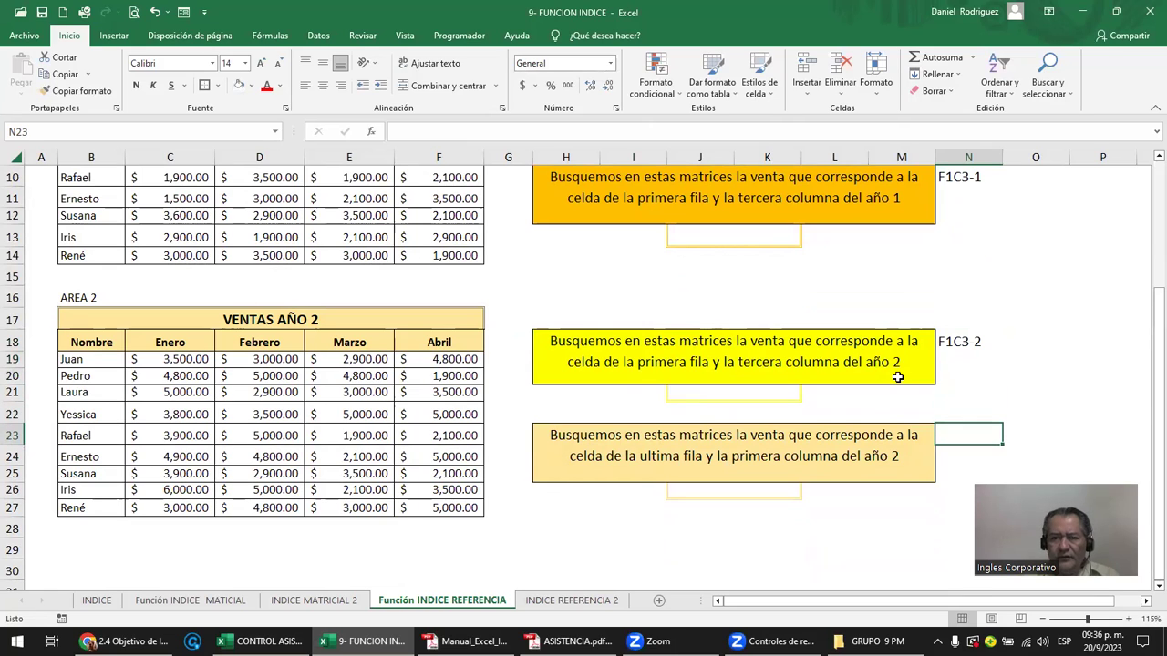
text(F)
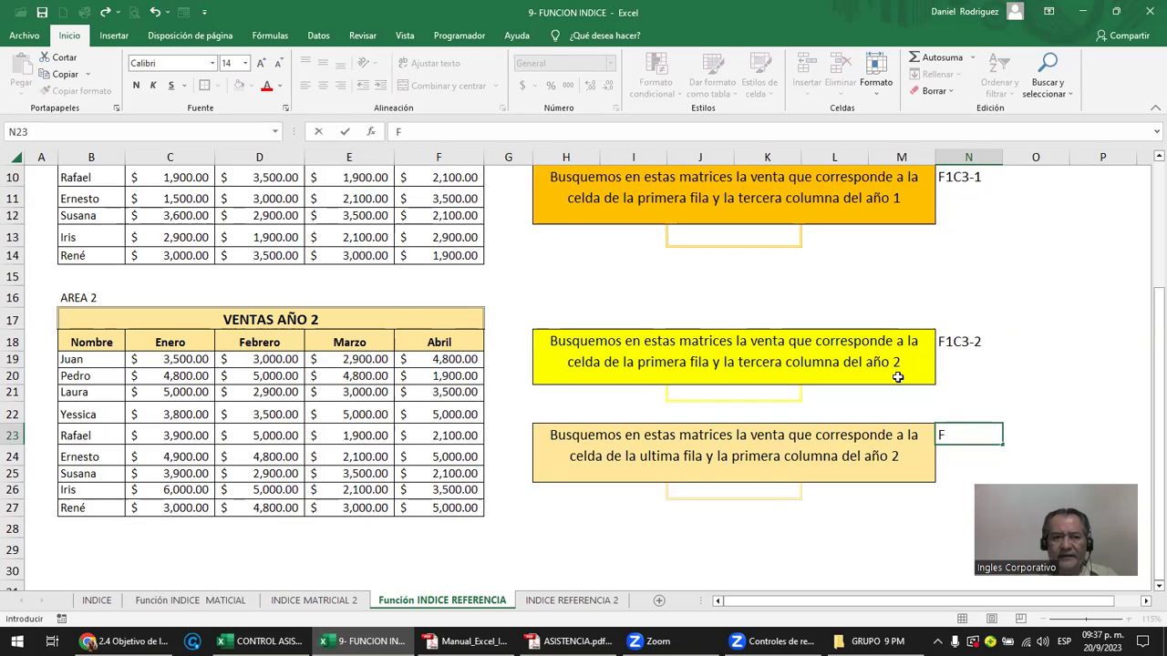
key(Escape)
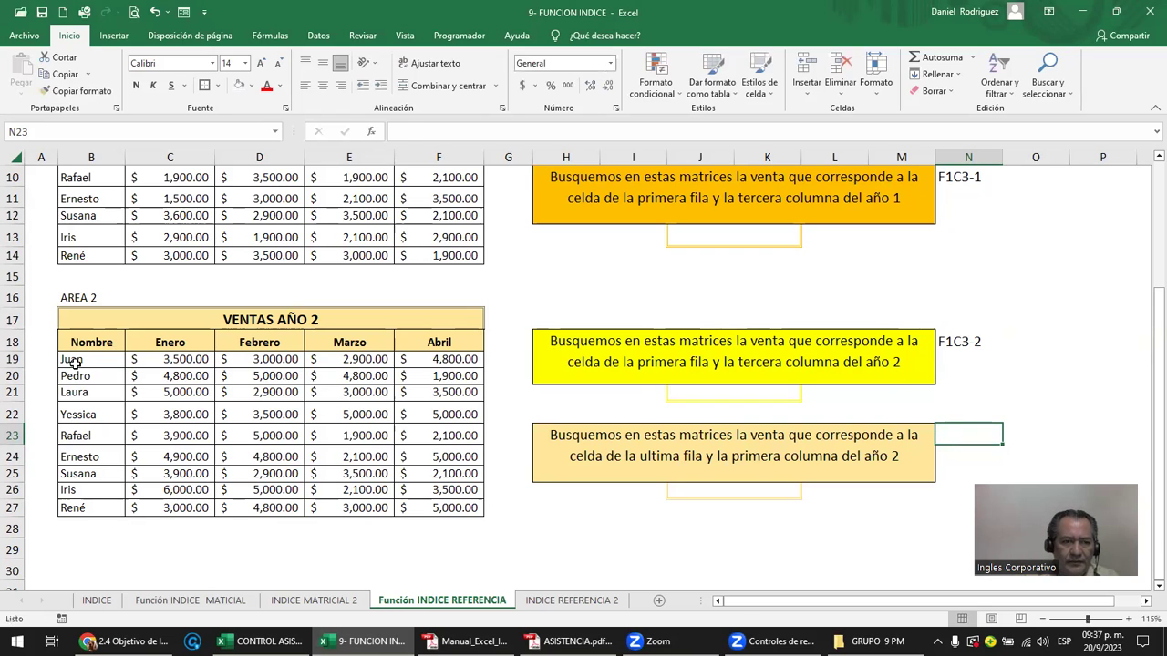
drag(75, 363, 82, 508)
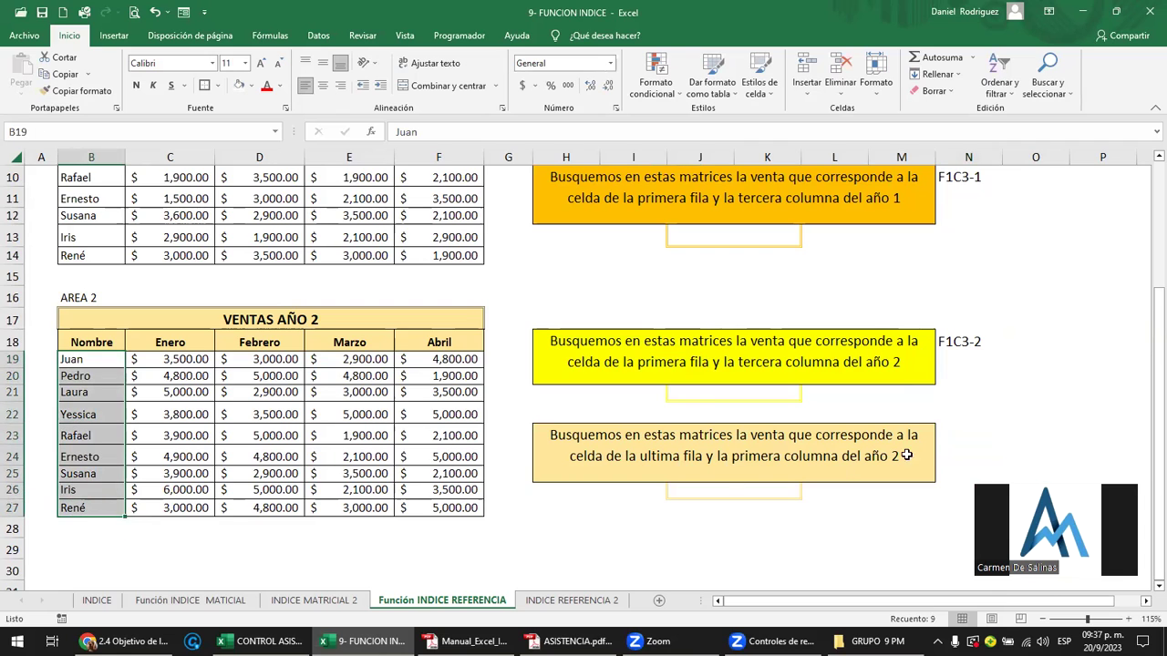
click(952, 435)
text(F9)
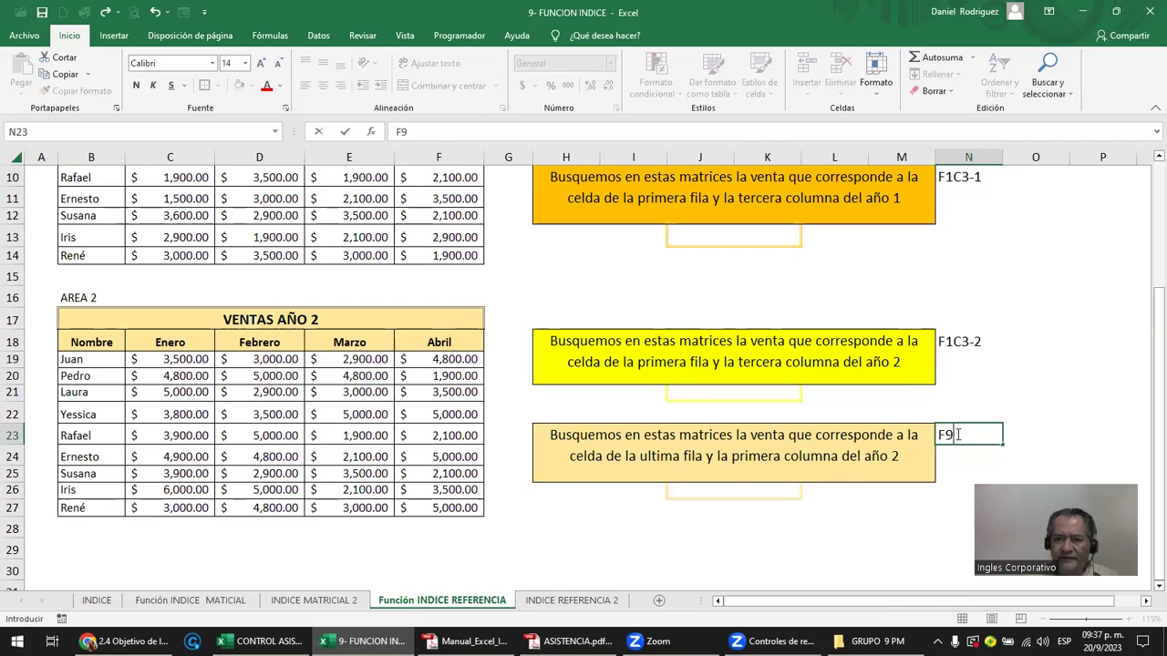
text(C)
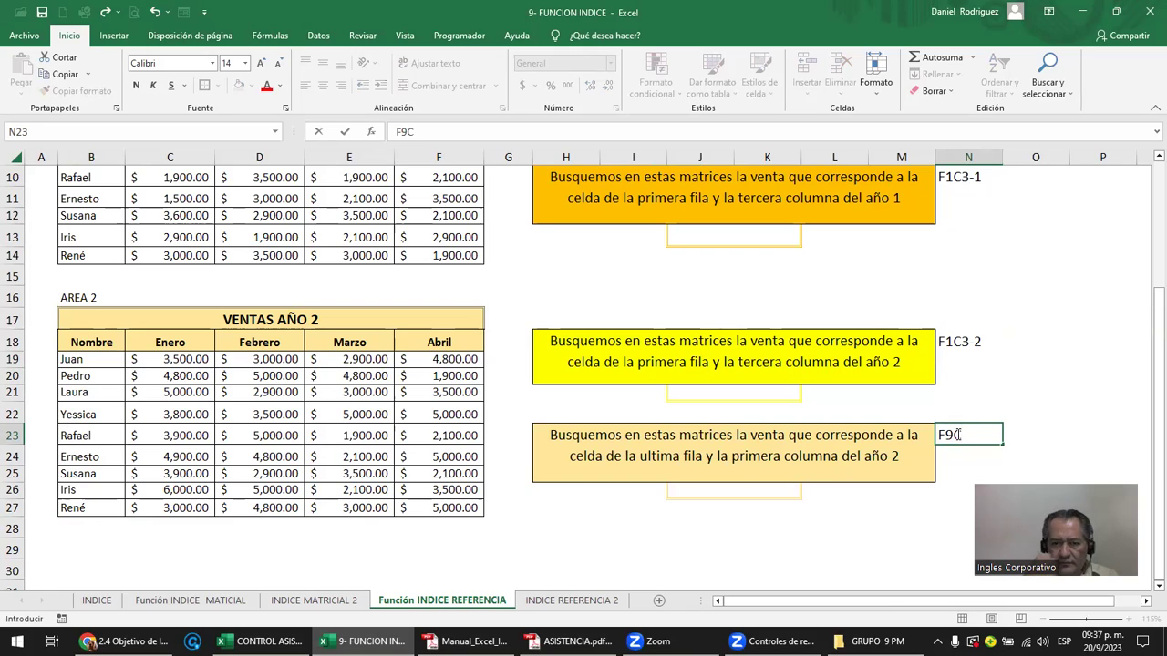
text(1-)
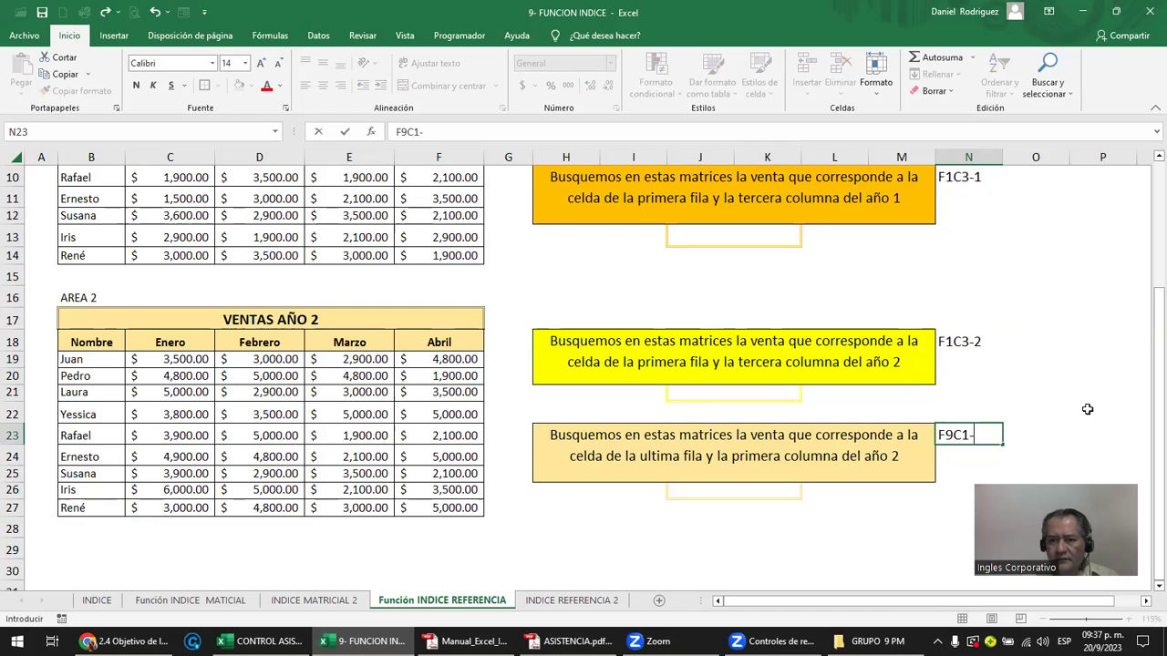
text(2)
key(Return)
- Centre all the labels in column N
scroll(1028, 430, up, 3)
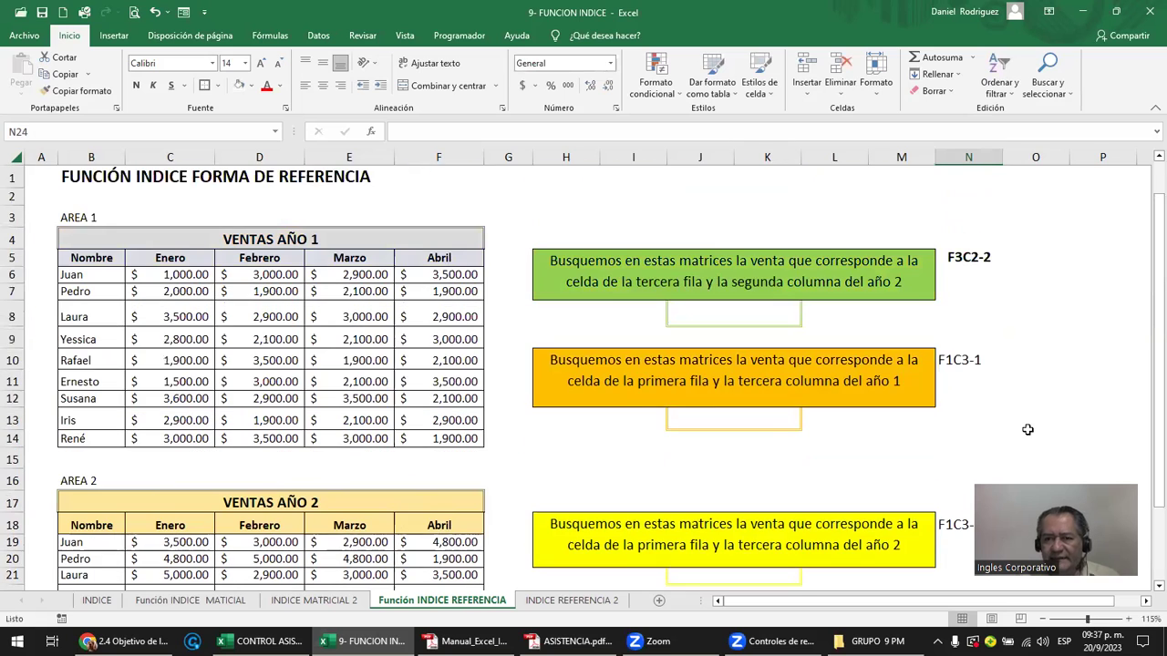
click(974, 258)
click(972, 156)
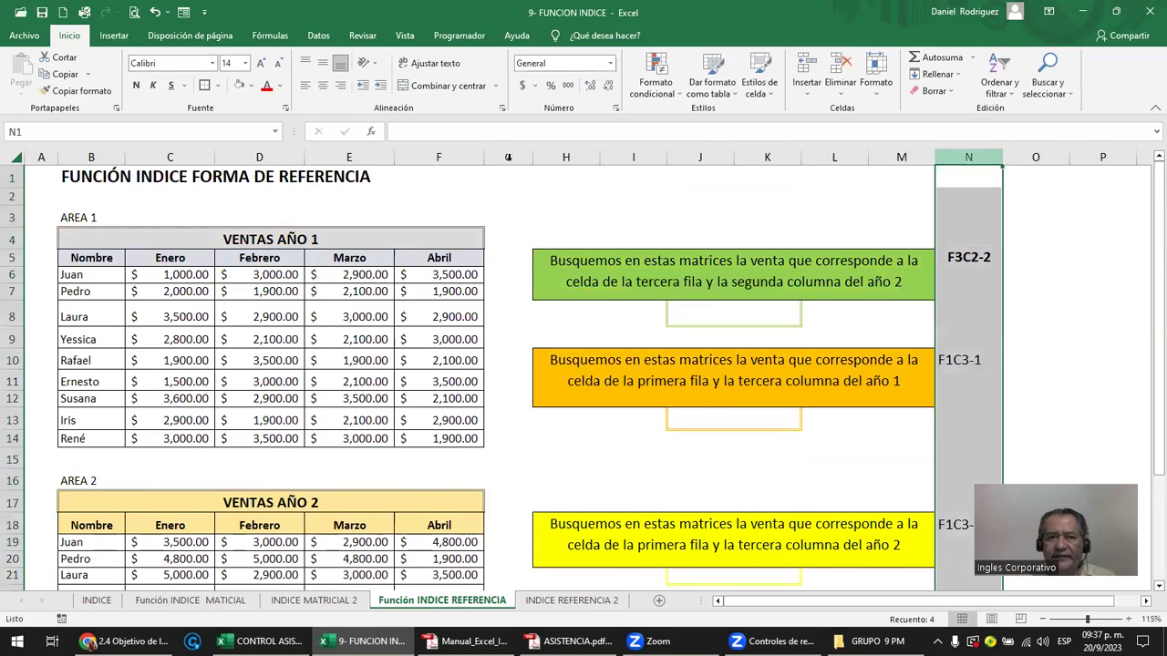
click(325, 86)
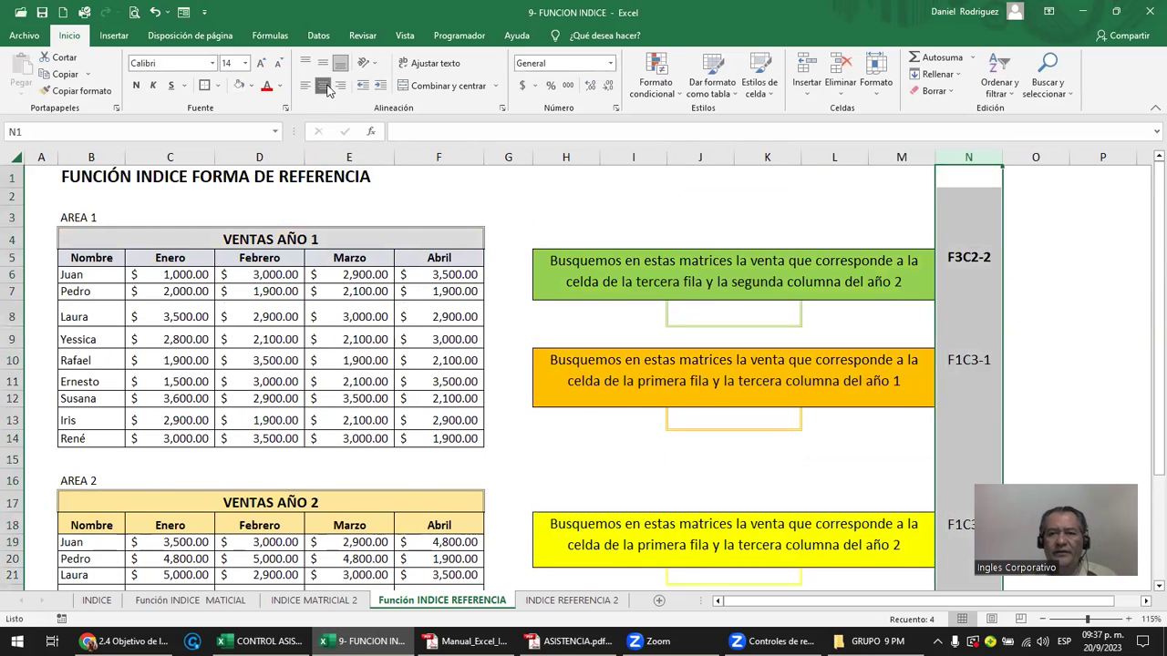
click(705, 321)
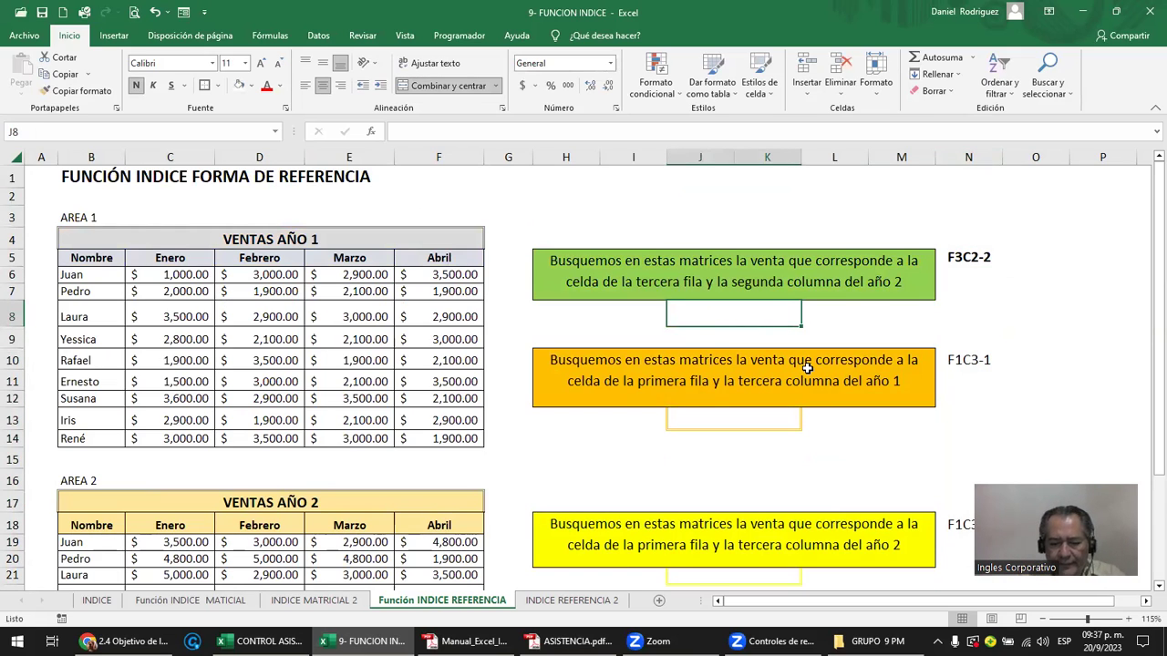
- Enter =INDICE((C6:F14;C19:F27) in J8, referencing both yearly sales tables
text(=)
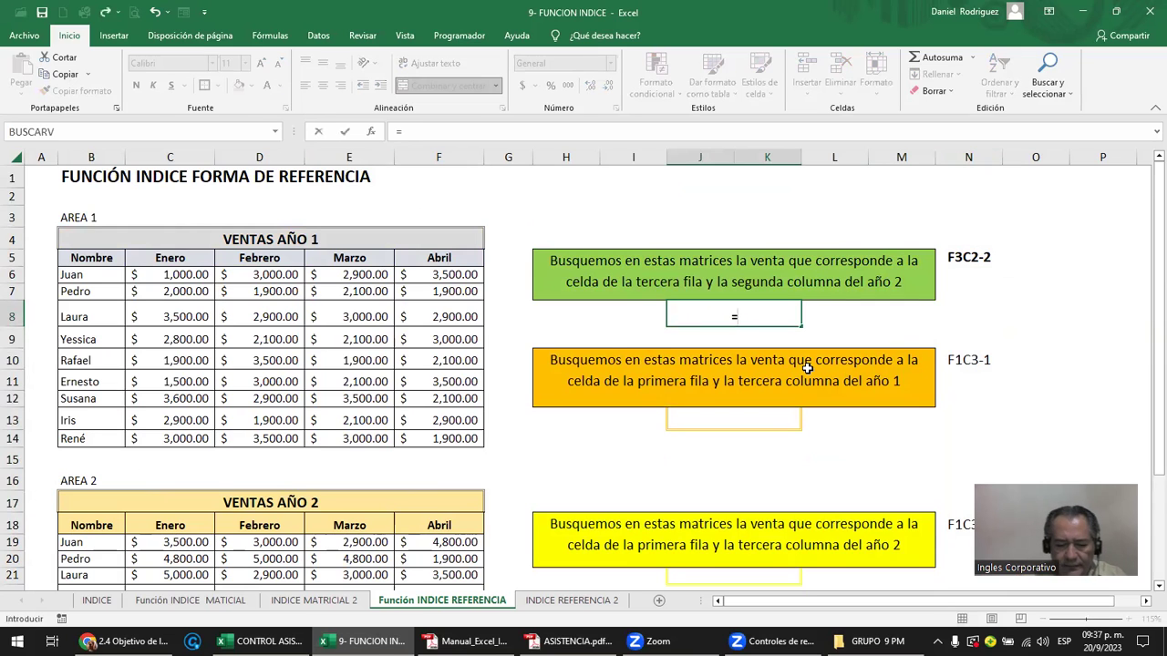
text(IND)
key(Tab)
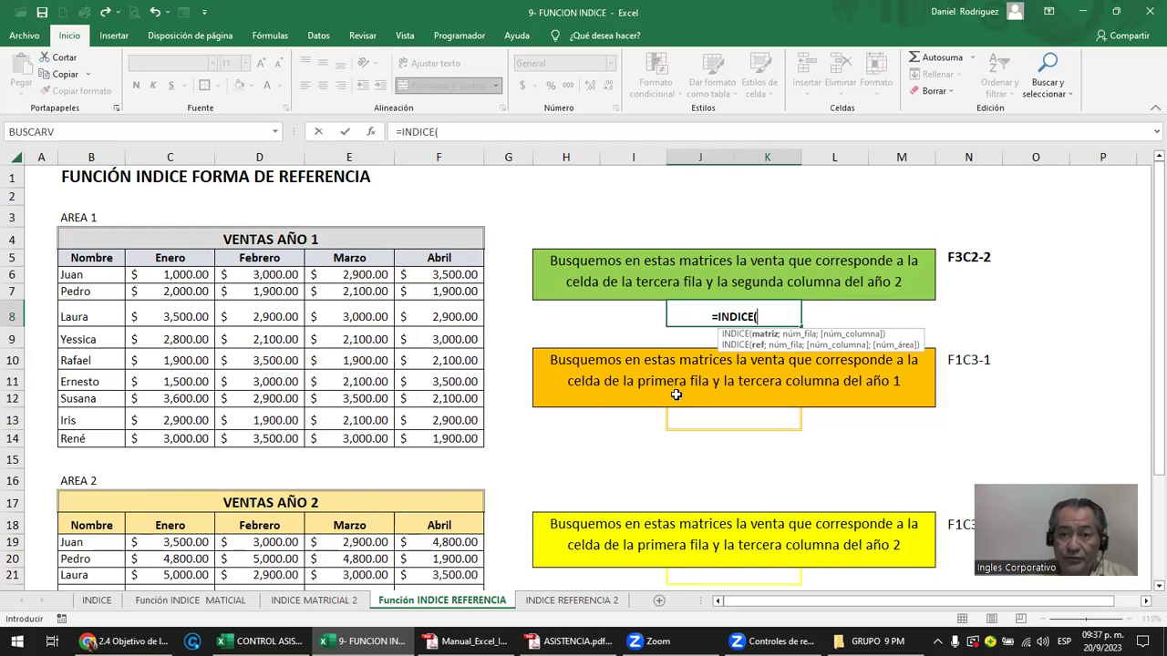
text(()
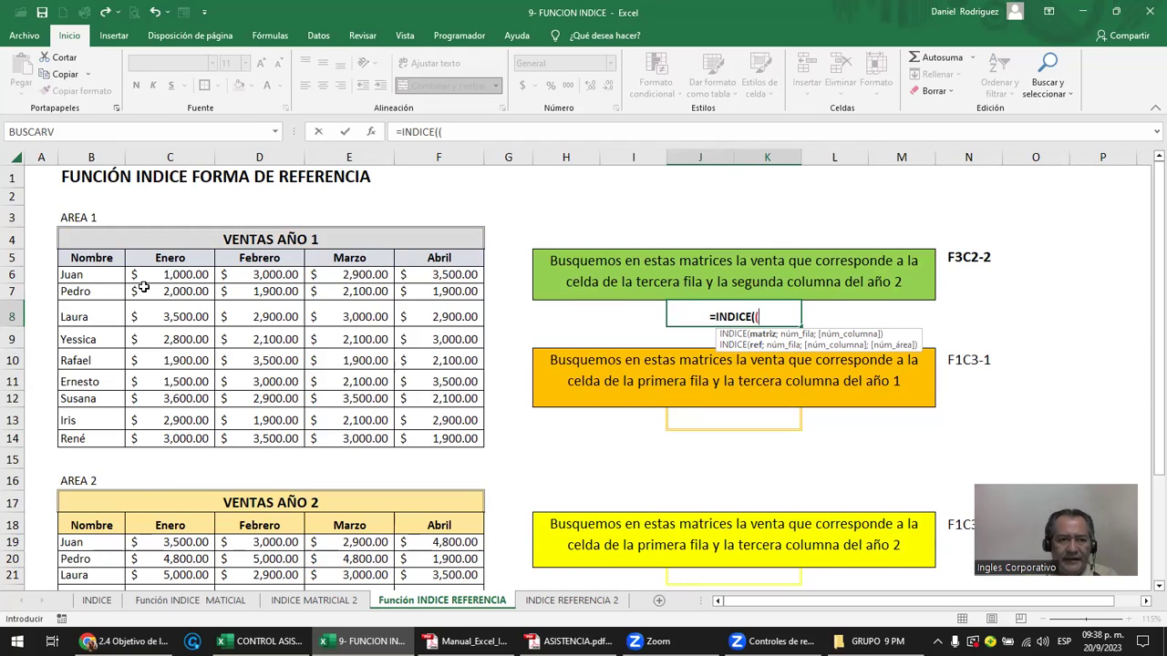
click(195, 279)
drag(197, 284, 413, 431)
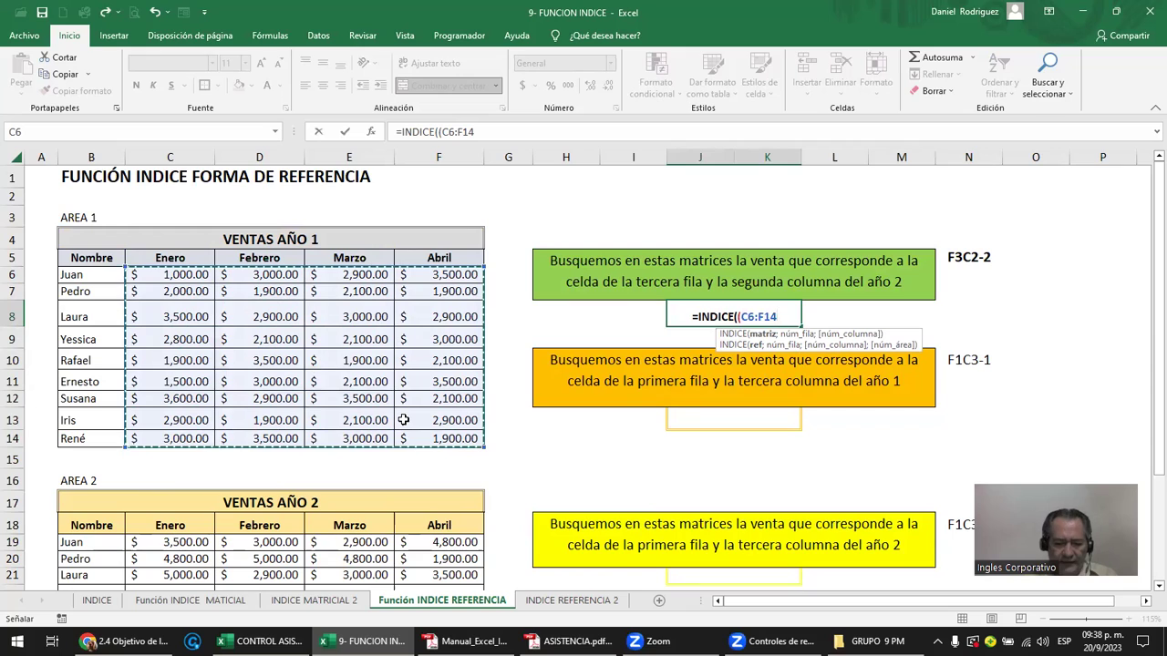
text(;)
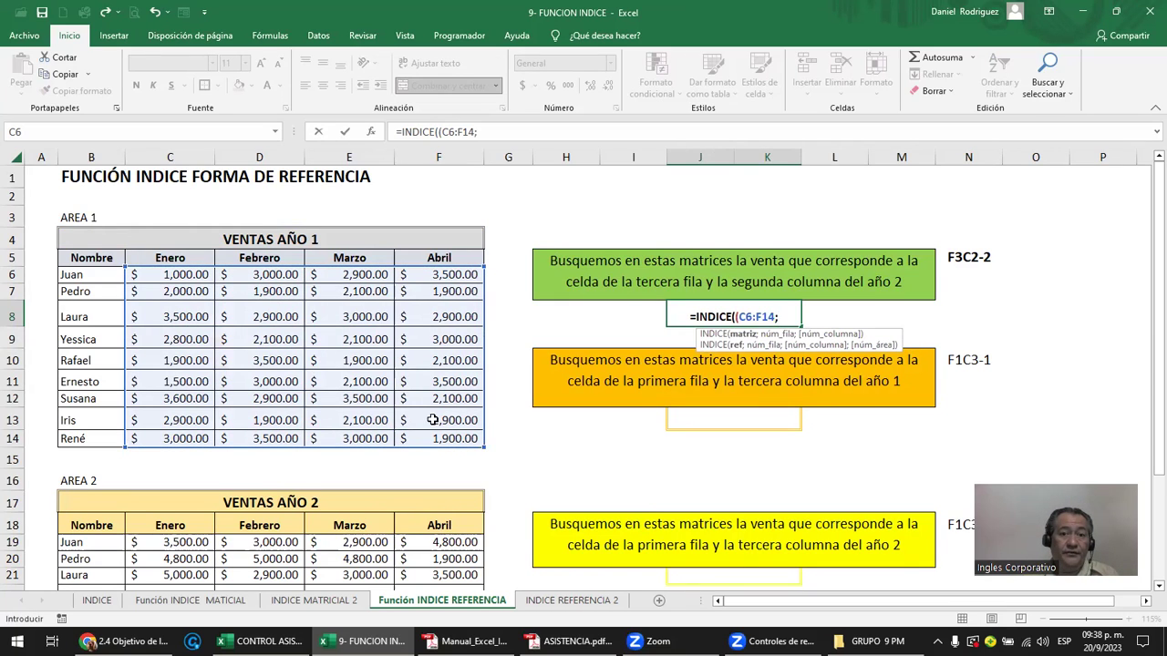
scroll(483, 415, down, 1)
scroll(483, 415, down, 1)
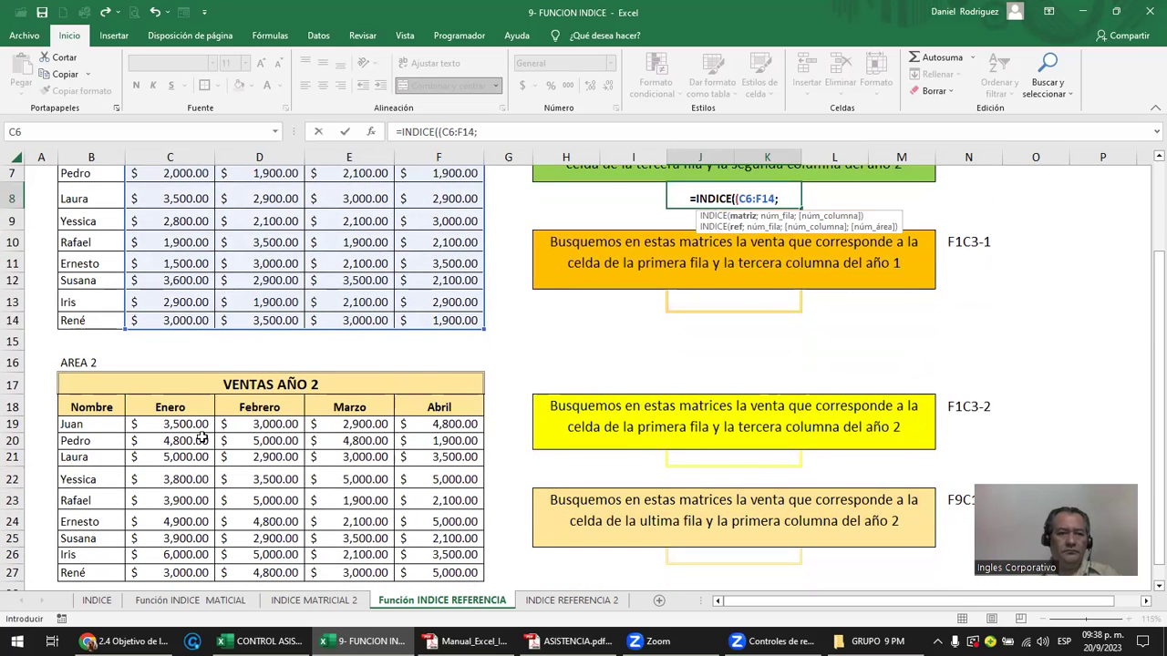
mouse_move(164, 425)
mouse_down()
mouse_move(449, 486)
mouse_move(439, 566)
mouse_up()
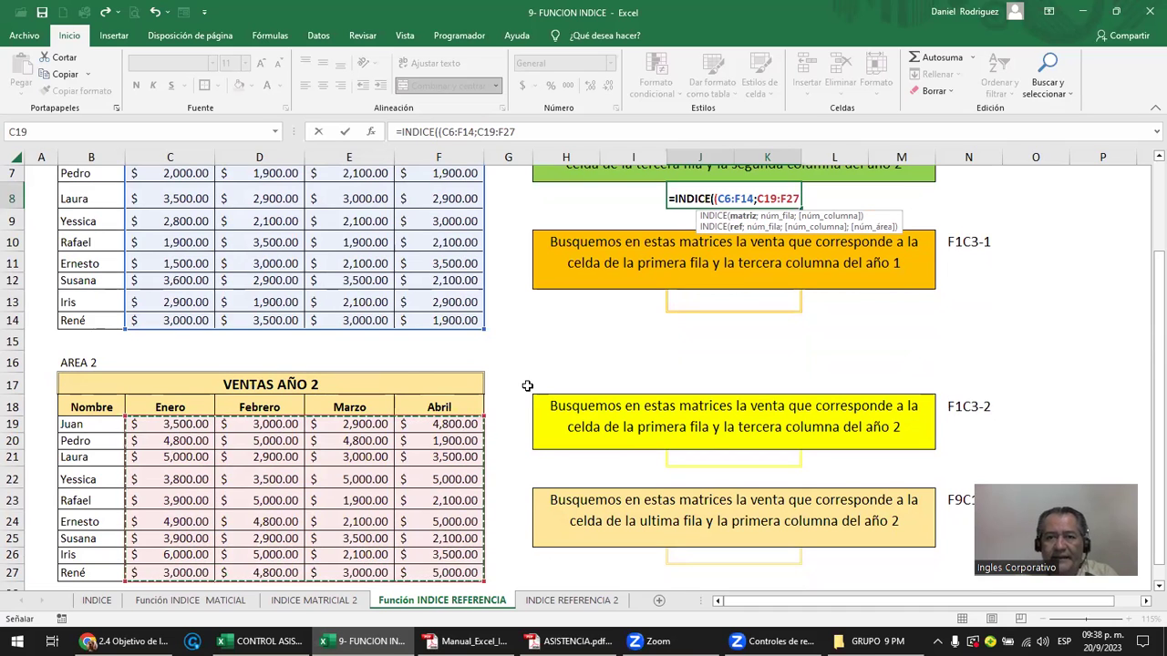
text())
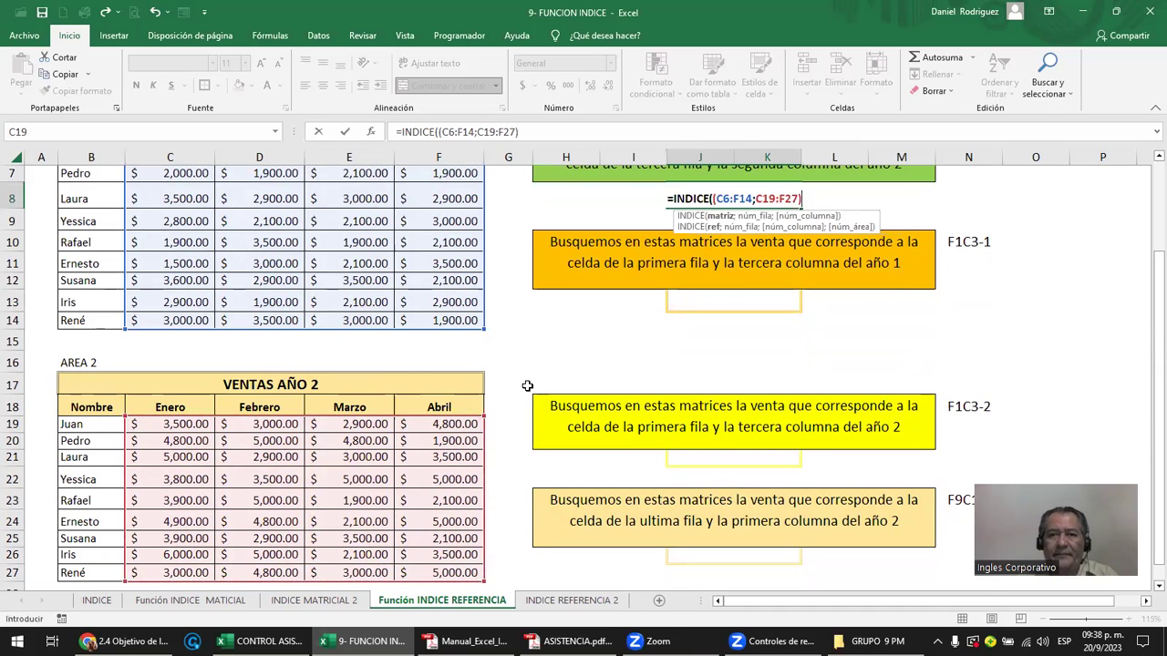
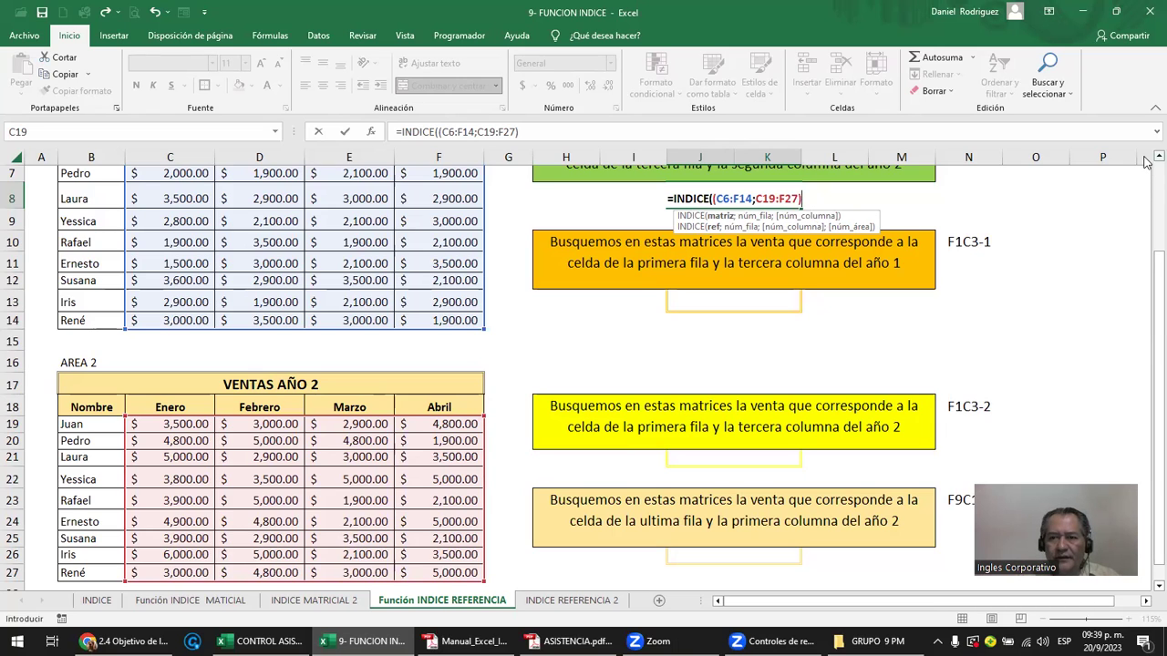
- Finish J8's formula as =INDICE((C6:F14;C19:F27);3;2;2) by adding the row 3, column 2, area 2 arguments
scroll(1147, 174, up, 1)
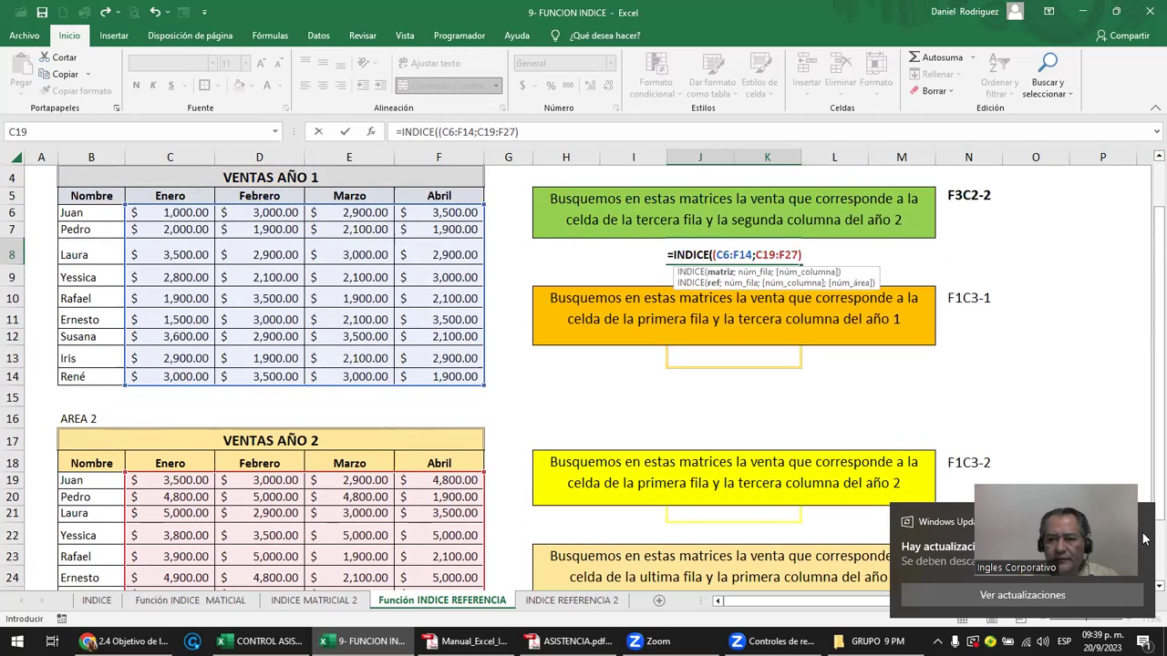
click(1144, 522)
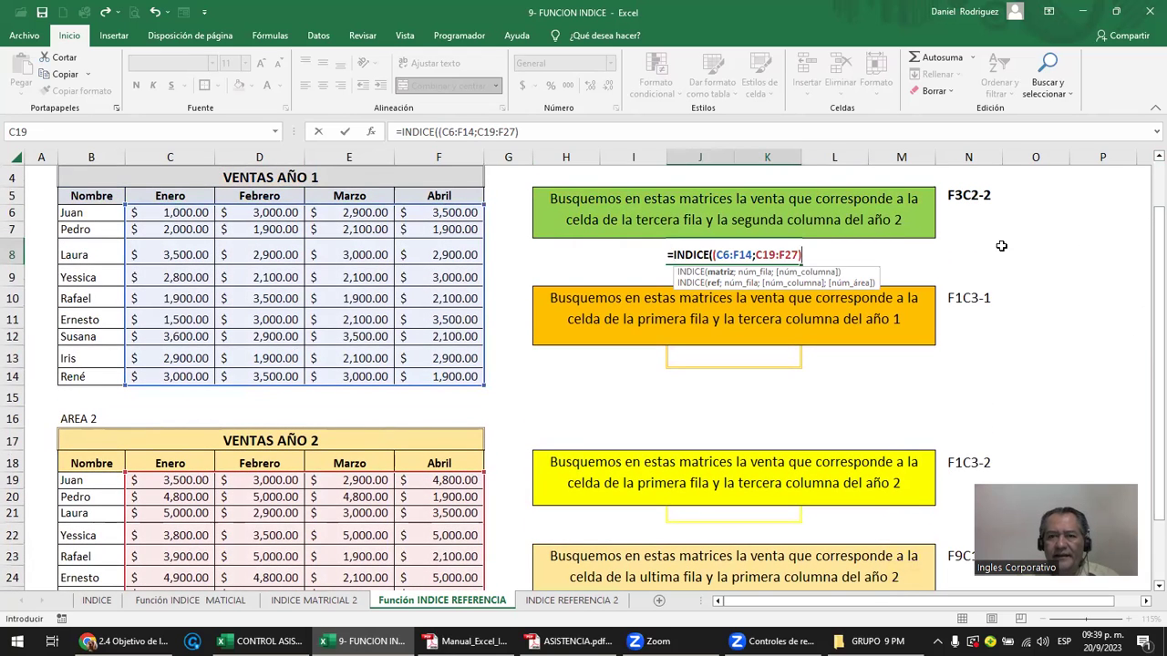
text(;)
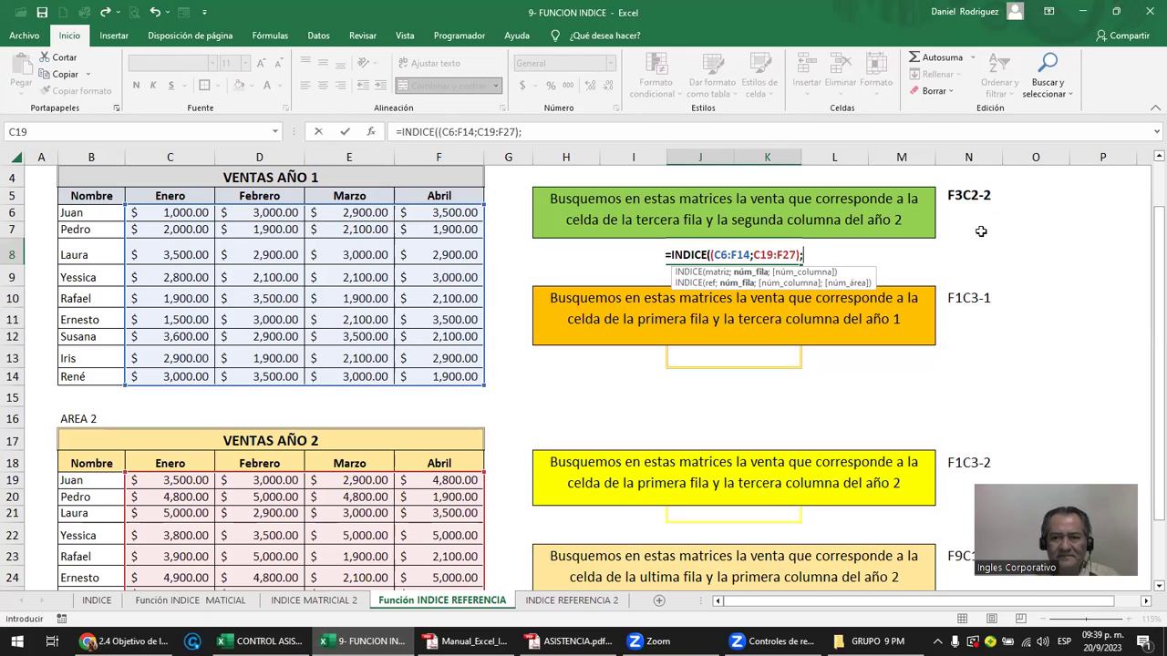
text(3;)
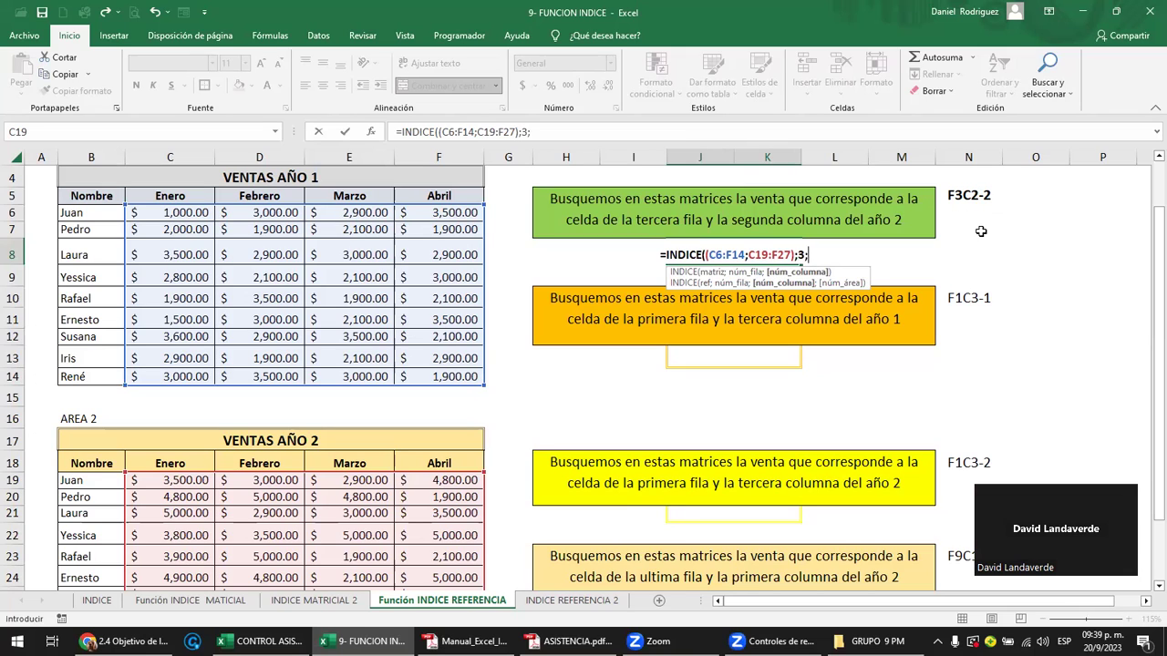
text(2;)
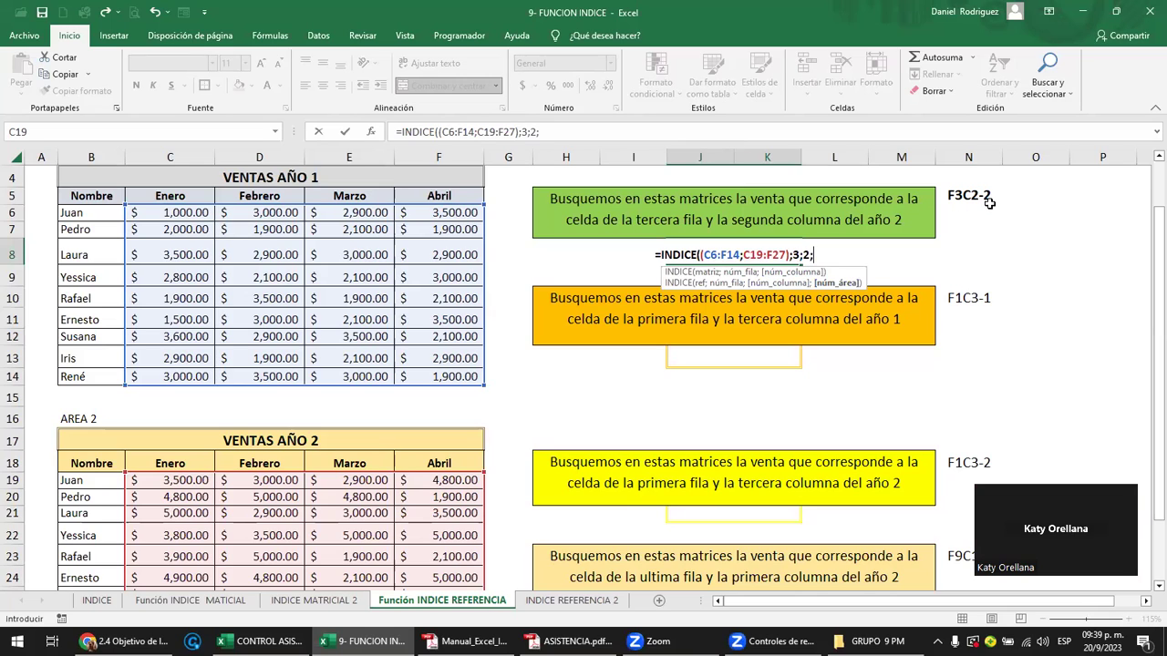
text(2)
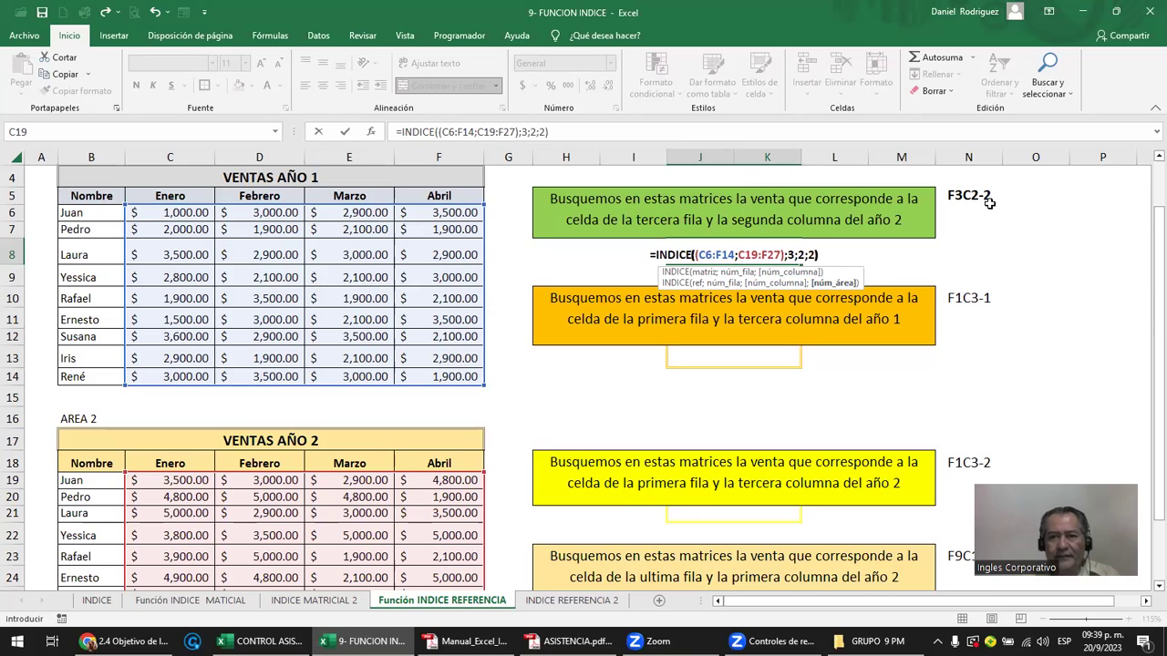
text())
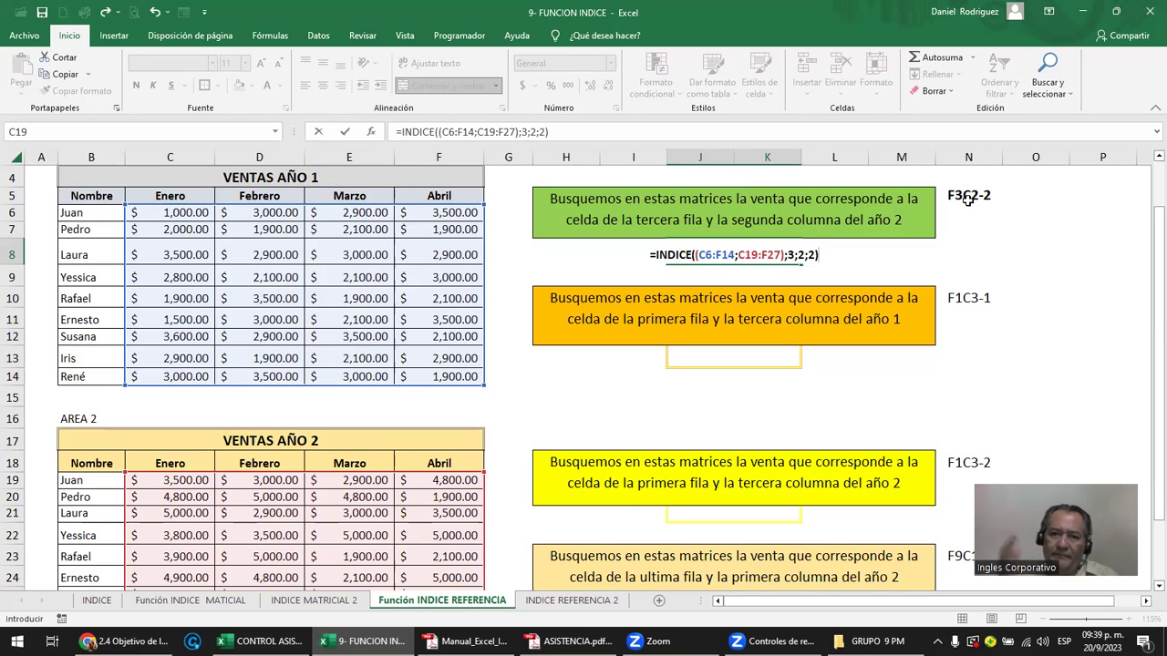
- Confirm the J8 INDICE formula and format its result as Moneda currency, $2,900.00
key(Return)
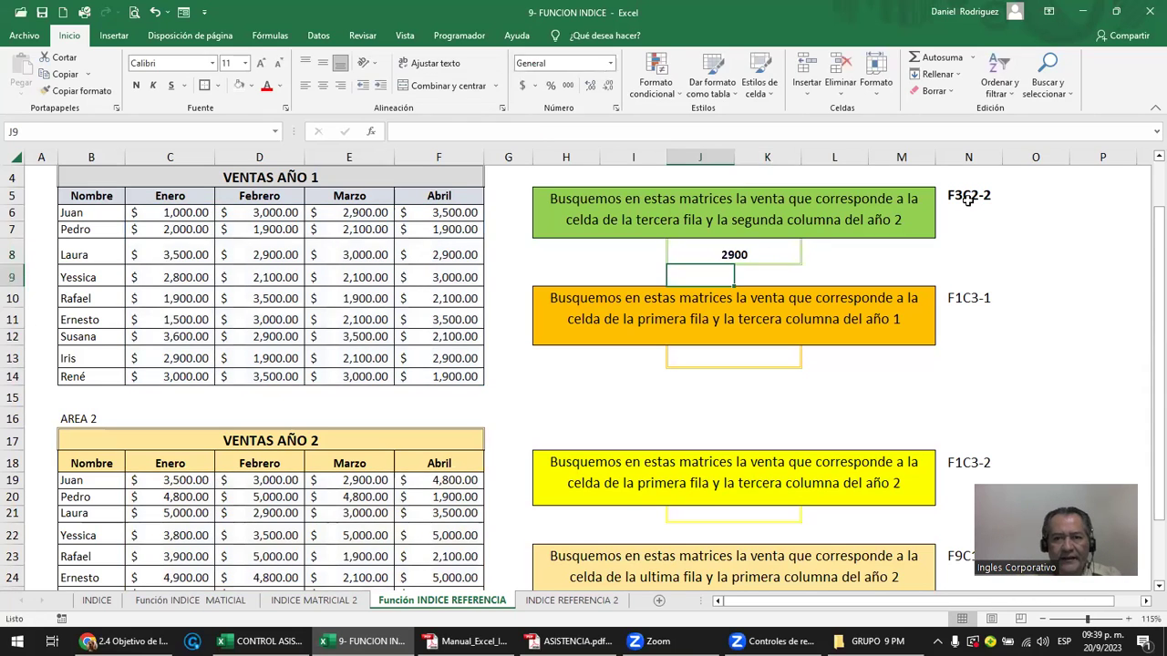
click(756, 254)
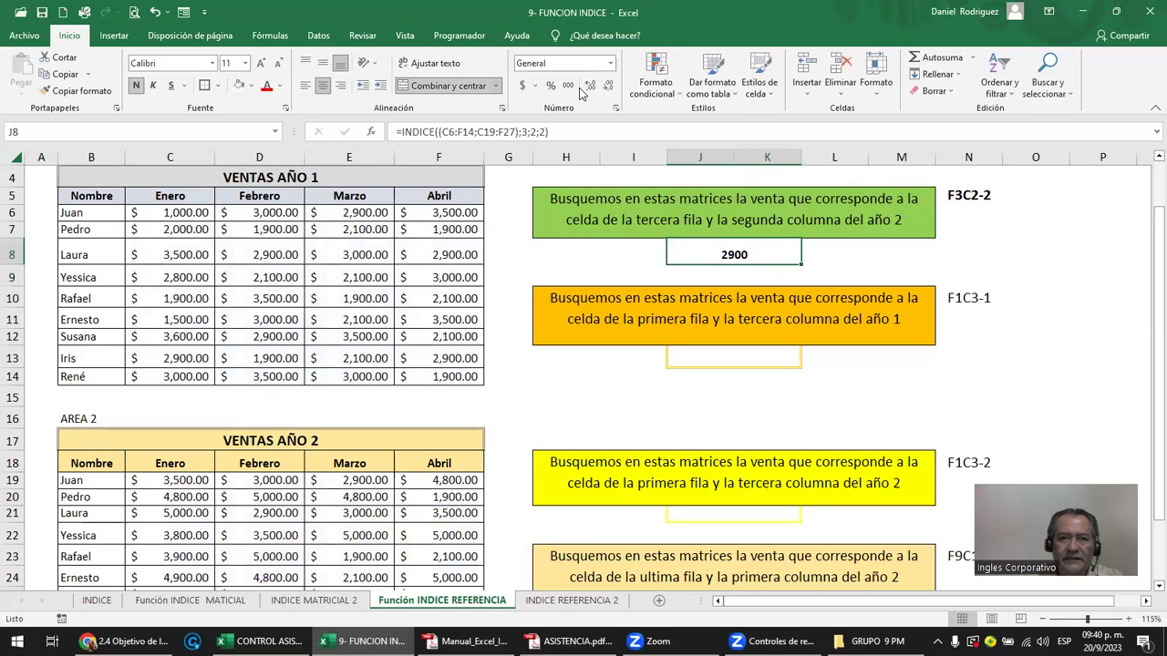
click(525, 87)
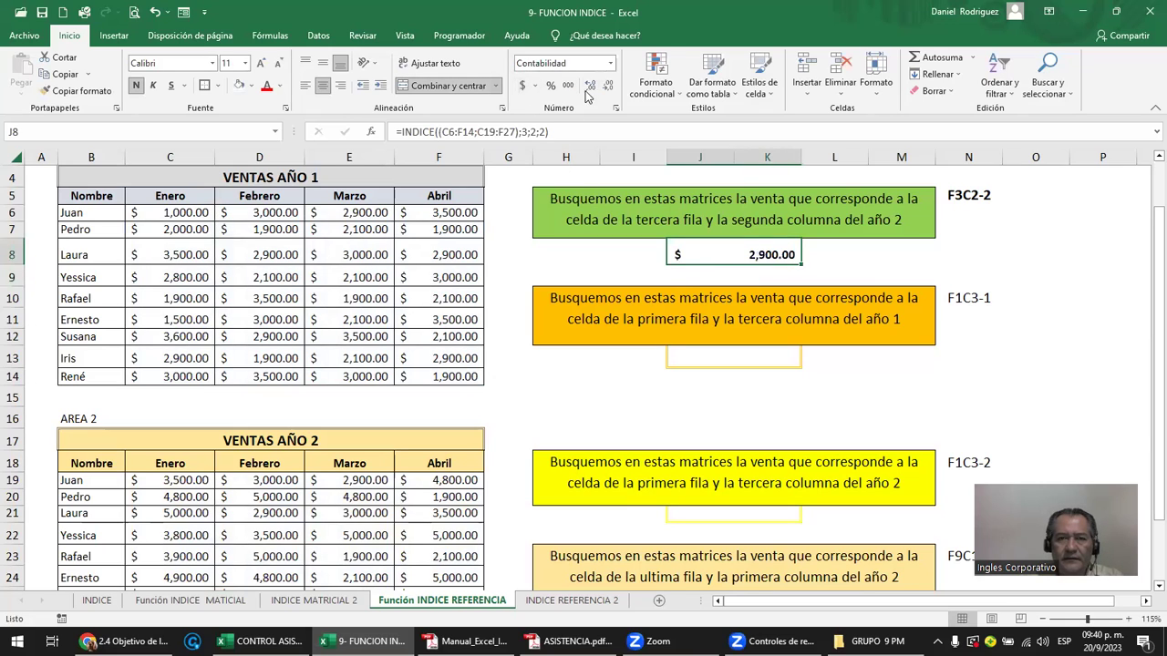
click(610, 63)
click(571, 152)
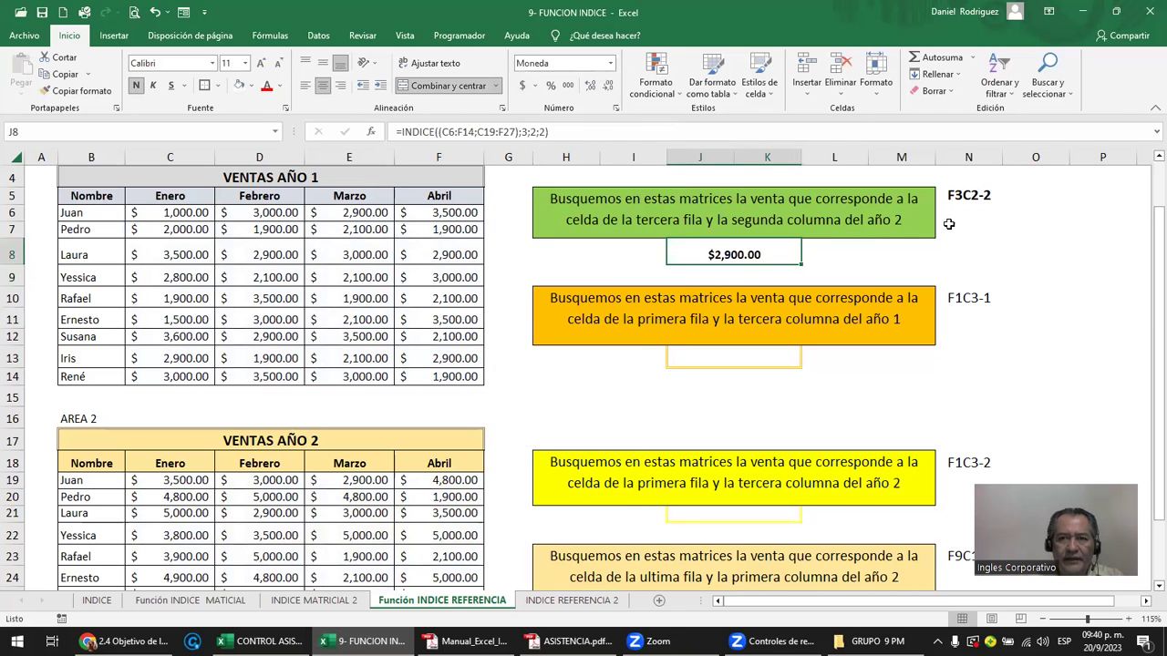
- Colour Laura's February year-2 sale in D21 red, then return to J8
click(448, 493)
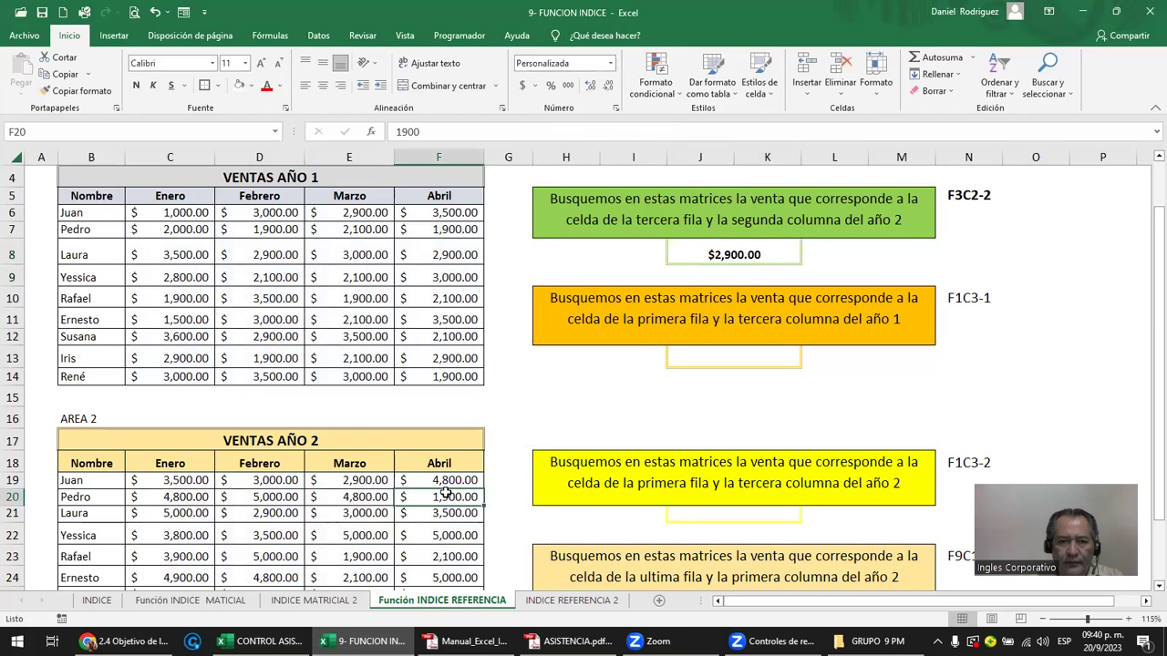
scroll(445, 492, down, 1)
scroll(447, 489, up, 1)
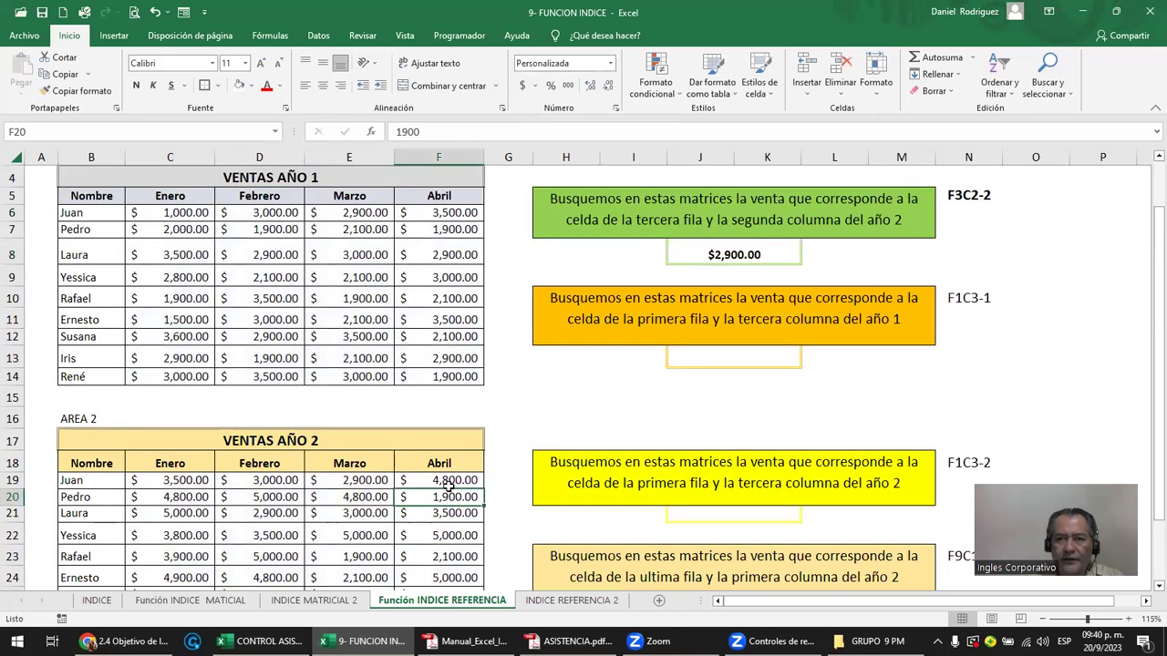
scroll(448, 490, down, 1)
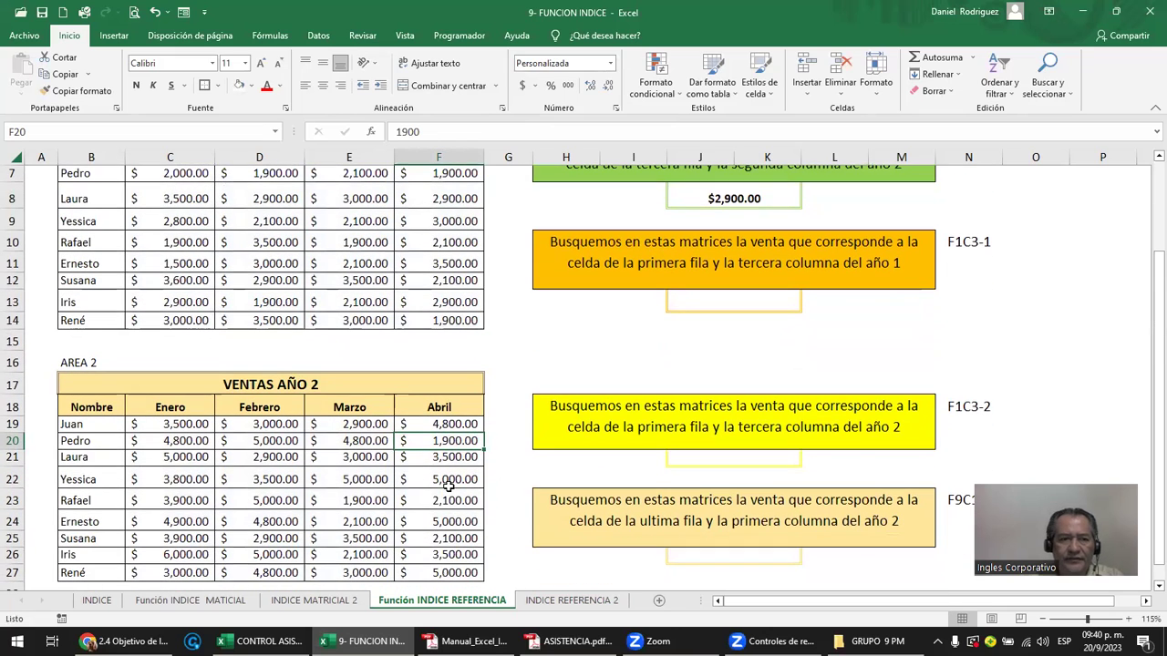
click(87, 456)
drag(131, 456, 265, 460)
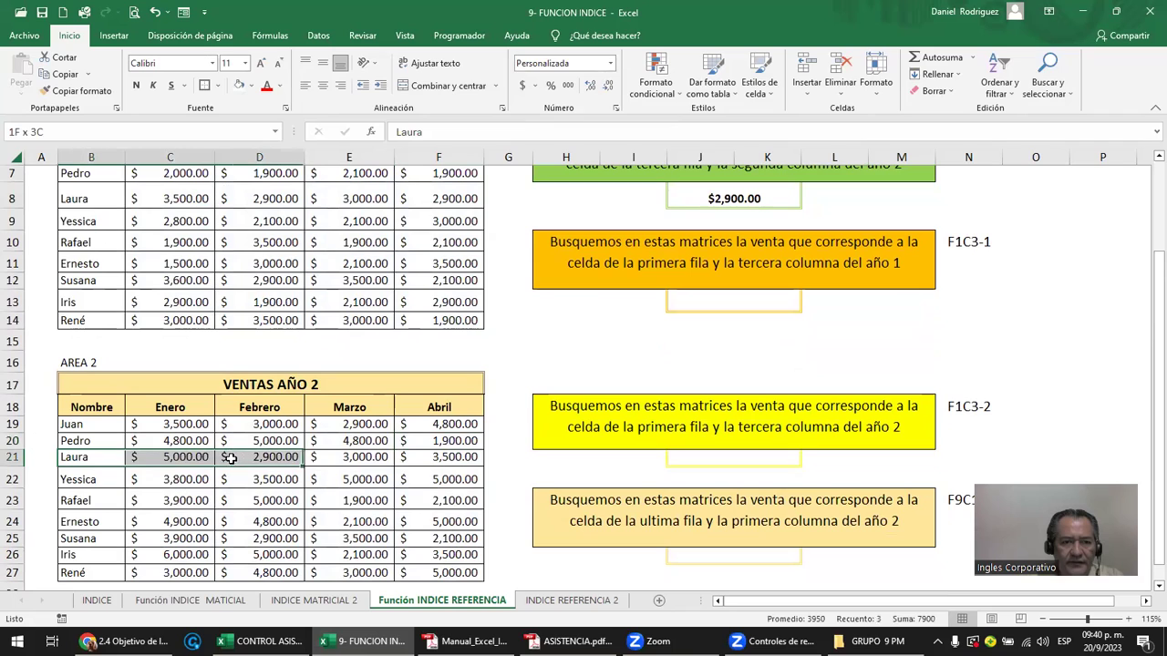
click(262, 459)
click(267, 88)
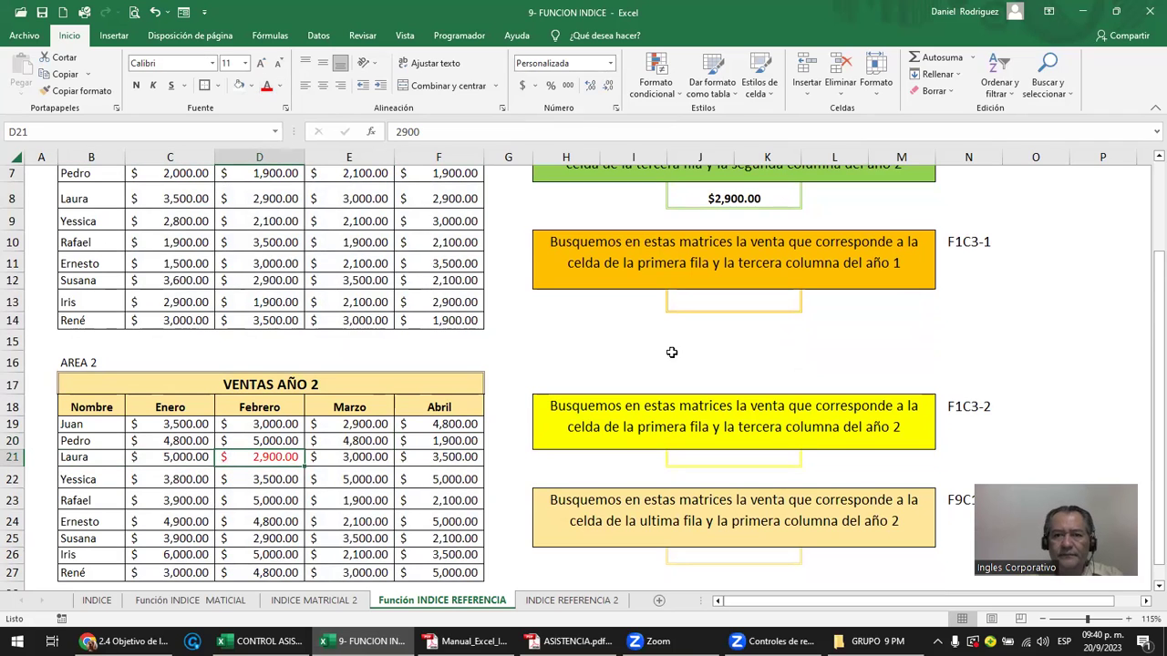
click(966, 243)
scroll(959, 308, up, 2)
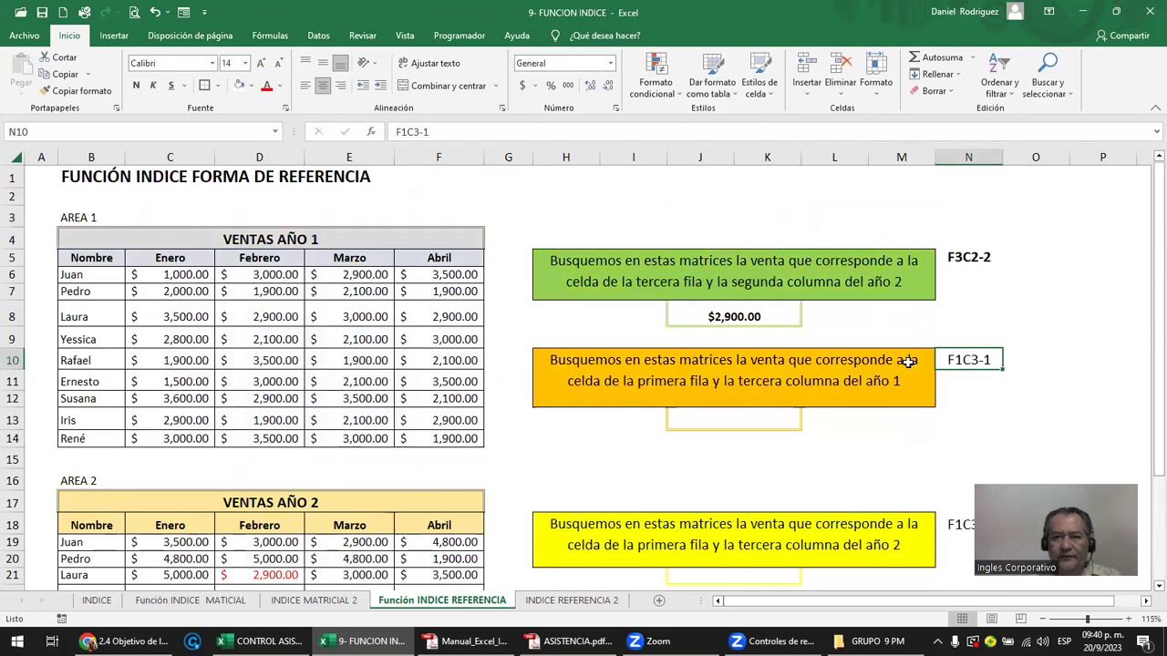
click(730, 319)
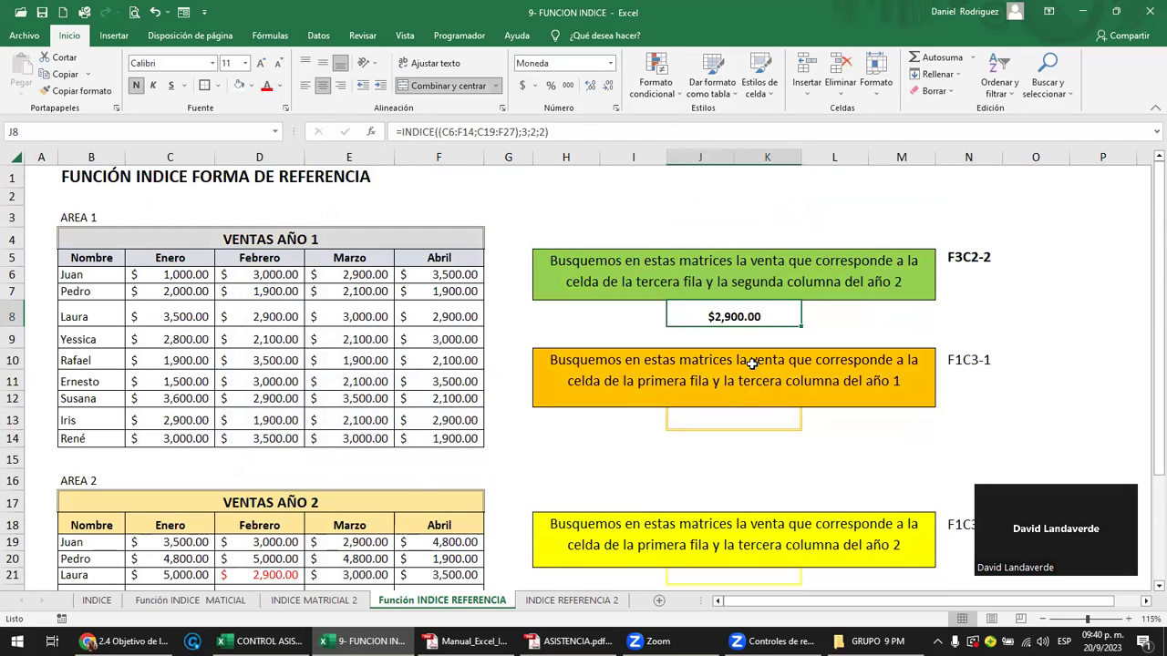
- Zoom the sheet out to 90% and open J8's =INDICE((C6:F14;C19:F27);3;2;2) formula for editing
key(F2)
key(Escape)
ctrl+scroll(515, 322, down, 1)
scroll(515, 321, down, 1)
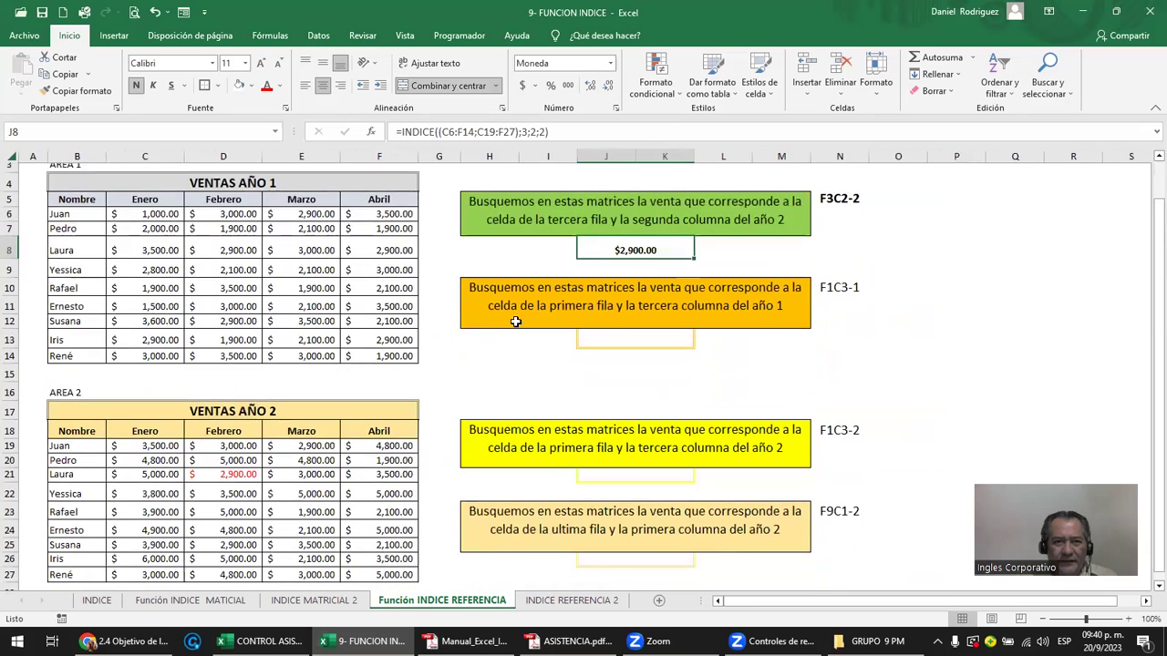
scroll(515, 322, up, 1)
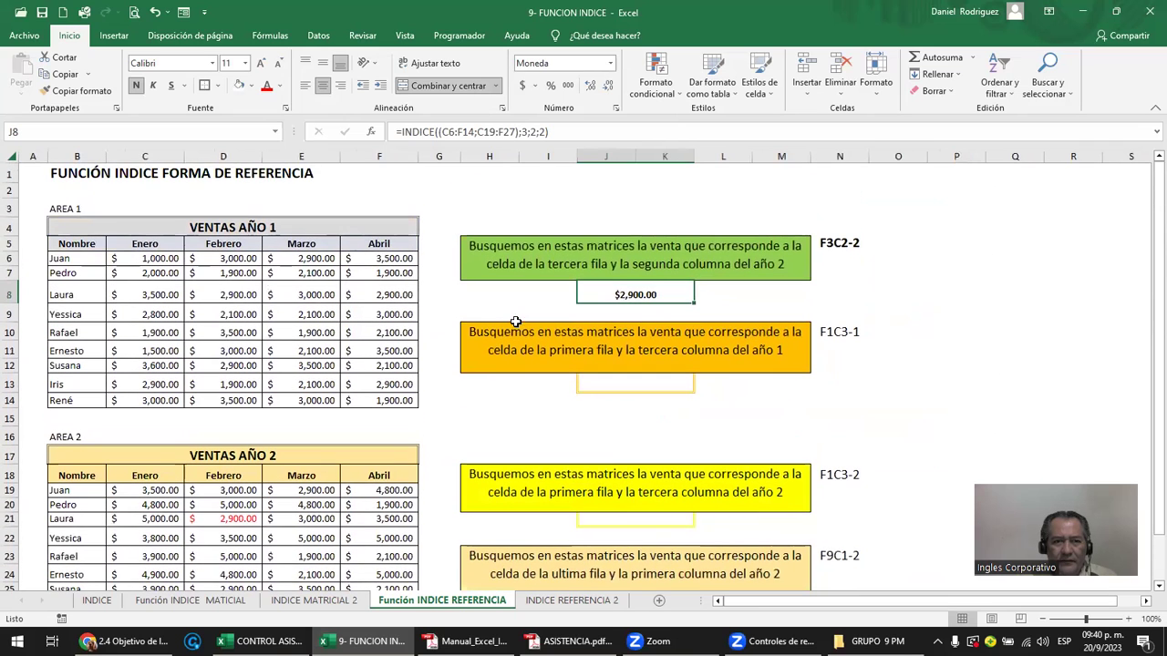
click(1044, 620)
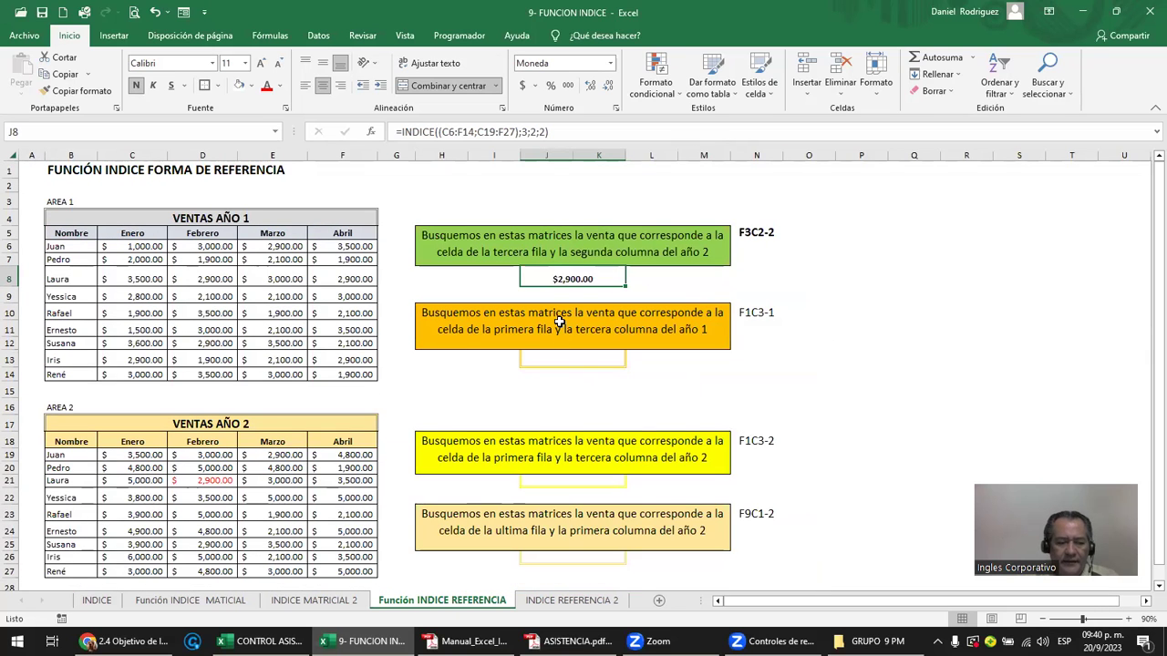
double_click(580, 281)
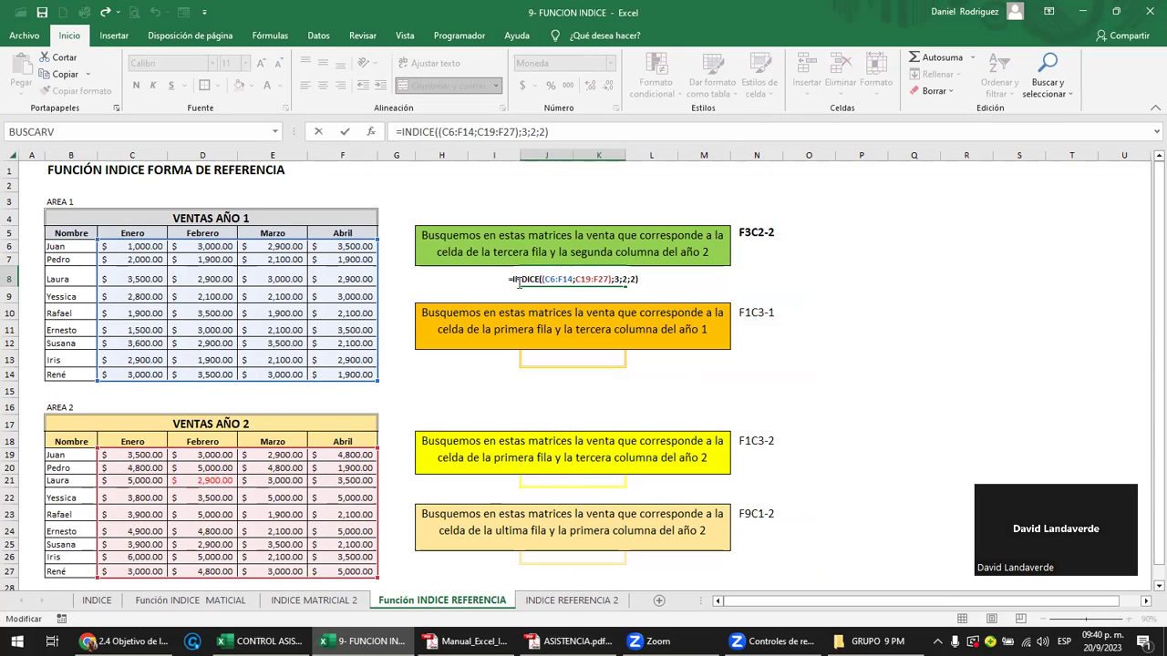
- Lock J8's ranges as $C$6:$F$14 and $C$19:$F$27 with F4, confirm, and copy J8
click(552, 279)
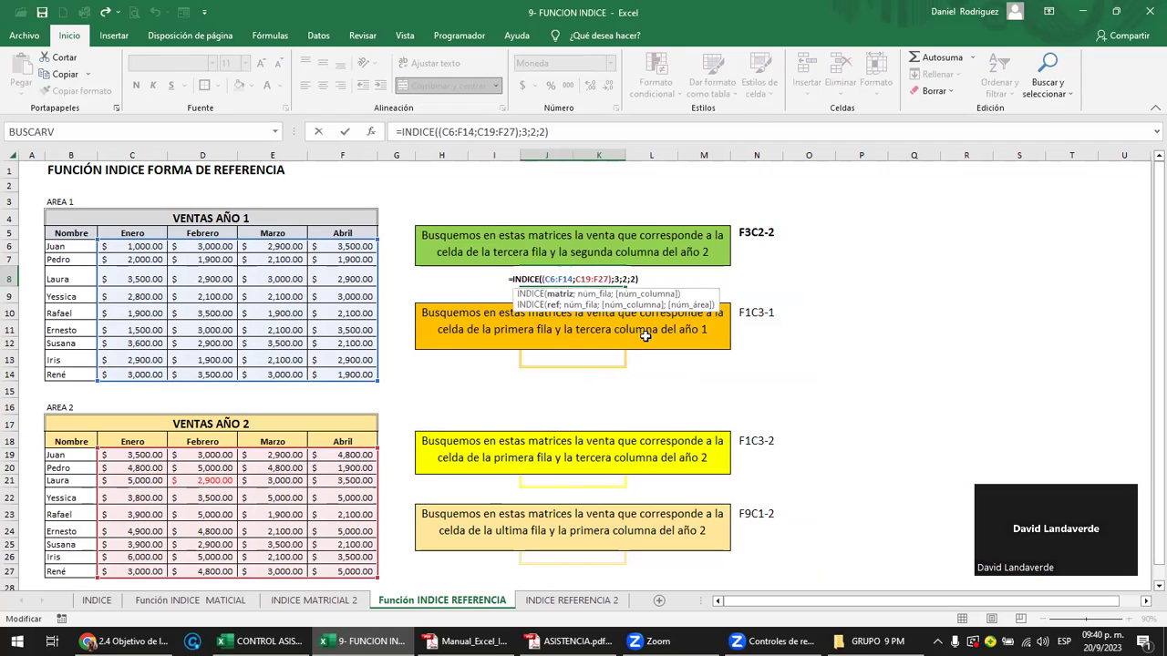
key(F4)
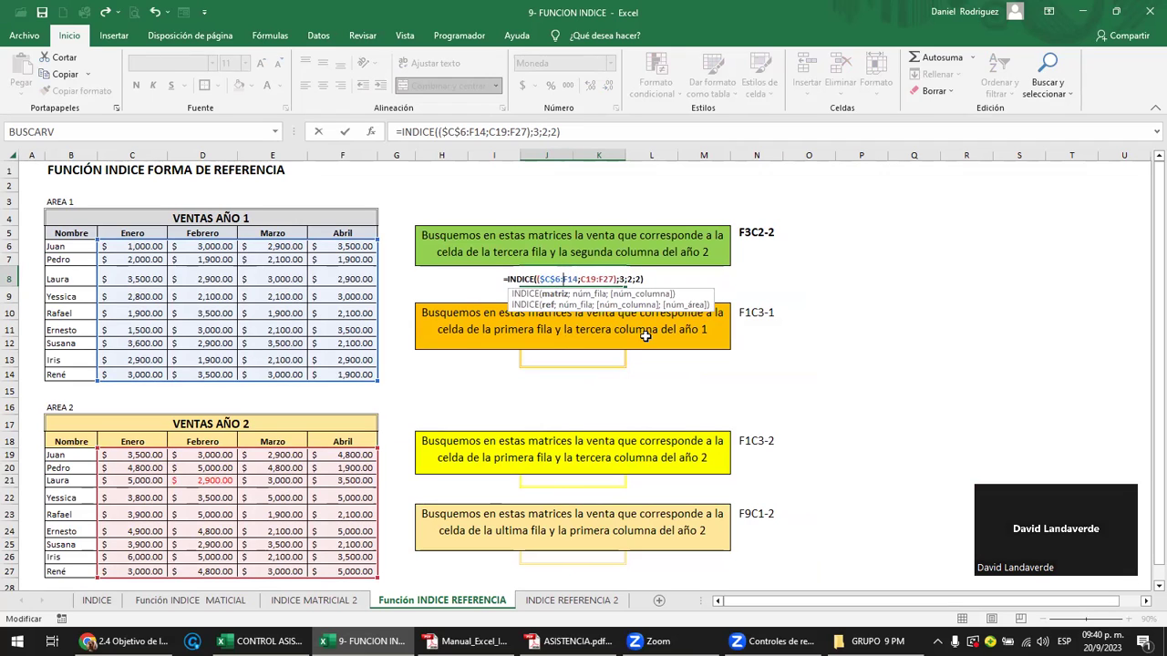
key(F4)
key(F4)
key(F4)
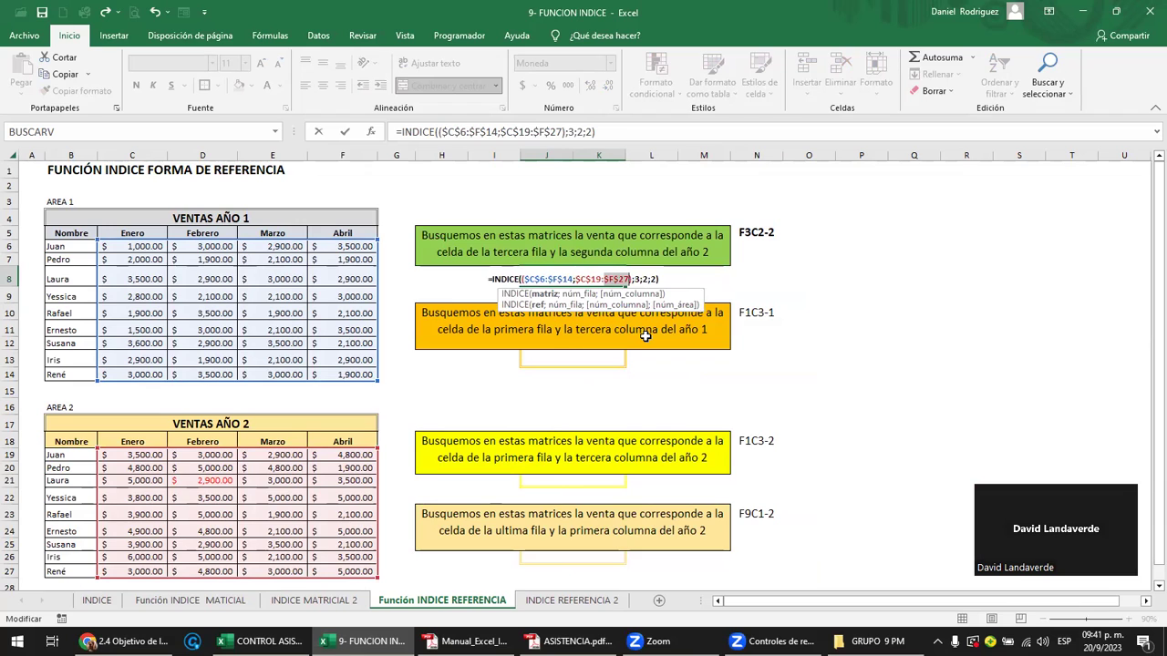
key(Return)
key(Up)
key(F2)
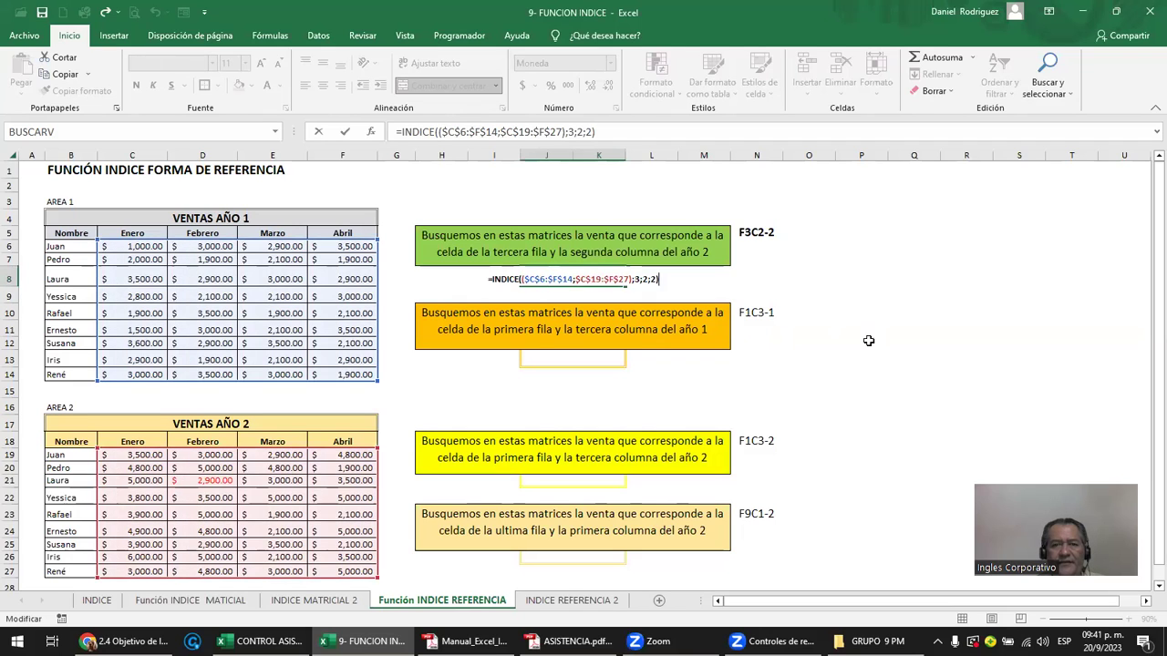
key(Return)
click(571, 280)
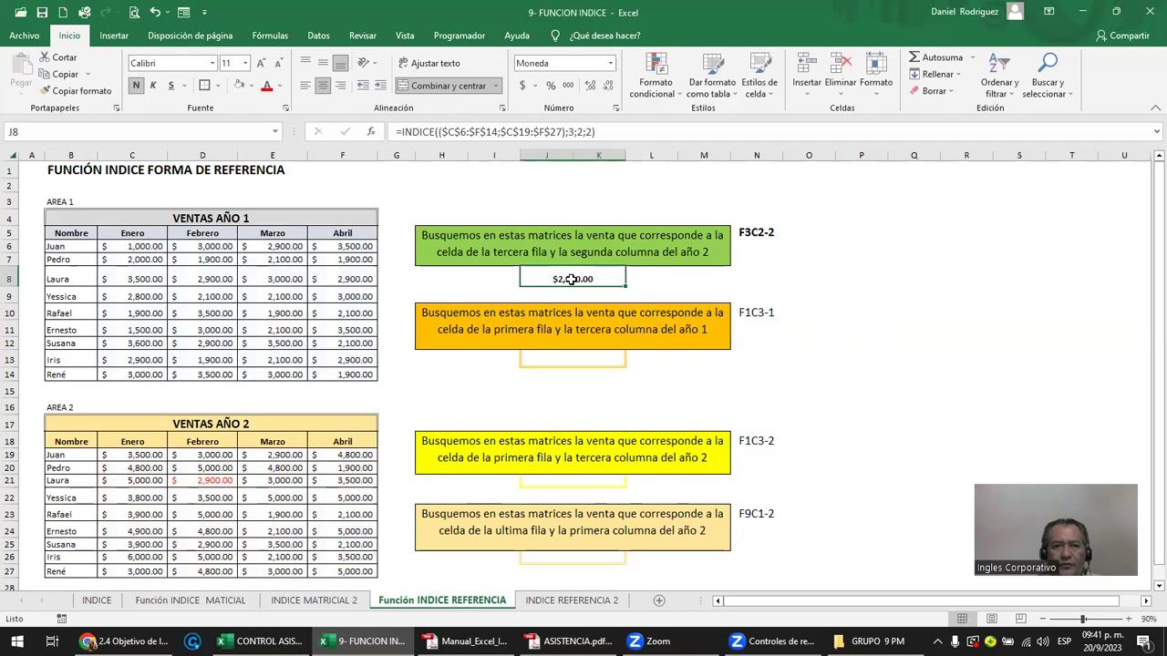
key(ctrl+c)
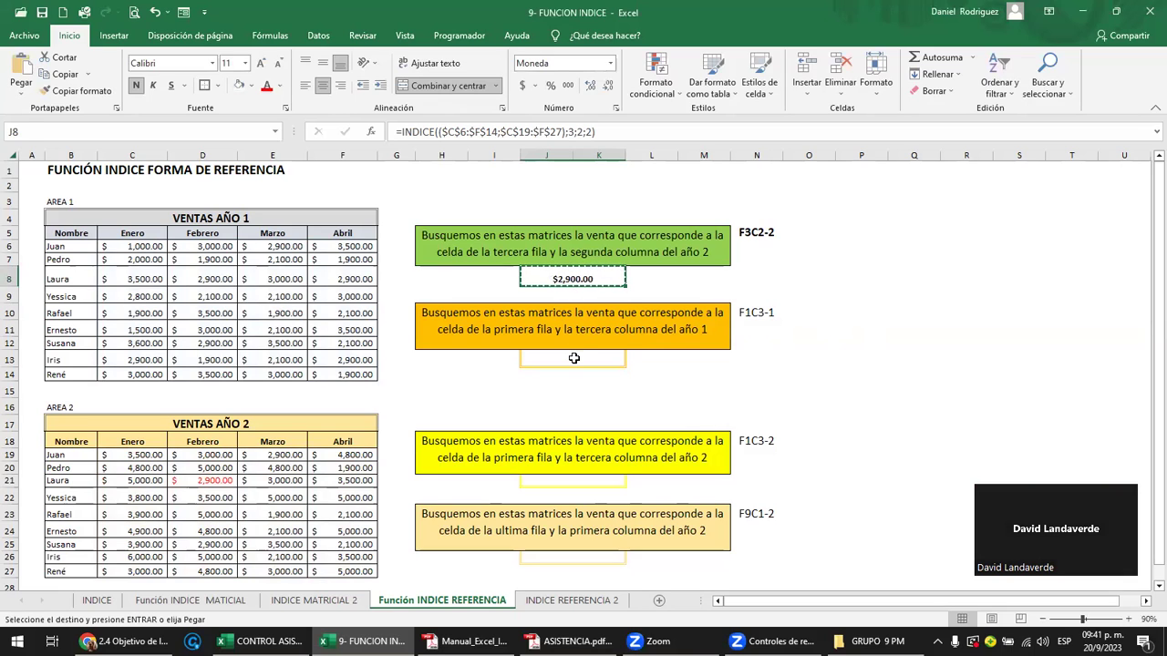
- Paste the absolute INDICE formula into J13 and check it shows $2,900.00
click(572, 358)
key(ctrl+v)
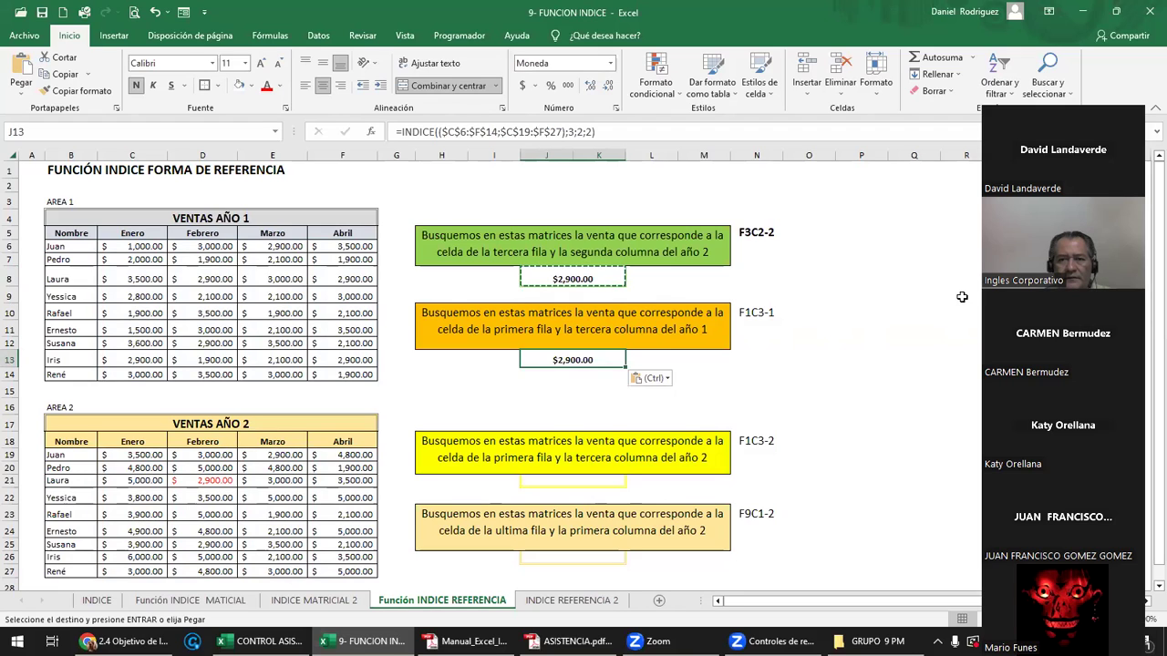
click(861, 288)
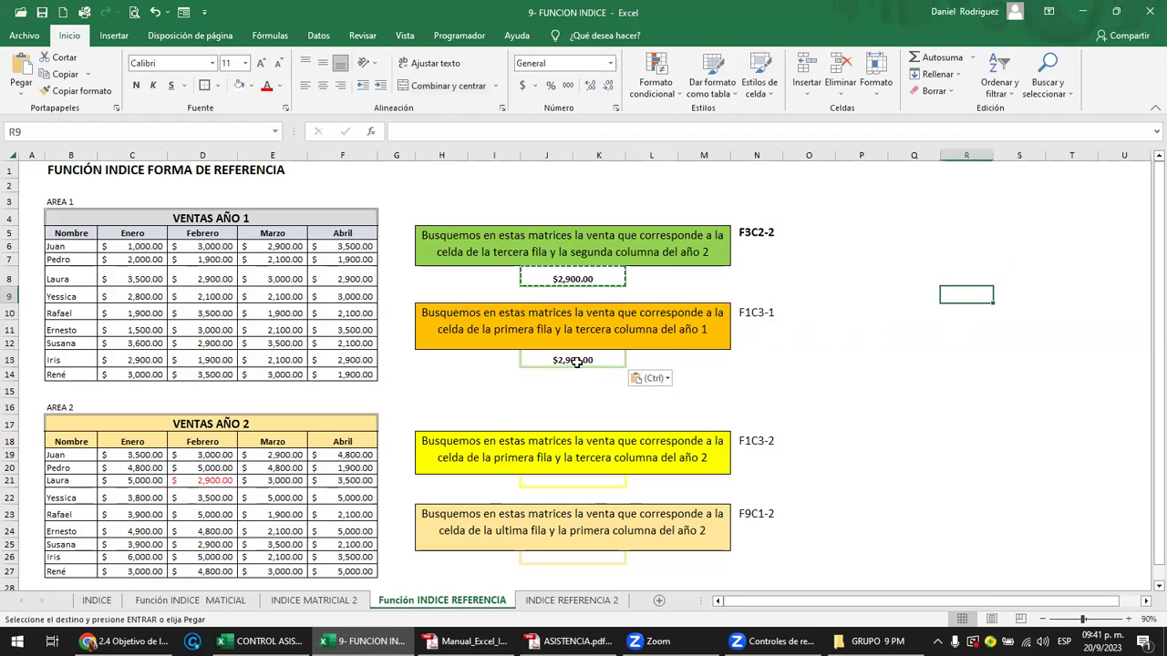
double_click(576, 361)
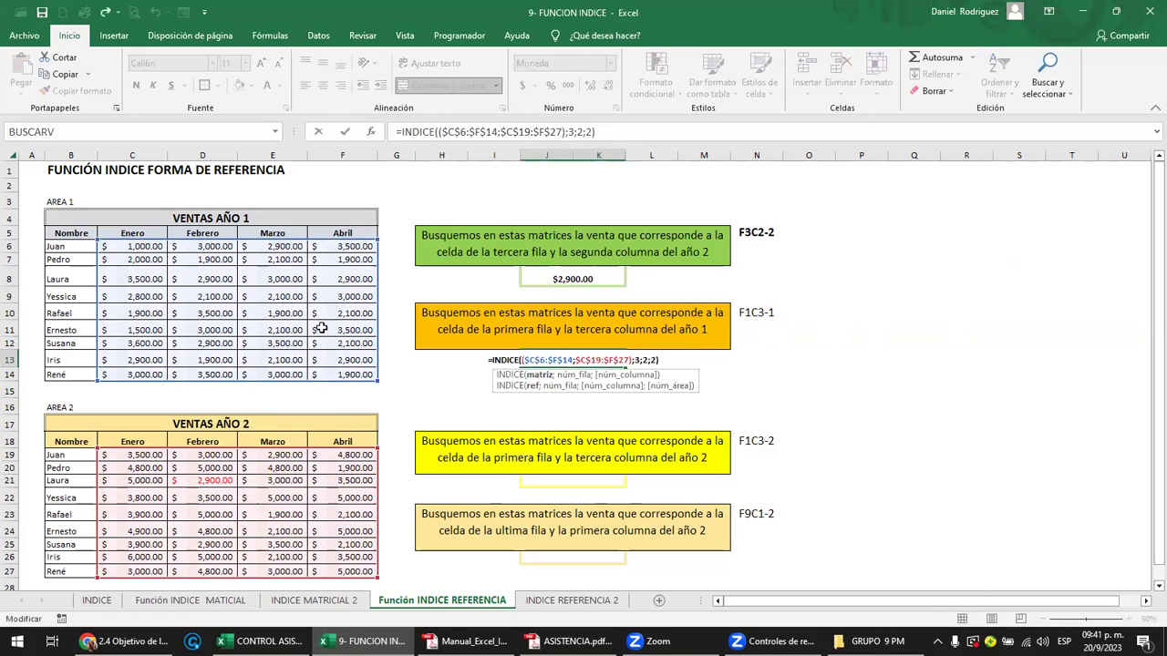
key(Escape)
- Paste the same INDICE formula into J21 and J26, under the F1C3-2 and F9C1-2 questions
key(ctrl+c)
key(Down)
key(Down)
key(Down)
key(Down)
key(Down)
key(Return)
key(ctrl+c)
key(Down)
key(Down)
key(Down)
key(Down)
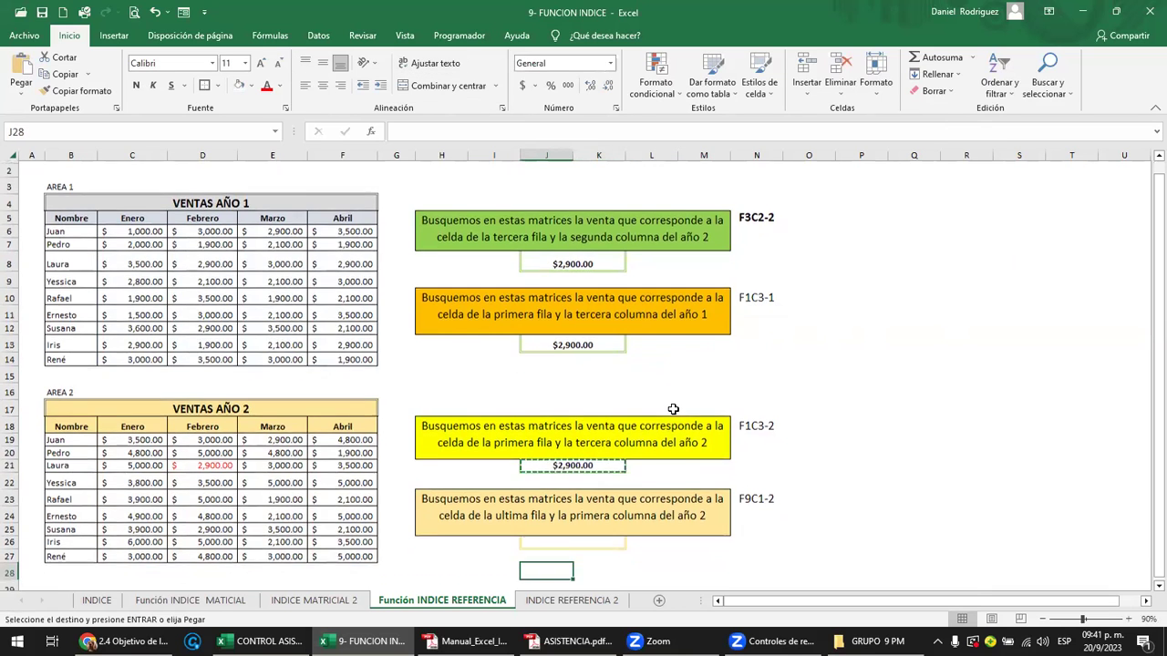
key(Up)
key(Up)
key(Return)
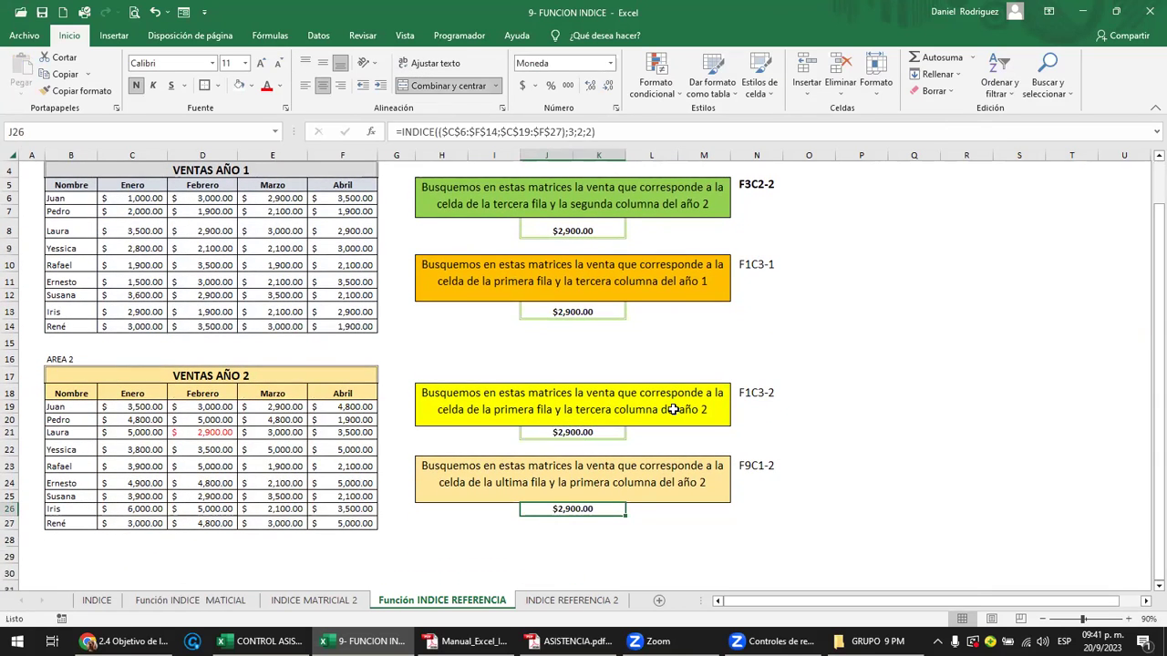
double_click(587, 511)
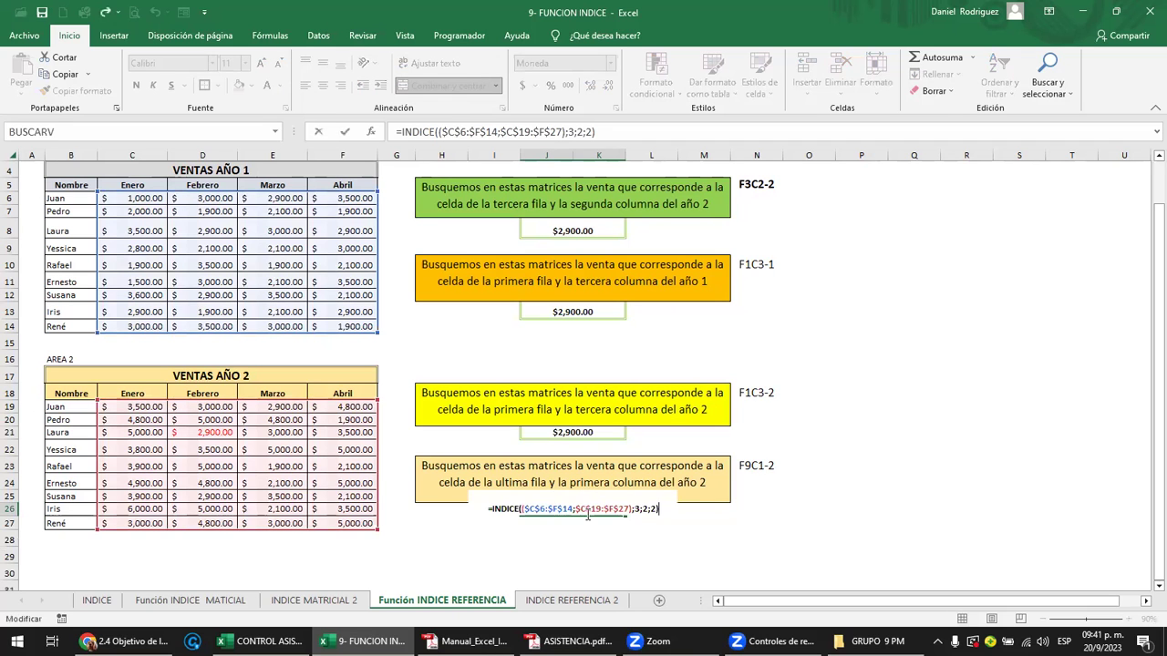
double_click(584, 432)
double_click(584, 311)
scroll(584, 312, up, 1)
key(Escape)
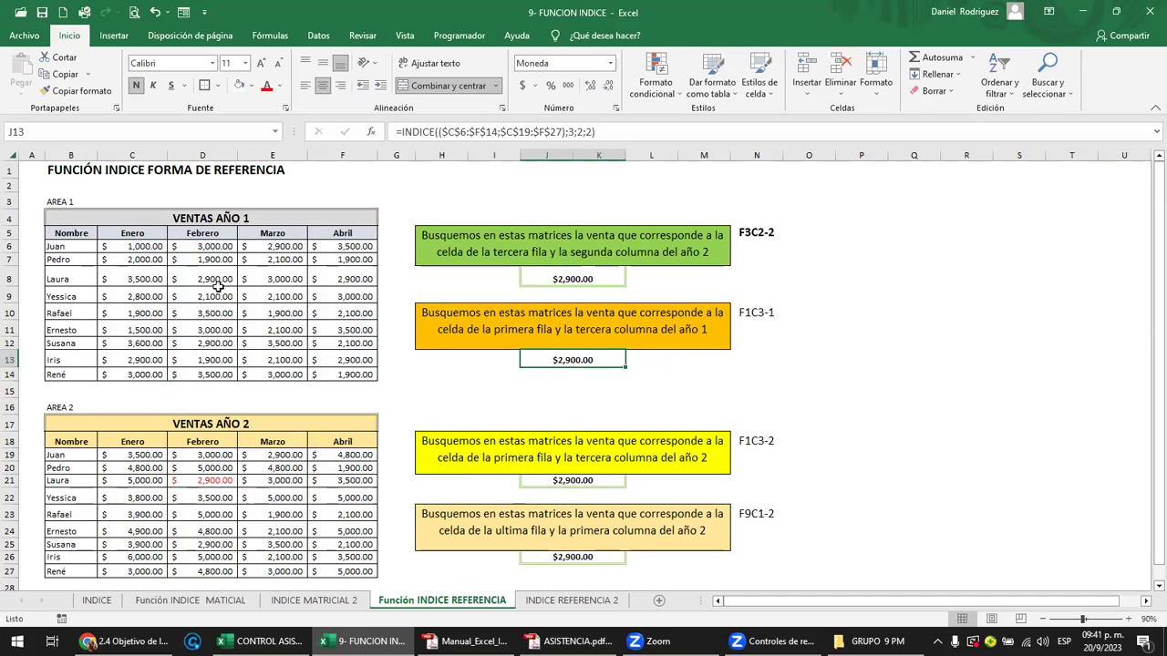
key(F2)
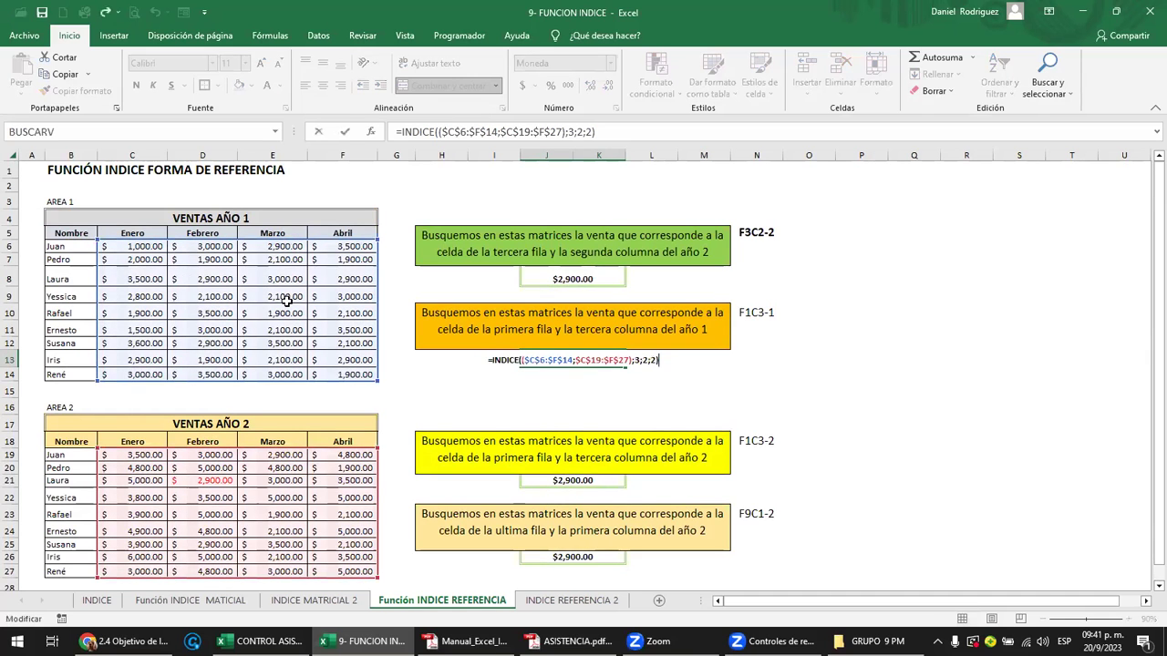
key(Escape)
scroll(568, 387, up, 4)
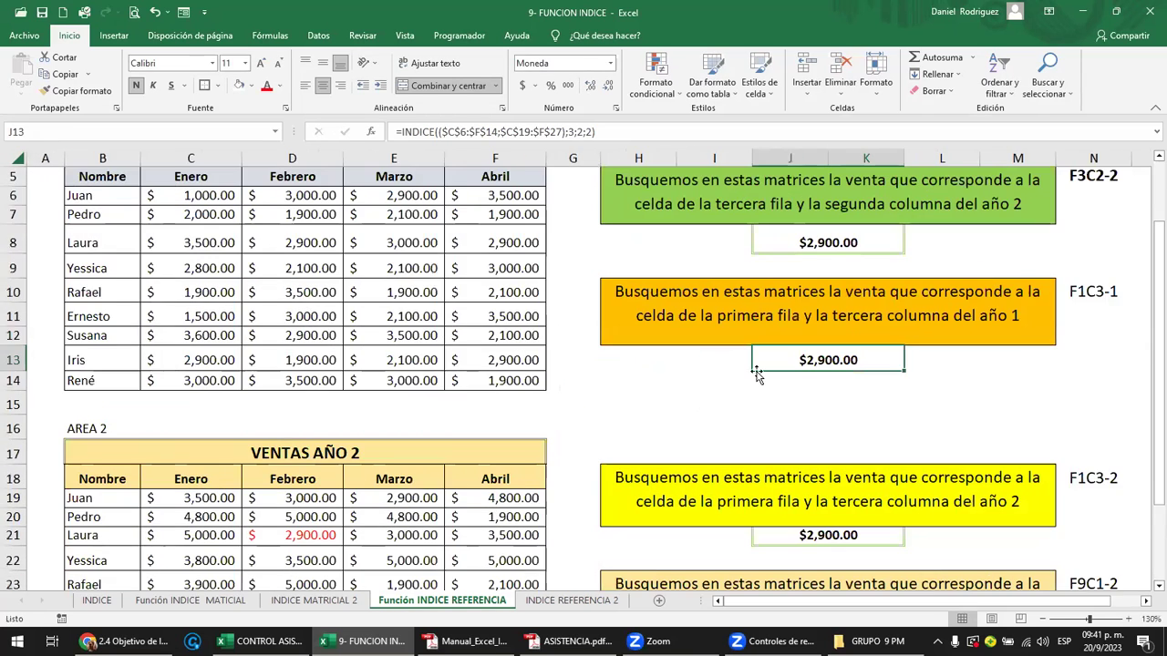
scroll(839, 379, up, 2)
double_click(838, 334)
key(Escape)
click(828, 454)
double_click(828, 454)
key(Escape)
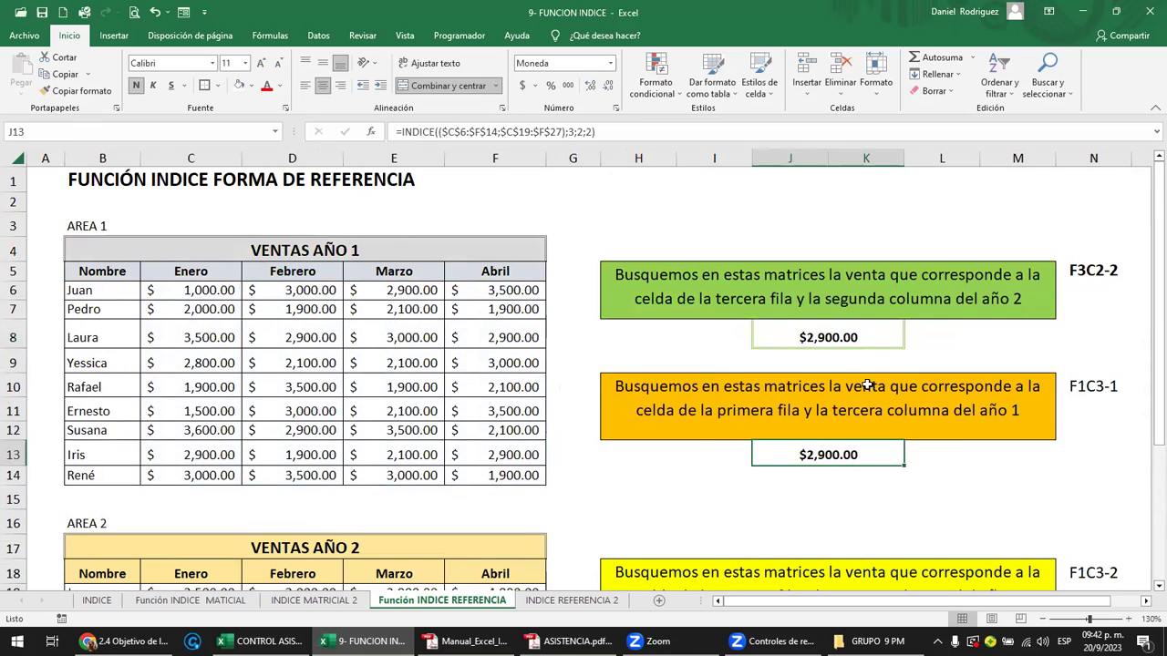
click(971, 462)
key(Right)
key(Right)
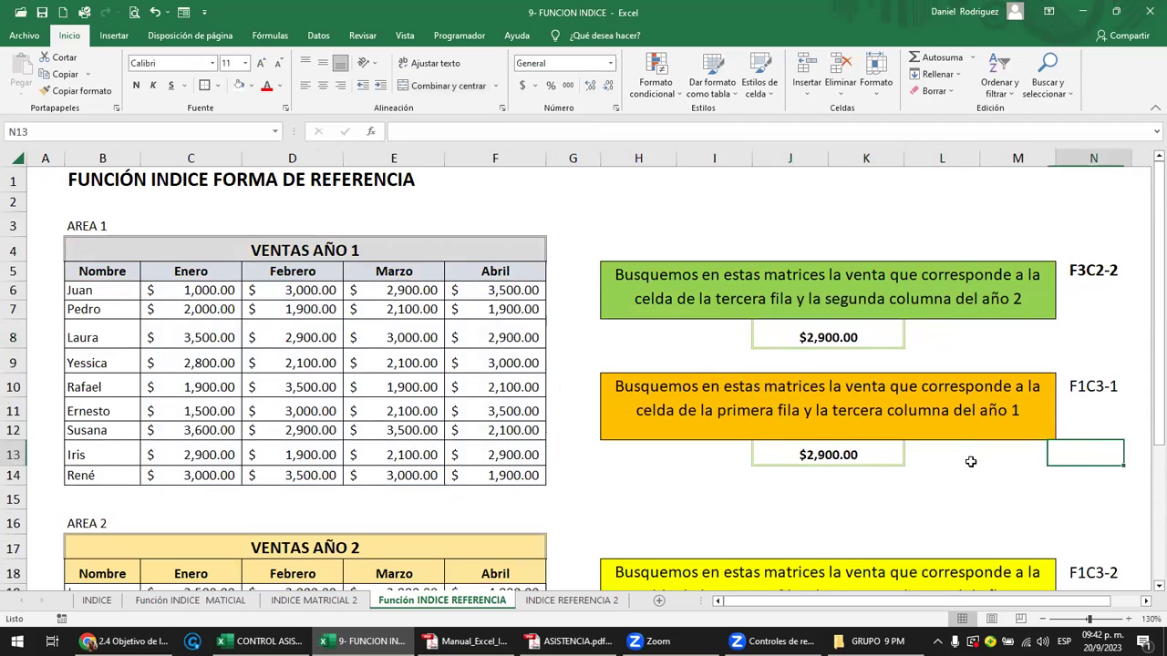
key(Right)
key(Right)
key(Right)
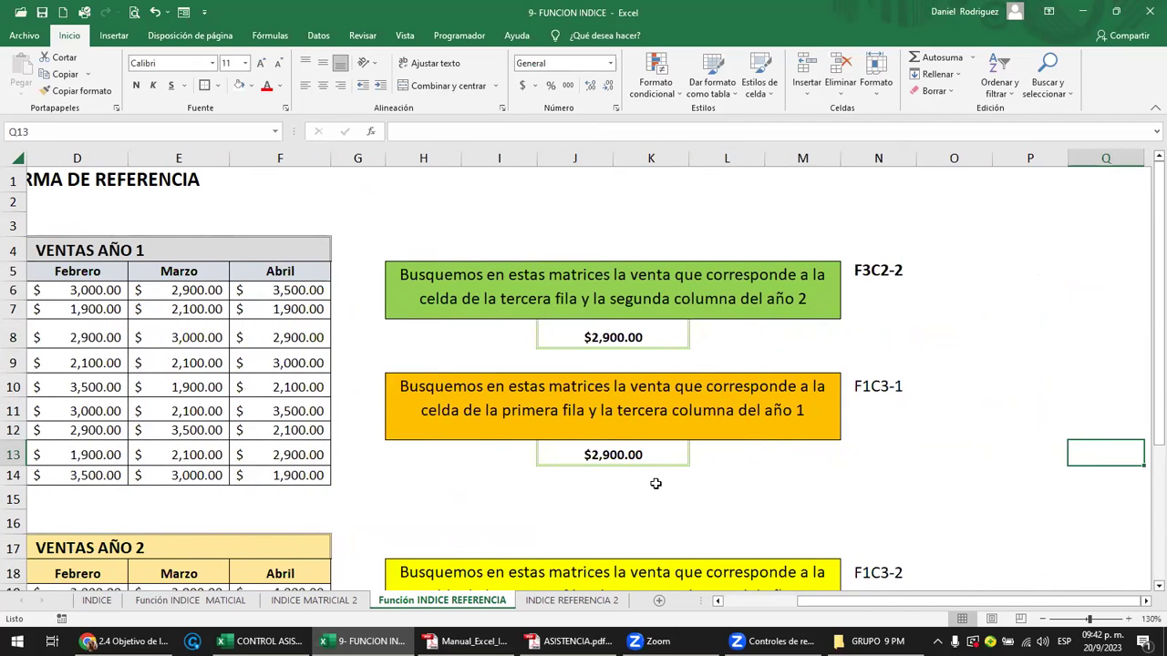
click(655, 480)
ctrl+scroll(674, 488, down, 1)
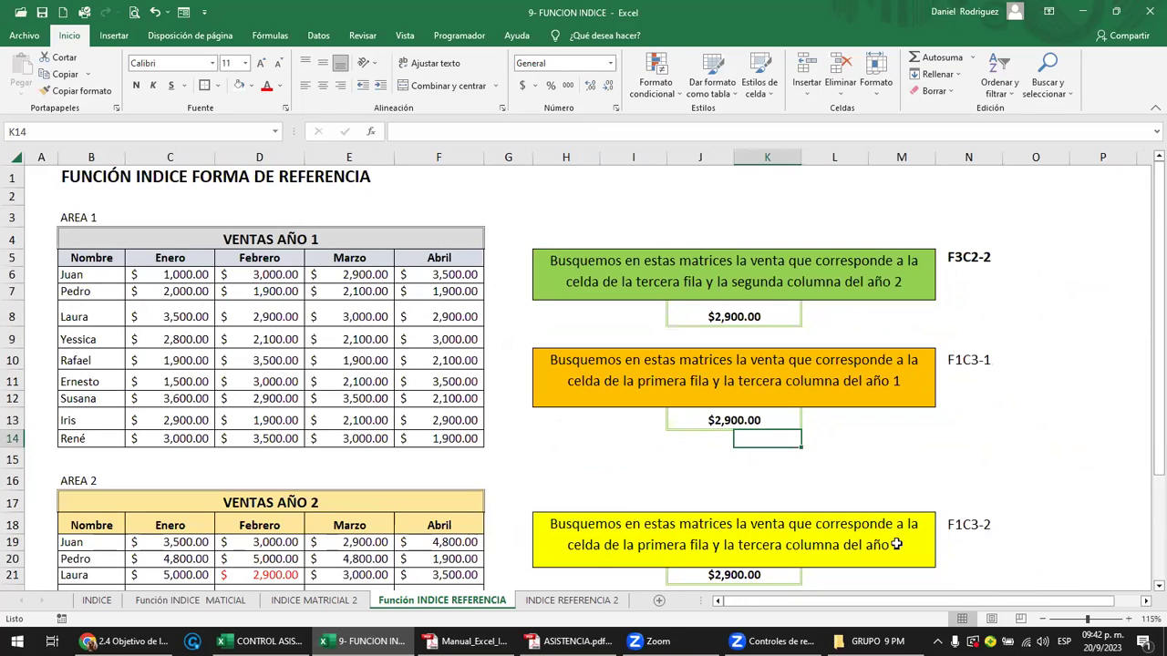
click(967, 361)
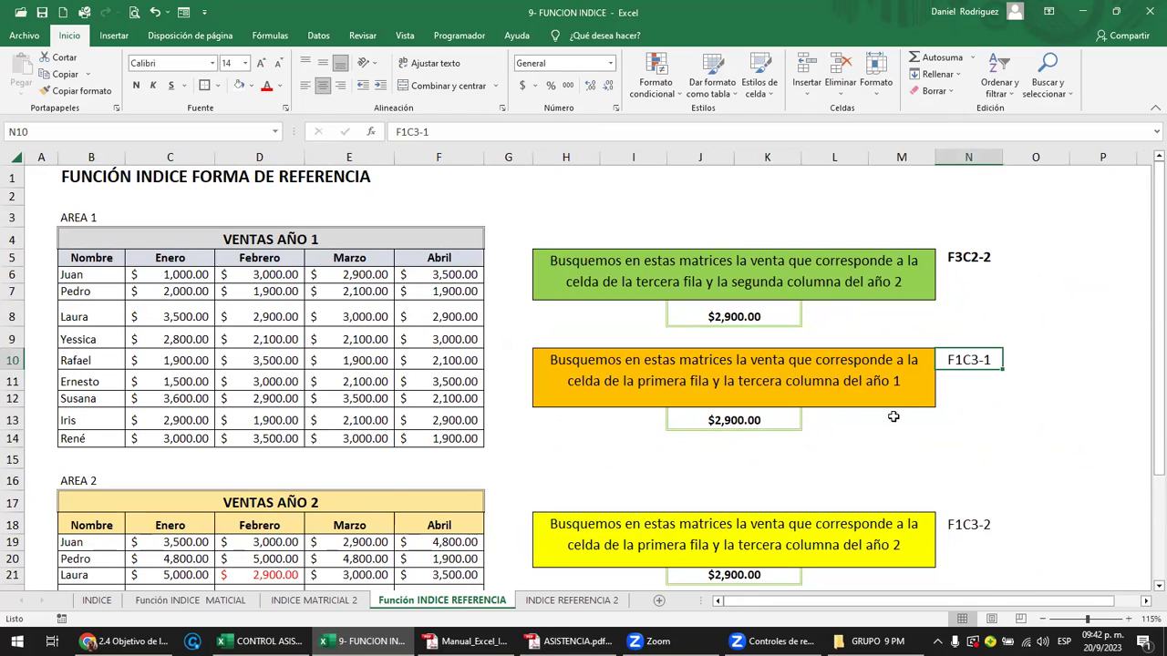
click(745, 421)
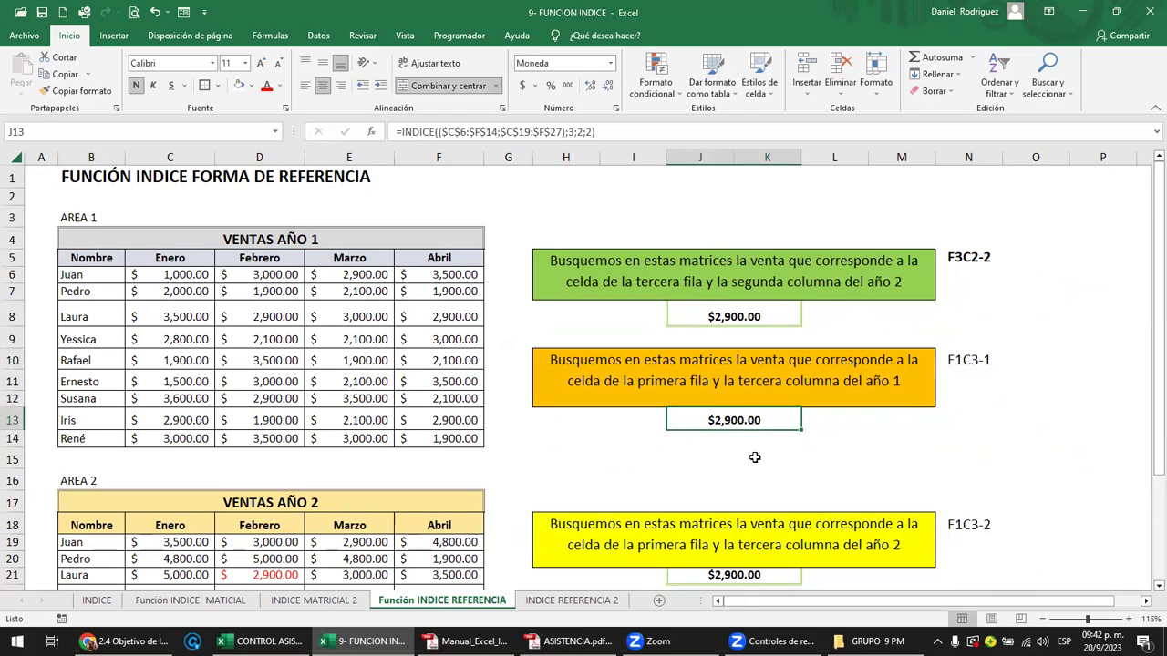
key(F2)
- Replace J13's trailing arguments with 1;3;1) so it reads row 1, column 3, area 1
key(BackSpace)
key(BackSpace)
key(BackSpace)
key(BackSpace)
key(BackSpace)
key(BackSpace)
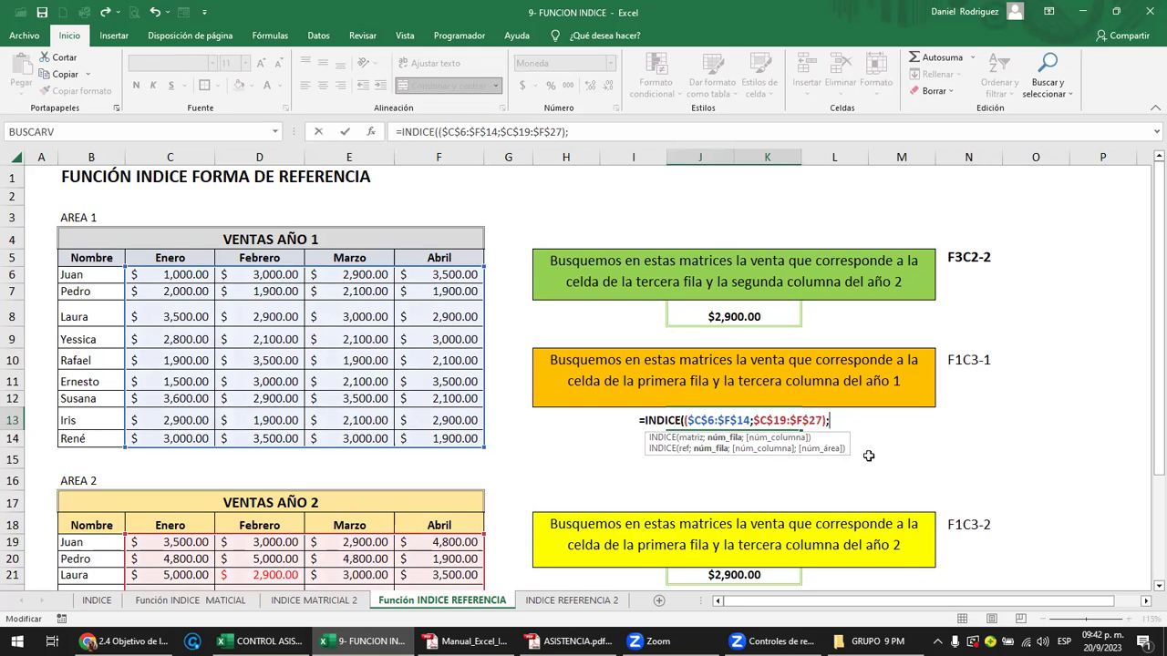
text(1;)
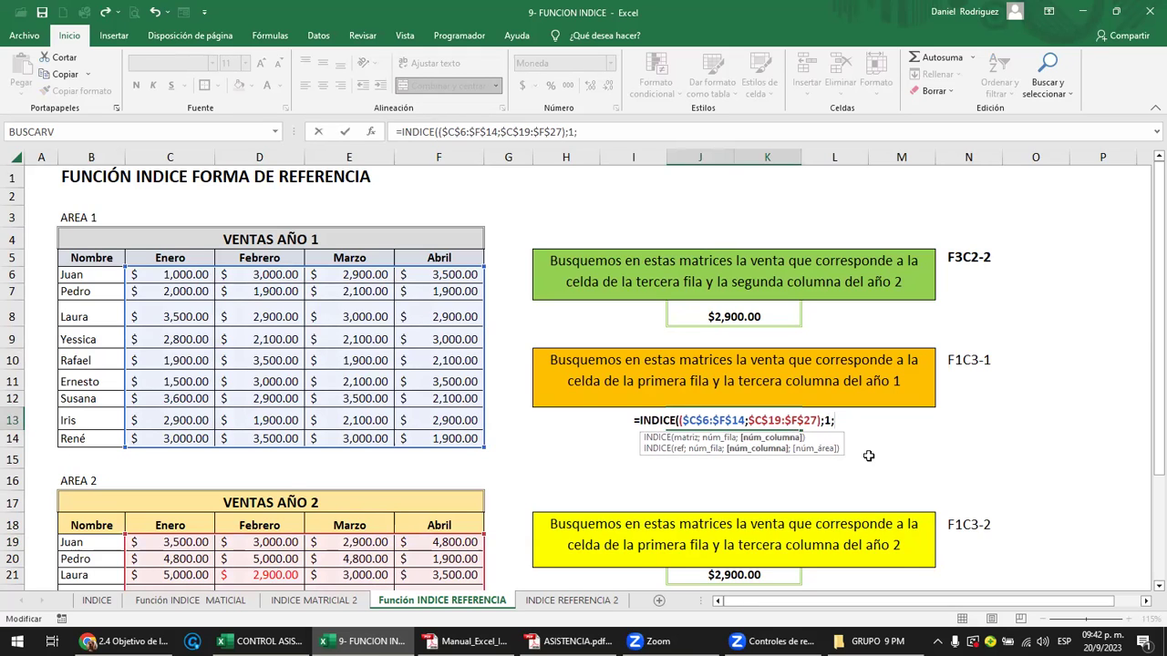
text(3)
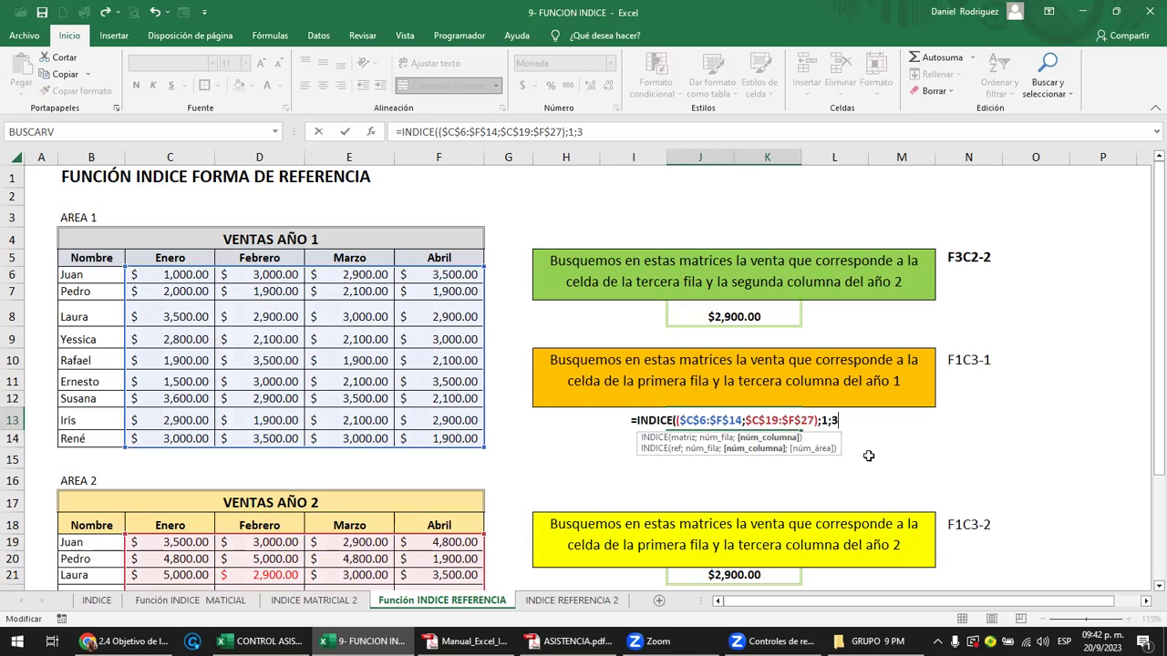
text(;)
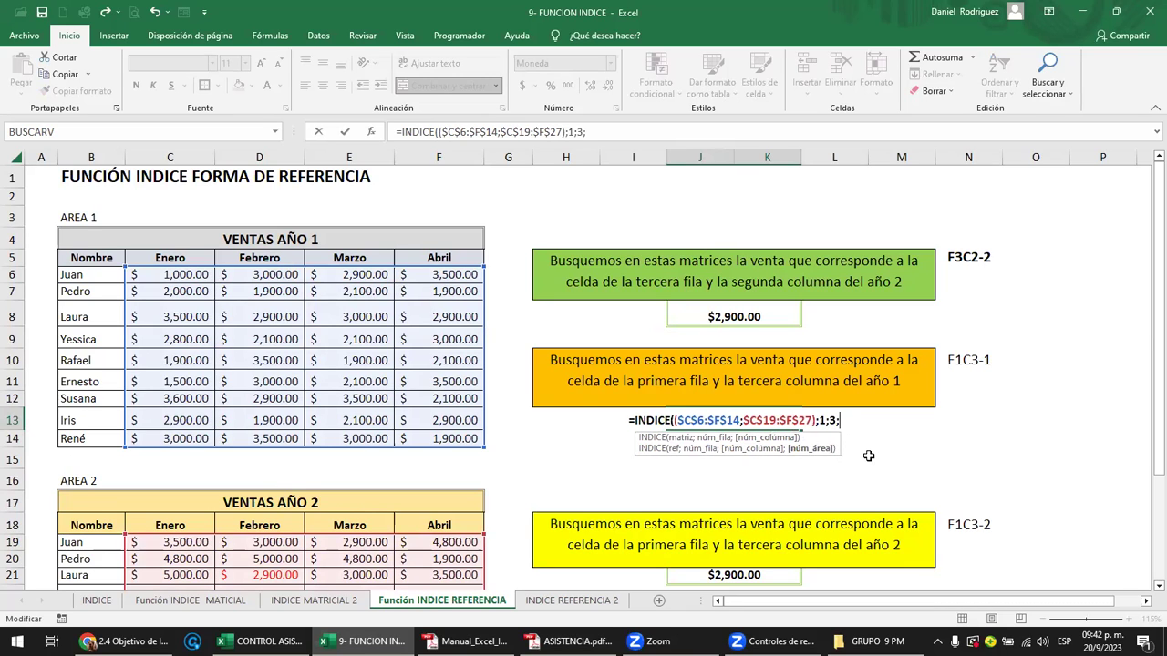
text(1)
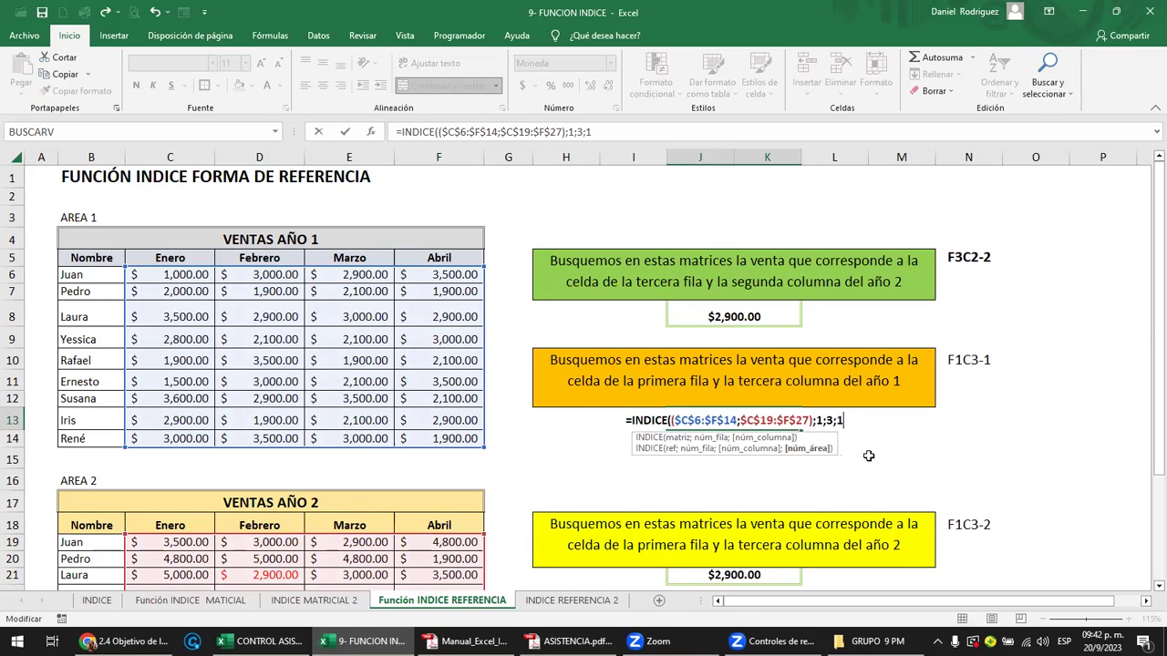
text())
key(Return)
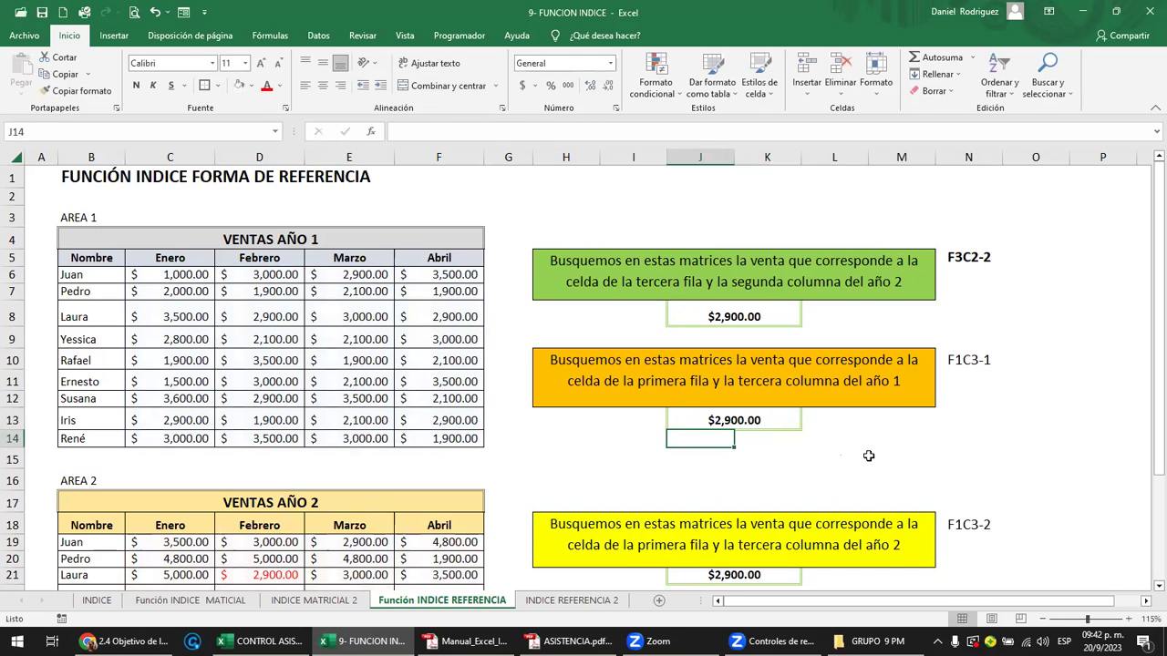
key(Up)
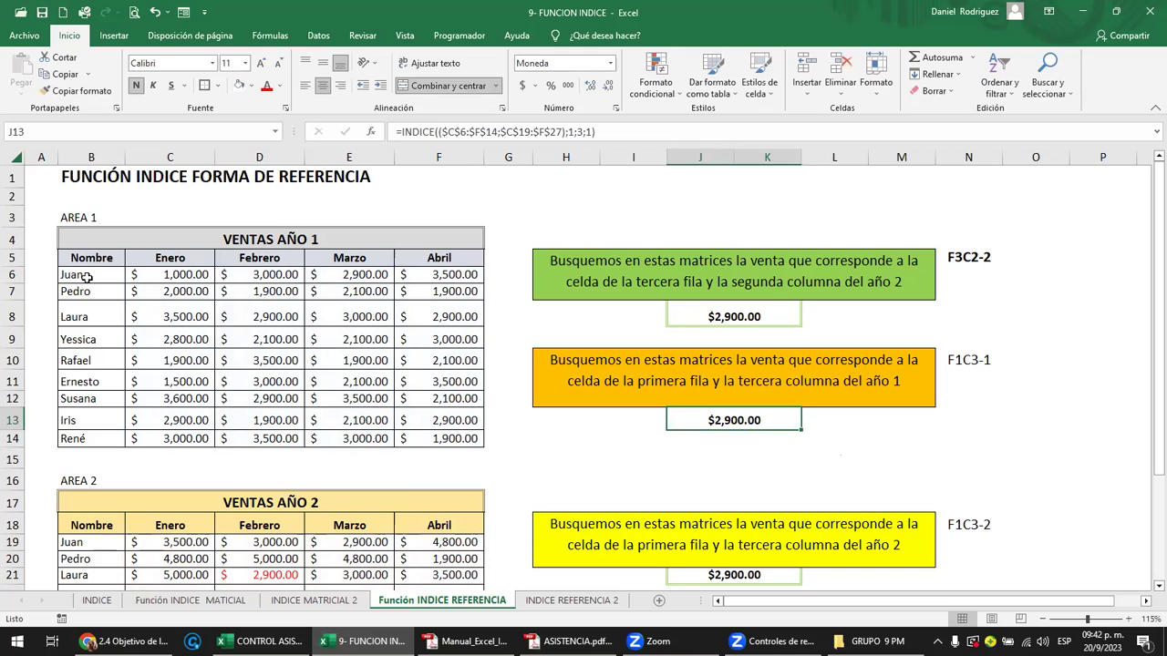
- Make the third row's February sale in Ventas Año 1 a red 4,500 and check J13
click(86, 314)
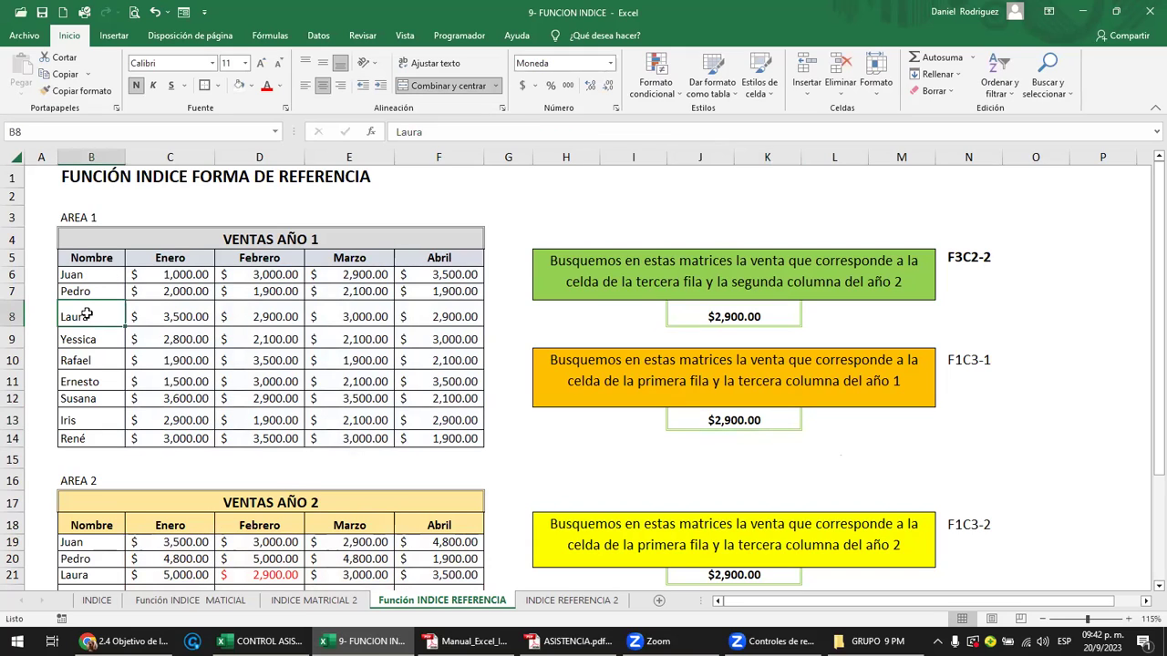
drag(87, 313, 256, 319)
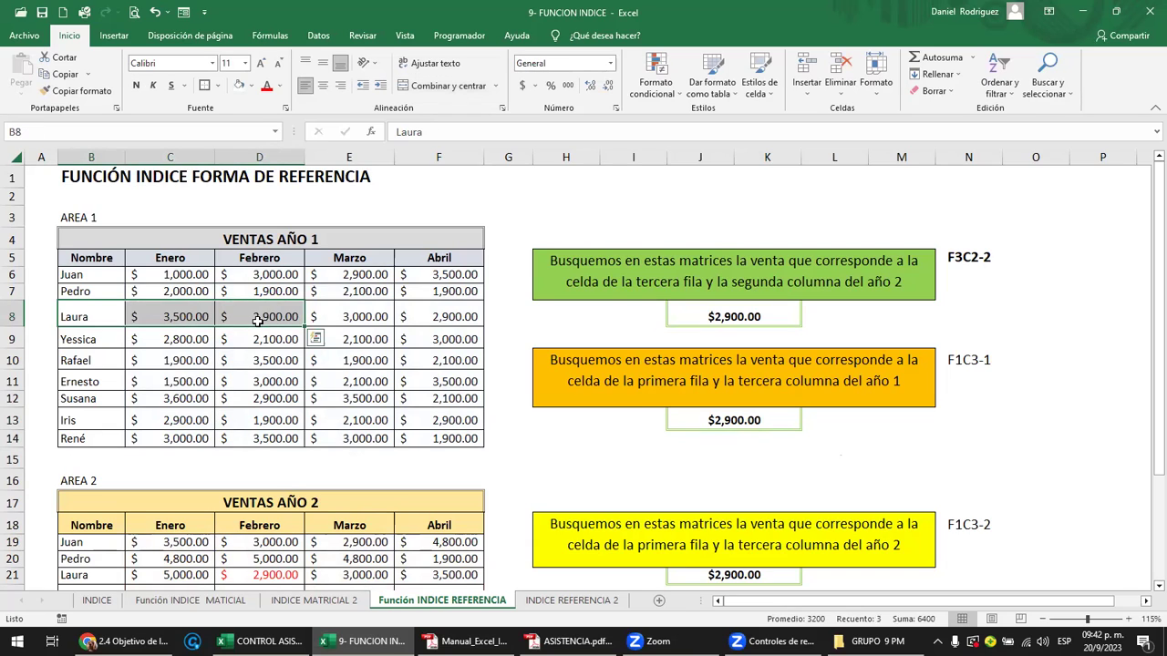
drag(271, 274, 263, 321)
click(262, 321)
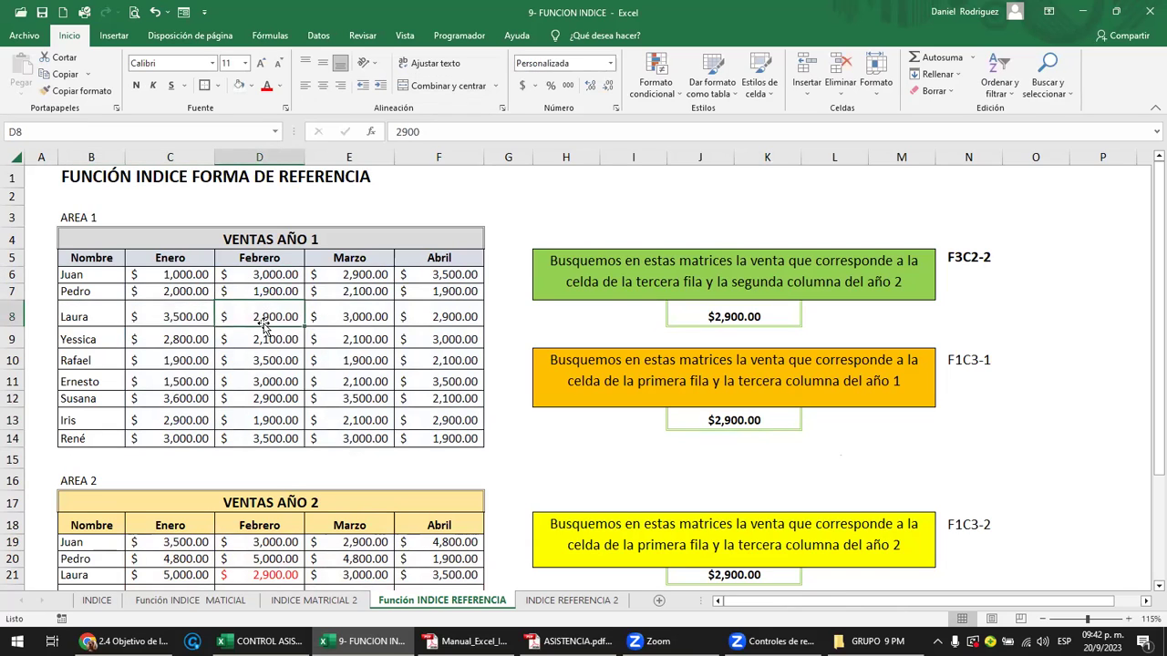
click(267, 86)
text(4500)
key(Return)
click(720, 421)
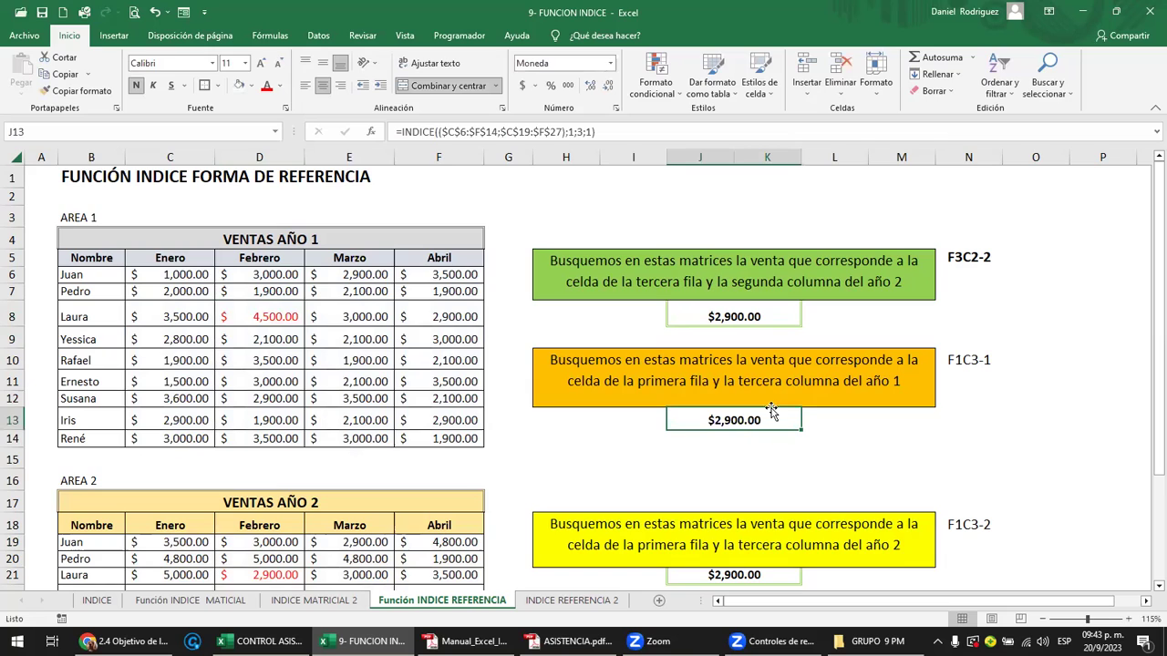
- Make E6, the first row's March sale, a red 4,500 so J13 shows $4,500.00
click(256, 328)
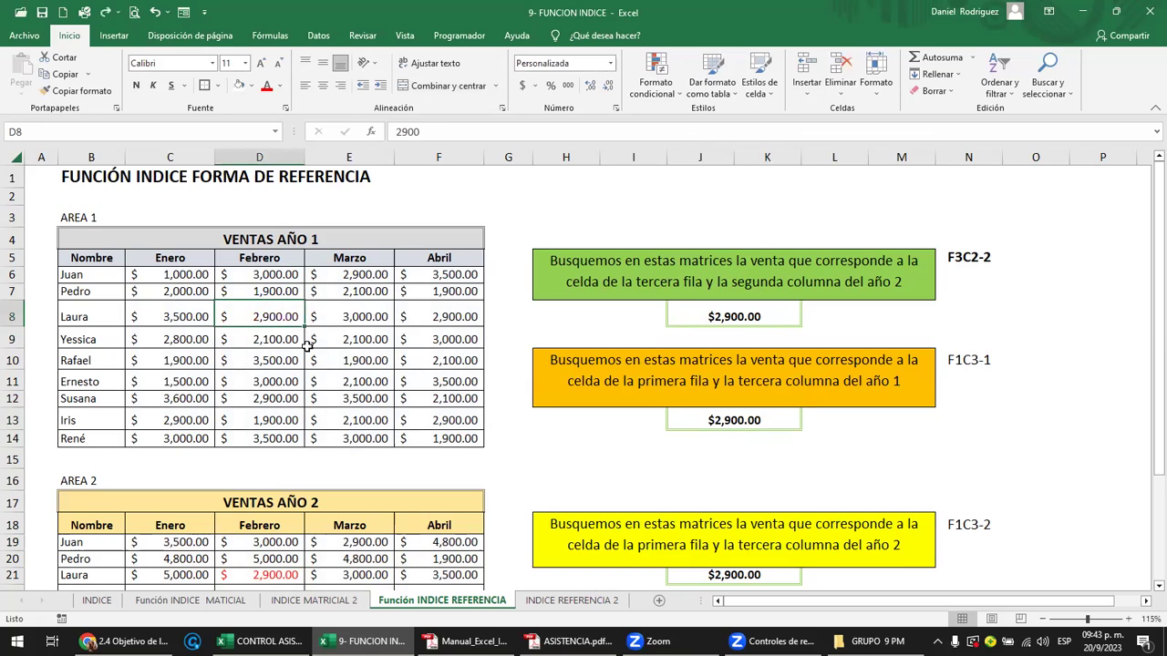
drag(91, 276, 273, 279)
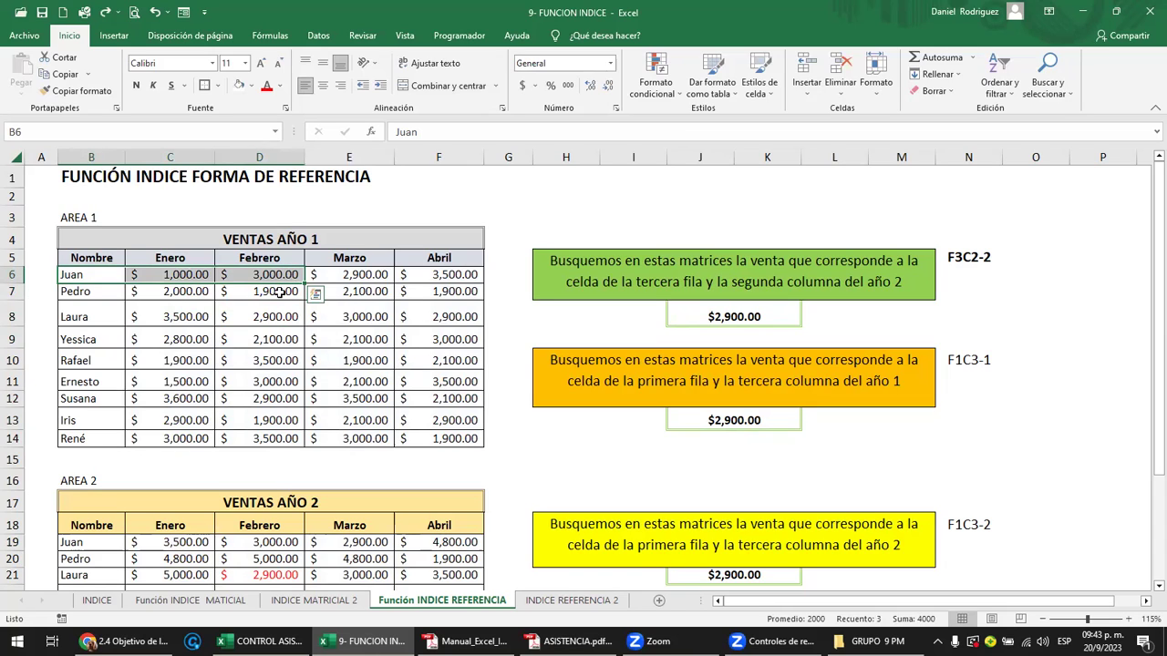
click(326, 275)
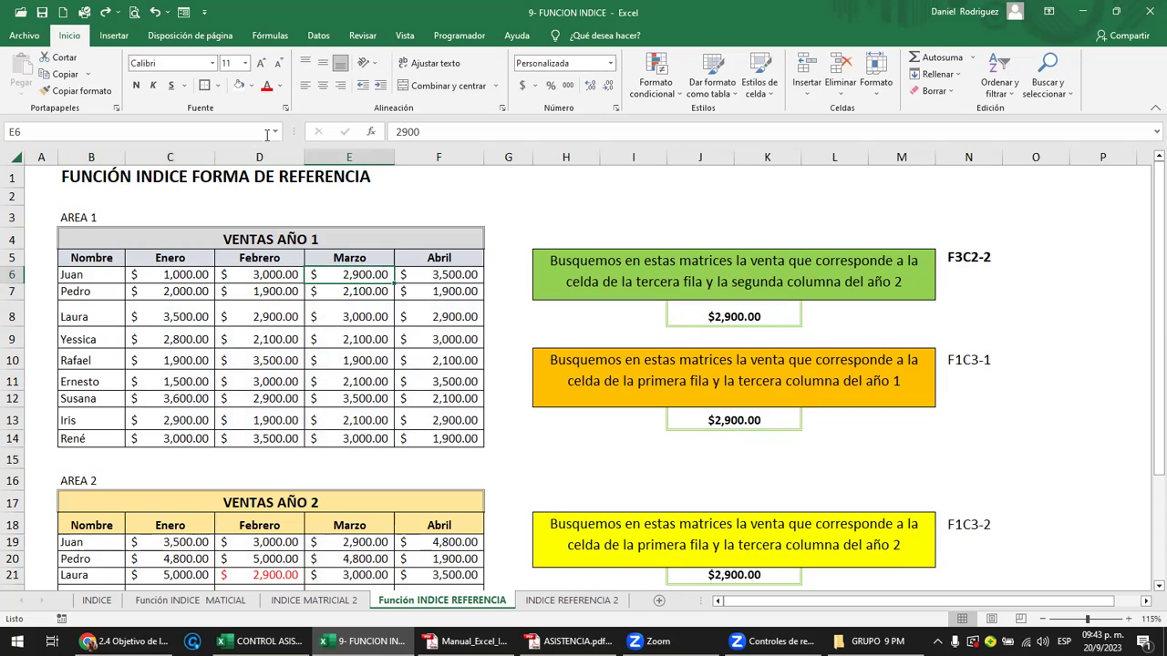
click(267, 86)
text(4,500)
key(Return)
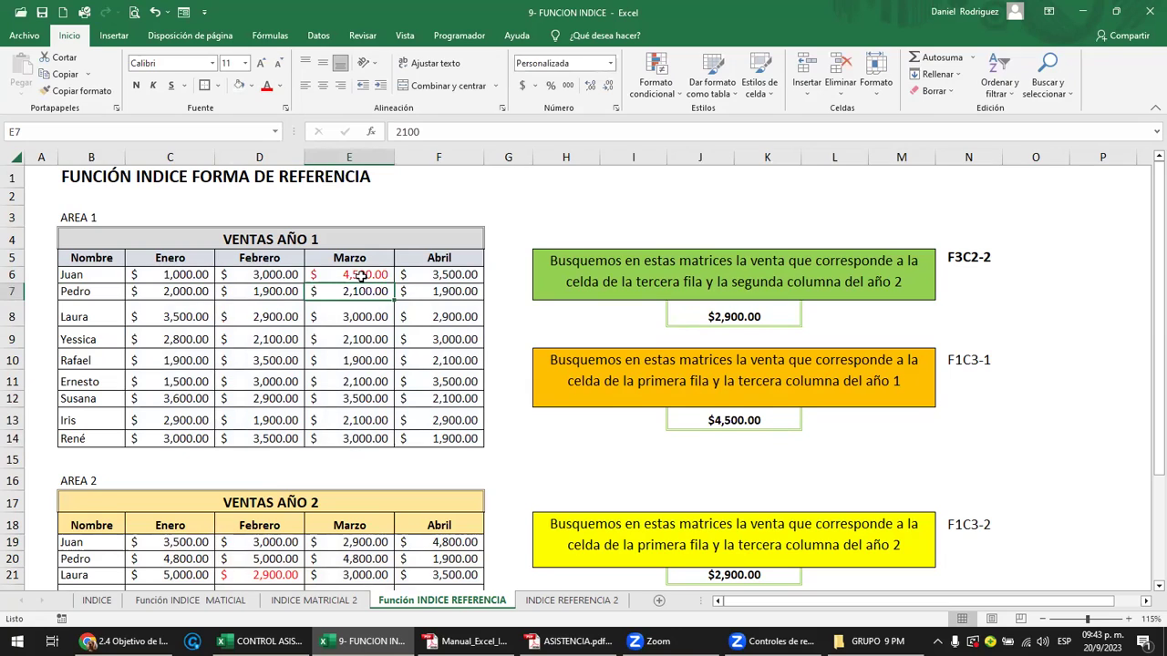
click(742, 421)
click(748, 319)
click(770, 424)
click(744, 319)
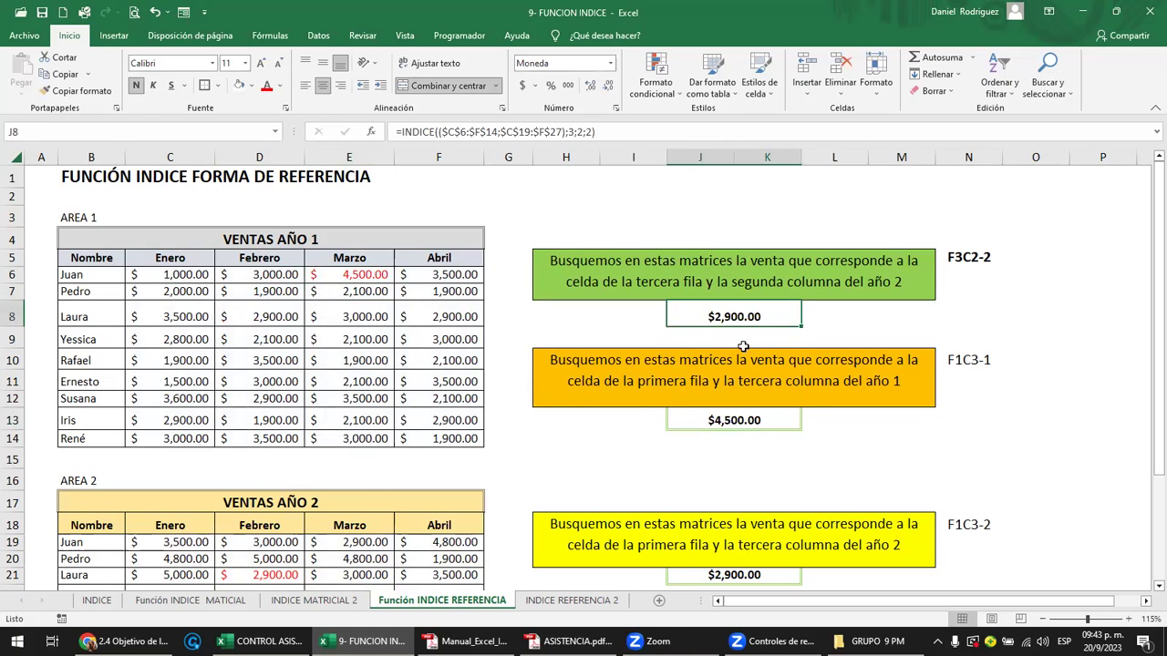
click(735, 415)
click(954, 360)
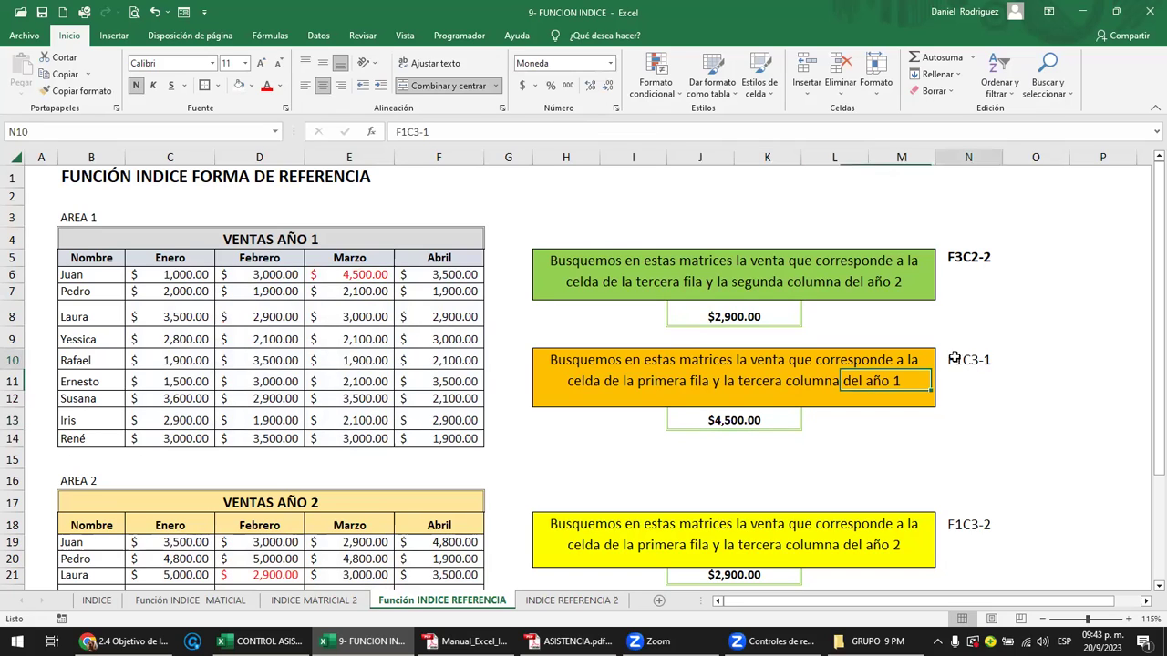
click(699, 419)
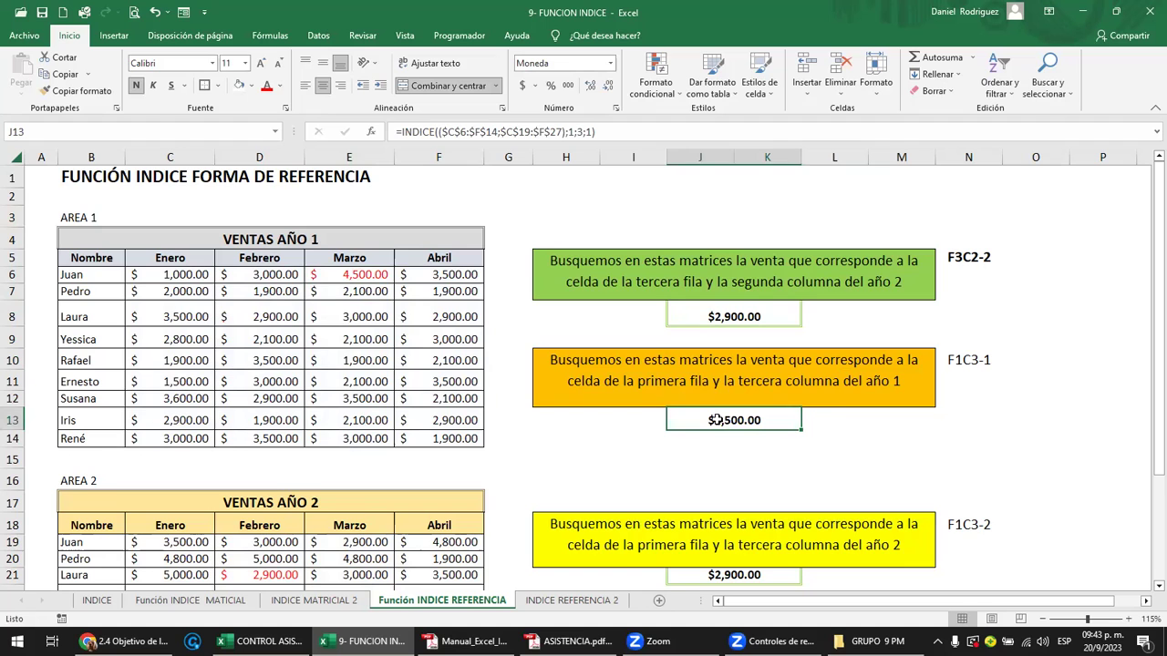
scroll(719, 419, down, 2)
scroll(528, 389, up, 1)
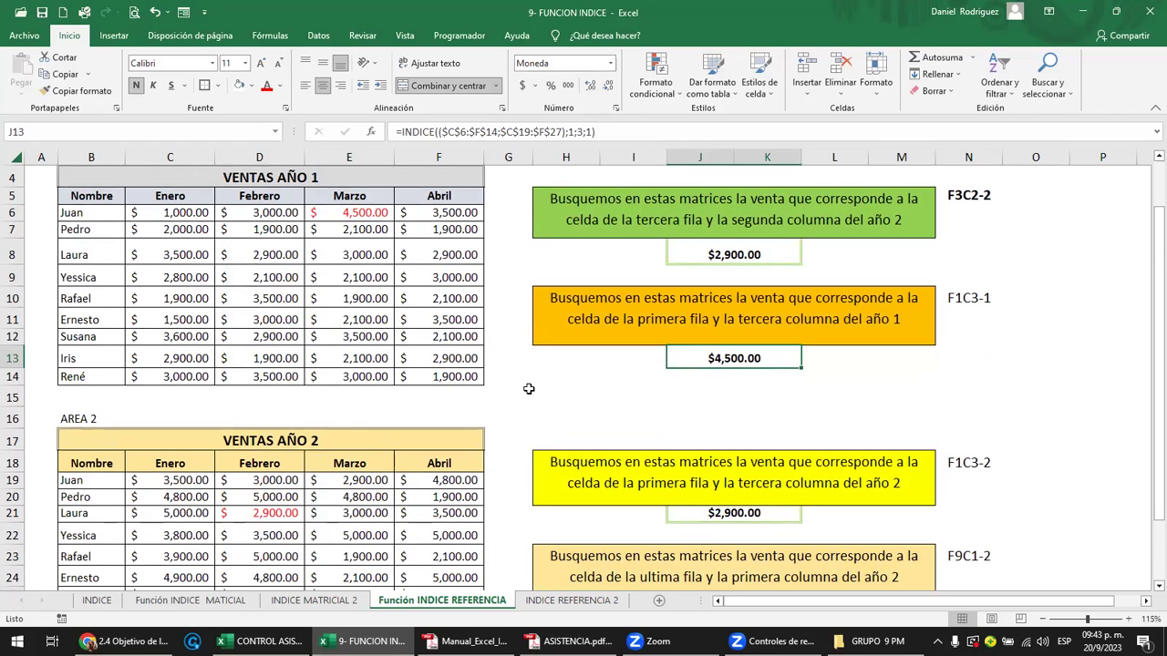
- Change J21's formula to end with 1;3;2) for row 1, column 3, area 2
click(736, 516)
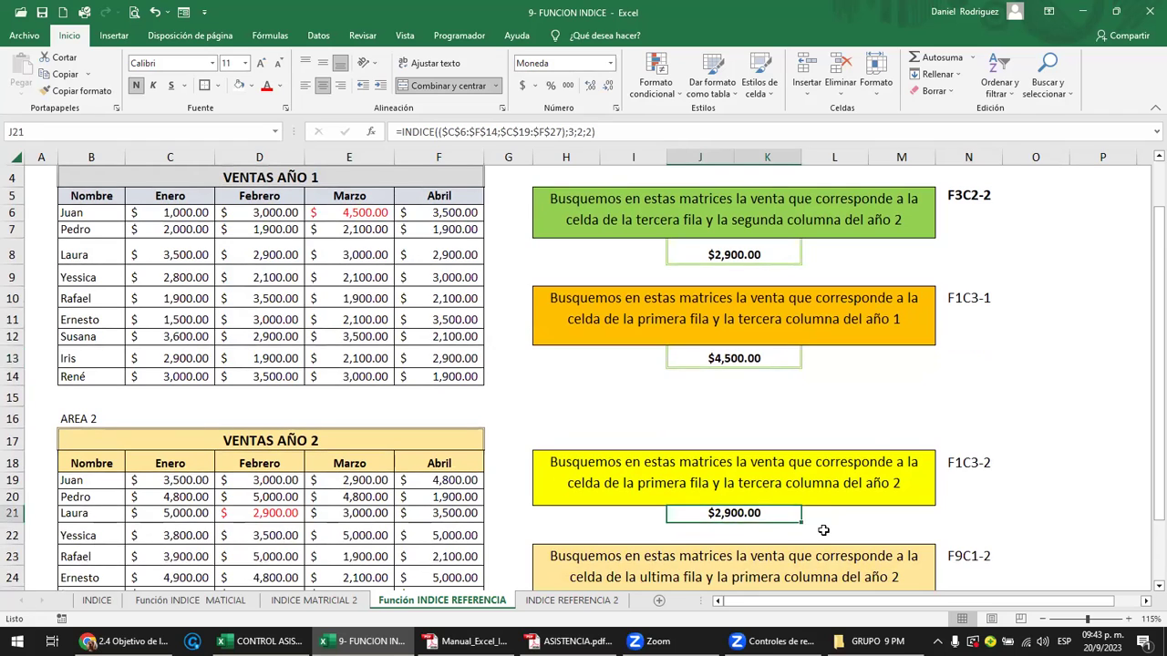
key(F2)
key(BackSpace)
key(BackSpace)
key(BackSpace)
key(BackSpace)
key(BackSpace)
key(BackSpace)
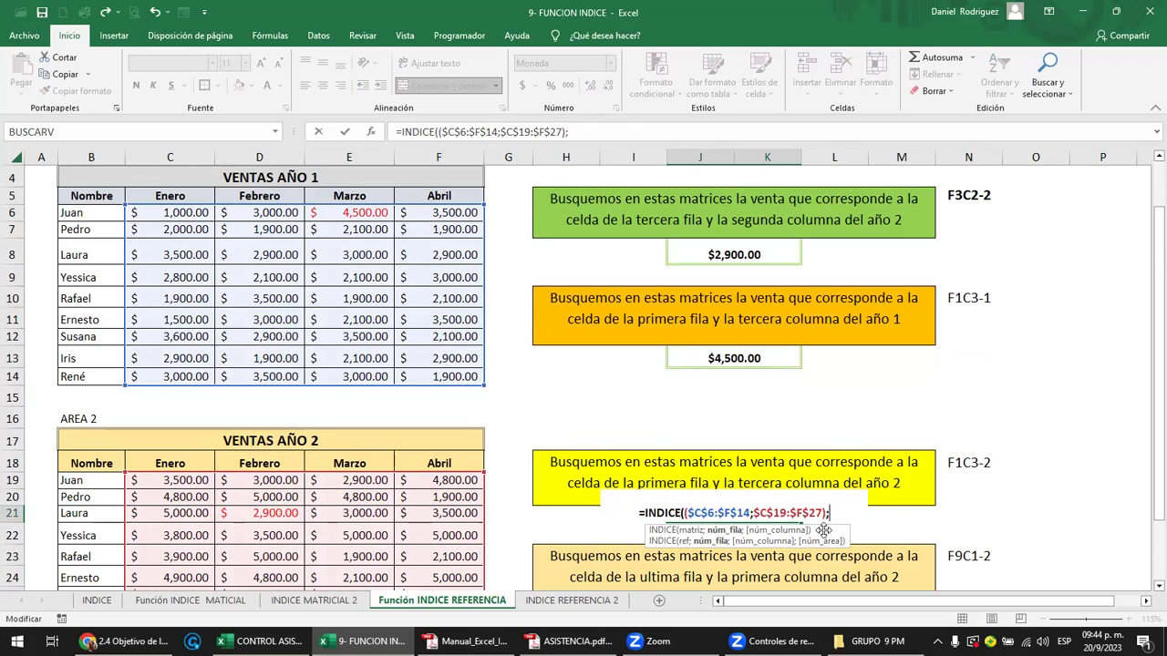
text(1)
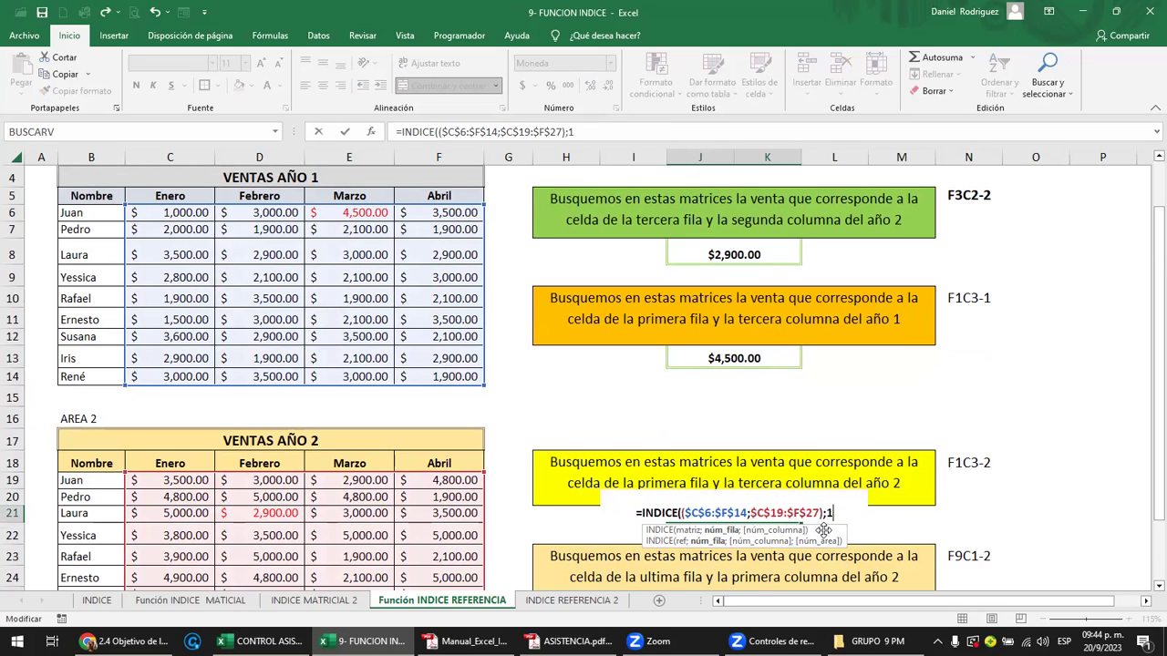
text(;)
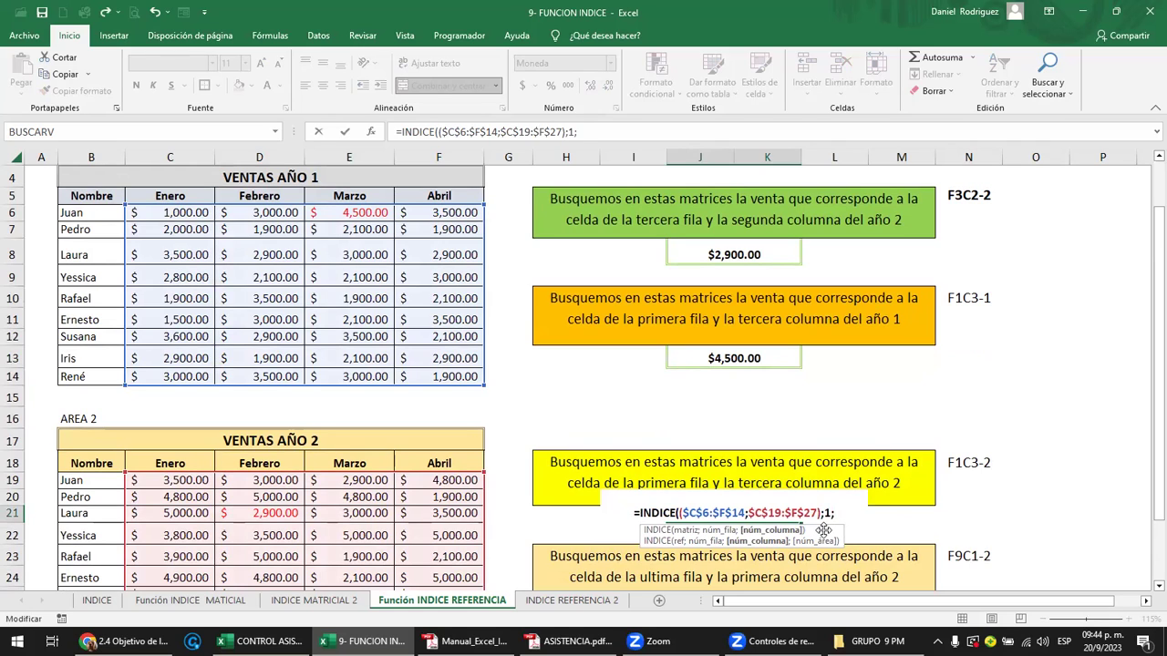
text(3;)
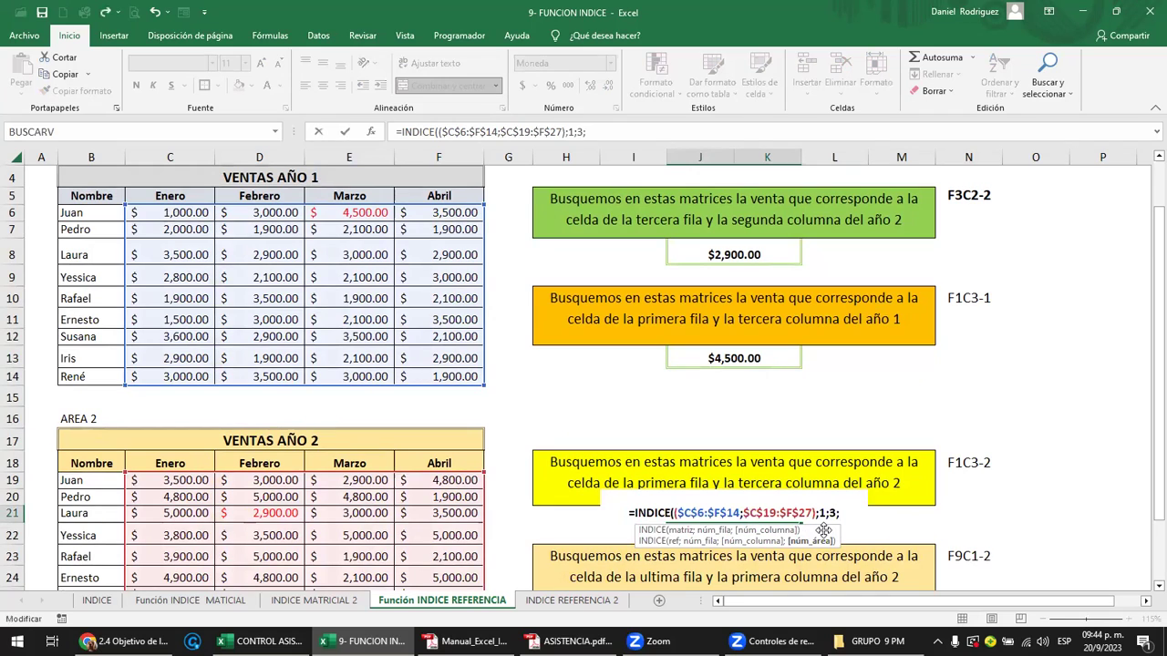
text(2))
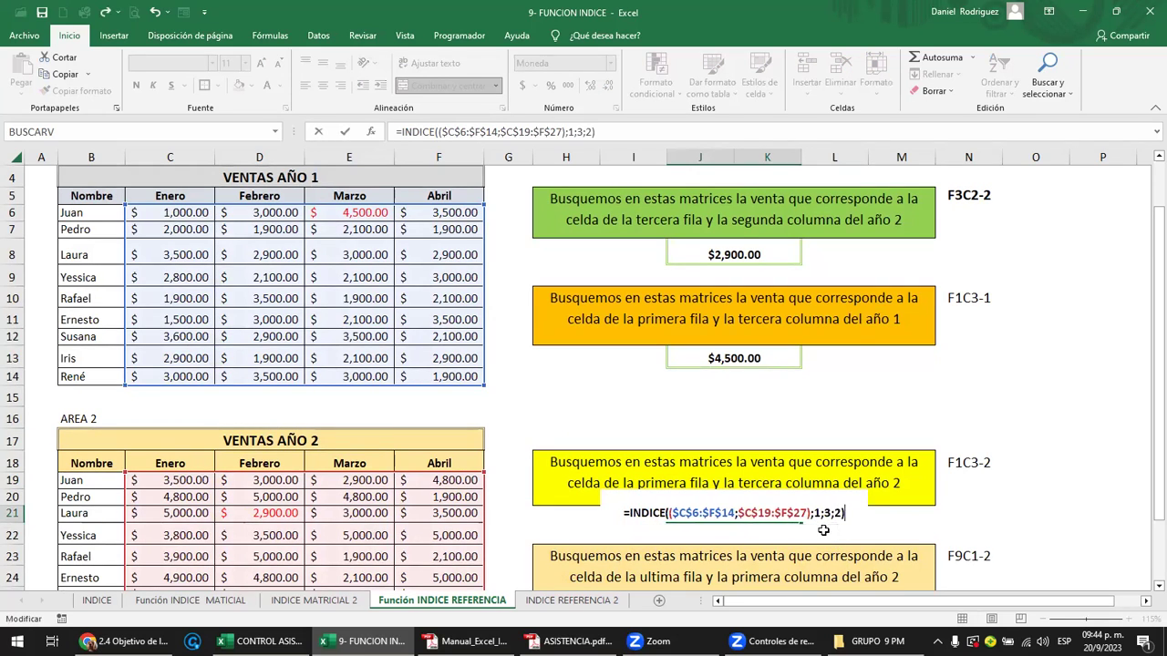
key(ctrl+Return)
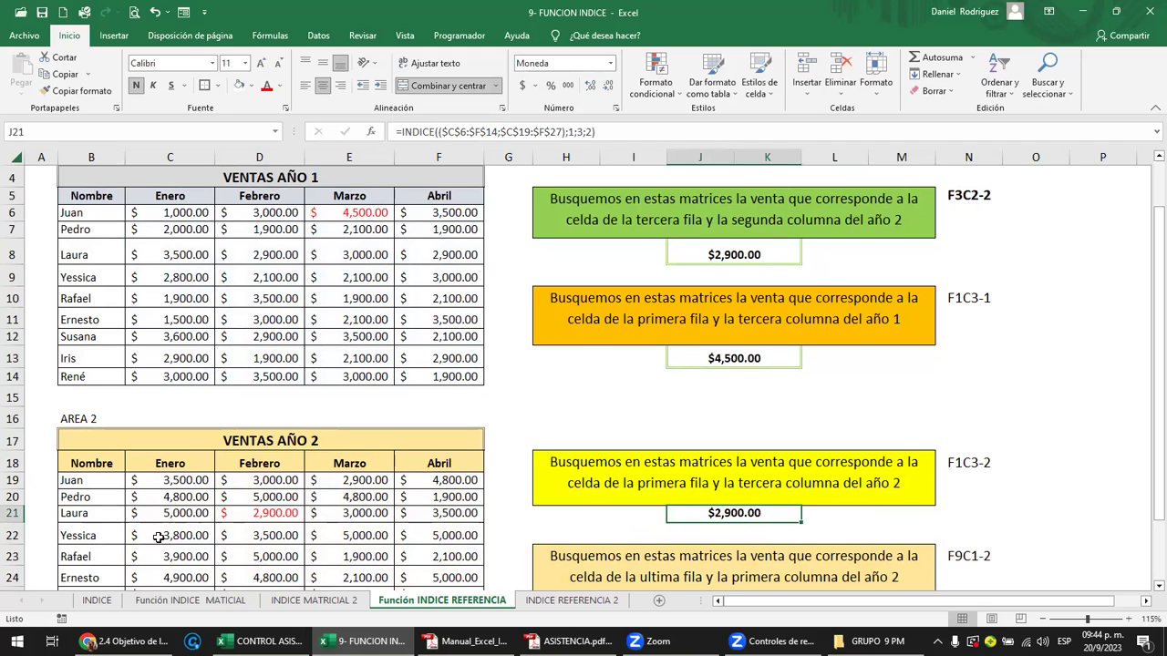
- Enter a red 1,000 in E19 so J21 returns $1,000.00
click(82, 491)
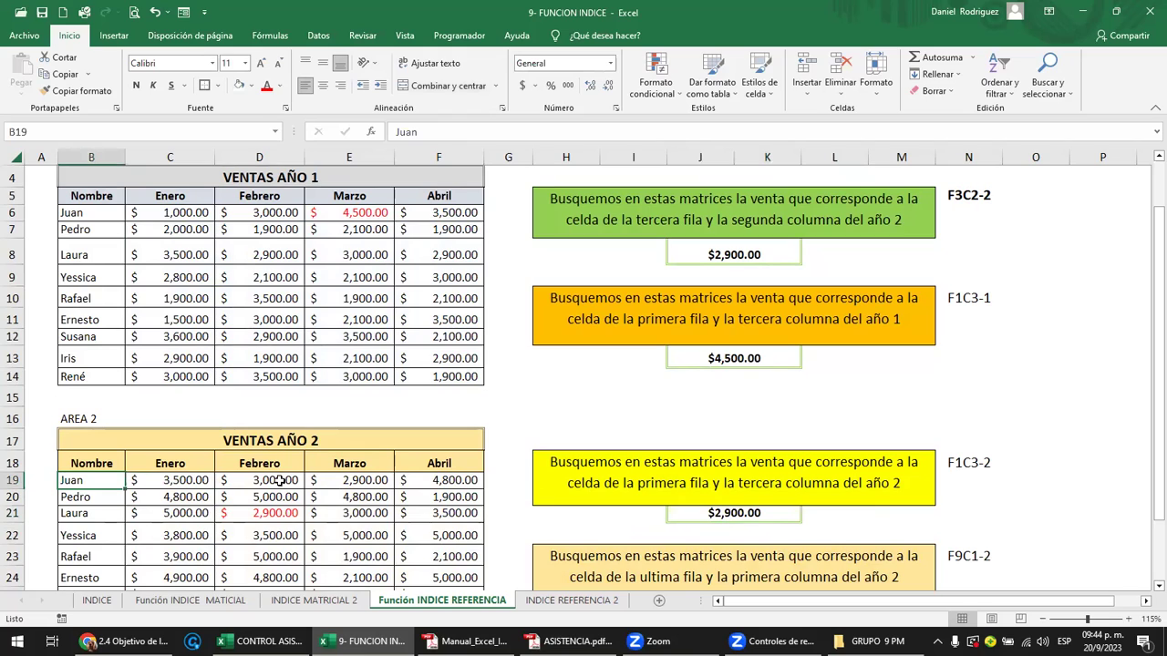
click(339, 482)
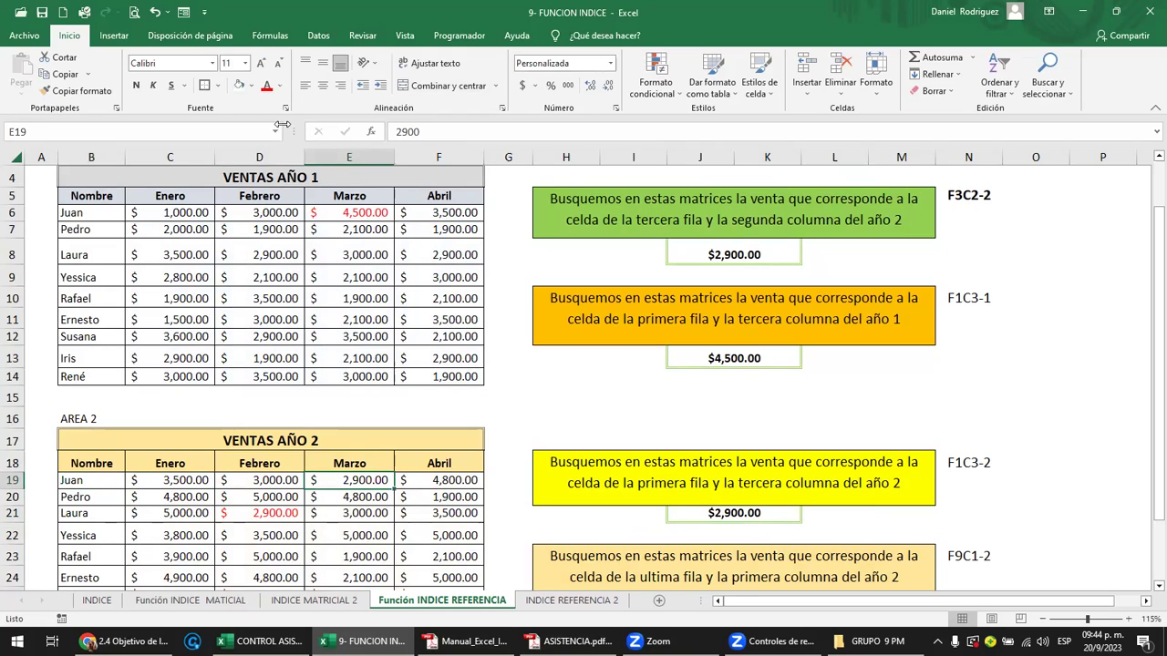
click(266, 85)
text(1000)
key(Return)
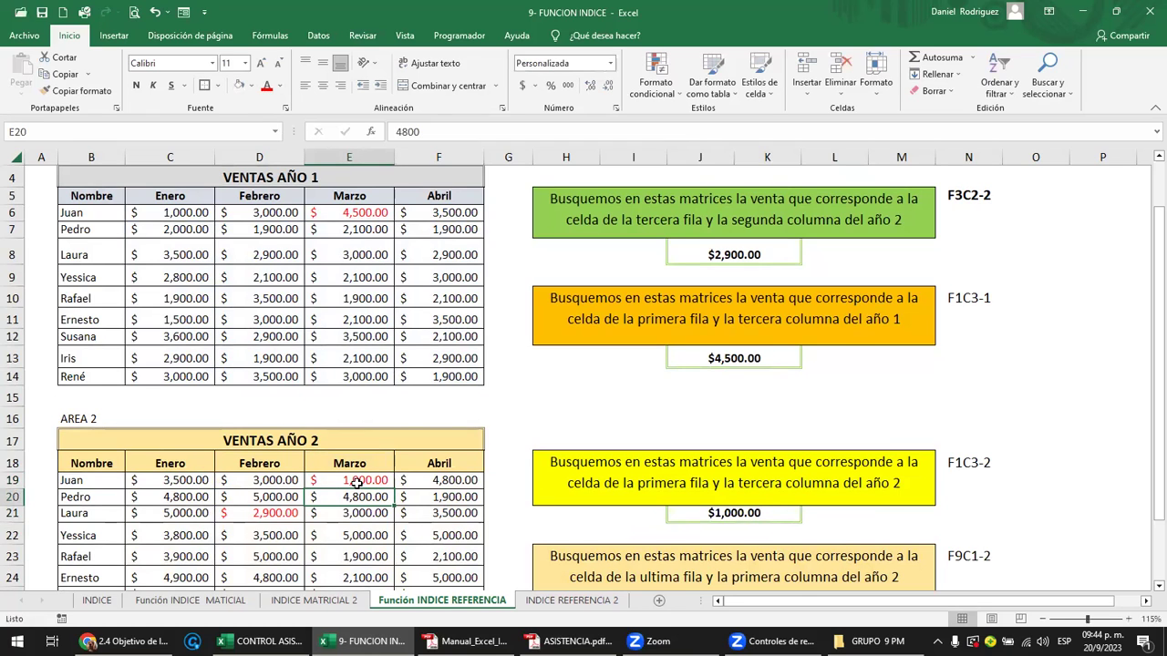
click(746, 513)
scroll(746, 512, down, 2)
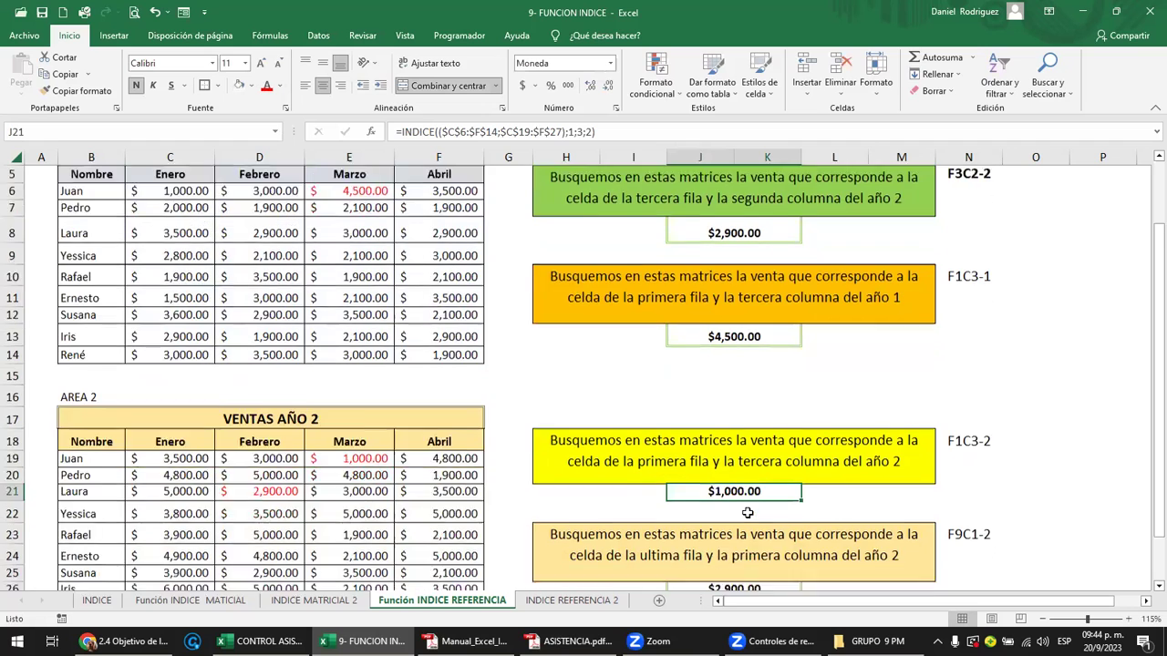
click(744, 493)
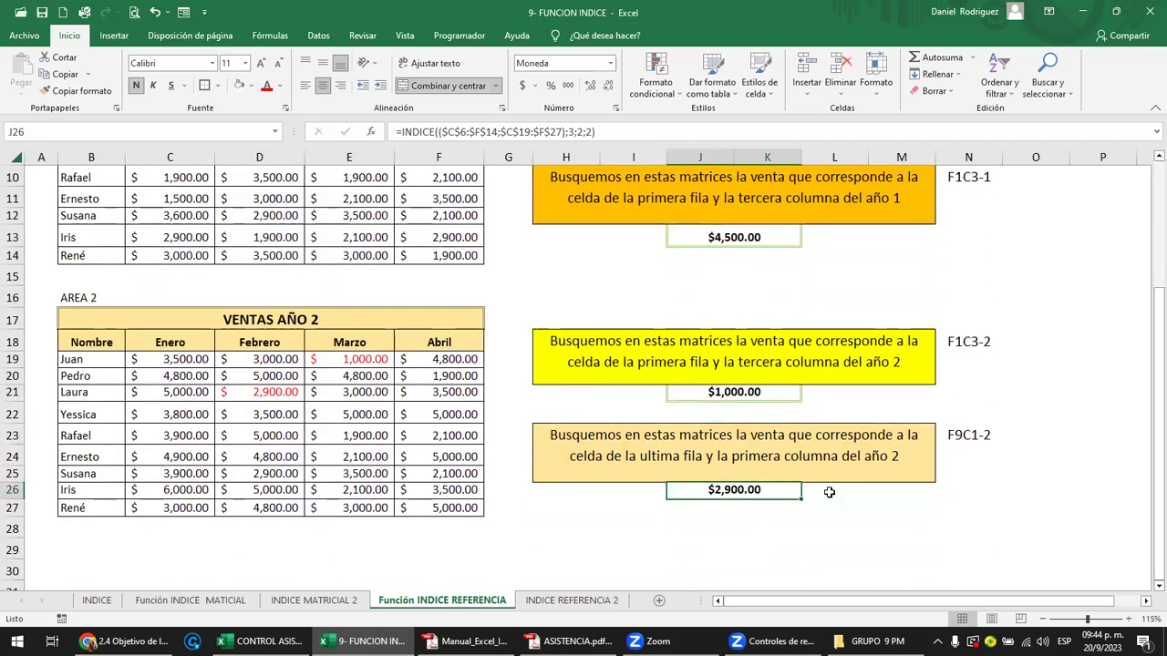
- Change J26's formula to end with 9;1;2) for year 2's last row, first column
click(974, 435)
click(758, 492)
key(F2)
key(BackSpace)
key(BackSpace)
key(BackSpace)
key(BackSpace)
key(BackSpace)
key(BackSpace)
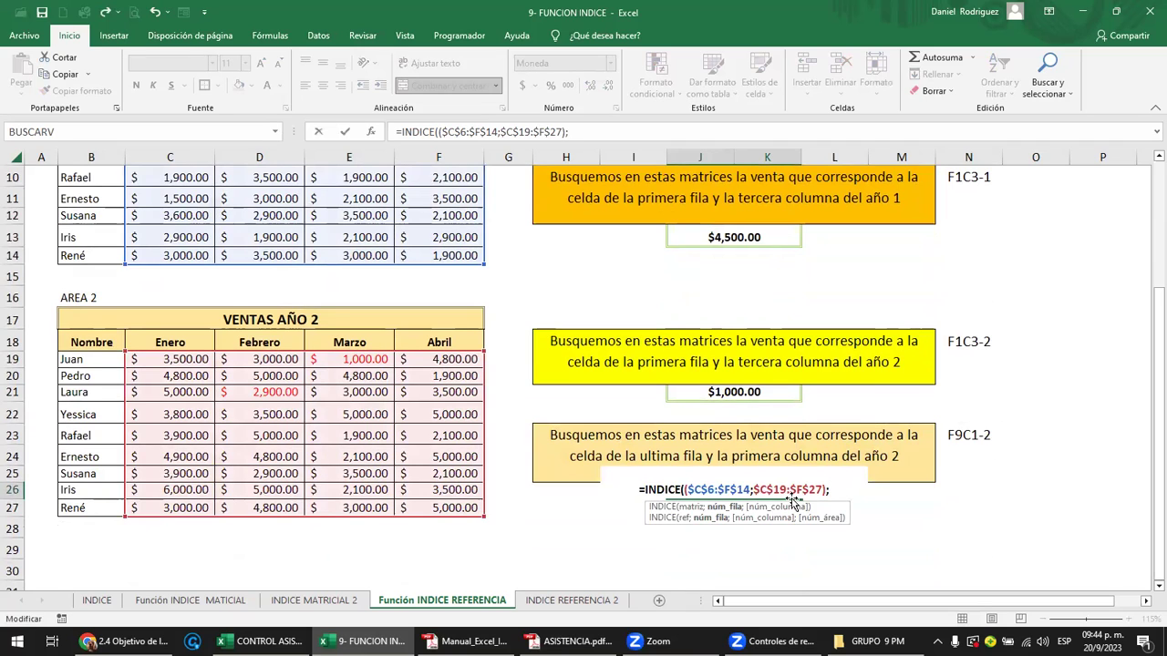
text(9;)
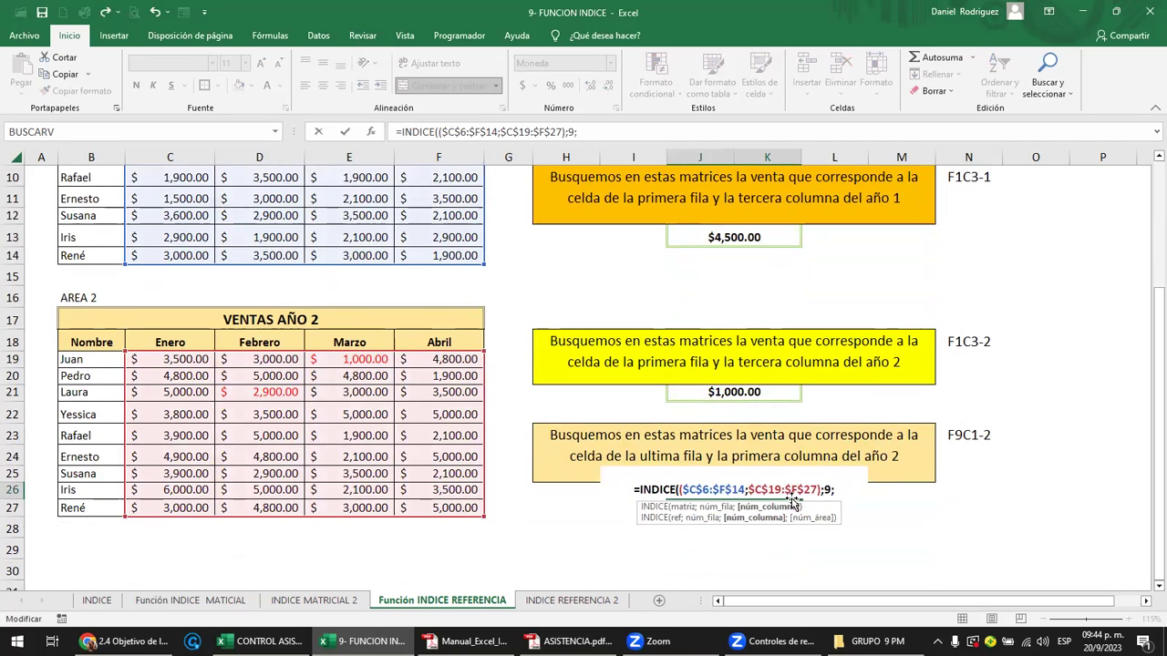
text(1;2))
key(Return)
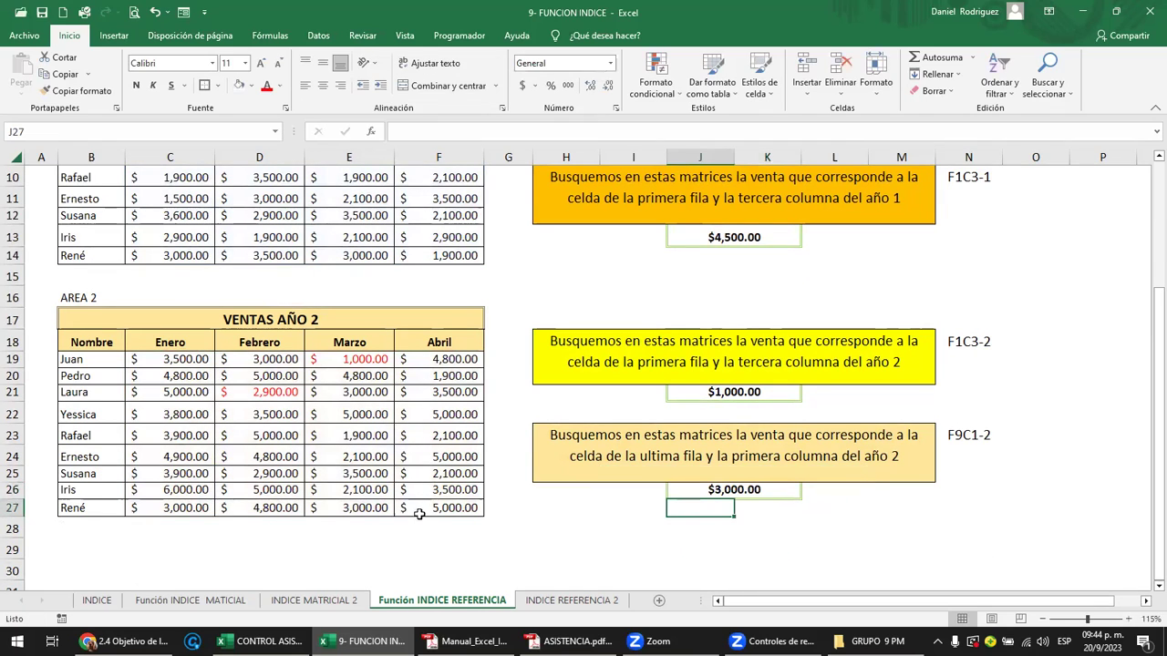
- Enter a red 7,500 in C27 so J26 shows $7,500.00, and save the workbook
click(187, 509)
text(7,500)
key(Return)
click(187, 509)
click(268, 88)
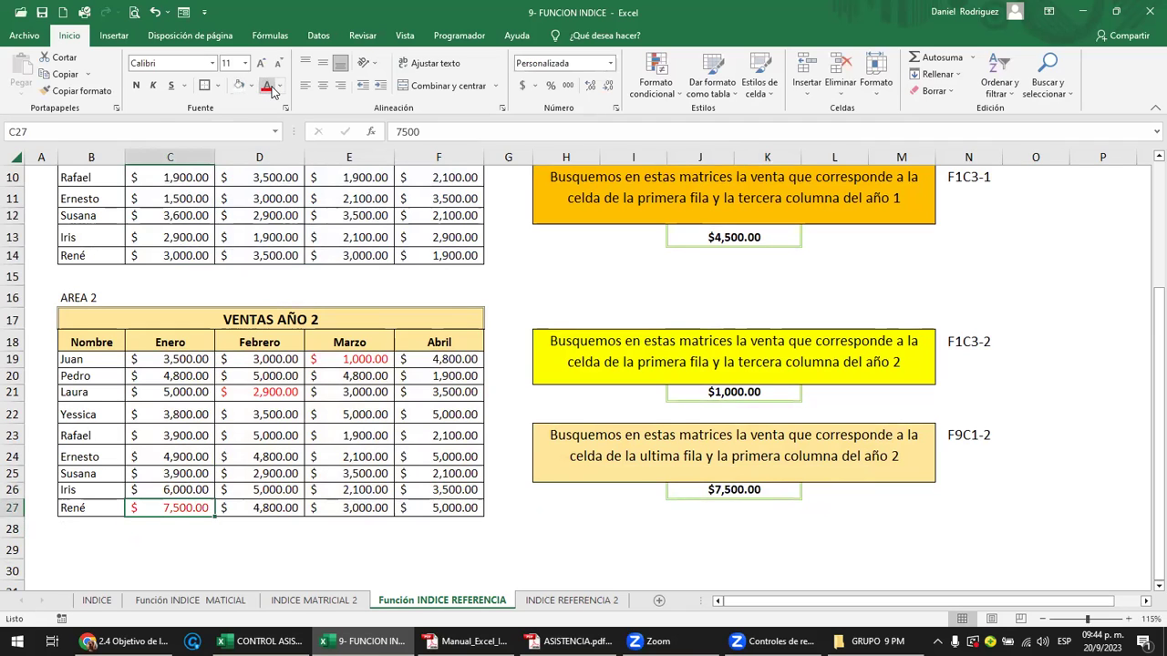
click(41, 13)
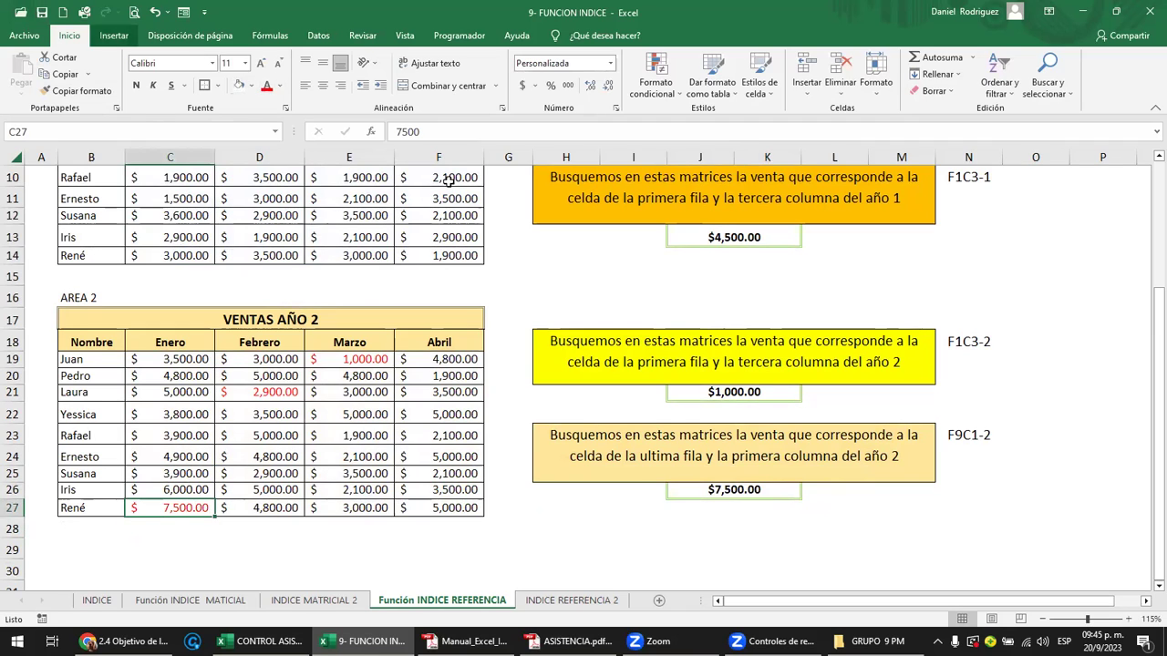
scroll(982, 420, up, 3)
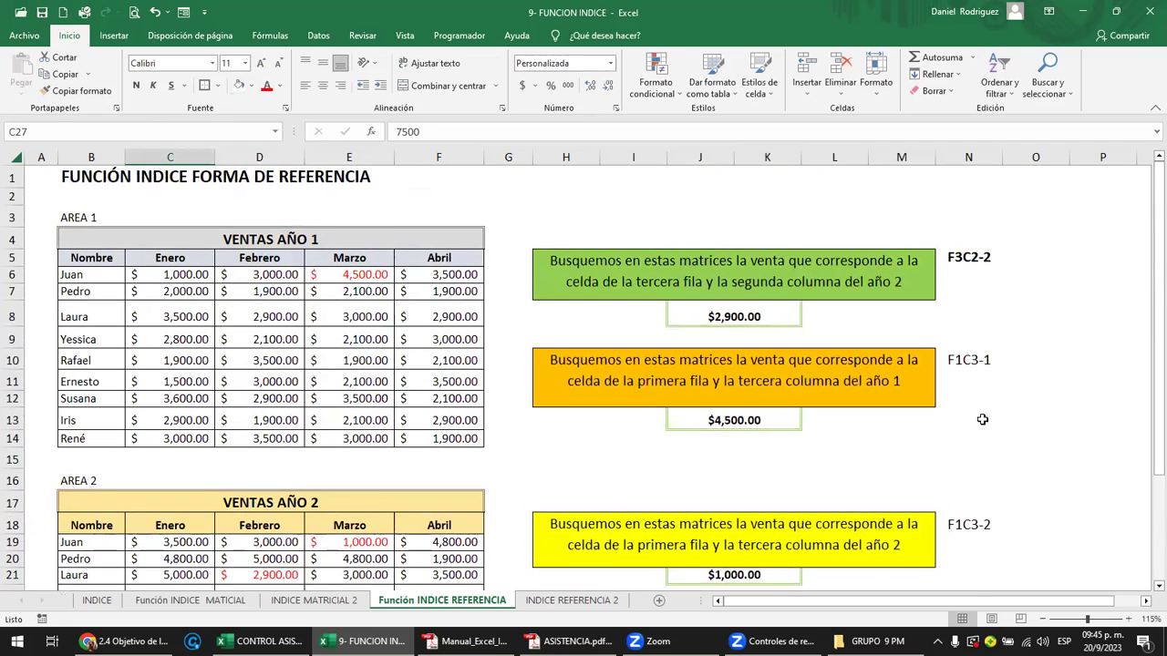
- Widen column N so the F3C2-2 label in N5 fits
click(686, 276)
click(966, 258)
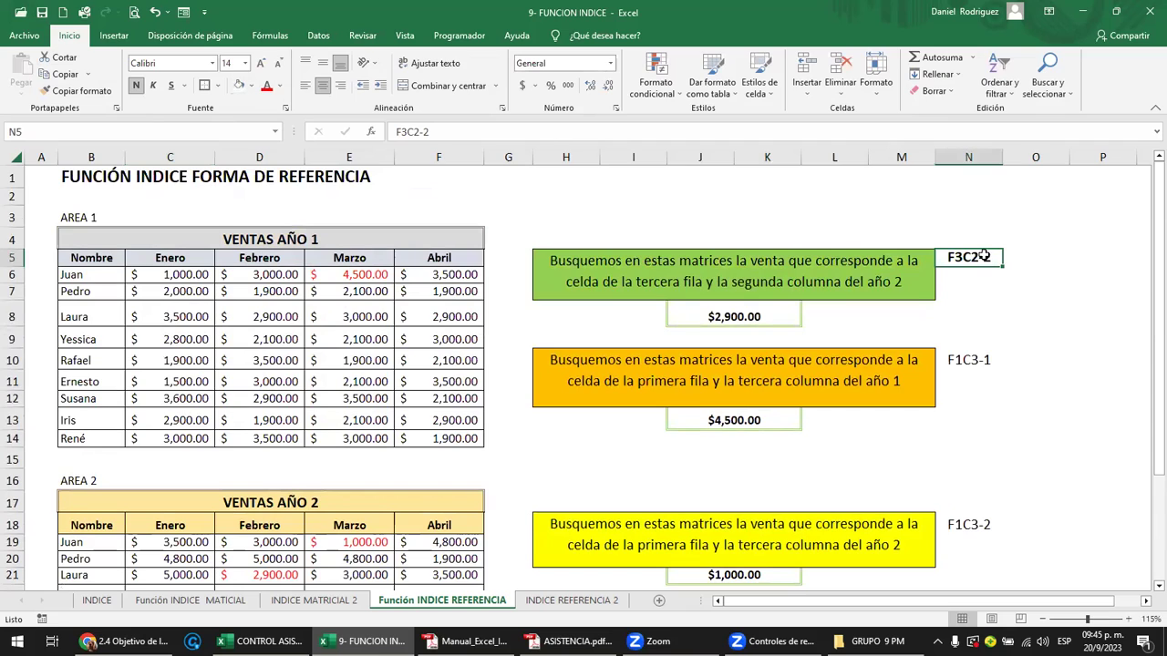
drag(1004, 157, 1010, 158)
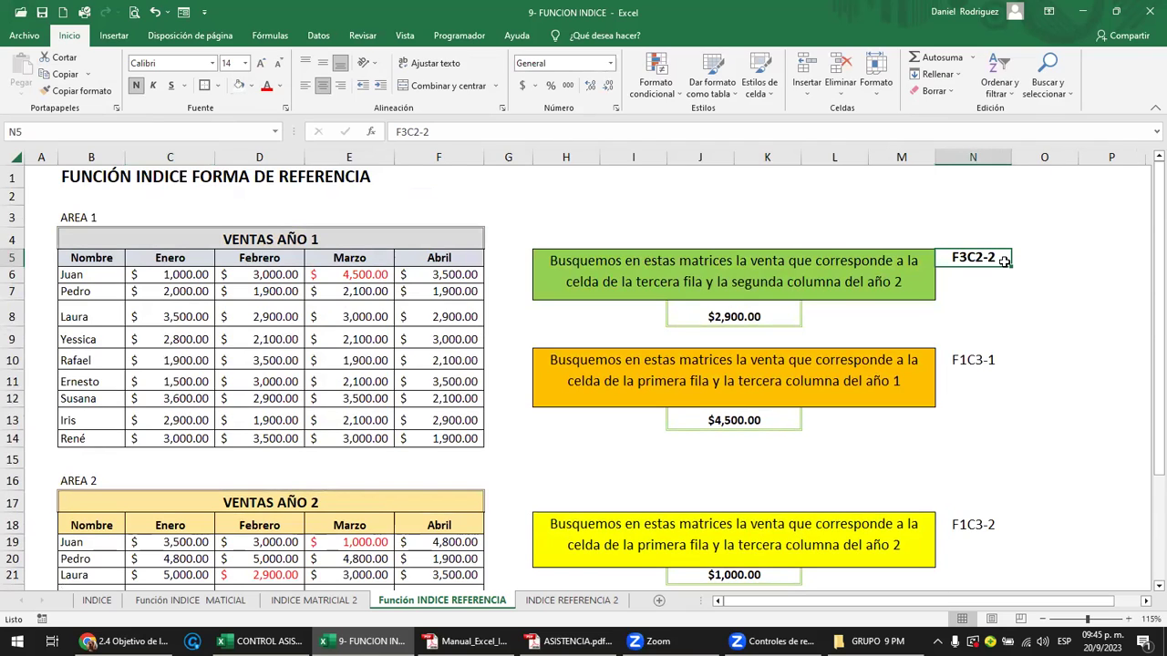
- Recheck J8's =INDICE(($C$6:$F$14;$C$19:$F$27);3;2;2) formula still returns $2,900.00
click(387, 296)
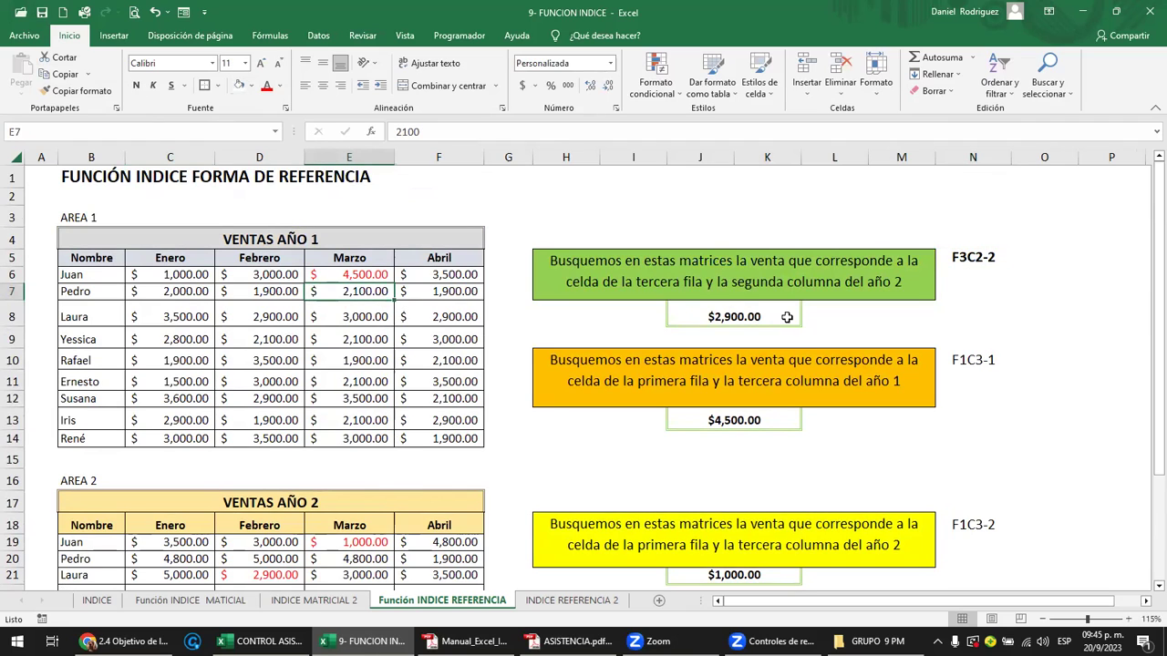
double_click(710, 319)
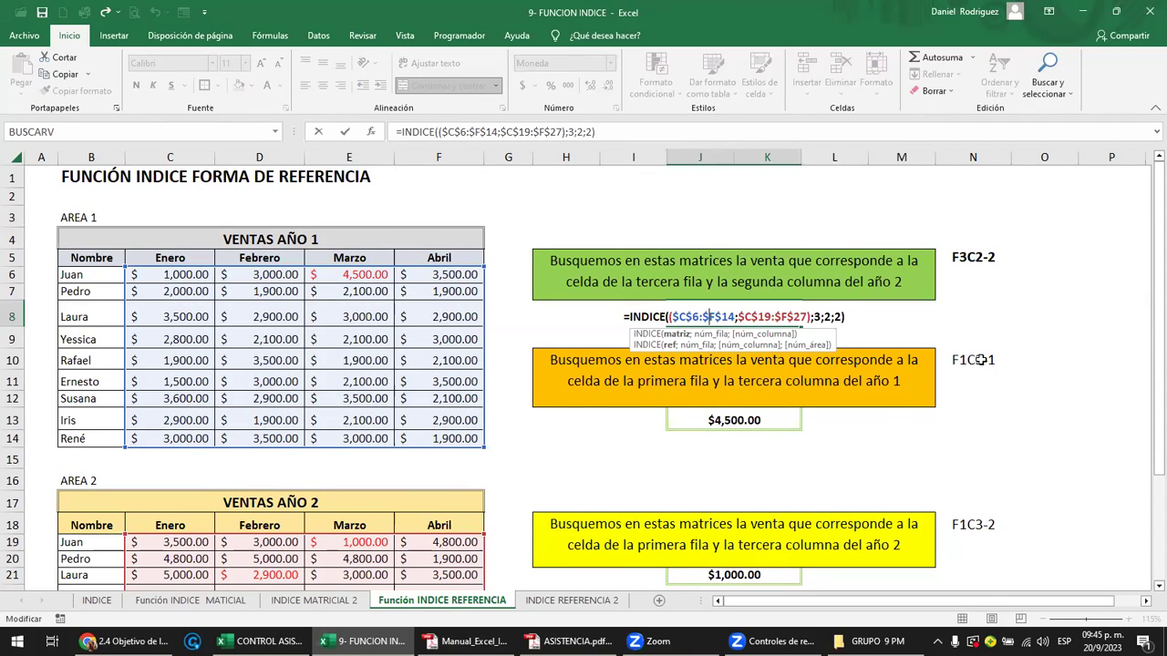
key(ctrl+Return)
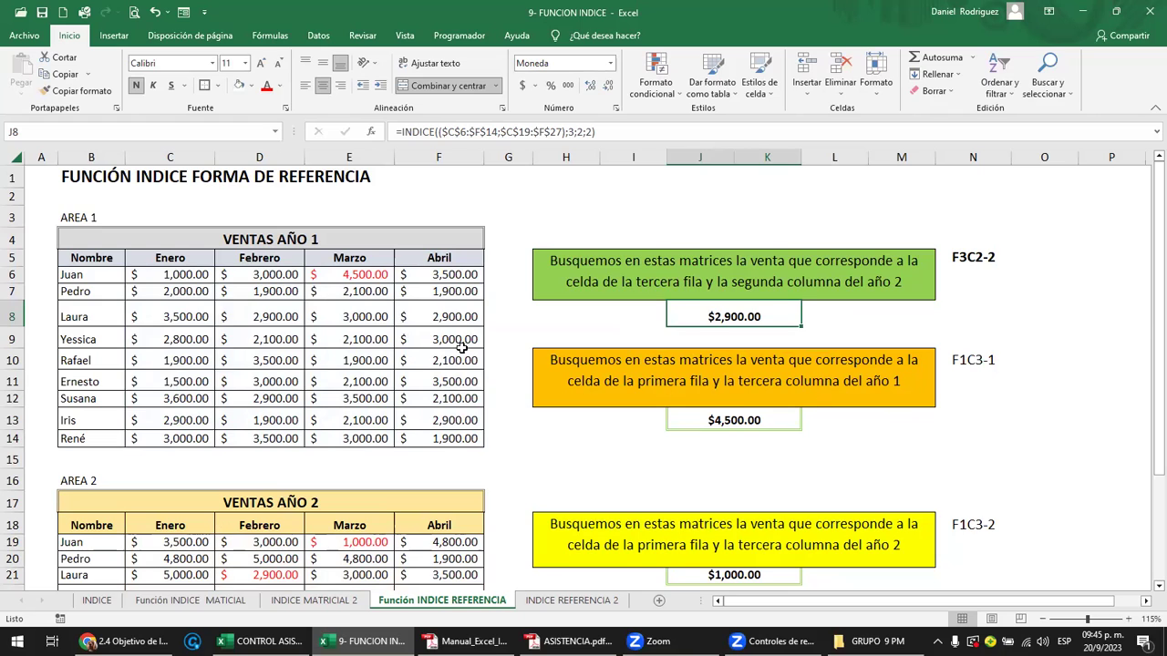
- Name the year-1 sales range C6:F14 AÑO1 and confirm it in the names list
drag(172, 275, 442, 437)
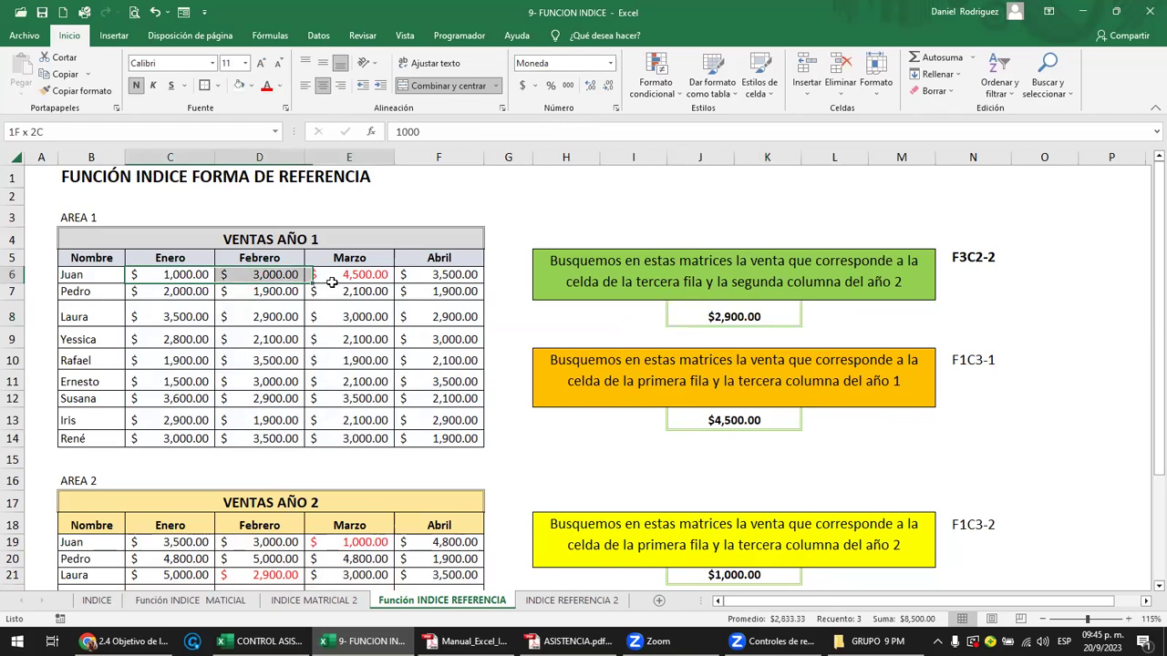
click(102, 134)
text(AREA1)
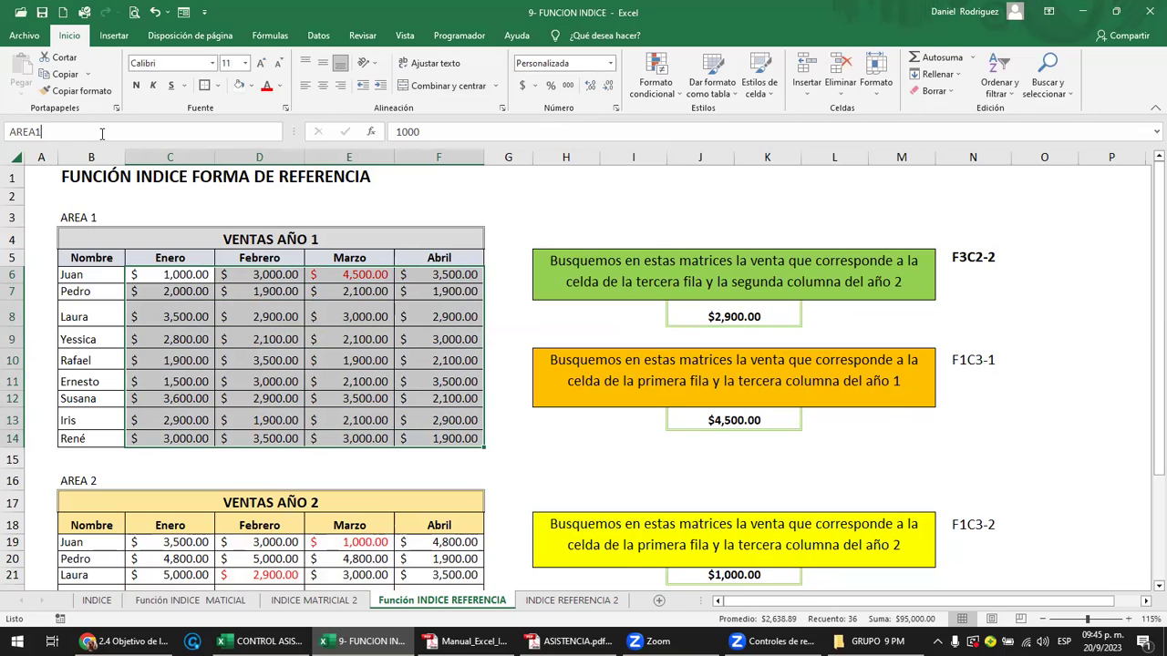
key(BackSpace)
key(BackSpace)
key(BackSpace)
key(BackSpace)
key(BackSpace)
text(AÑO)
key(Return)
click(185, 274)
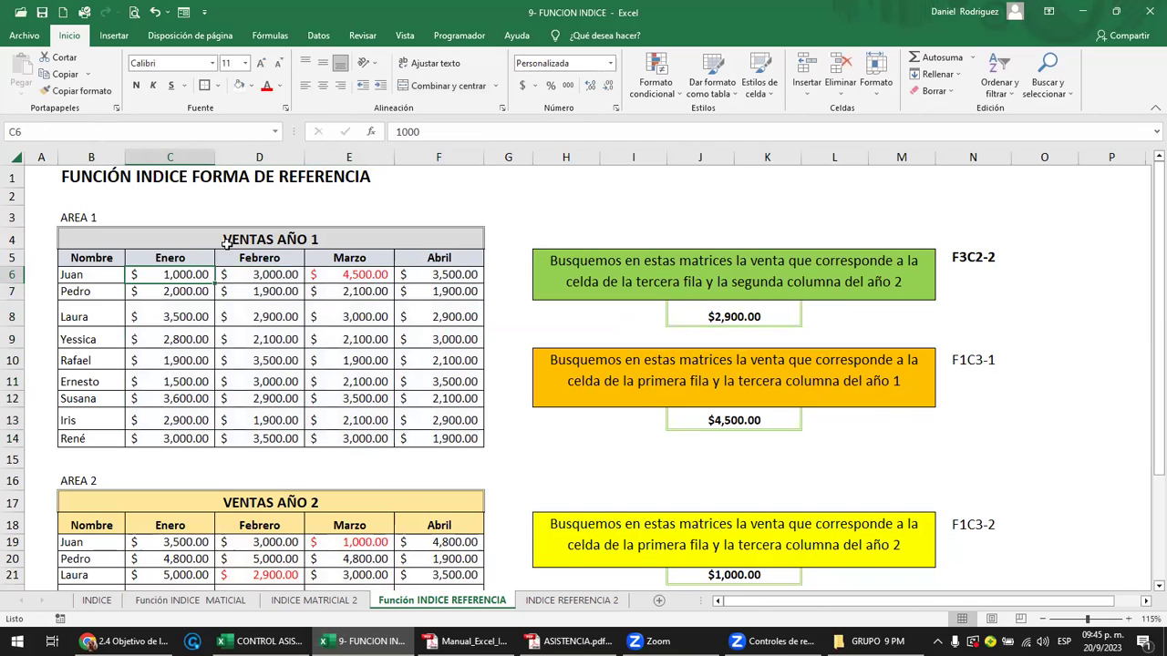
click(276, 135)
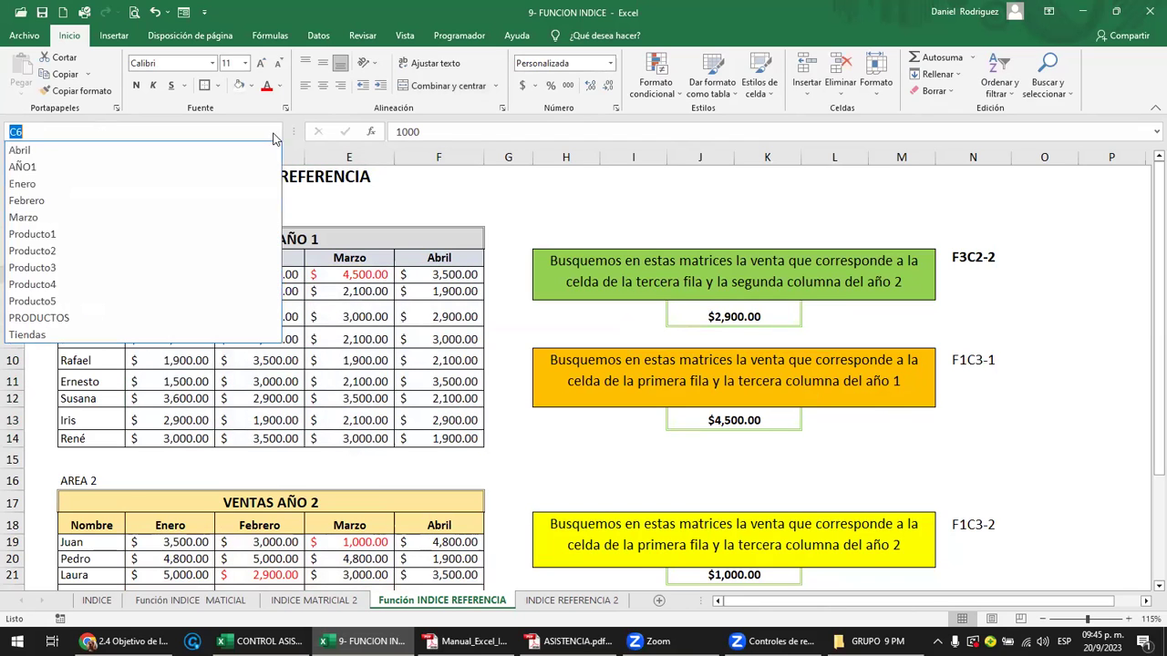
click(30, 167)
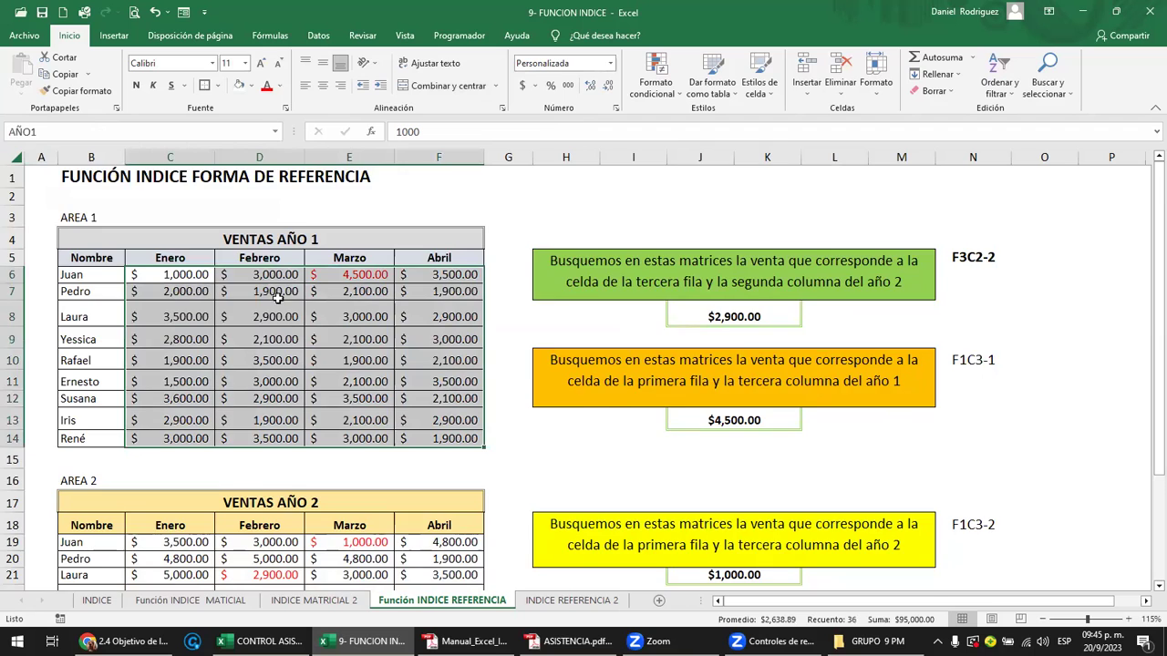
- Name the year-2 sales range C19:F27 AÑO2
scroll(275, 297, down, 3)
drag(171, 358, 453, 508)
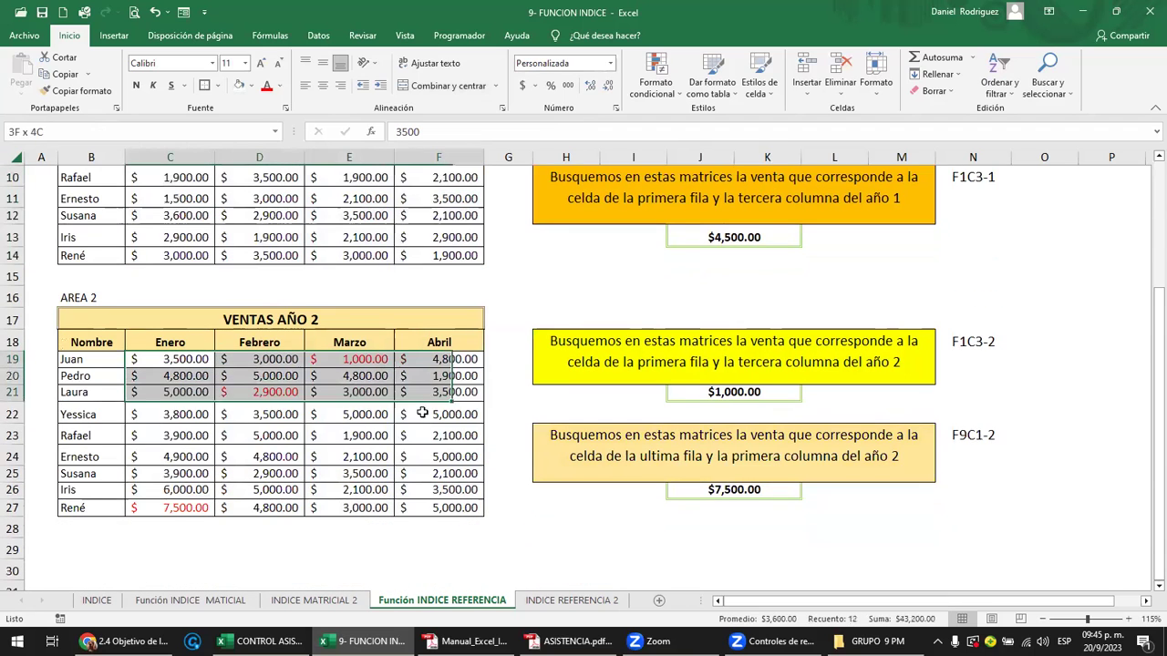
click(82, 131)
text(AÑO2)
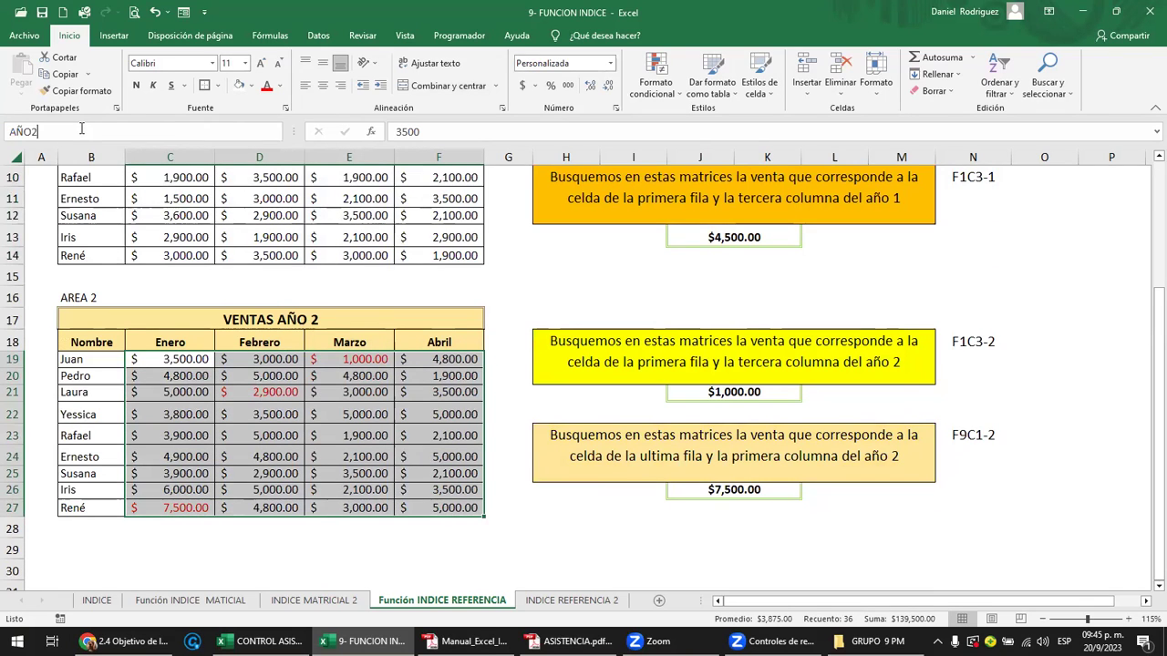
key(Return)
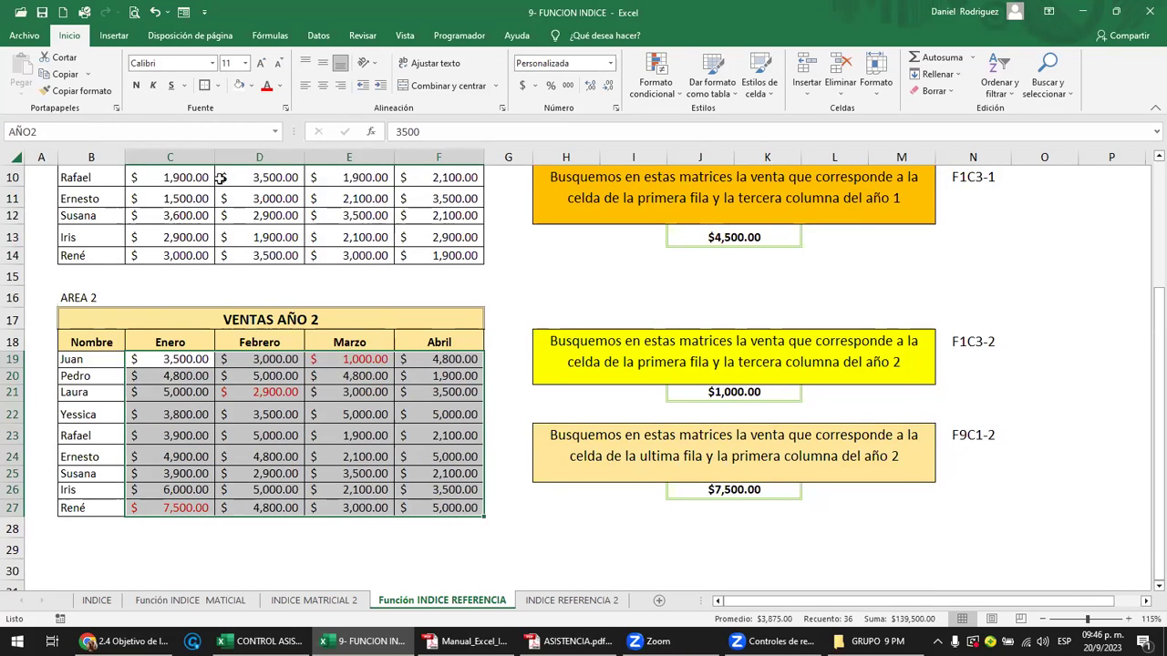
- Jump to the AÑO1 and AÑO2 ranges, then inspect J8's INDICE formula behind $2,900.00
click(520, 290)
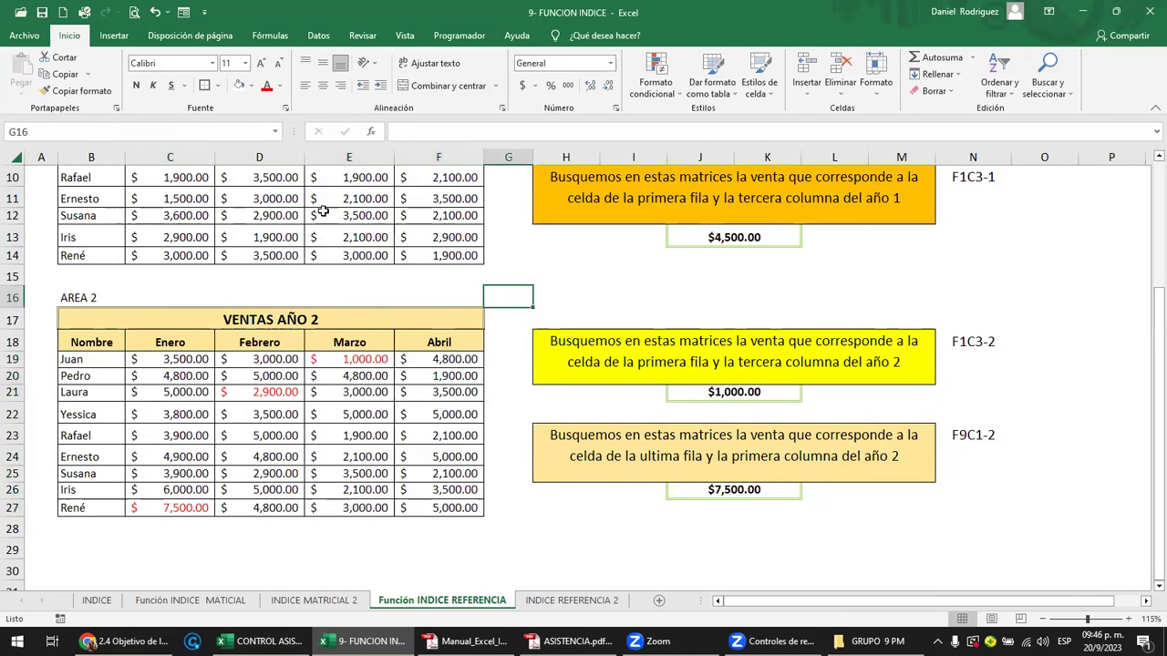
click(274, 132)
click(69, 168)
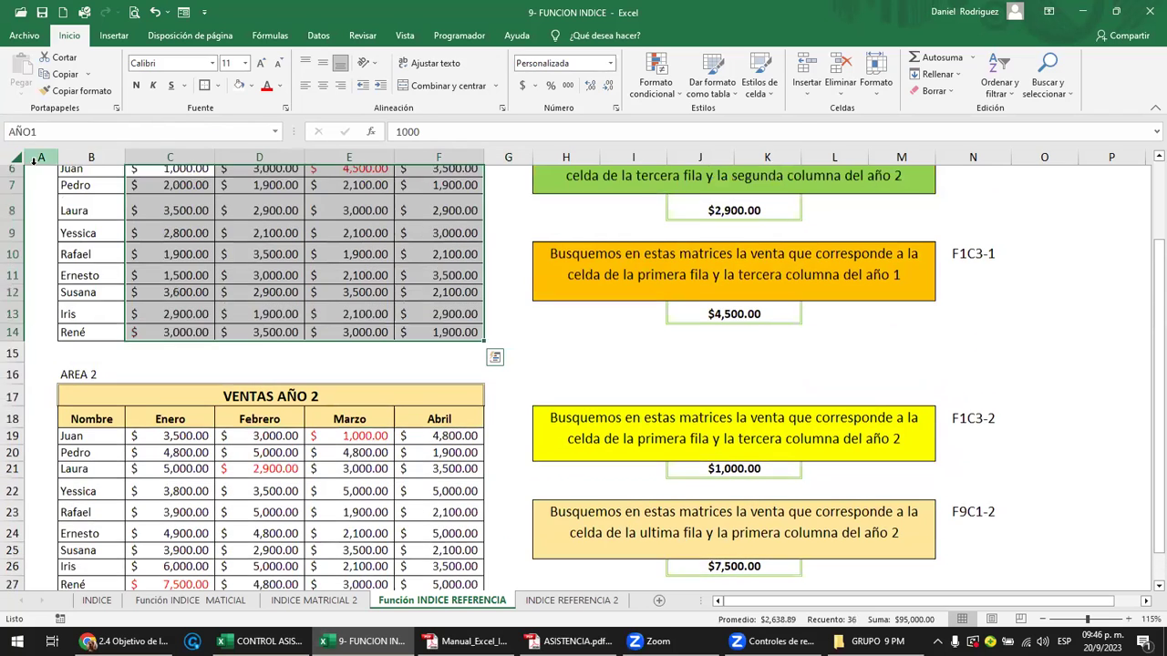
scroll(175, 189, up, 2)
click(175, 182)
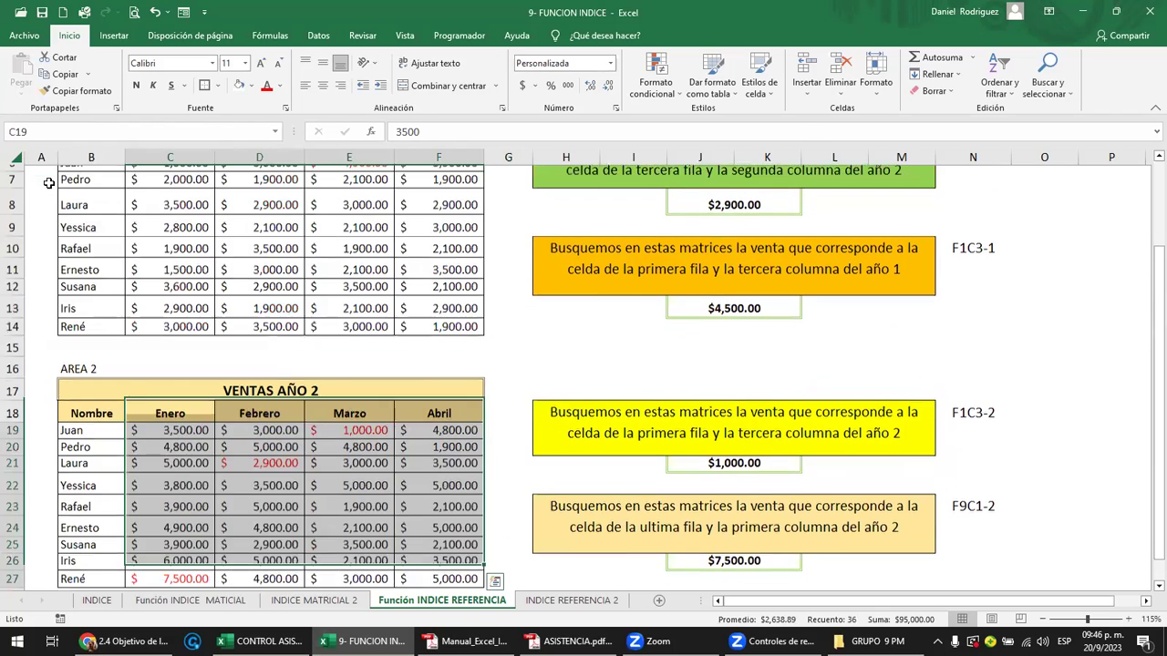
click(628, 324)
scroll(628, 323, up, 2)
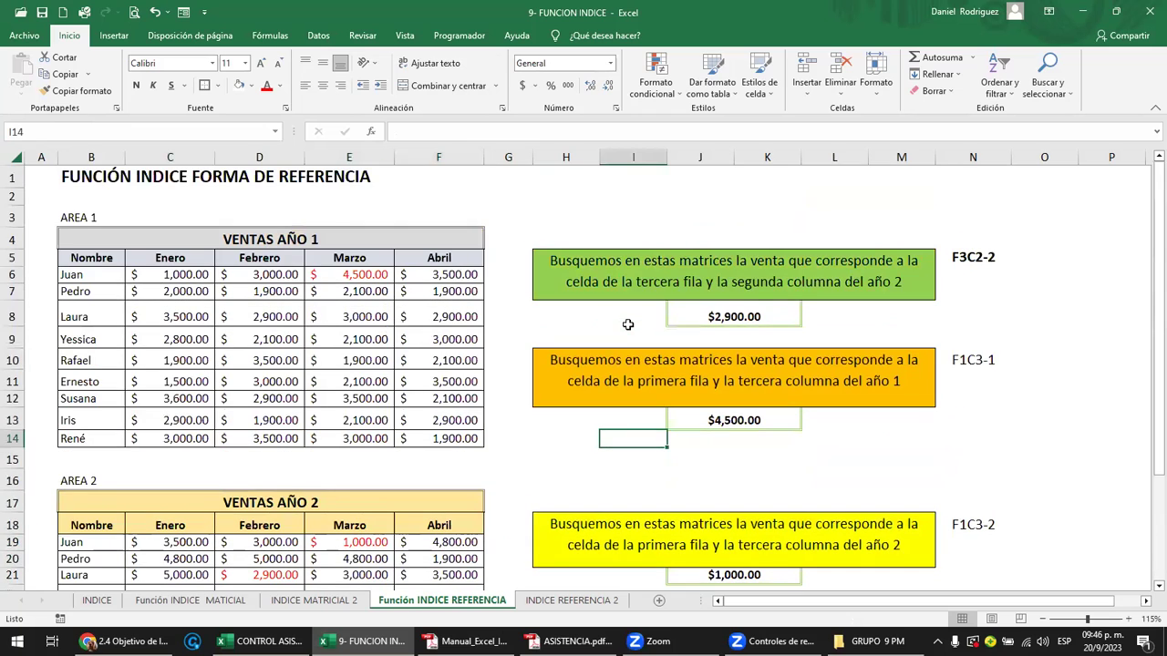
click(754, 317)
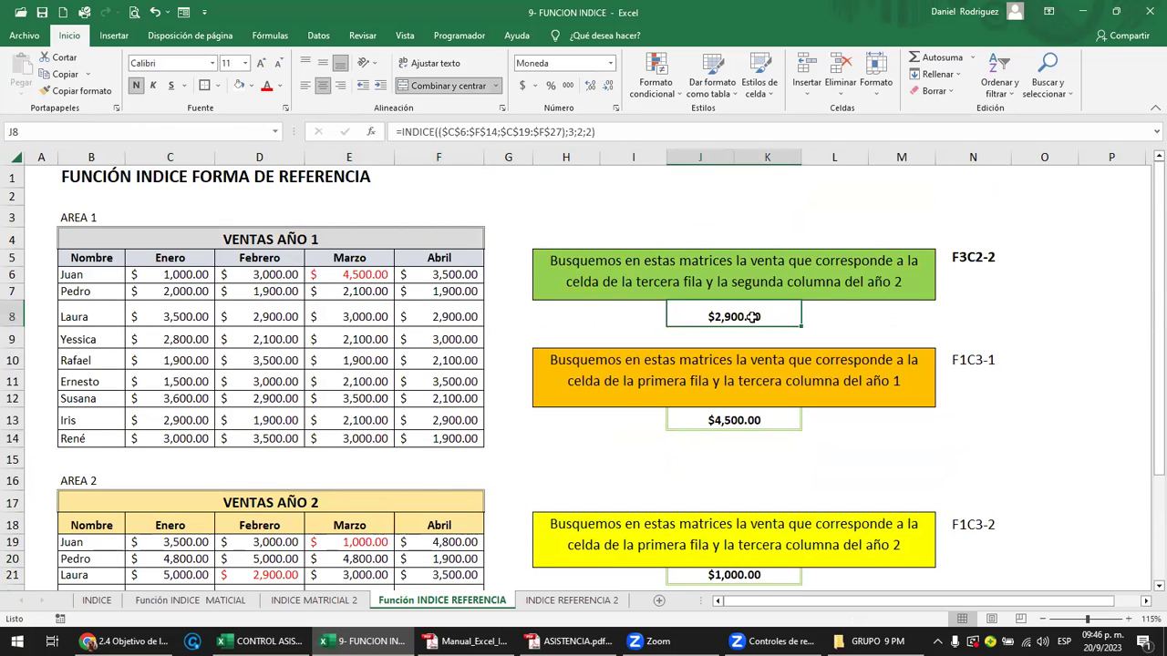
- Enter =INDICE((AÑO1;AÑO2);3;2;2) in J4, returning 2900 from the year-2 range
click(718, 236)
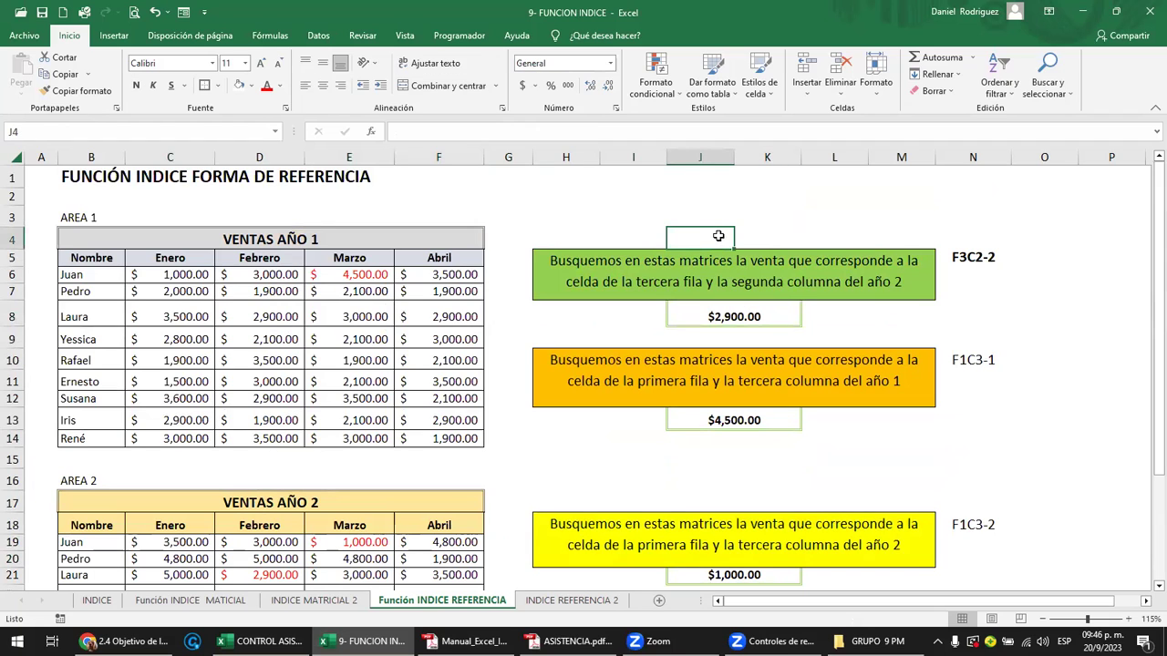
text(=)
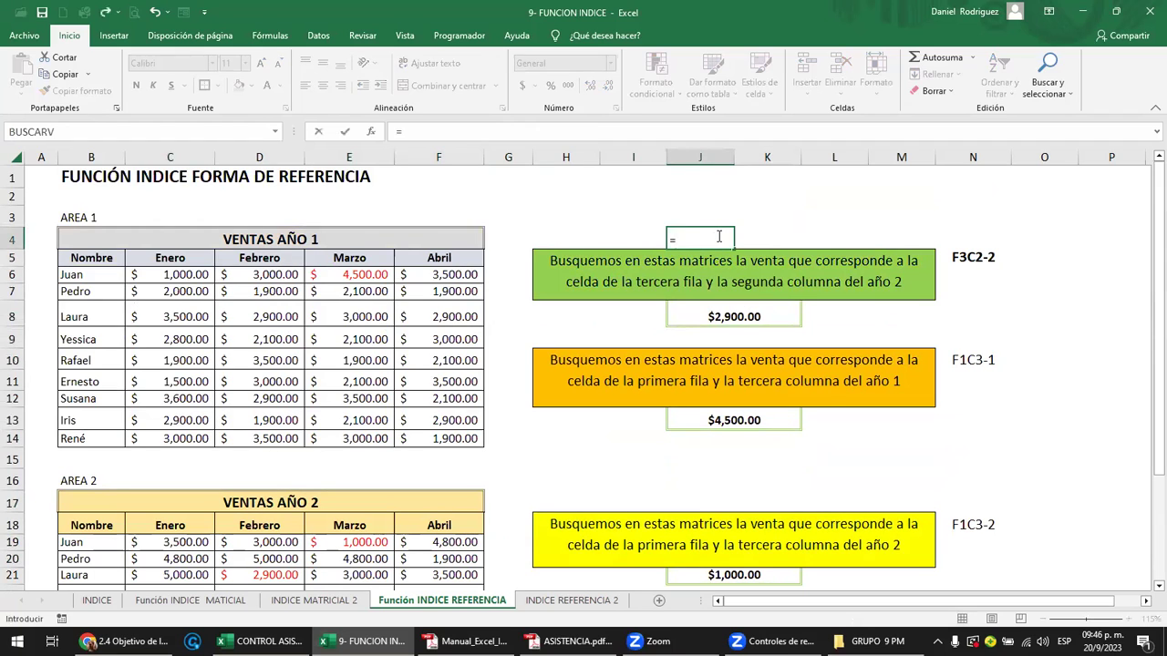
text(INDICE)
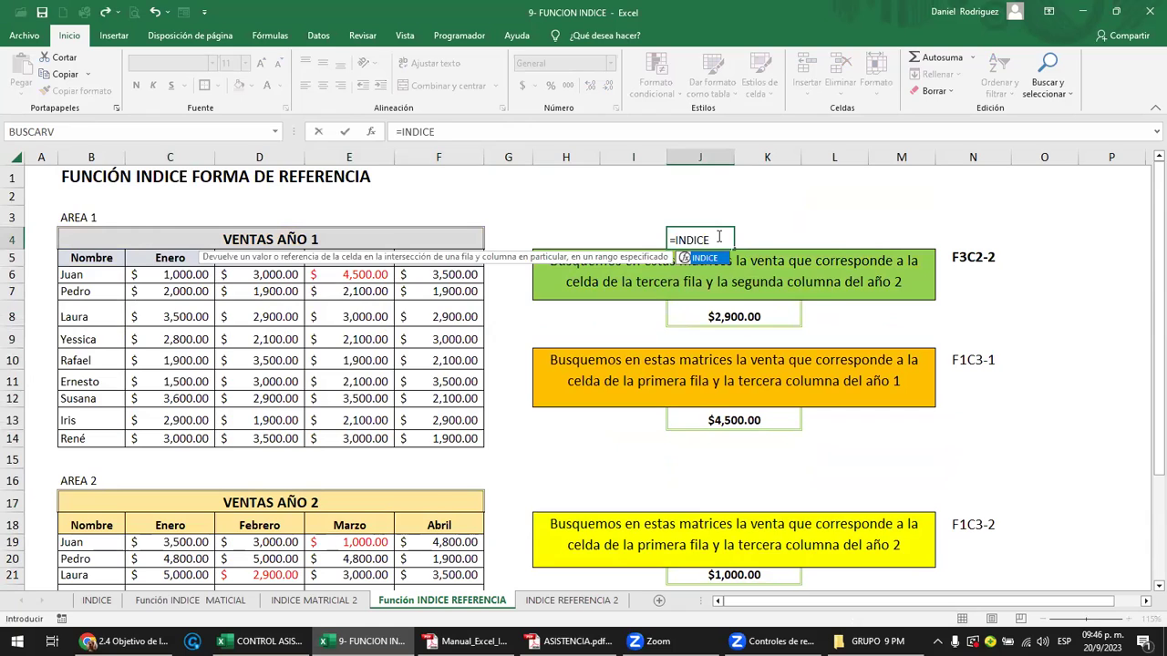
text((()
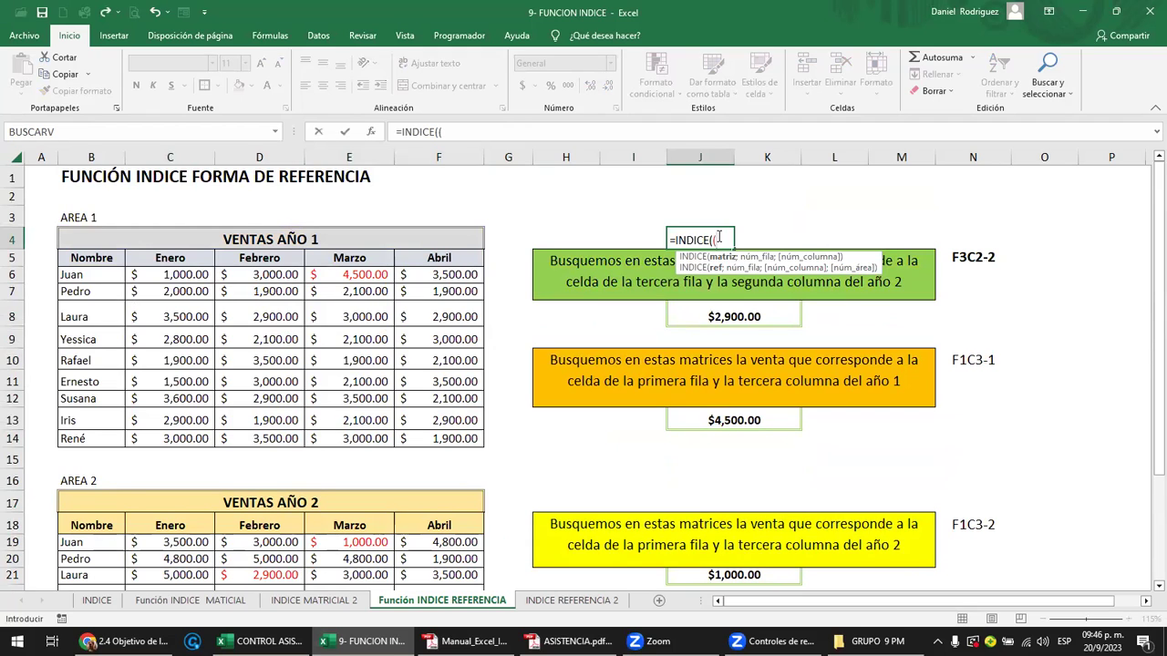
text(A)
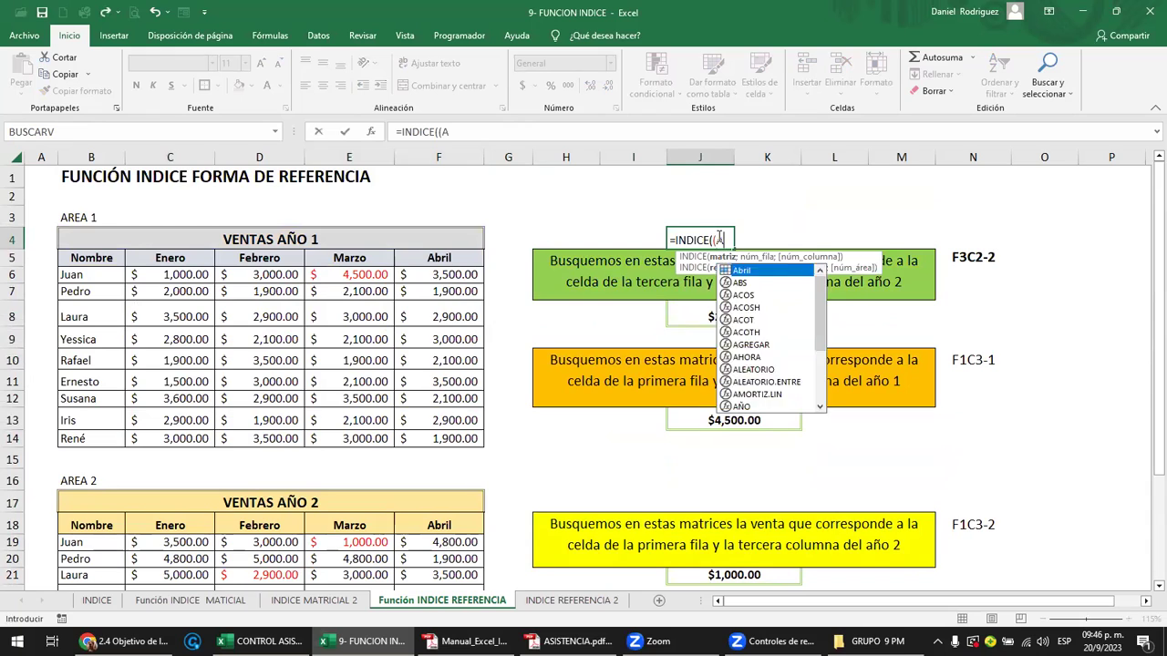
text(ÑO)
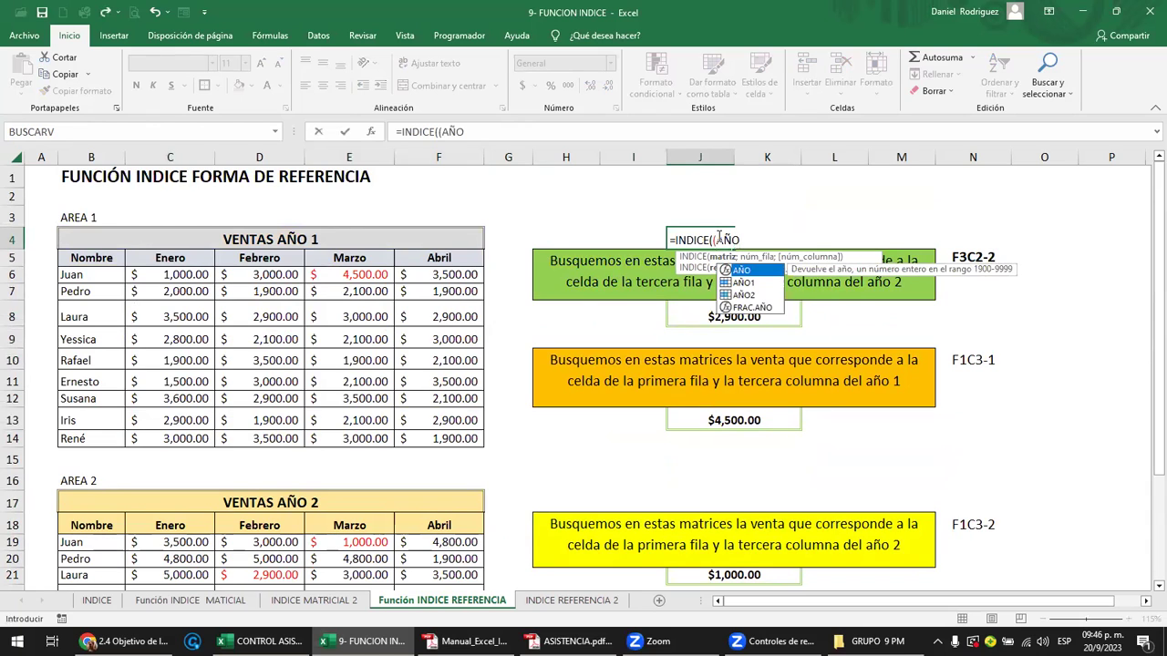
text(1;)
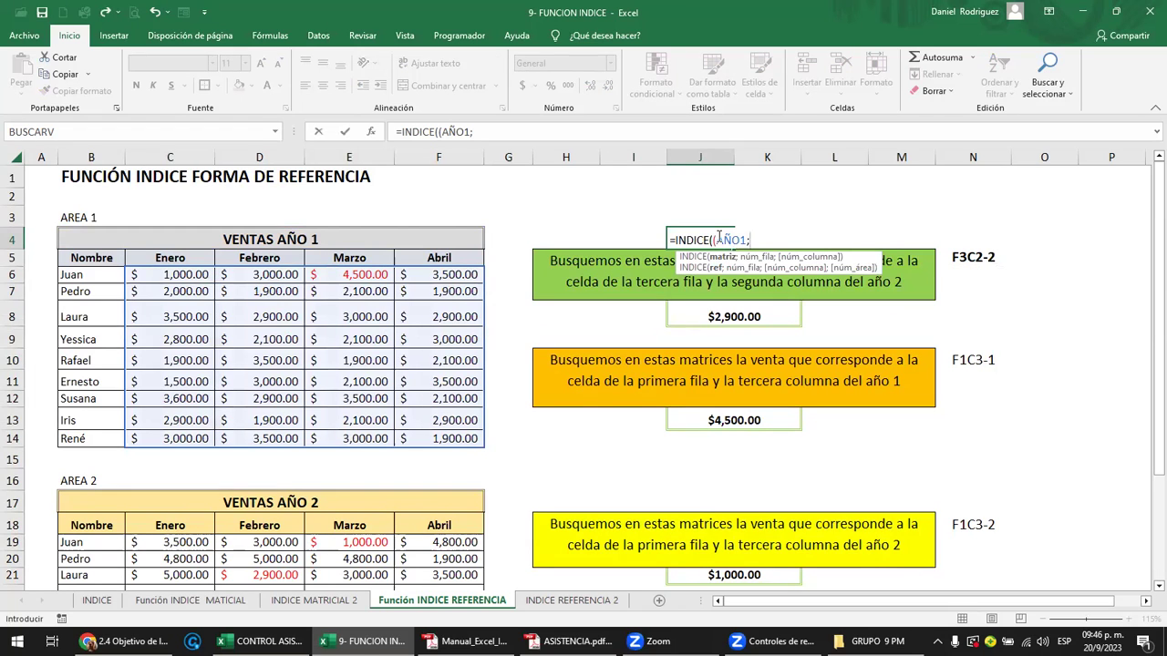
text(AÑO)
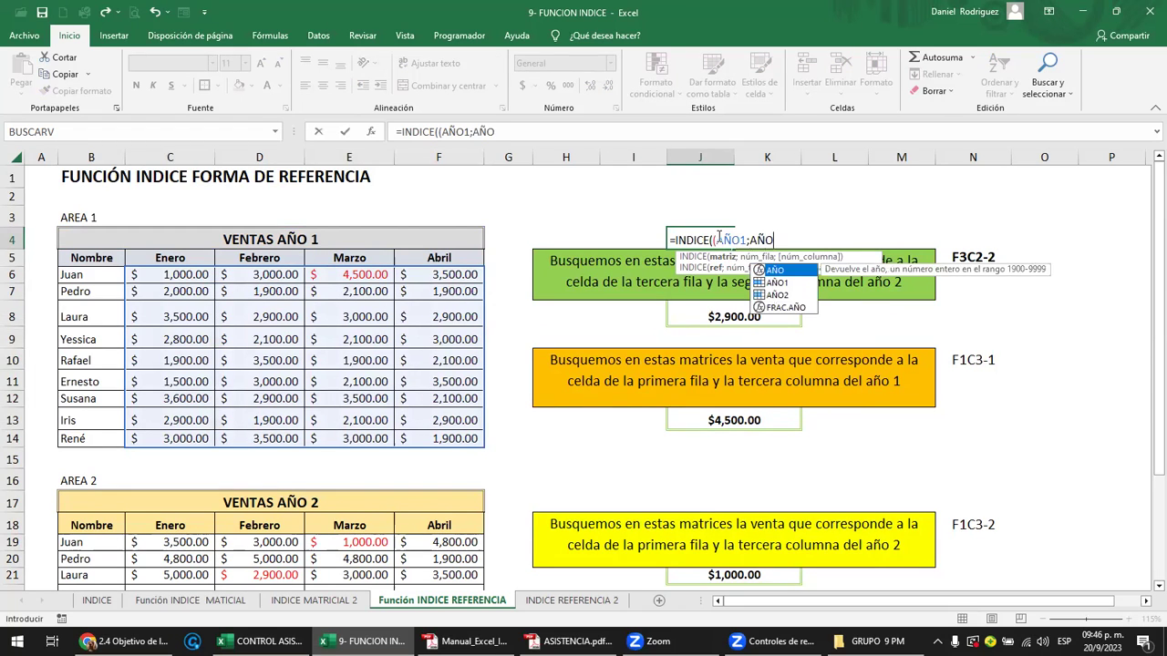
key(Down)
key(Down)
key(Tab)
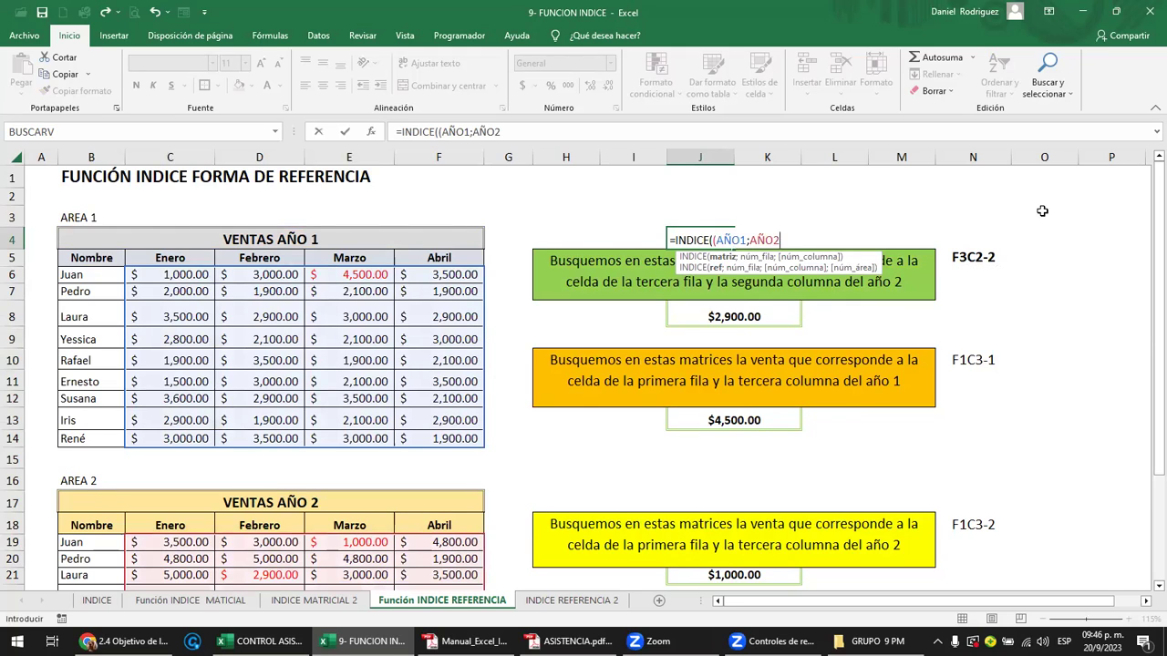
text(;)
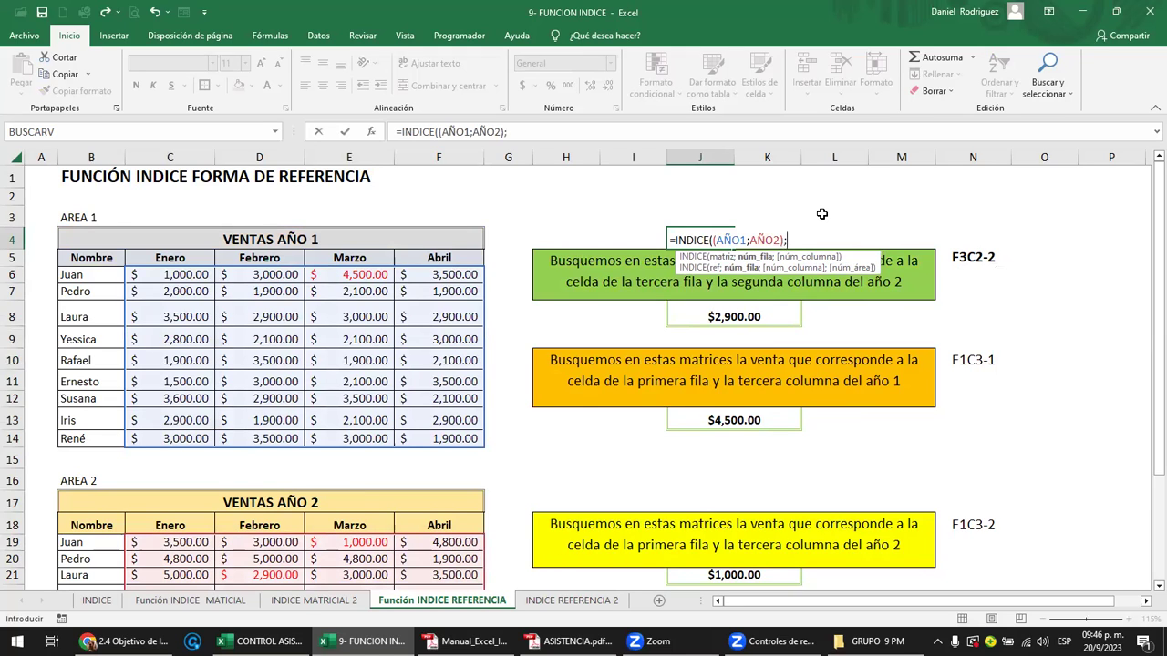
text(3;)
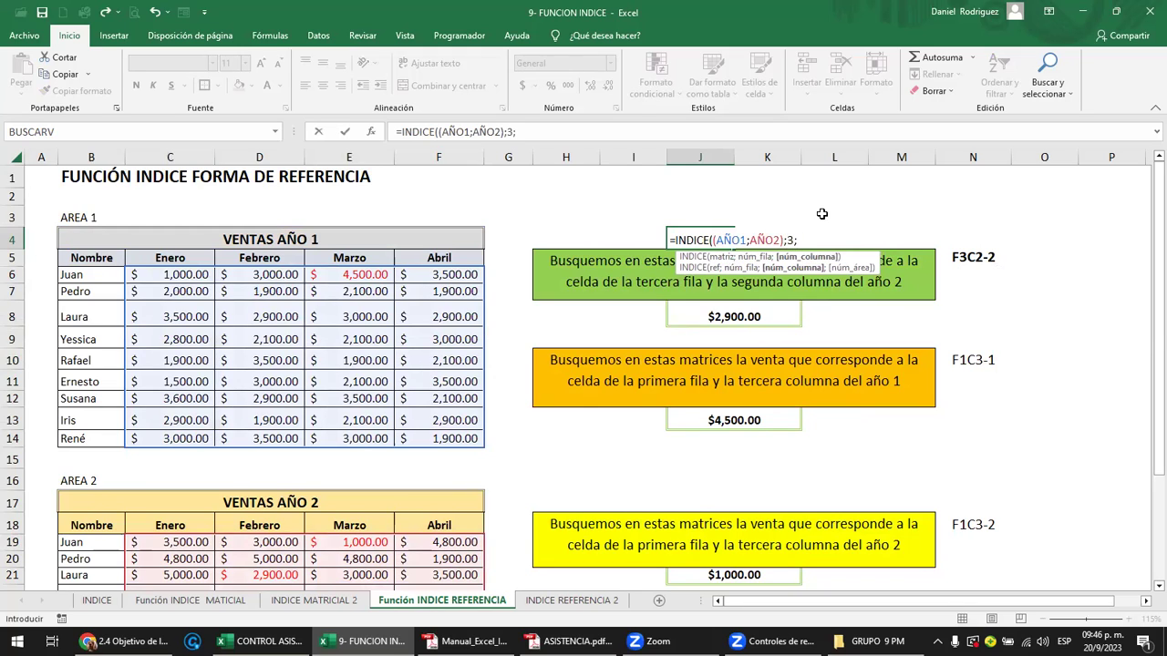
text(2;)
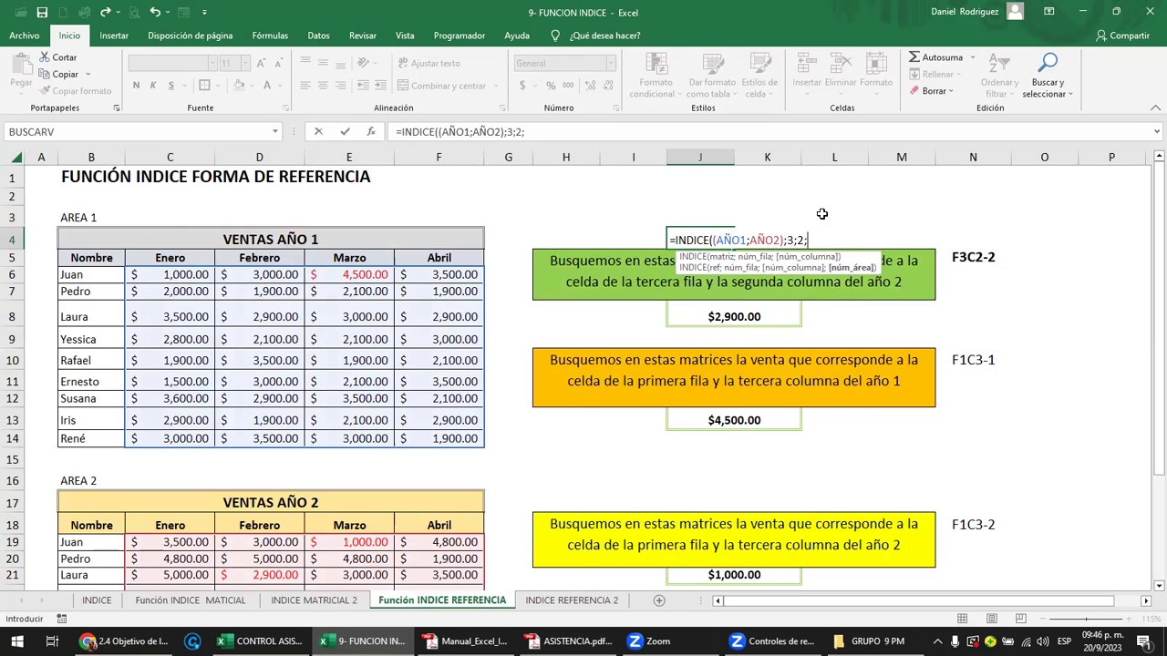
text(2)
text())
key(Return)
key(Up)
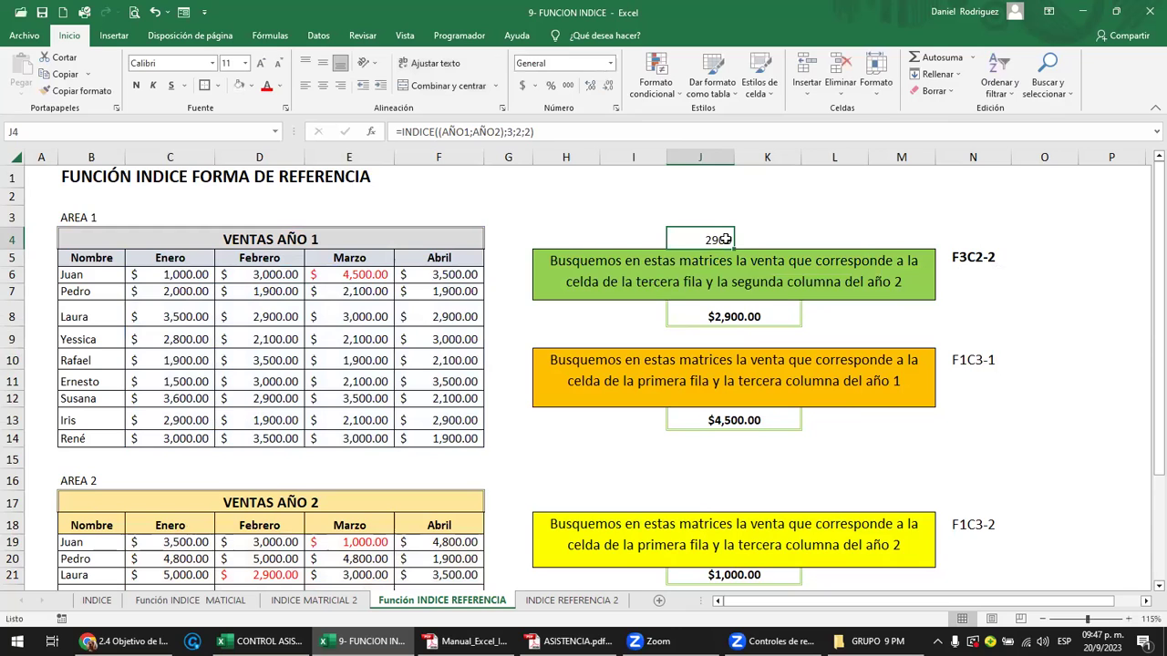
- Format J4 as Moneda to show $2,900.00 and compare its formula with J8's
click(610, 65)
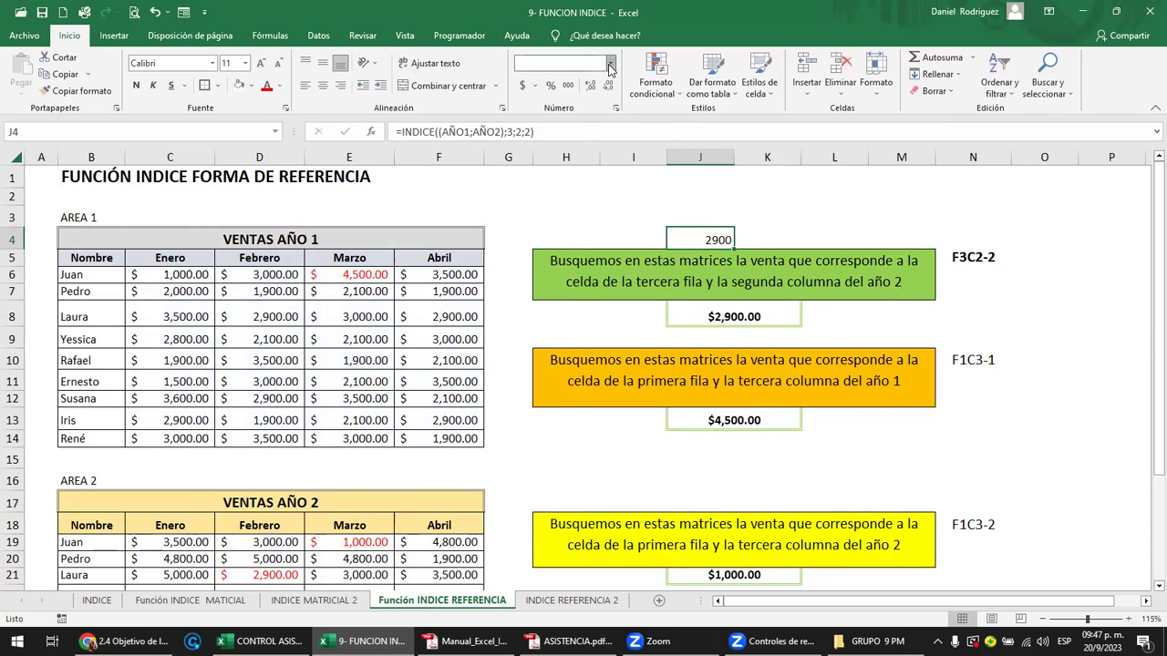
click(574, 151)
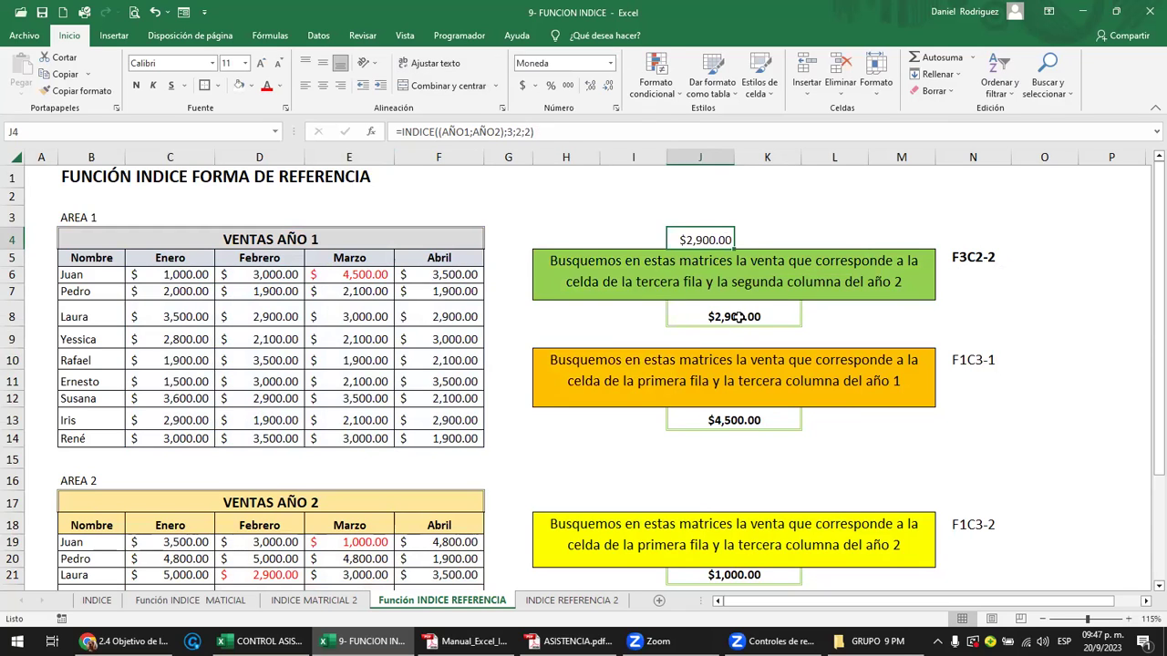
double_click(738, 316)
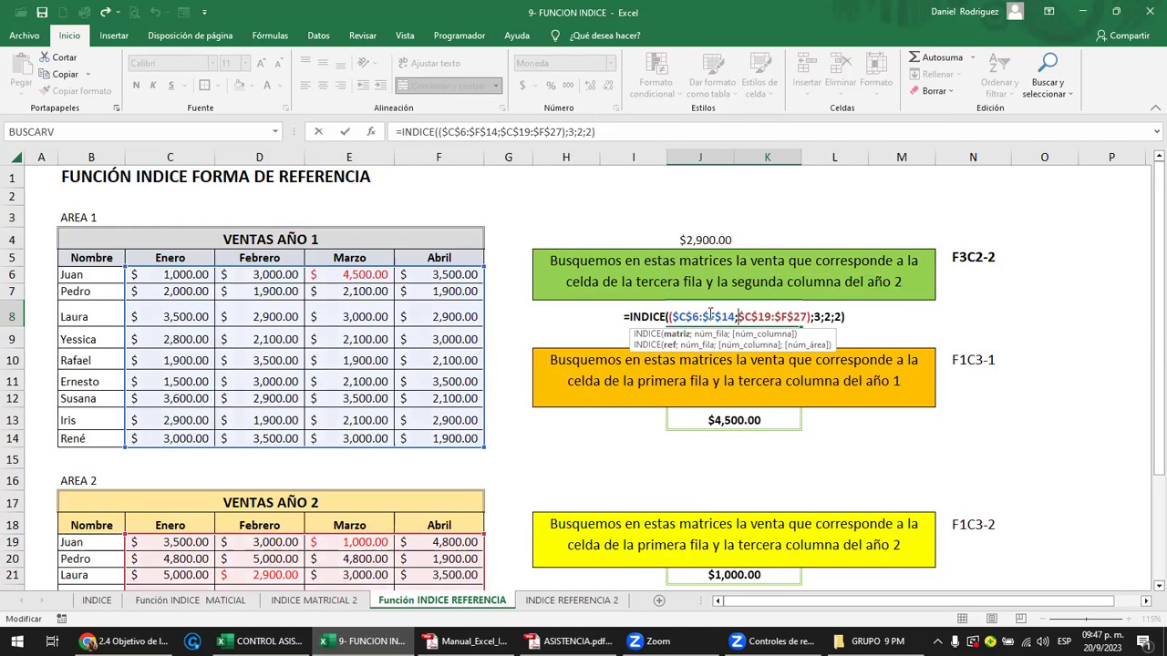
key(Escape)
double_click(704, 240)
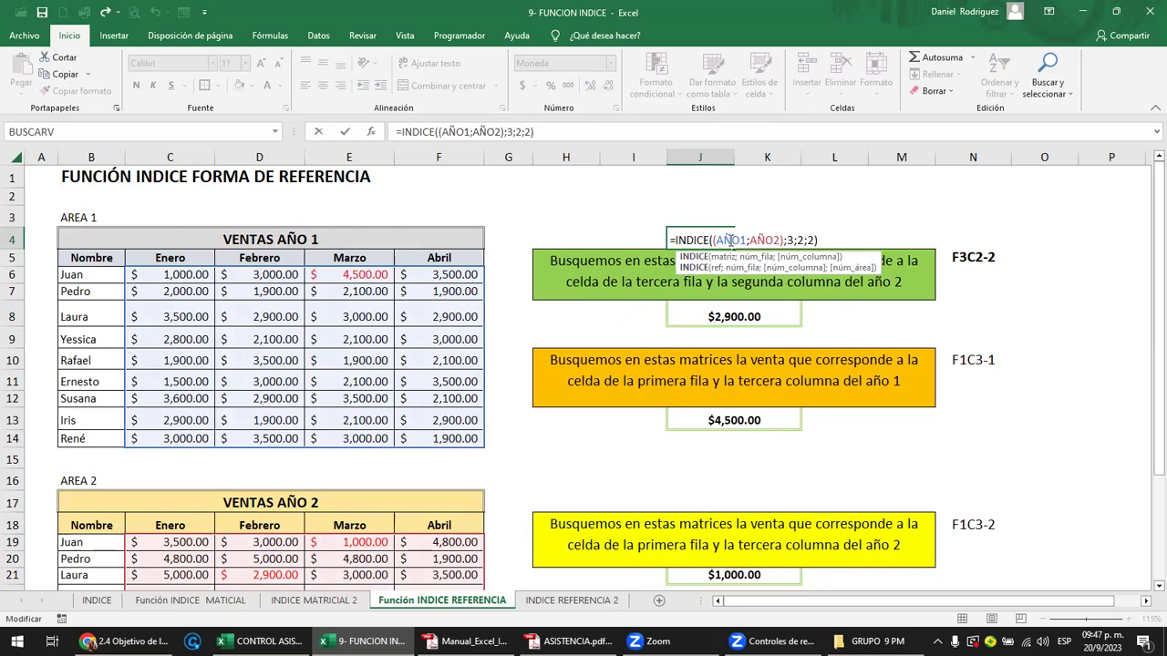
key(Return)
- Walk through J4's formula, highlighting its AÑO1;AÑO2 range references
click(758, 318)
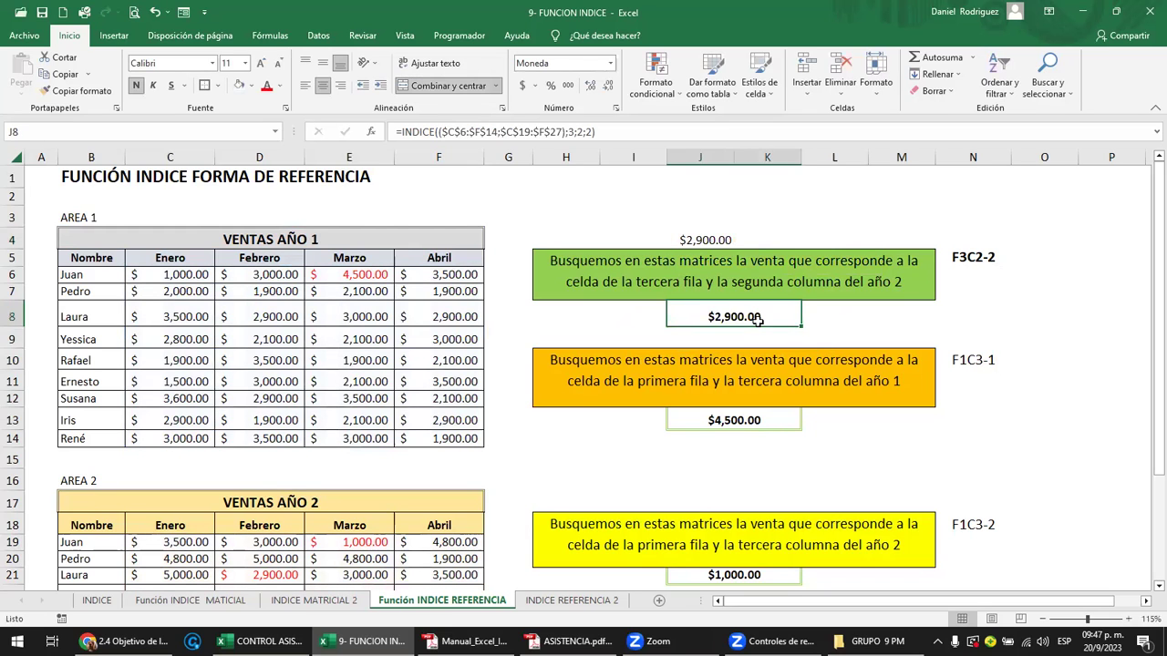
double_click(702, 240)
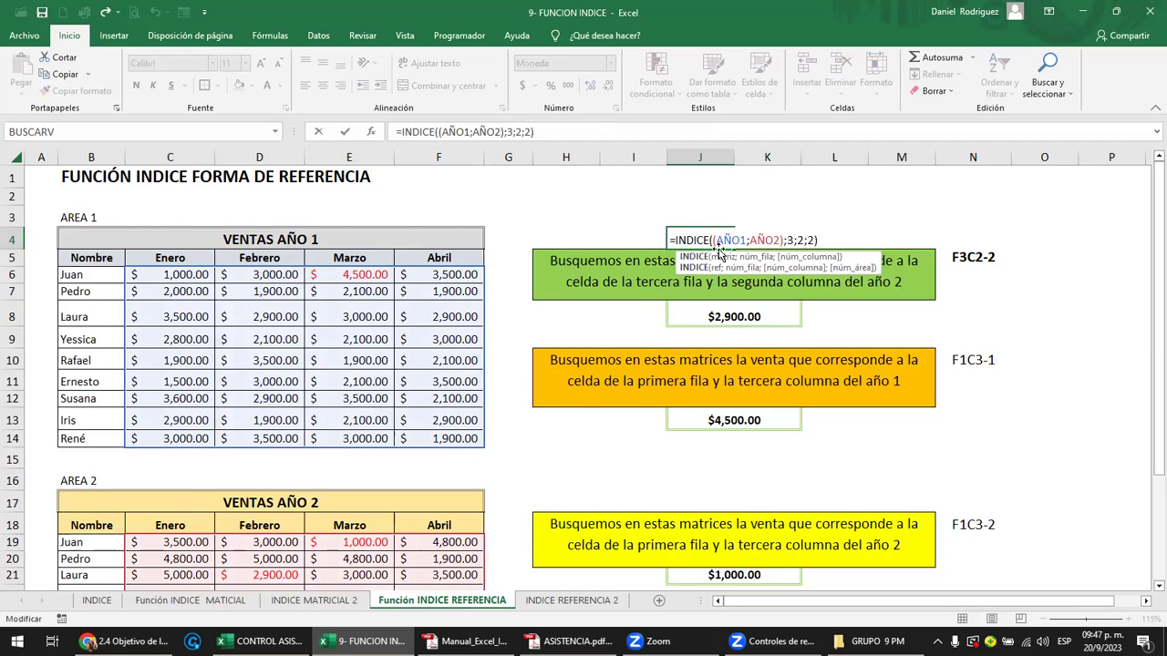
key(shift+Home)
drag(716, 239, 783, 240)
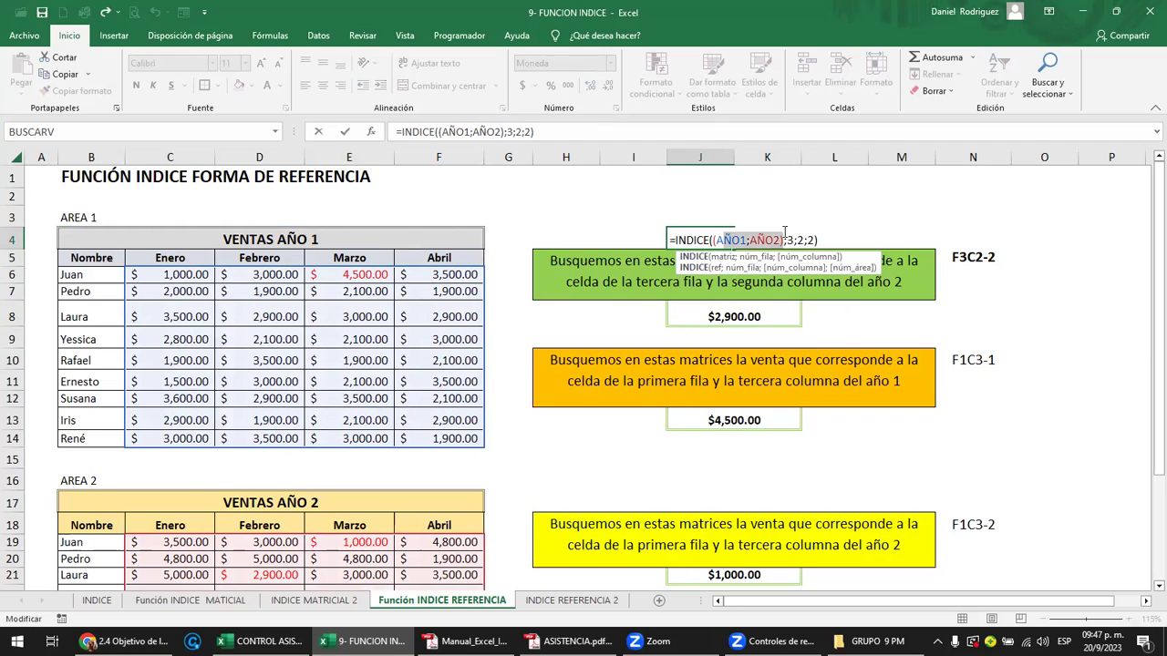
click(974, 259)
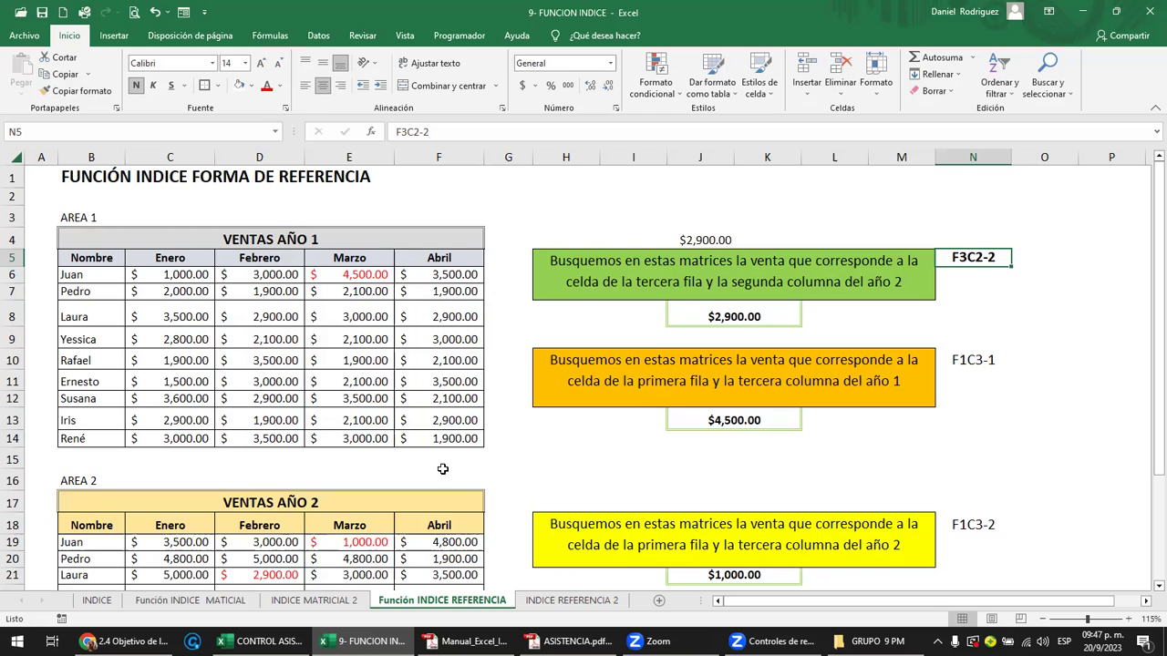
- Switch to the INDICE REFERENCIA 2 sheet and review its Tienda sales tables
click(558, 601)
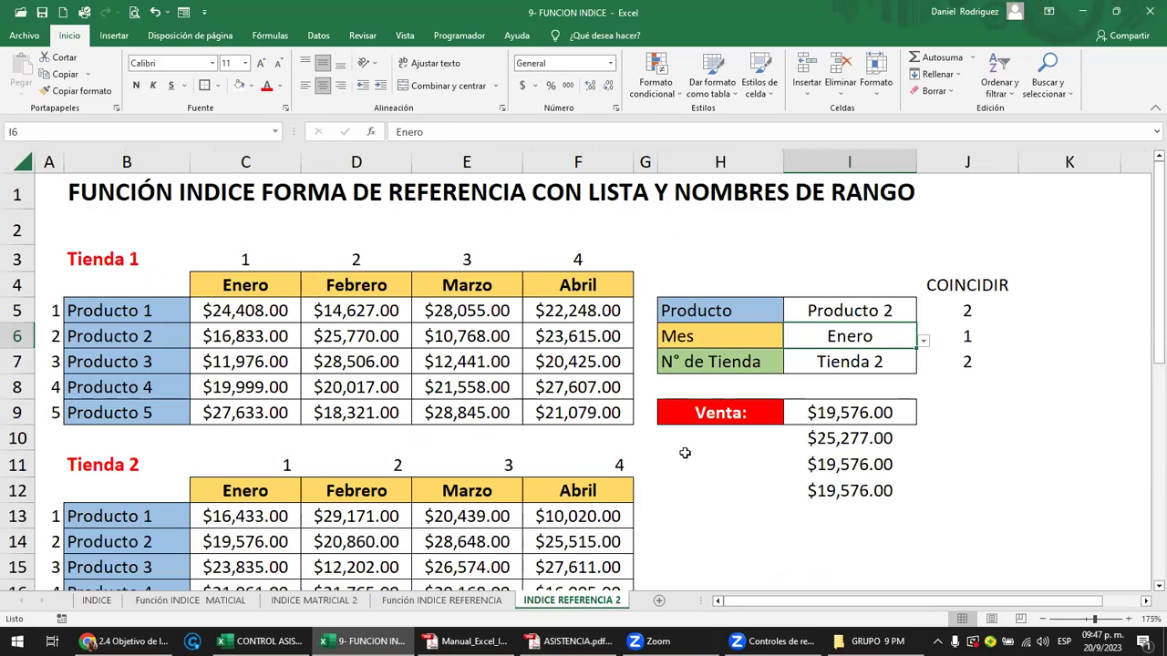
click(706, 497)
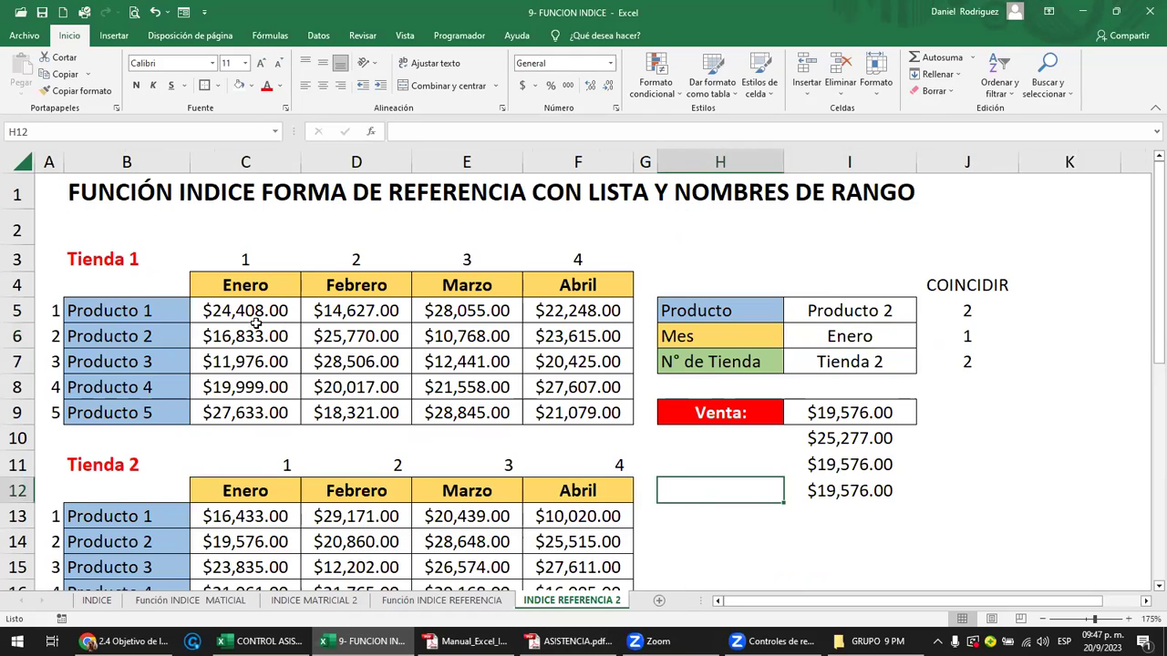
click(105, 199)
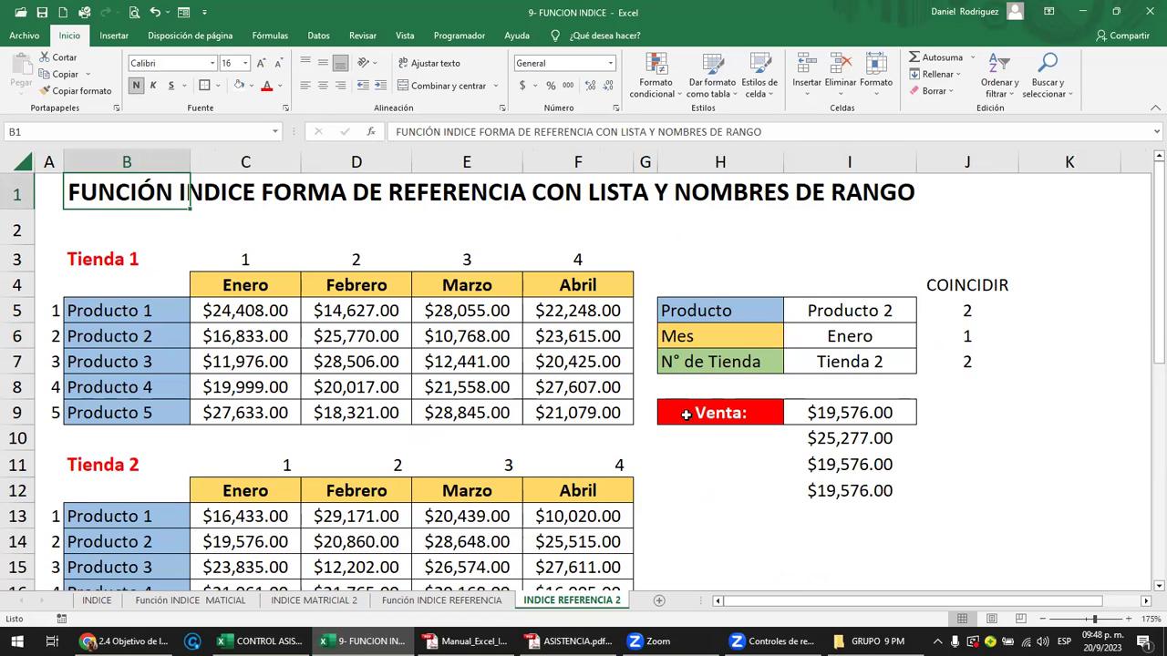
click(101, 262)
scroll(135, 311, down, 2)
scroll(135, 310, down, 1)
scroll(135, 310, down, 1)
scroll(135, 316, down, 2)
scroll(135, 316, down, 1)
scroll(135, 315, up, 3)
scroll(136, 319, up, 2)
scroll(83, 307, up, 1)
scroll(82, 304, up, 1)
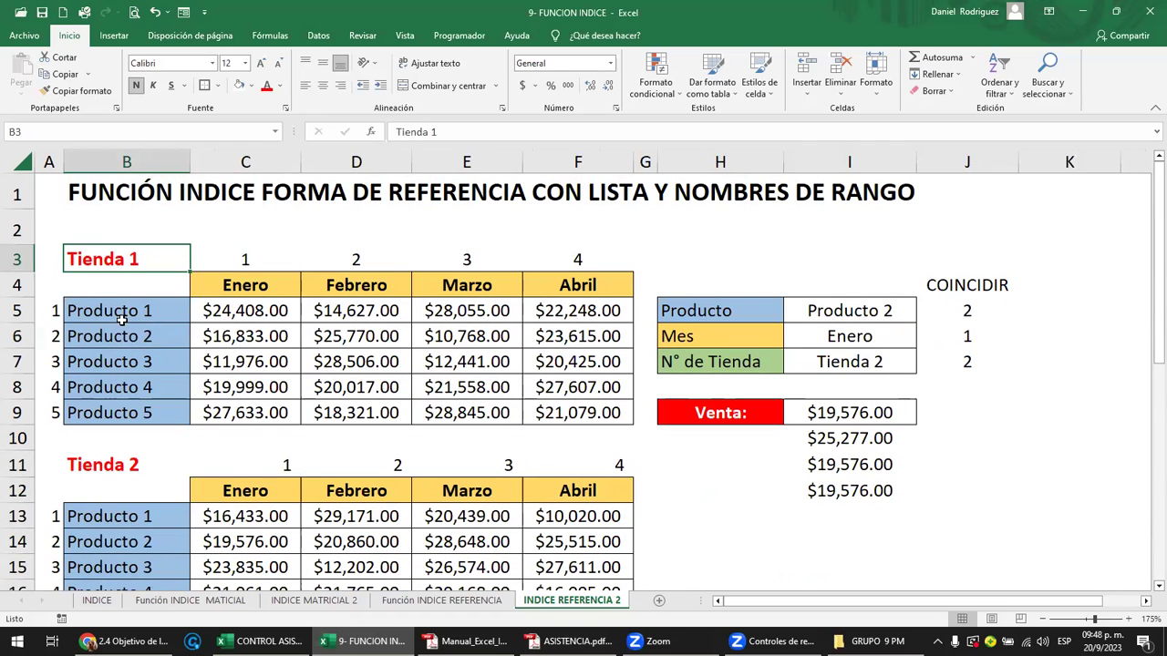
- Select the Producto 1–5 names and Enero–Abril headers, then show the Fórmulas ribbon
drag(128, 318, 144, 412)
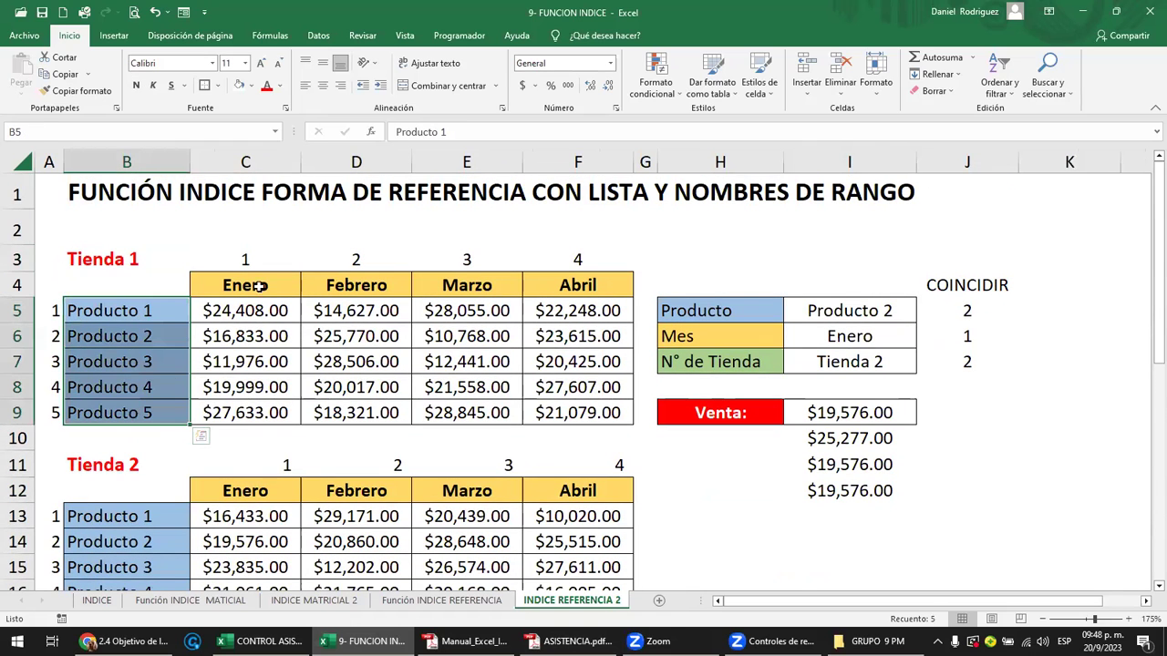
drag(260, 286, 578, 288)
click(266, 314)
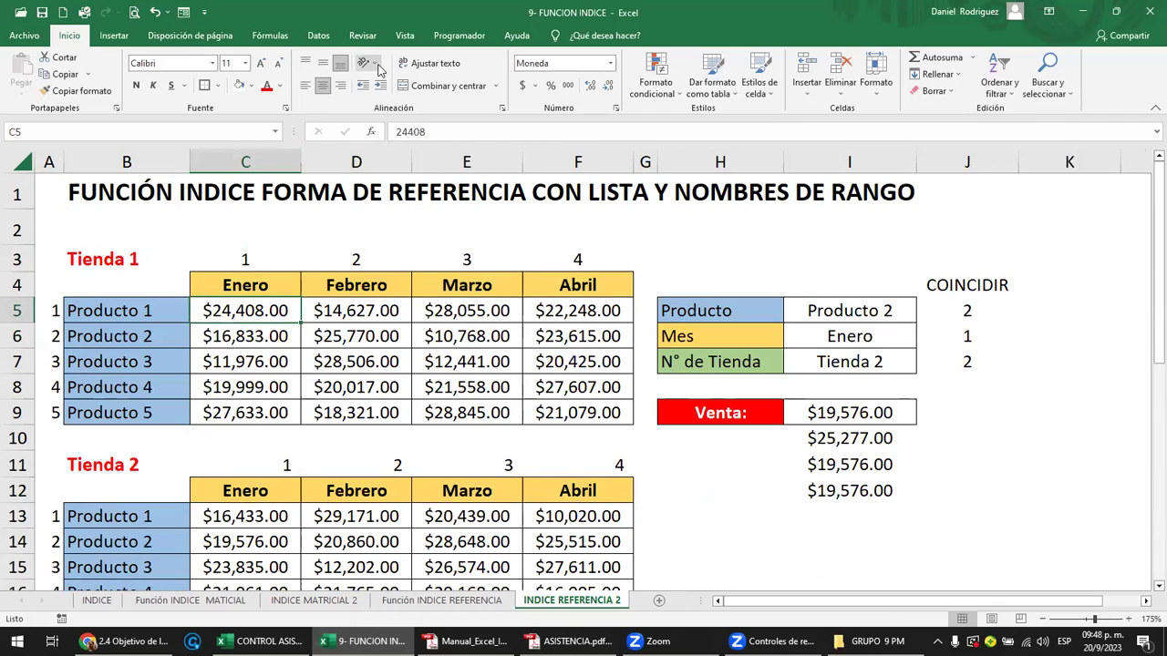
click(272, 39)
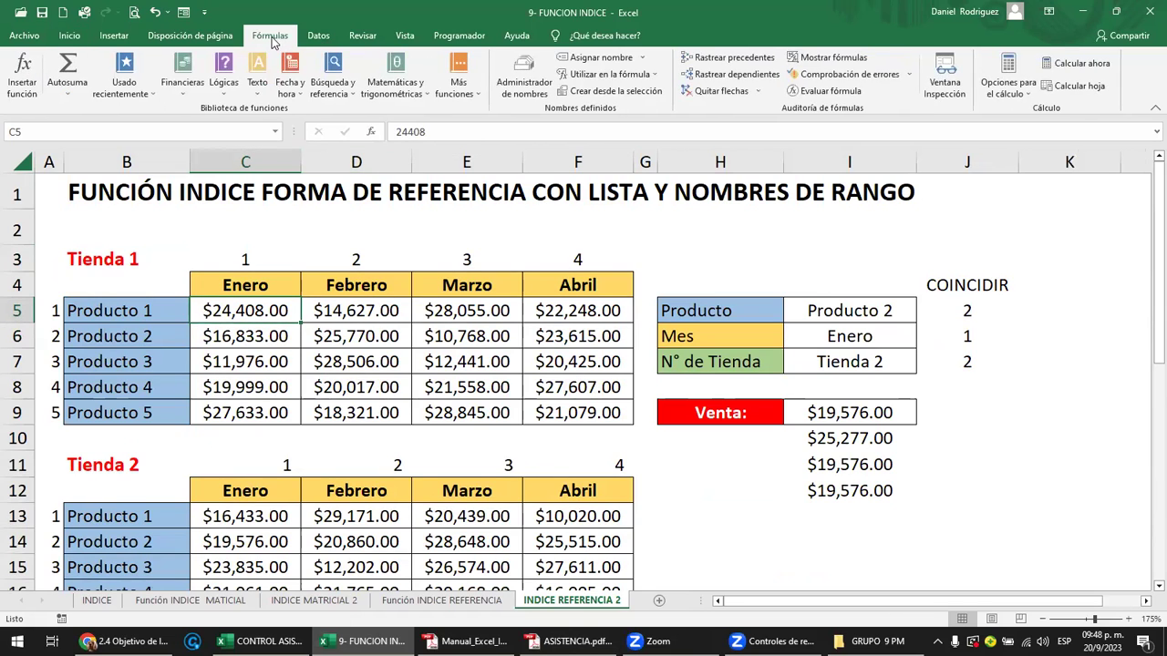
- Delete every defined name in the Name Manager
click(525, 78)
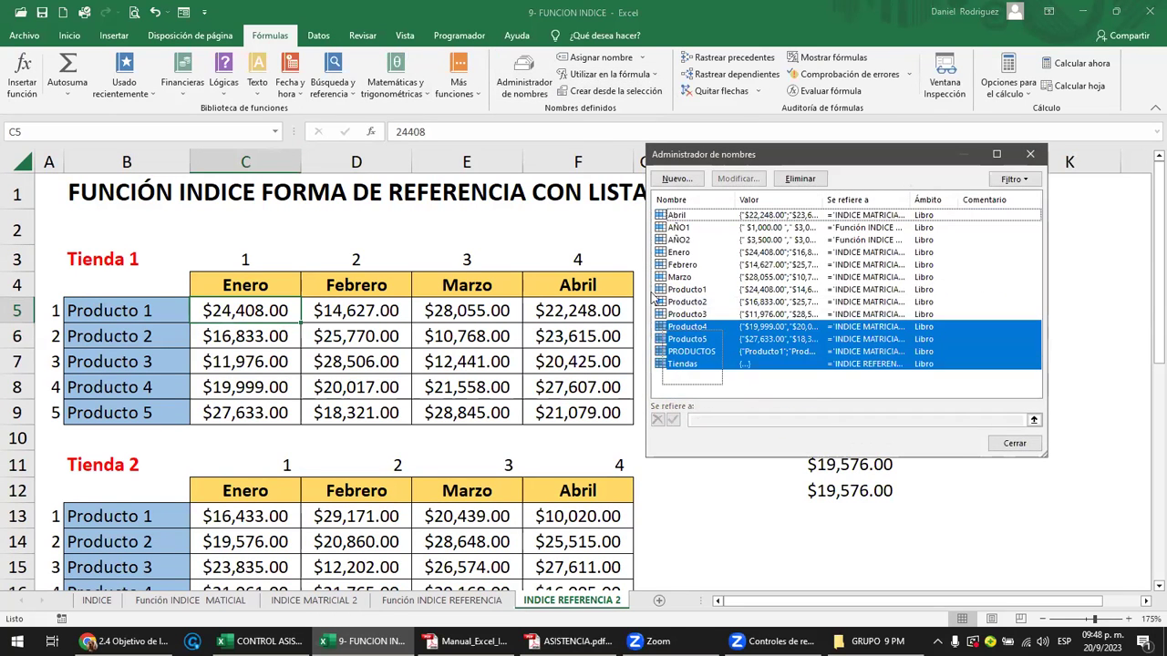
drag(732, 383, 720, 215)
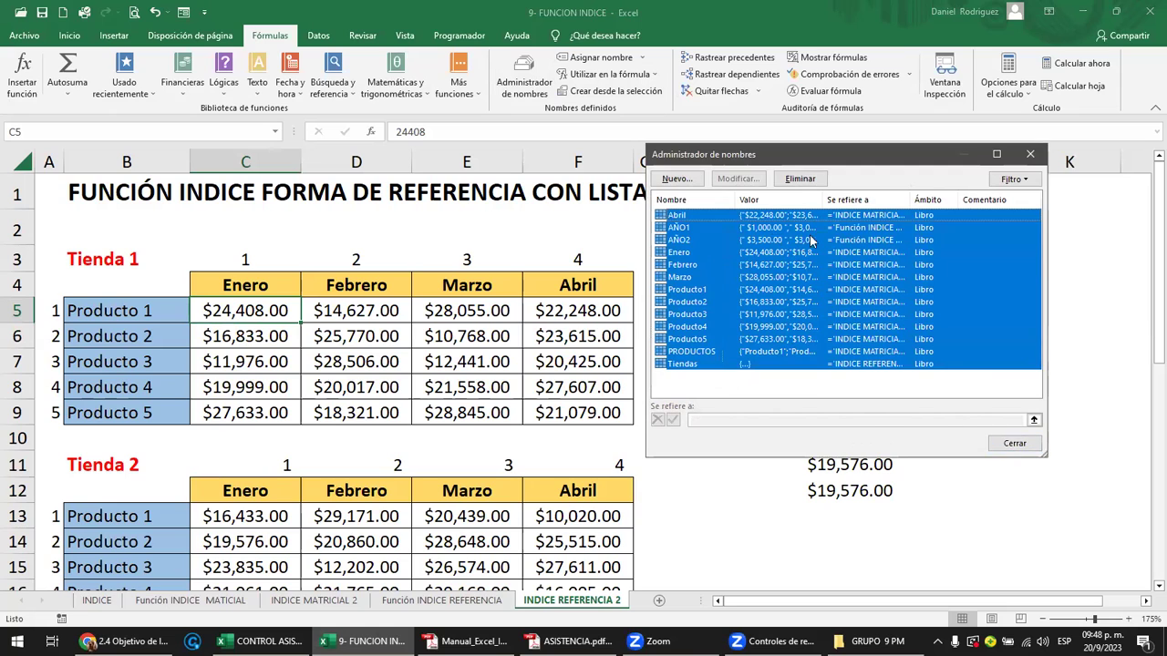
click(799, 179)
click(567, 363)
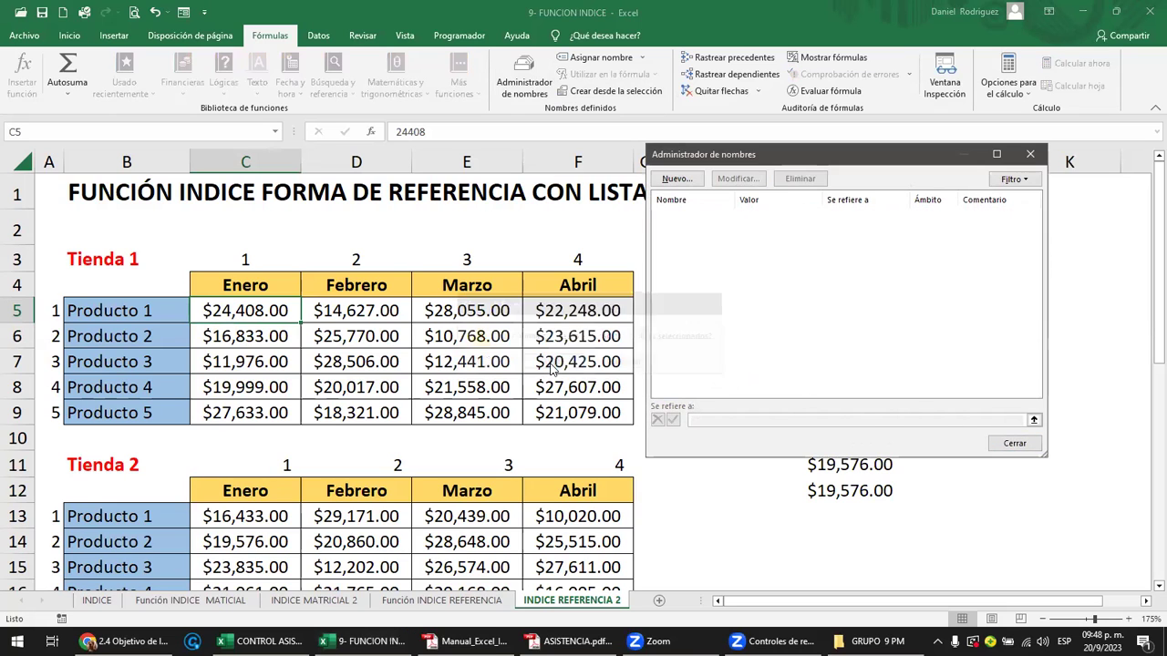
click(1014, 443)
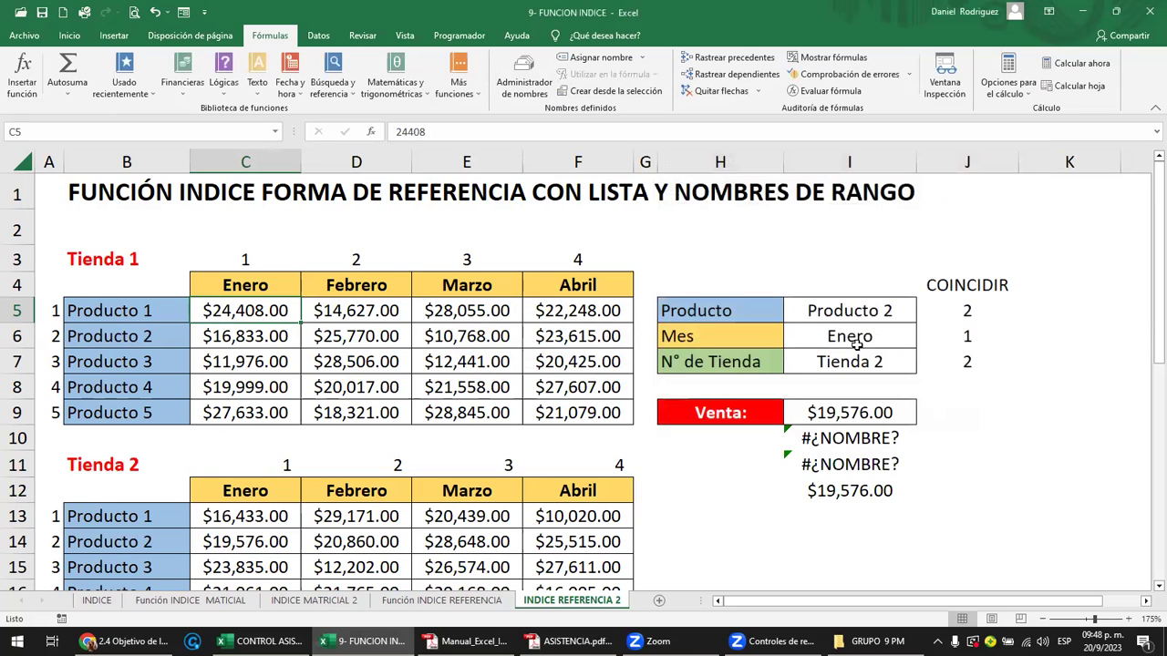
- Clear the leftover test formulas in I10:I12 below the Venta result
click(823, 436)
drag(880, 462, 874, 481)
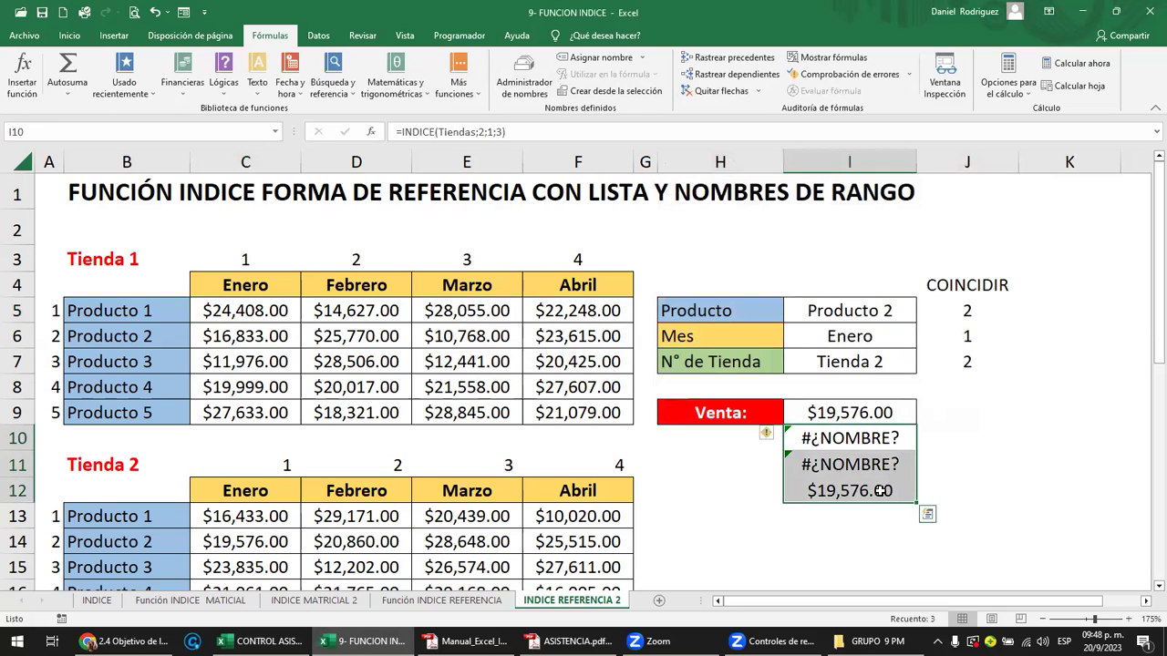
key(Delete)
mouse_move(741, 300)
mouse_down()
mouse_move(839, 310)
mouse_move(956, 435)
mouse_up()
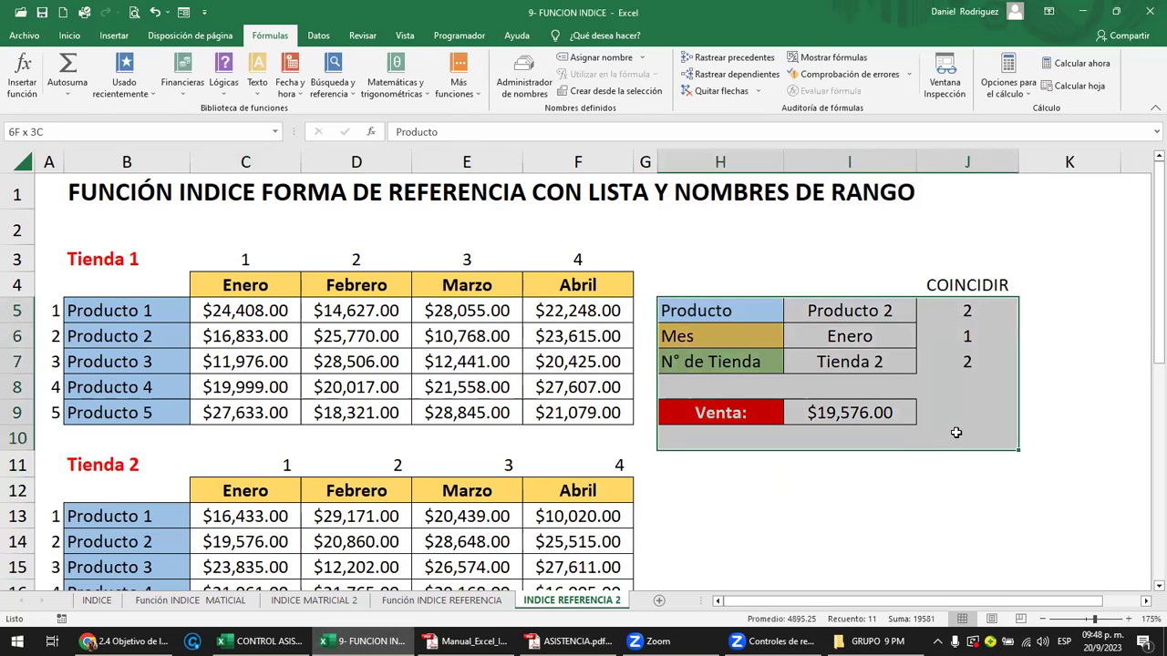
click(744, 259)
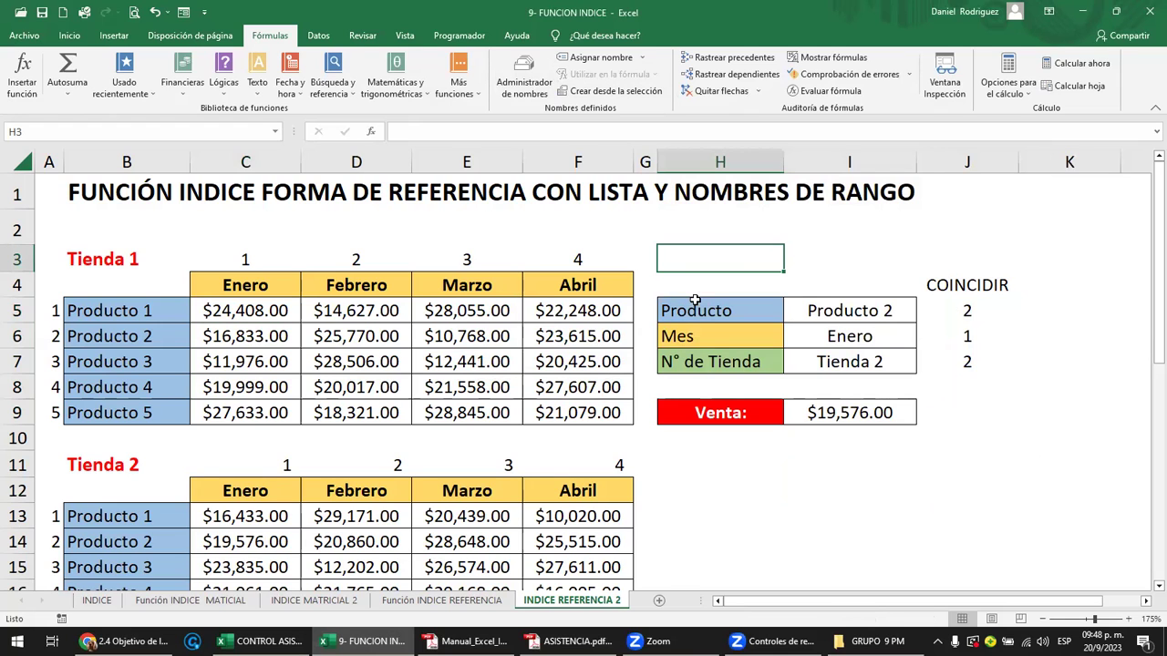
click(731, 452)
click(133, 284)
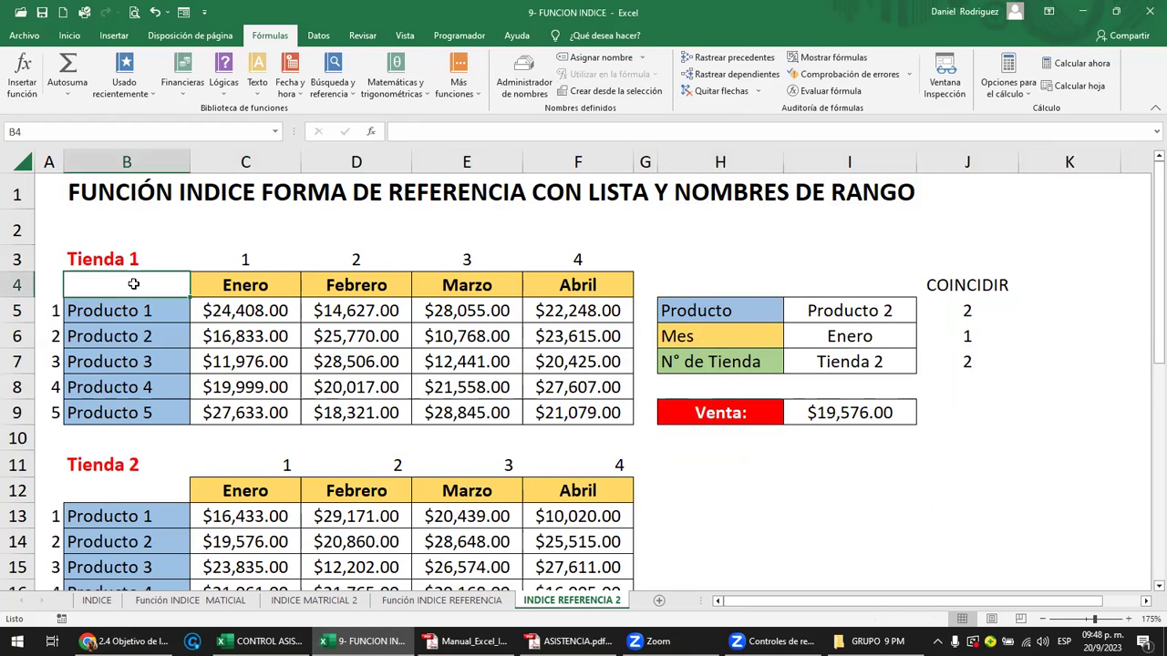
scroll(134, 285, down, 1)
scroll(133, 285, down, 4)
scroll(133, 285, down, 1)
scroll(133, 285, down, 1)
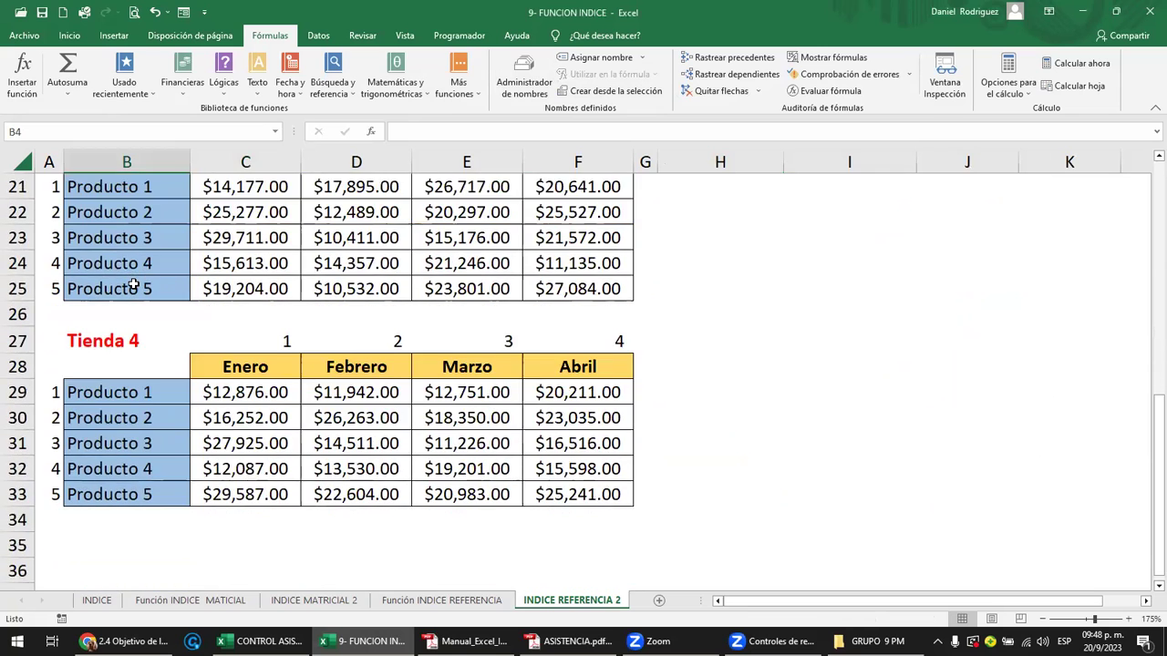
scroll(133, 285, up, 1)
scroll(133, 284, up, 6)
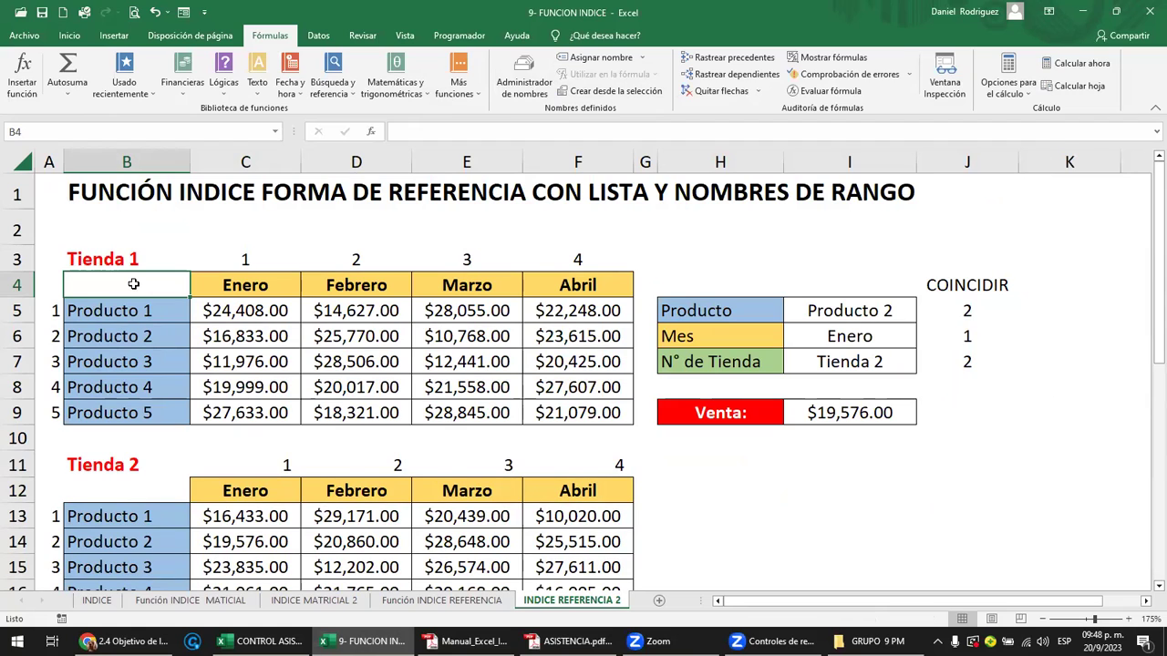
- Name the Tienda 1 sales figures C5:F9 TIENDA1
drag(241, 304, 574, 410)
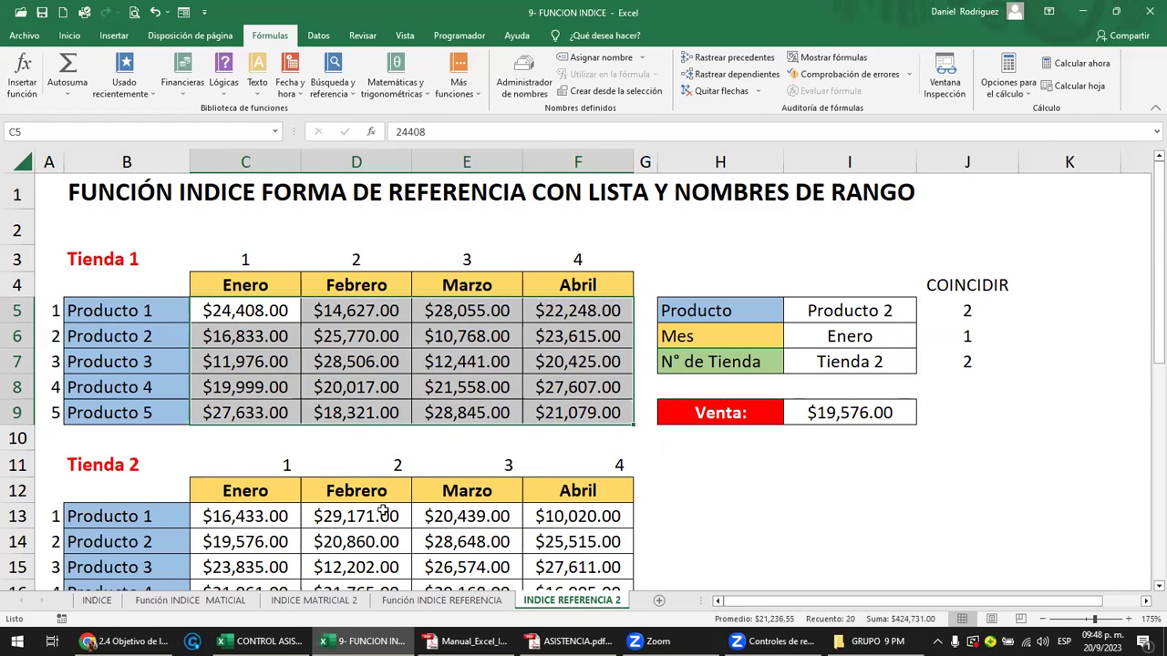
drag(260, 519, 538, 592)
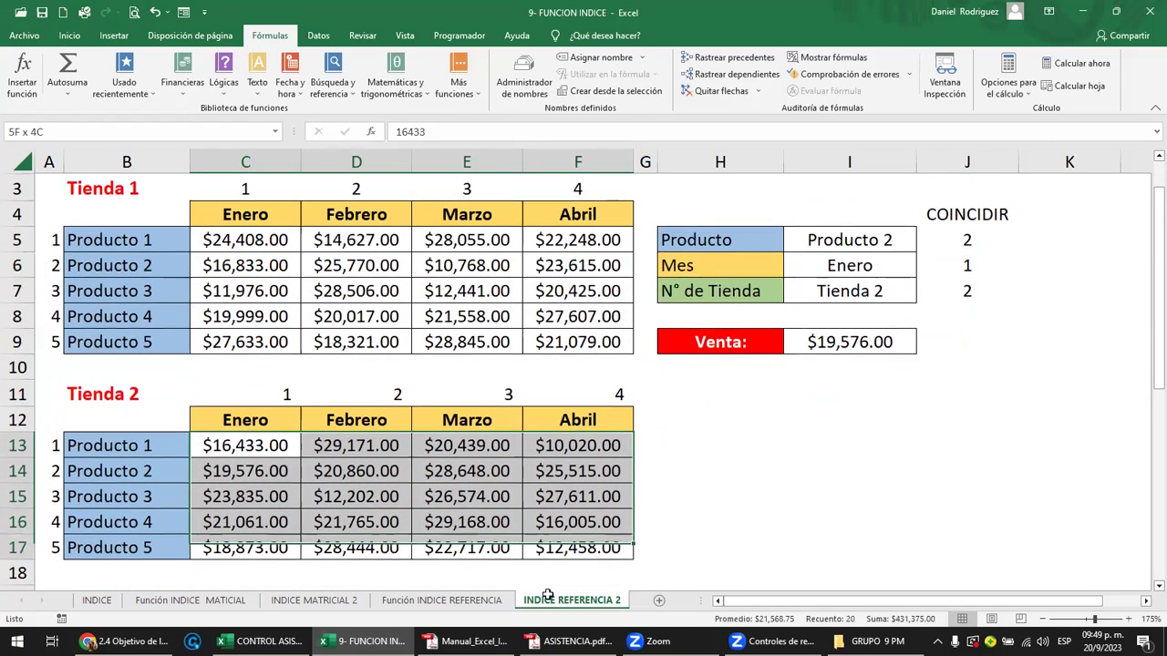
scroll(789, 453, up, 1)
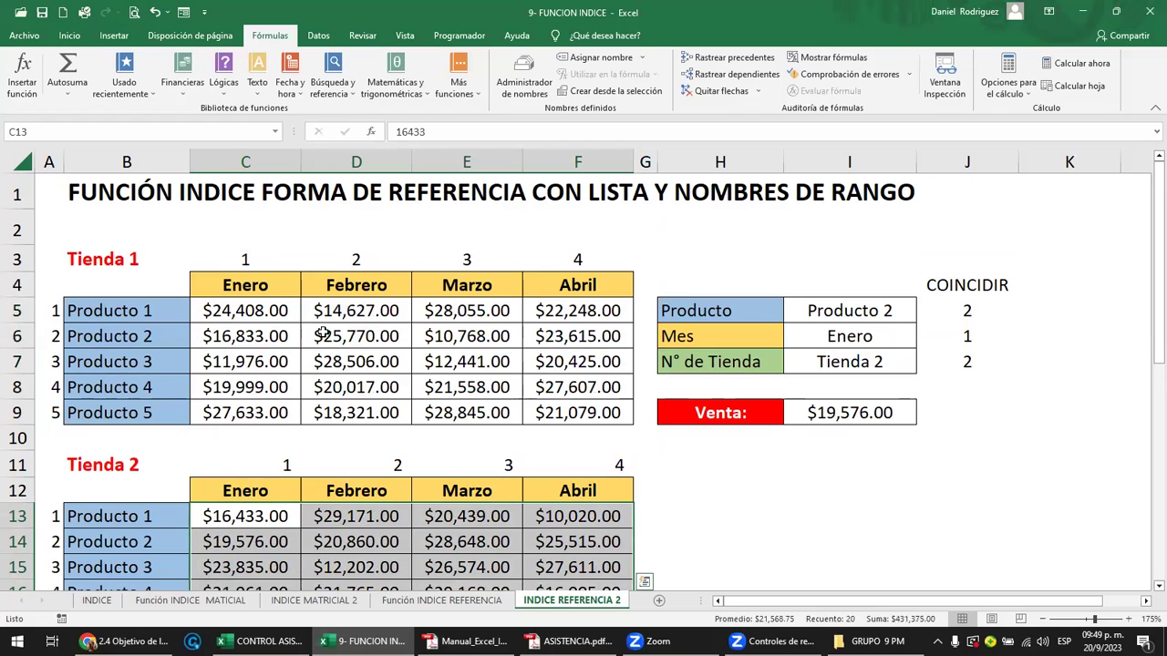
drag(255, 313, 574, 410)
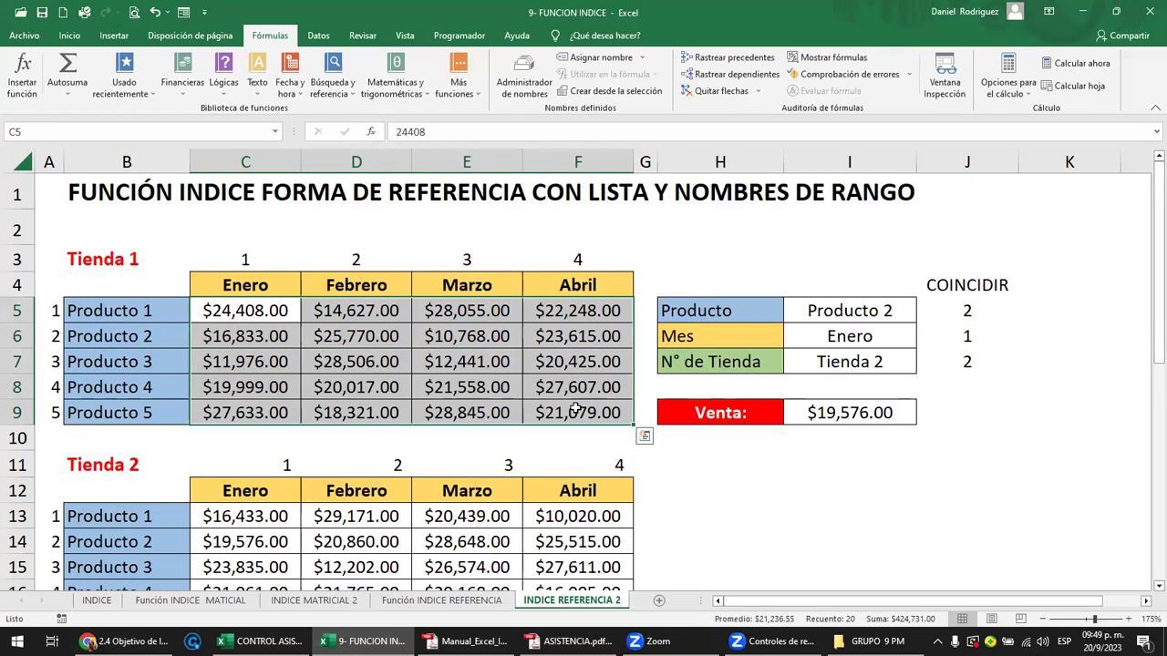
click(84, 134)
text(TIENDA1)
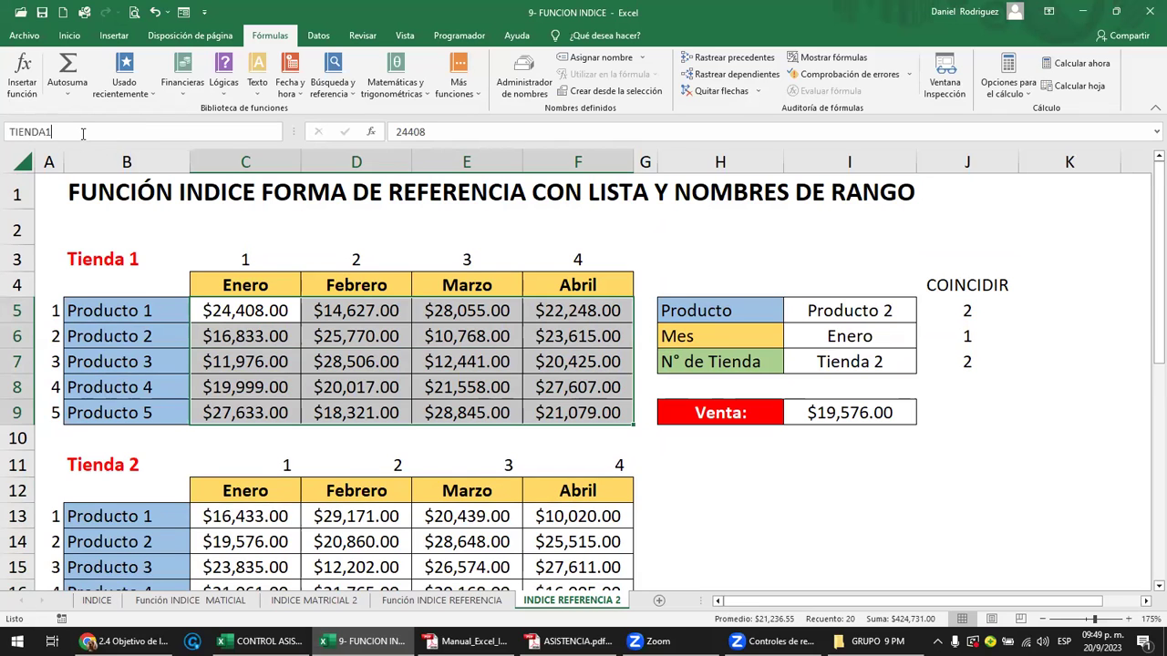
key(Return)
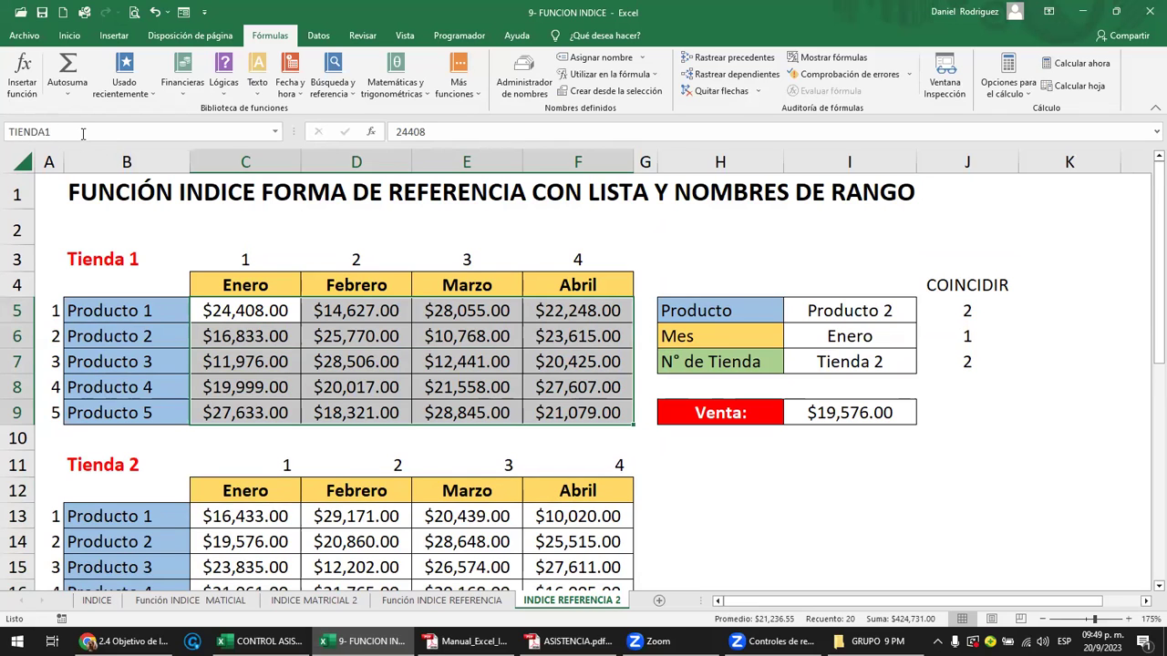
- Name the Tienda 2 sales figures C13:F17 TIENDA2
scroll(264, 497, down, 3)
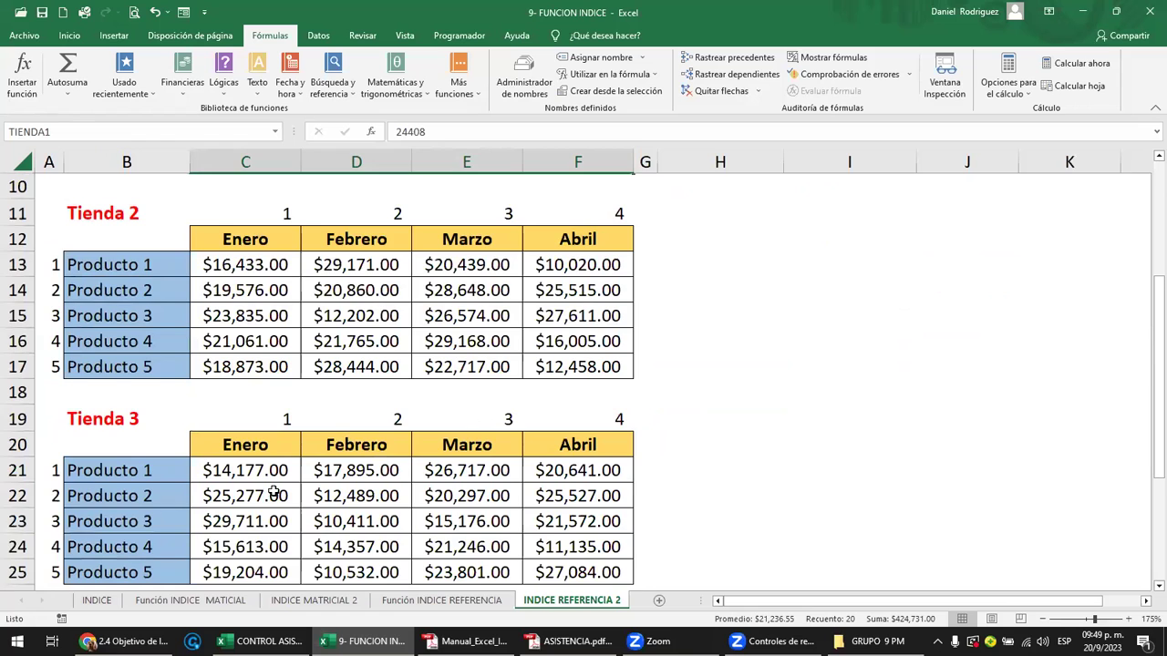
scroll(274, 493, up, 1)
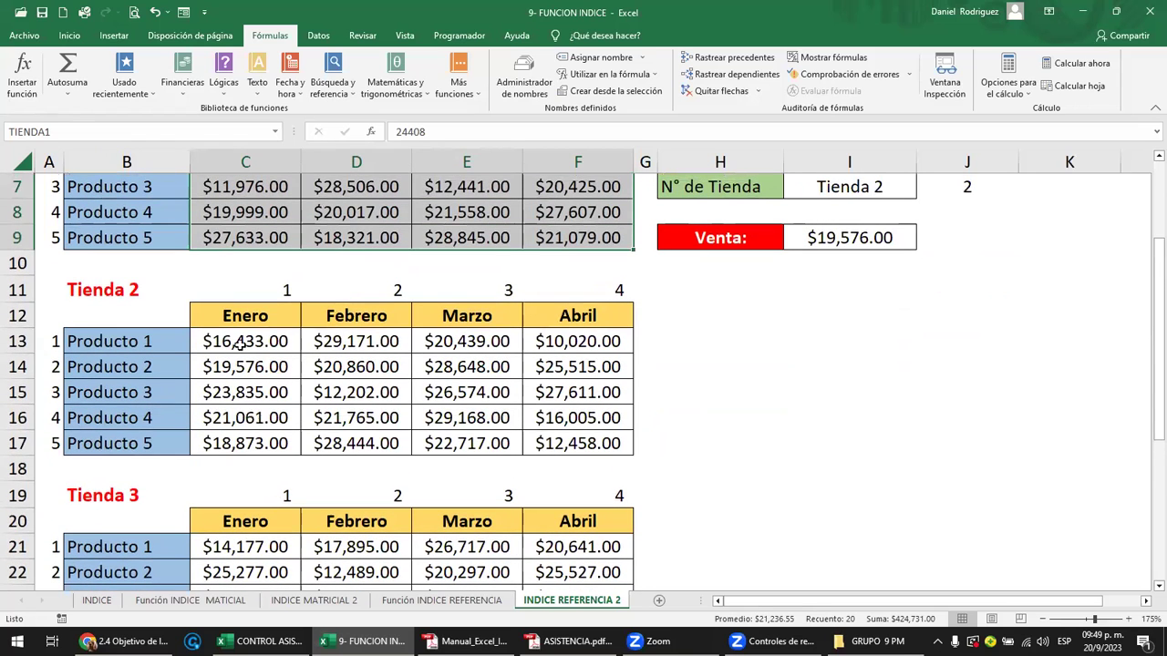
drag(239, 343, 547, 443)
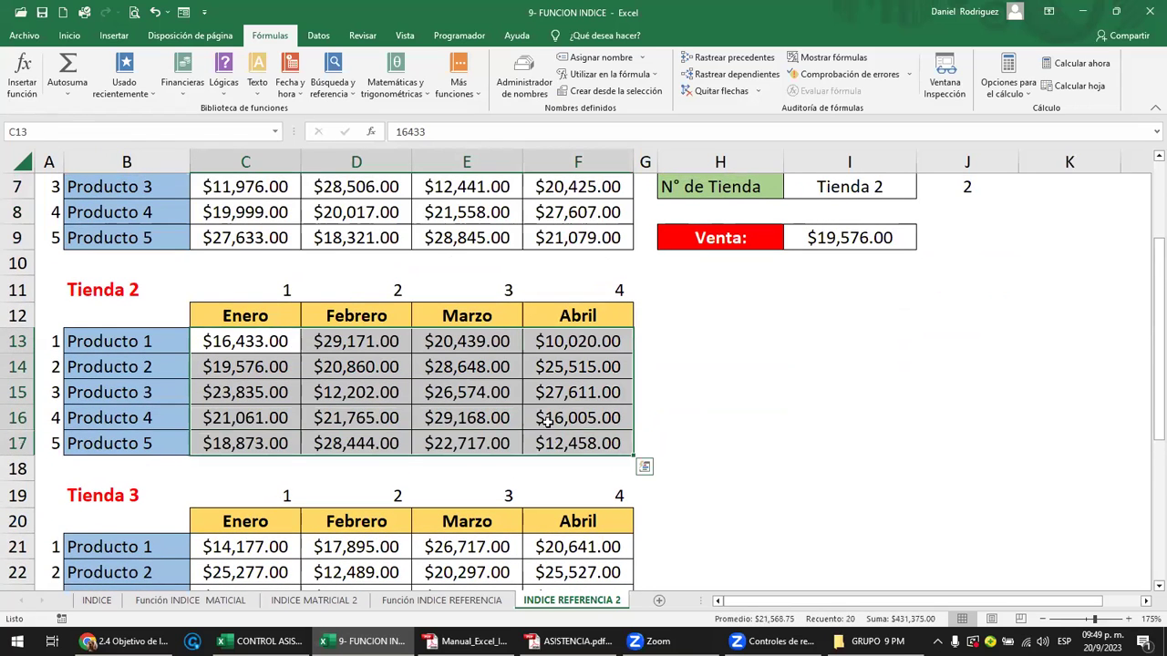
click(56, 133)
text(TIENDA2)
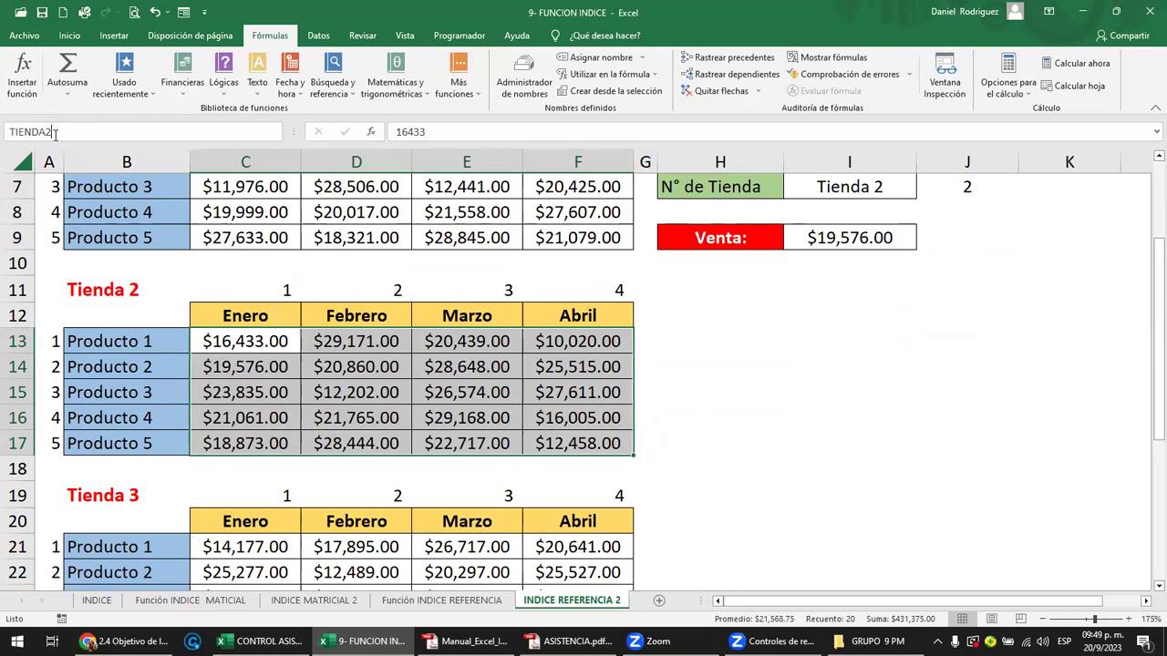
key(Return)
- Name the Tienda 3 sales figures C21:F25 TIENDA3
scroll(685, 332, down, 2)
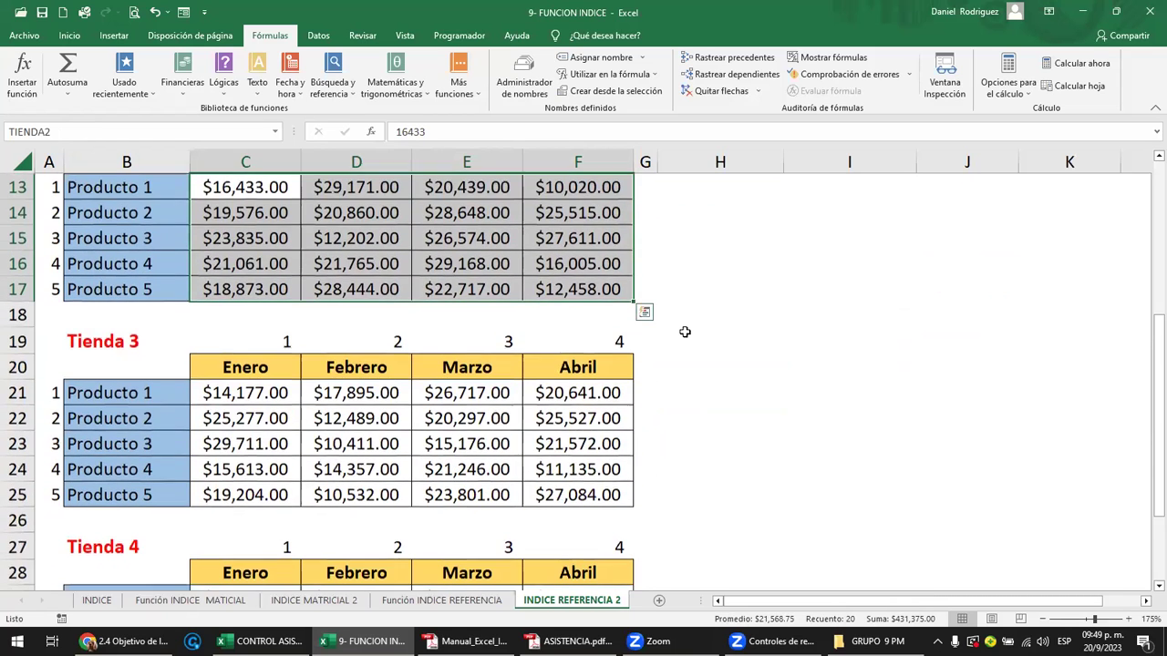
drag(263, 392, 567, 486)
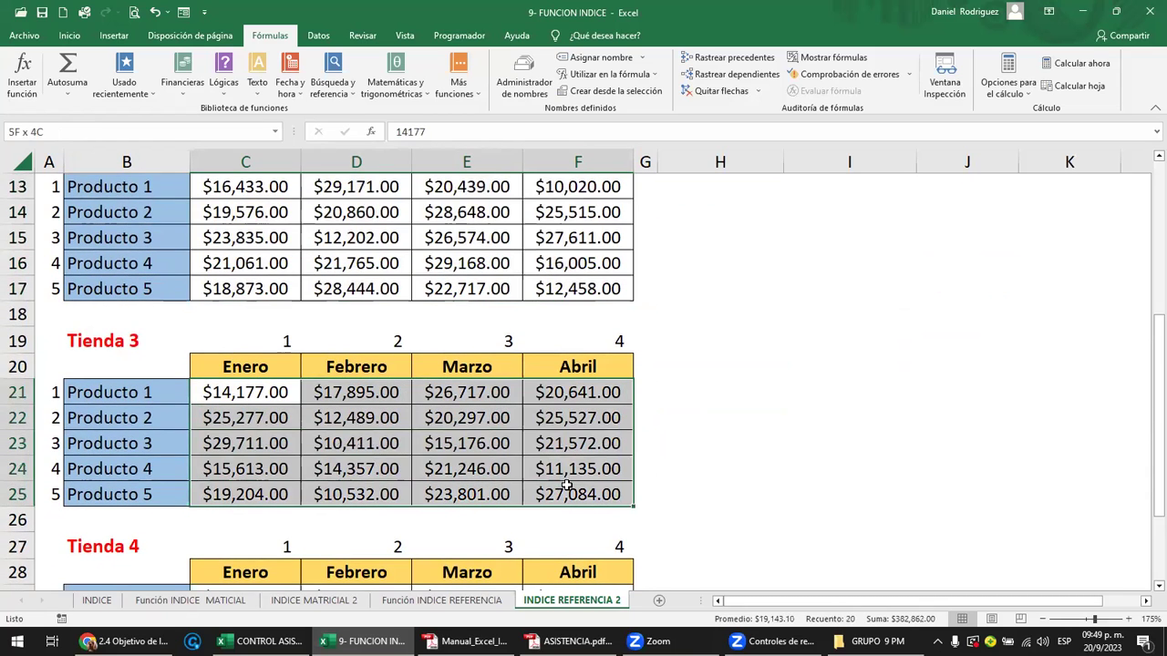
click(63, 133)
text(TIENDA3)
key(Return)
- Enter a name for the Tienda 4 sales figures C29:F33
scroll(417, 325, down, 4)
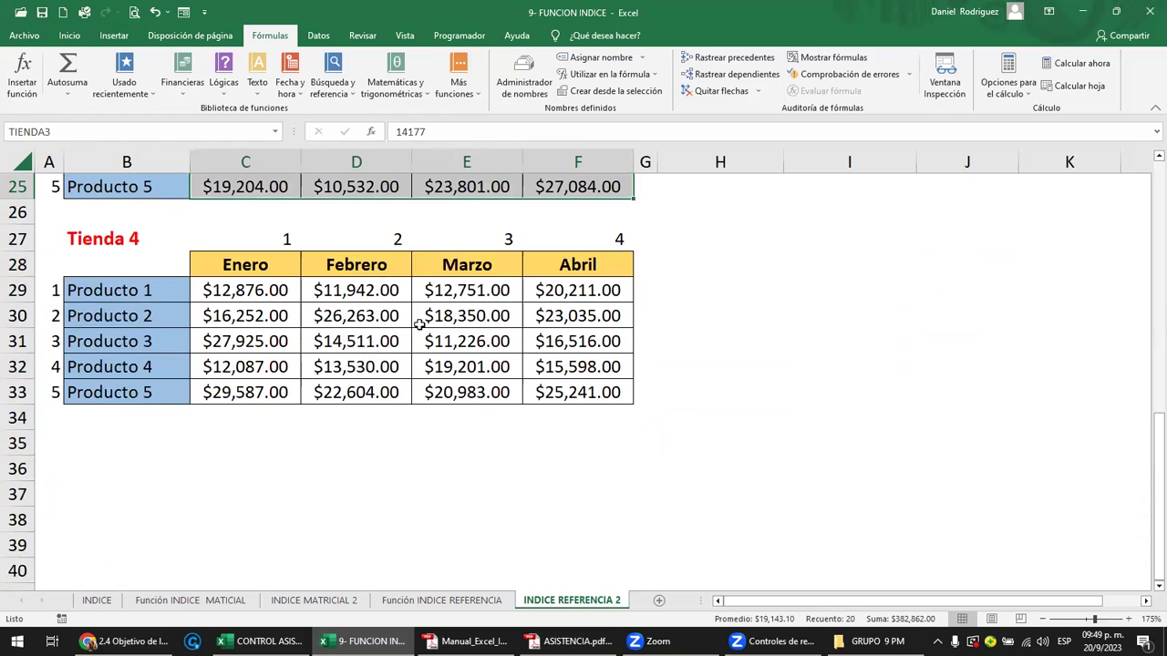
click(264, 281)
drag(367, 297, 550, 387)
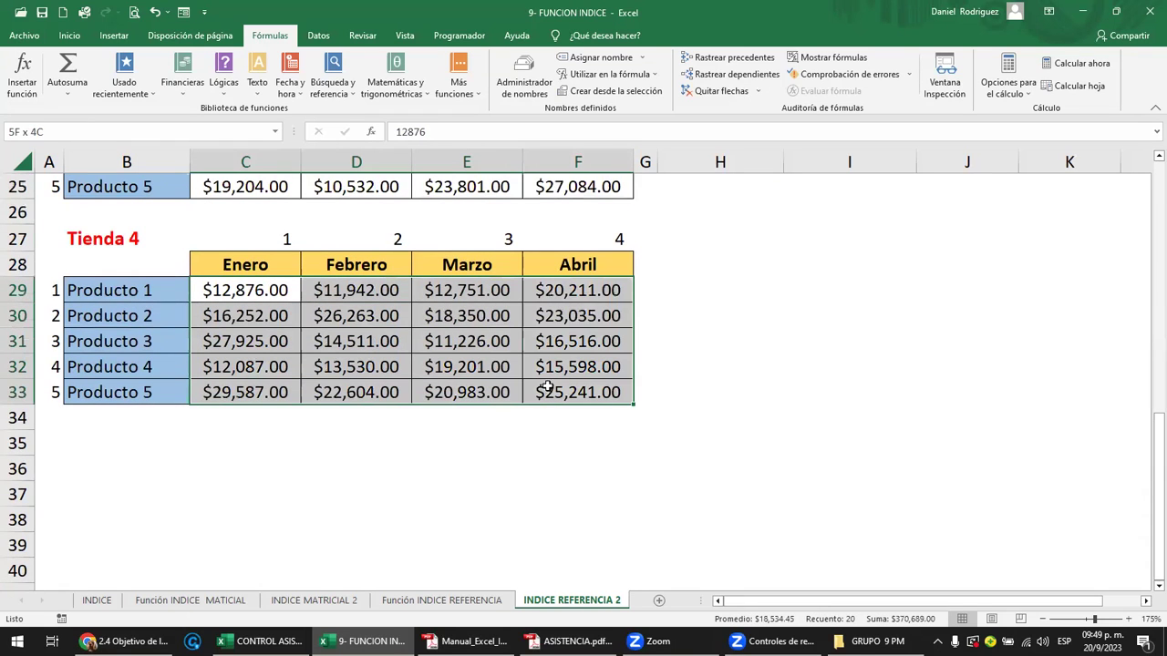
click(65, 133)
text(TIENDA)
key(Return)
click(810, 270)
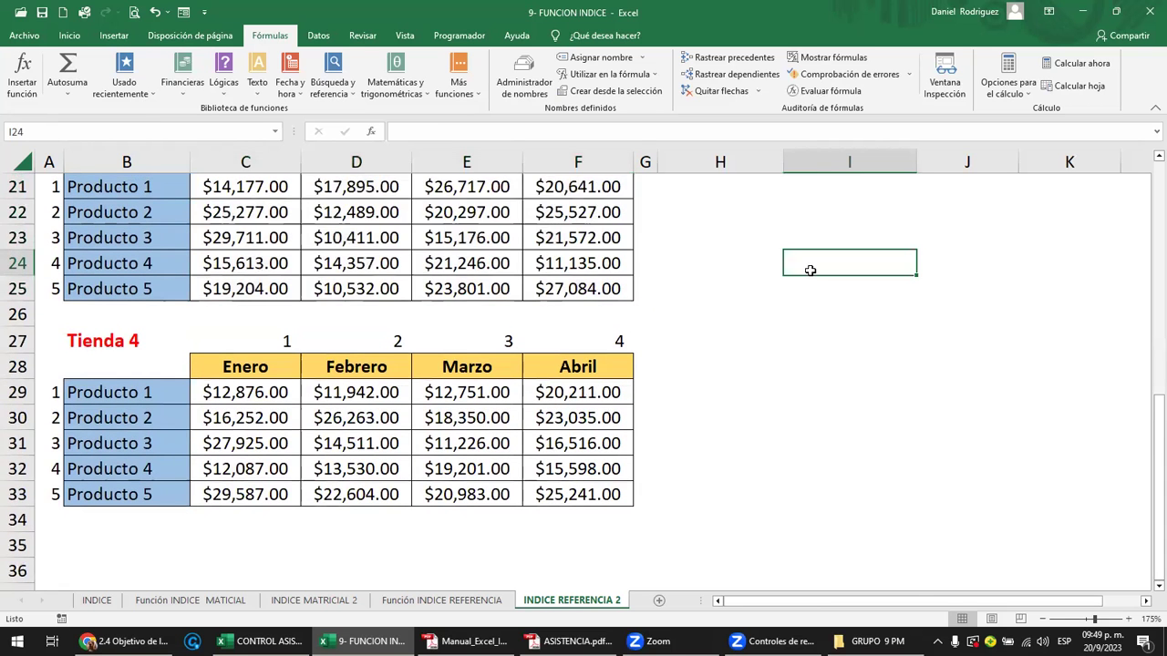
scroll(810, 270, up, 7)
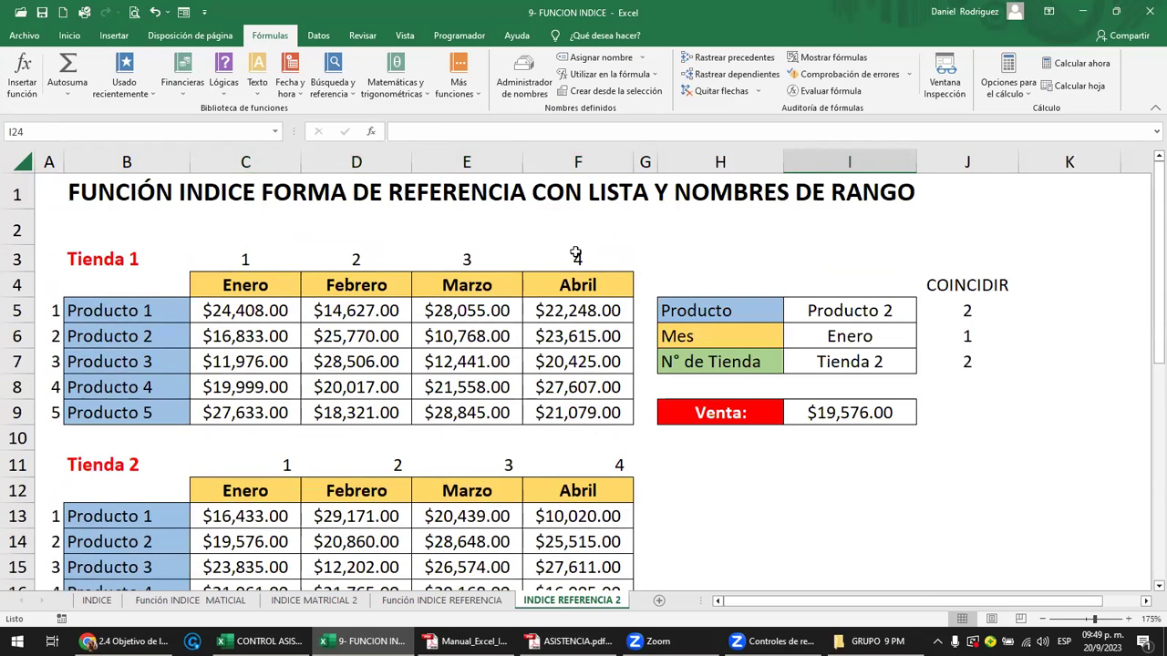
scroll(575, 252, down, 1)
scroll(576, 252, down, 3)
scroll(575, 253, down, 2)
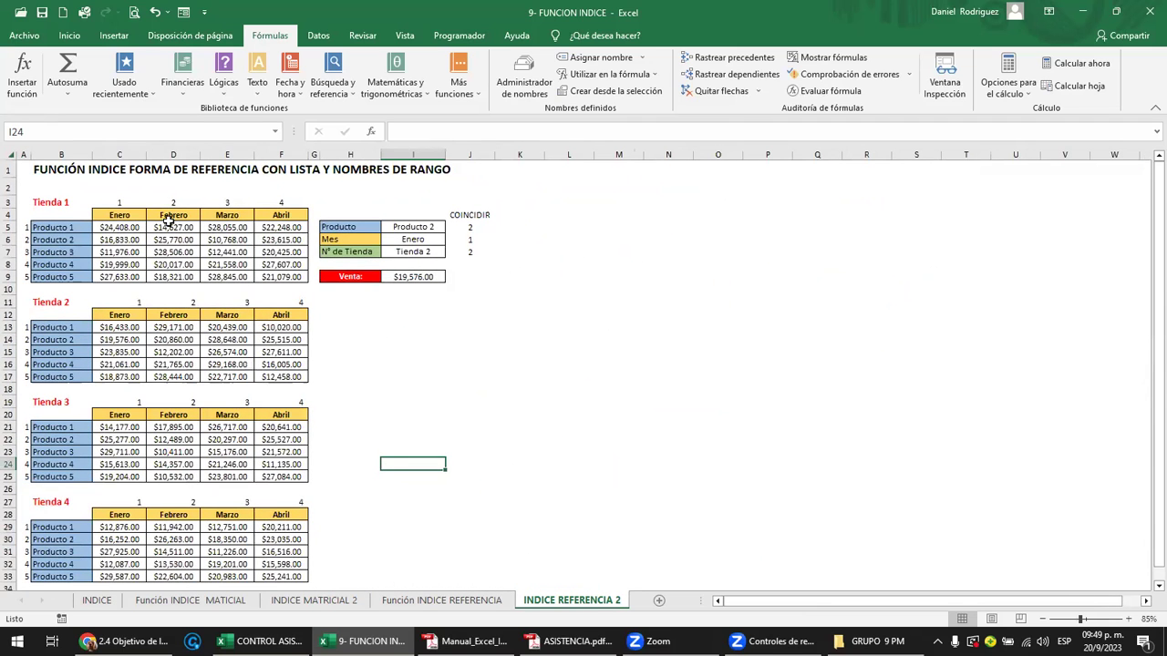
- Verify the TIENDA1, TIENDA2 and TIENDA3 ranges by jumping to each from the names list
click(275, 134)
click(518, 363)
click(274, 132)
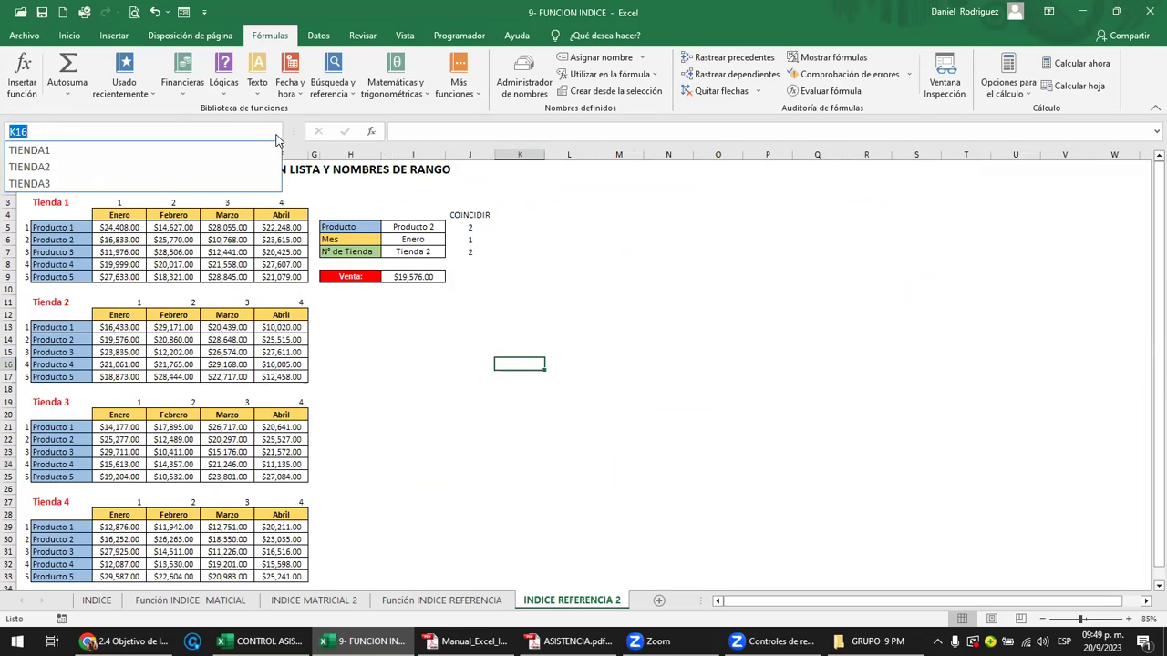
click(177, 152)
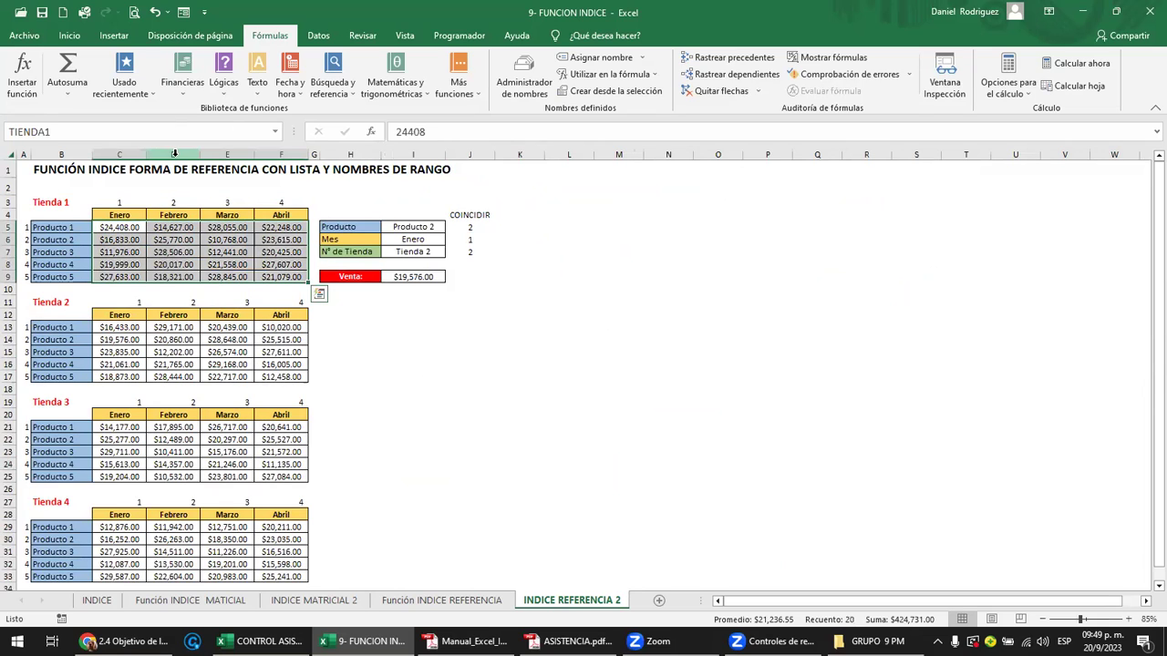
click(274, 132)
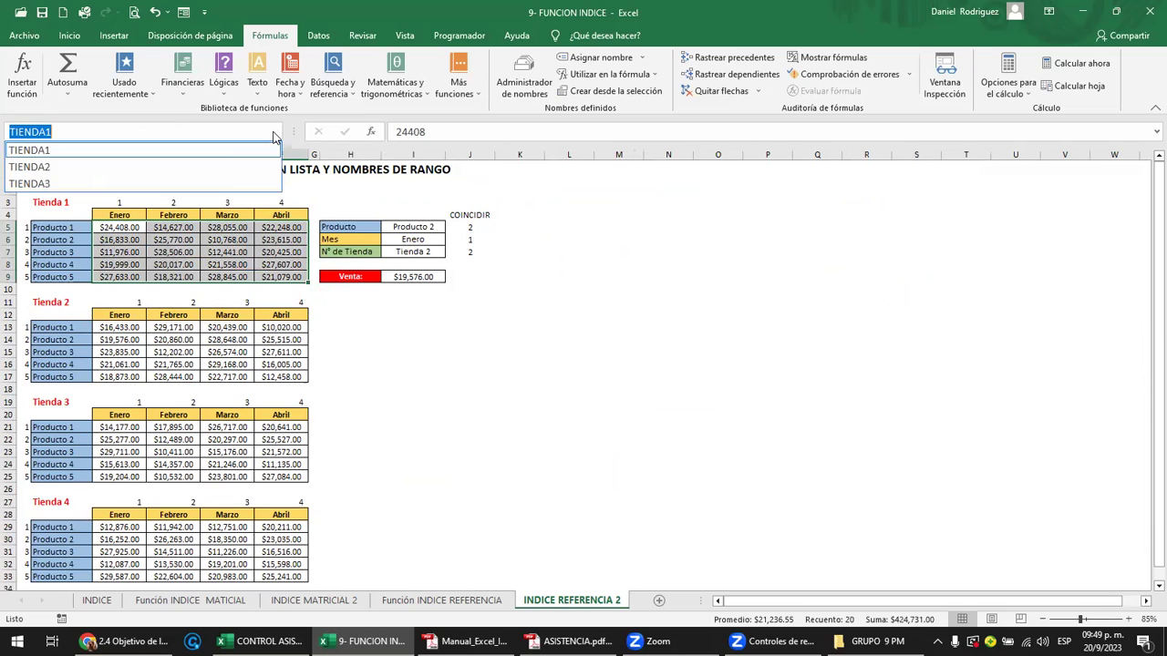
click(236, 166)
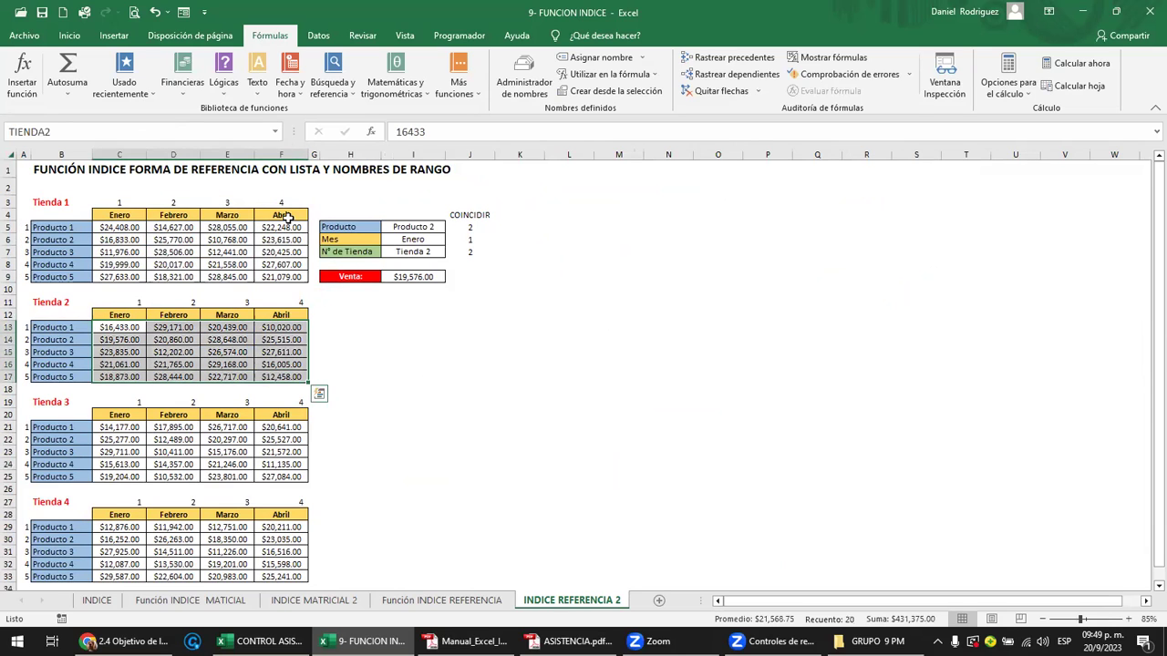
click(274, 132)
click(228, 183)
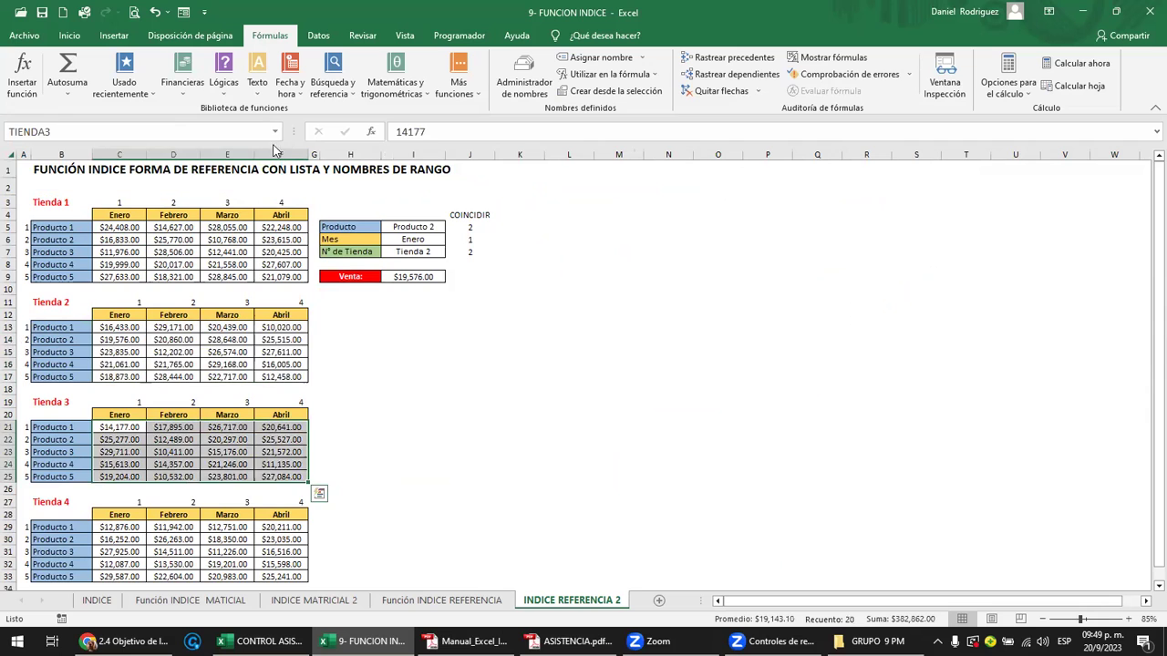
scroll(410, 419, down, 1)
scroll(300, 294, up, 1)
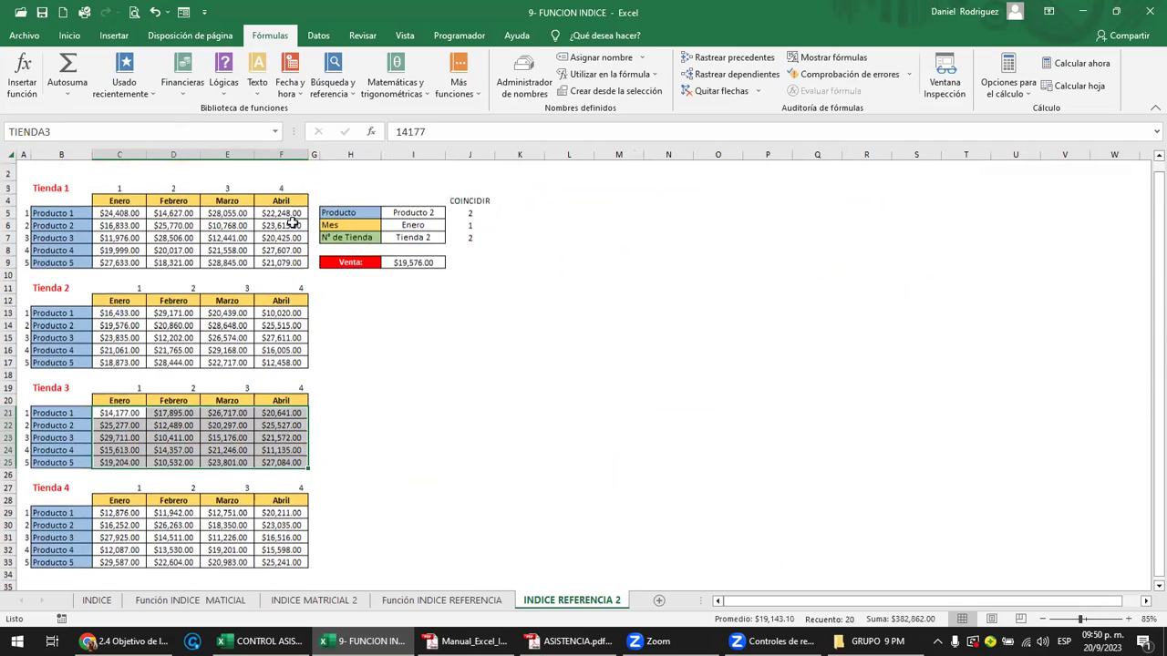
click(274, 132)
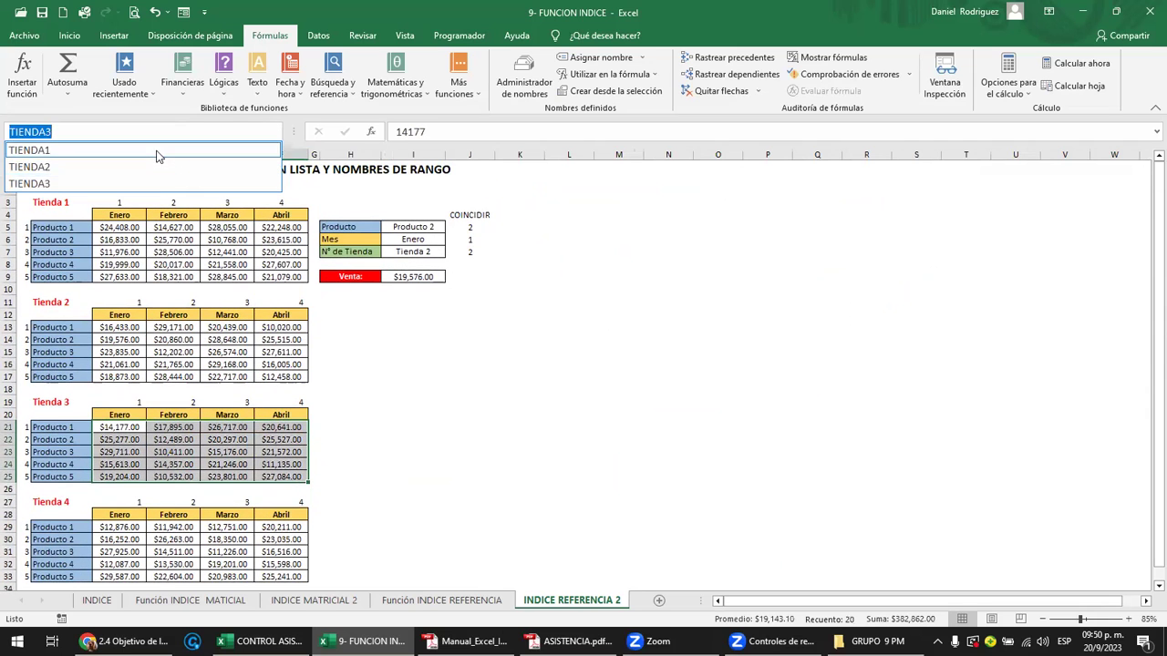
key(Escape)
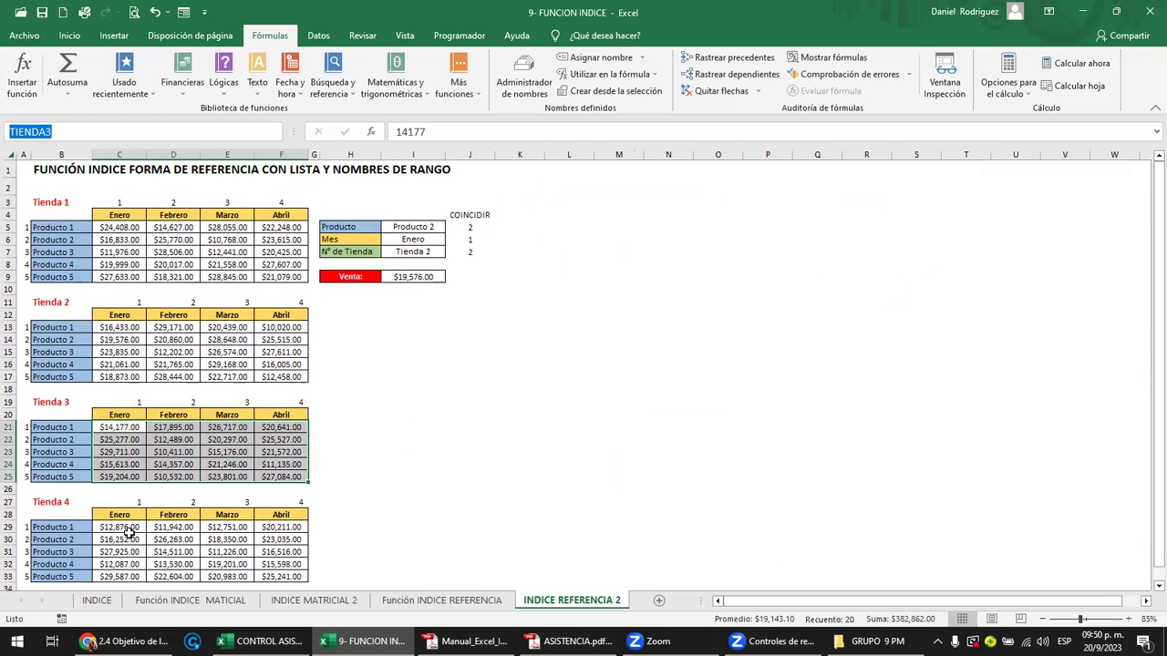
- Name the Tienda 4 sales values C29:F33 TIENDA4
drag(119, 539, 228, 551)
drag(120, 529, 281, 576)
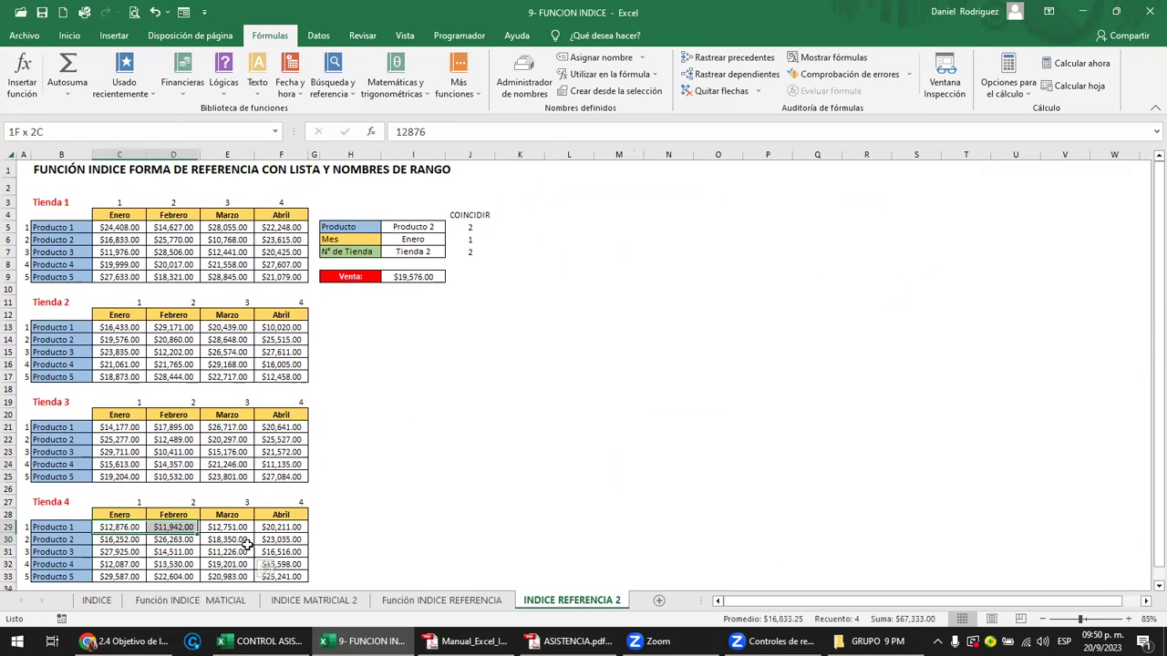
click(51, 131)
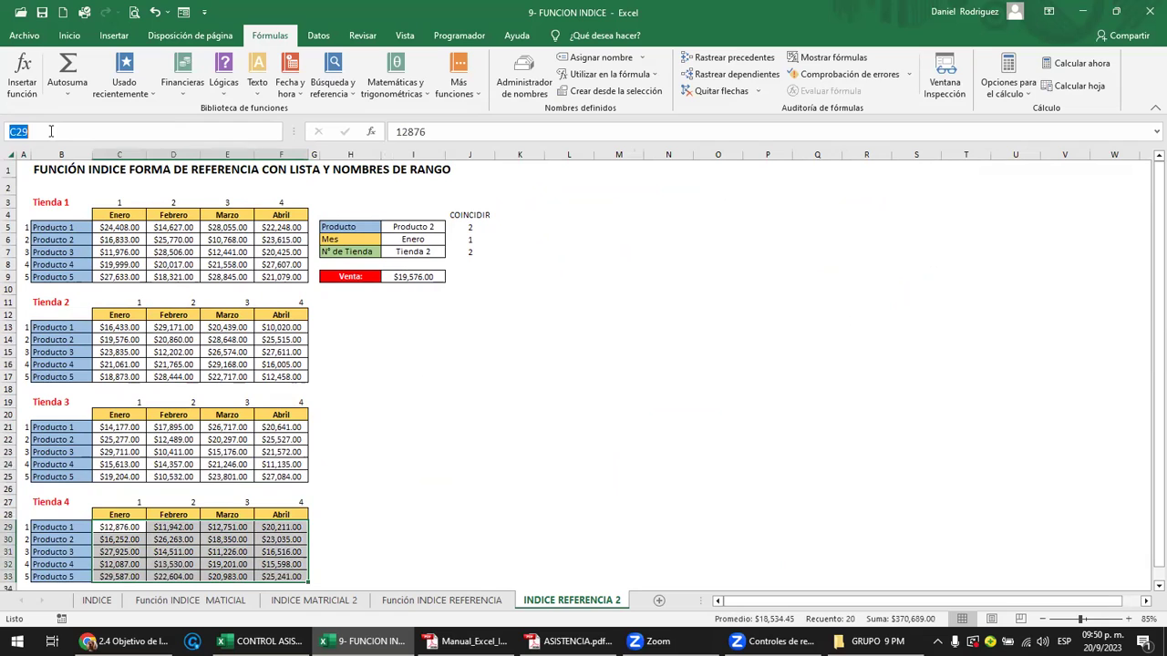
text(TIENDA4)
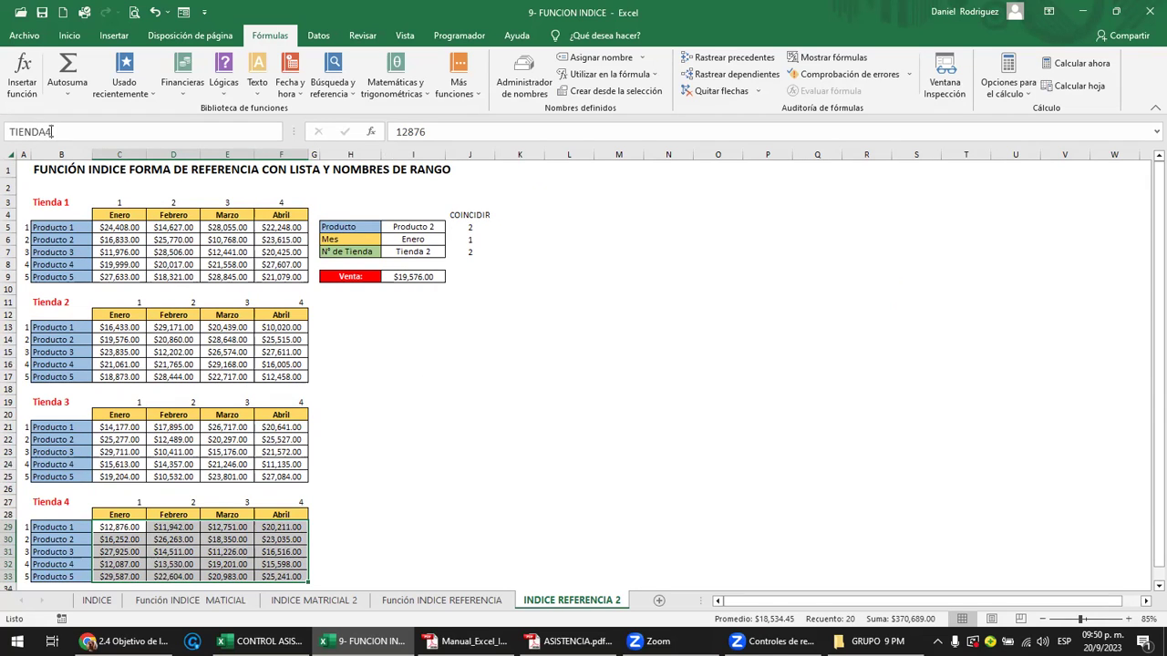
key(Return)
- Jump to the TIENDA4 range to confirm it covers the Tienda 4 figures
drag(412, 401, 412, 390)
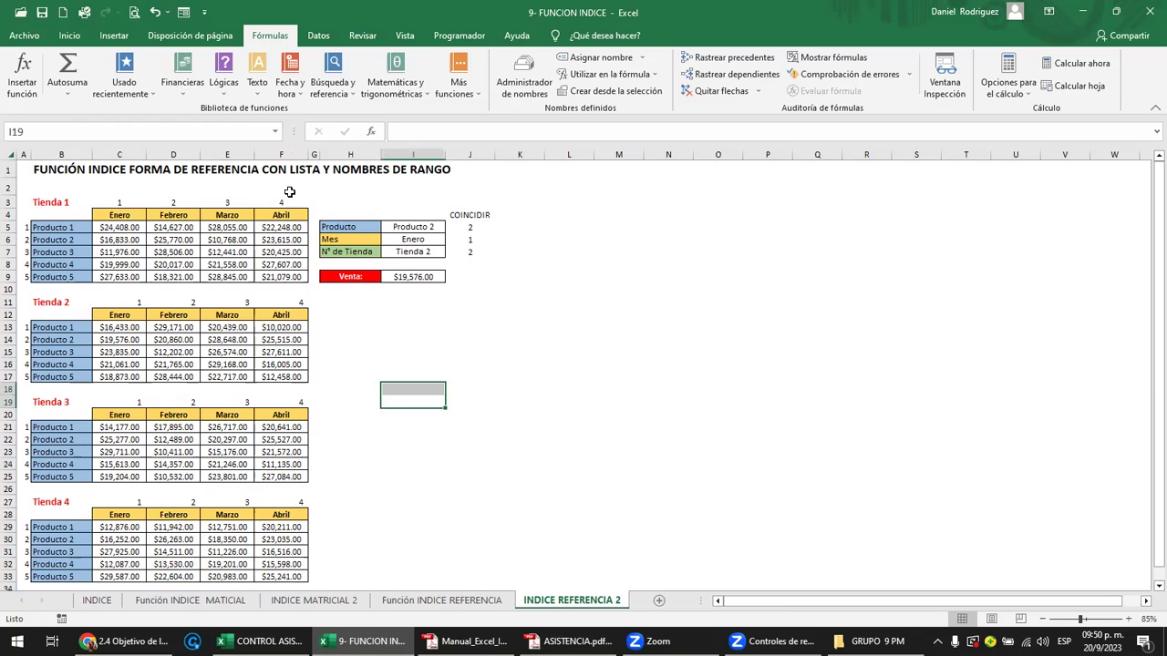
click(274, 131)
click(211, 202)
click(397, 317)
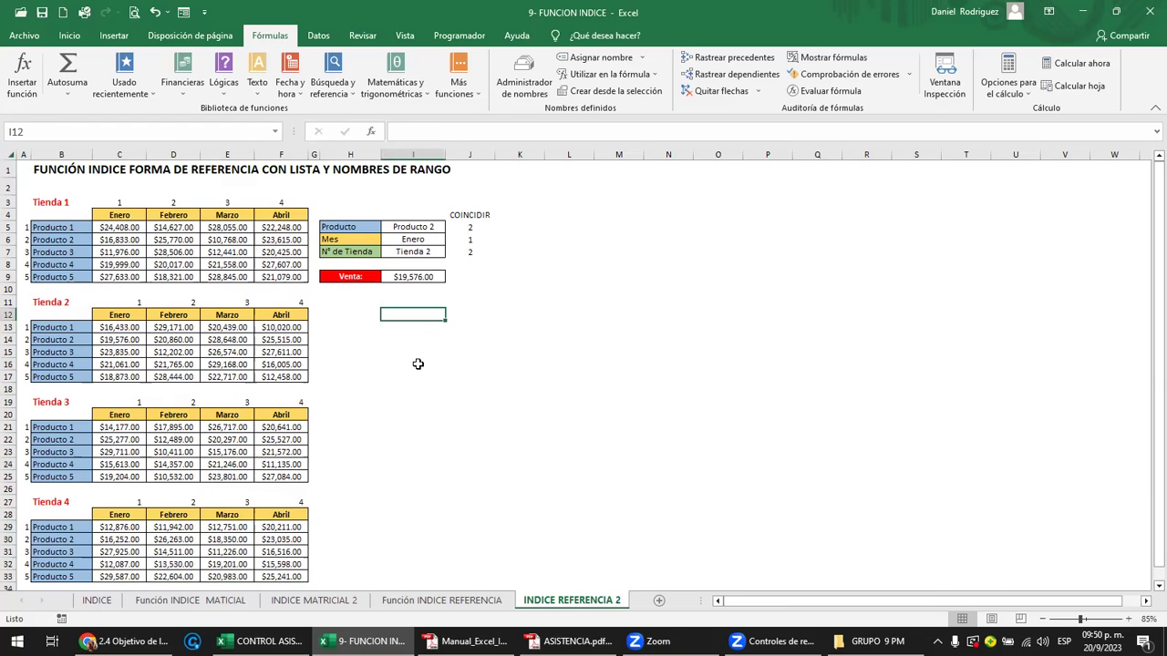
scroll(417, 364, up, 3)
scroll(424, 368, up, 2)
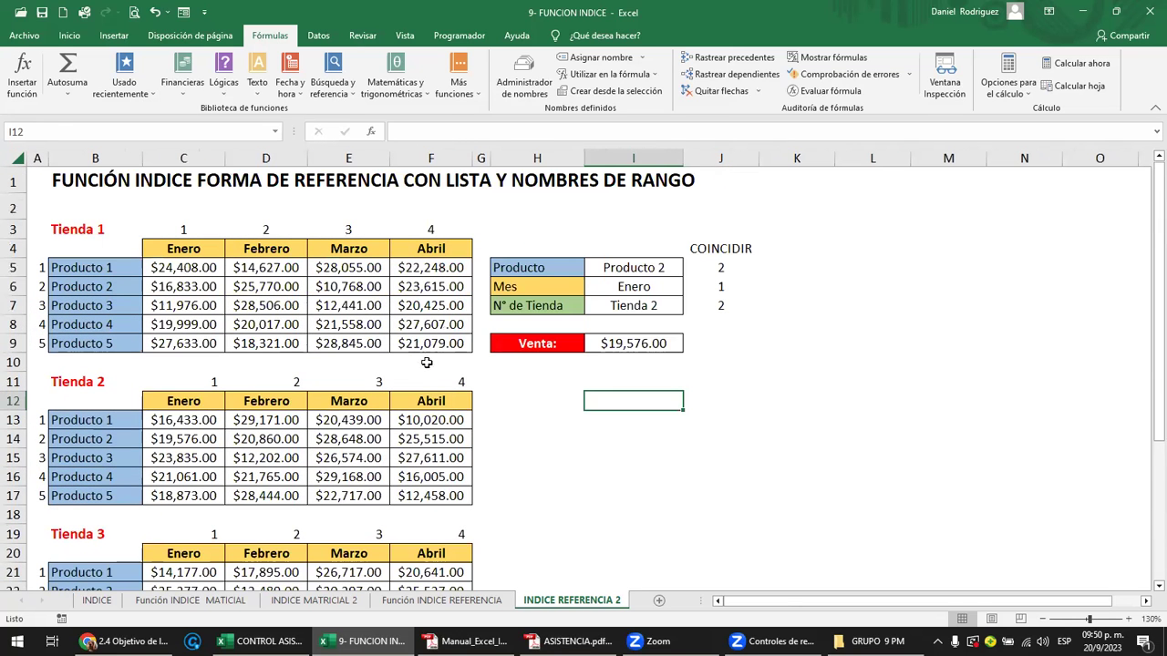
- Clear all contents and formatting from H4:J10 with Borrar todo
click(536, 250)
drag(537, 250, 759, 369)
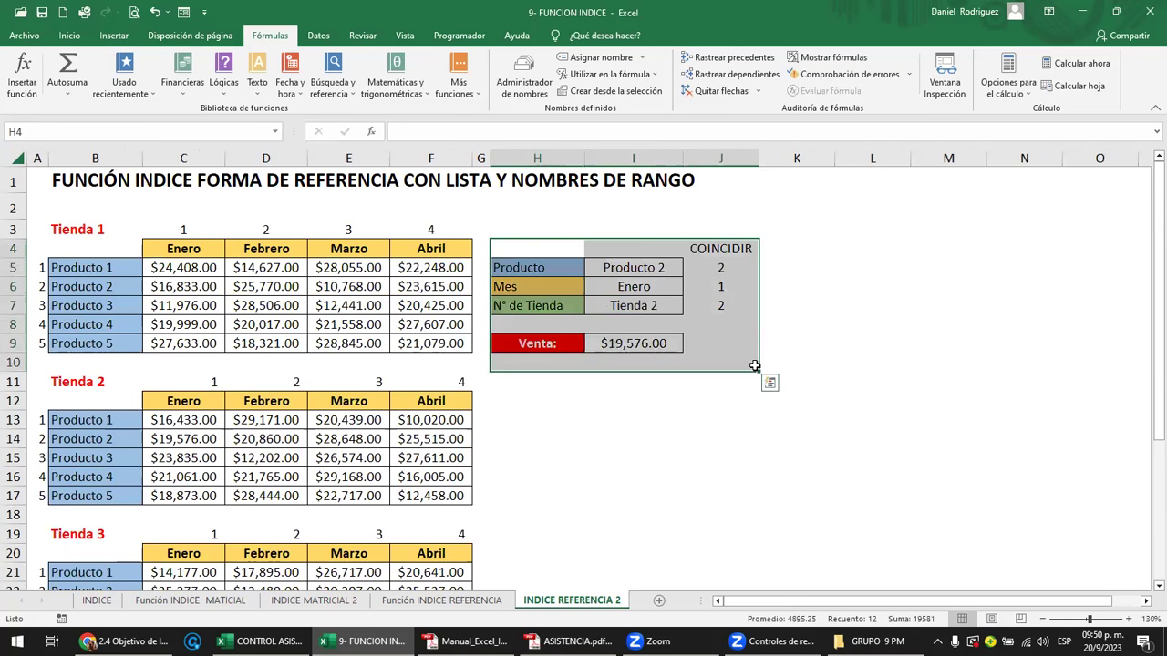
click(78, 38)
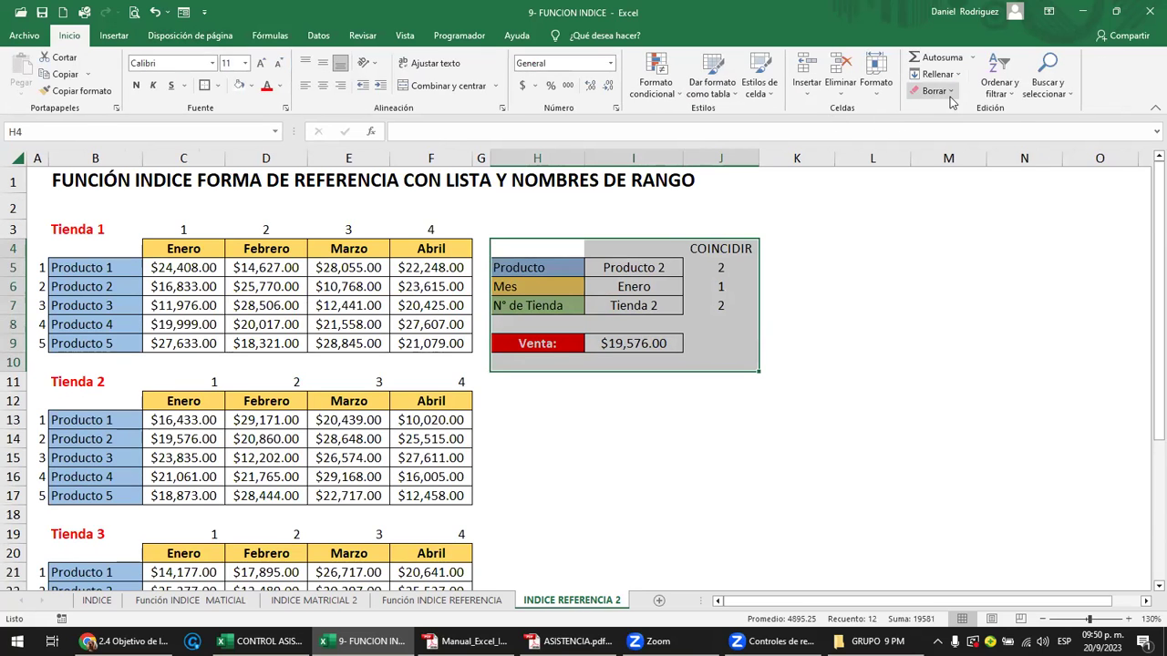
click(932, 91)
click(953, 109)
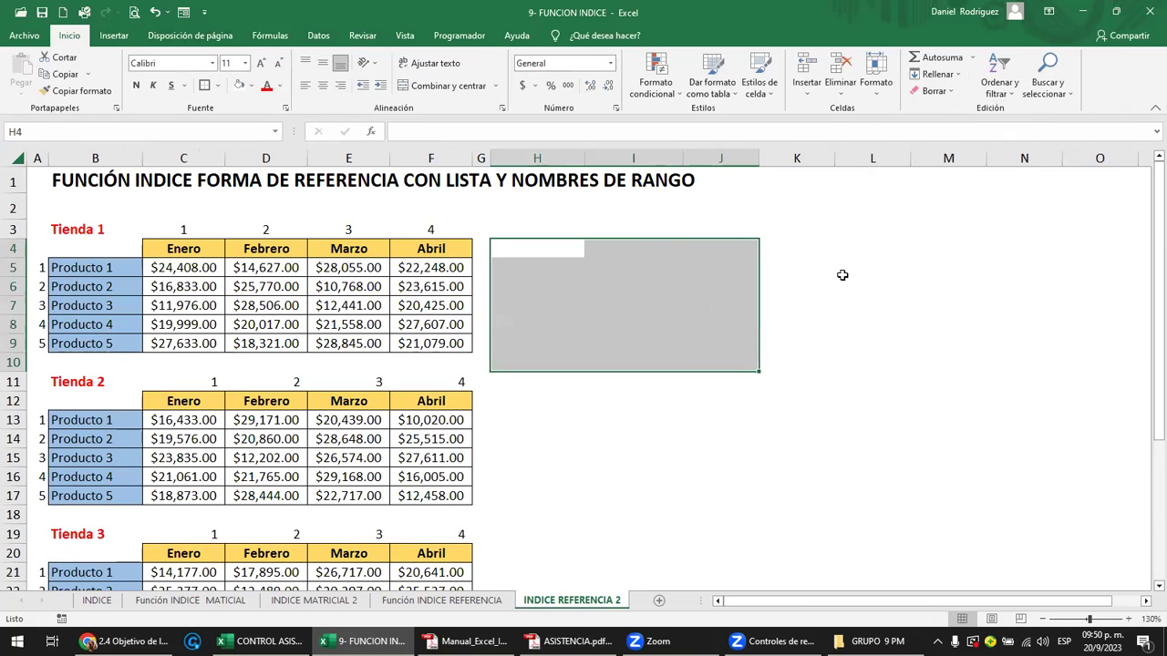
click(568, 270)
key(Right)
key(Up)
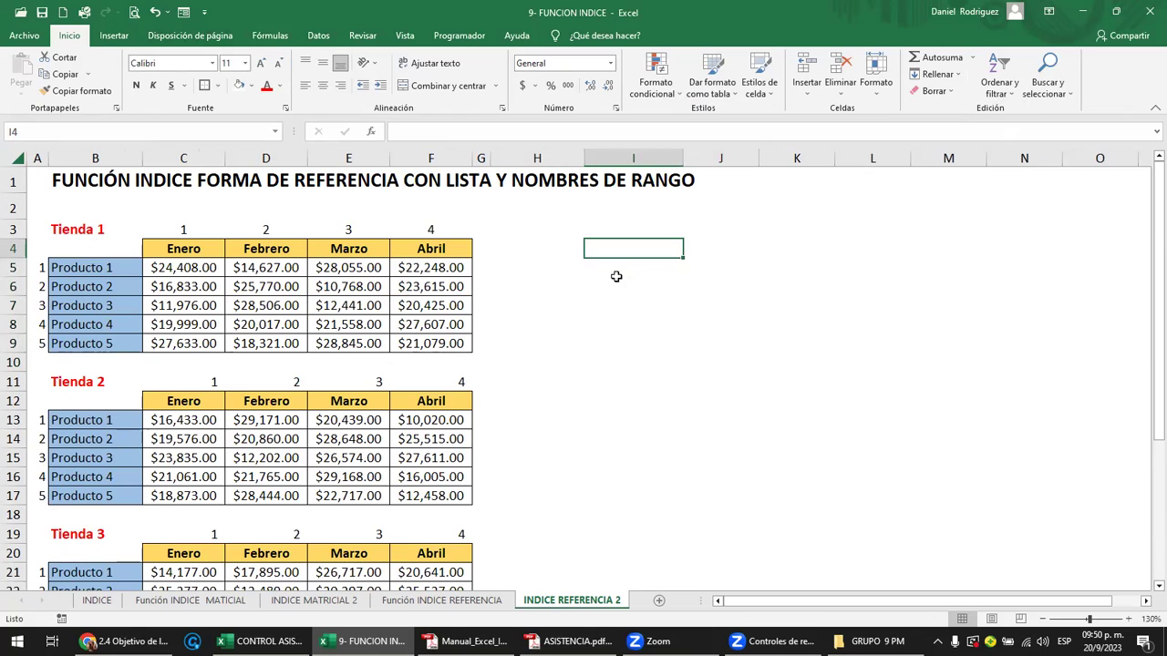
key(Left)
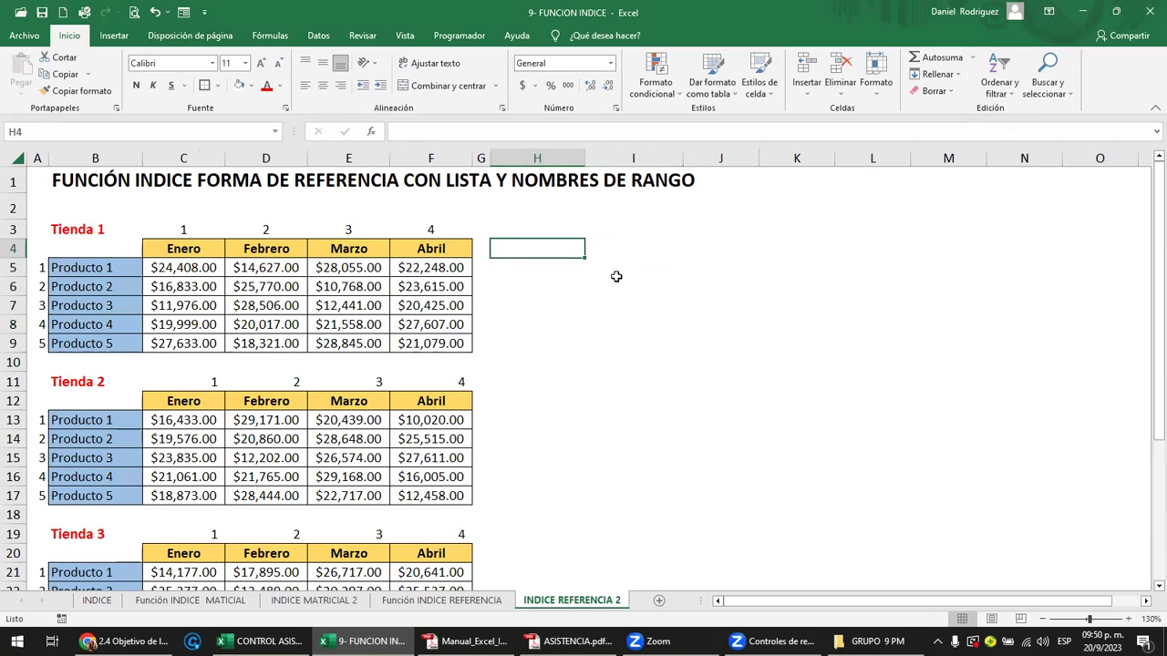
- Enter the label F1C2-T2 in cell H4
text(F1)
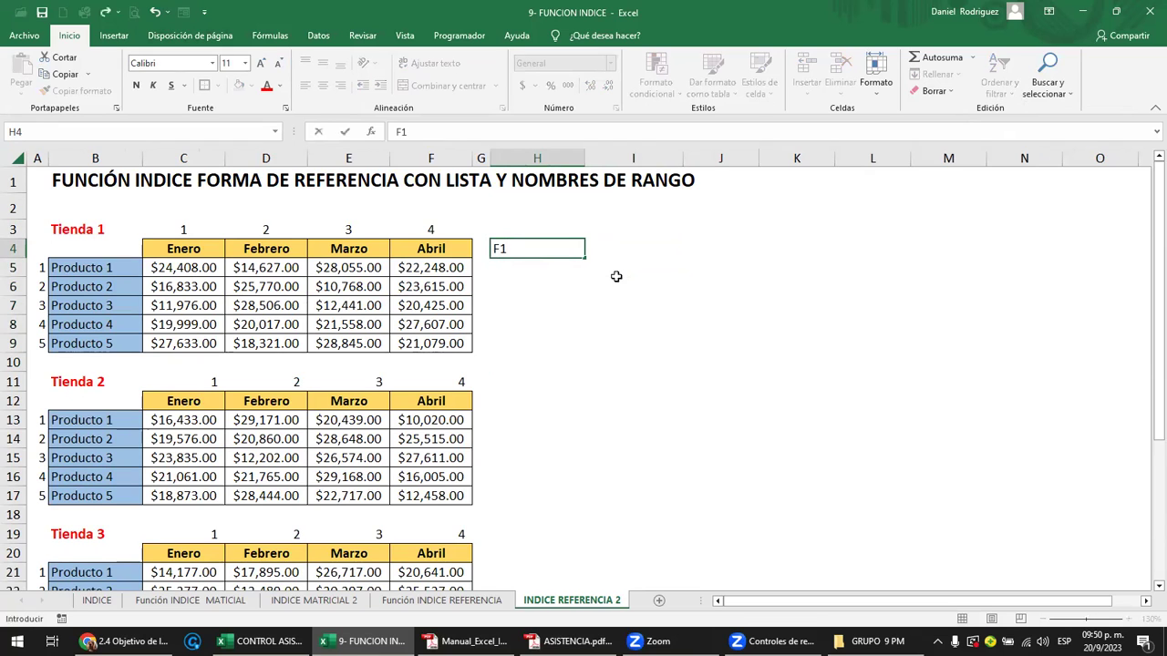
text(C2-T)
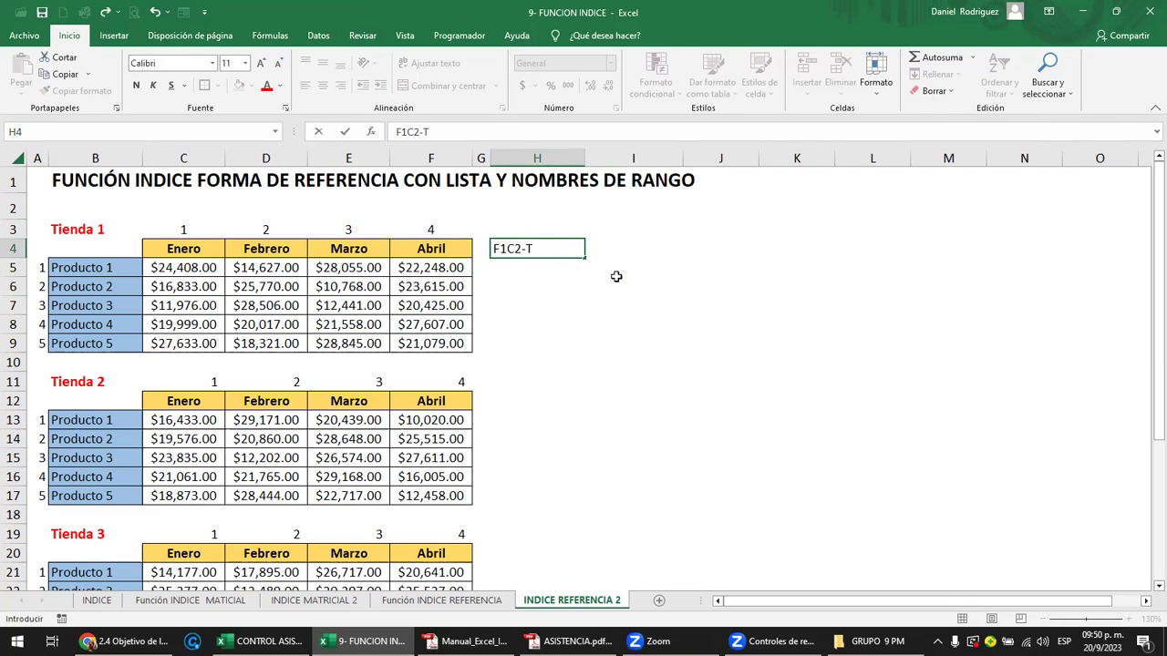
text(2)
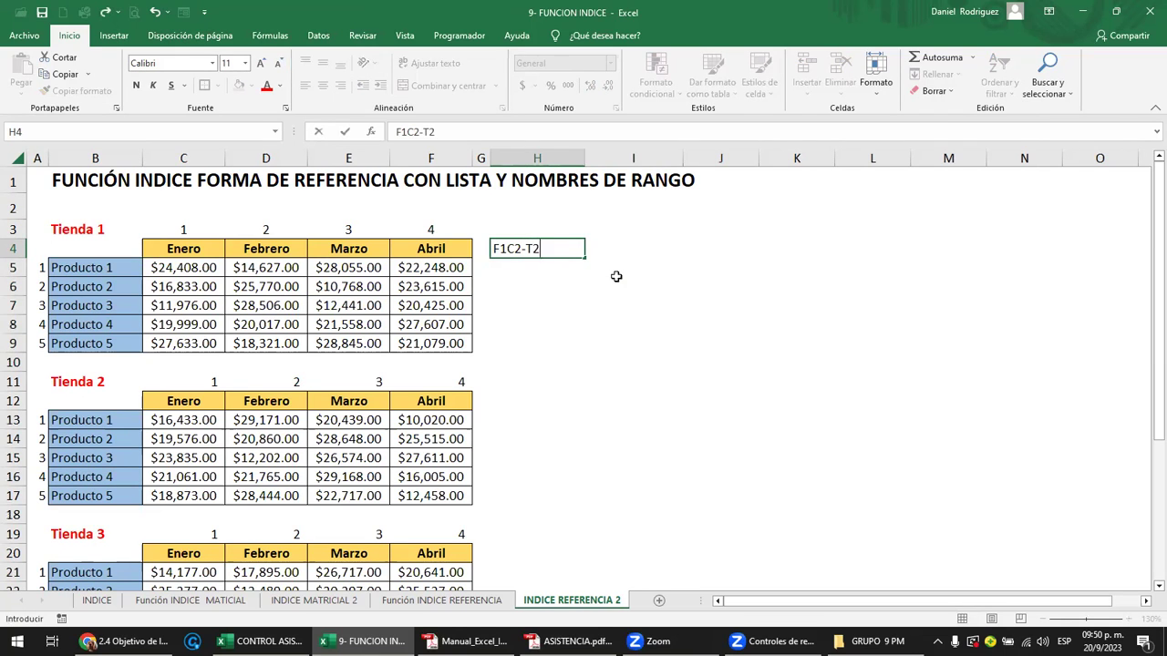
key(Return)
key(Up)
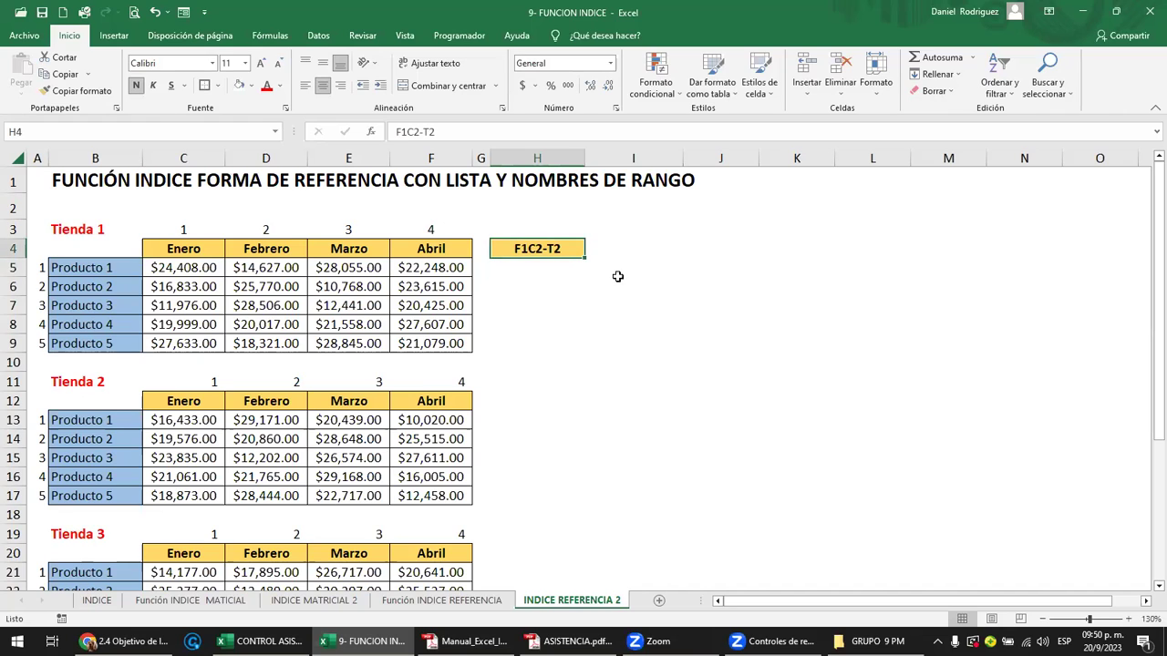
- Remove the yellow fill from H4 and widen column H to fit the label
drag(585, 158, 604, 158)
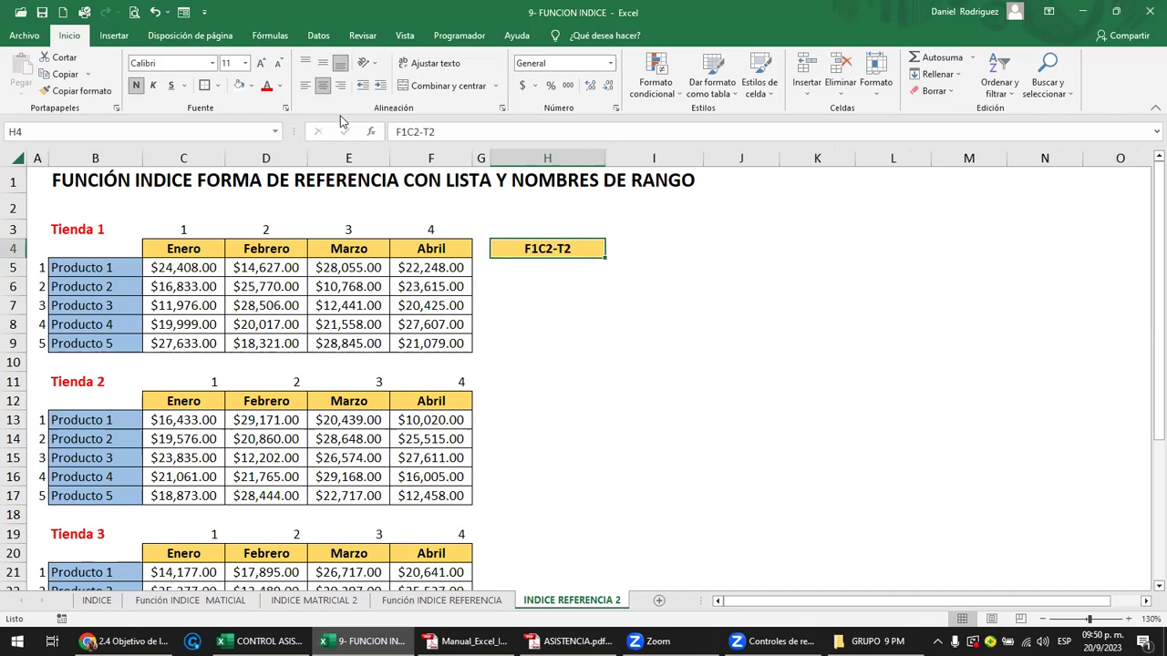
click(252, 85)
click(241, 119)
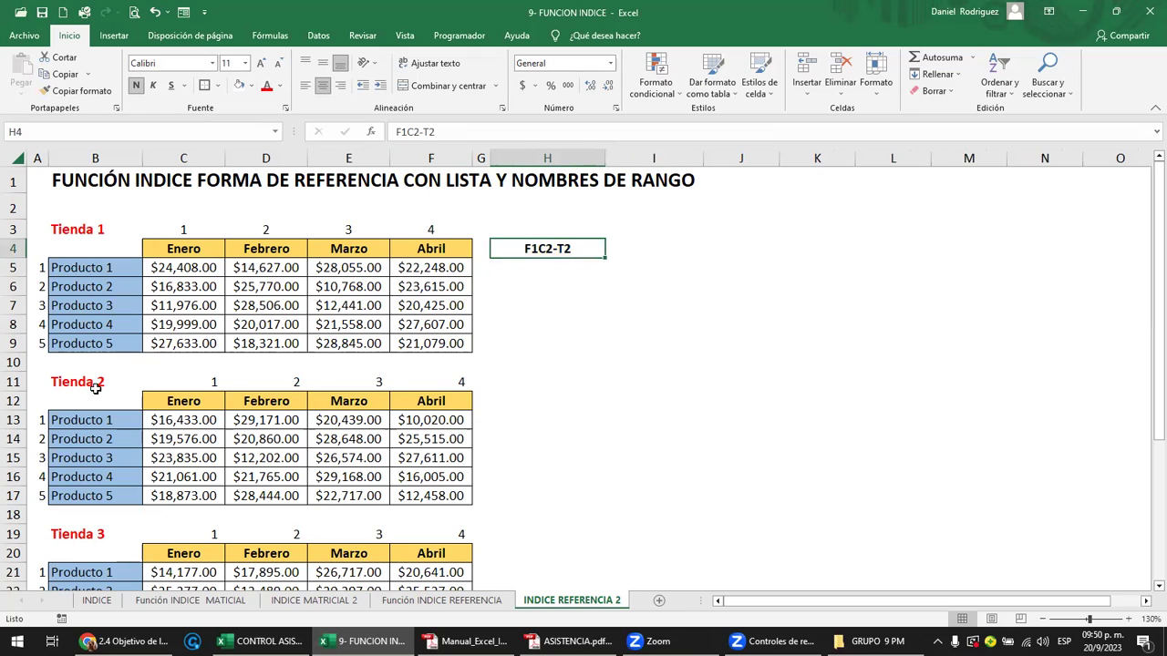
mouse_move(176, 419)
mouse_down()
mouse_move(424, 506)
mouse_move(424, 495)
mouse_up()
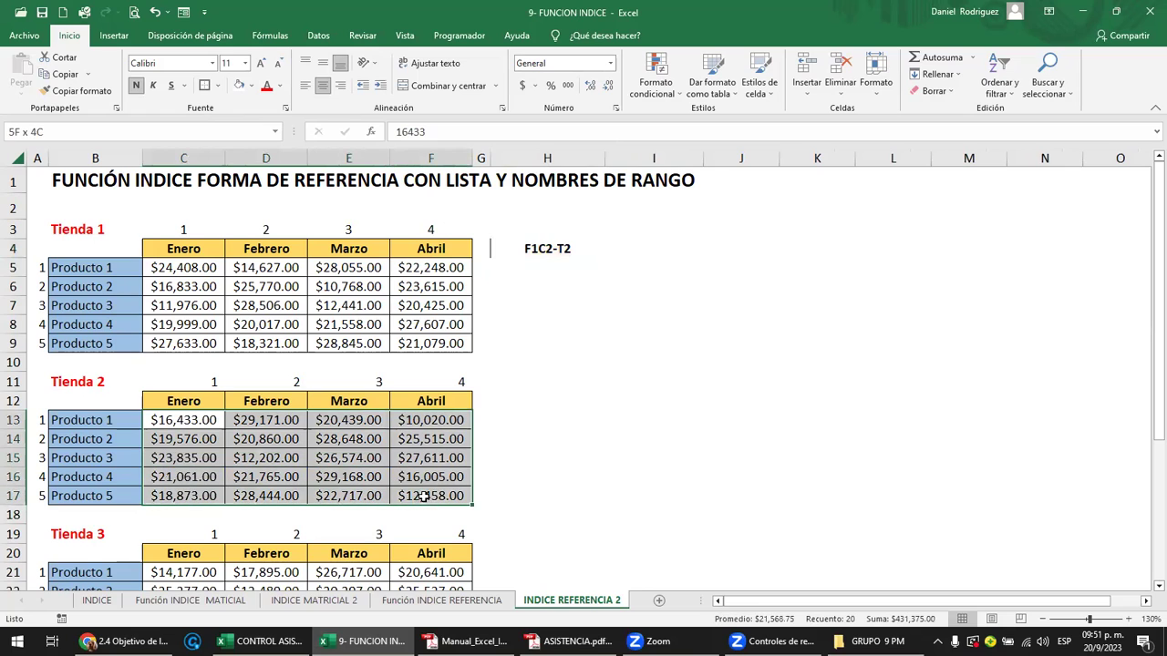
click(547, 259)
drag(605, 158, 627, 159)
click(558, 285)
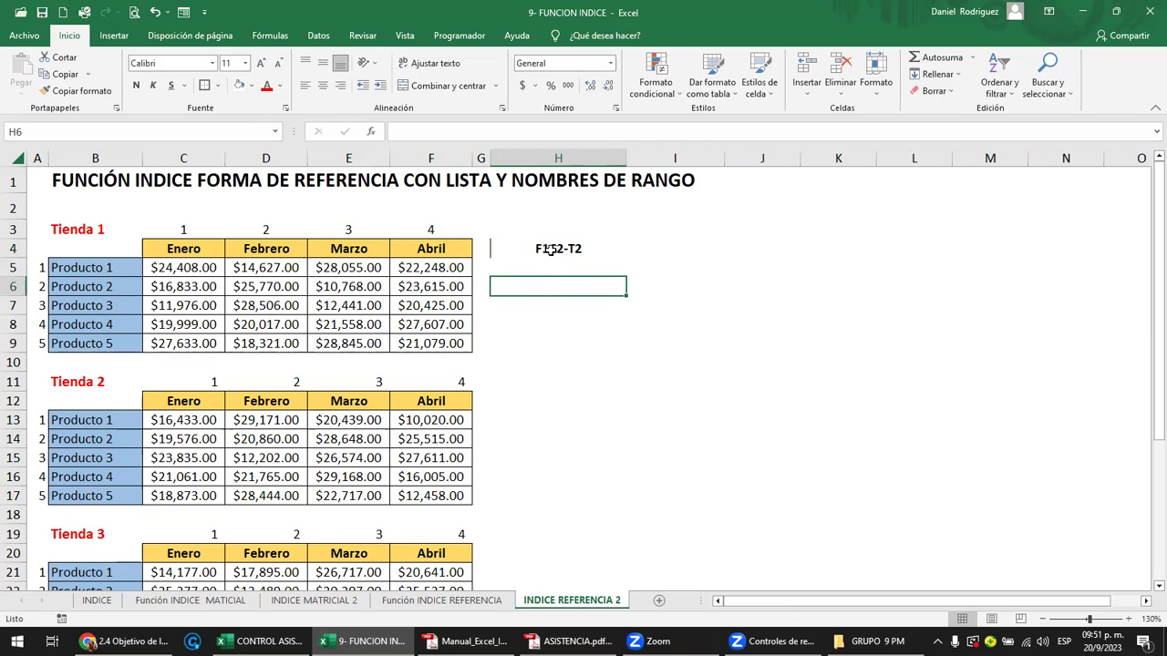
click(551, 252)
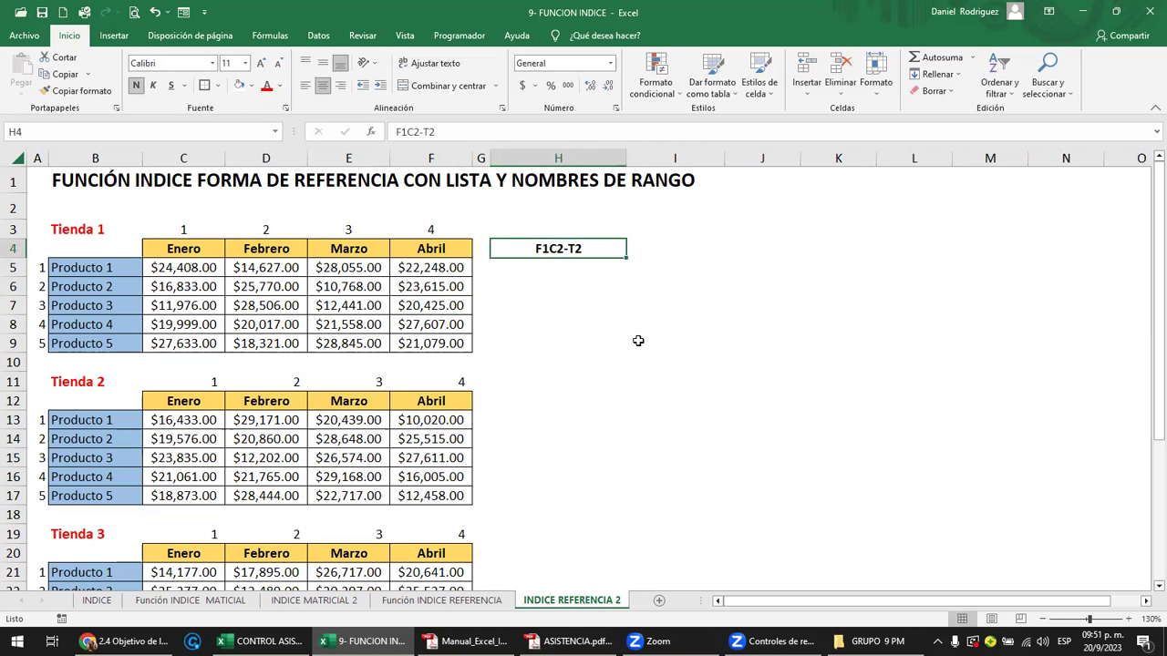
key(Return)
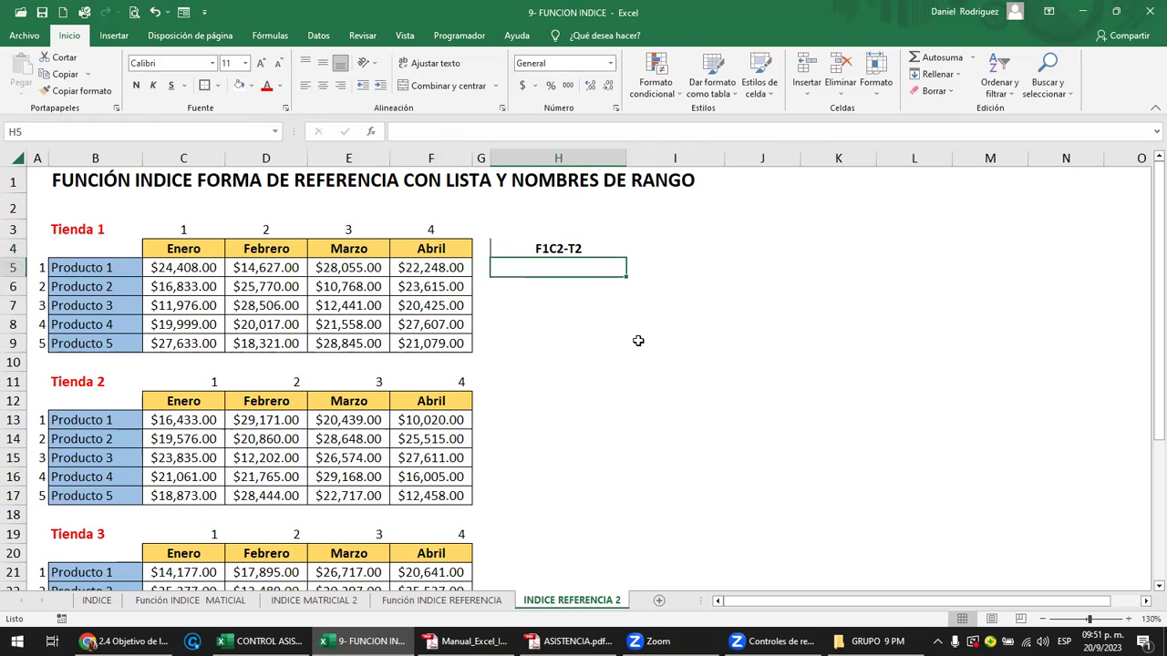
key(Right)
key(Up)
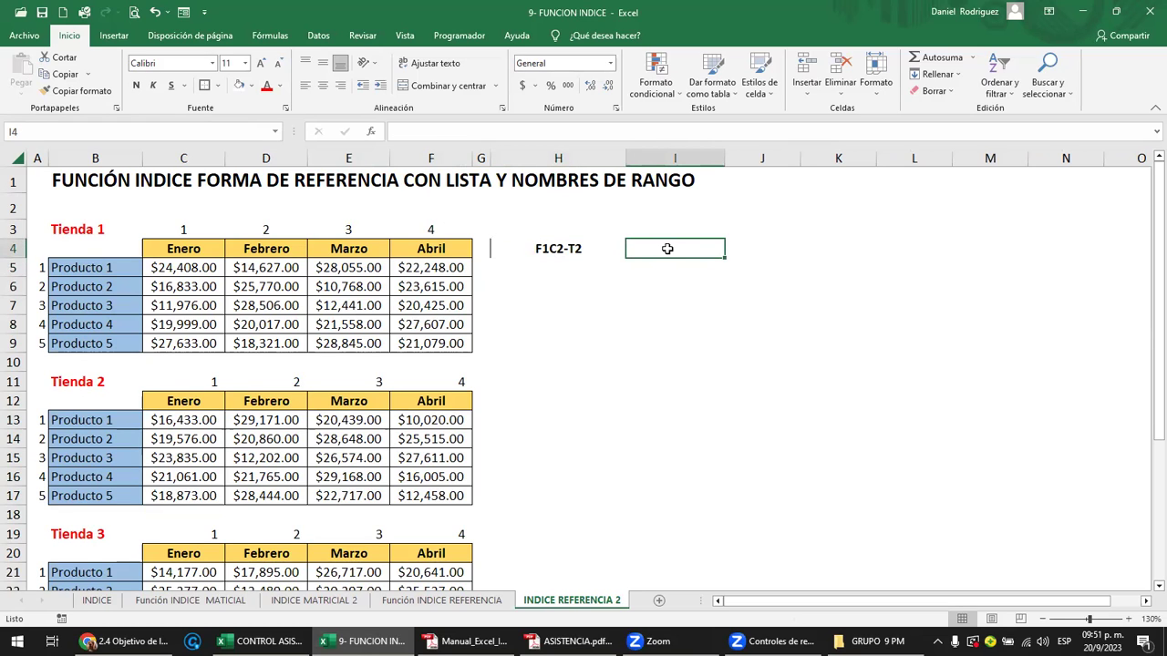
- Start an INDICE formula in I4 with the named ranges TIENDA1 and TIENDA2
text(=)
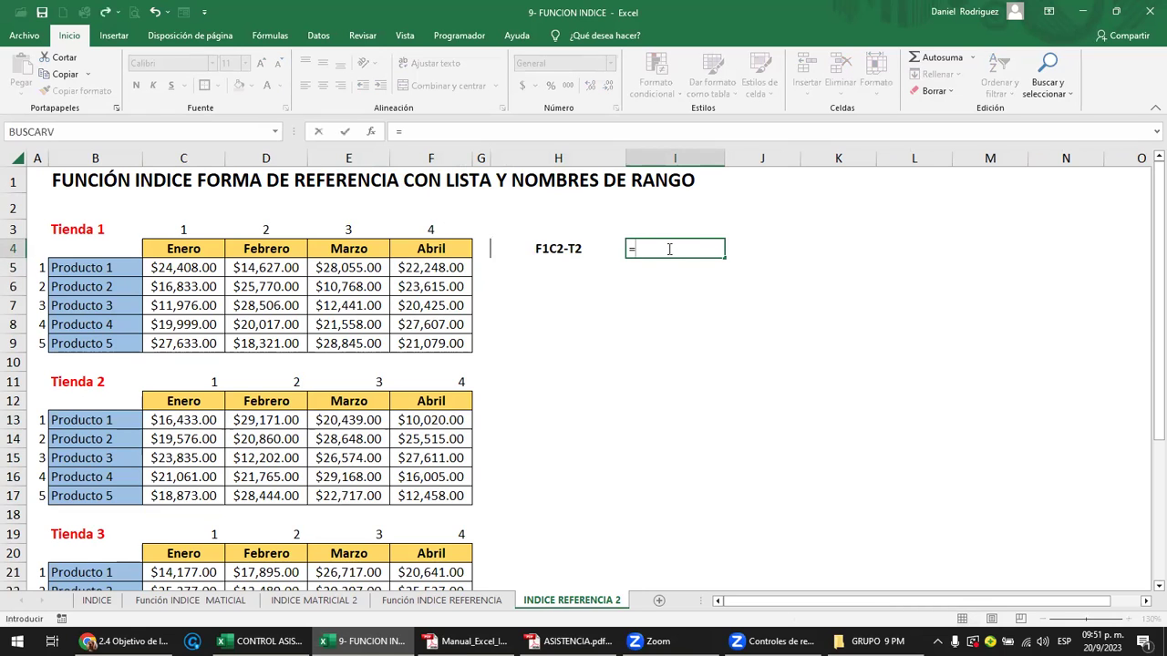
text(IN)
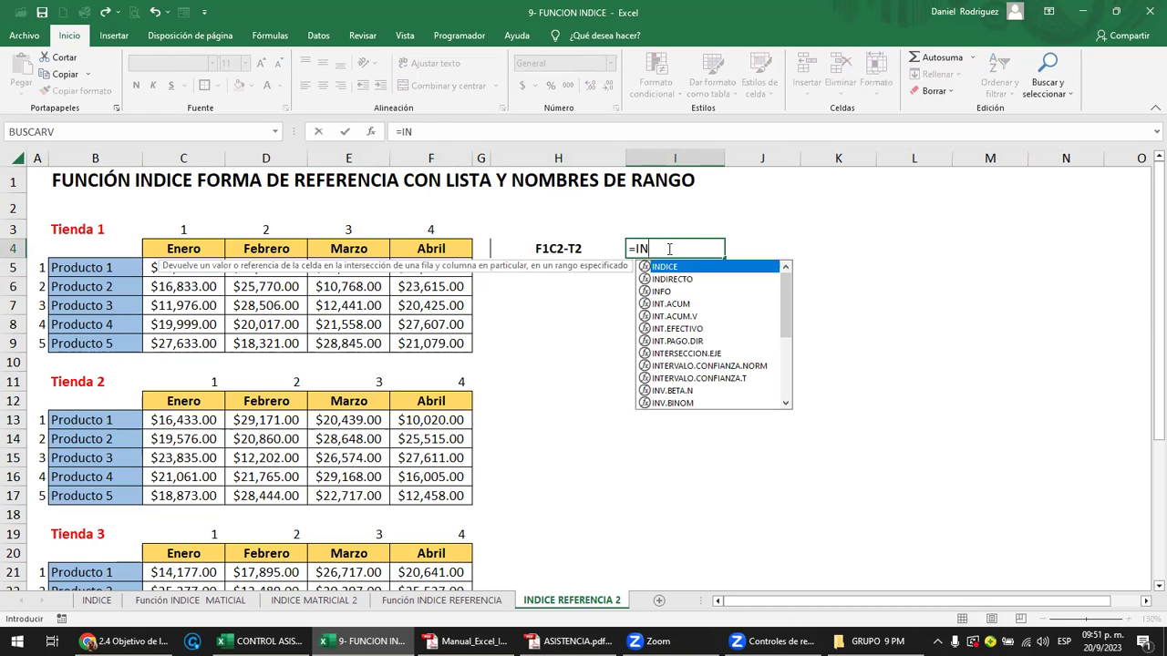
key(Tab)
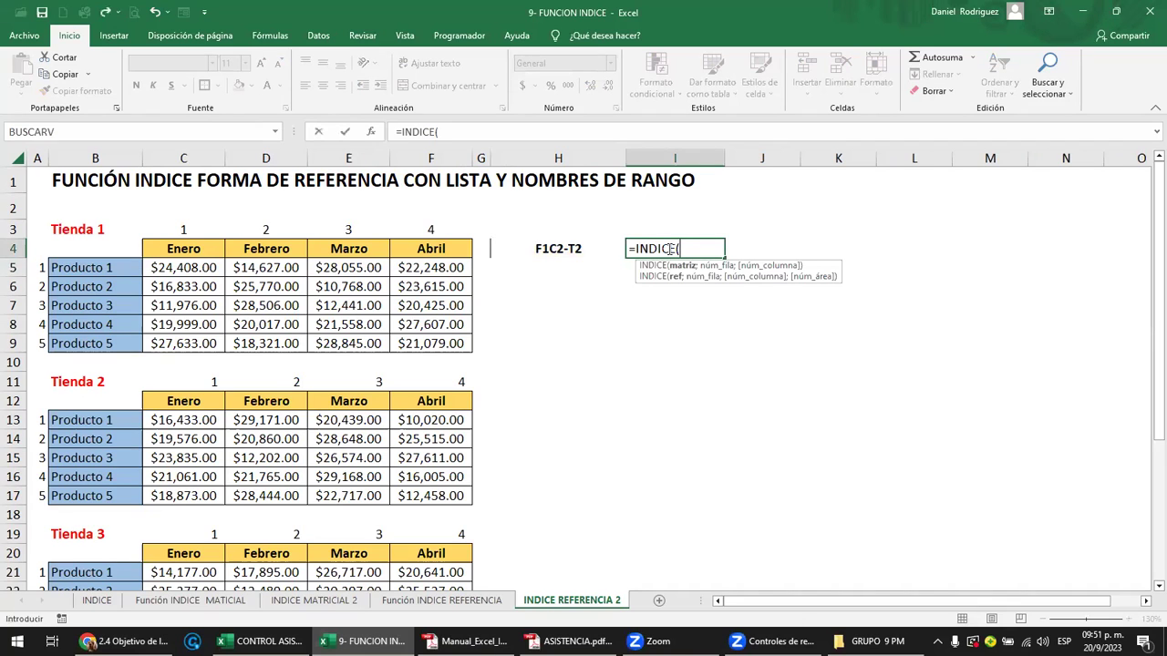
text(()
text(T)
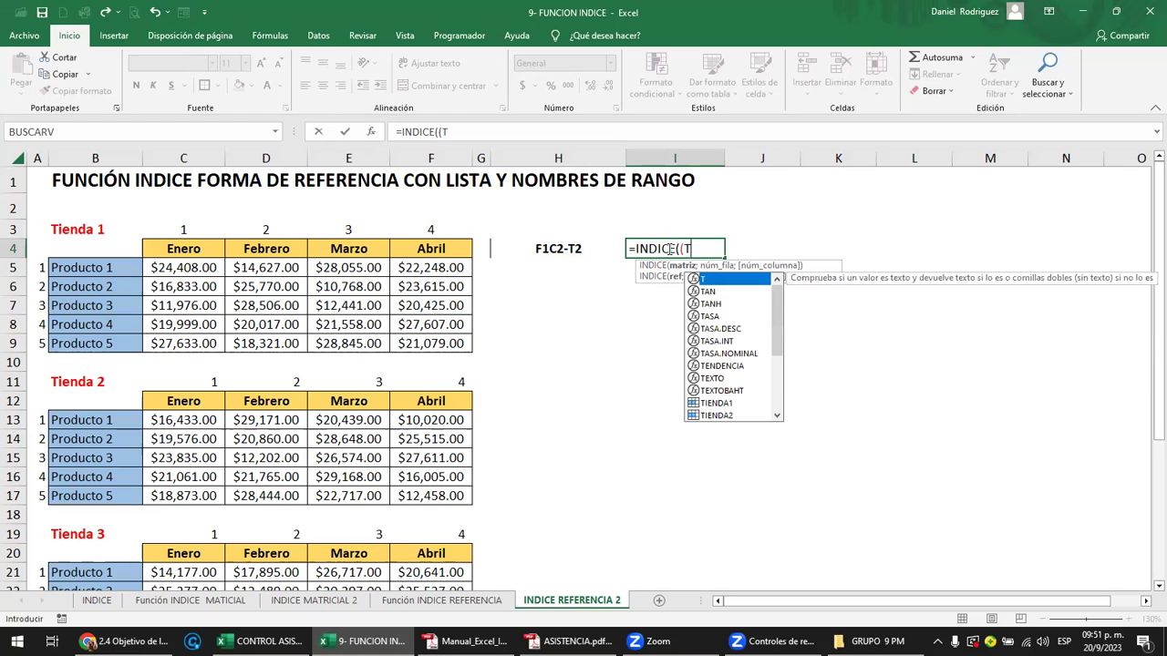
text(I)
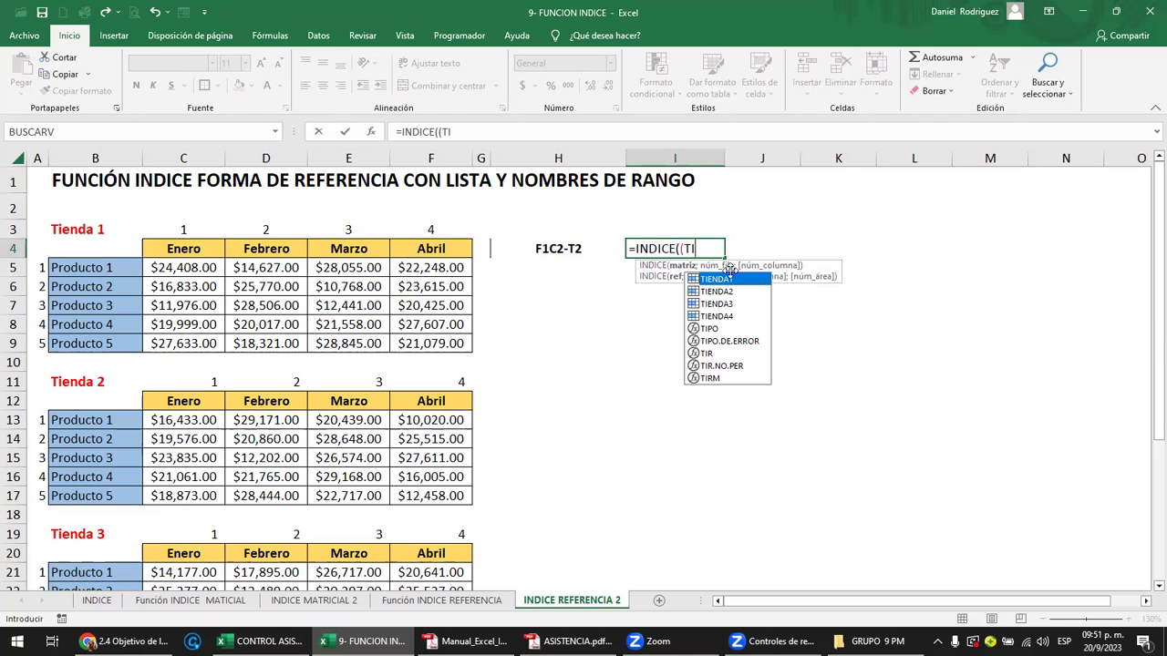
double_click(702, 279)
text(;TI)
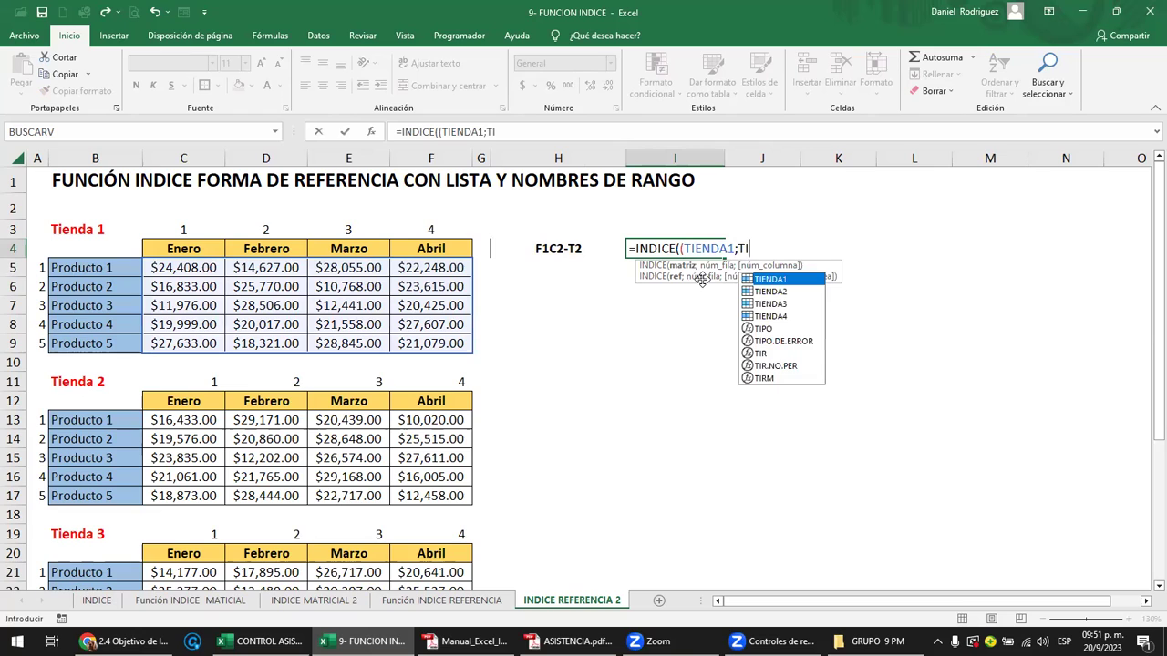
key(Down)
key(Tab)
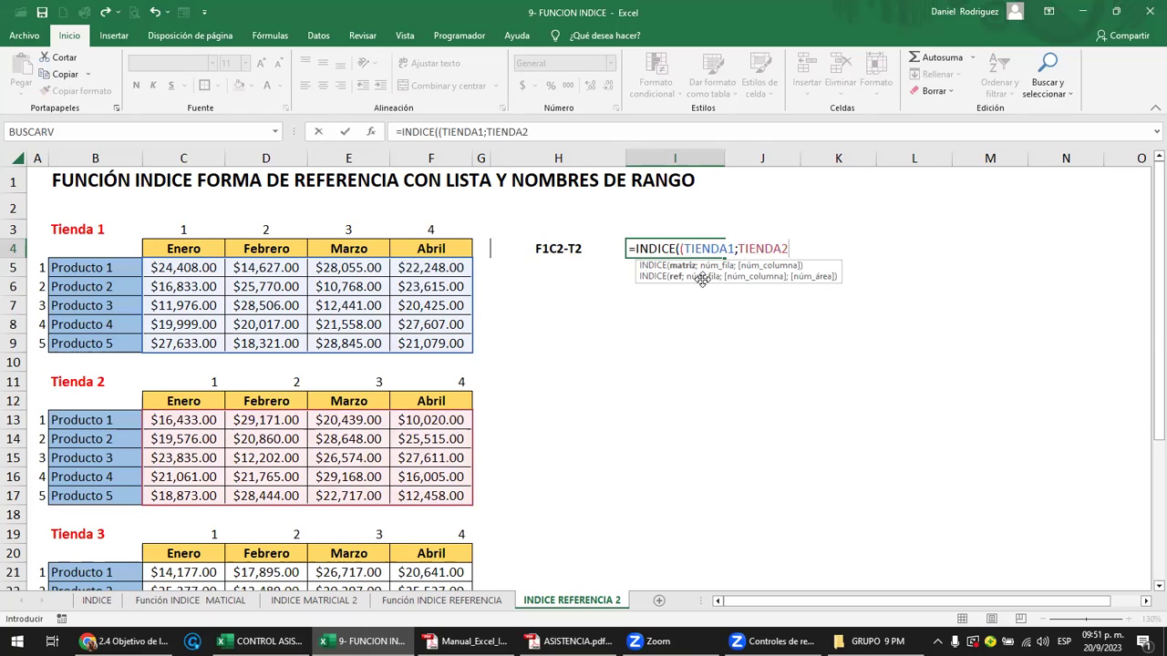
- Add TIENDA3 and TIENDA4 to the INDICE reference list
text(;TIE)
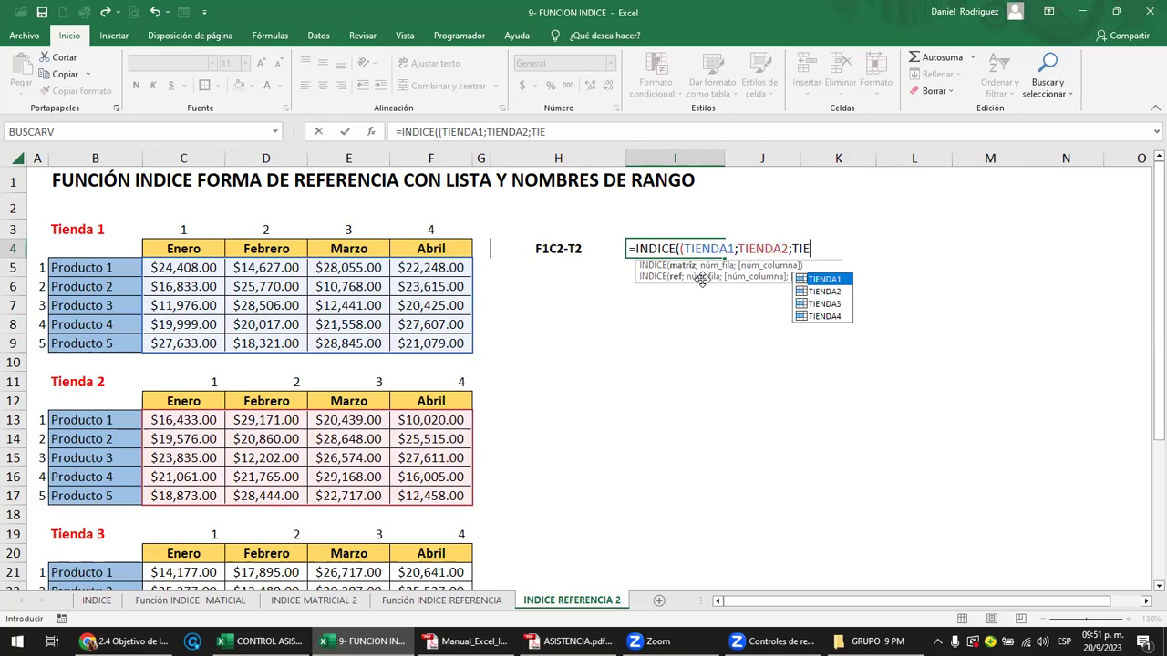
key(Down)
text(E)
key(Down)
key(Tab)
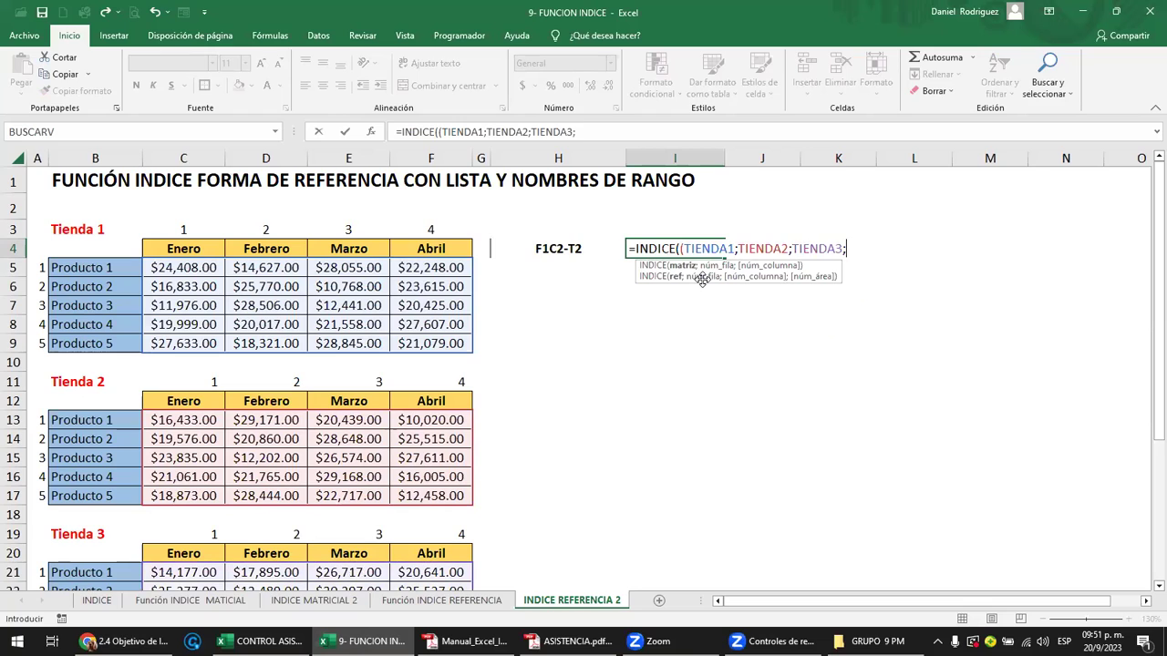
text(TIE)
key(Down)
key(Down)
key(Down)
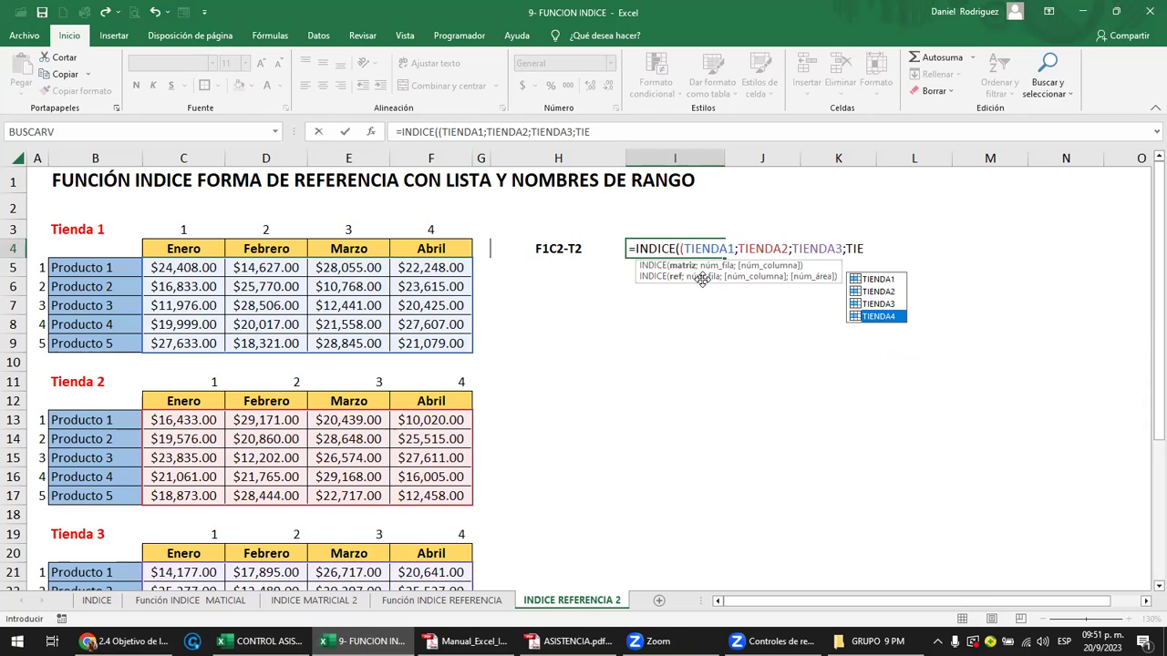
key(Tab)
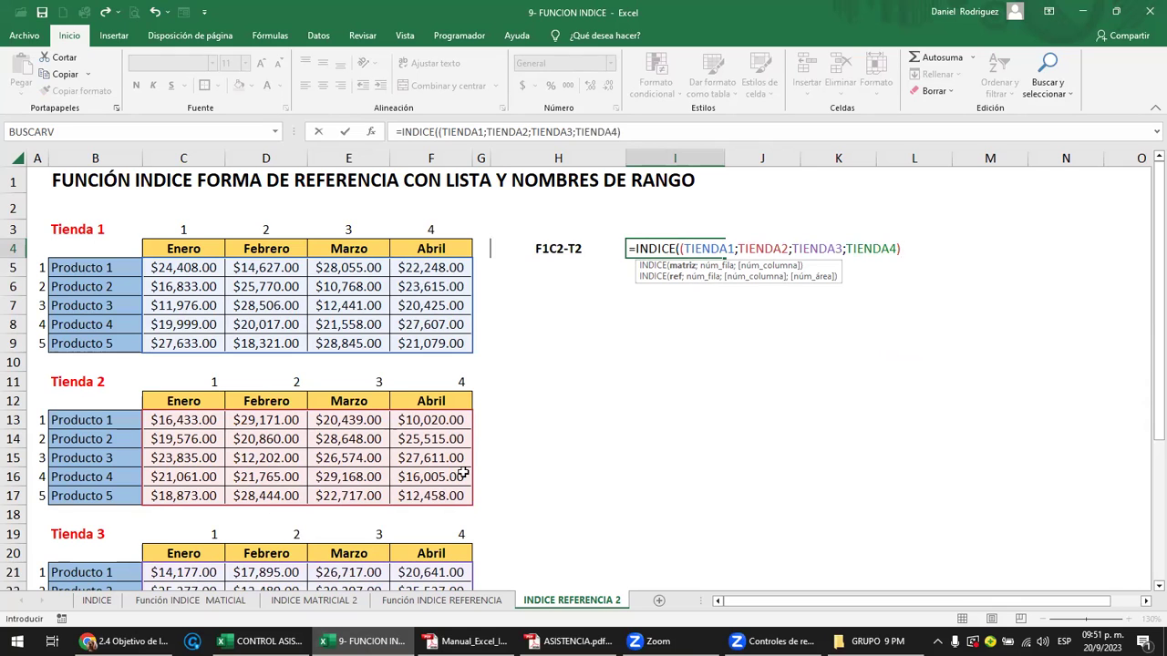
scroll(523, 443, down, 1)
scroll(519, 472, down, 3)
scroll(515, 470, up, 2)
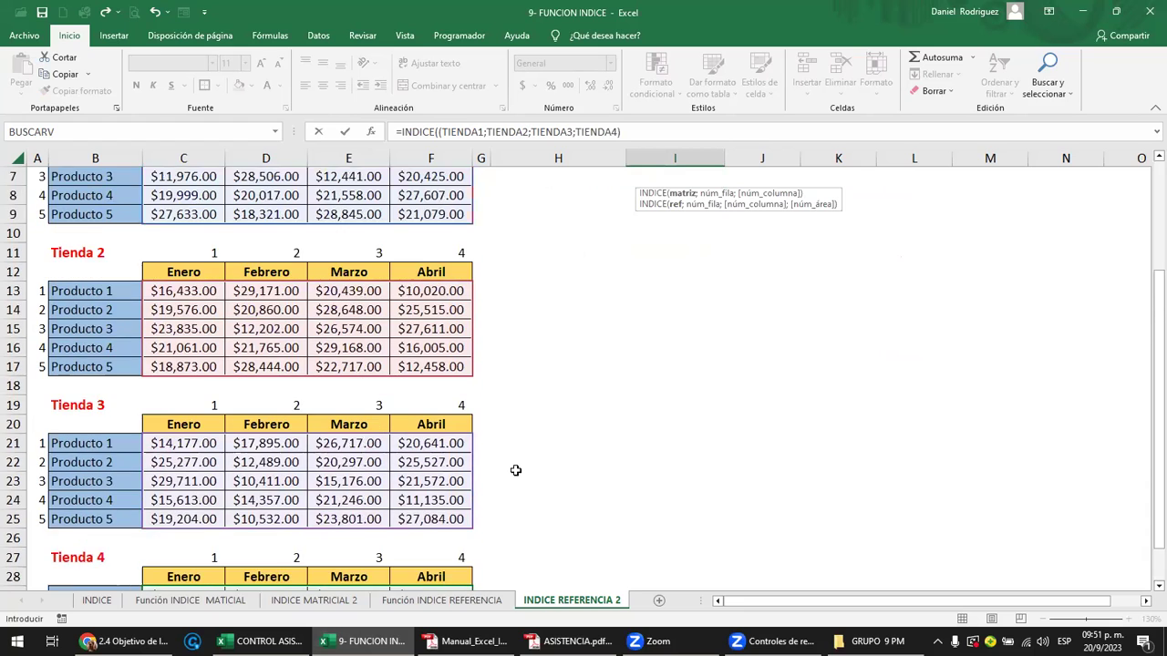
scroll(516, 471, up, 2)
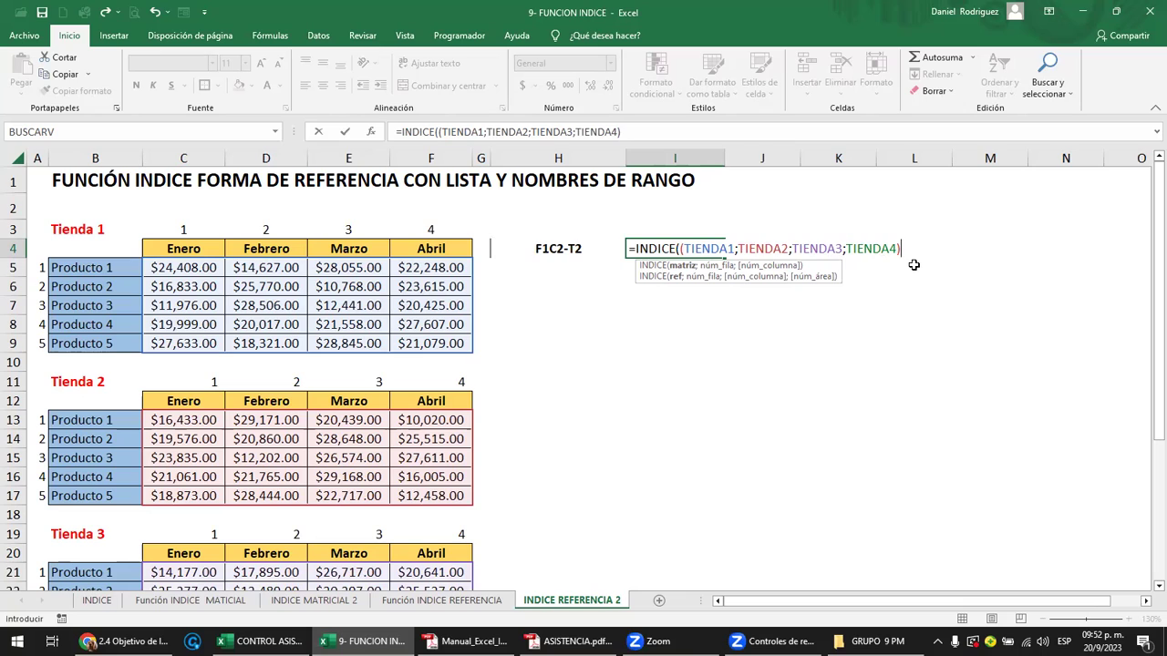
- Finish the formula with row 1, column 2, area 2, returning 29171
text(;)
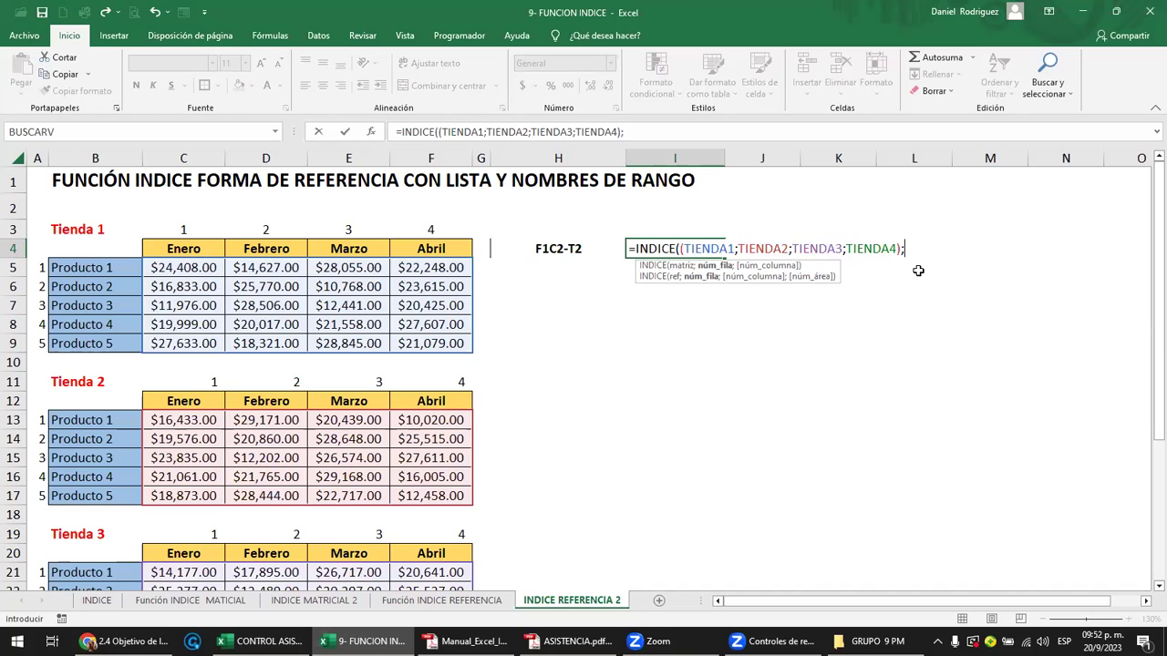
text(1;)
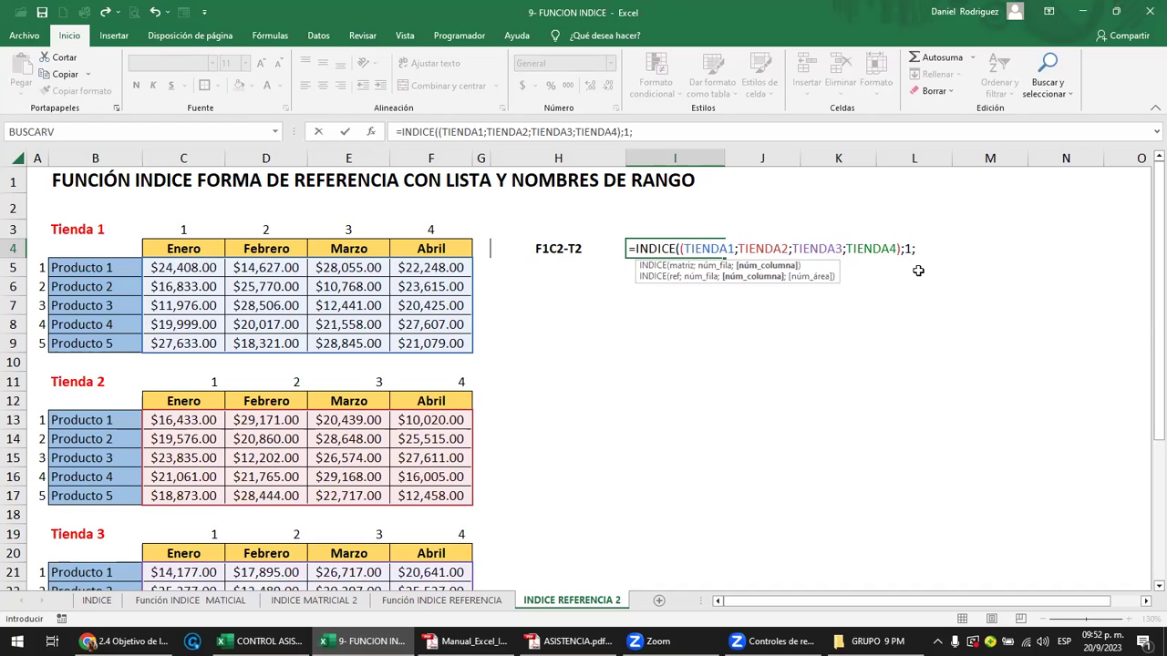
text(2;)
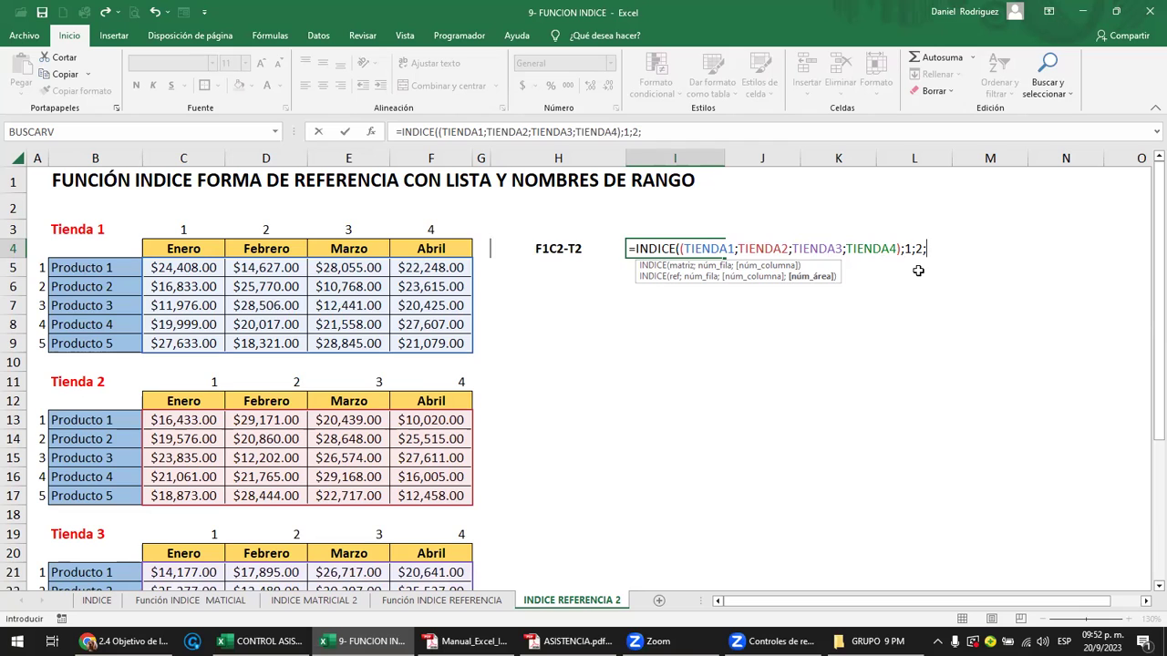
text(2)
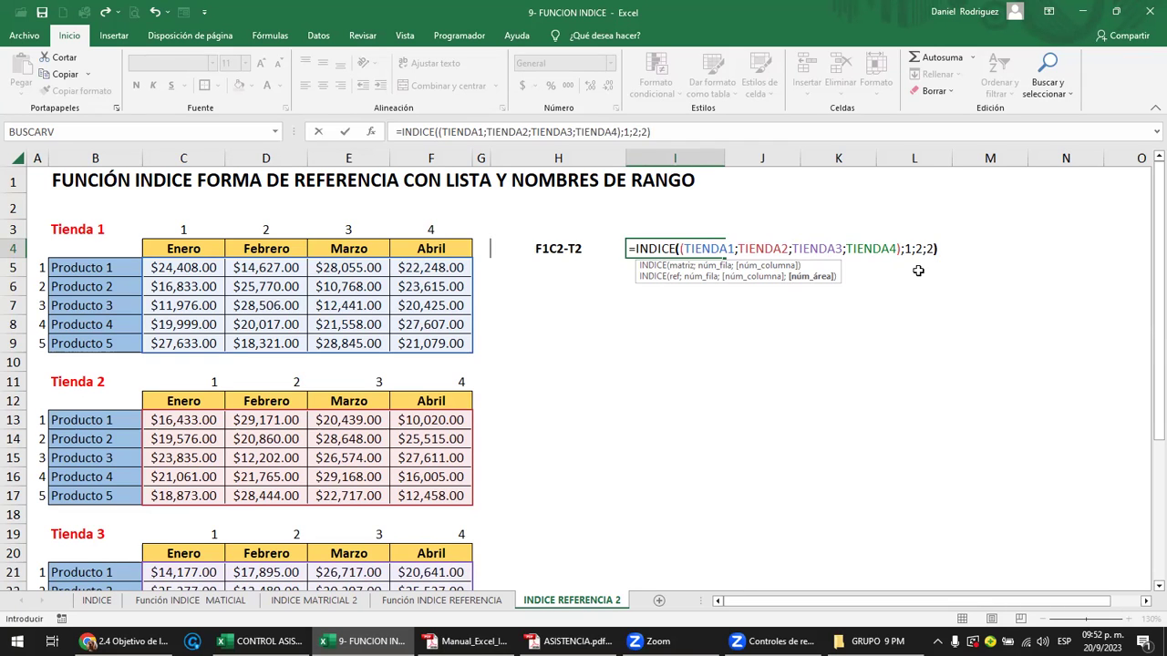
key(Return)
- Format the I4 result as Moneda (currency), showing $29,171.00
click(695, 248)
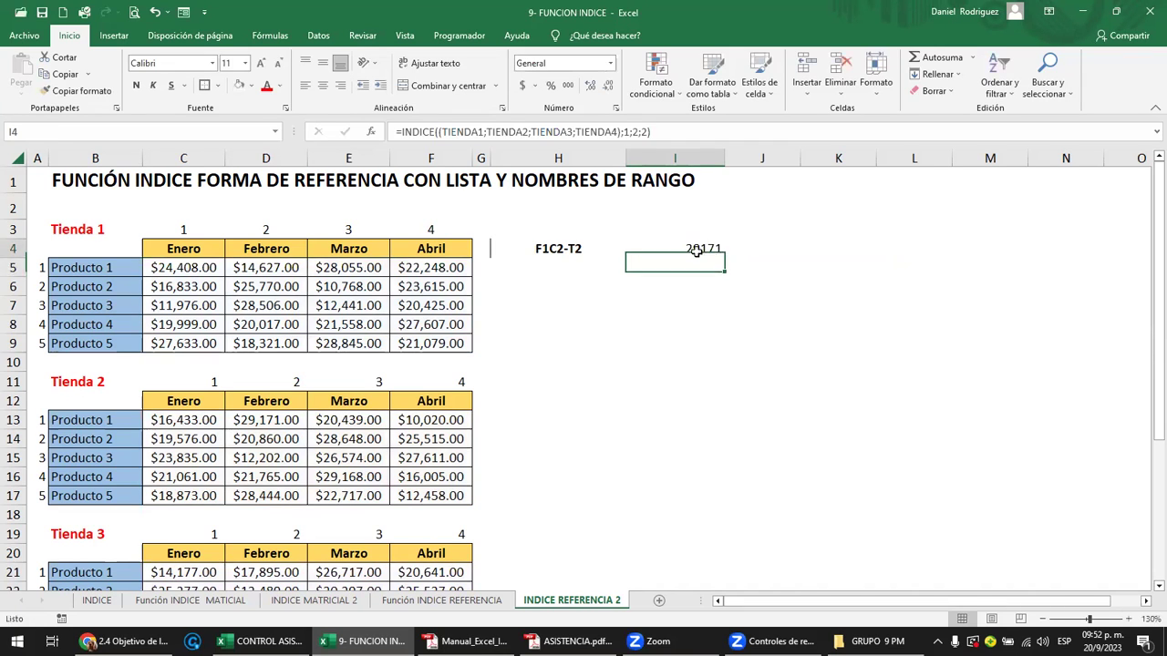
click(610, 63)
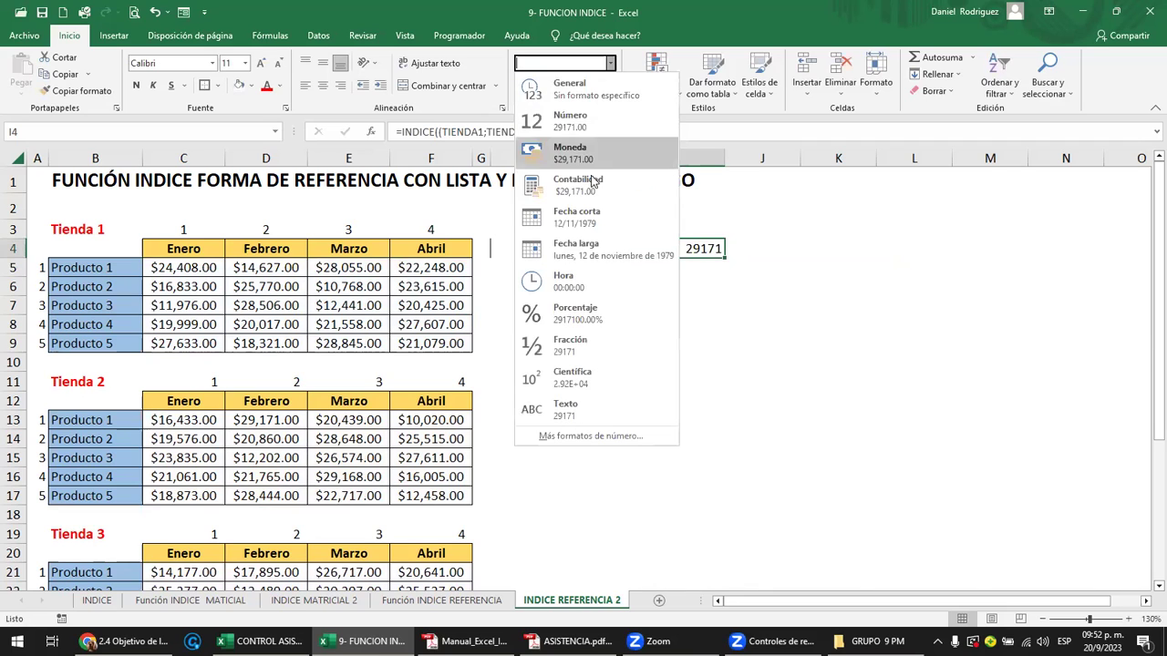
click(570, 146)
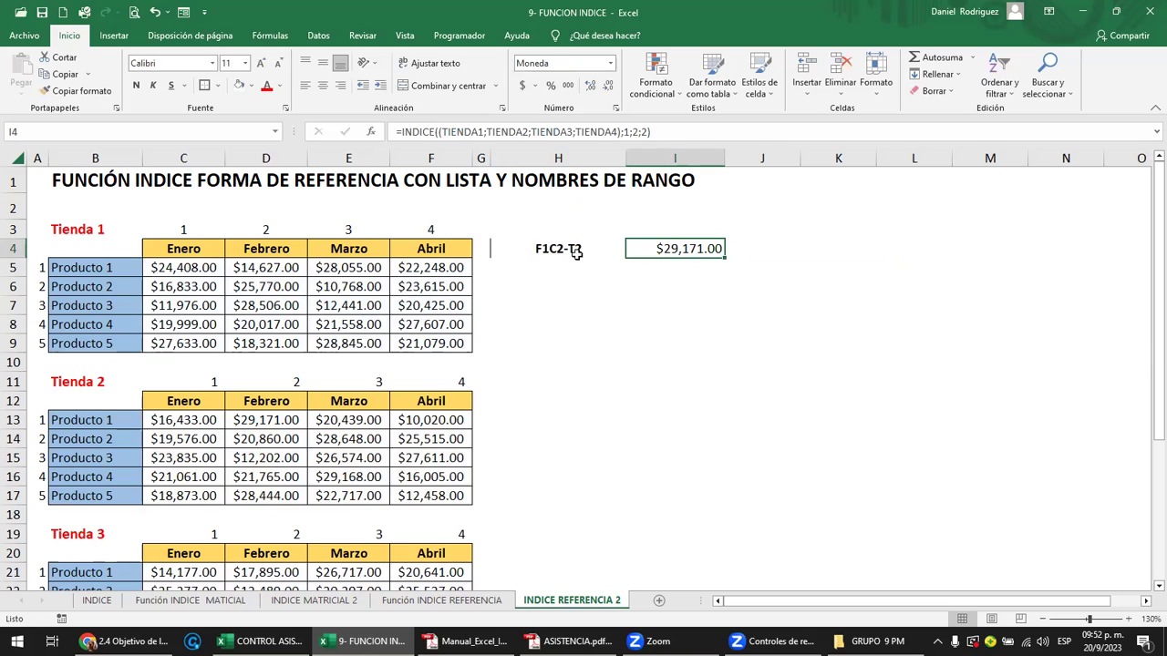
- Fill the Tienda 2 February value D13 and result cell I4 yellow
click(181, 420)
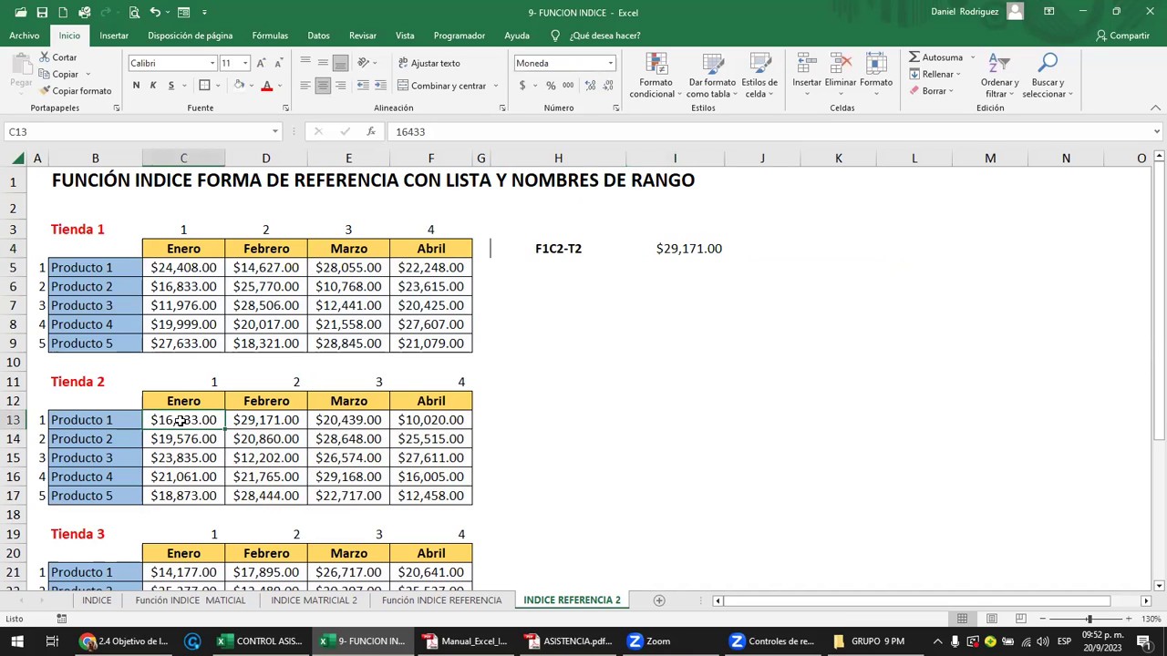
click(260, 420)
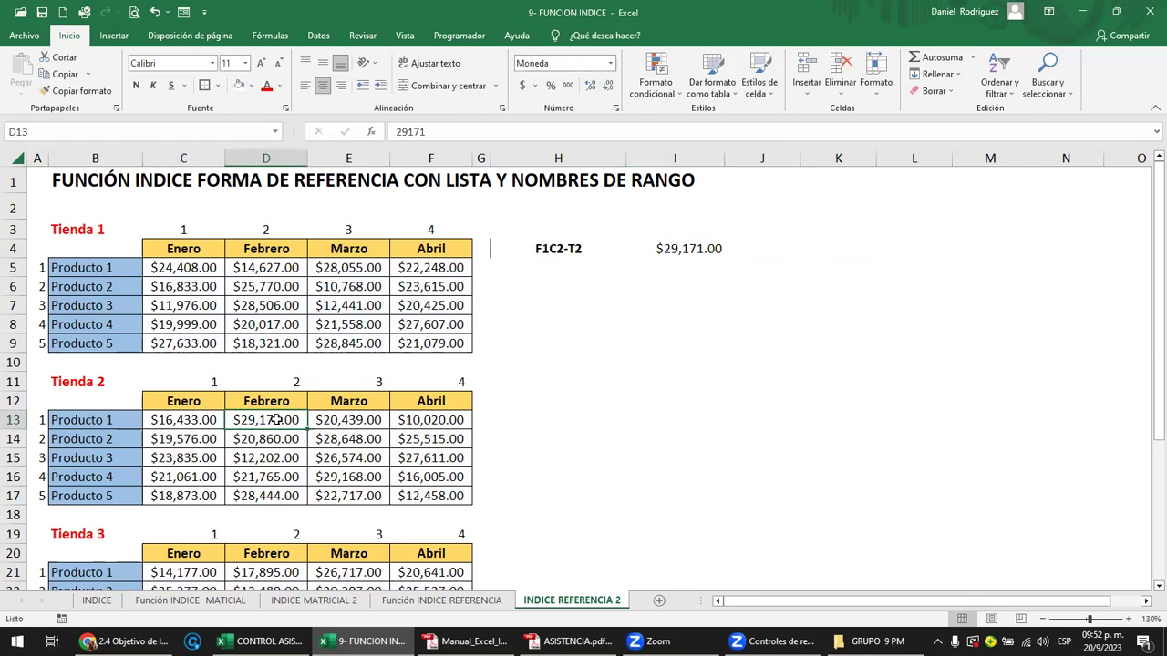
click(252, 86)
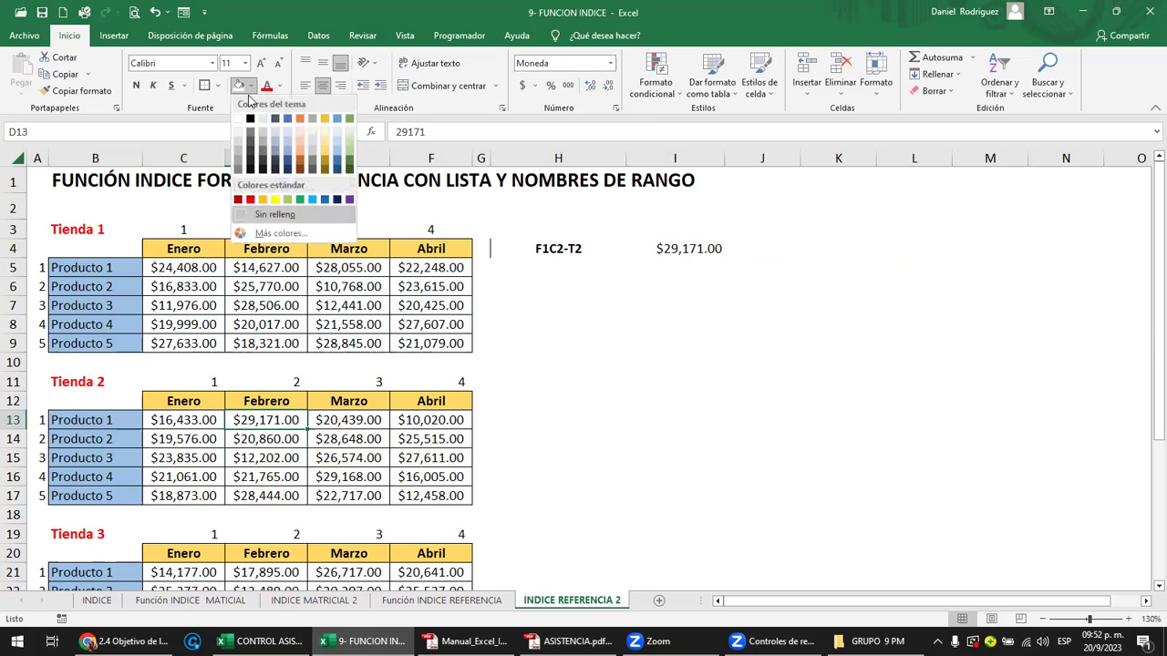
click(275, 199)
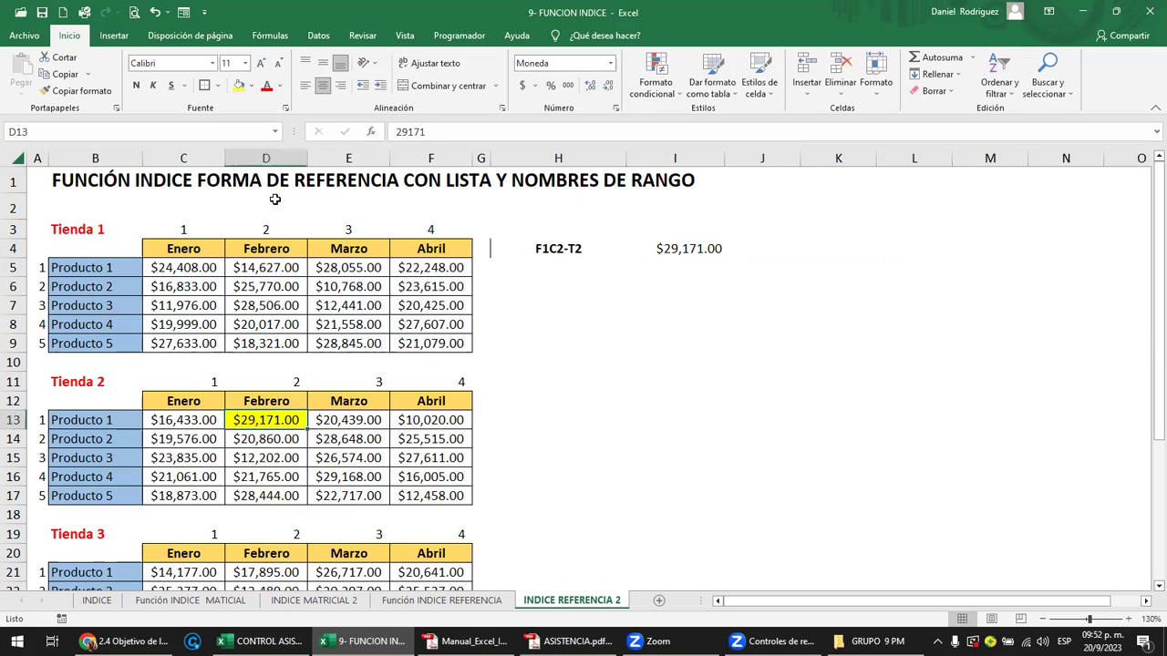
click(679, 251)
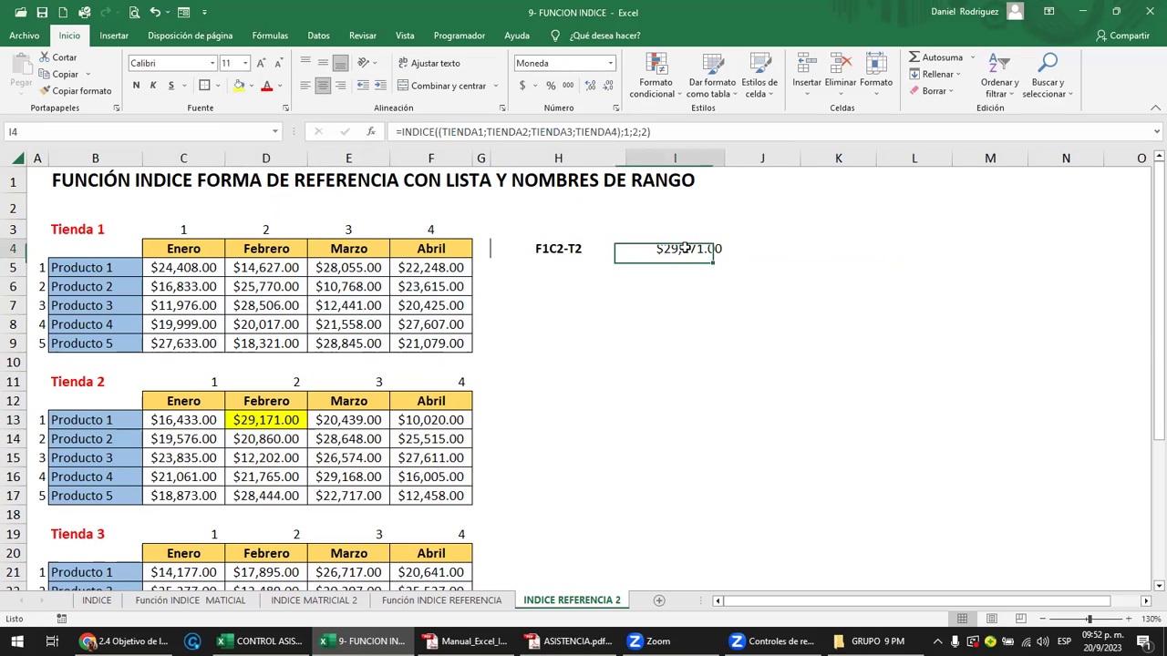
click(239, 86)
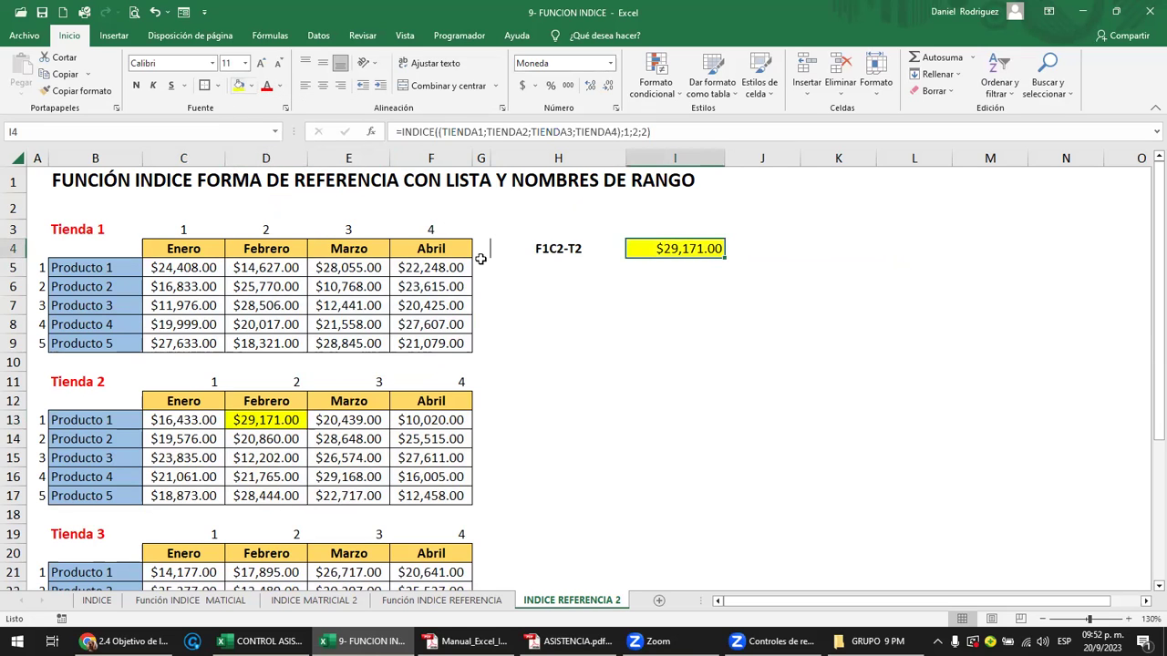
click(553, 405)
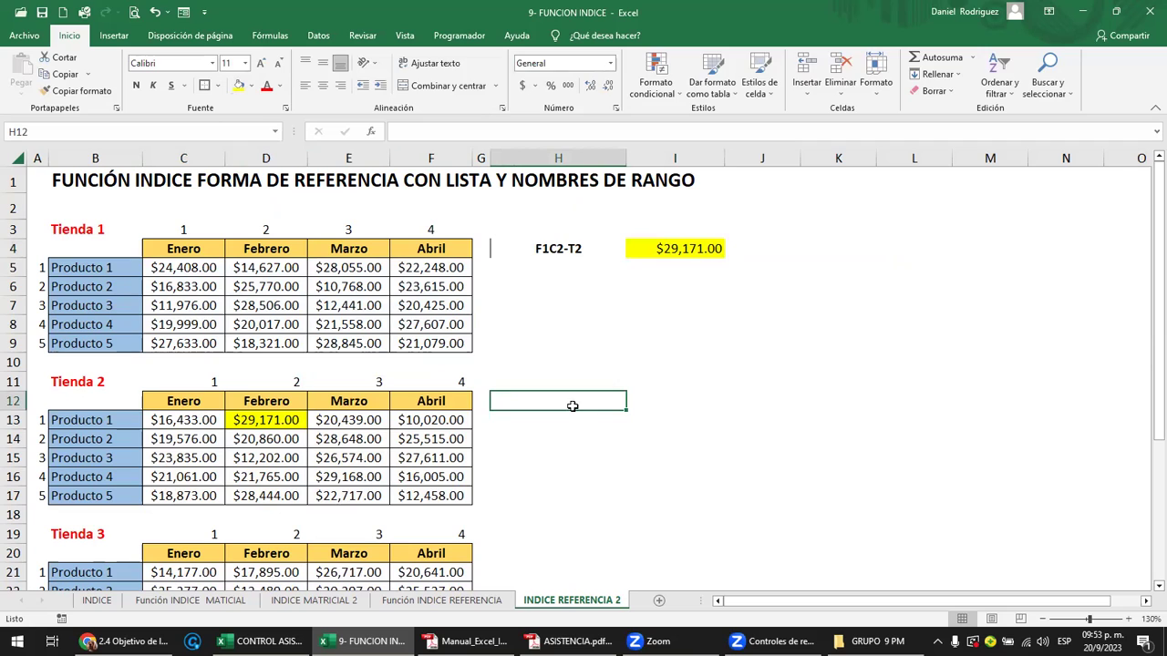
- Enter F3C4-T3 in H12 and copy the F1C2-T2 label's formatting onto it
text(F3)
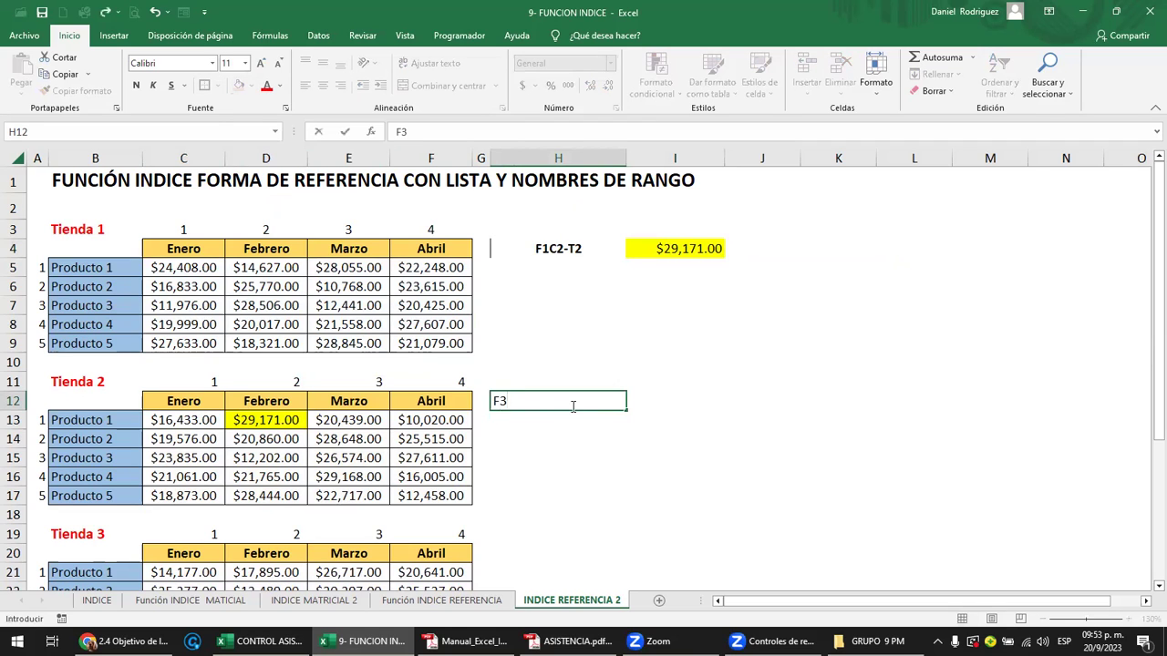
text(C4)
text(-T3)
key(Return)
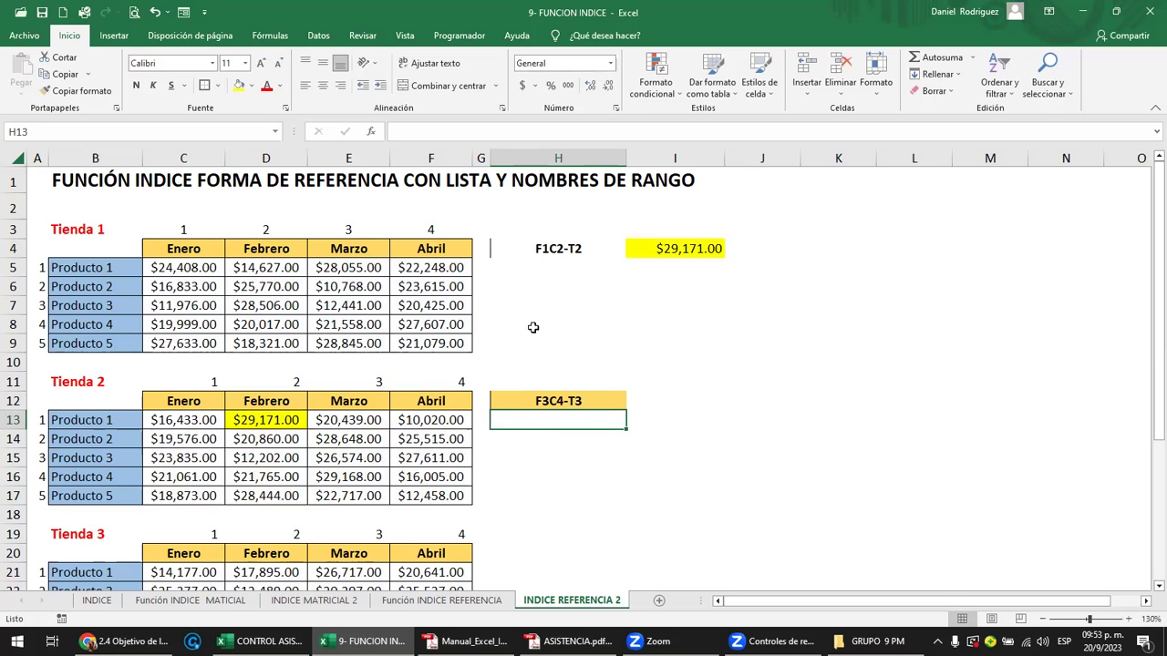
click(553, 255)
click(80, 93)
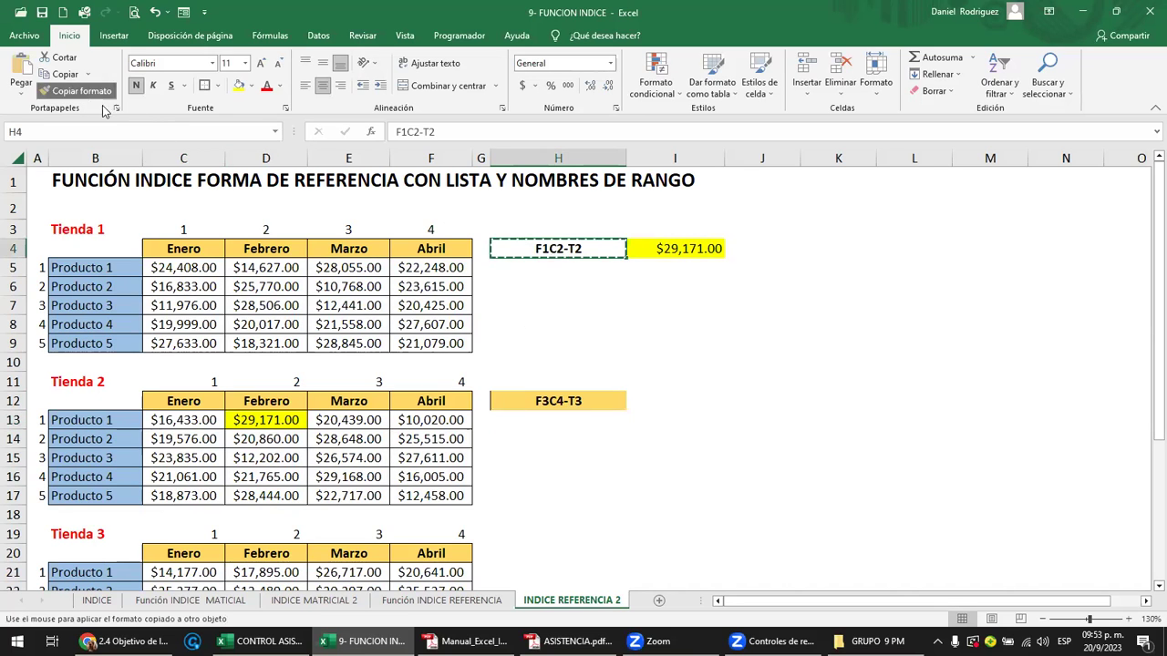
click(558, 401)
- Paste a copy of I4's yellow INDICE formula into I12 and open it for editing
click(672, 403)
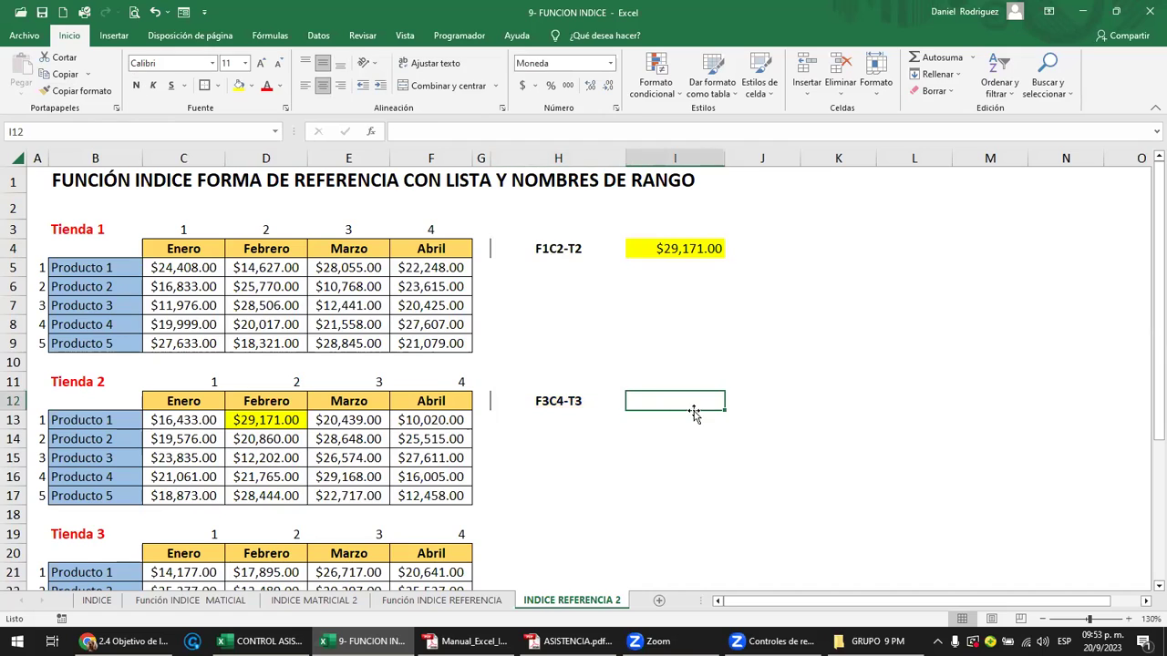
click(575, 407)
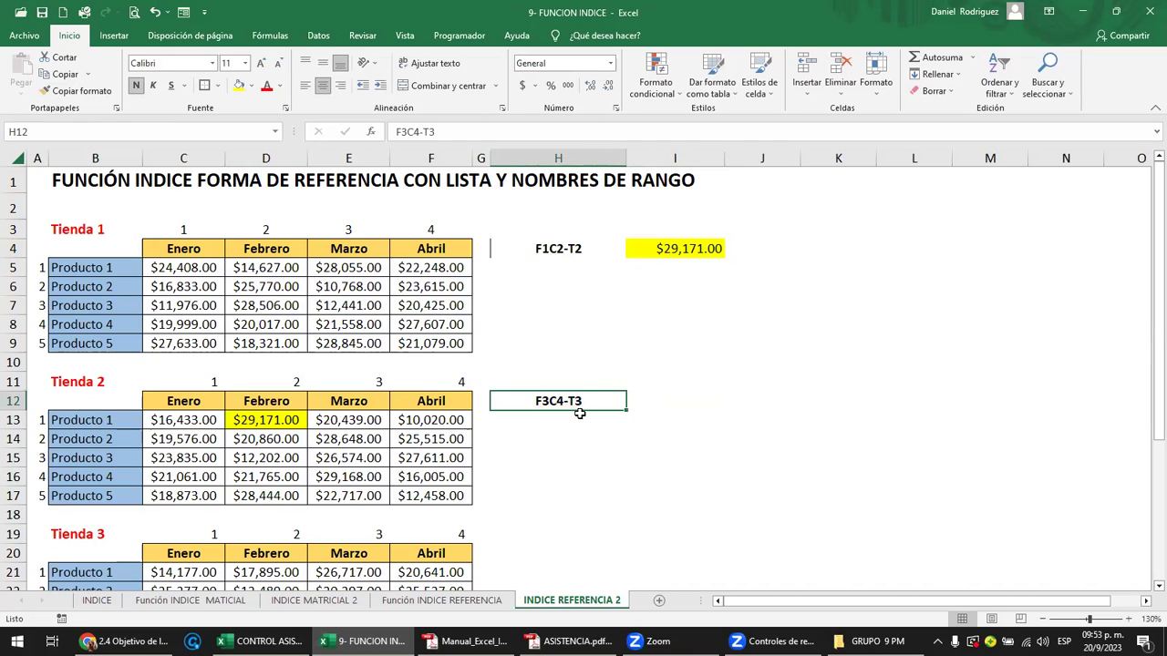
click(670, 407)
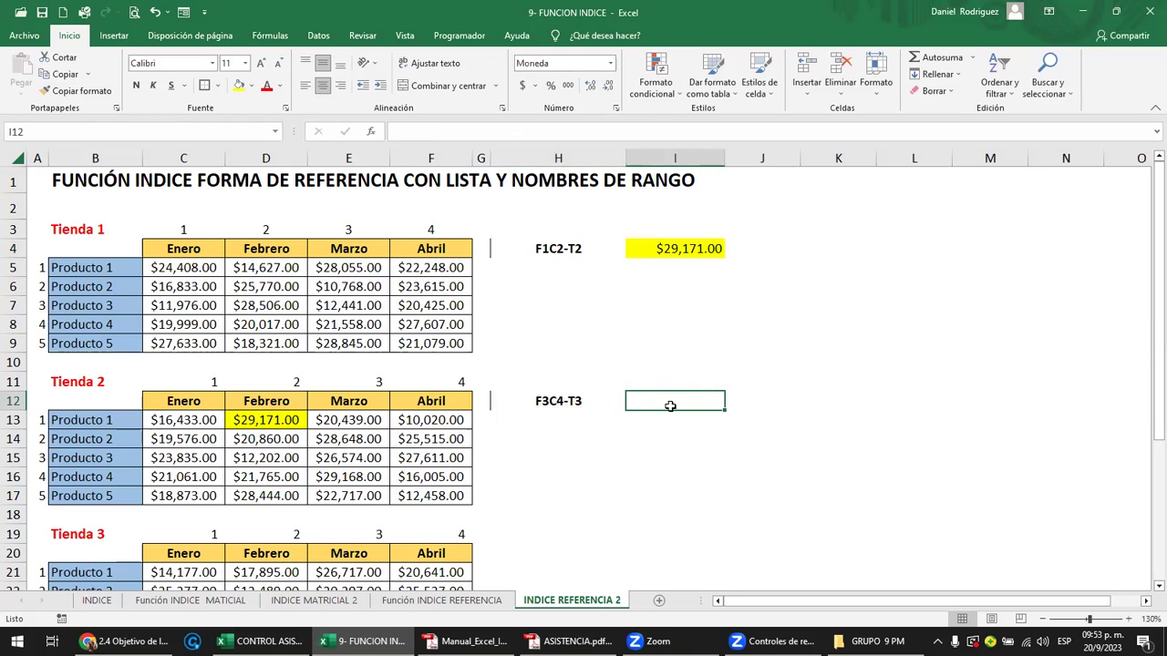
key(Up)
key(Up)
key(Up)
key(Up)
key(Up)
key(Up)
key(Up)
key(Up)
key(ctrl+c)
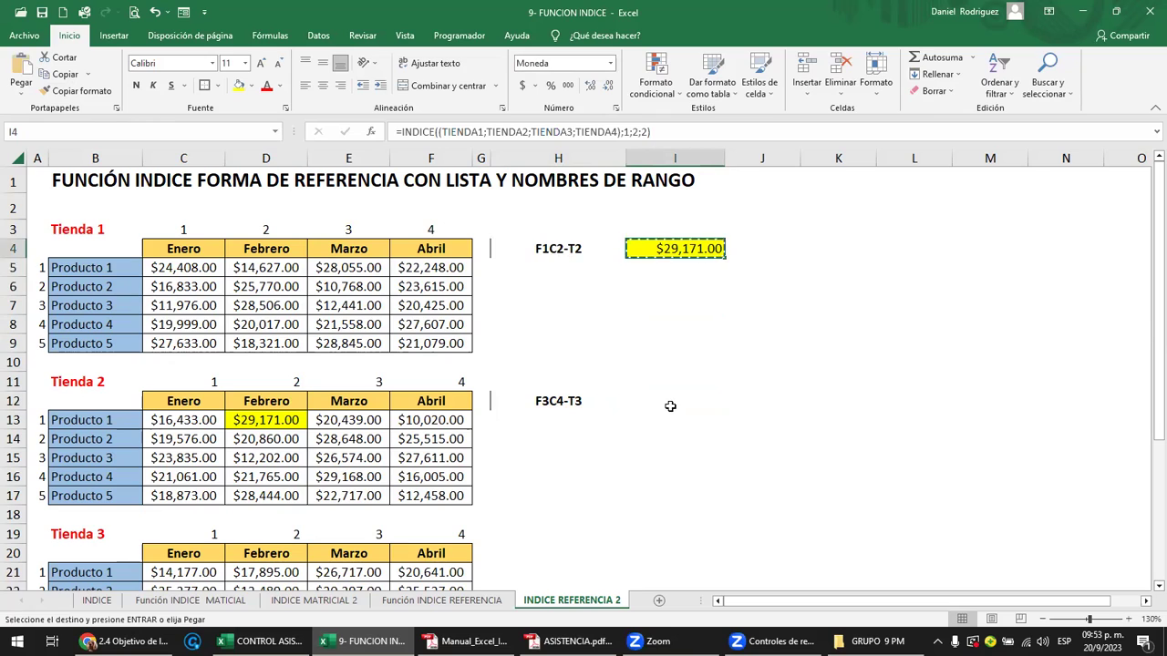
key(Down)
key(Down)
key(Down)
key(Down)
key(Down)
key(Down)
key(Down)
key(Down)
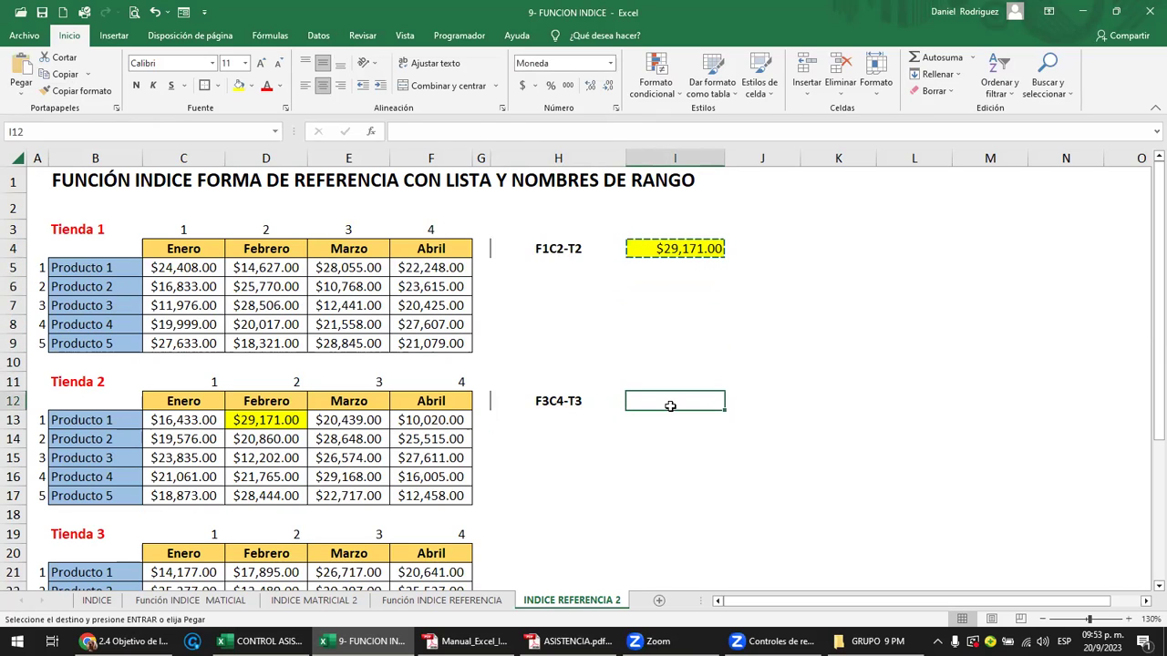
key(Return)
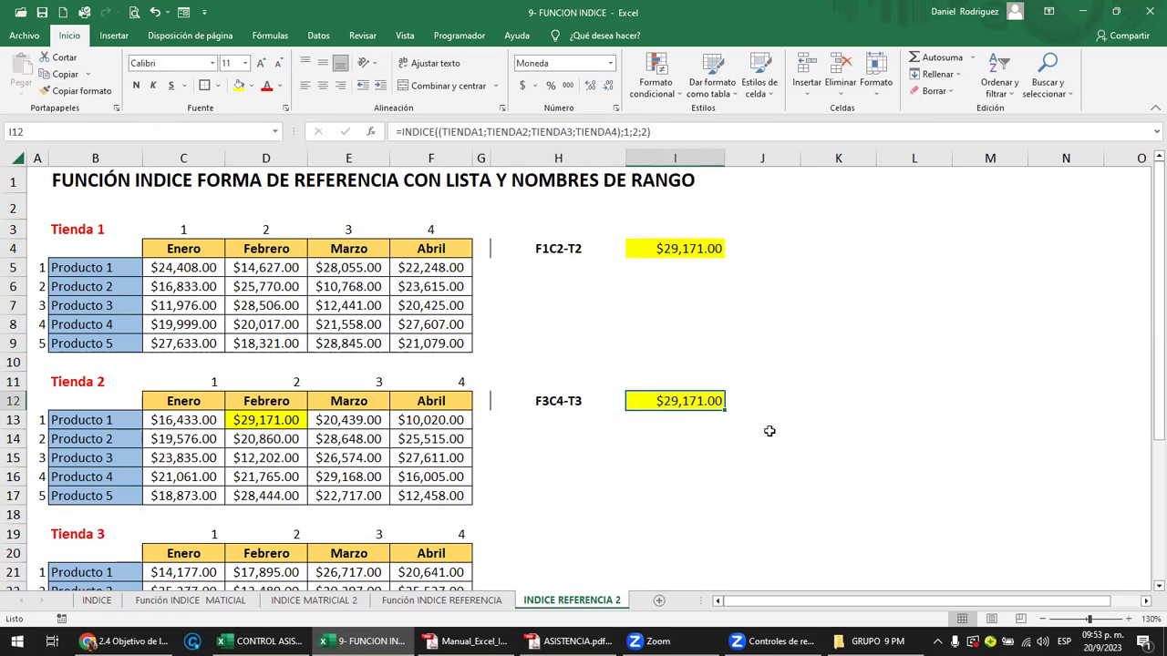
key(F2)
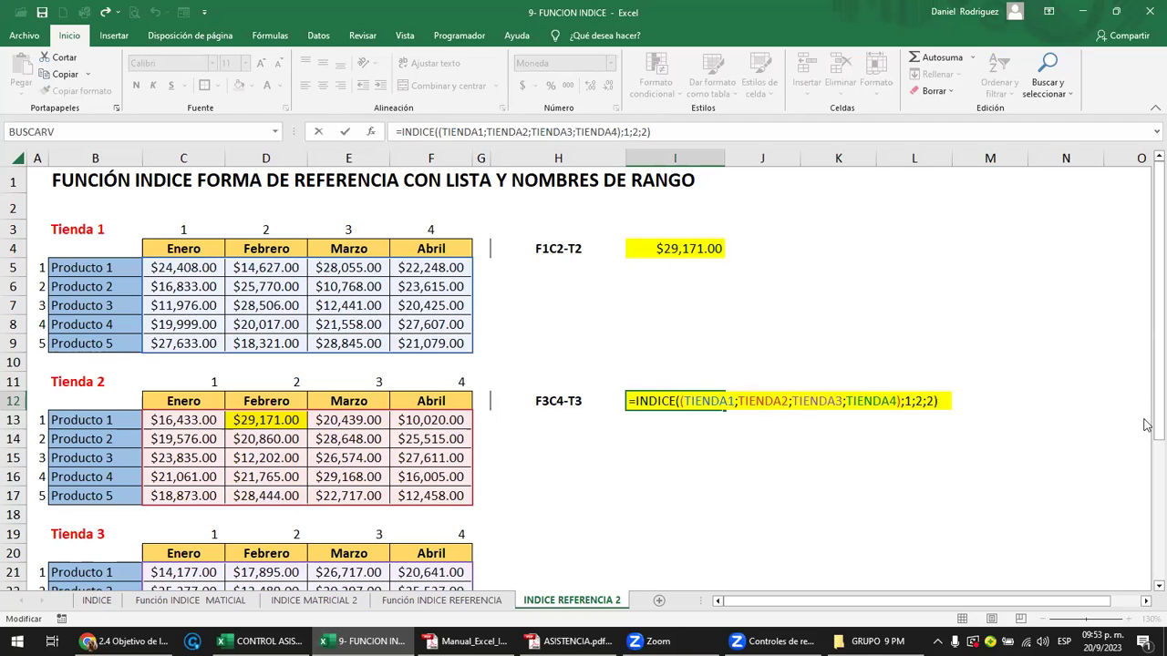
- Change I12's INDICE arguments to row 3, column 4, area 3, returning $21,572.00
key(BackSpace)
key(BackSpace)
key(BackSpace)
key(BackSpace)
key(BackSpace)
key(BackSpace)
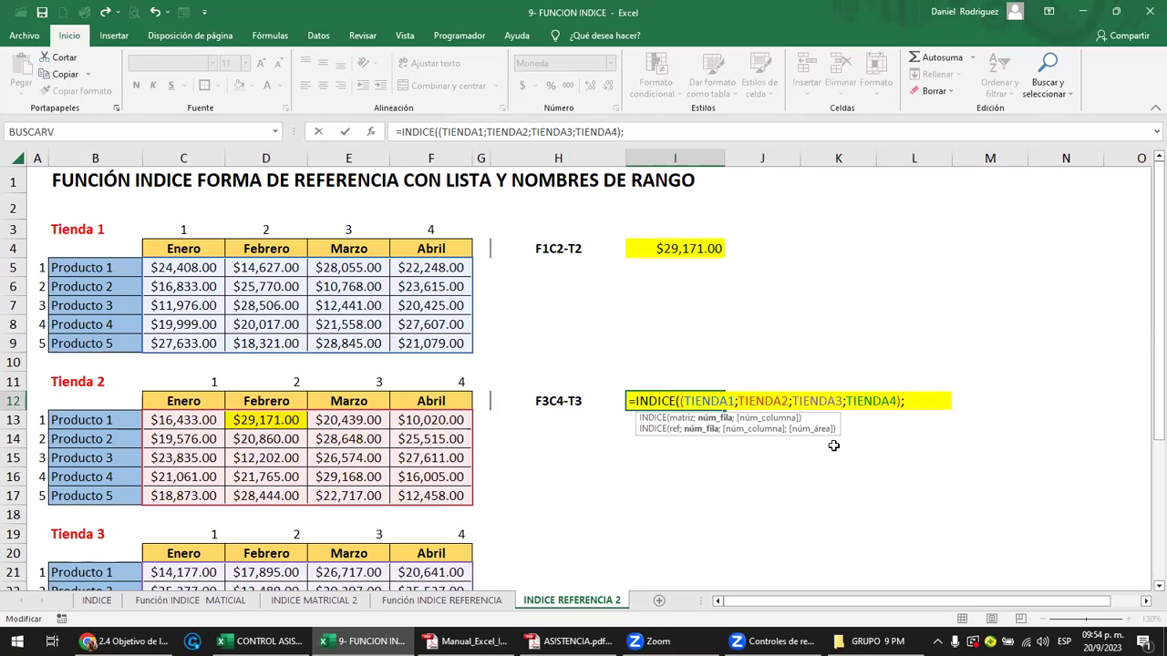
text(3)
text(;)
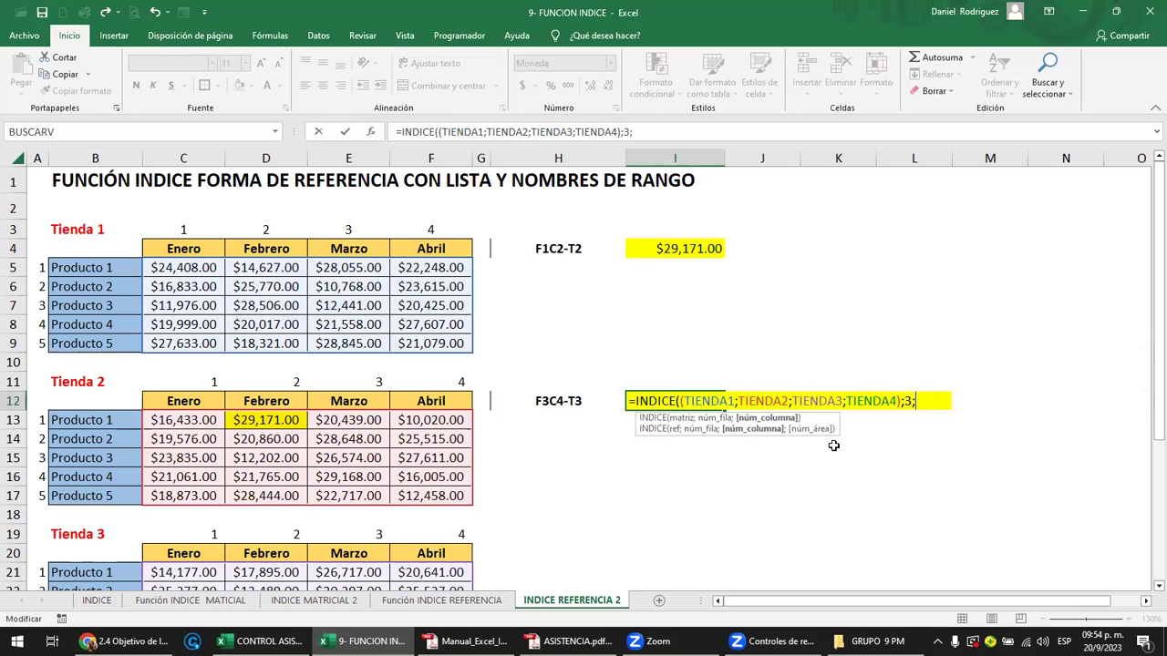
text(4;)
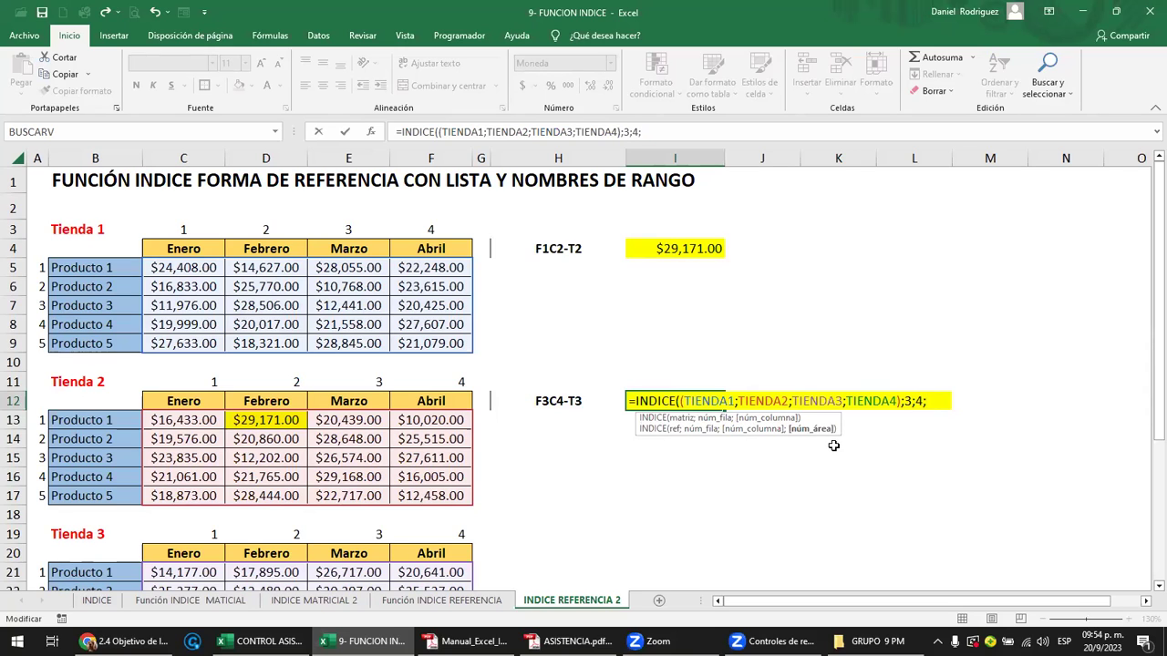
text(3))
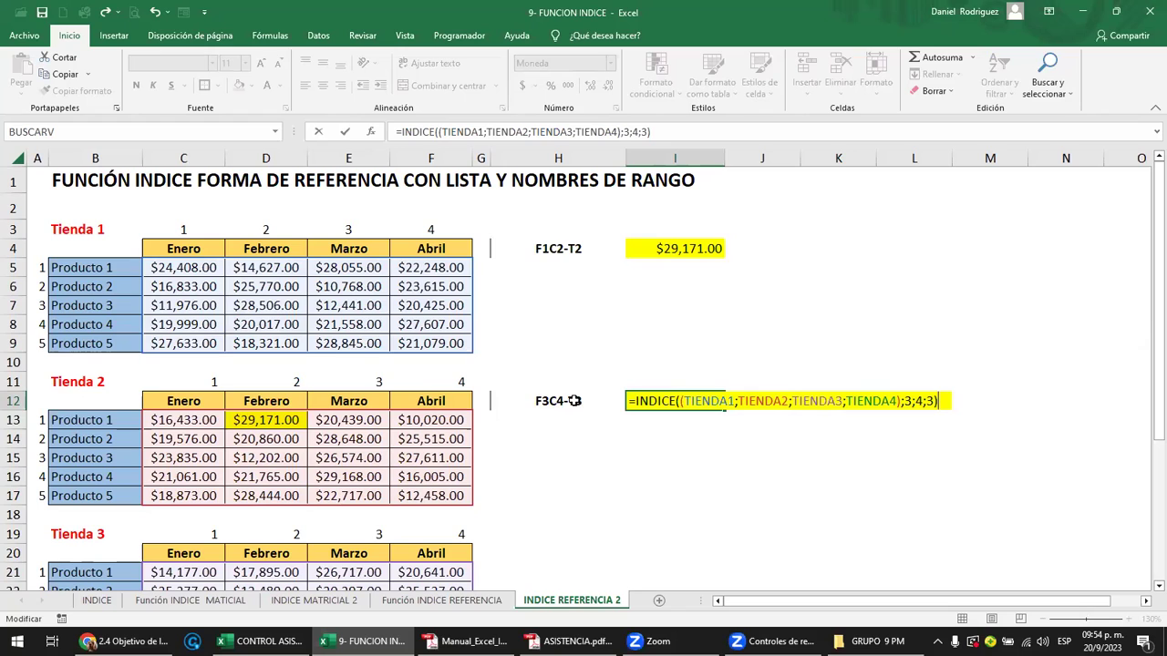
key(BackSpace)
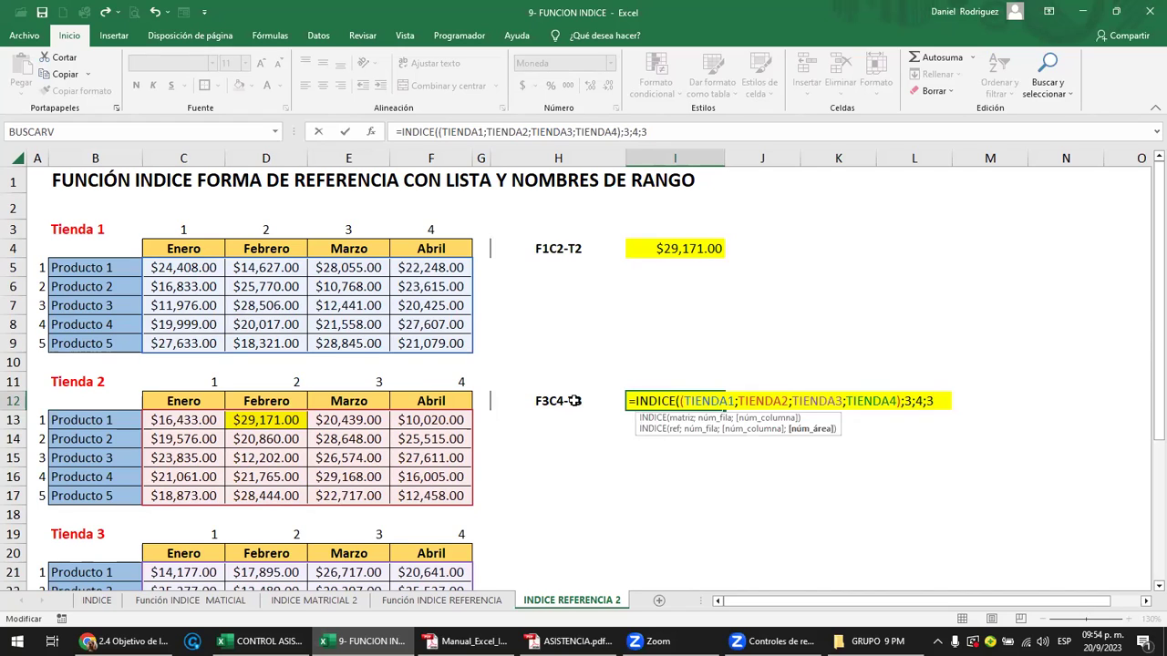
key(BackSpace)
text(3)
key(Return)
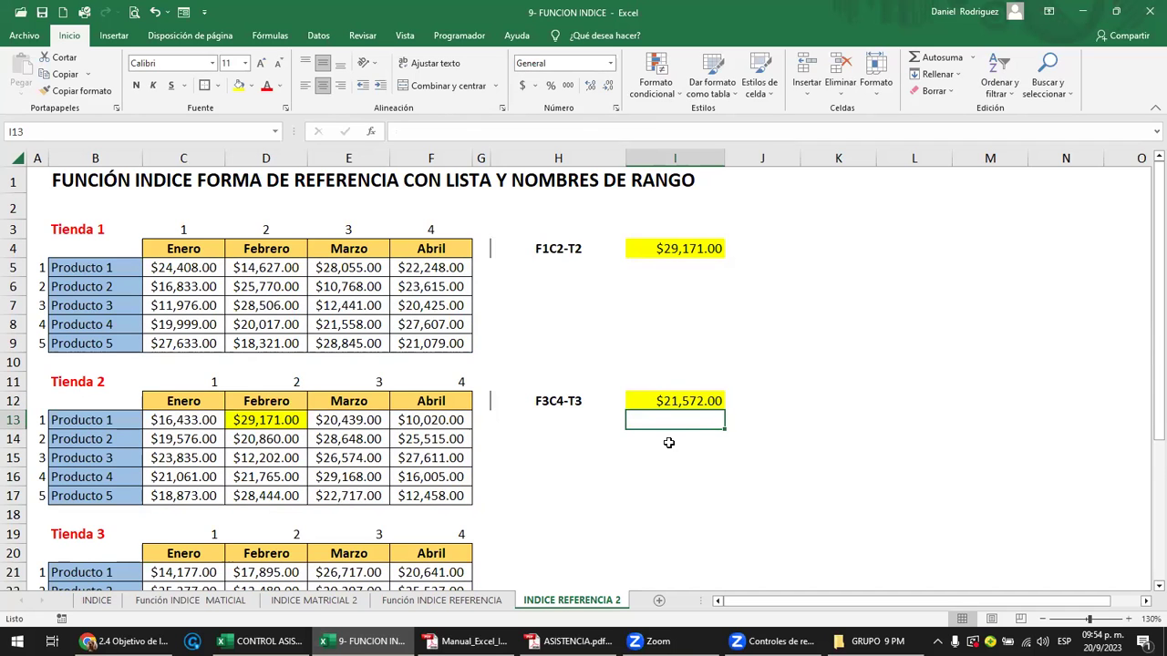
- Fill Tienda 3's Producto 3 April value in F23 light blue
scroll(669, 443, down, 1)
scroll(668, 443, down, 1)
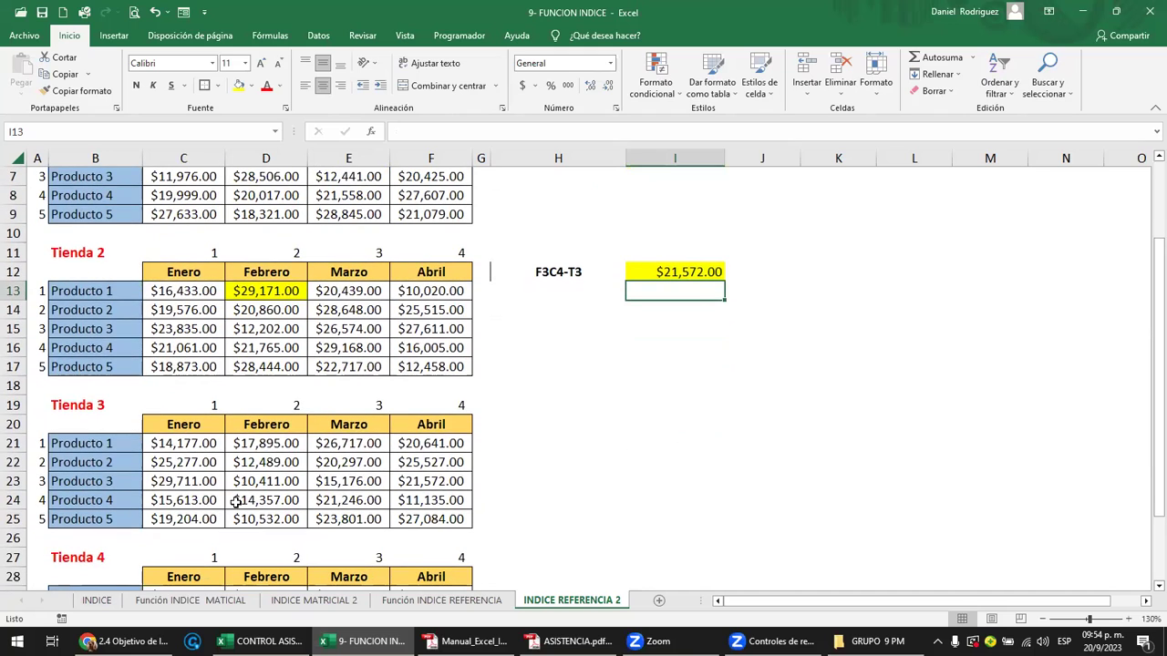
click(169, 485)
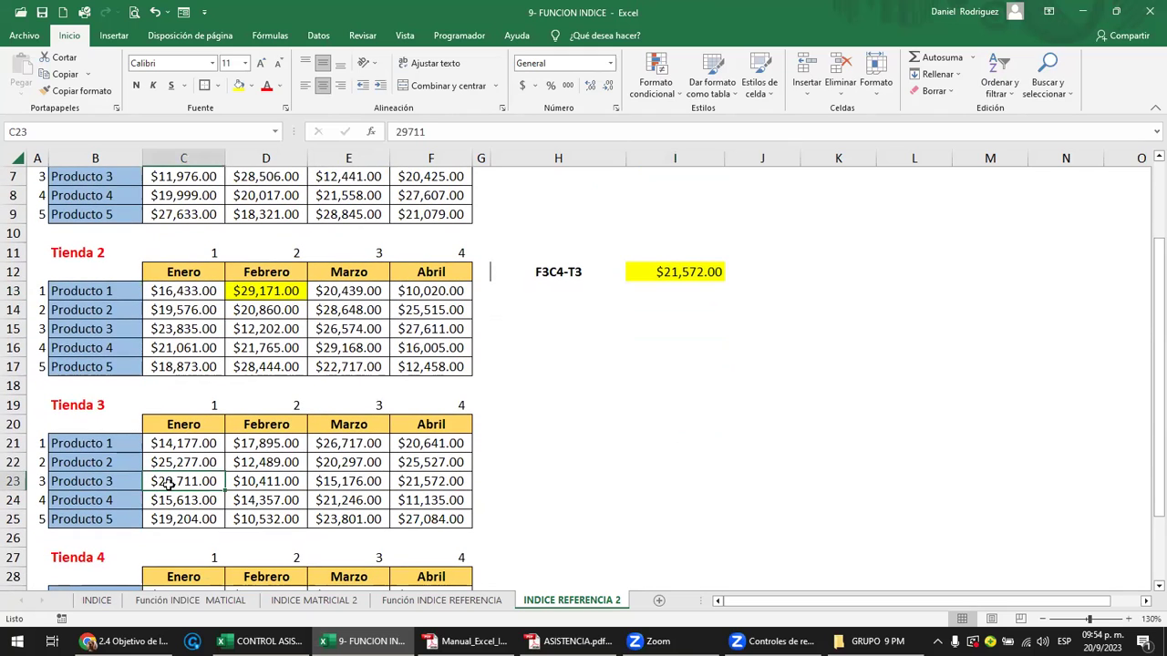
click(417, 484)
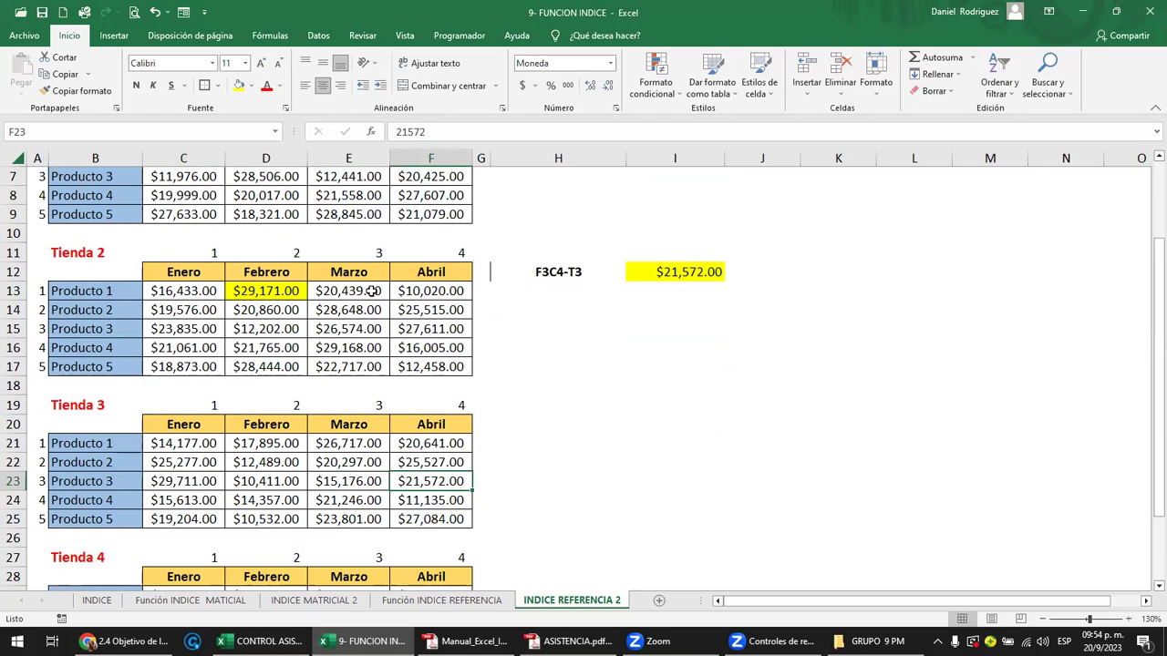
click(251, 85)
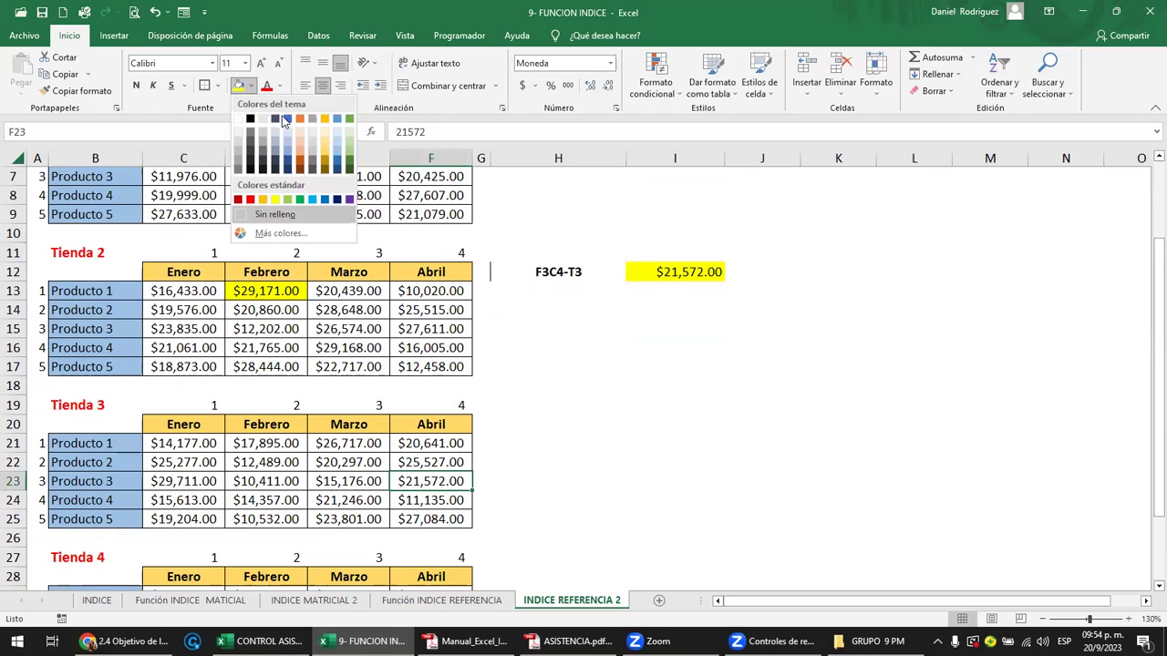
click(312, 199)
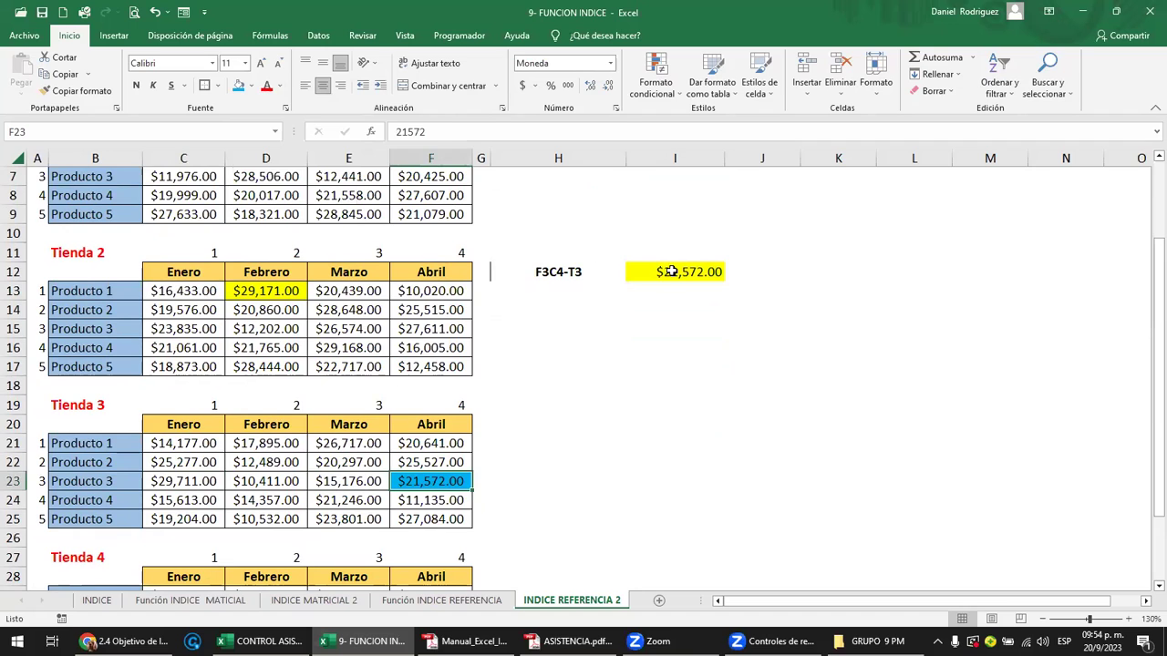
- Apply the same light blue fill to the F3C4-T3 result in I12
click(671, 271)
click(239, 85)
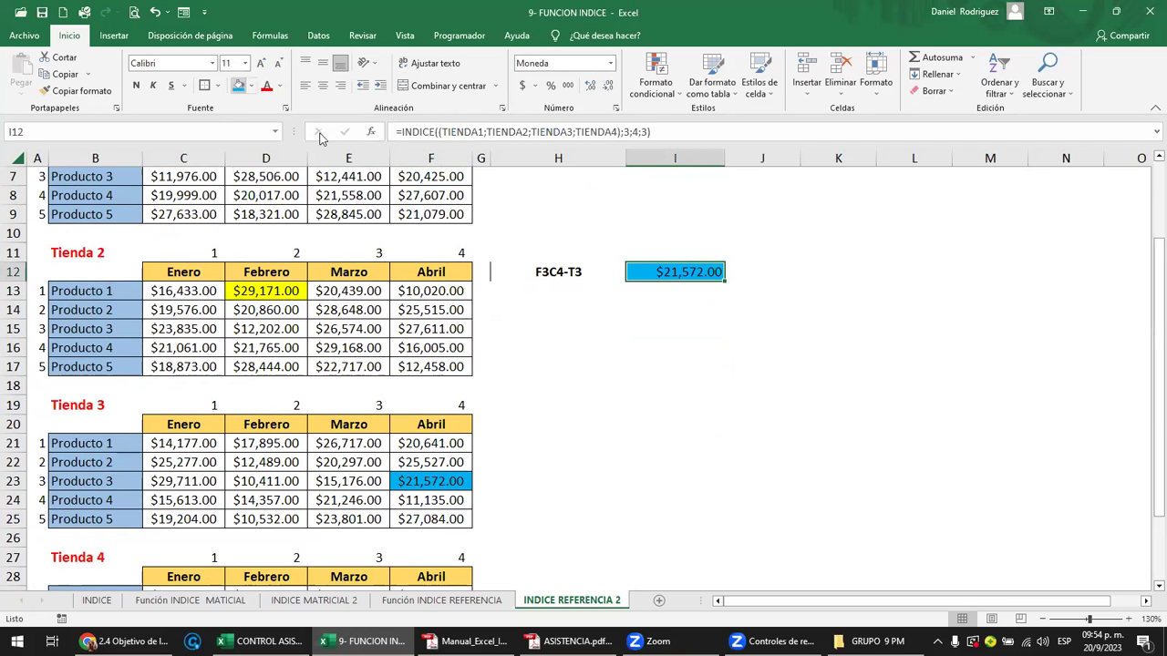
click(611, 348)
scroll(612, 349, up, 2)
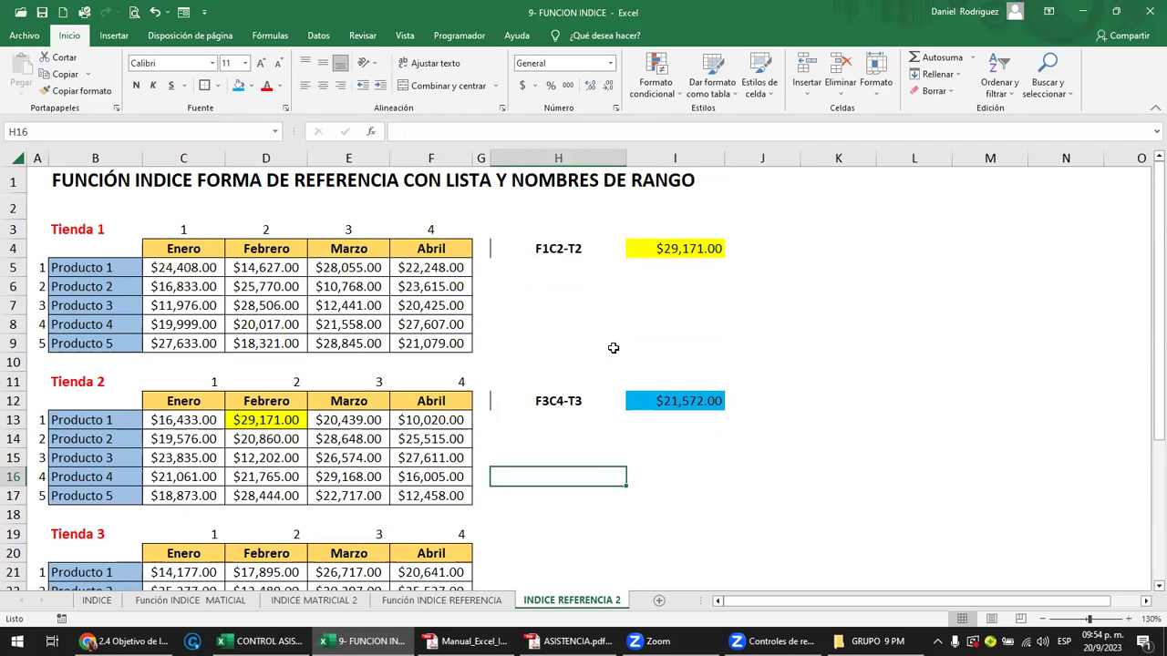
scroll(613, 348, down, 3)
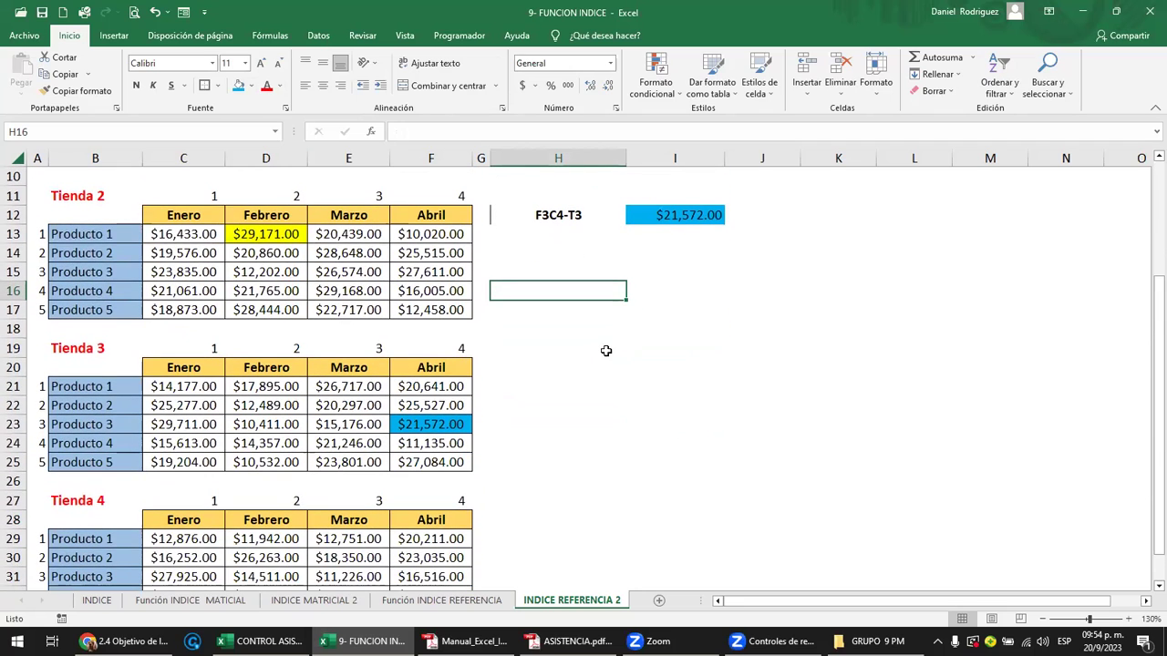
- Enter the label F5C3-T1 in H20 and give it H12's formatting with Format Painter
click(565, 366)
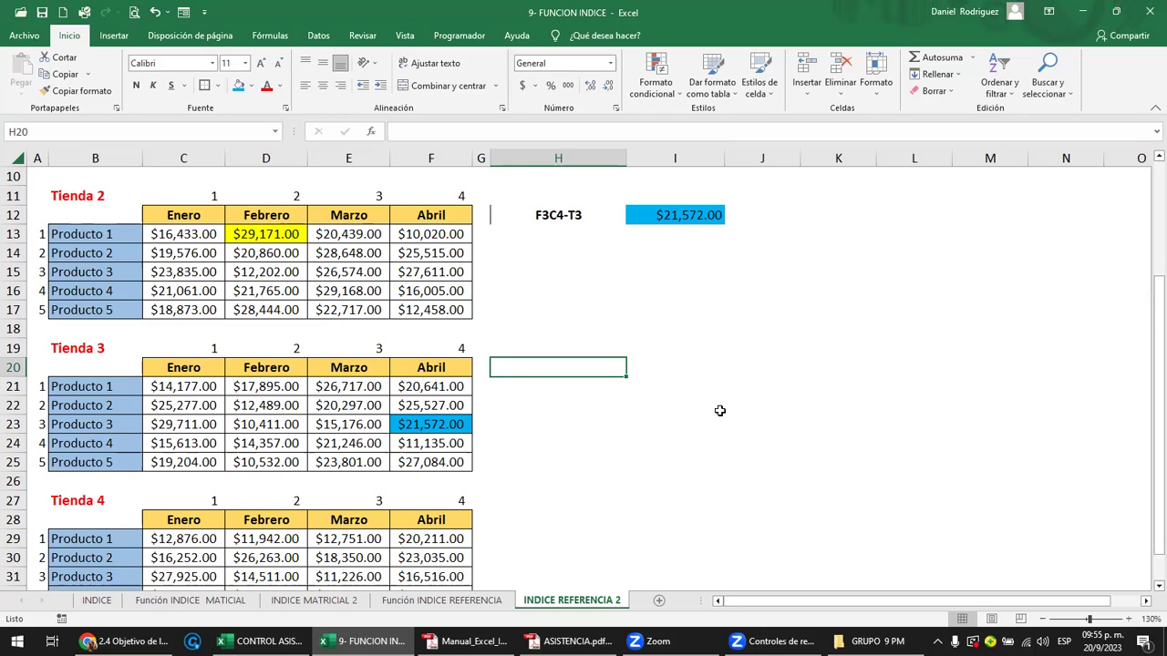
text(F5C)
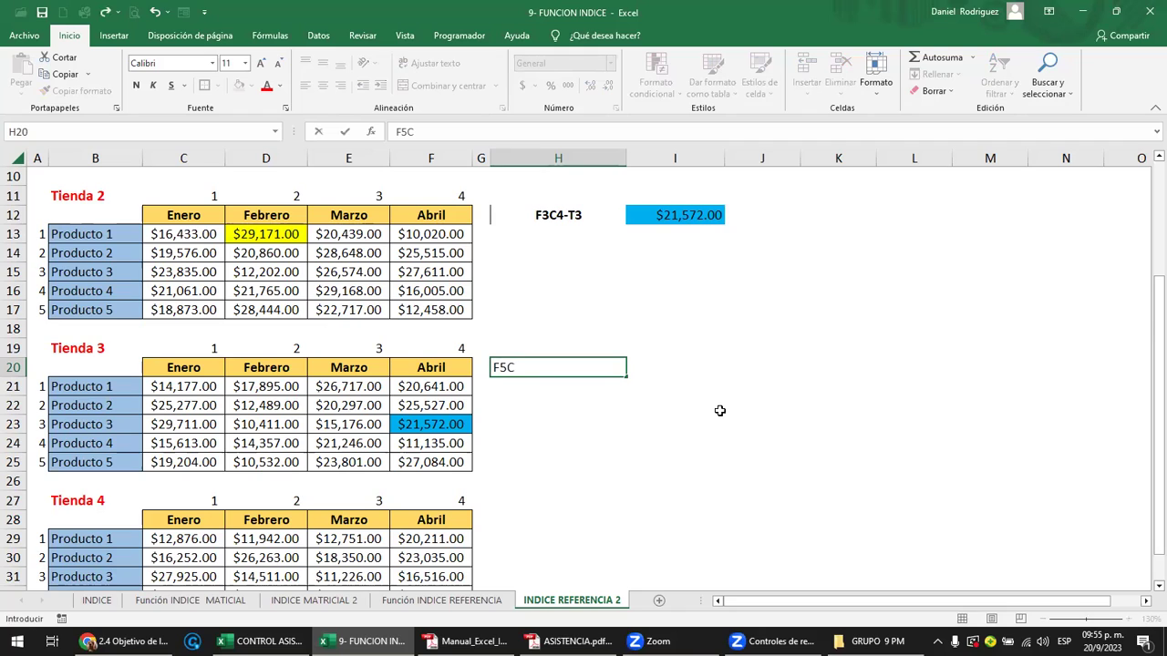
text(3-)
text(T)
text(1)
key(Return)
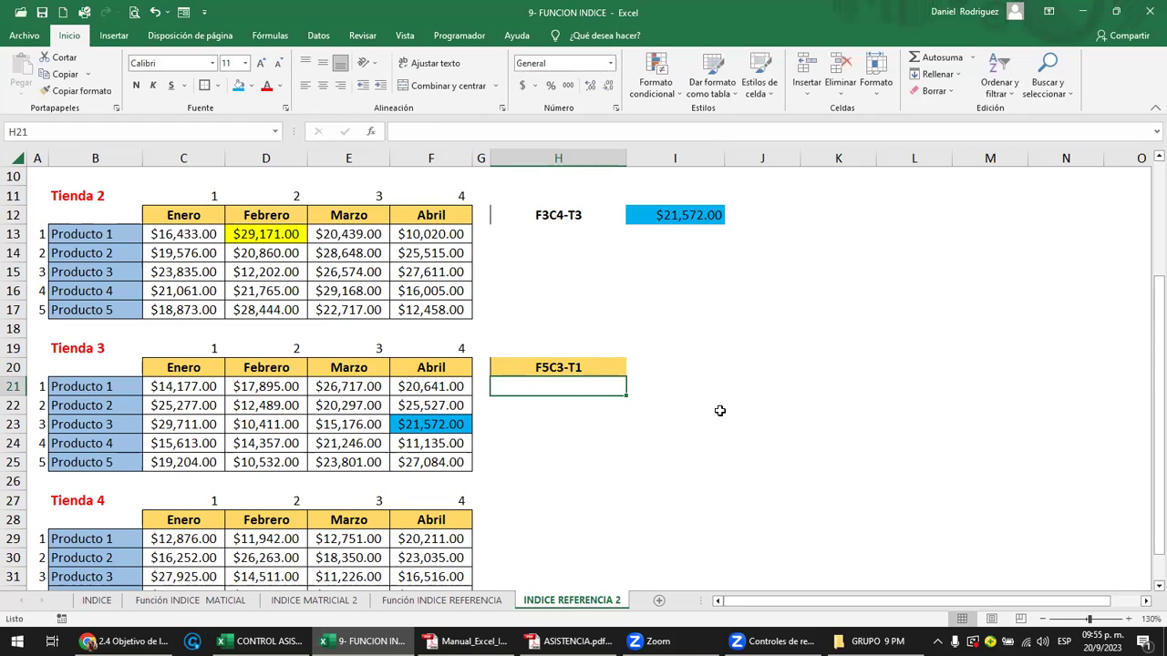
click(560, 215)
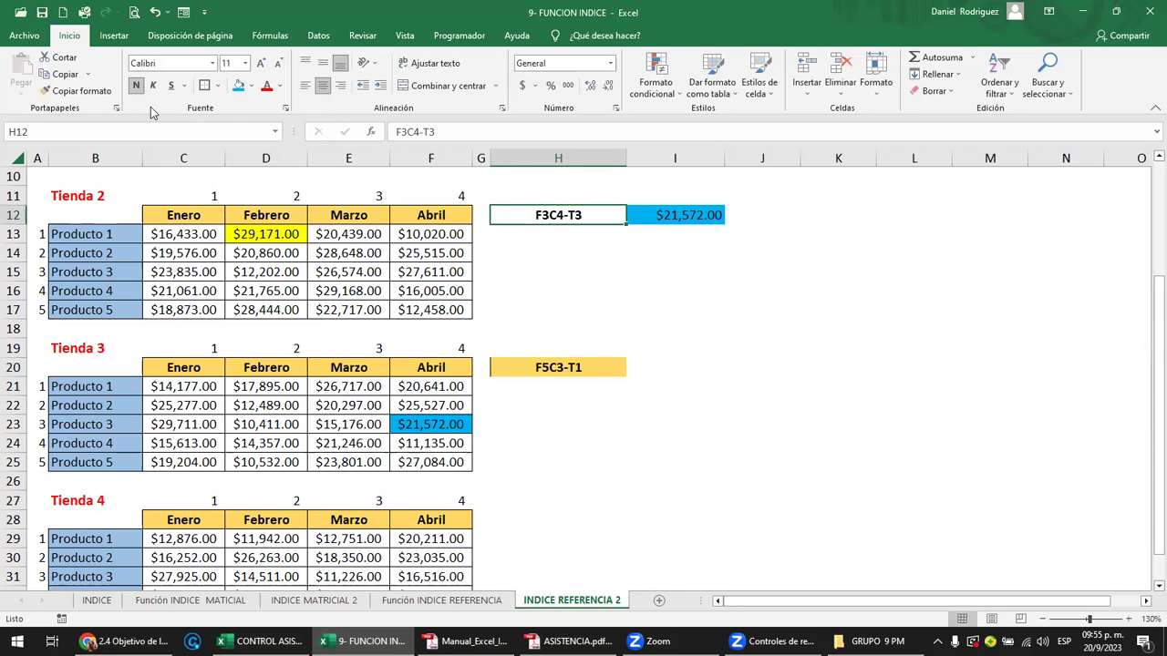
click(77, 91)
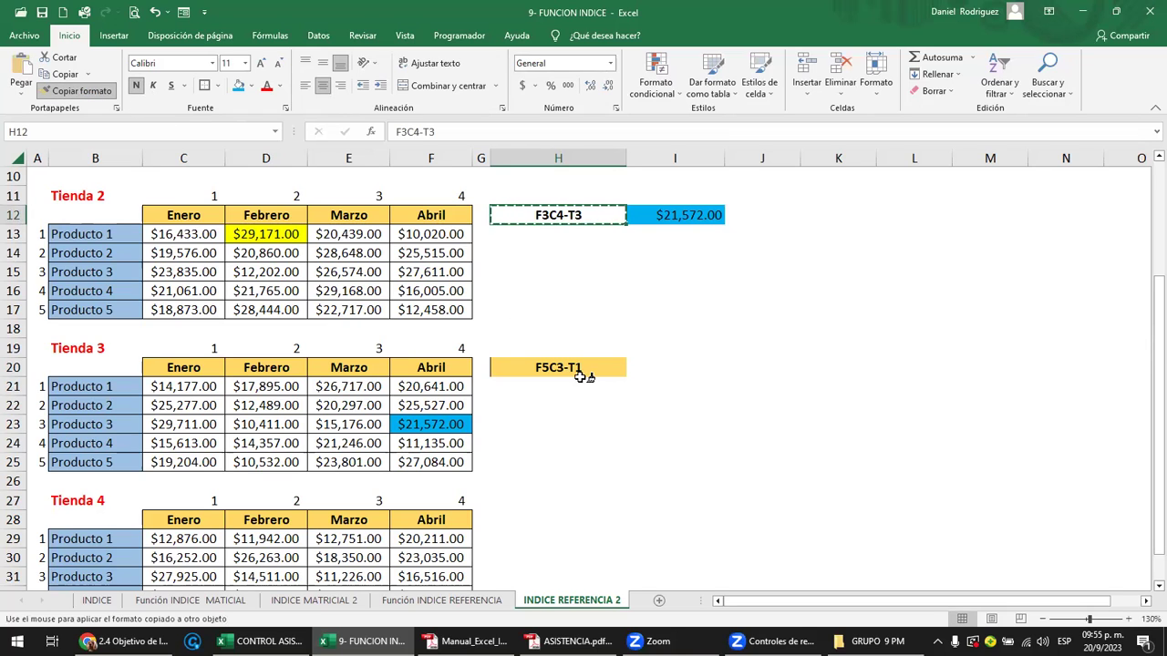
click(582, 376)
- Copy the INDICE formula from I12 into I20 and open it for editing
click(682, 215)
key(ctrl+c)
key(Down)
key(Down)
key(Down)
key(Down)
key(Down)
key(Down)
key(Down)
key(Down)
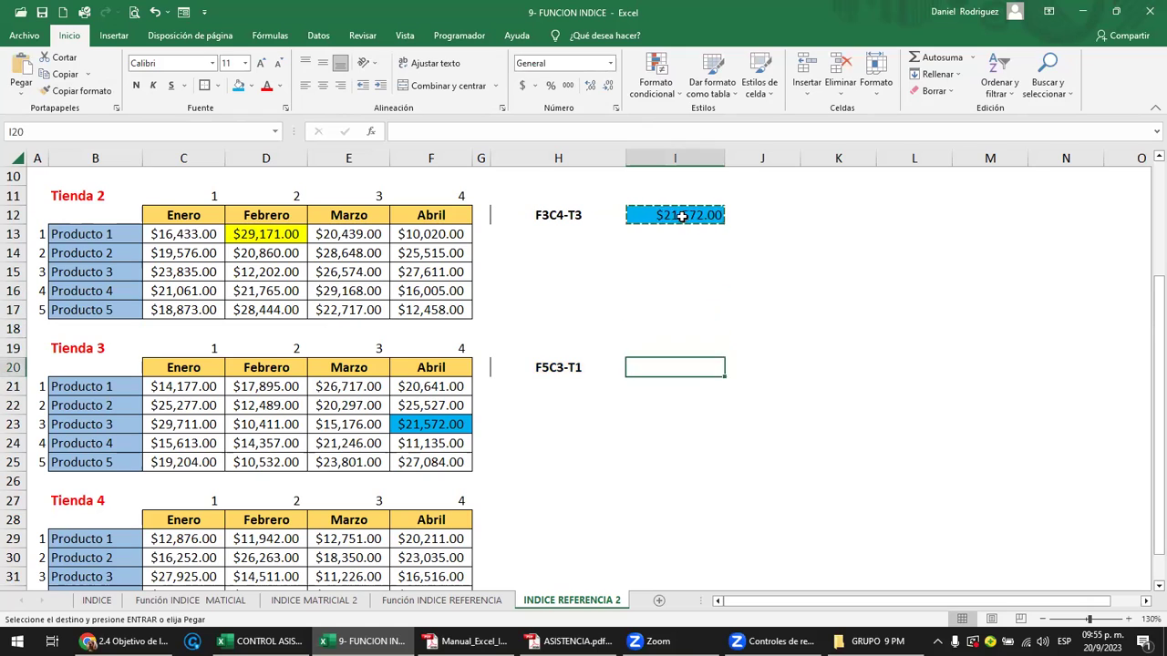
key(F2)
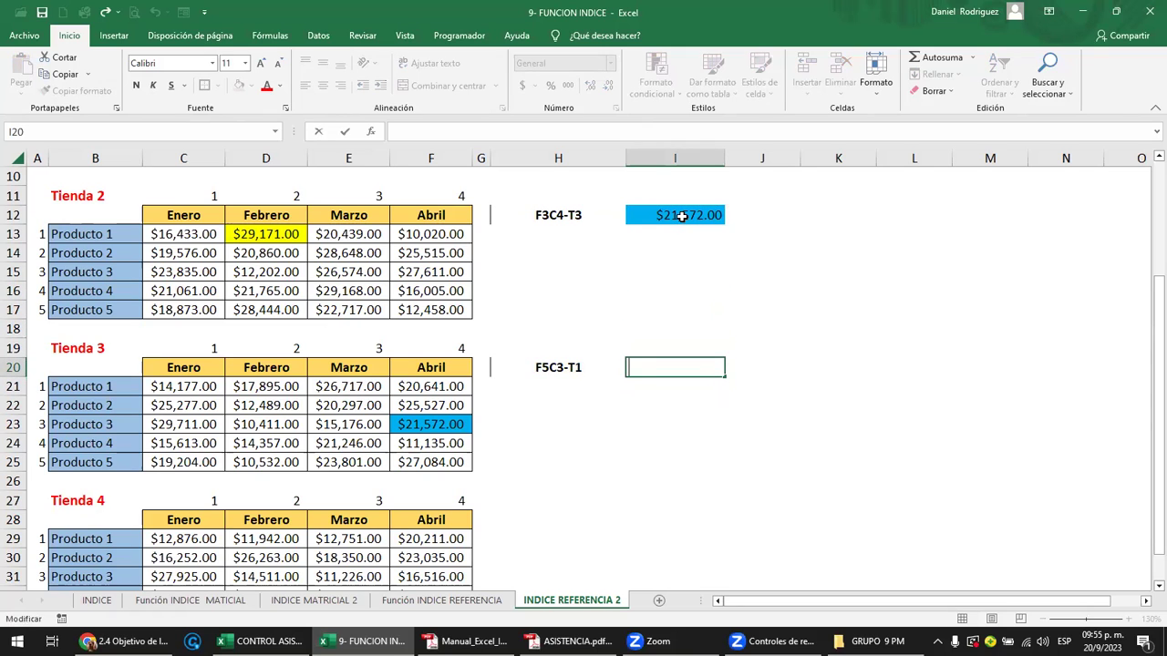
key(Escape)
click(682, 215)
key(ctrl+c)
click(667, 365)
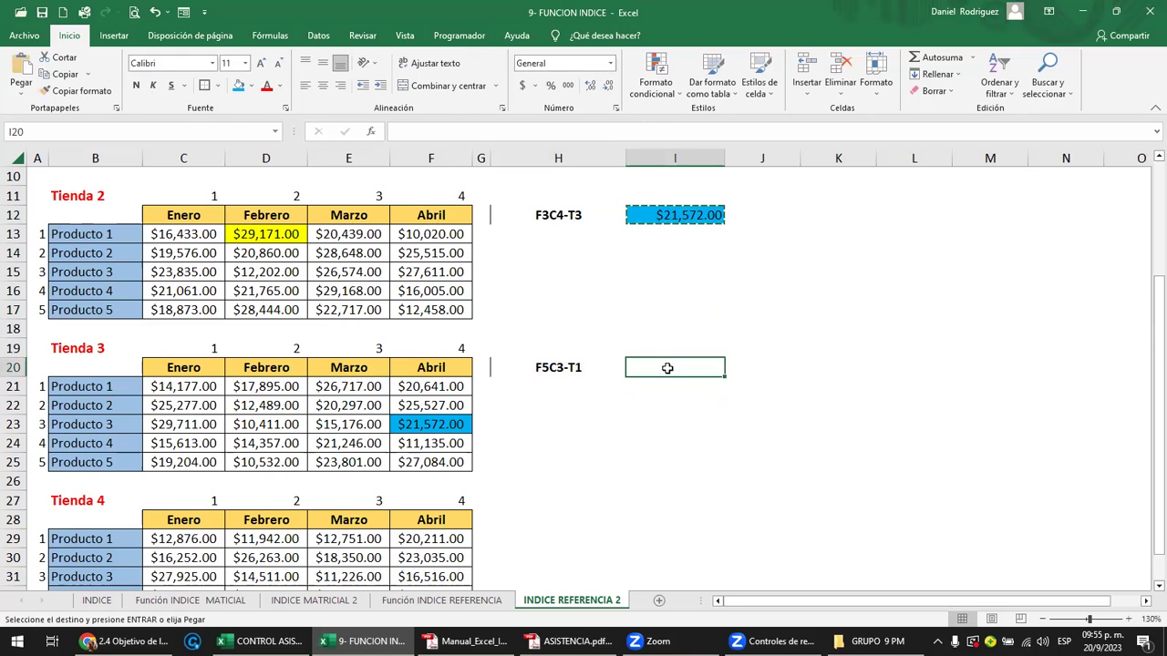
key(ctrl+v)
key(F2)
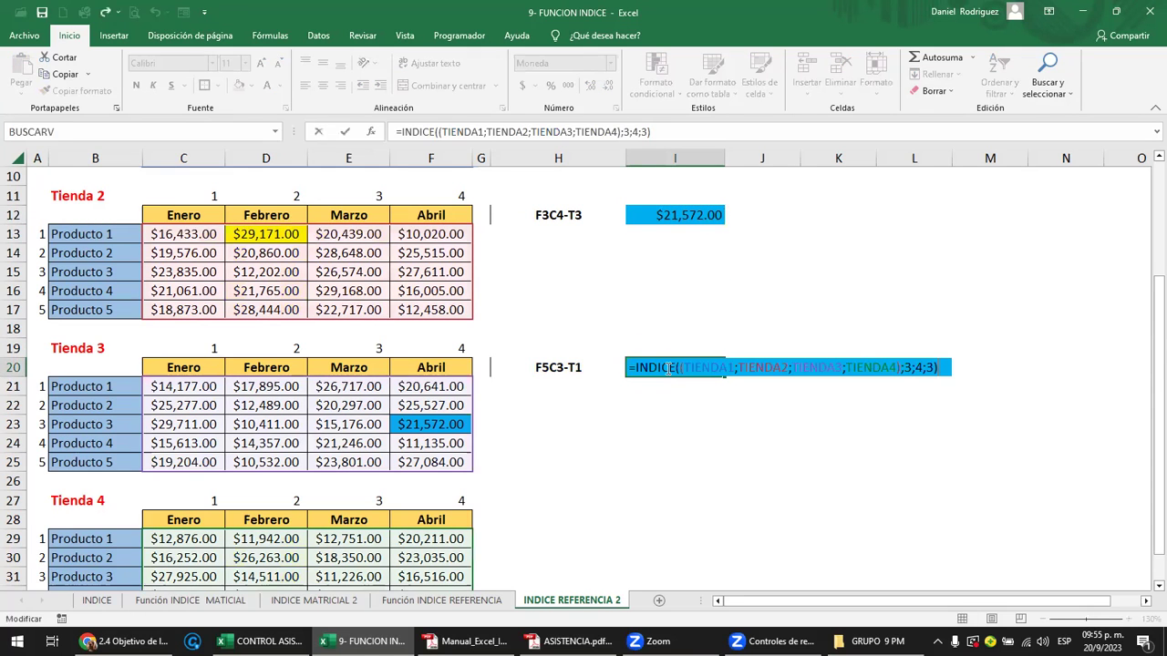
- Remove the copied blue fill from I20
key(Escape)
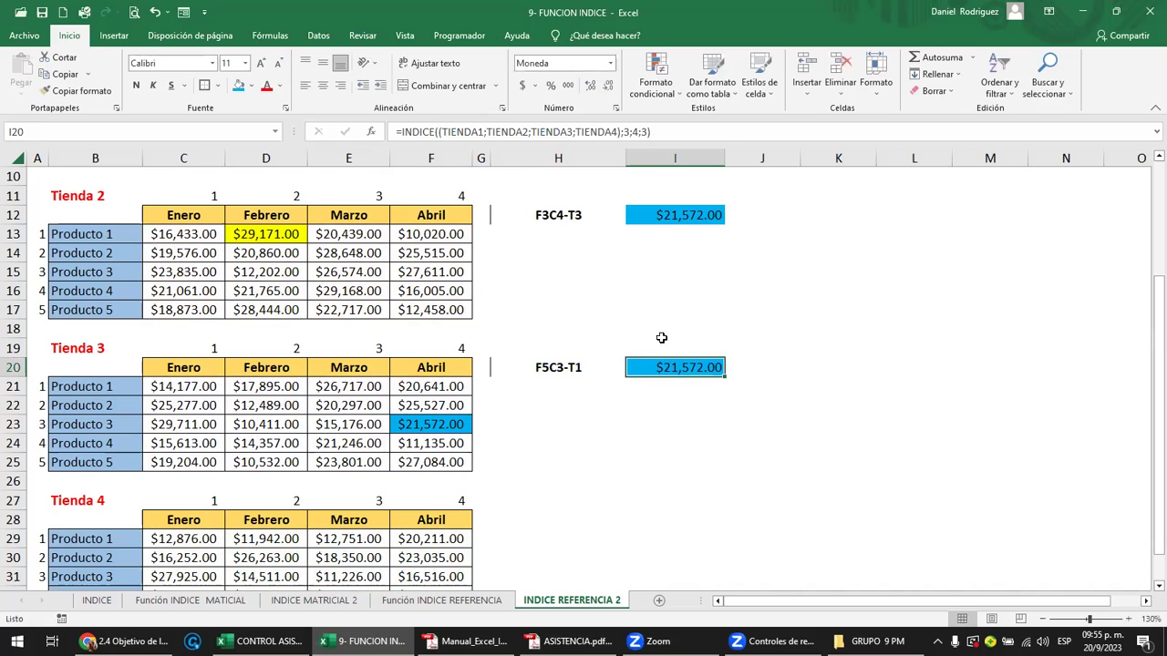
click(252, 84)
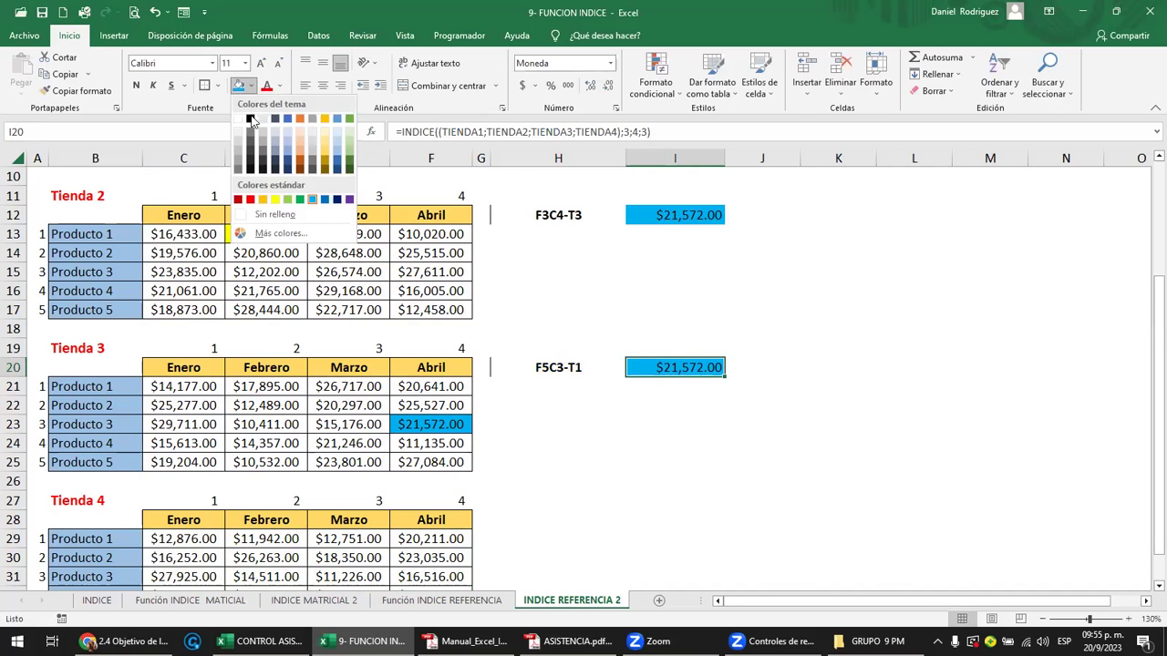
click(260, 216)
- Edit I20 to =INDICE((TIENDA1;TIENDA2;TIENDA3;TIENDA4);5;3;1), returning $28,845.00
key(F2)
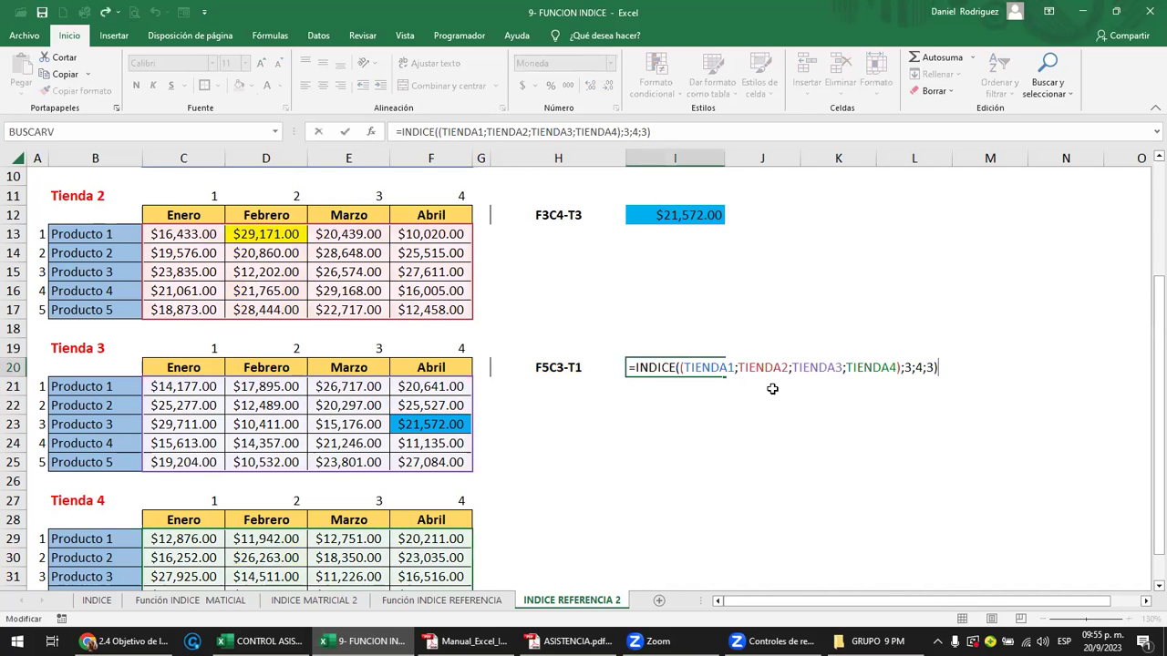
click(679, 367)
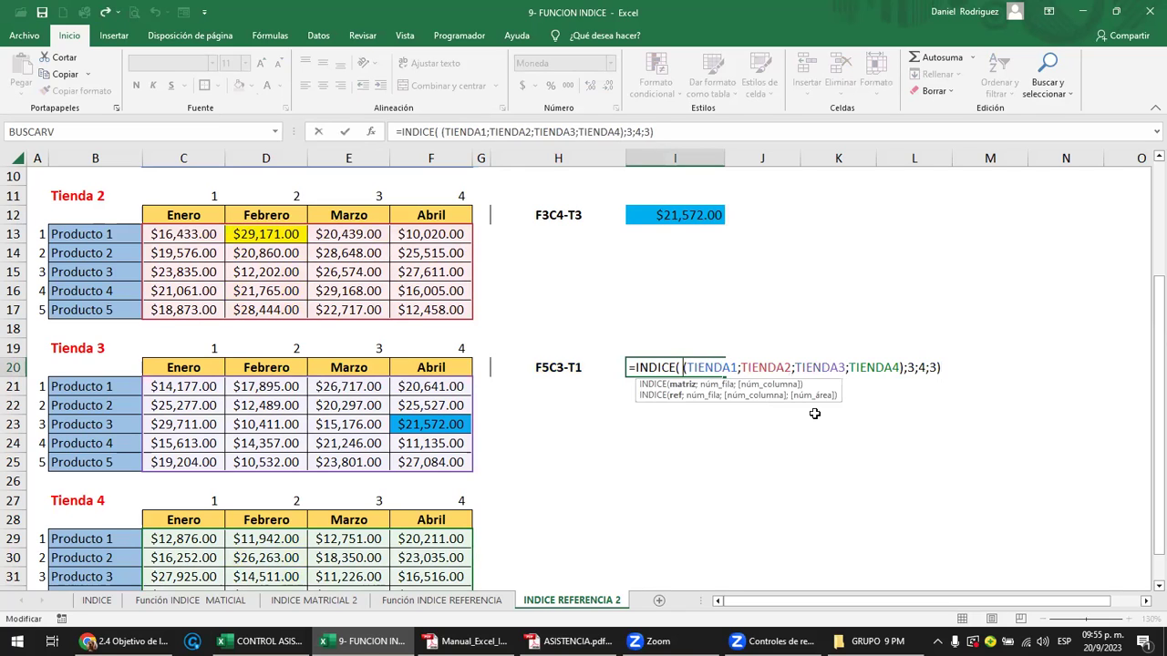
key(Right)
key(Right)
key(Right)
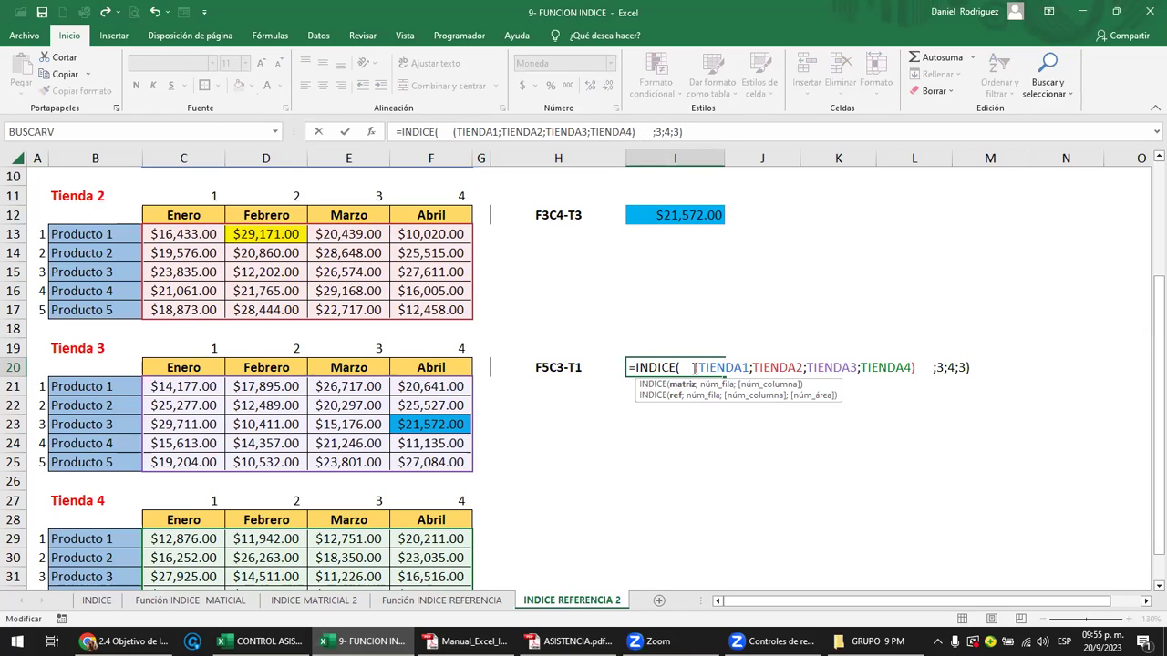
key(BackSpace)
key(Return)
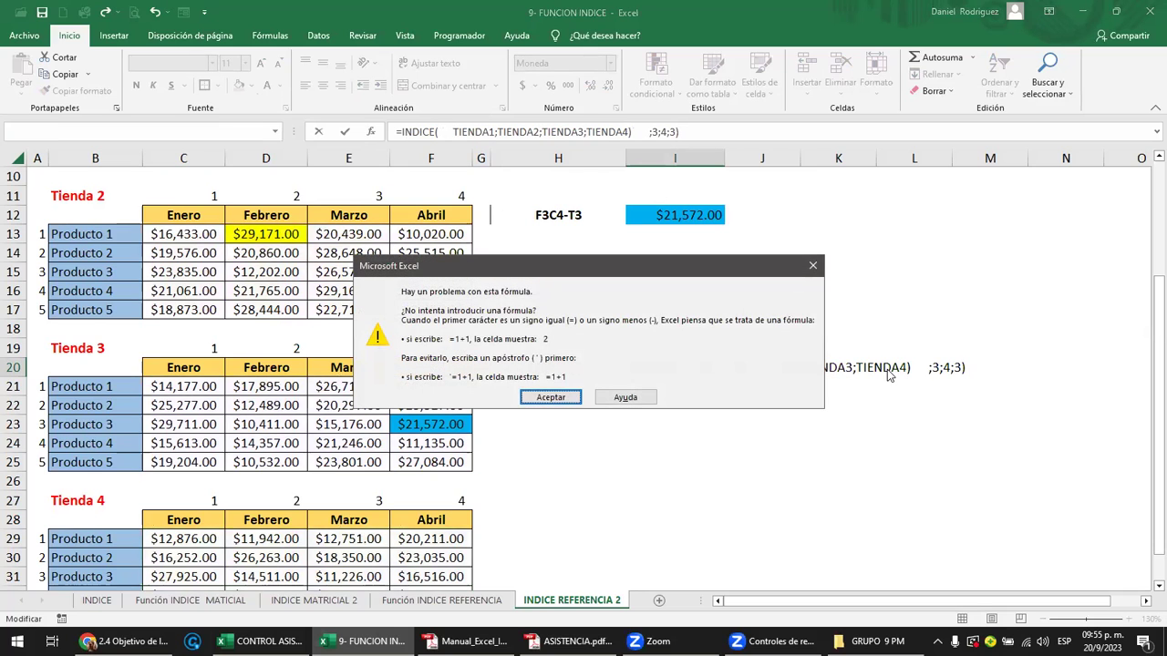
key(Return)
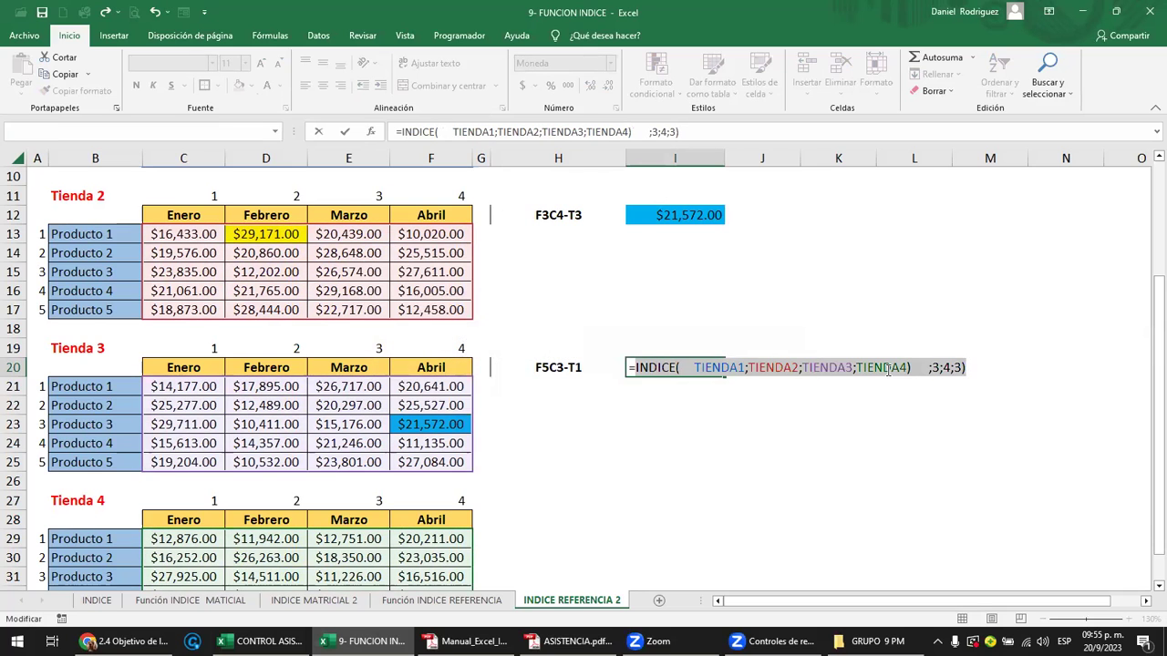
key(End)
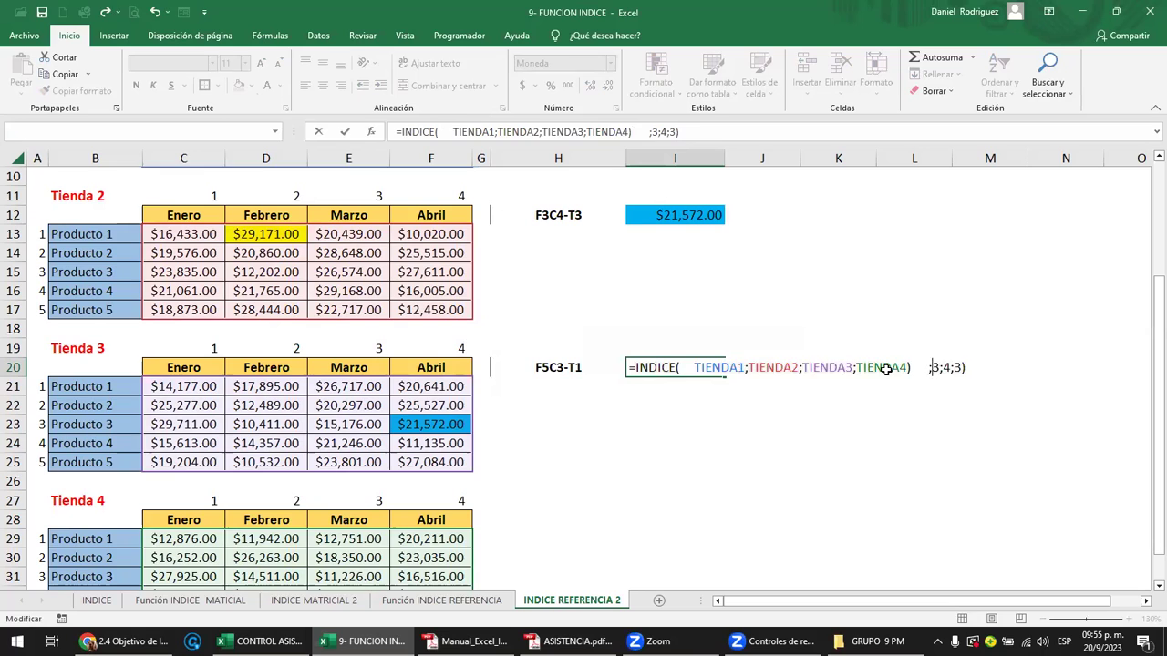
key(Return)
key(F2)
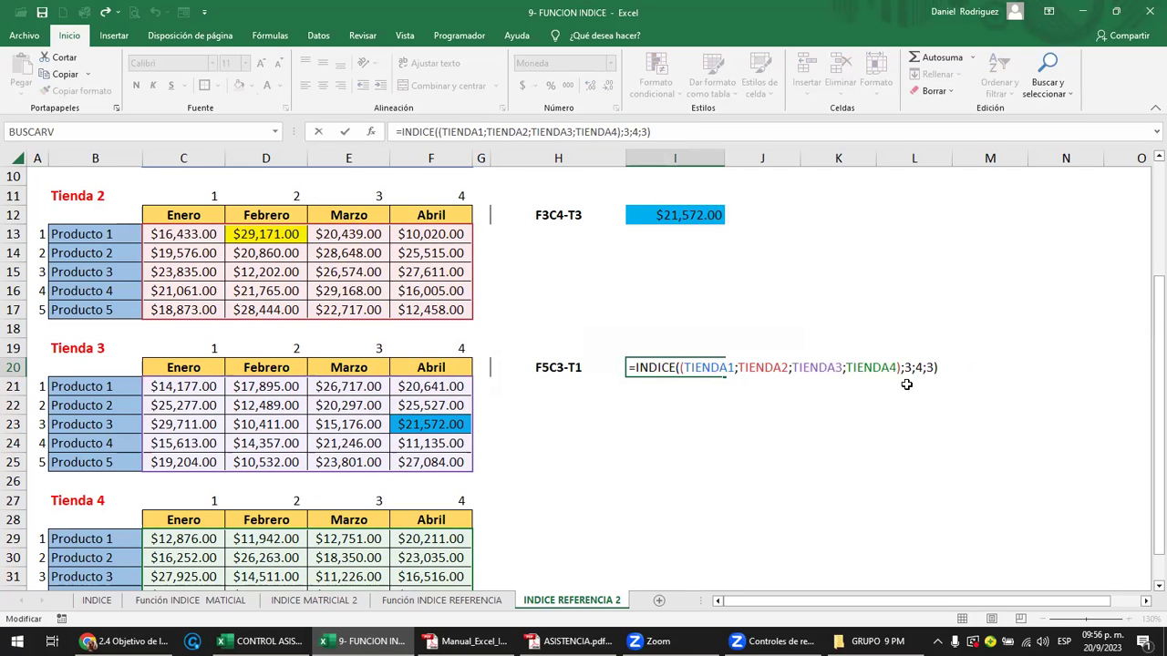
key(BackSpace)
key(BackSpace)
key(BackSpace)
key(BackSpace)
key(BackSpace)
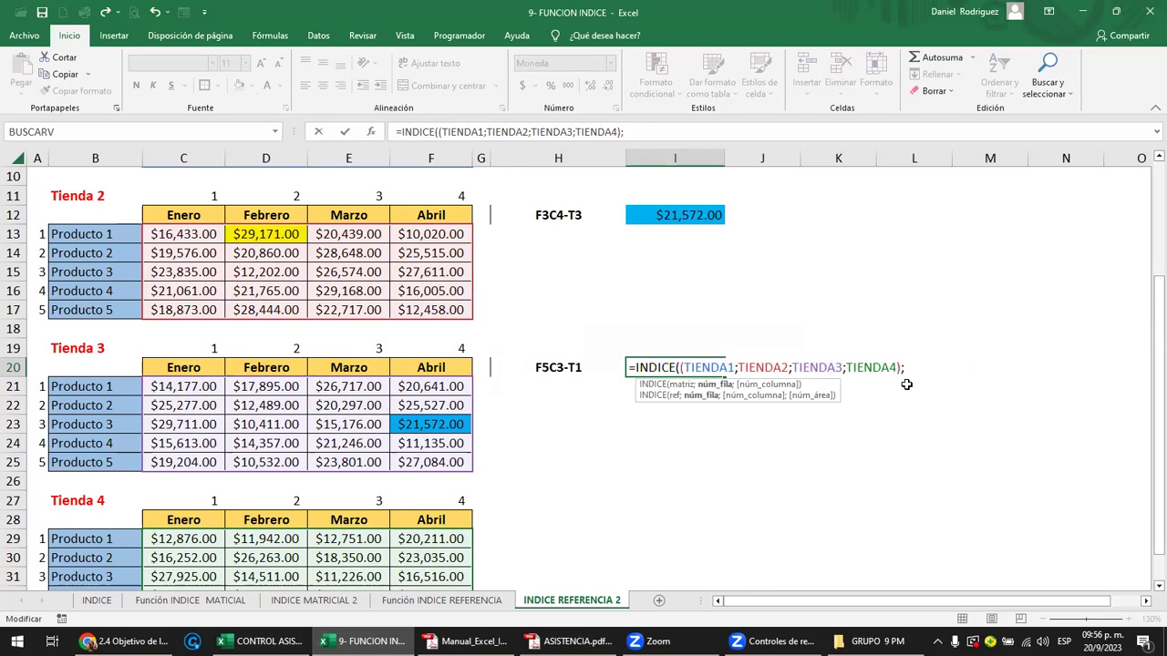
text(;5)
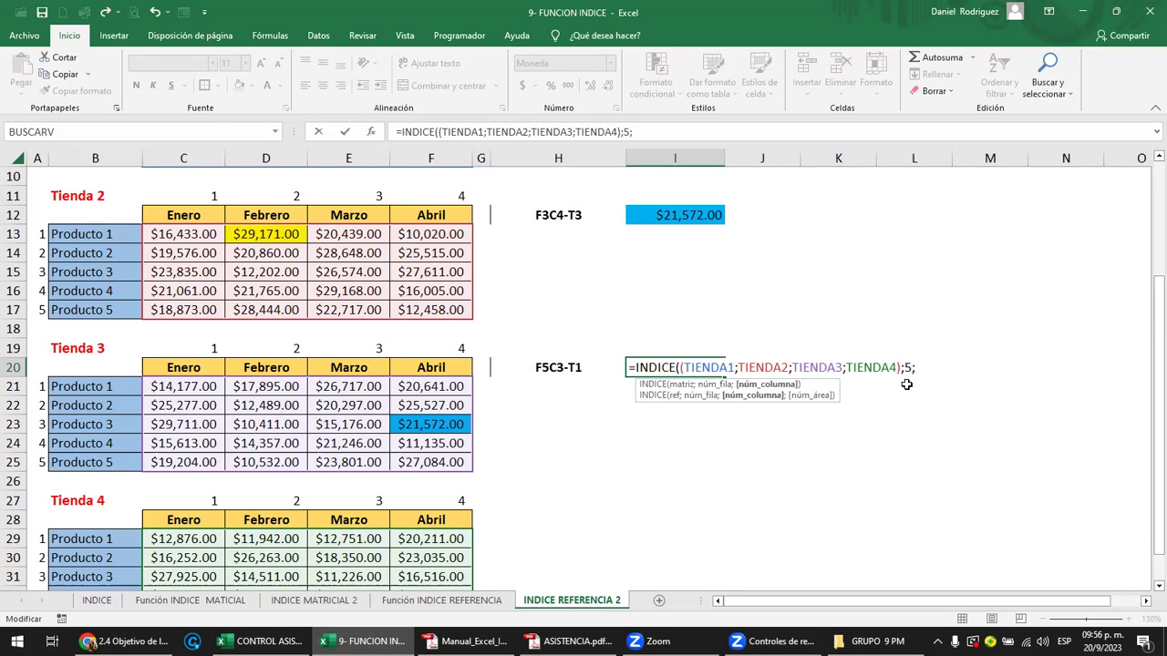
text(;1)
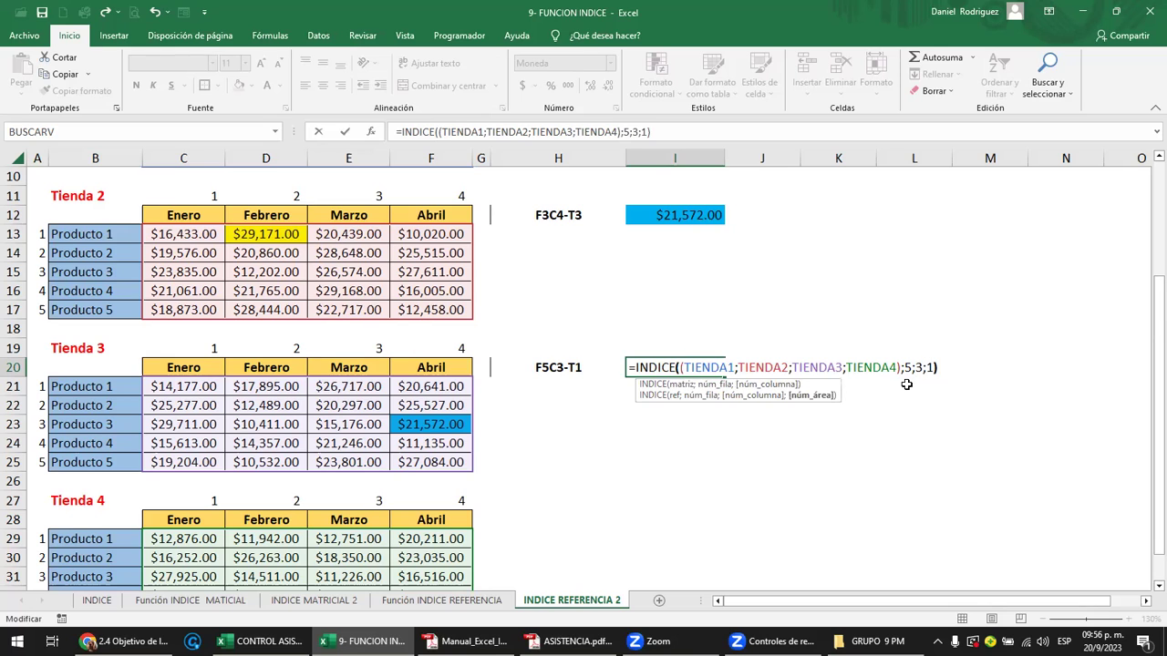
key(ctrl+Return)
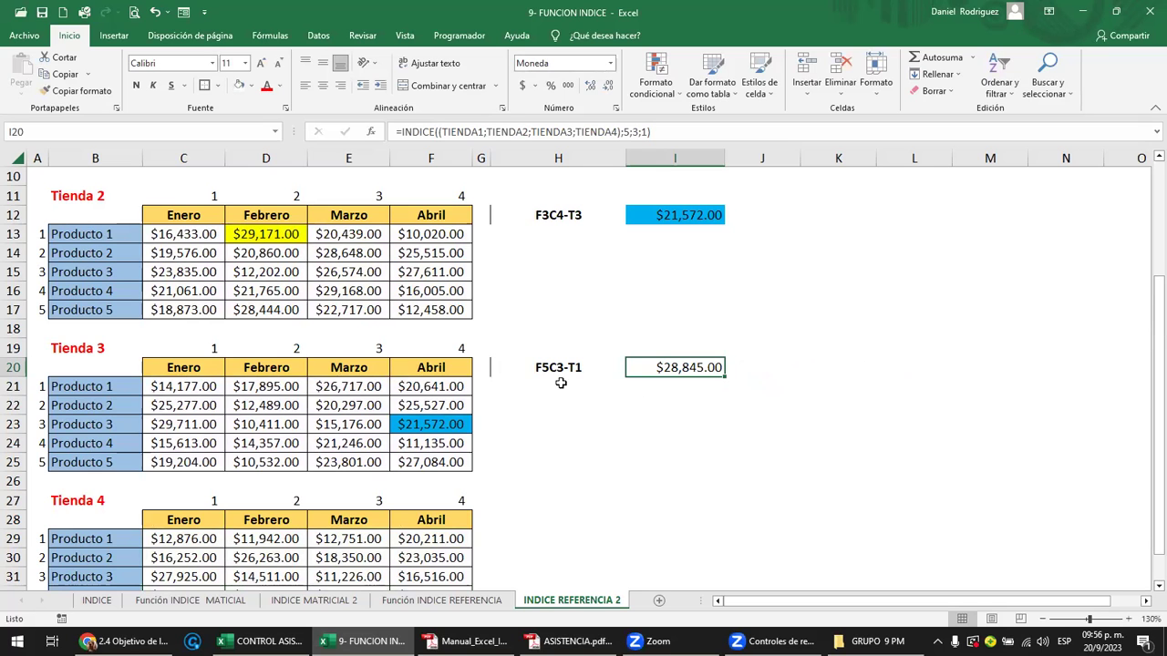
- Fill Tienda 1's Producto 5 March value $28,845.00 in E9 light green
scroll(560, 383, up, 1)
scroll(561, 384, up, 2)
click(318, 286)
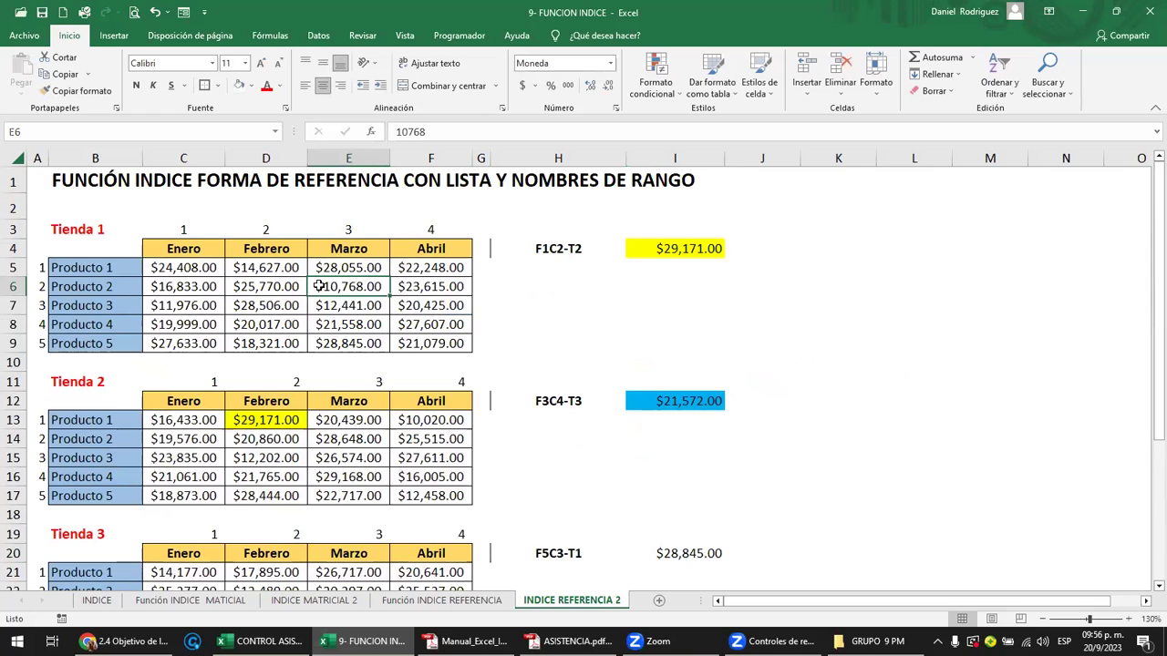
click(196, 343)
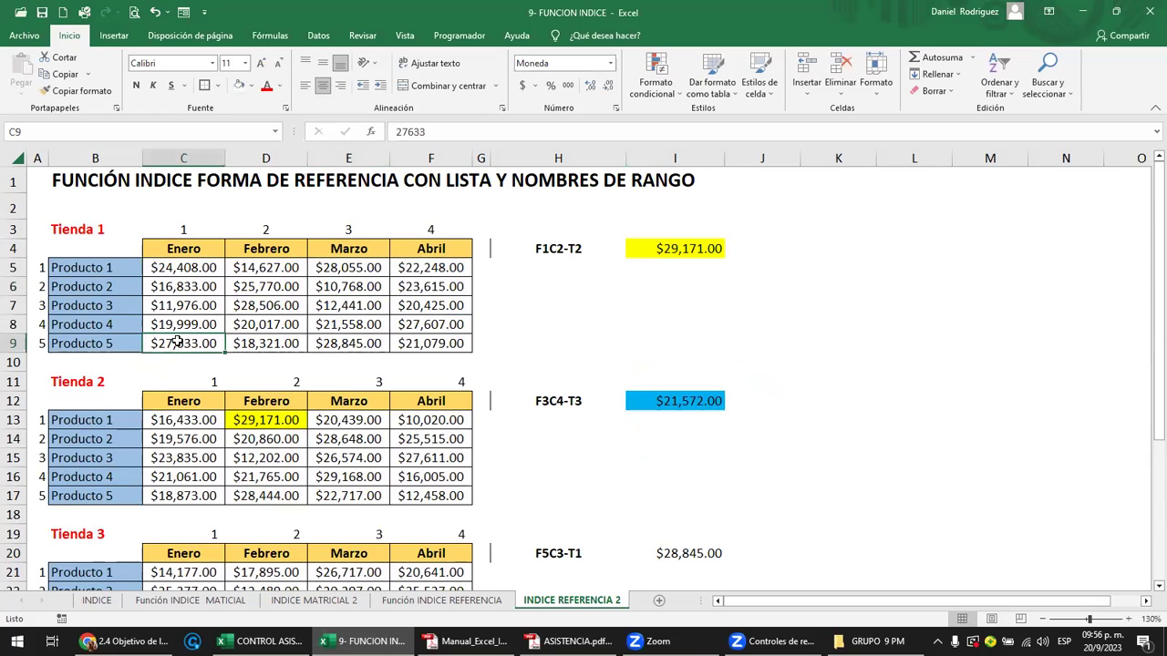
click(252, 89)
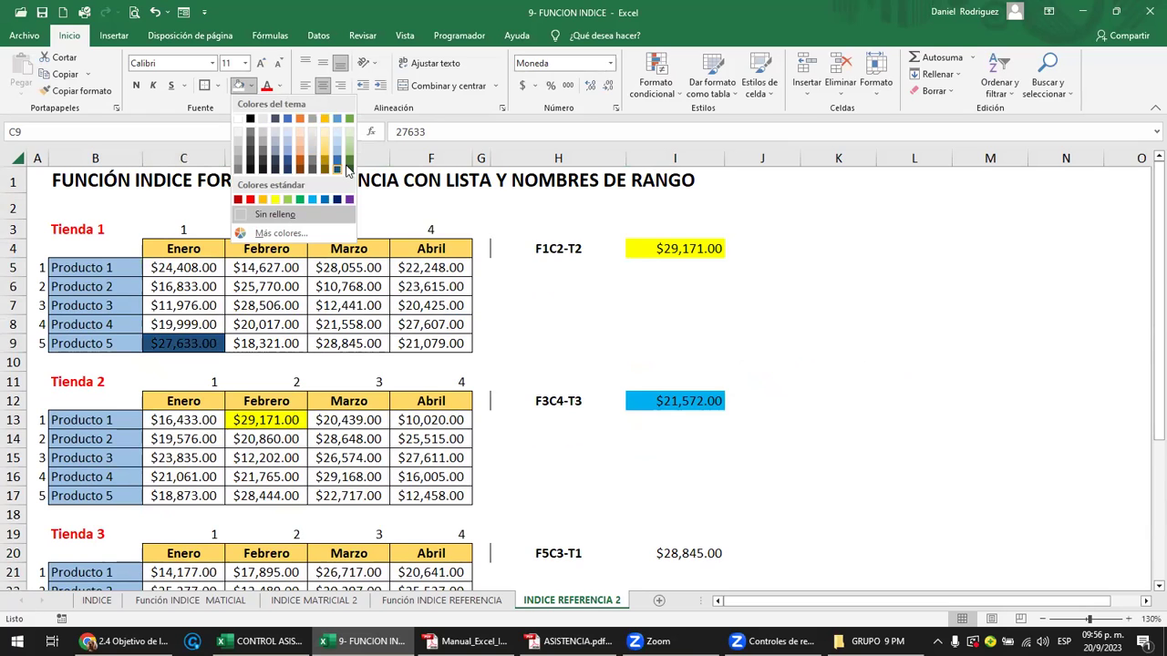
click(290, 338)
click(351, 347)
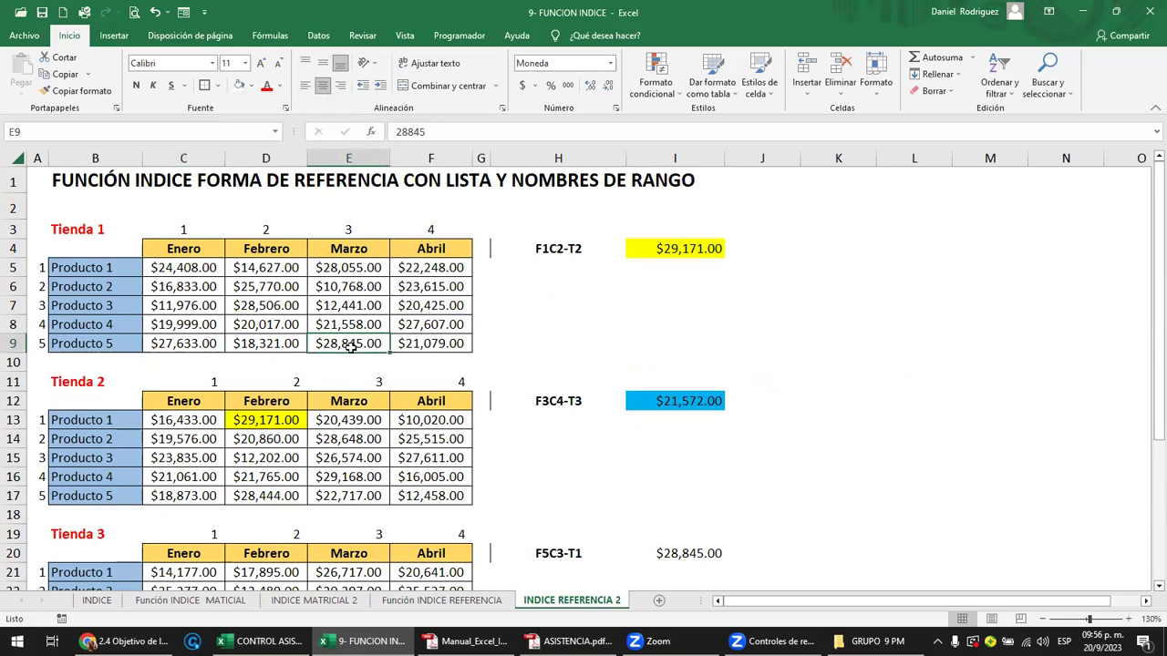
click(253, 88)
click(350, 154)
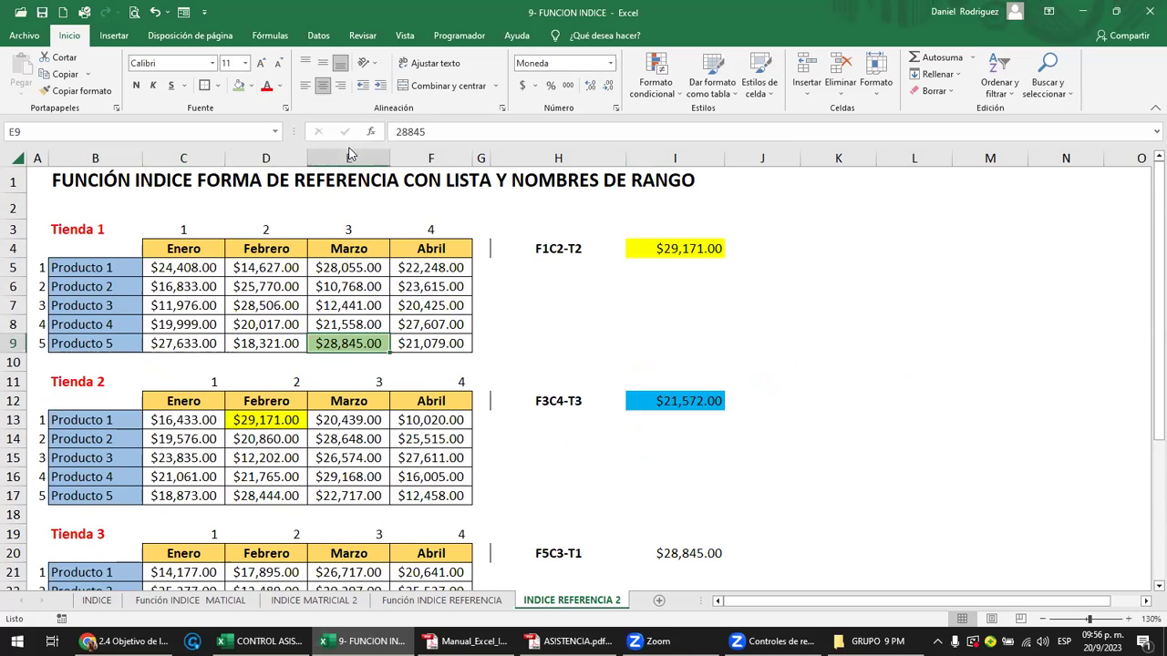
- Pick up E9's formatting with Copiar formato (Format Painter)
scroll(509, 349, down, 3)
scroll(509, 349, up, 1)
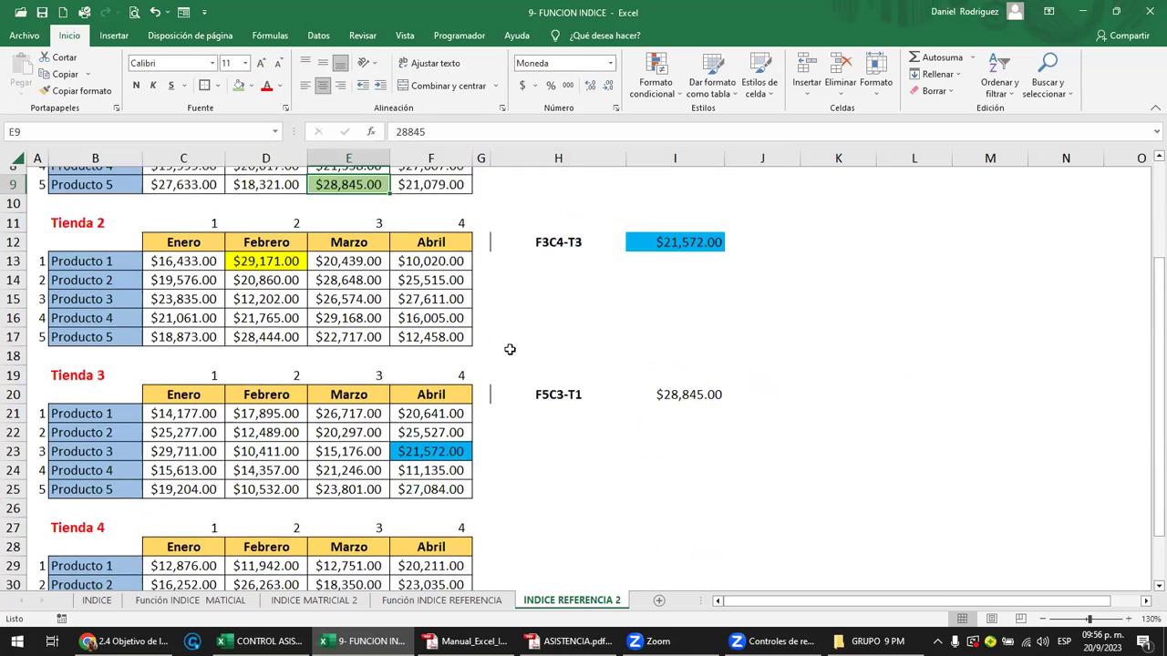
click(76, 91)
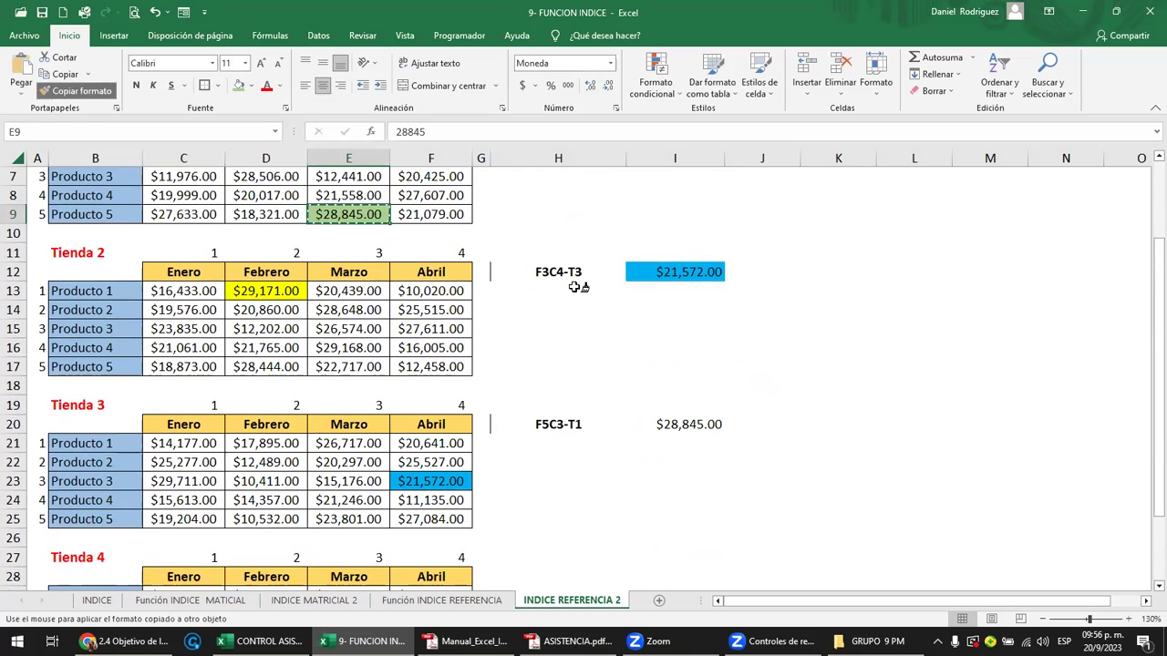
scroll(675, 401, down, 5)
- Paint E9's light green formatting onto the F5C3-T1 result in I20
scroll(680, 373, up, 1)
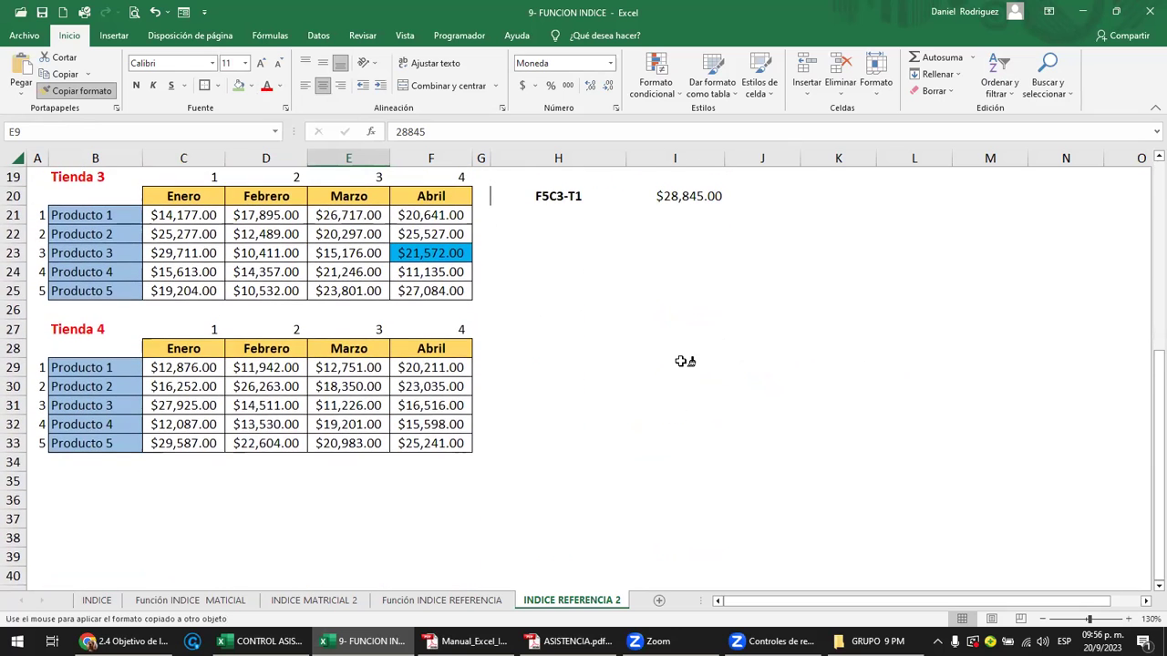
scroll(685, 361, up, 2)
click(689, 310)
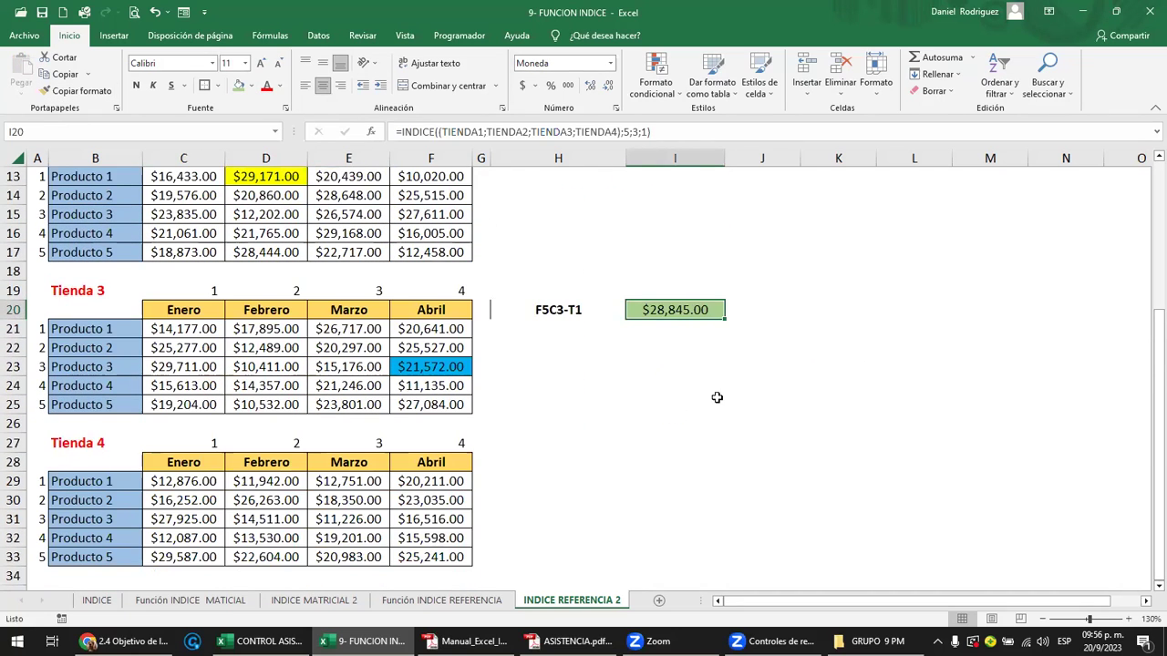
- Select the F1C2-T2 label in H4 and the empty range K4:M8, then return to H4
scroll(690, 383, up, 2)
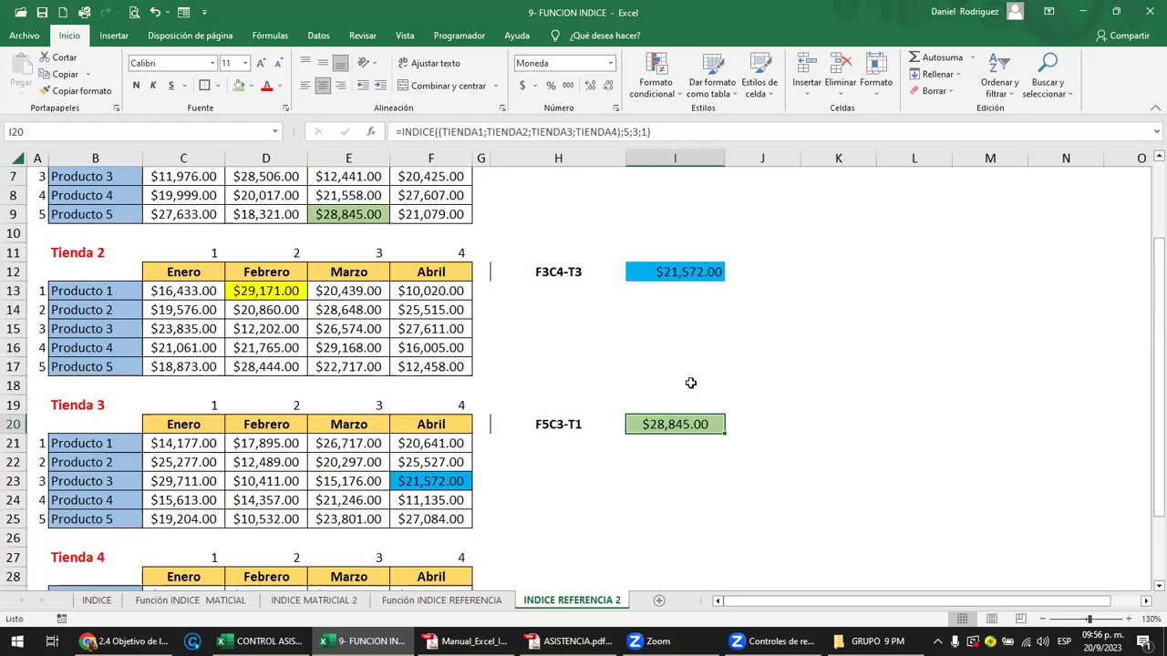
scroll(690, 383, up, 2)
click(561, 257)
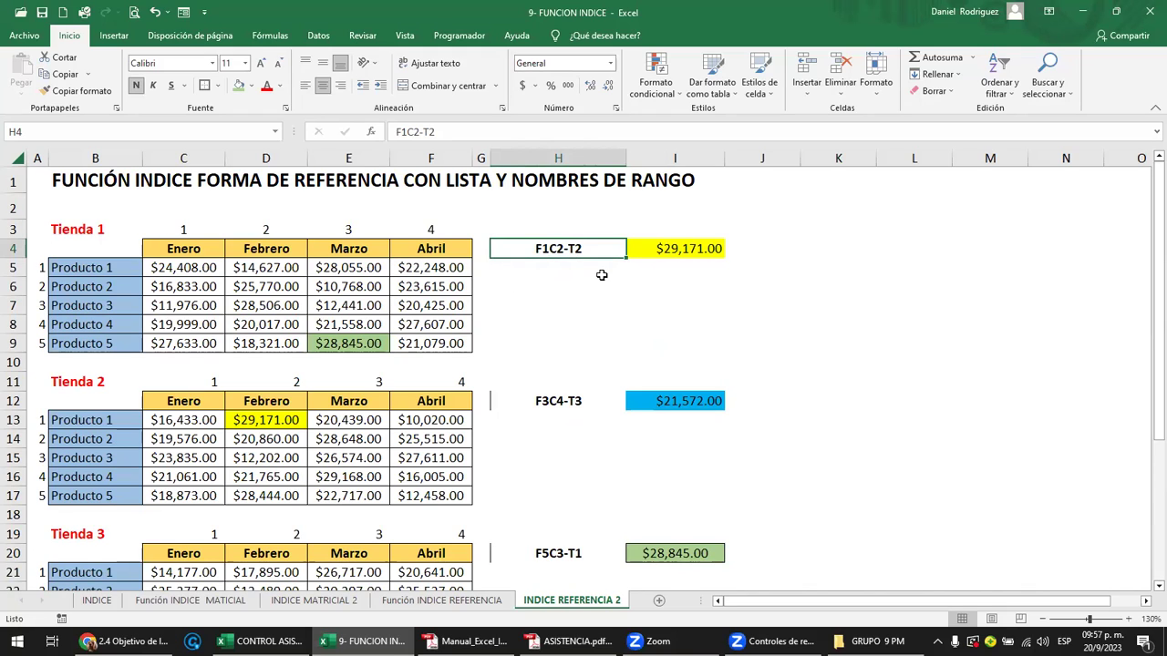
scroll(602, 275, down, 4)
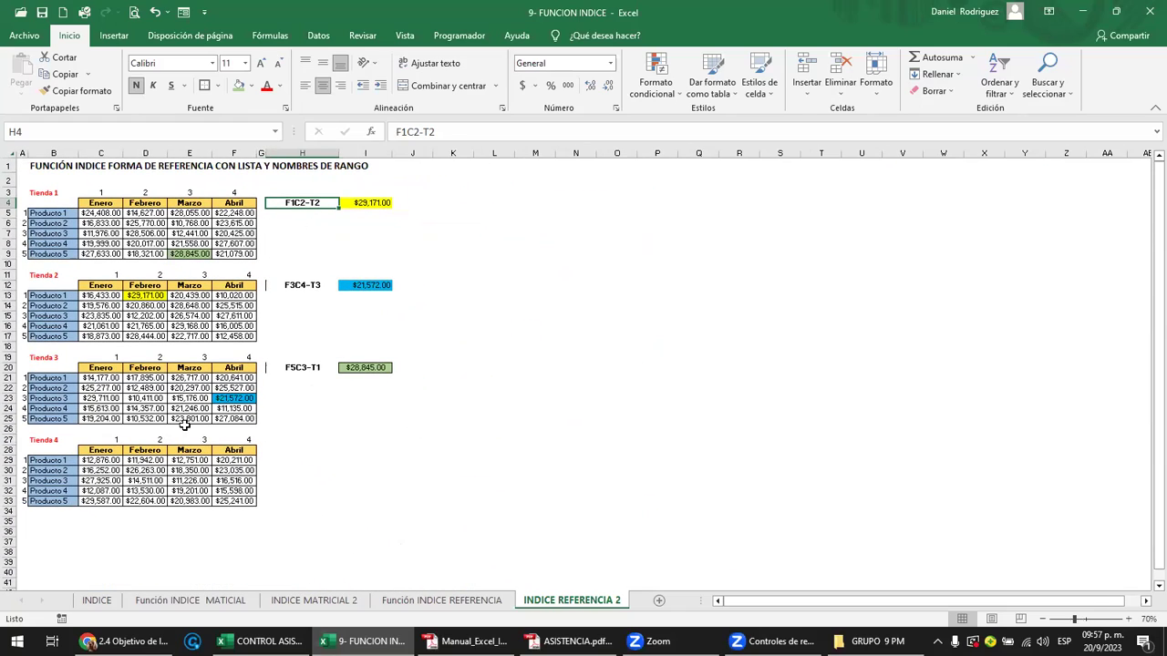
scroll(185, 425, up, 3)
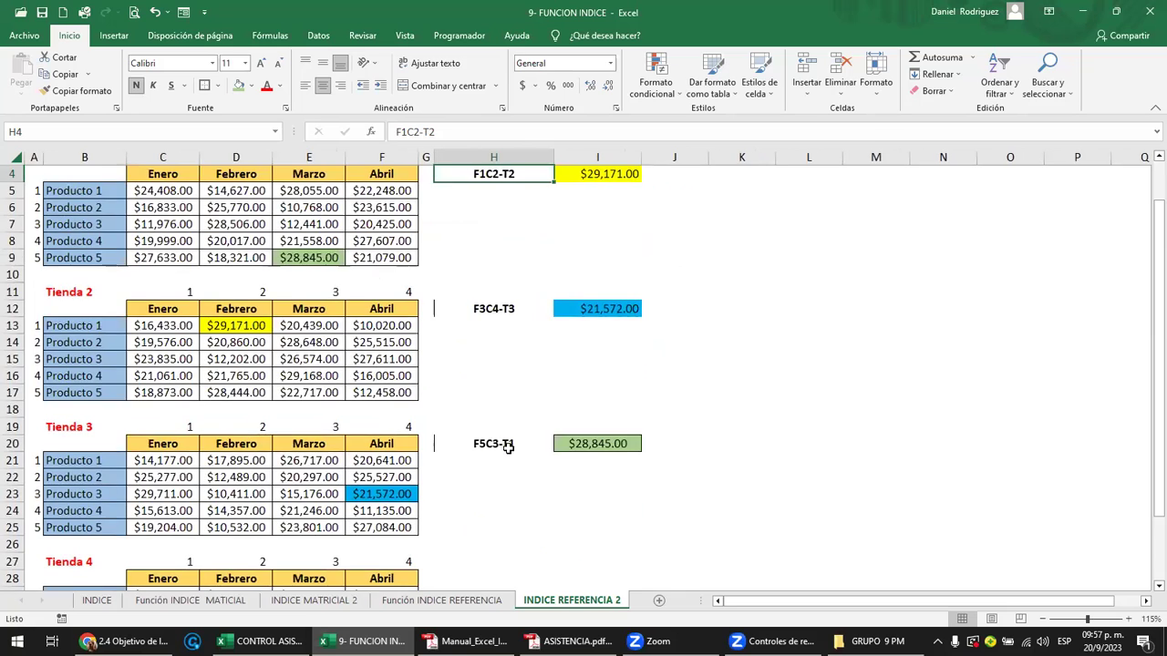
scroll(501, 445, up, 2)
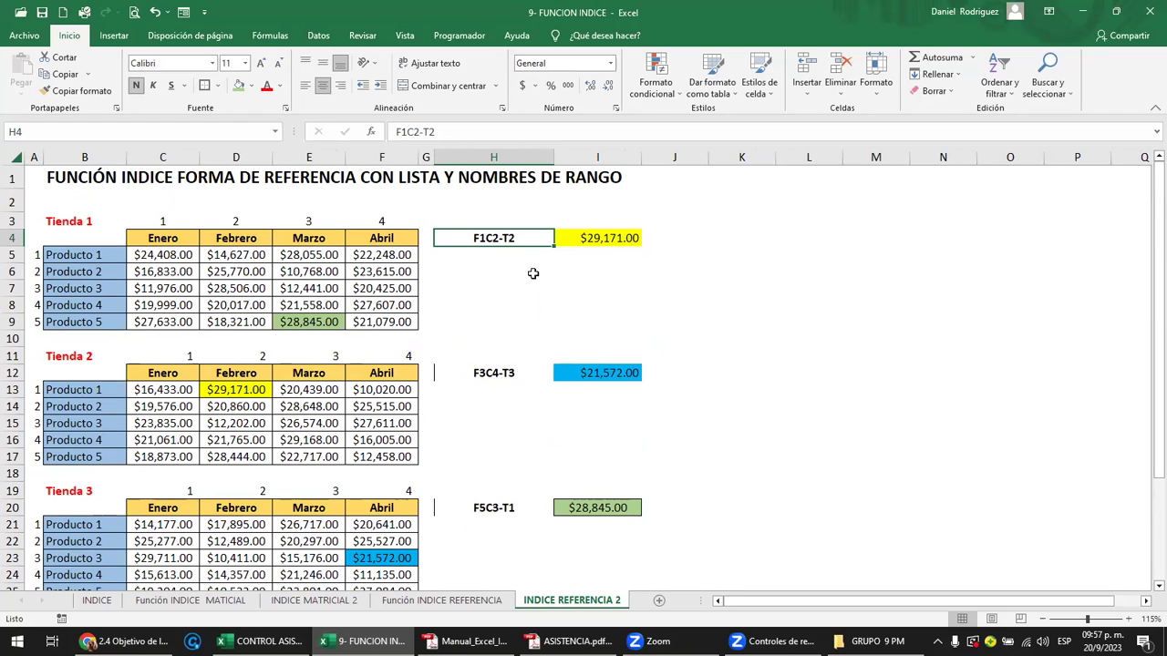
drag(765, 238, 845, 312)
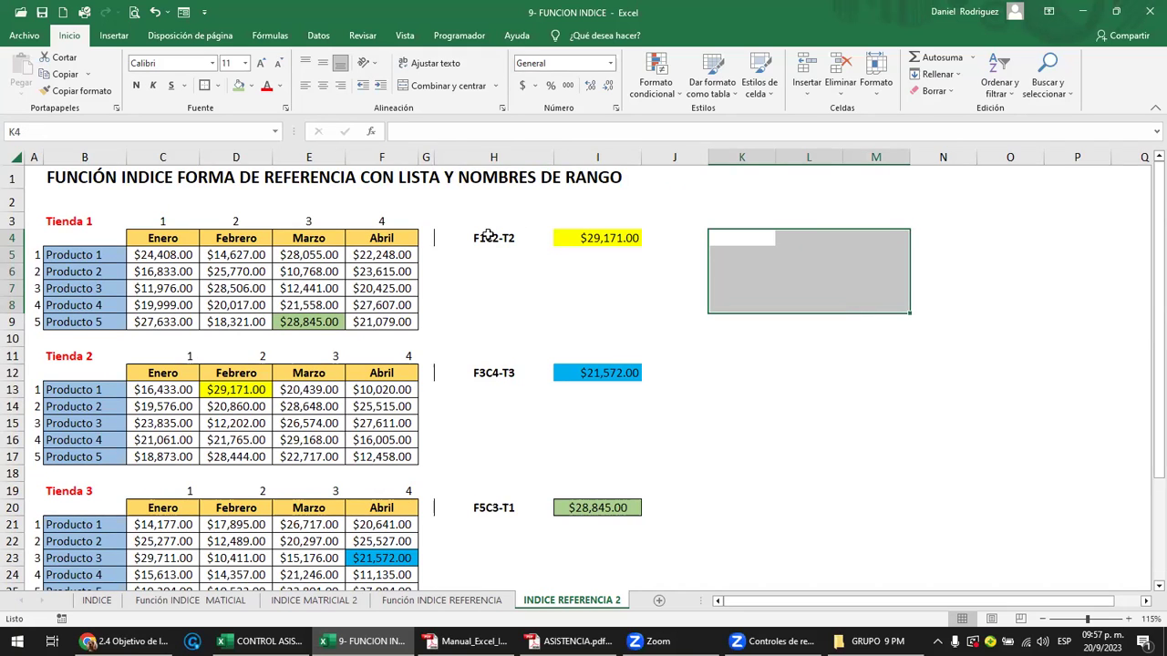
click(487, 239)
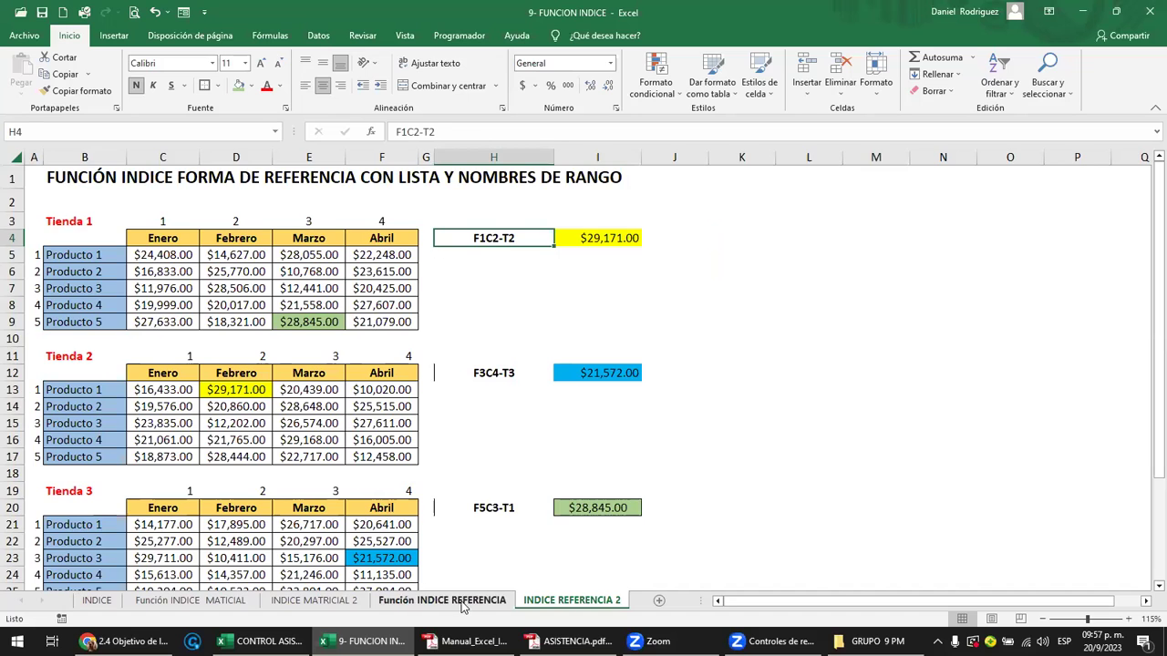
click(465, 603)
scroll(513, 574, down, 5)
click(344, 601)
scroll(362, 469, down, 3)
scroll(283, 346, up, 2)
click(273, 310)
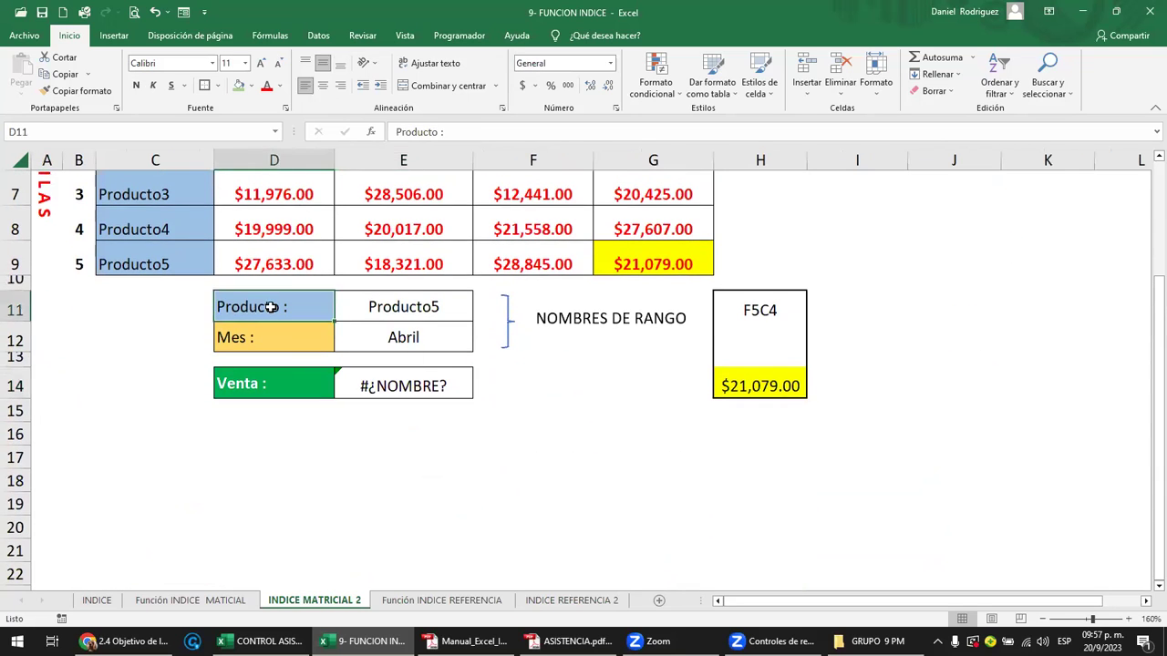
click(378, 310)
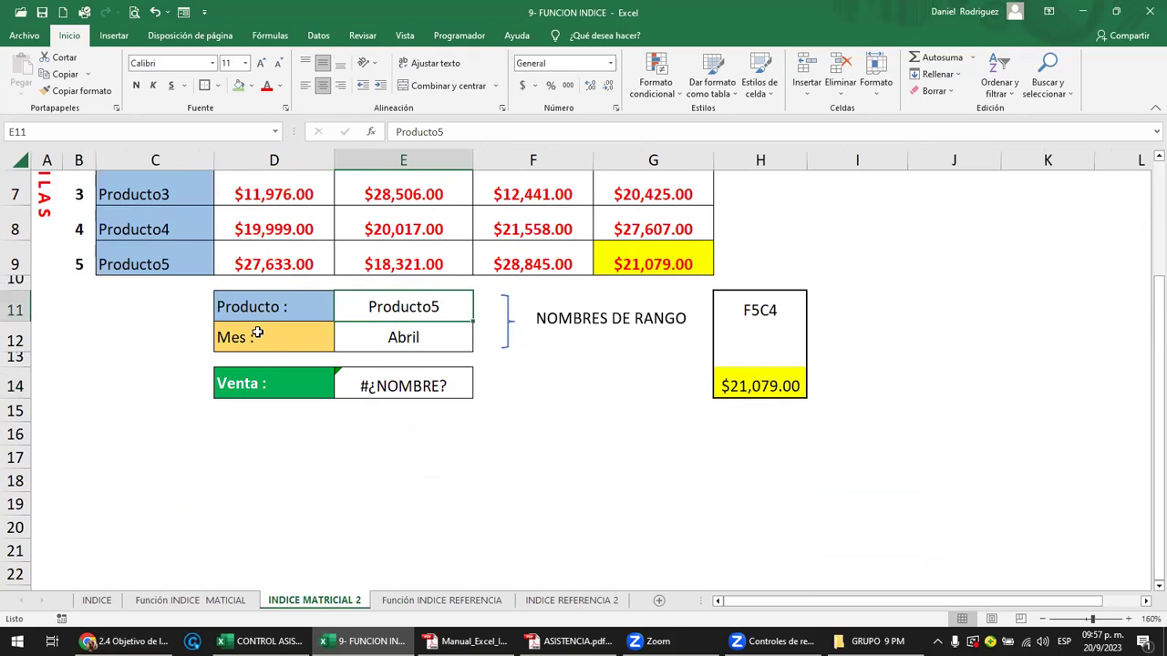
click(377, 339)
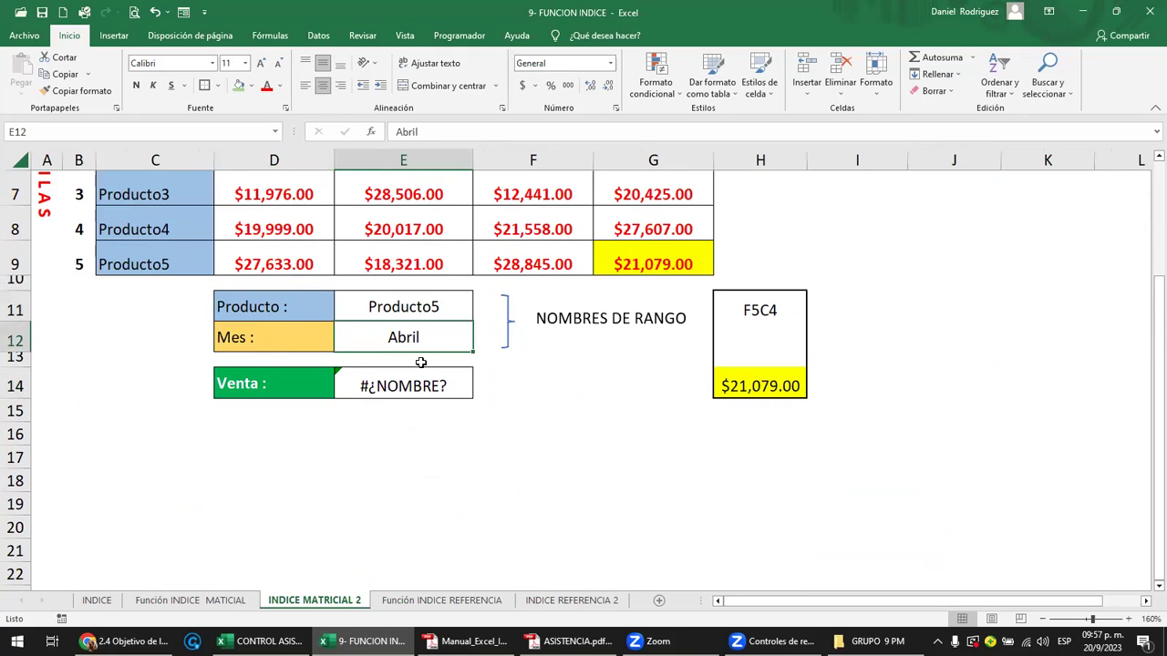
scroll(500, 378, up, 2)
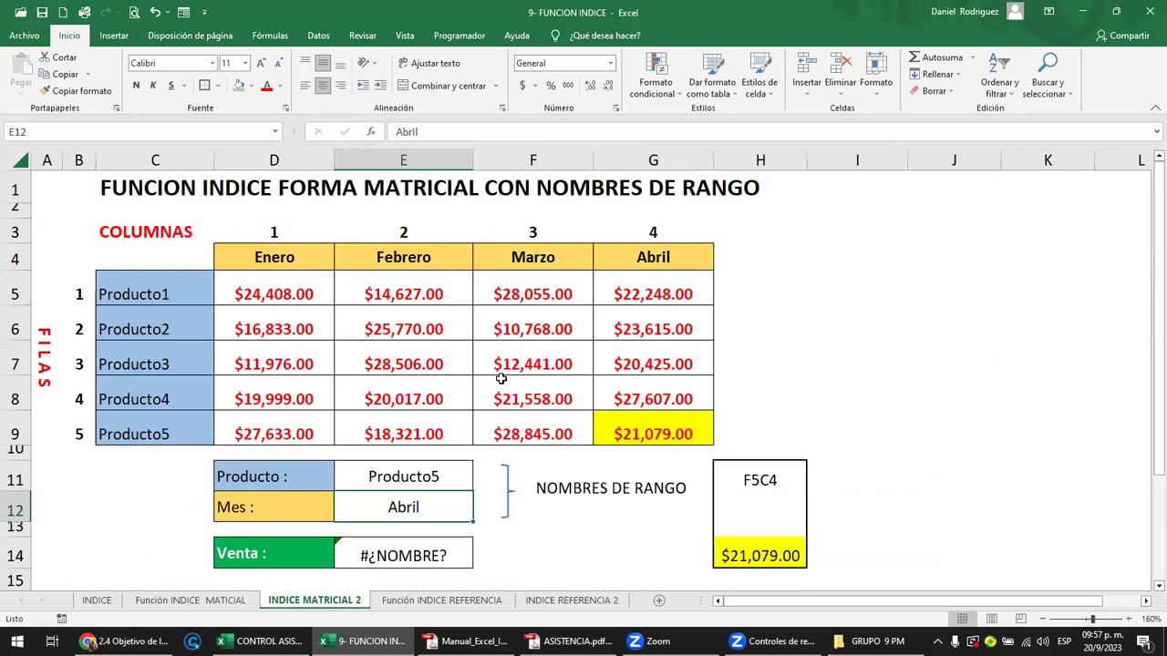
click(573, 599)
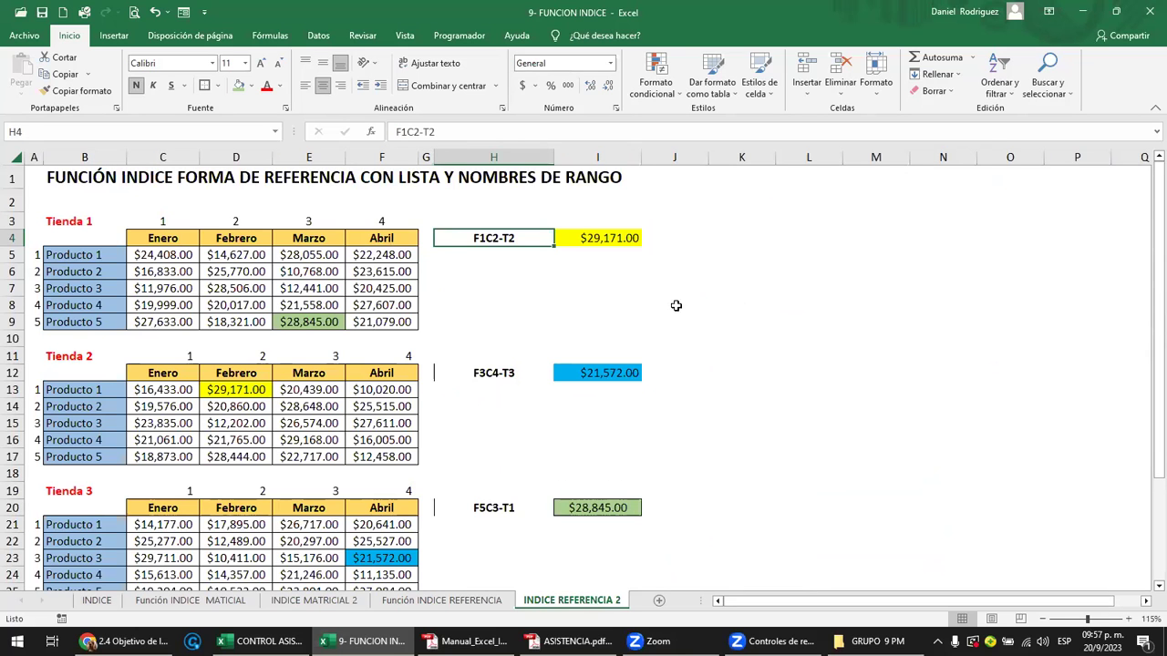
click(696, 242)
click(594, 239)
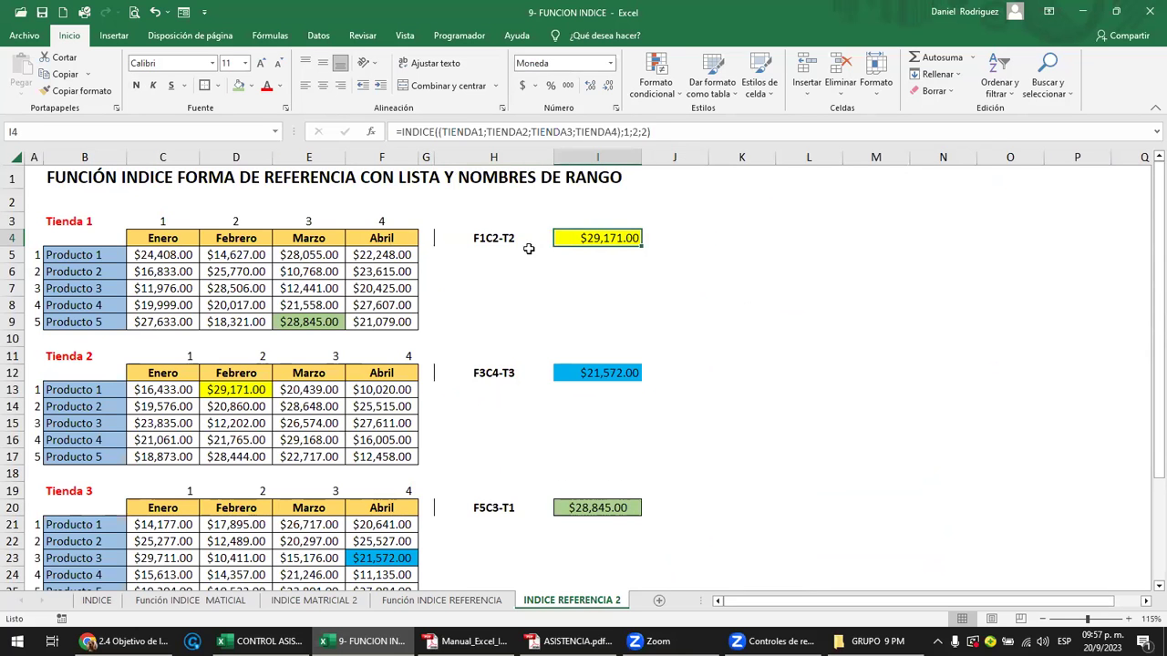
click(493, 238)
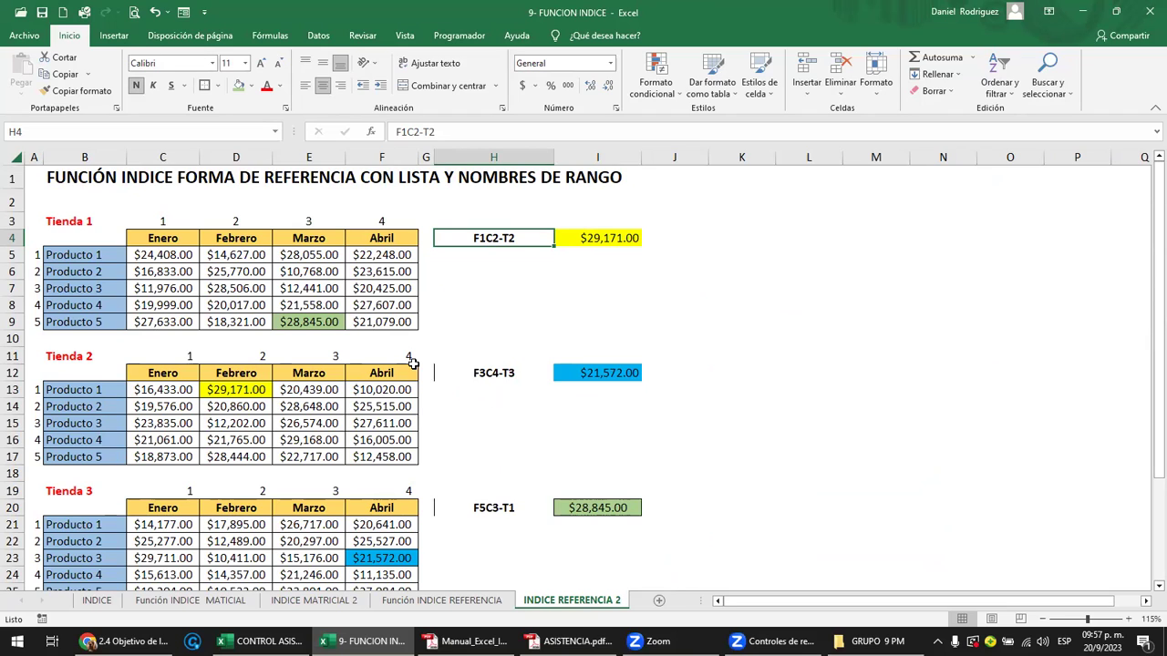
click(168, 260)
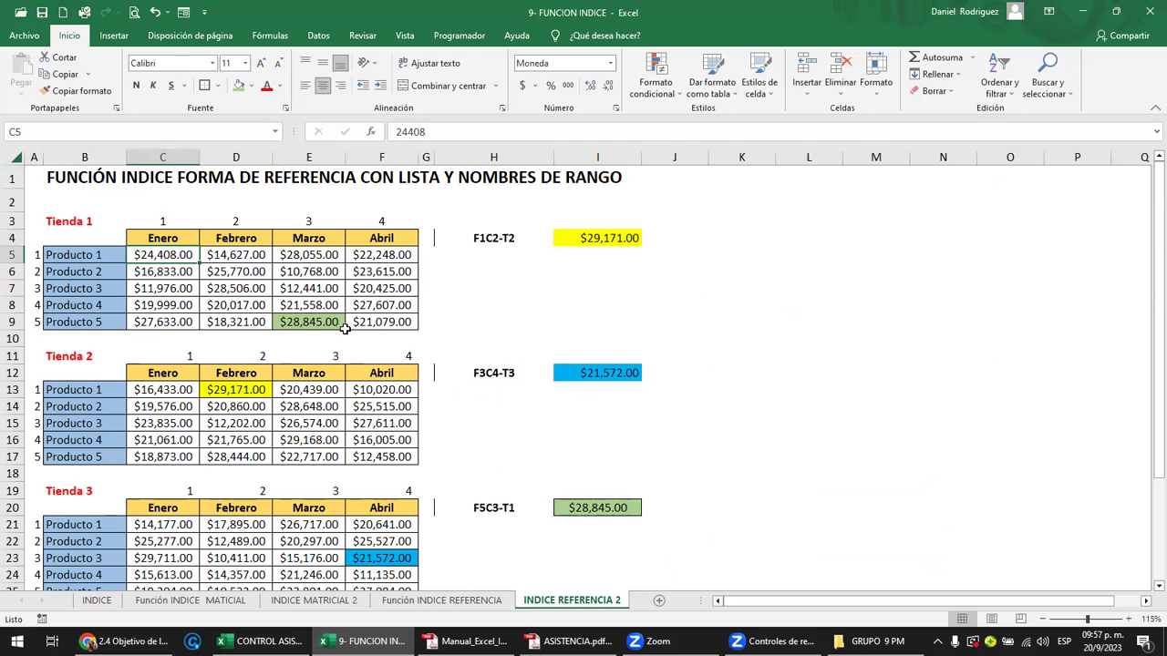
click(97, 260)
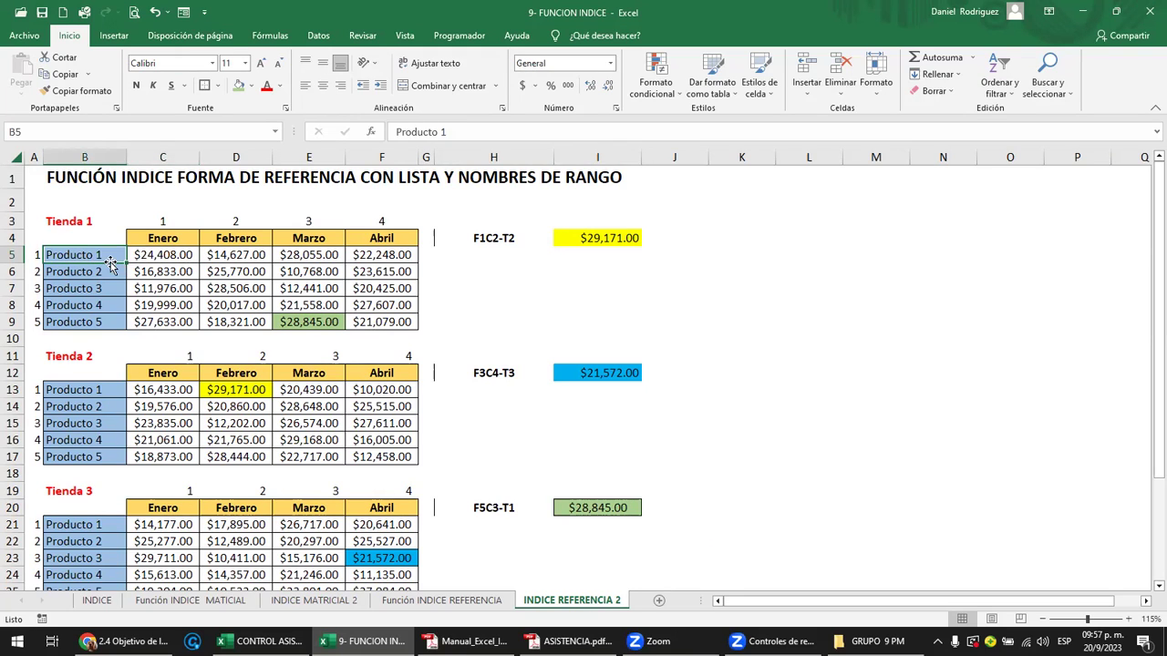
drag(149, 258, 379, 258)
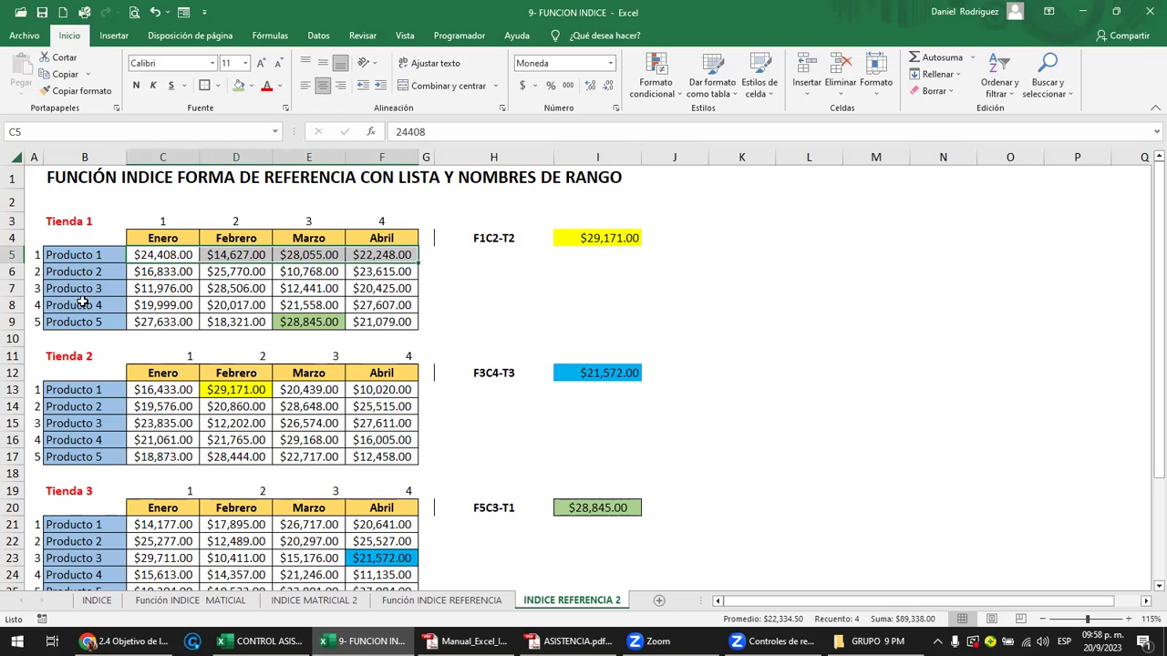
click(590, 253)
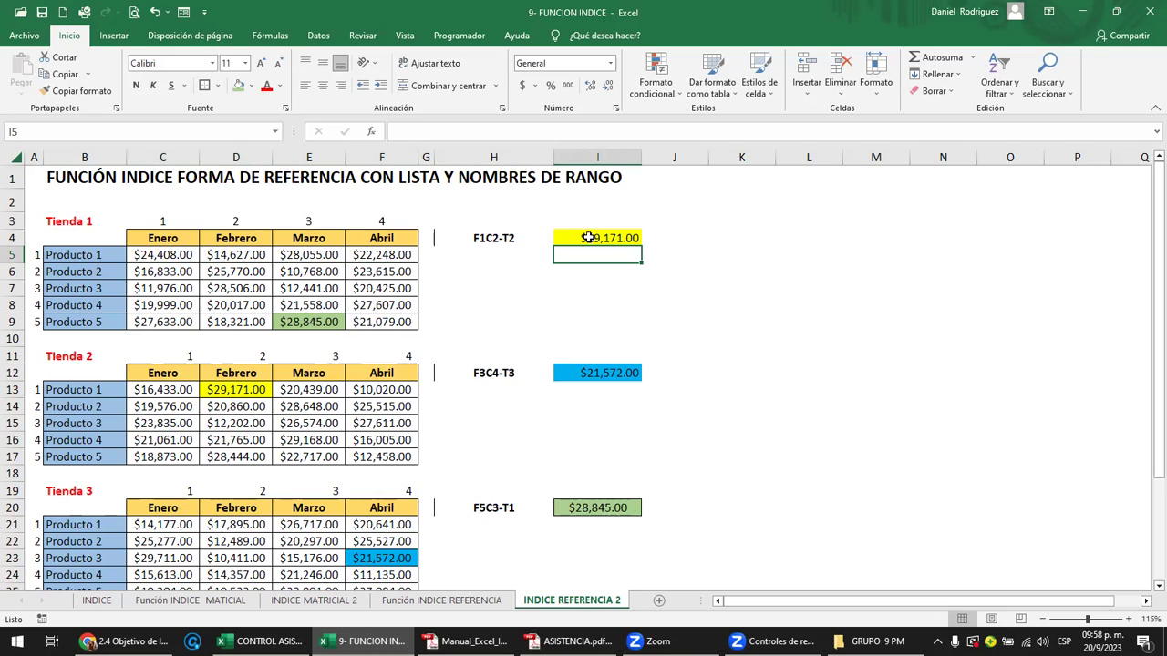
click(501, 238)
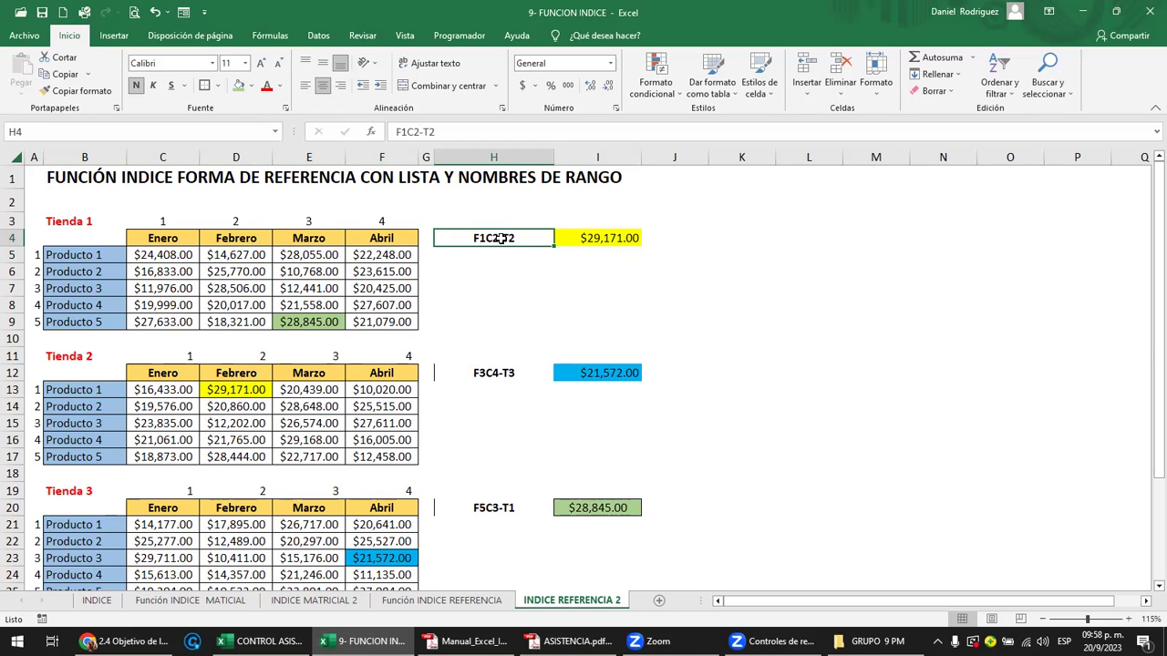
double_click(485, 239)
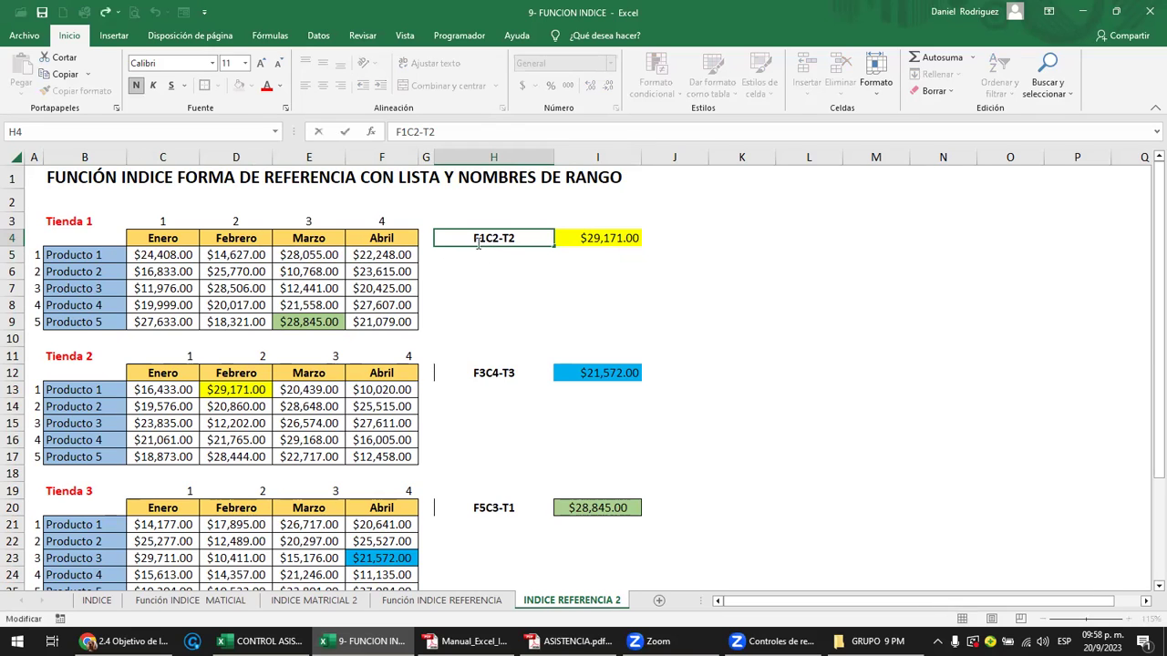
drag(475, 235, 482, 234)
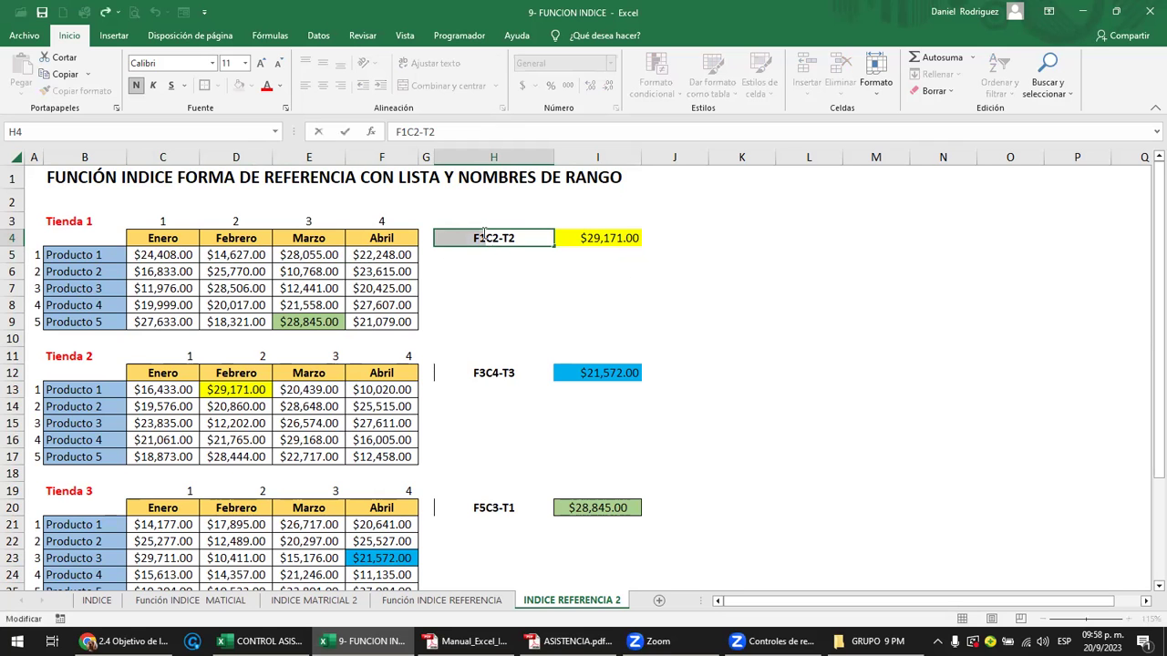
click(510, 289)
ctrl+scroll(515, 288, up, 4)
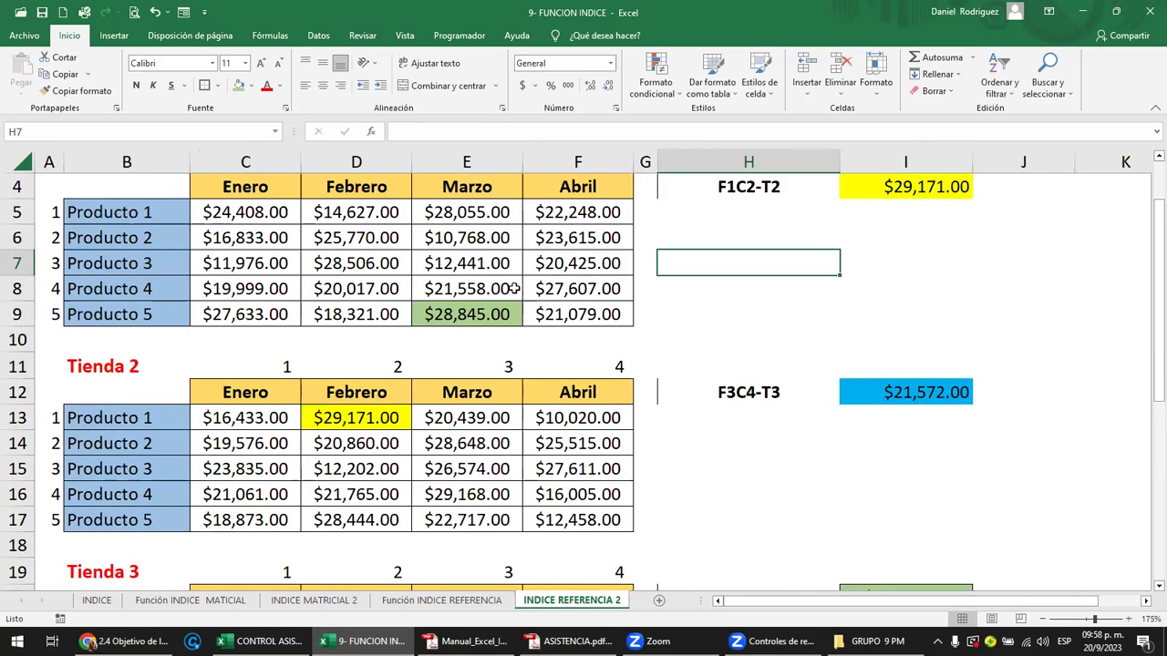
scroll(515, 289, up, 1)
double_click(734, 285)
mouse_move(733, 285)
mouse_down()
mouse_move(719, 285)
mouse_move(755, 283)
mouse_up()
click(739, 284)
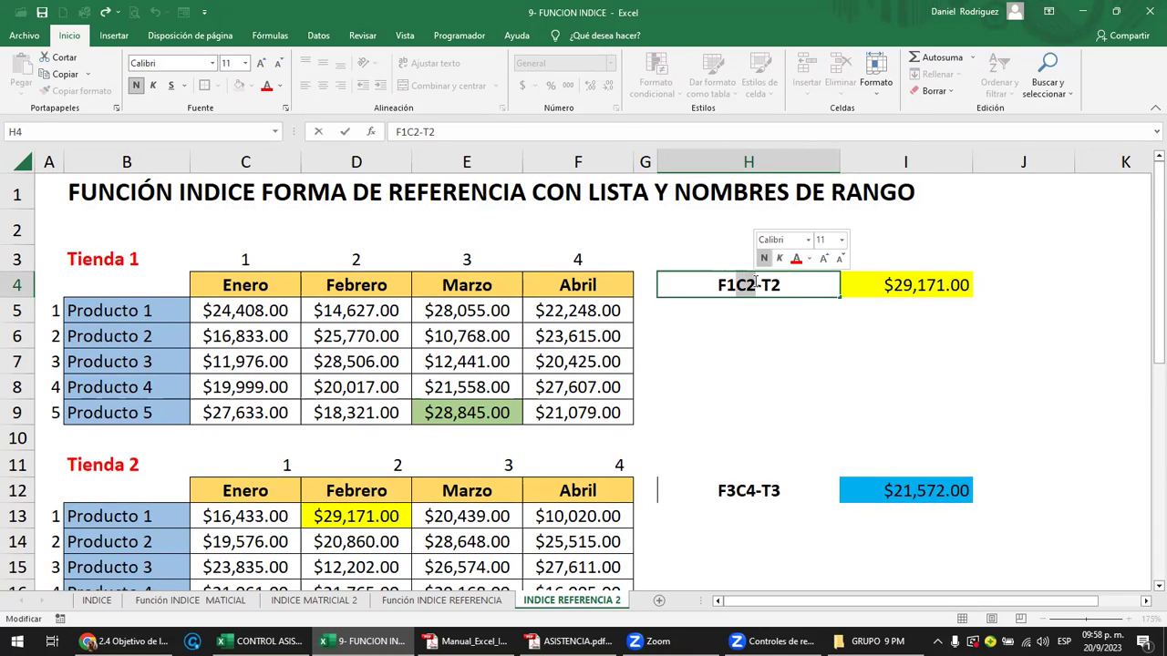
click(799, 381)
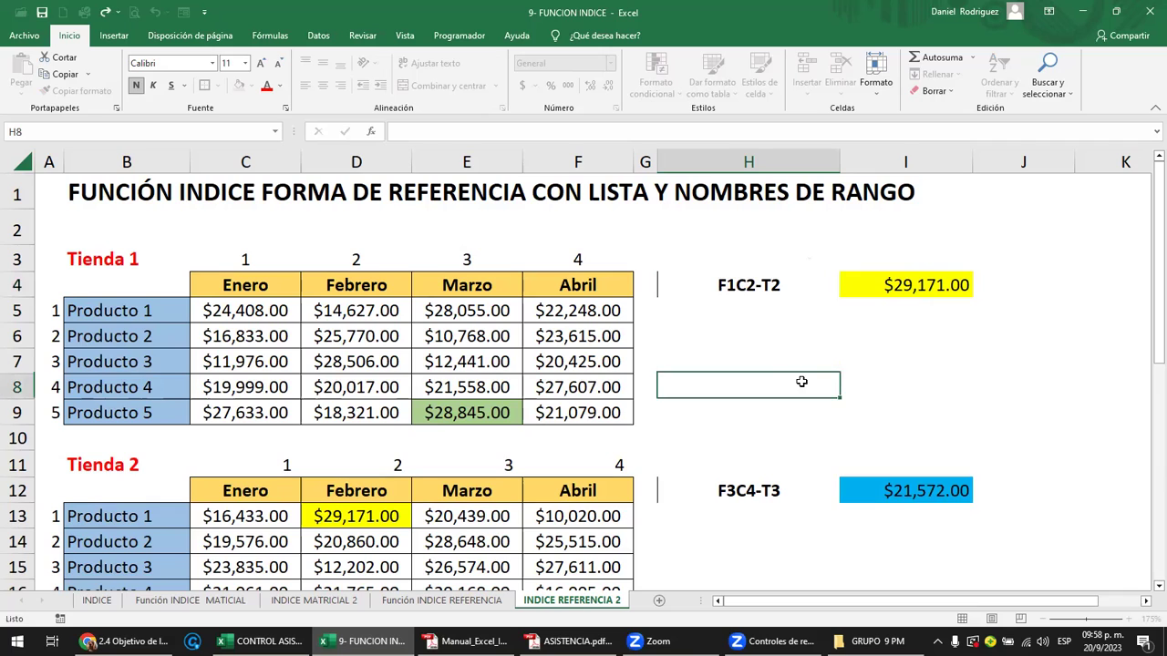
double_click(762, 284)
drag(762, 284, 781, 284)
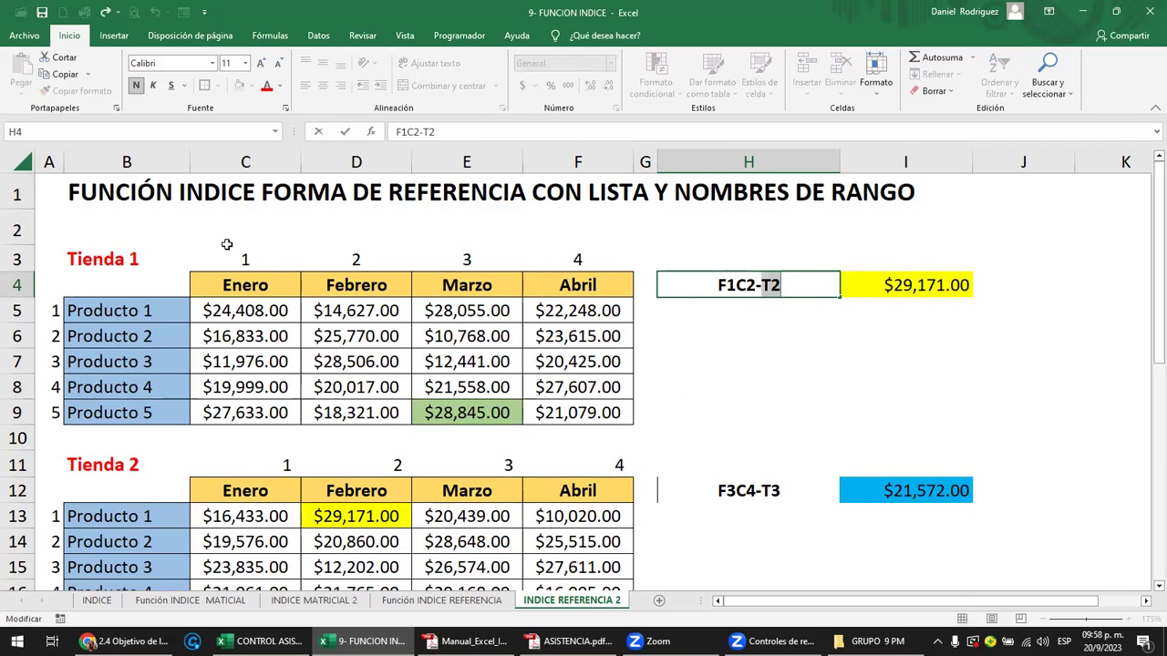
click(118, 252)
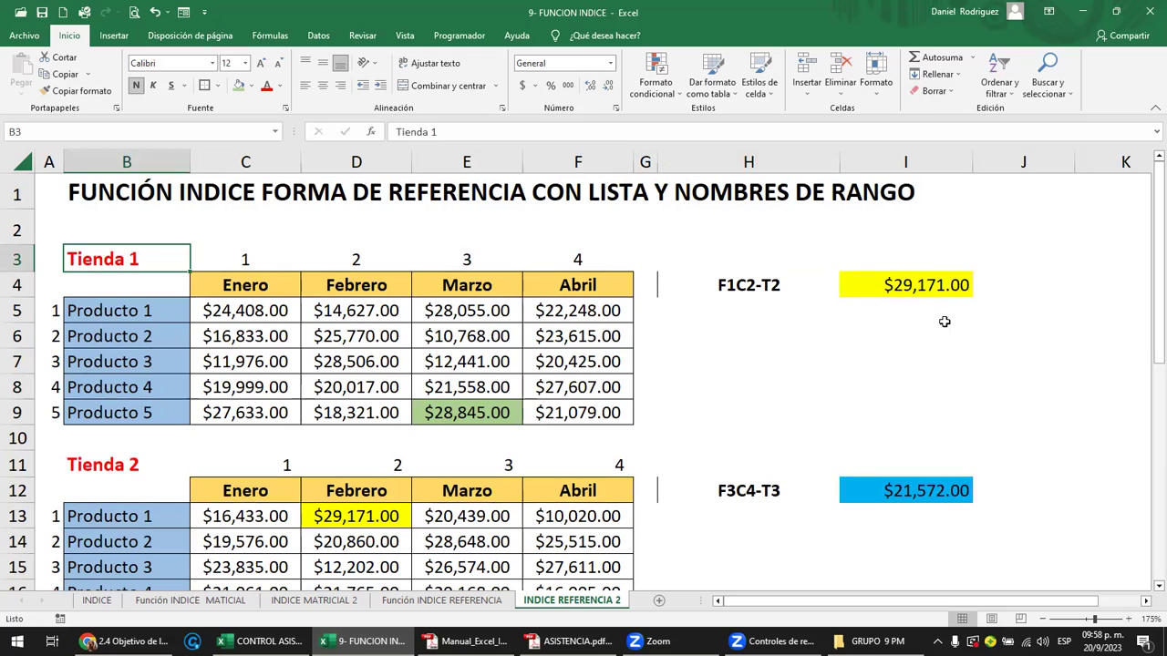
click(1020, 287)
- Enter the label TIENDA in K4 and move to L4
key(Right)
key(Right)
key(Right)
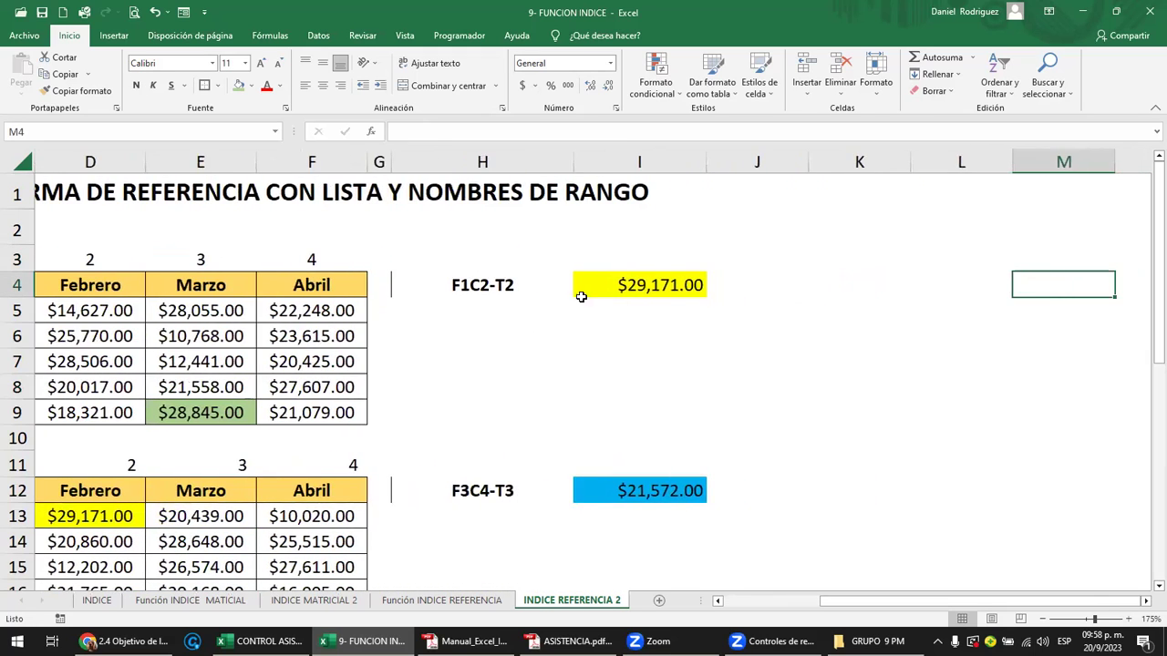
click(859, 286)
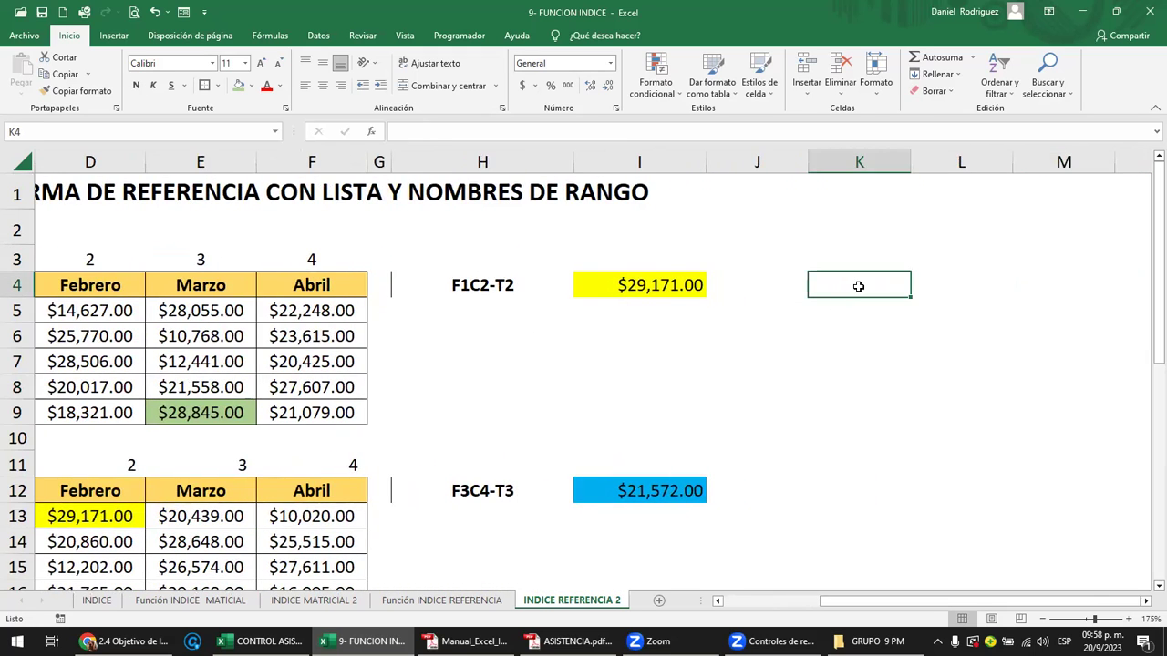
text(TI)
text(IENS)
key(BackSpace)
text(DA)
key(Return)
key(Up)
key(Right)
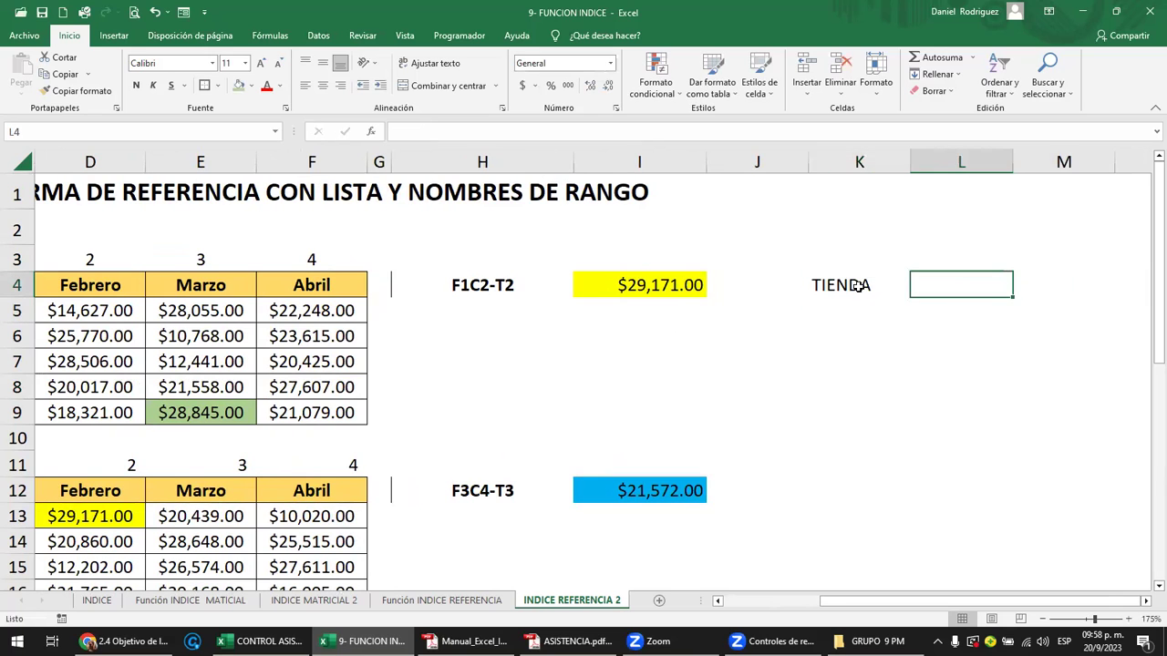
- Set up a Lista data validation for L4 with source TIENDA1; TIENDA2
click(661, 88)
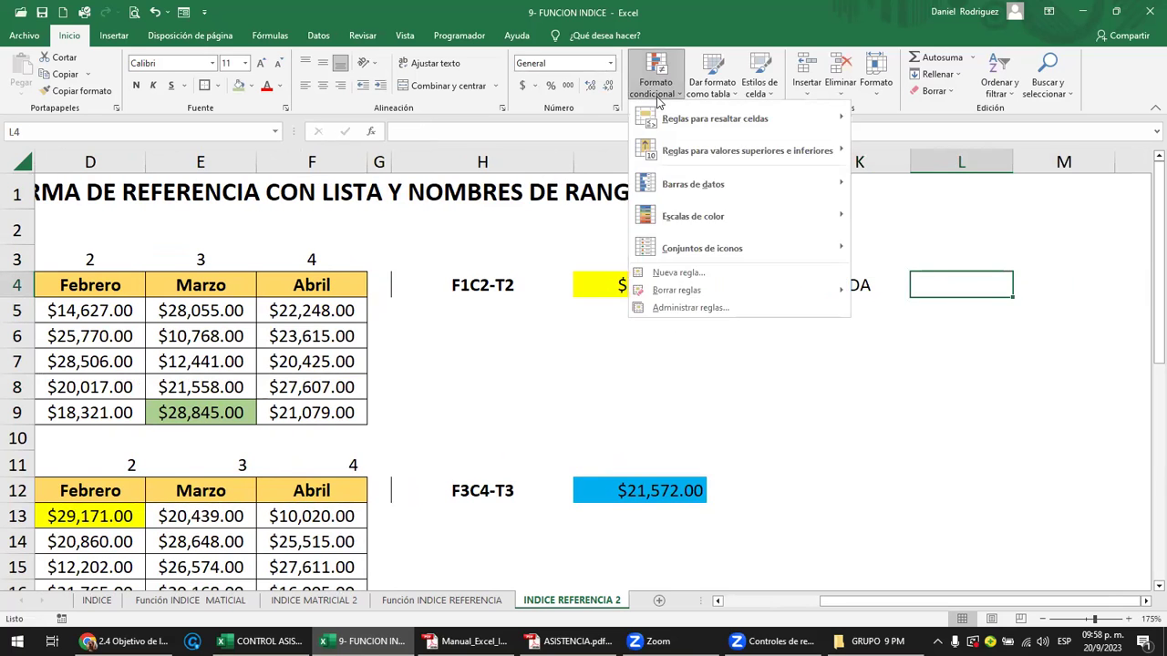
click(333, 46)
click(319, 35)
click(782, 91)
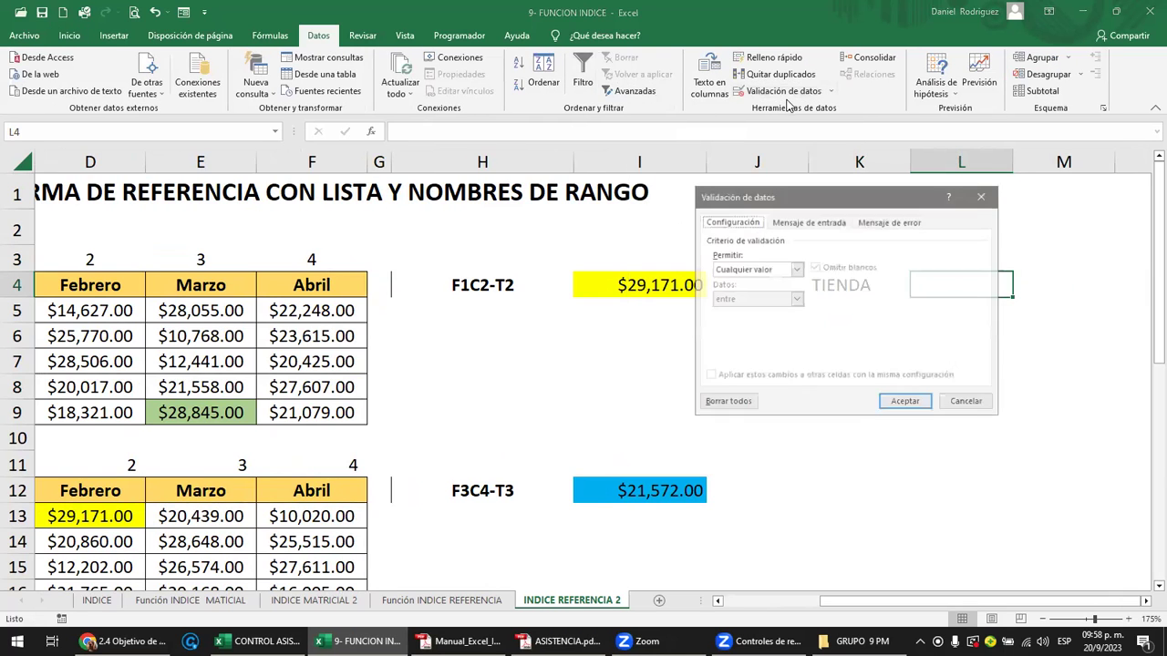
click(786, 270)
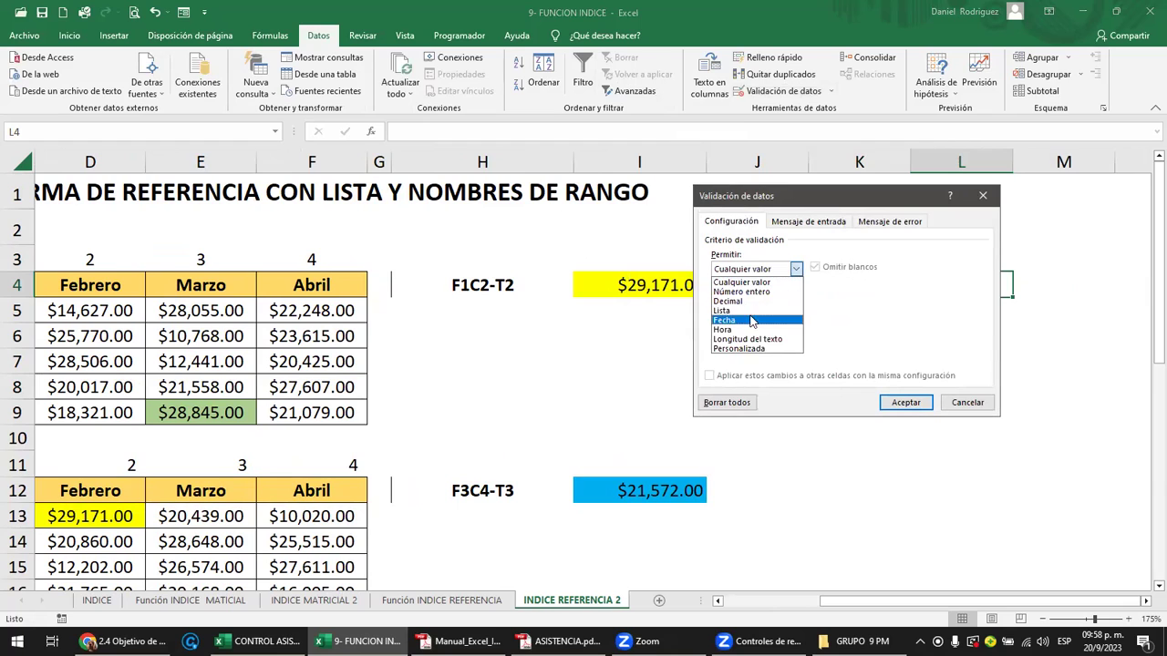
click(768, 310)
click(771, 326)
text(TIENDA1; TIENDA2)
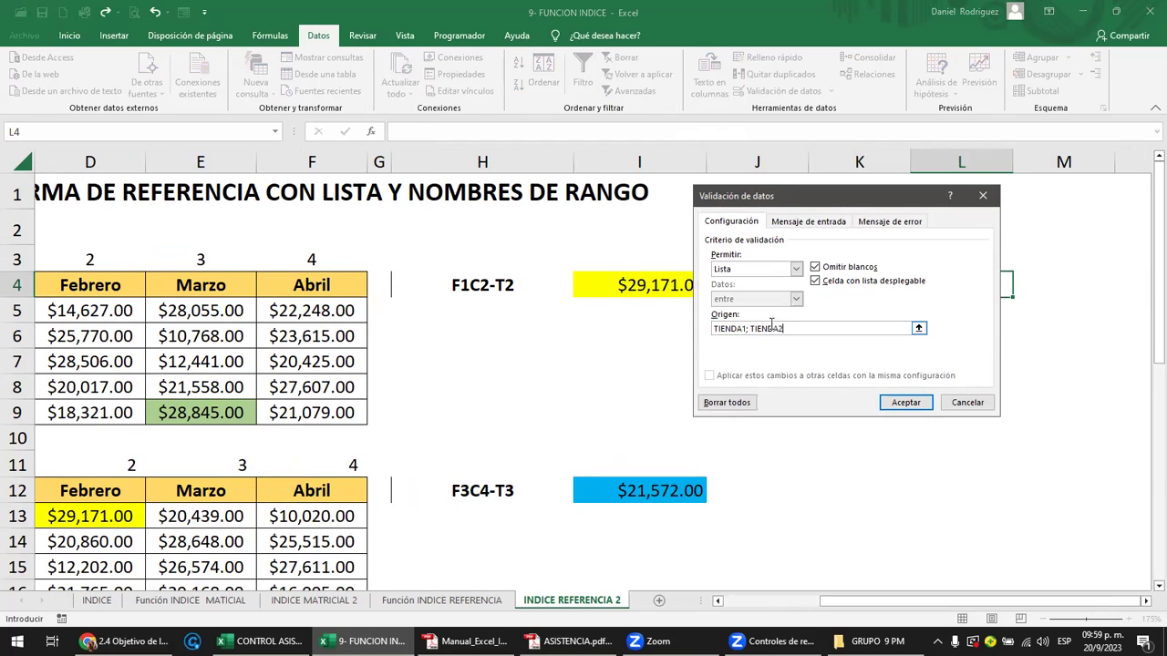
- Apply the store list validation to L4 and review I4's INDICE formula
click(909, 403)
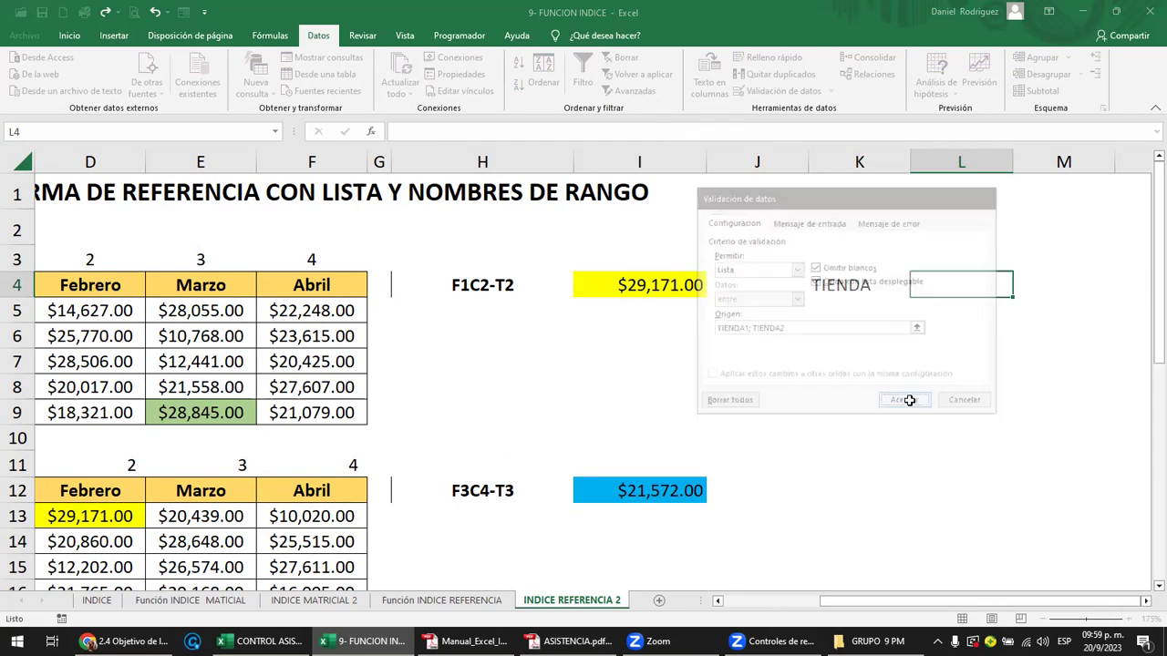
click(697, 284)
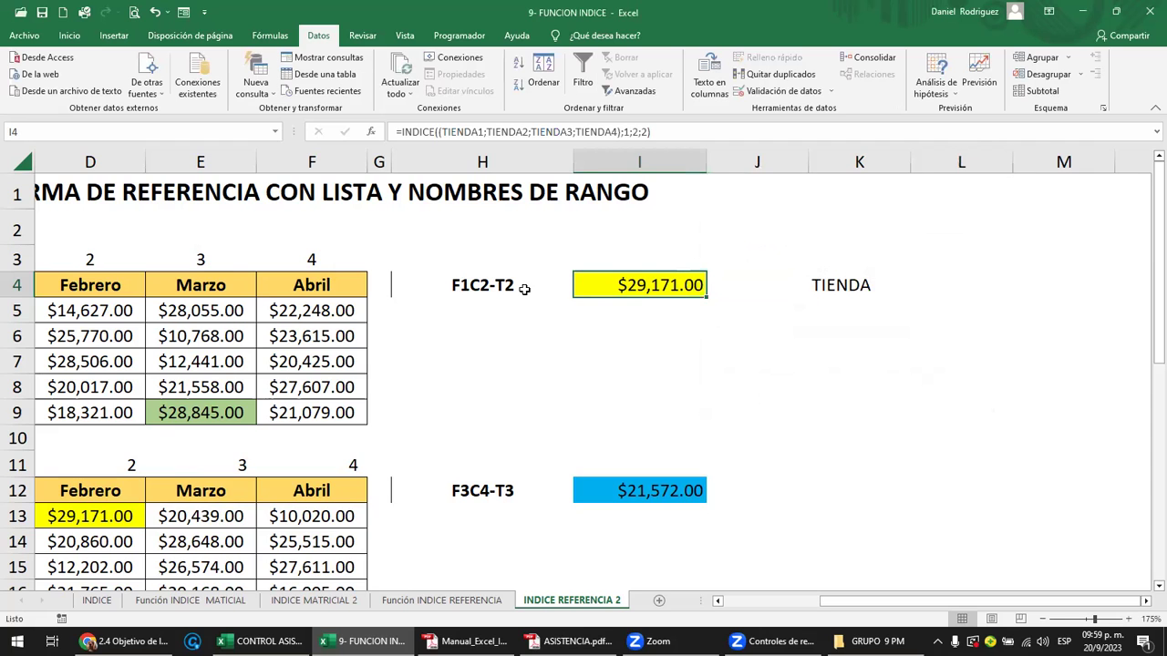
key(F2)
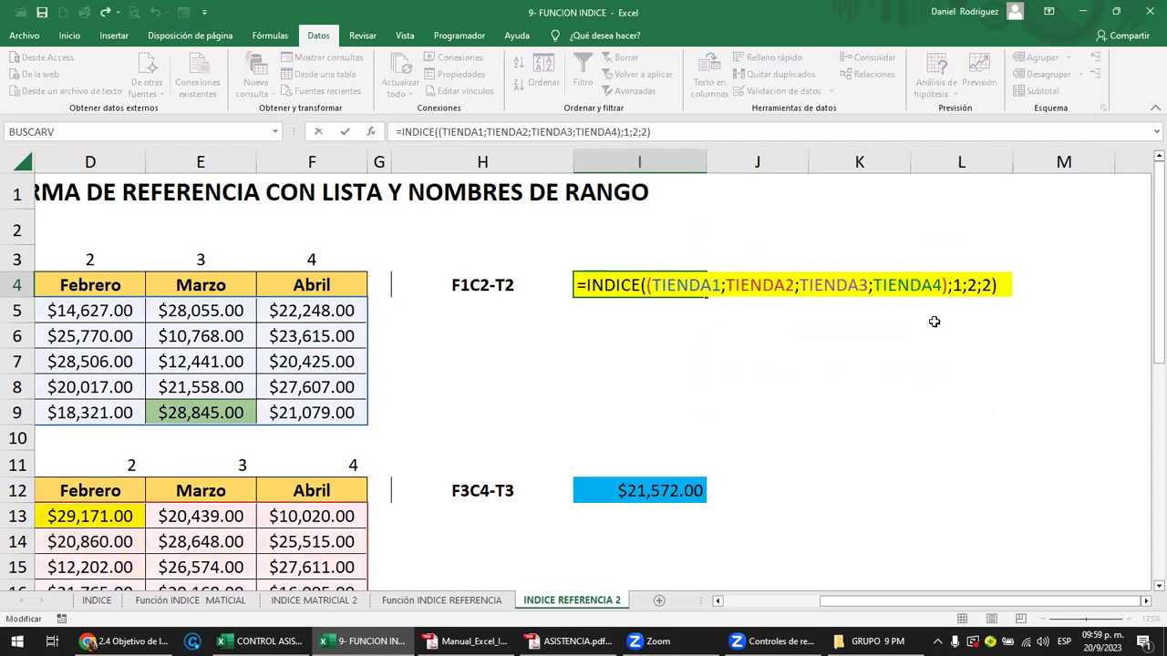
double_click(984, 286)
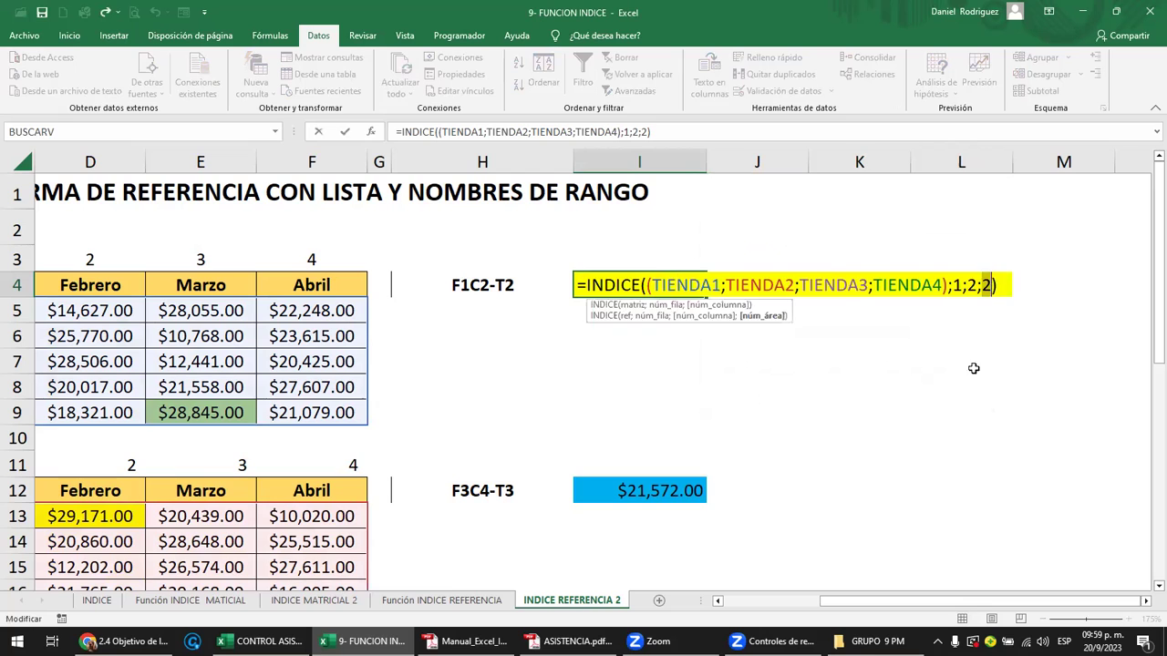
key(Escape)
- Choose TIENDA2 from L4's drop-down list
click(908, 286)
click(964, 281)
click(1020, 290)
click(992, 324)
click(996, 342)
click(956, 282)
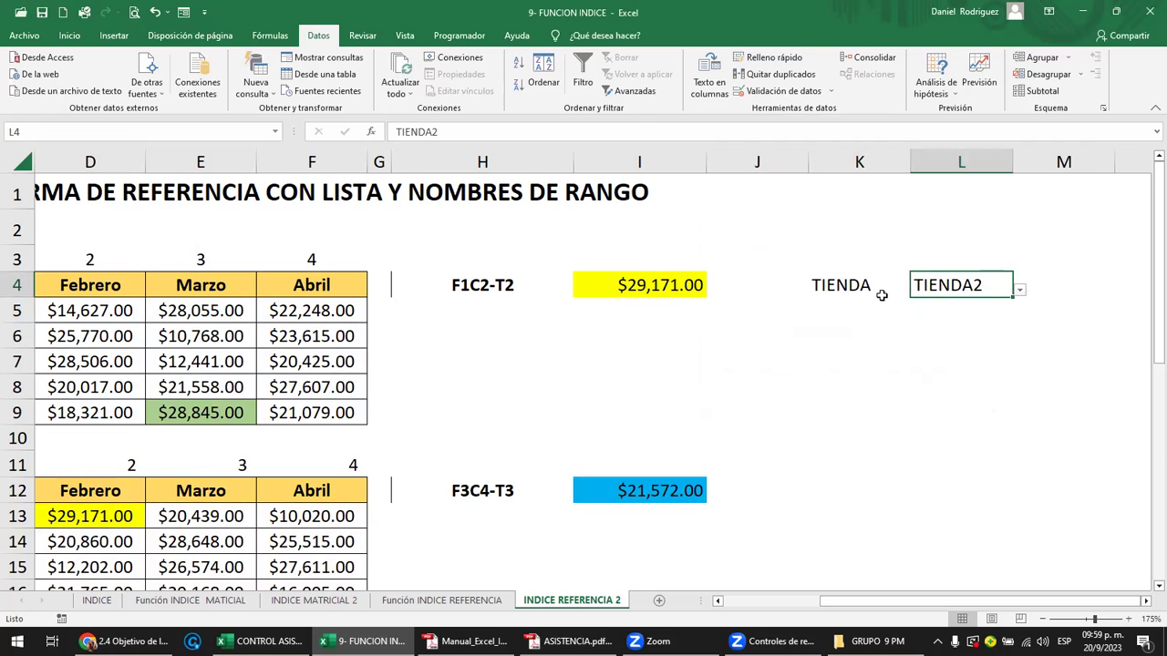
- Review I4's INDICE formula again, then select the TIENDA label and list cells K3:L4
click(692, 288)
double_click(693, 288)
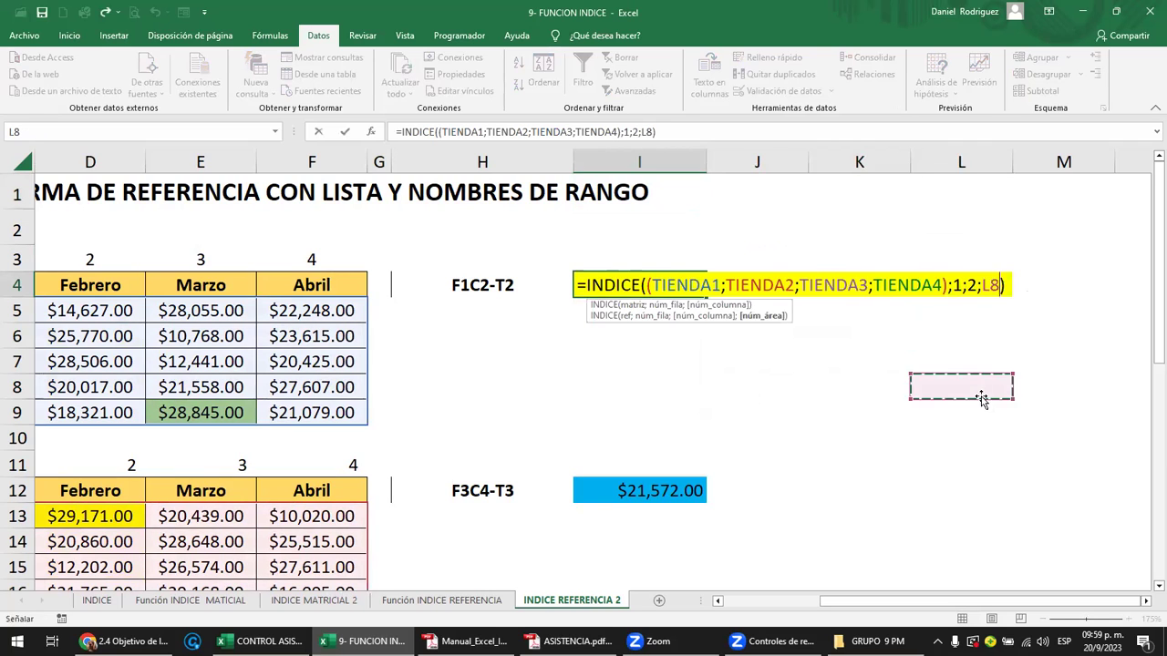
click(960, 285)
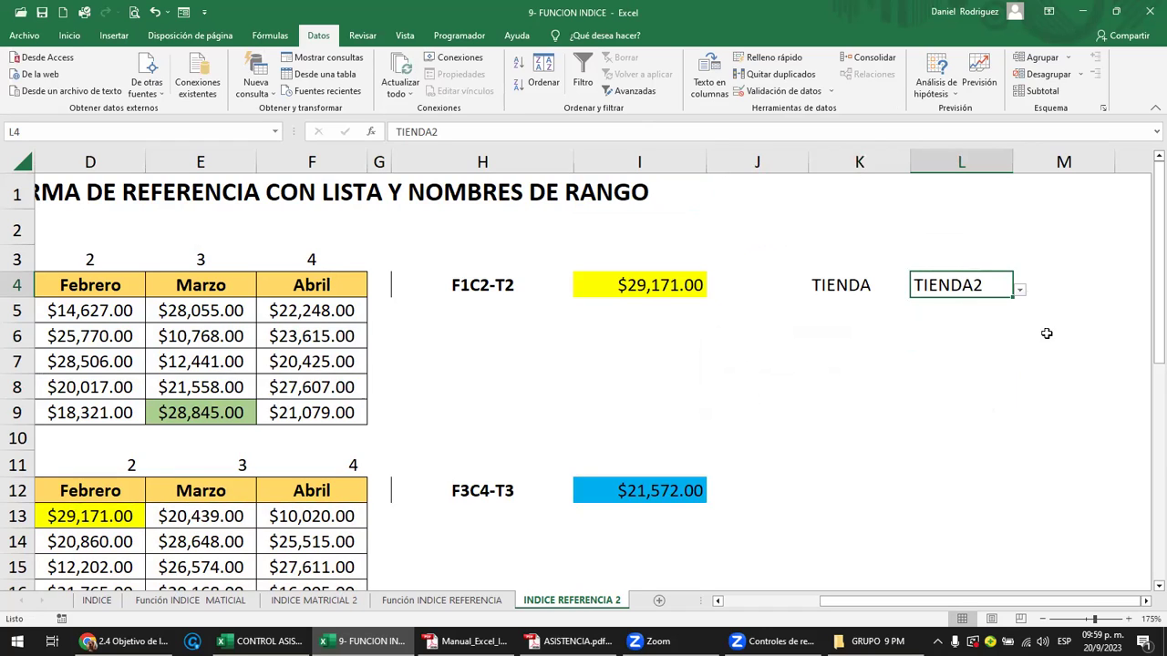
click(968, 363)
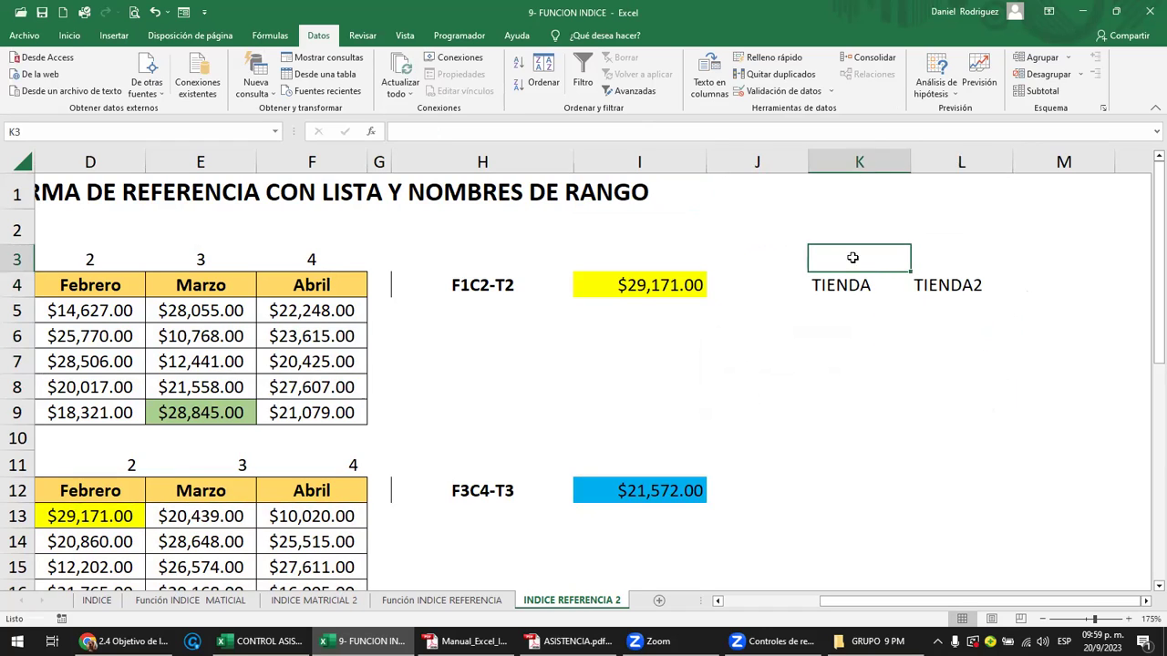
drag(851, 254, 993, 321)
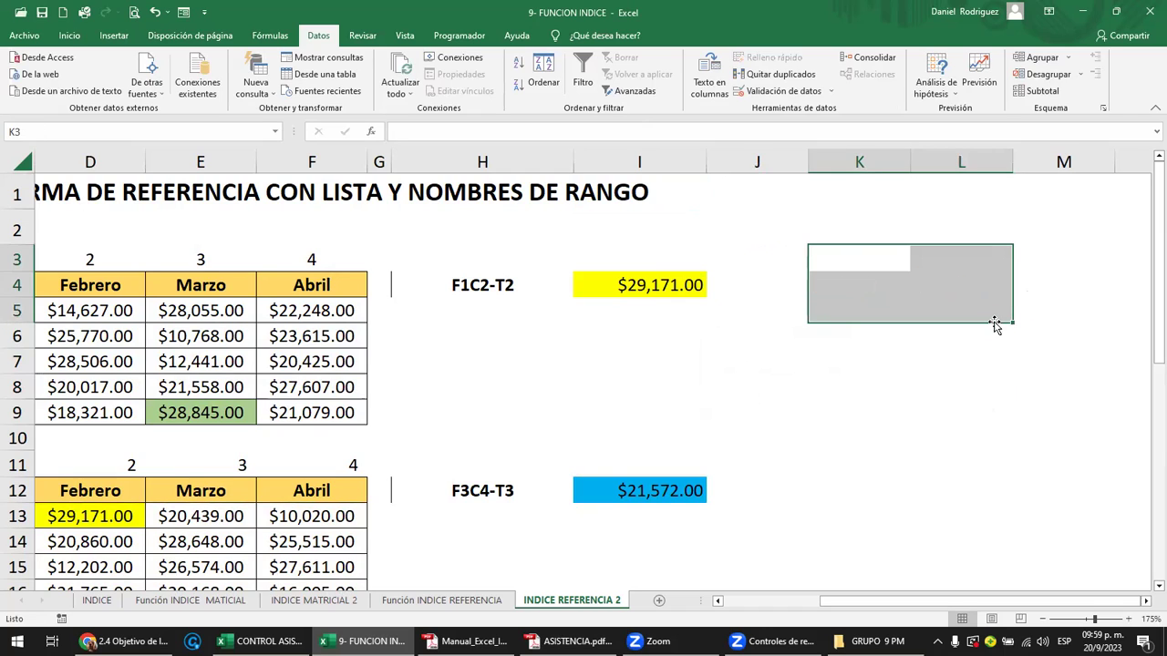
click(969, 281)
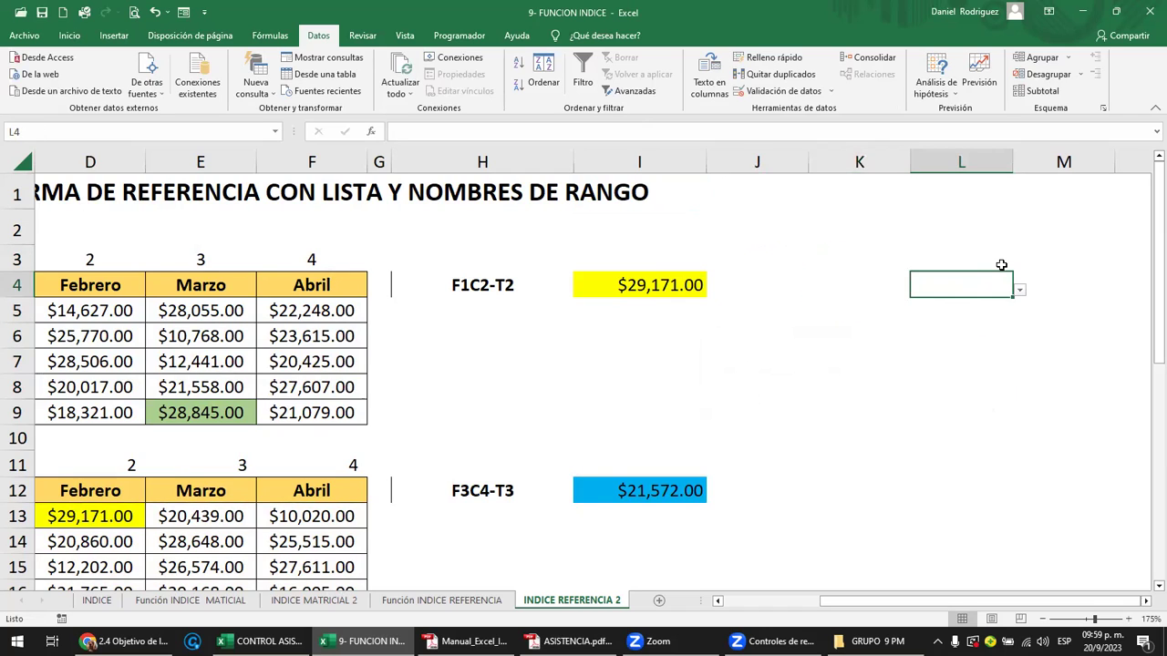
- Remove the list data validation from L4
click(831, 91)
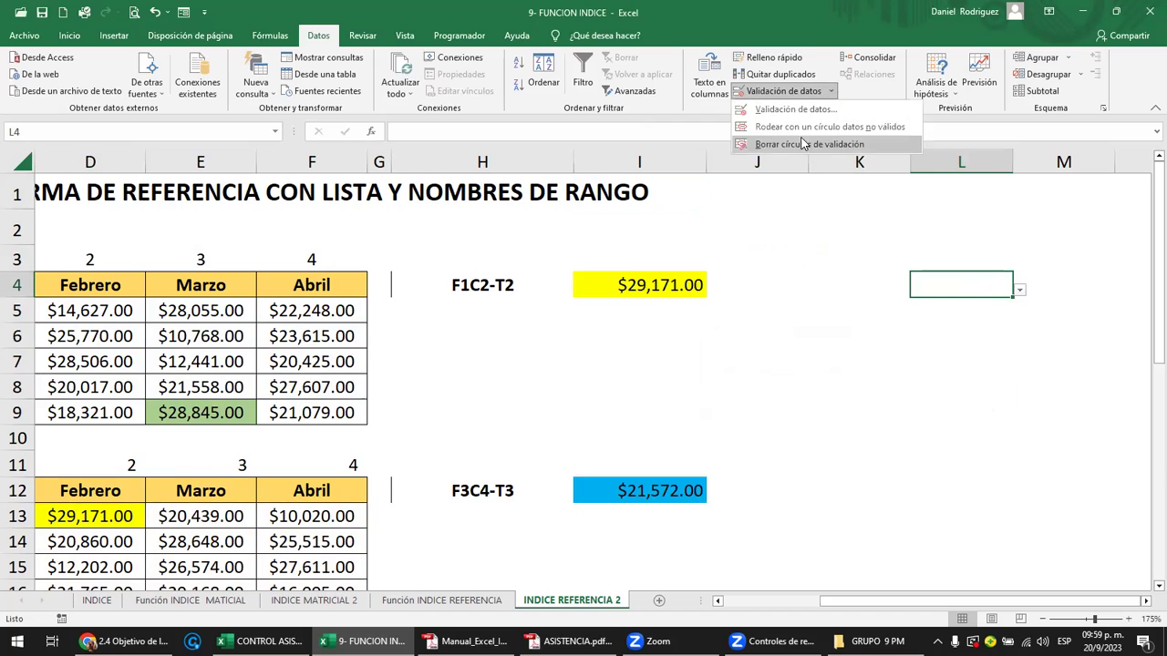
click(793, 109)
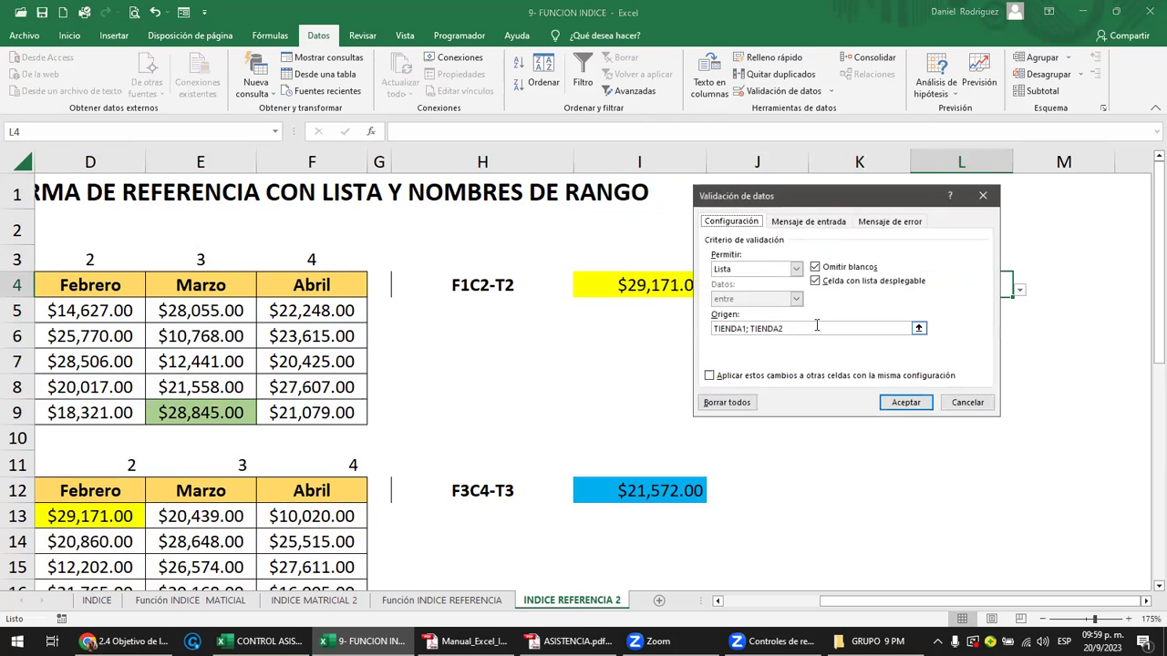
click(727, 402)
click(906, 402)
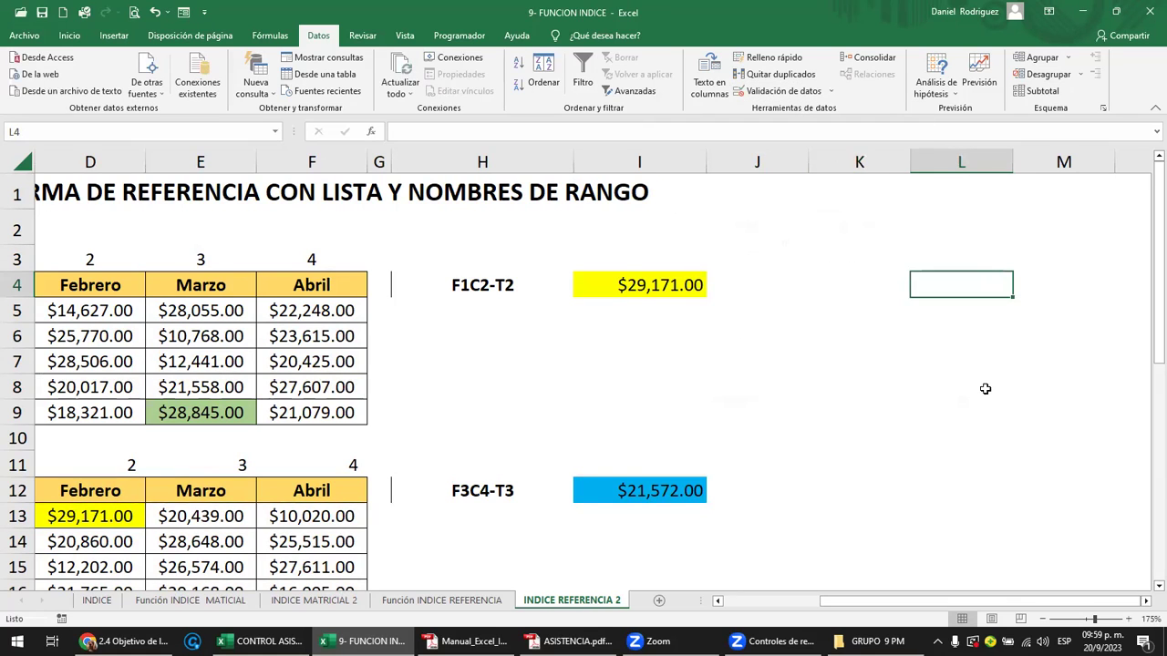
- Clear all contents and formatting from K3:L8 with Borrar todo
drag(814, 254, 1009, 353)
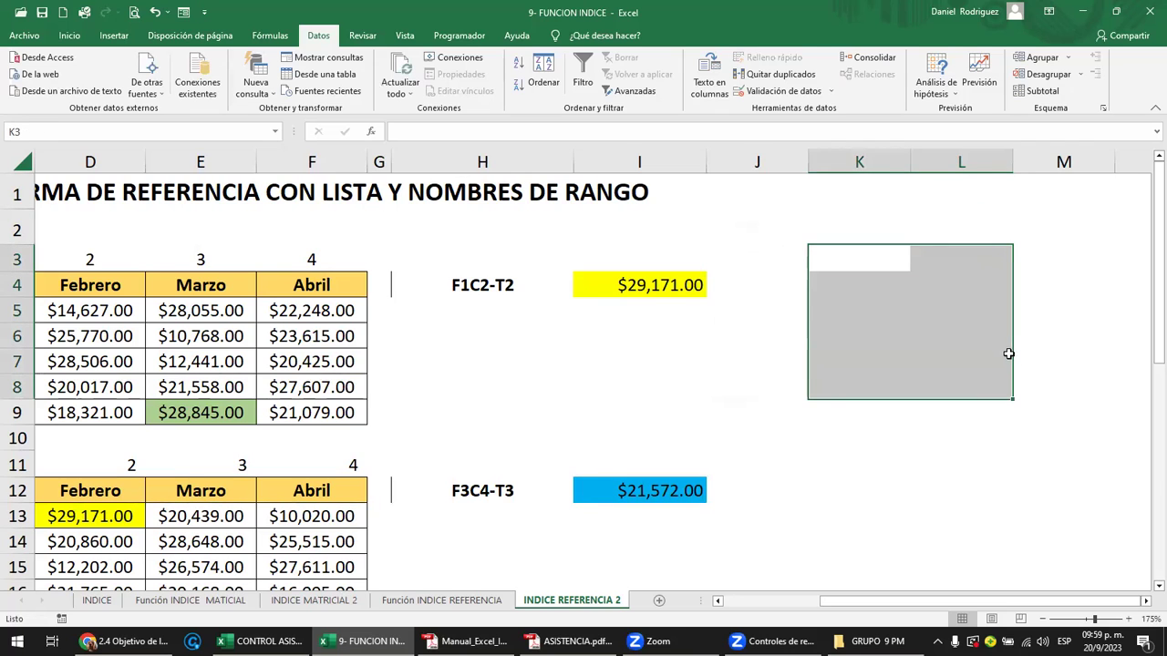
click(69, 35)
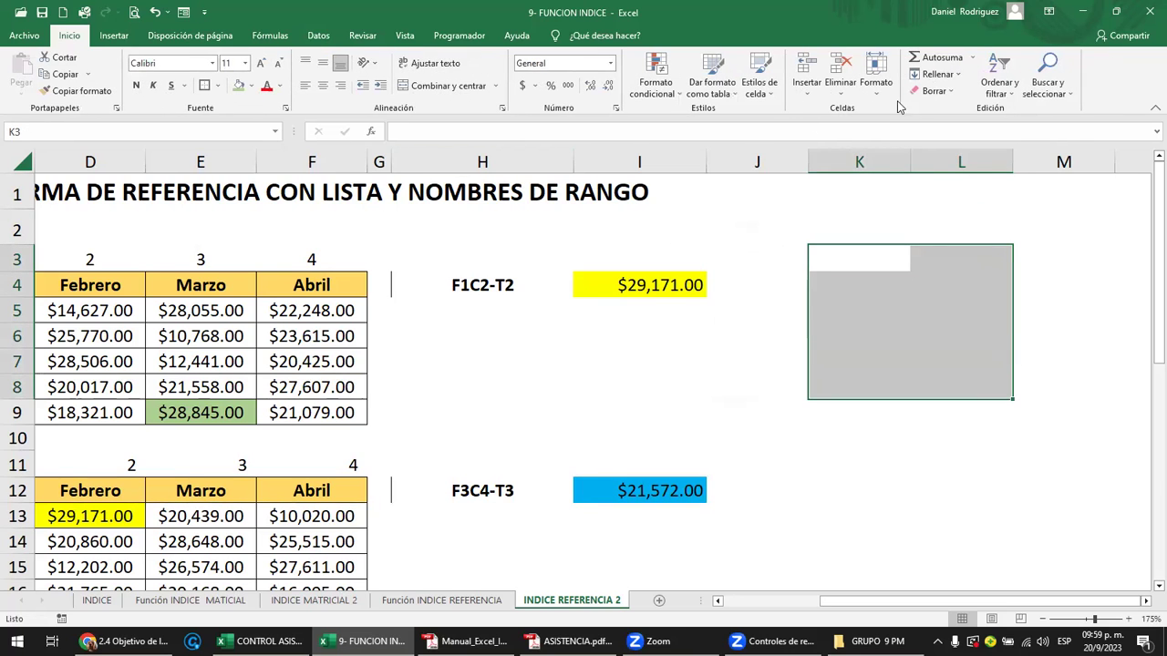
click(933, 90)
click(953, 121)
click(892, 288)
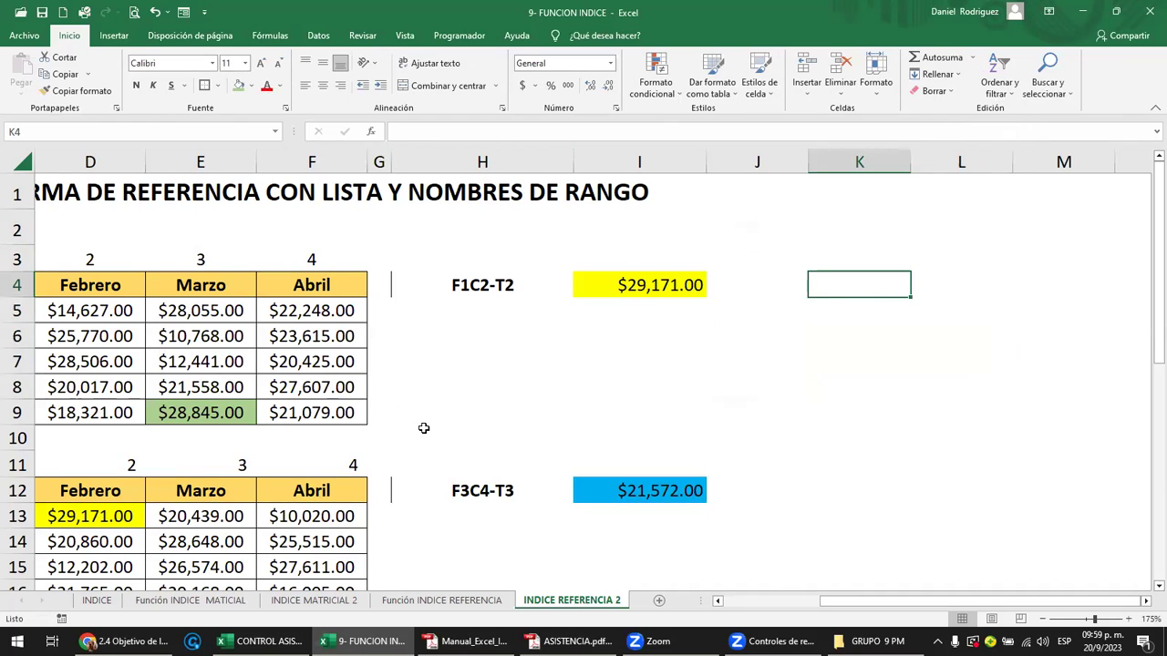
ctrl+scroll(424, 429, down, 2)
ctrl+scroll(424, 429, down, 2)
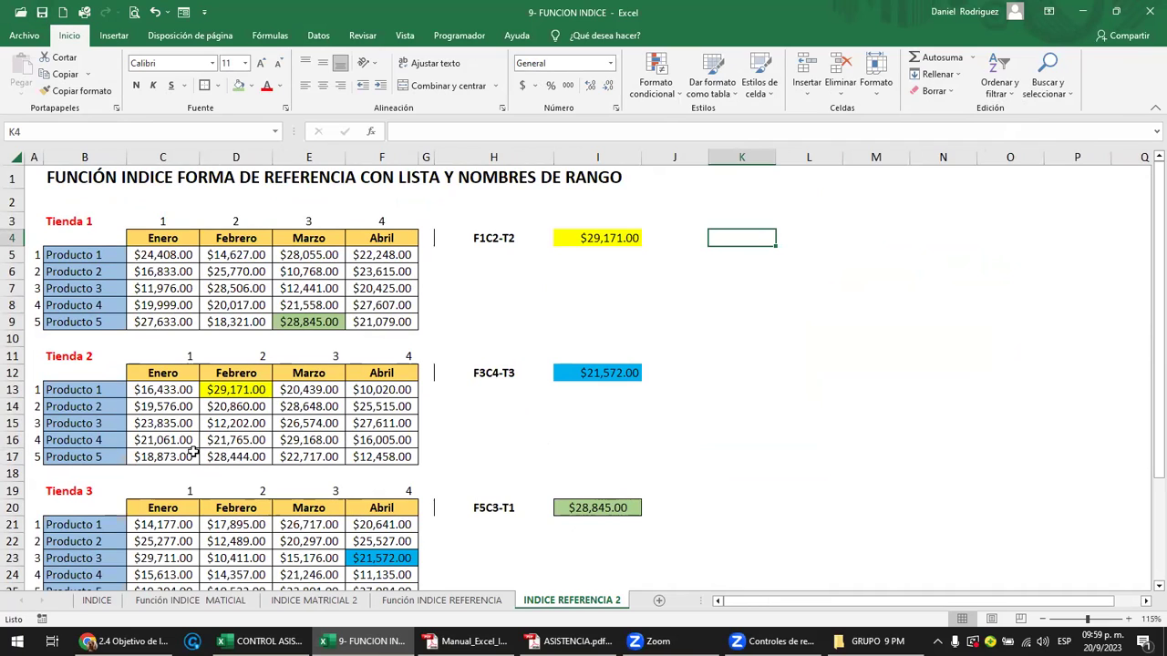
mouse_move(128, 642)
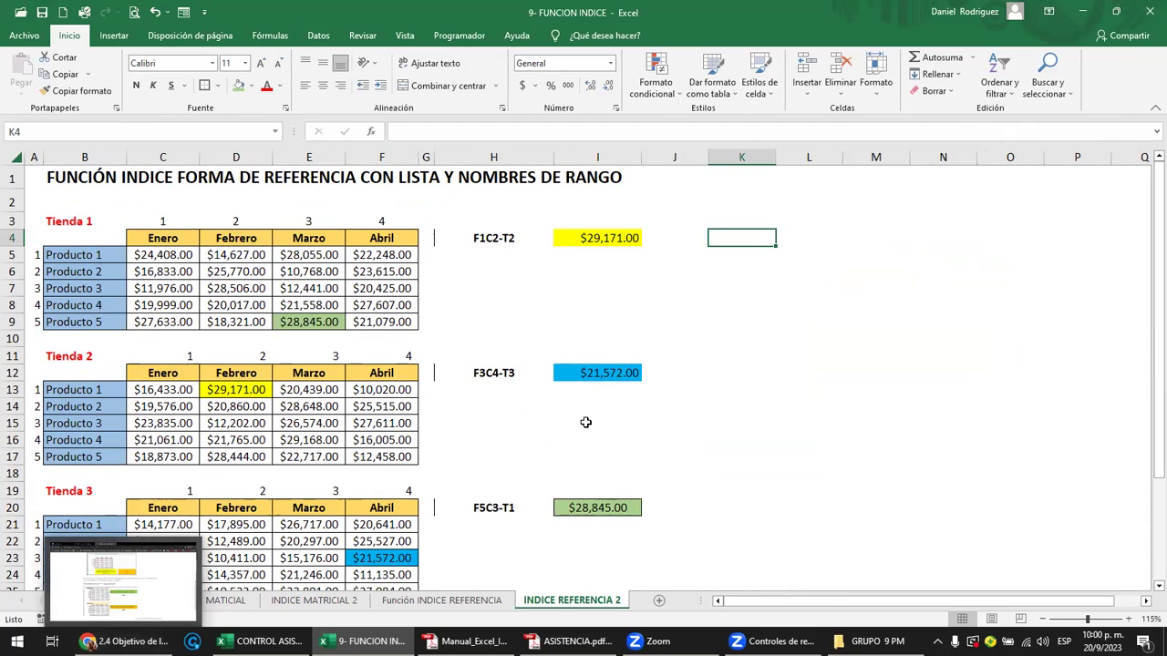
- Minimize the open windows and close the GRUPO 9 PM INDICE workbook
click(1082, 15)
click(1082, 12)
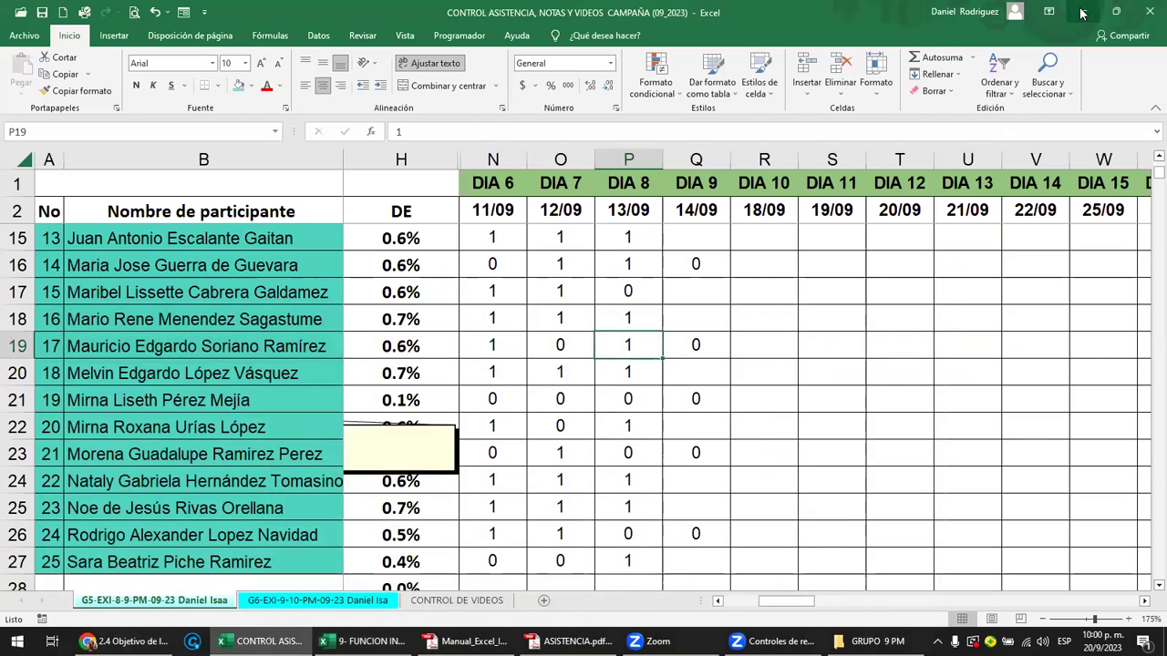
click(1083, 13)
click(1082, 7)
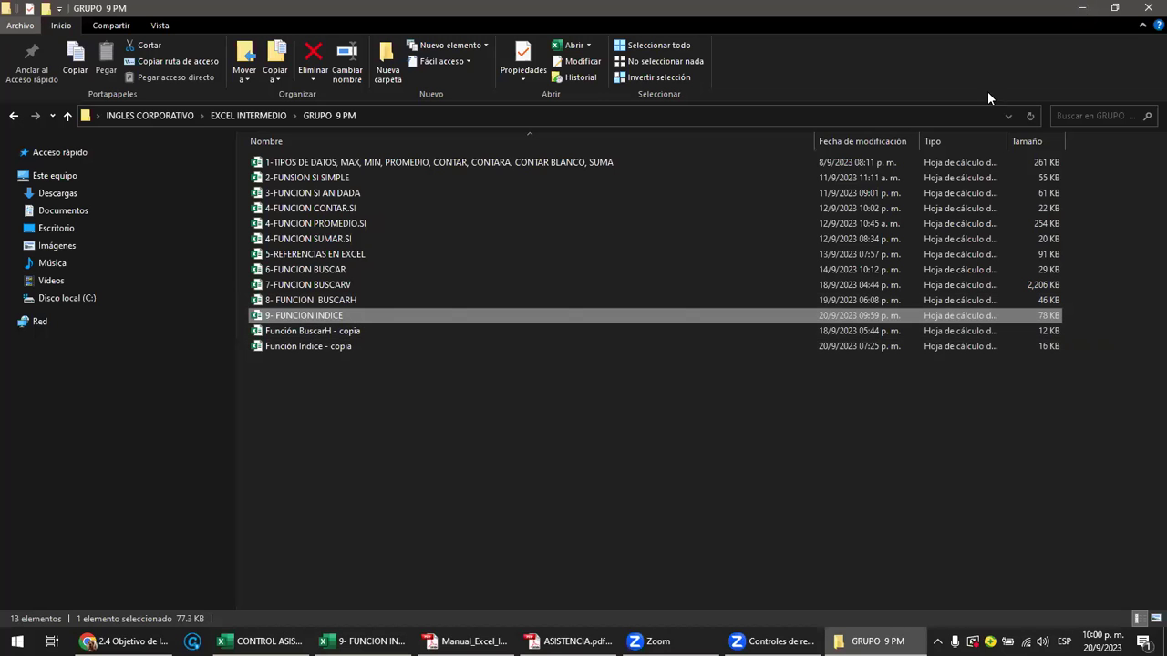
click(551, 437)
click(363, 641)
click(1147, 7)
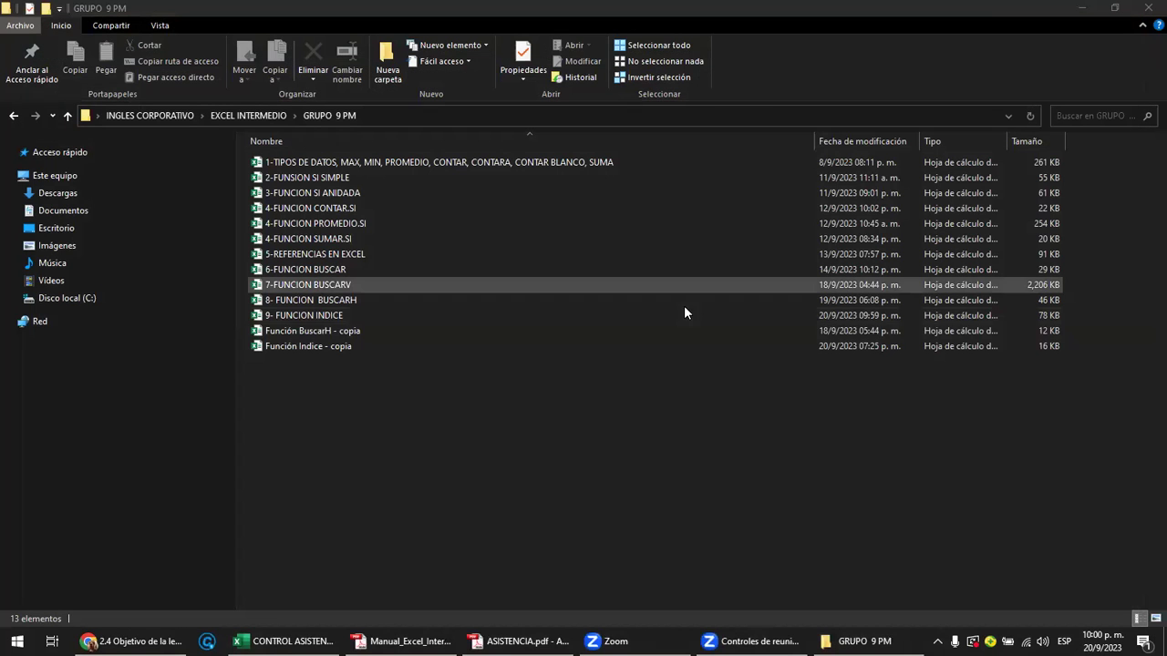
- Open 9- FUNCION INDICE from the GRUPO 8 PM folder under EXCEL INTERMEDIO
click(67, 117)
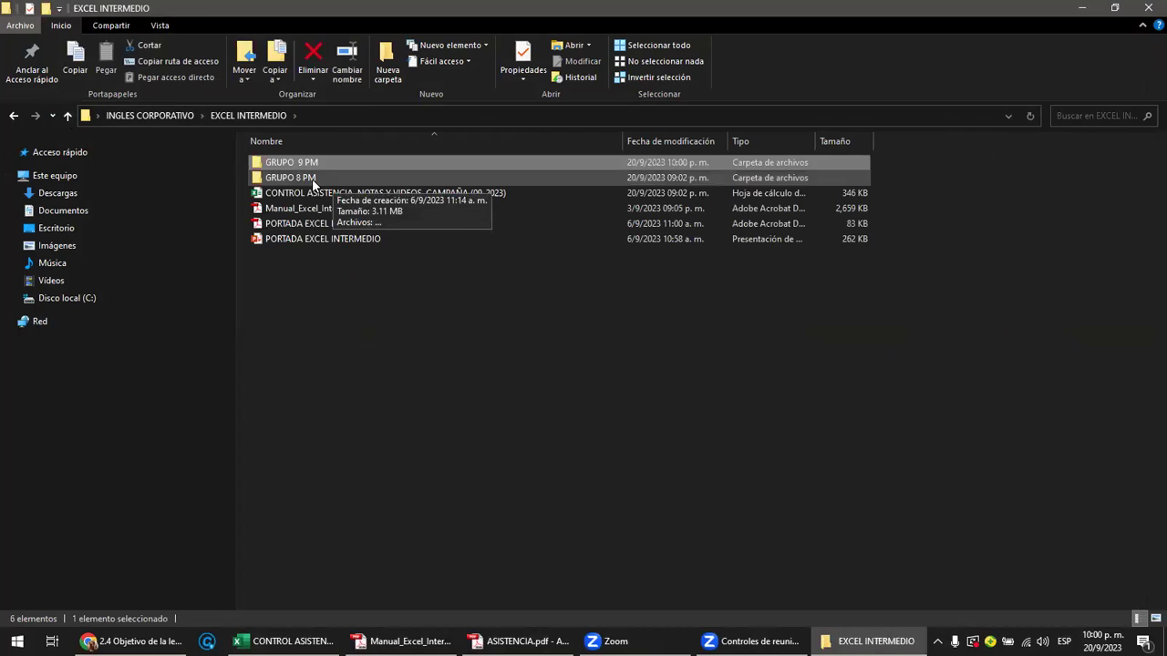
double_click(312, 178)
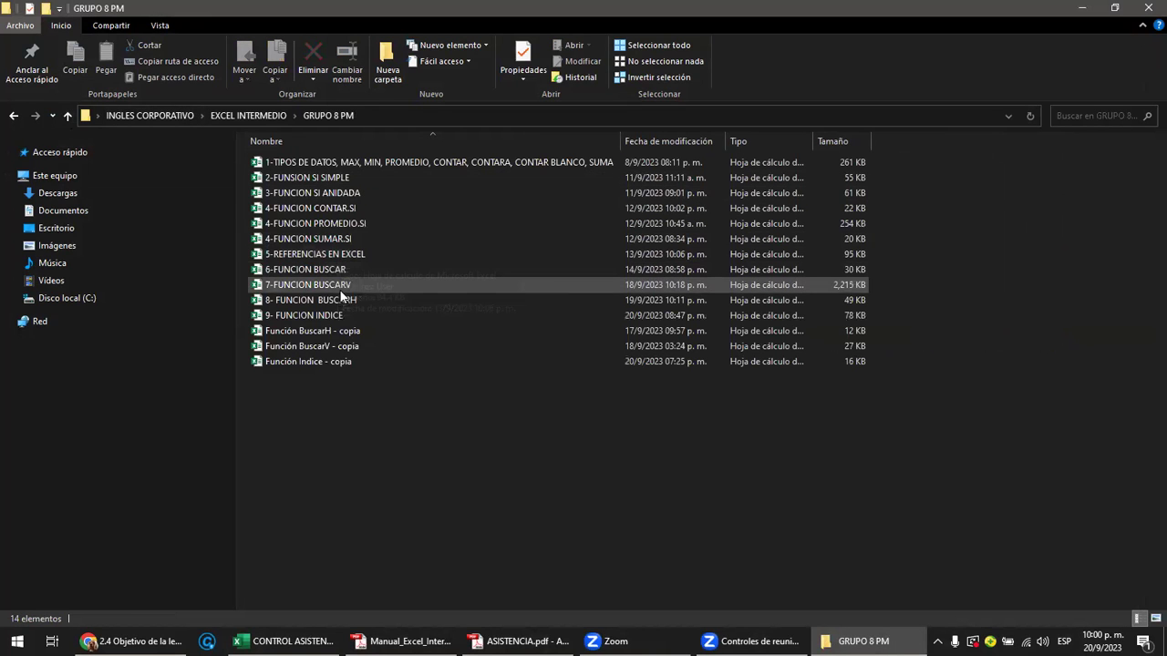
click(322, 315)
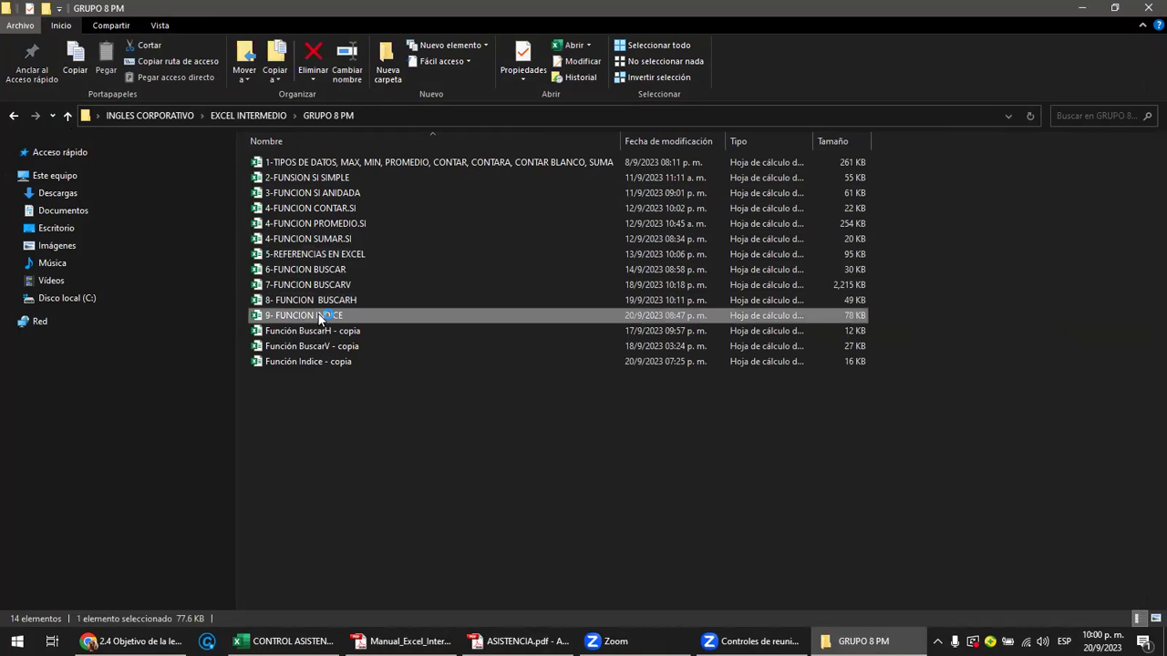
double_click(312, 318)
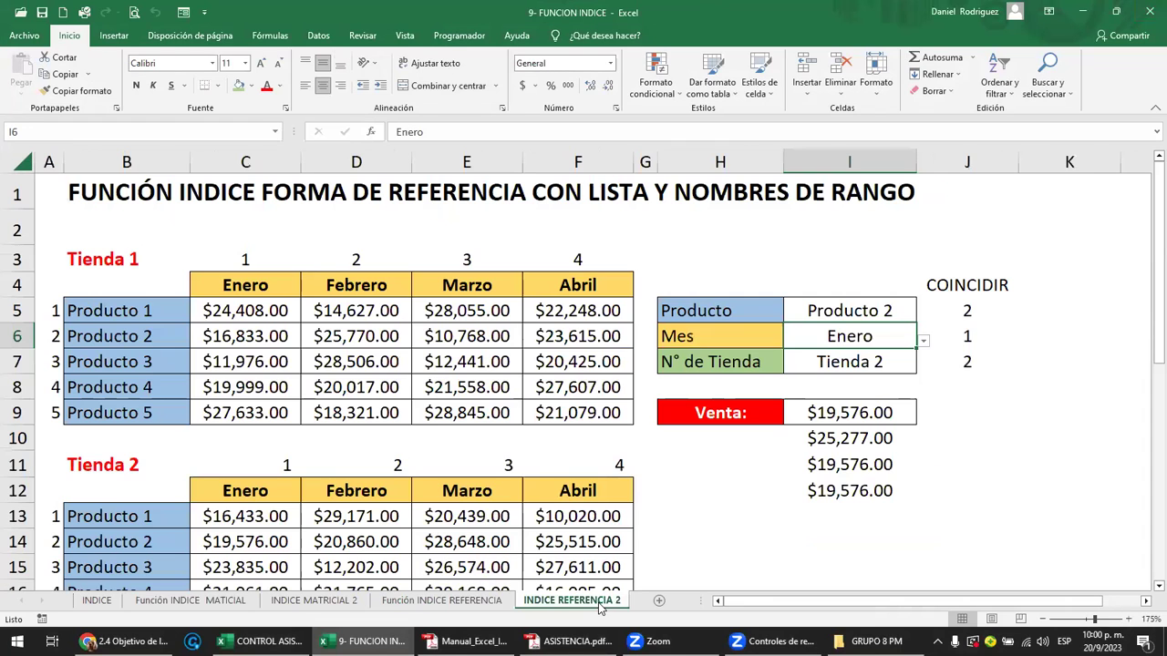
- Go to the INDICE REFERENCIA 2 sheet and inspect the Producto selector and J5's COINCIDIR formula
click(601, 603)
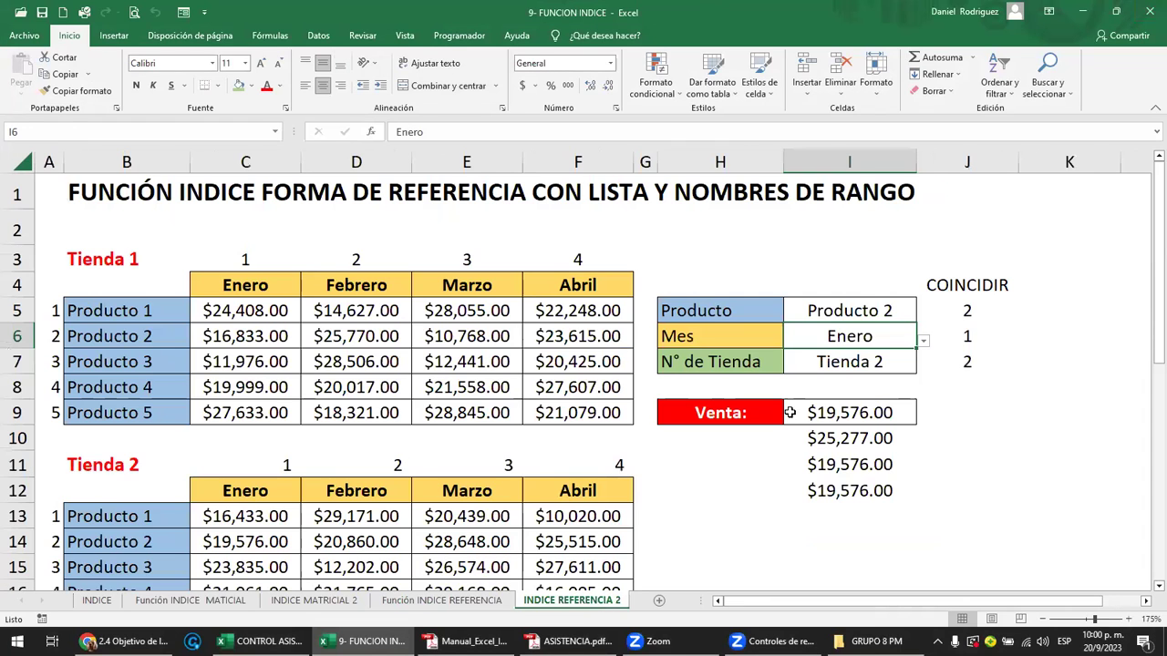
click(832, 314)
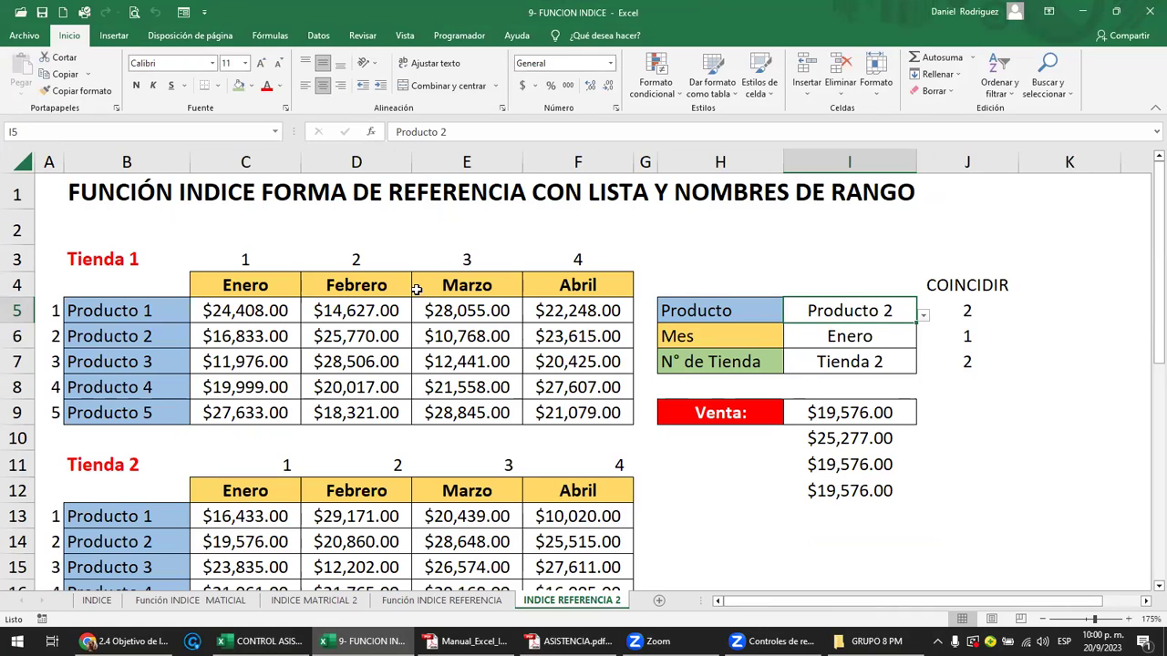
click(970, 311)
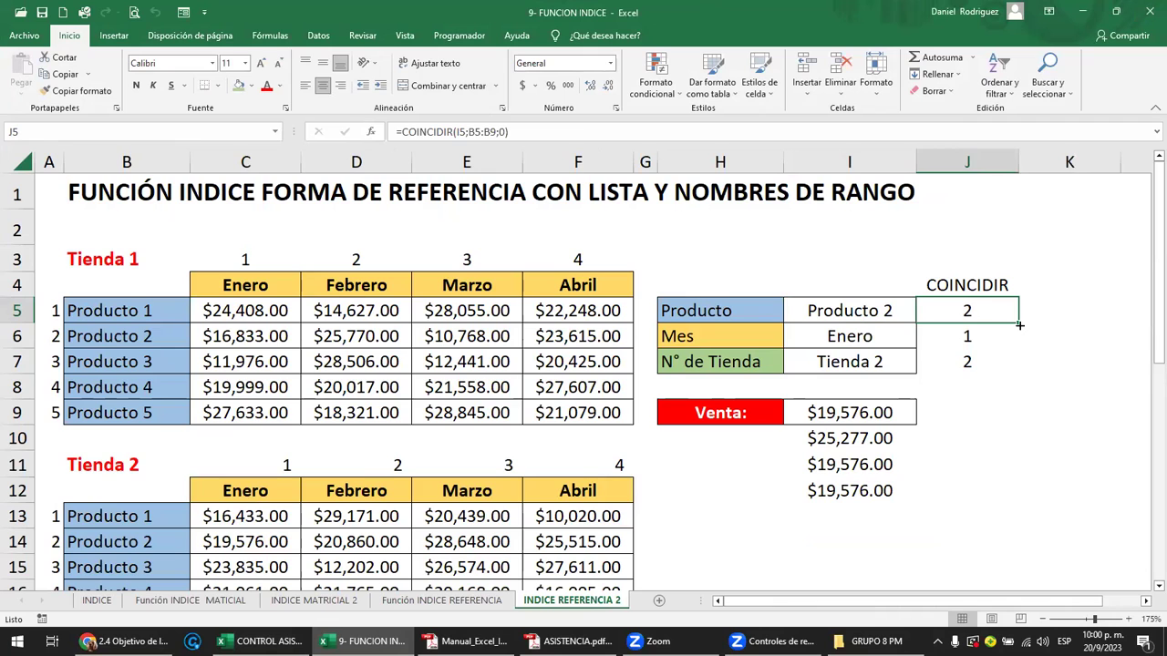
- Enter the labels F2, C1 and T2 down K5:K7
key(Right)
scroll(1020, 327, right, 3)
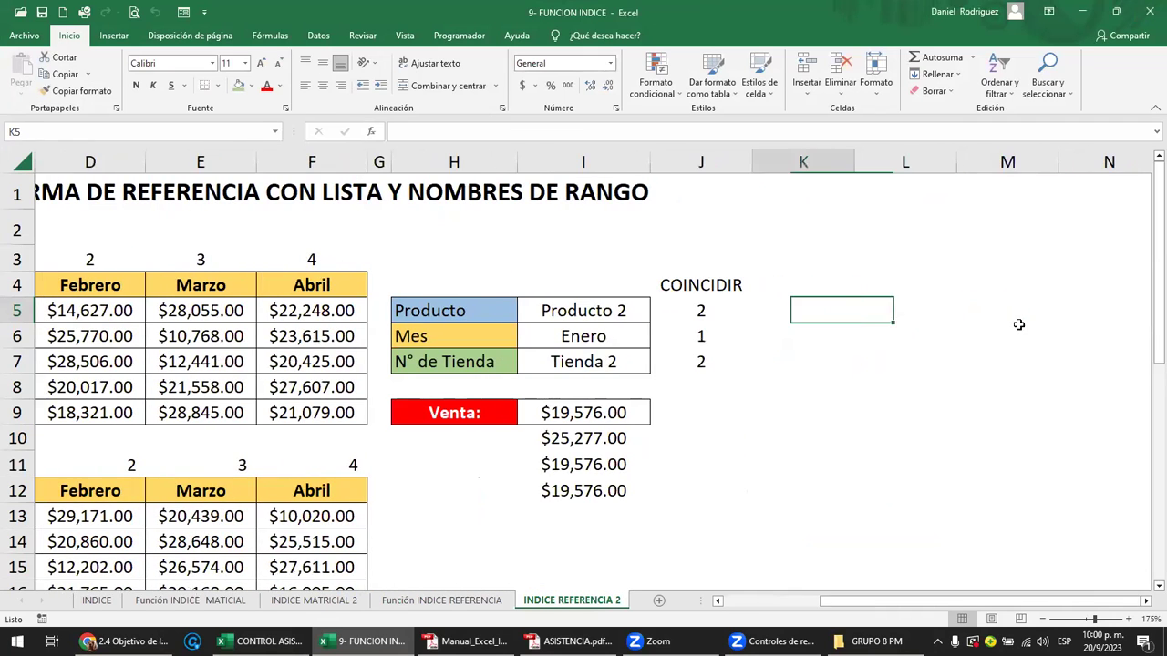
text(F2)
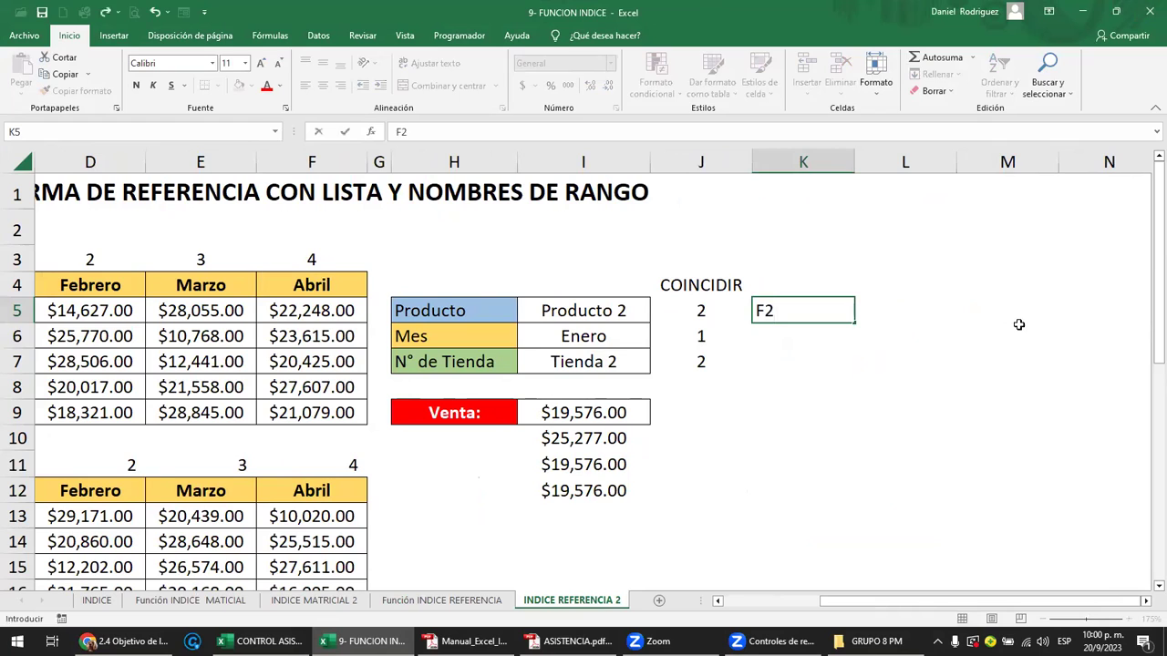
key(Return)
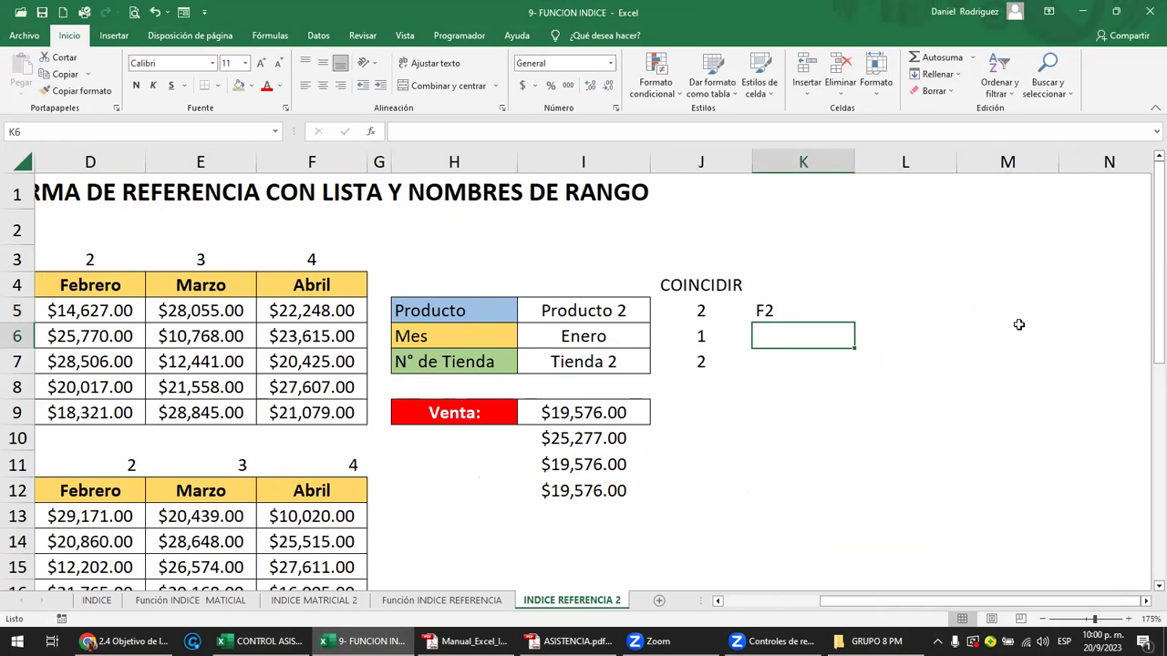
text(C1)
key(Return)
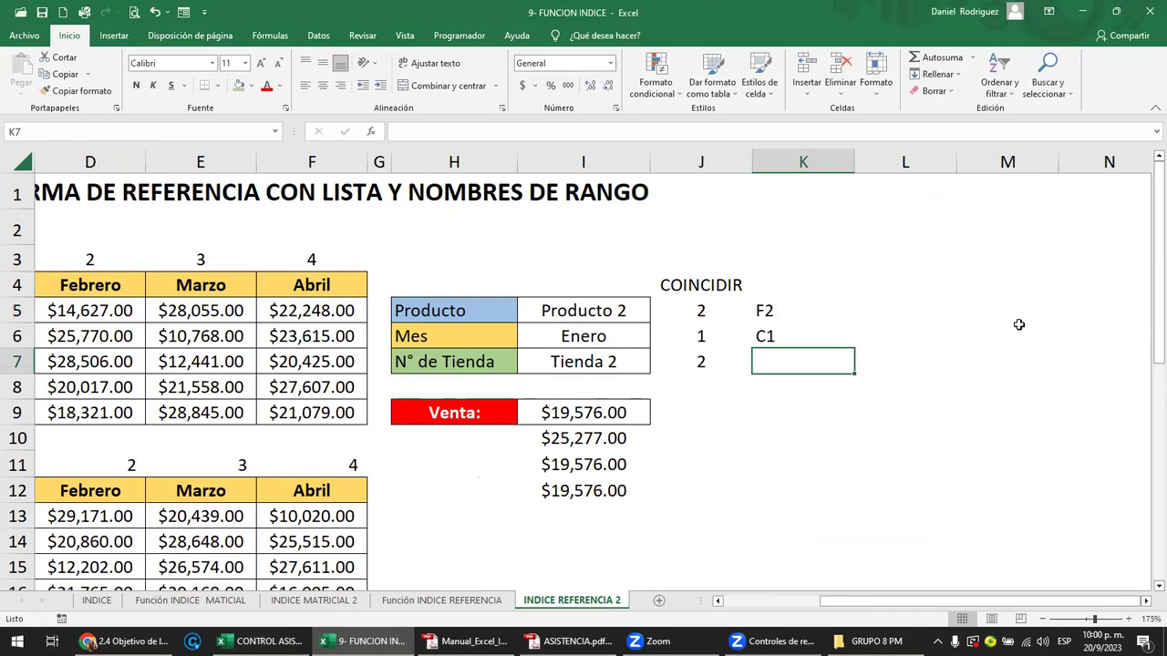
text(T2)
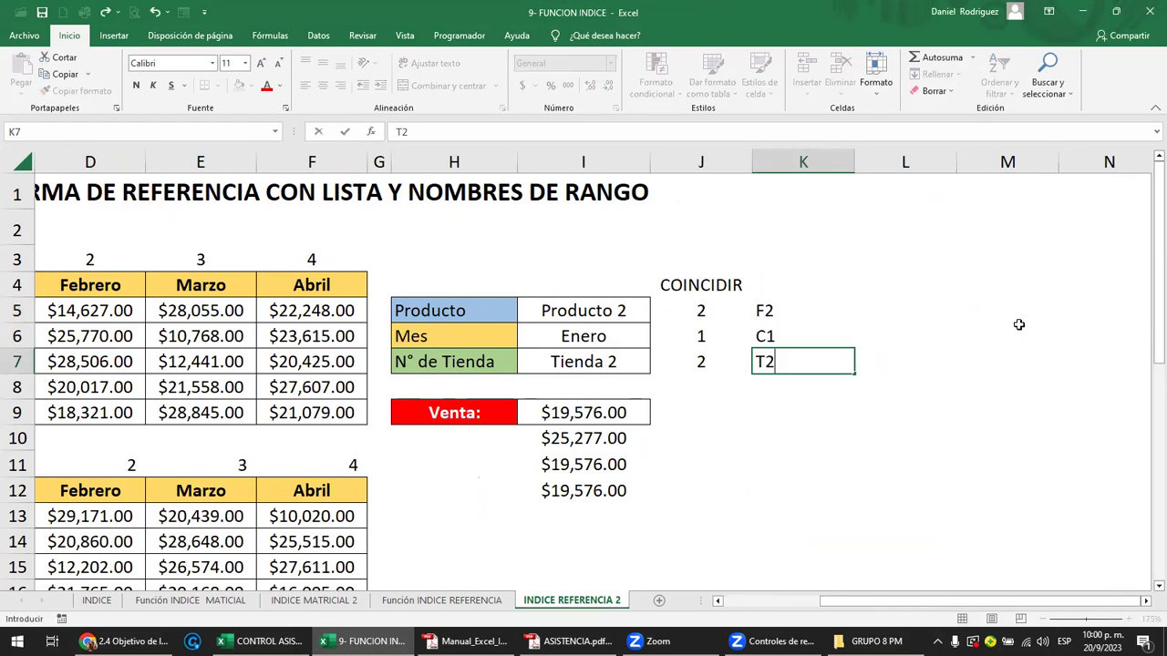
key(Return)
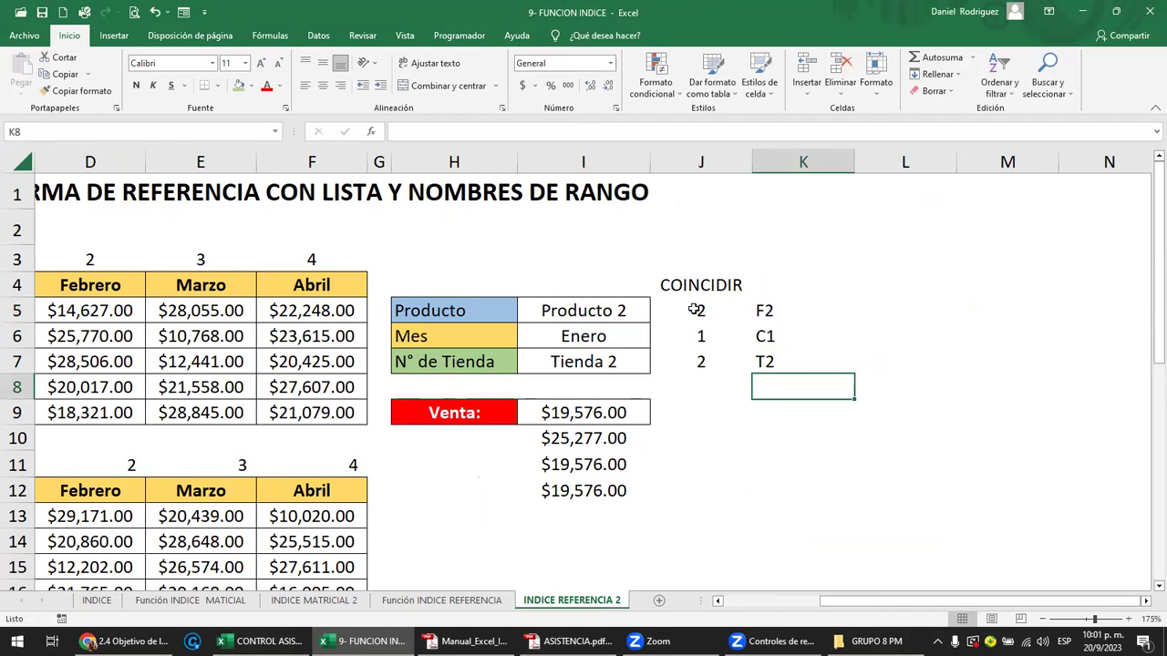
- Compare the new K5:K7 labels against the COINCIDIR values in J5:J7
click(692, 309)
drag(770, 310, 772, 357)
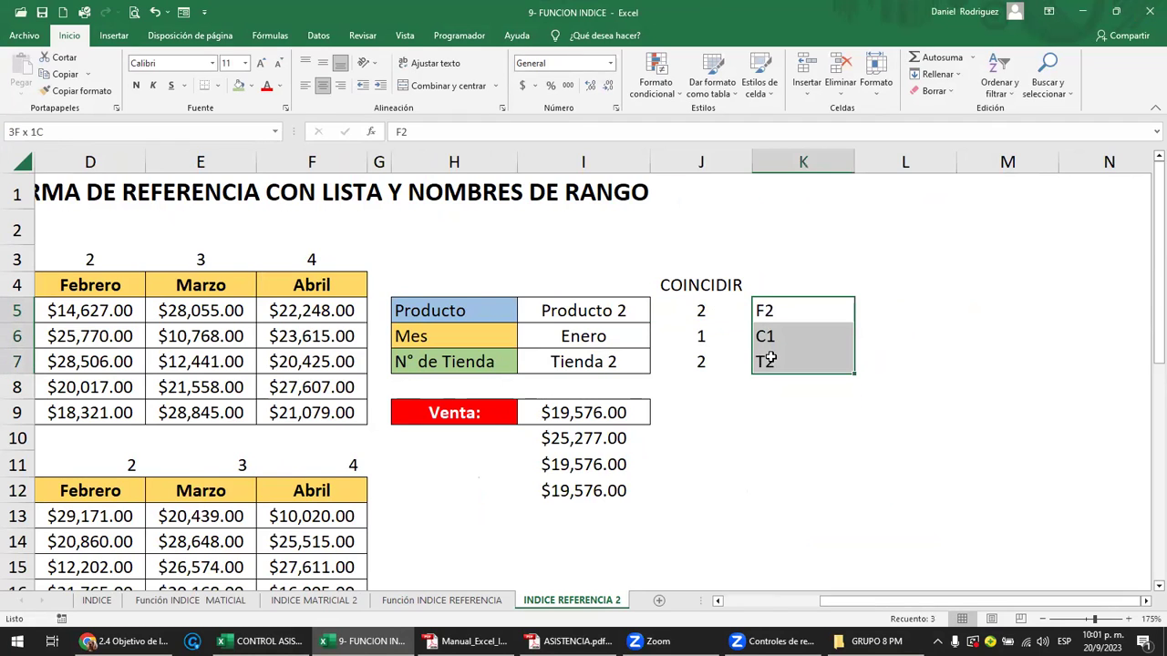
drag(701, 313, 698, 363)
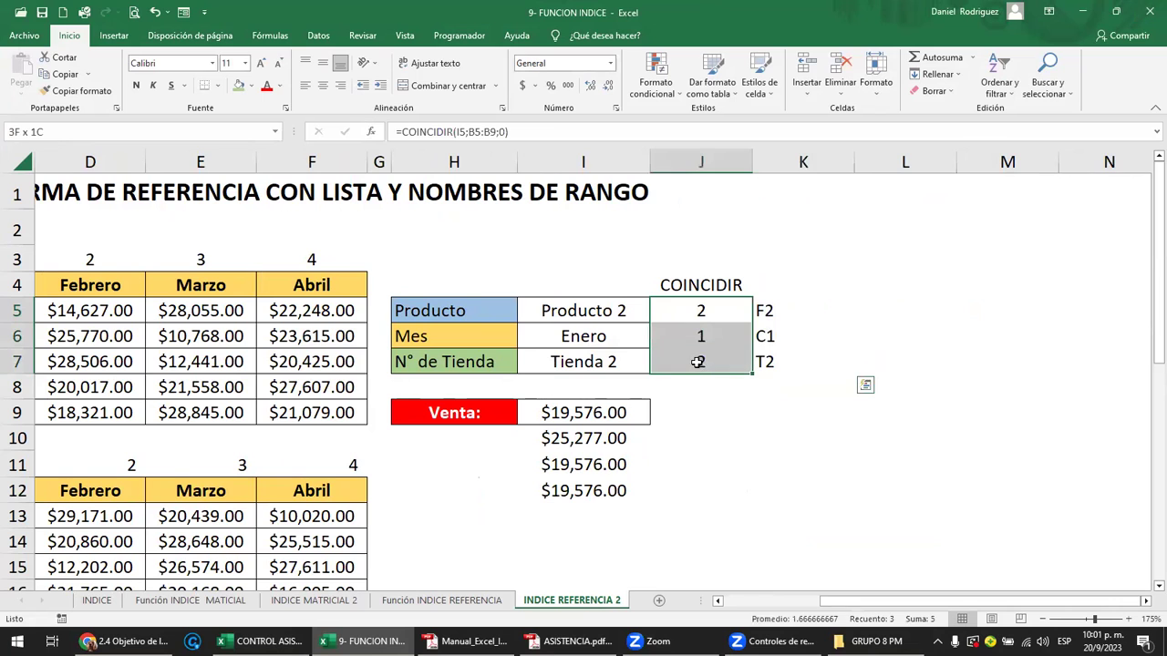
click(591, 319)
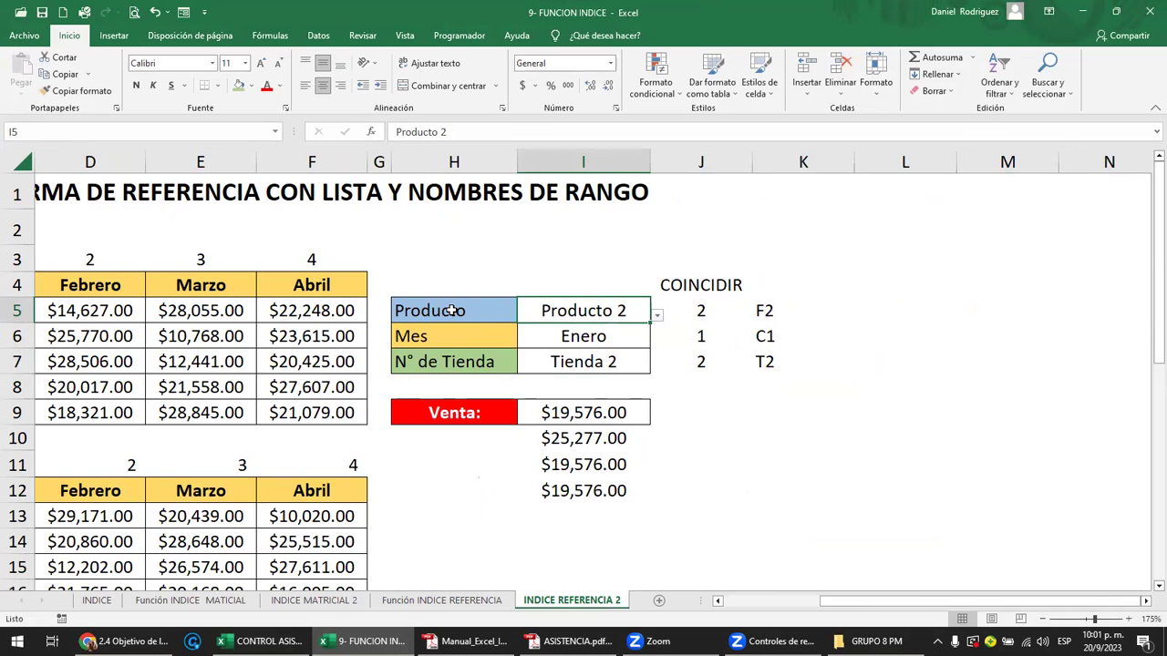
- Choose Producto 5 in the I5 selector and check its COINCIDIR value and table row
key(Left)
key(Left)
key(Left)
key(Left)
key(Left)
key(Left)
key(Left)
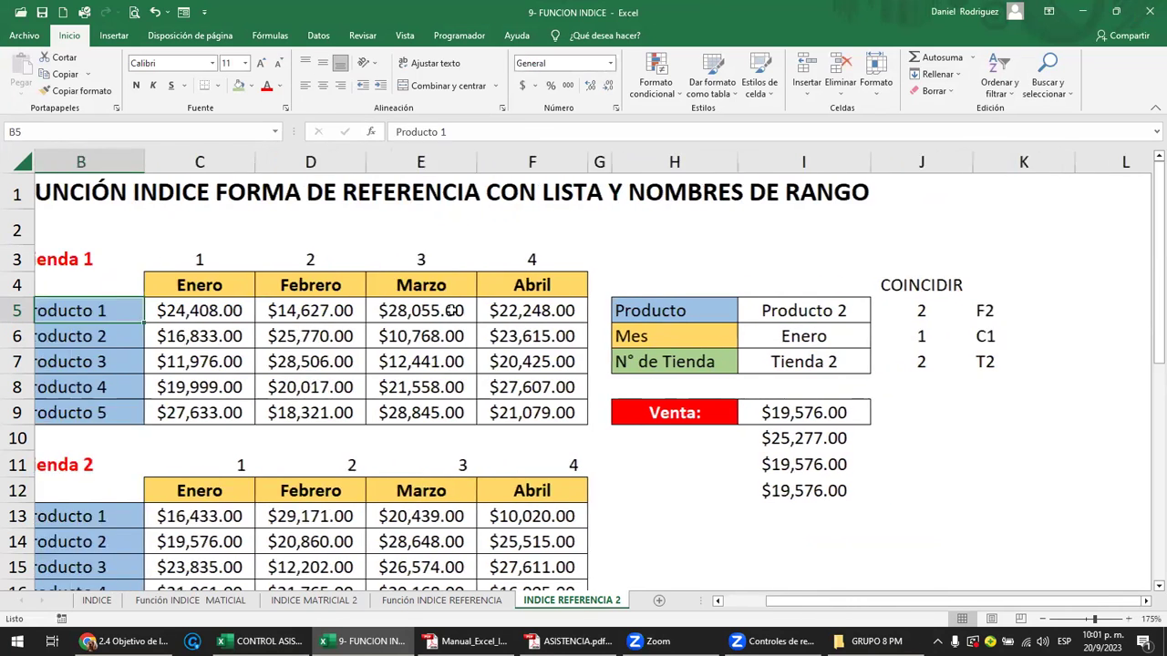
drag(713, 306, 847, 359)
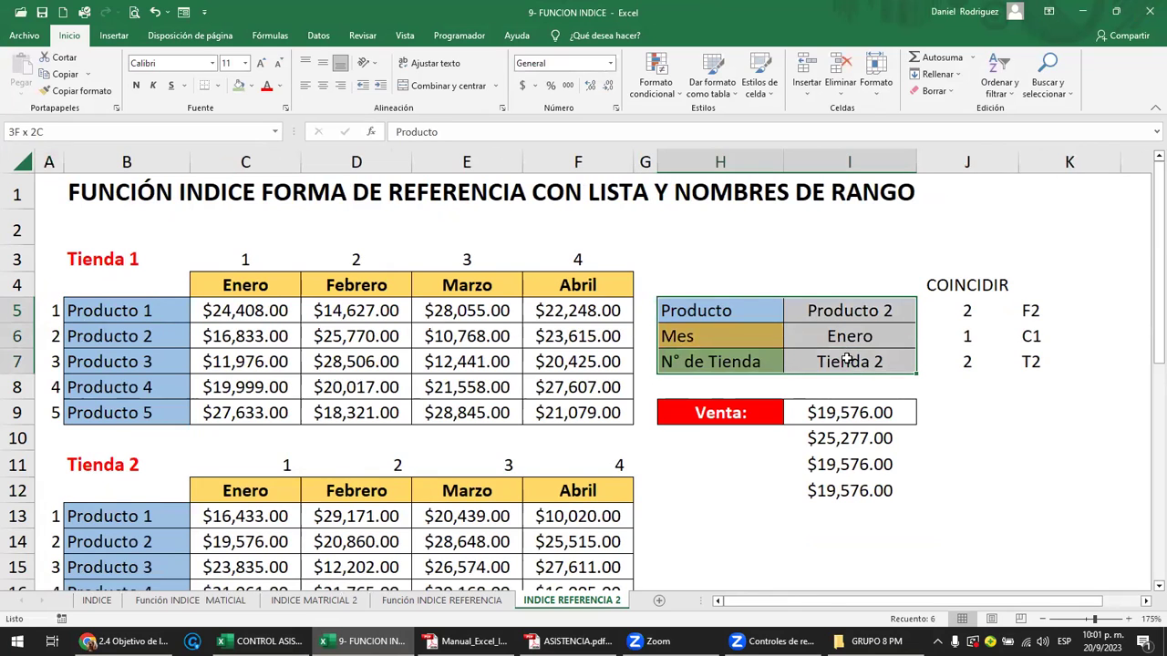
click(986, 518)
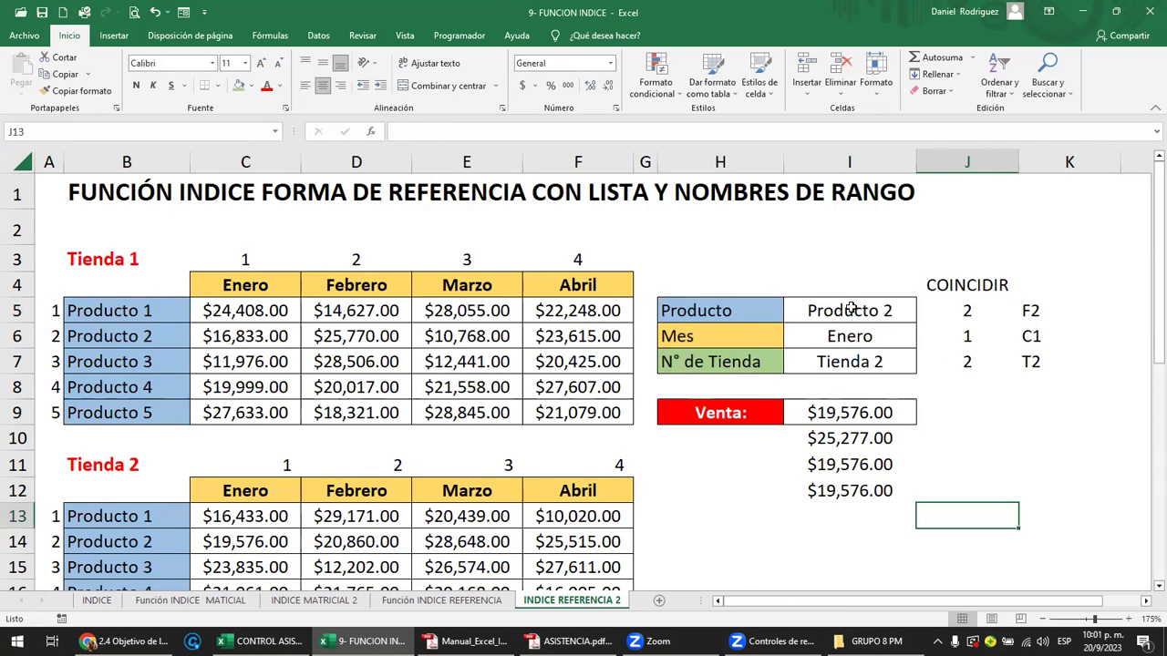
click(848, 308)
click(923, 314)
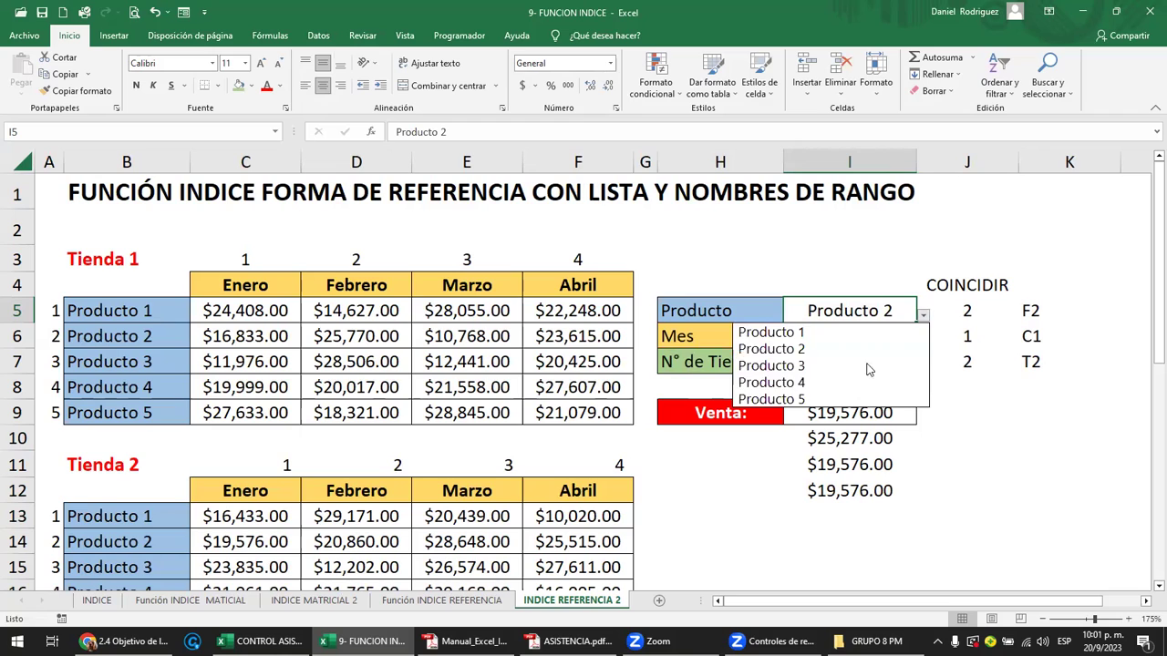
click(803, 399)
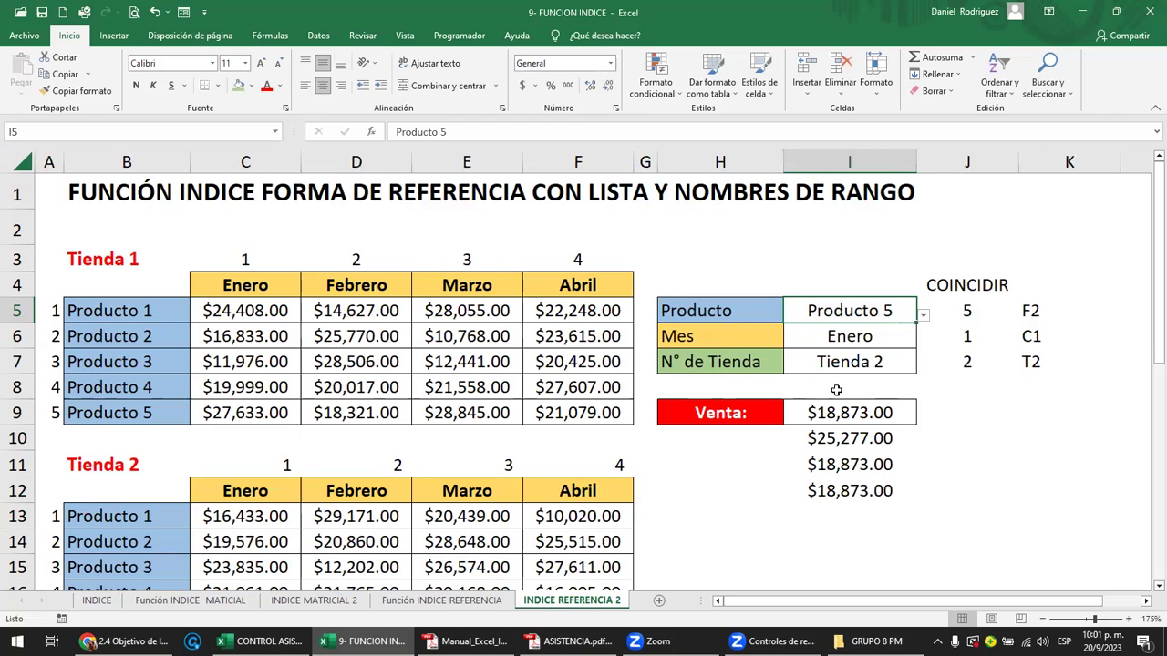
click(957, 313)
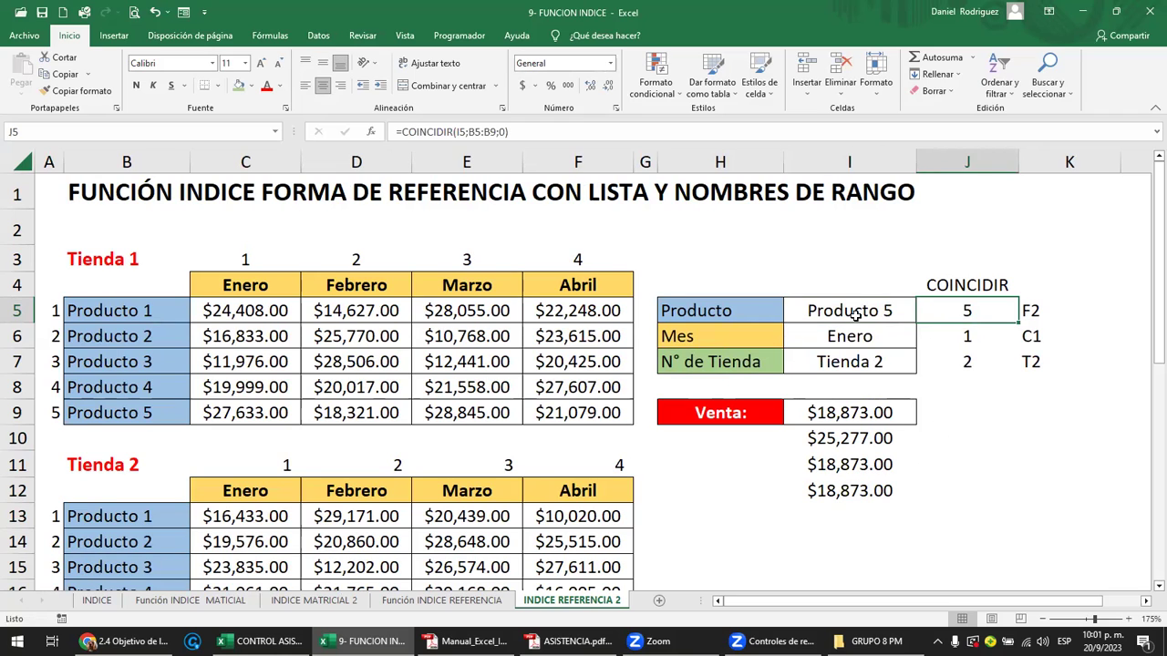
mouse_move(152, 413)
mouse_down()
mouse_move(343, 431)
mouse_move(515, 413)
mouse_up()
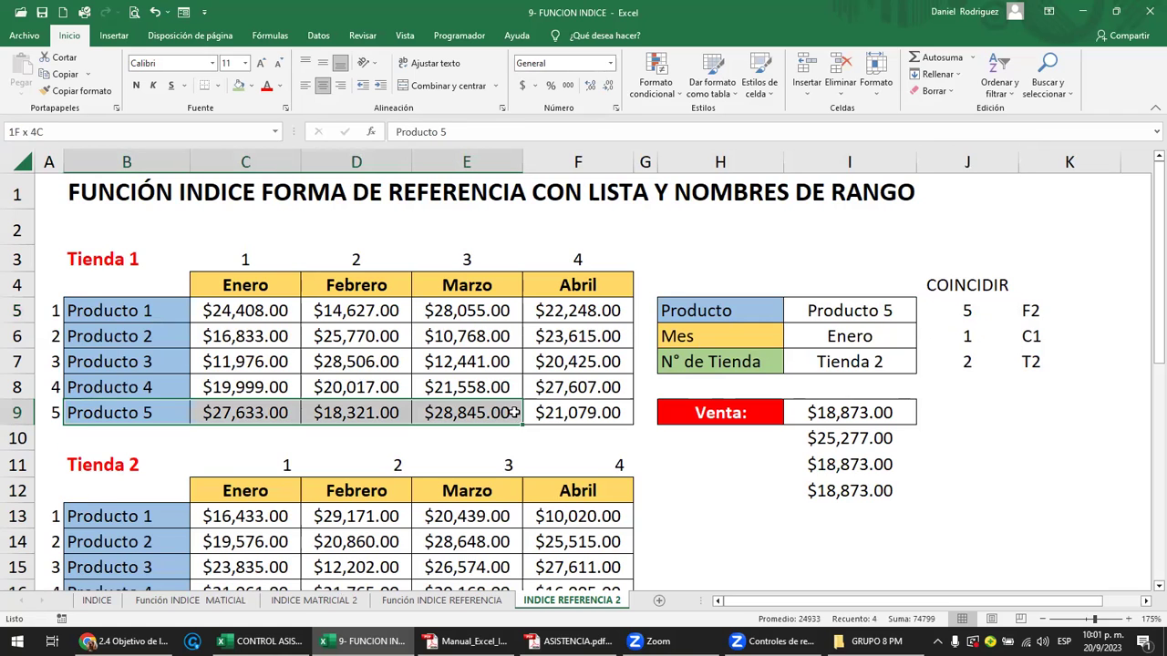
click(968, 422)
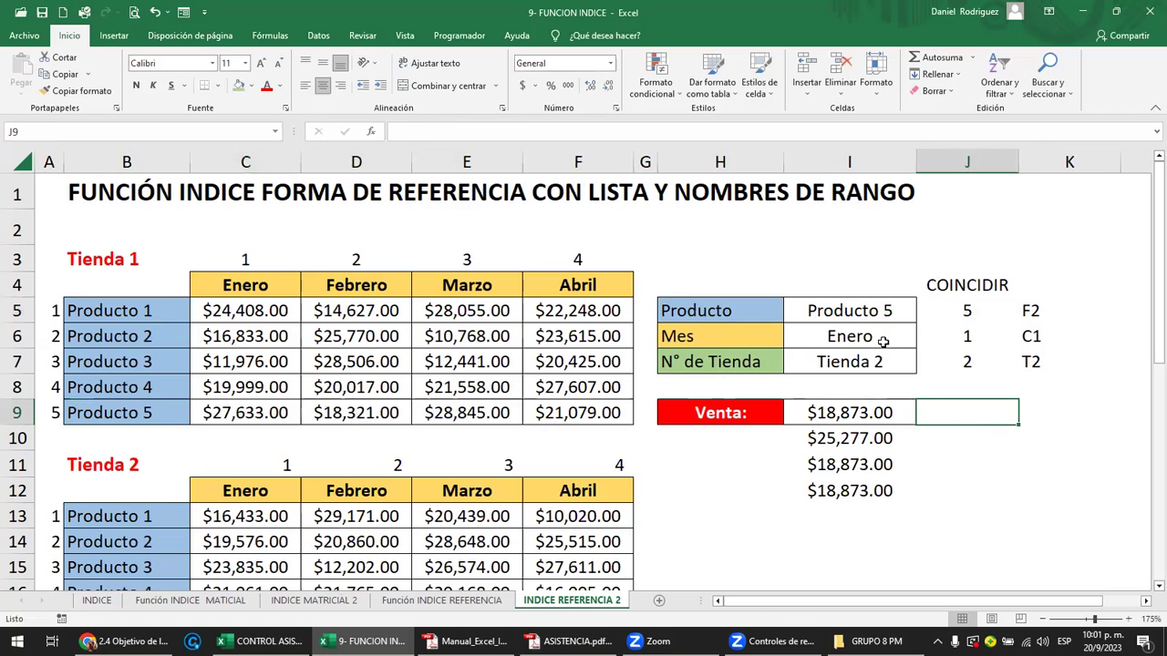
- Choose Abril as the month in the I6 selector
click(882, 339)
click(923, 342)
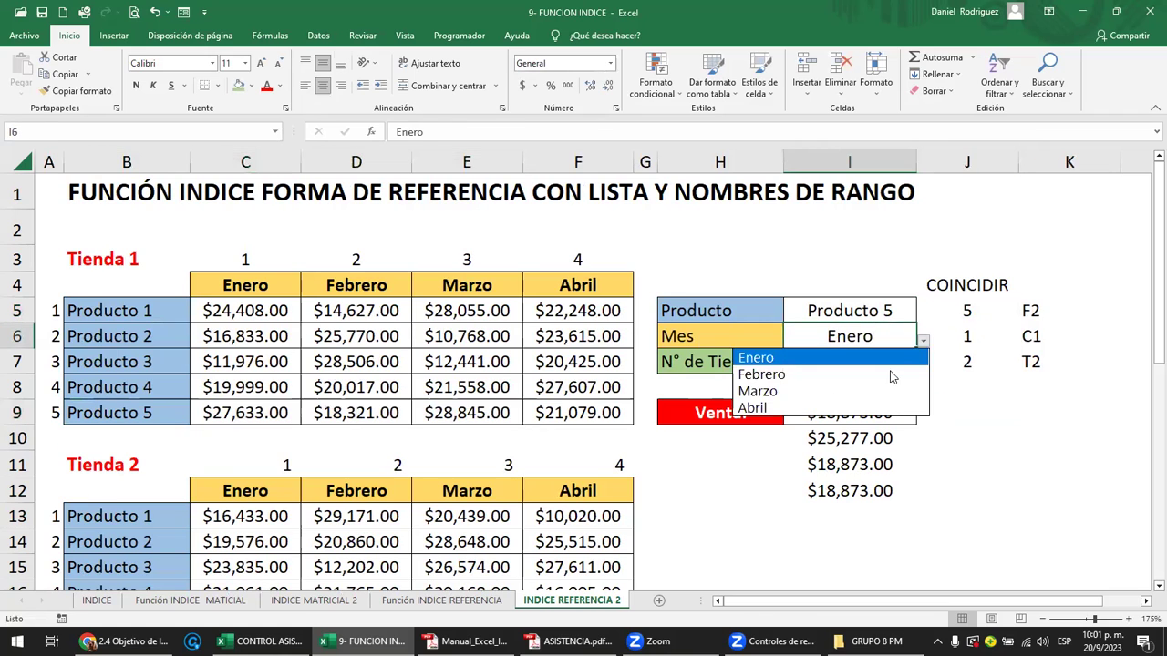
click(755, 407)
click(565, 169)
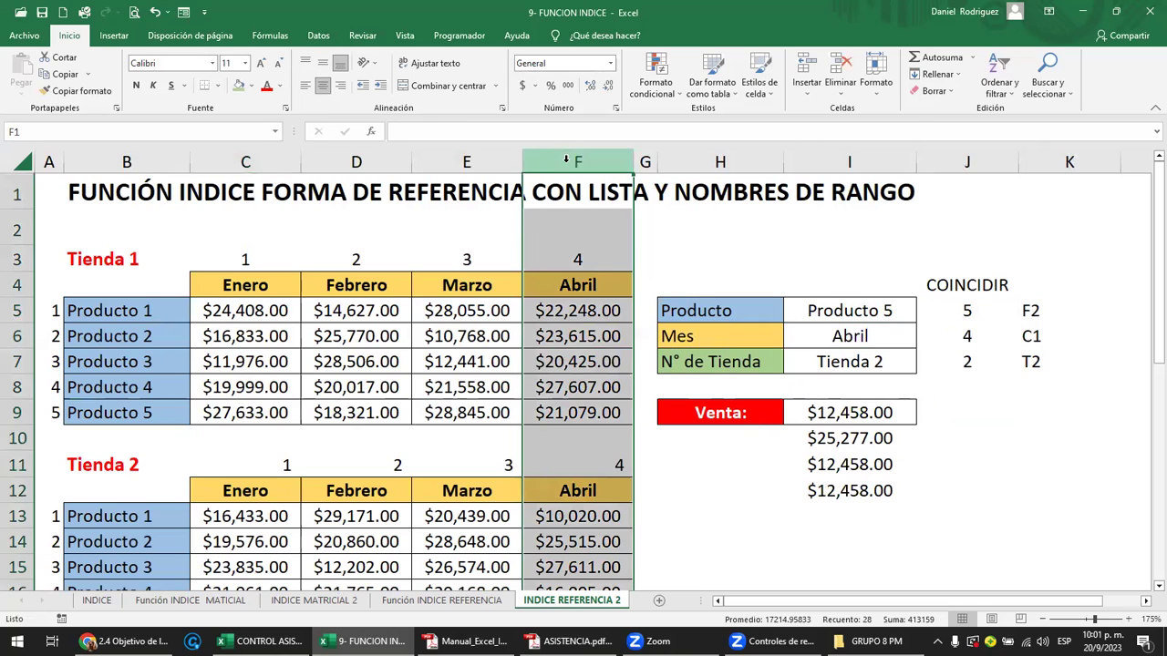
click(820, 308)
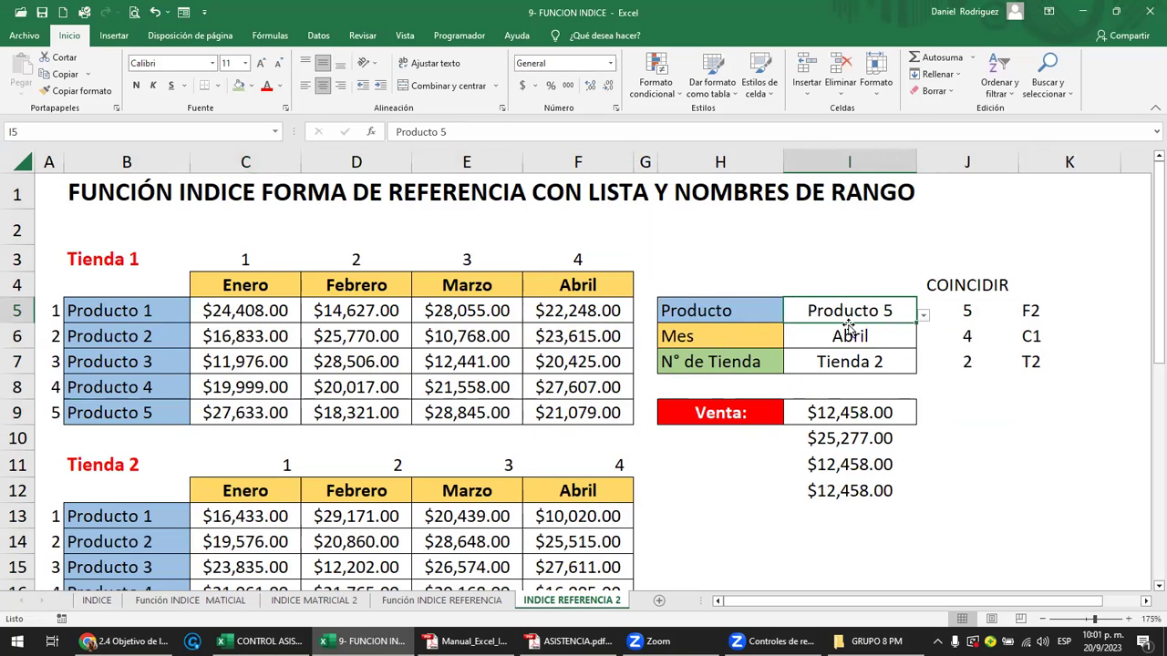
click(850, 336)
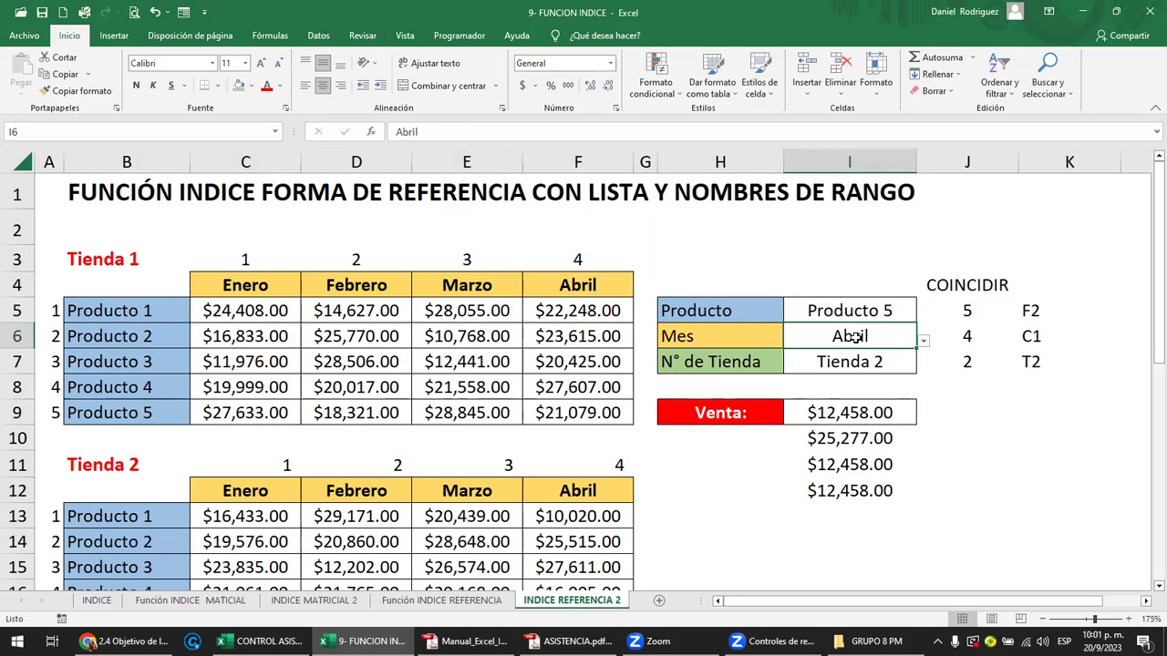
- Choose Tienda 1 in the I7 selector and verify match numbers 5, 4, 1 in J5:J7
click(868, 364)
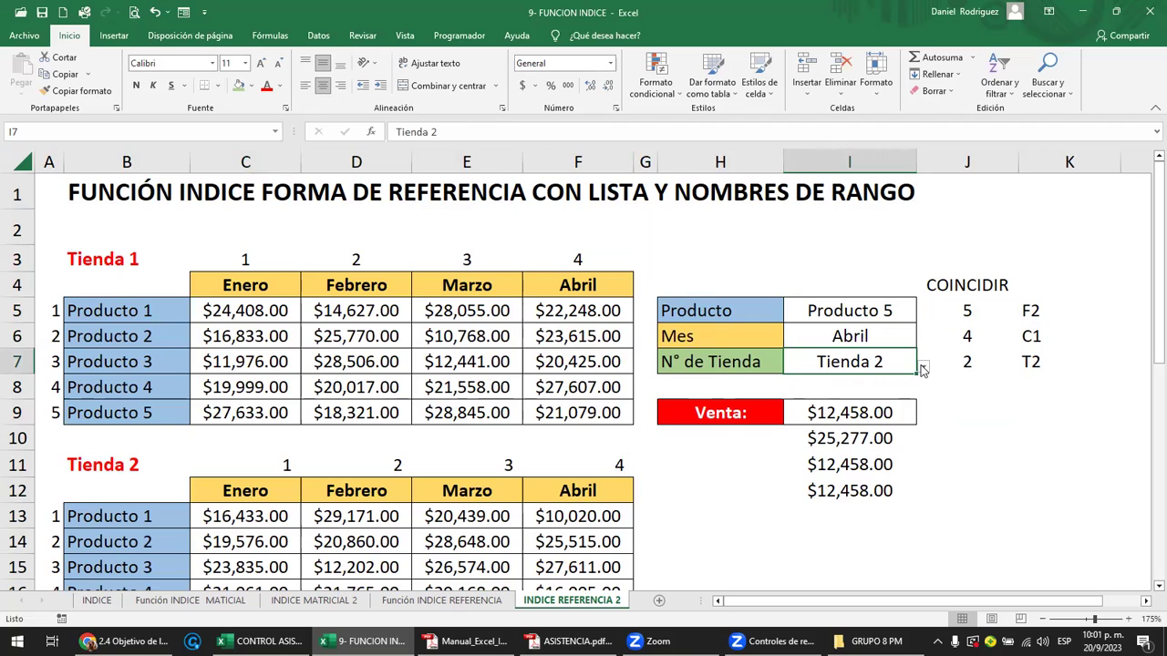
click(923, 366)
click(774, 380)
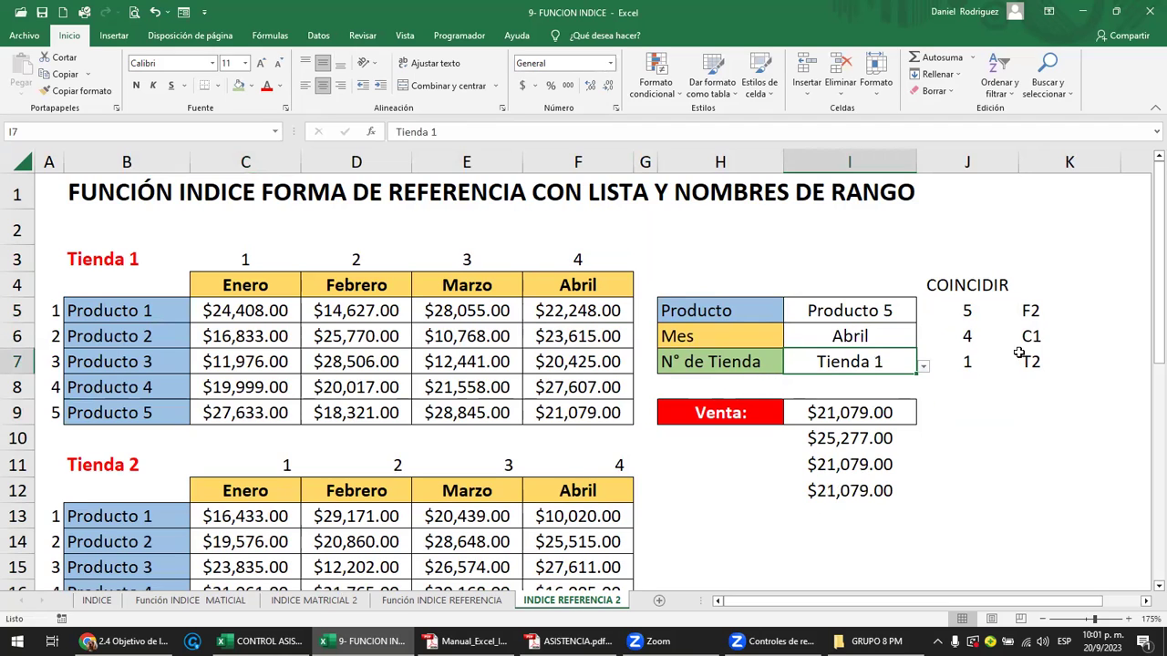
click(1010, 412)
click(969, 363)
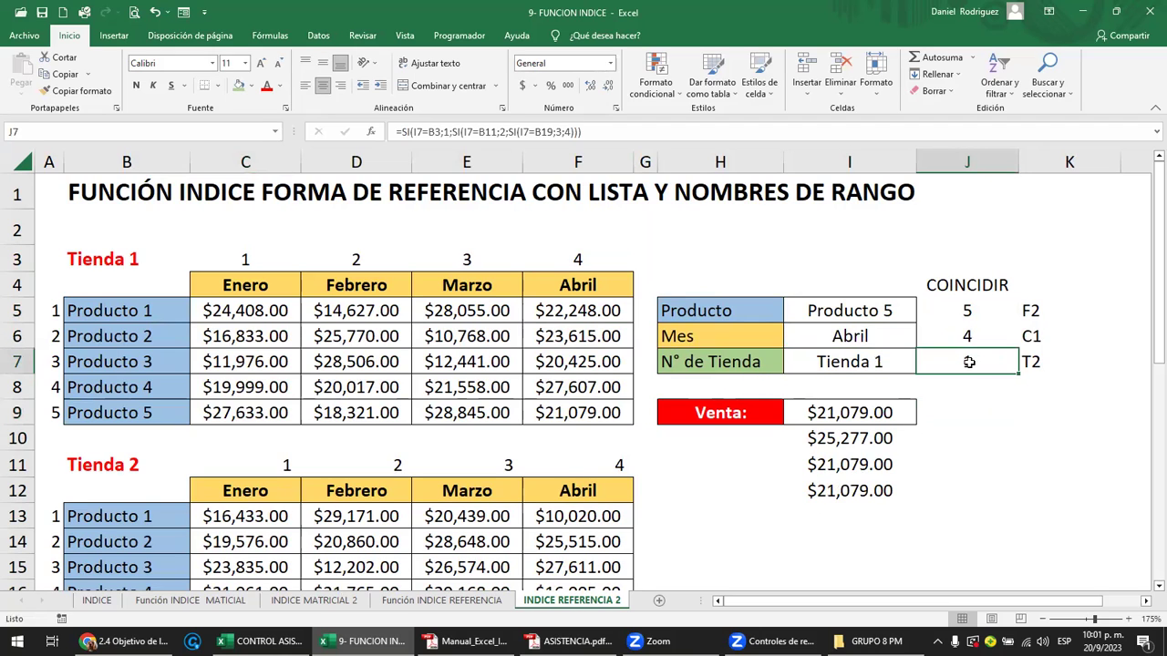
drag(966, 312, 963, 360)
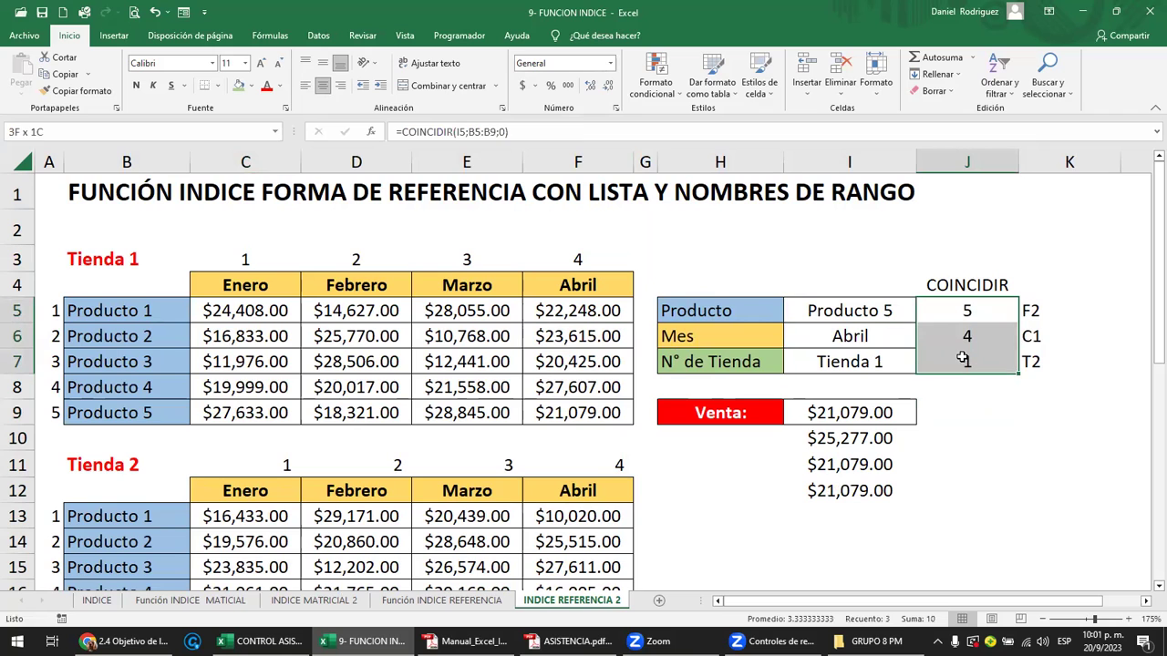
click(1058, 315)
key(Right)
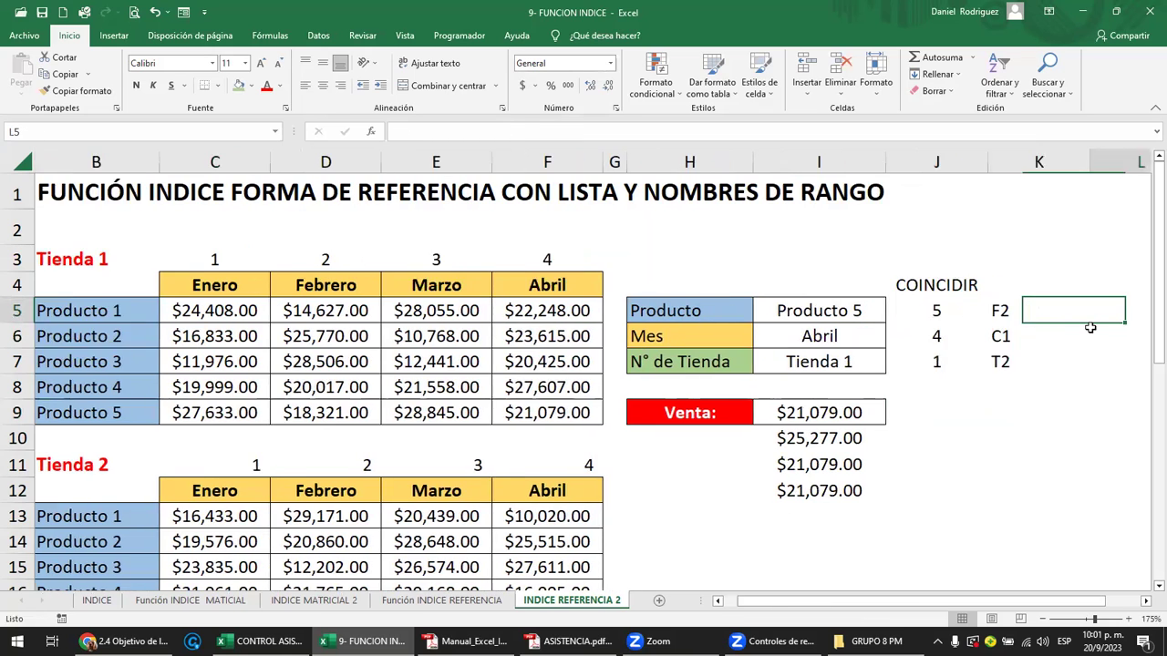
- Clear the F2, C1 and T2 labels from K5:K7
key(Left)
key(Delete)
key(Down)
key(Delete)
key(Down)
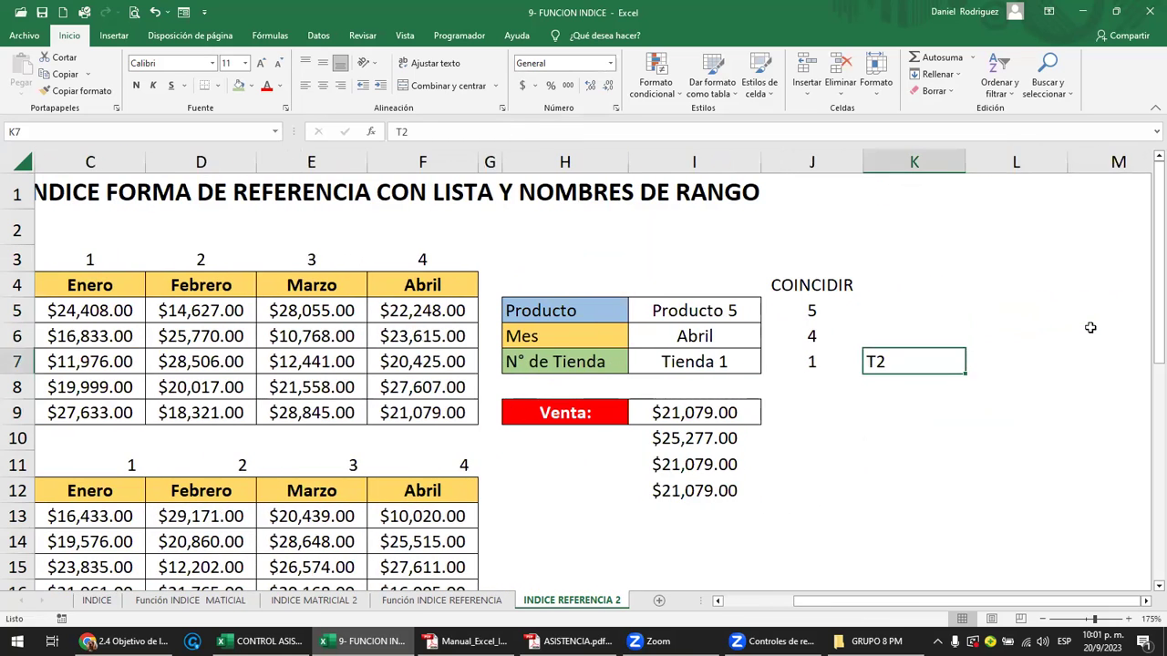
key(Delete)
key(Up)
key(Up)
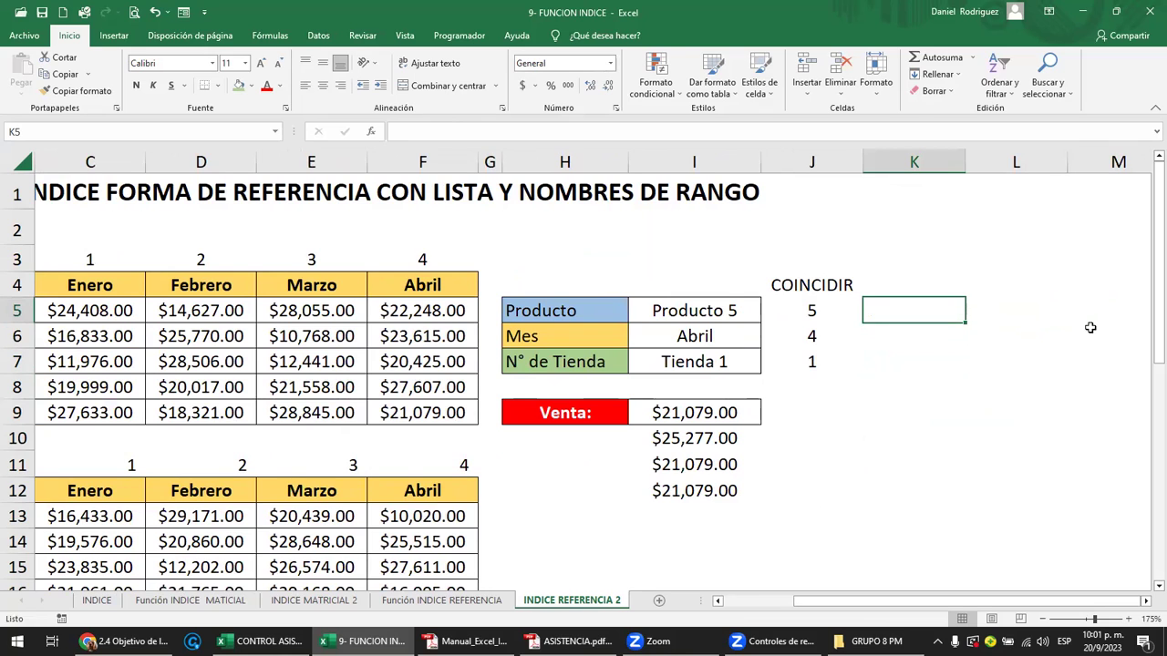
- Enter the letters F, C and T into K5, K6 and K7
text(F)
key(Return)
text(C)
key(Return)
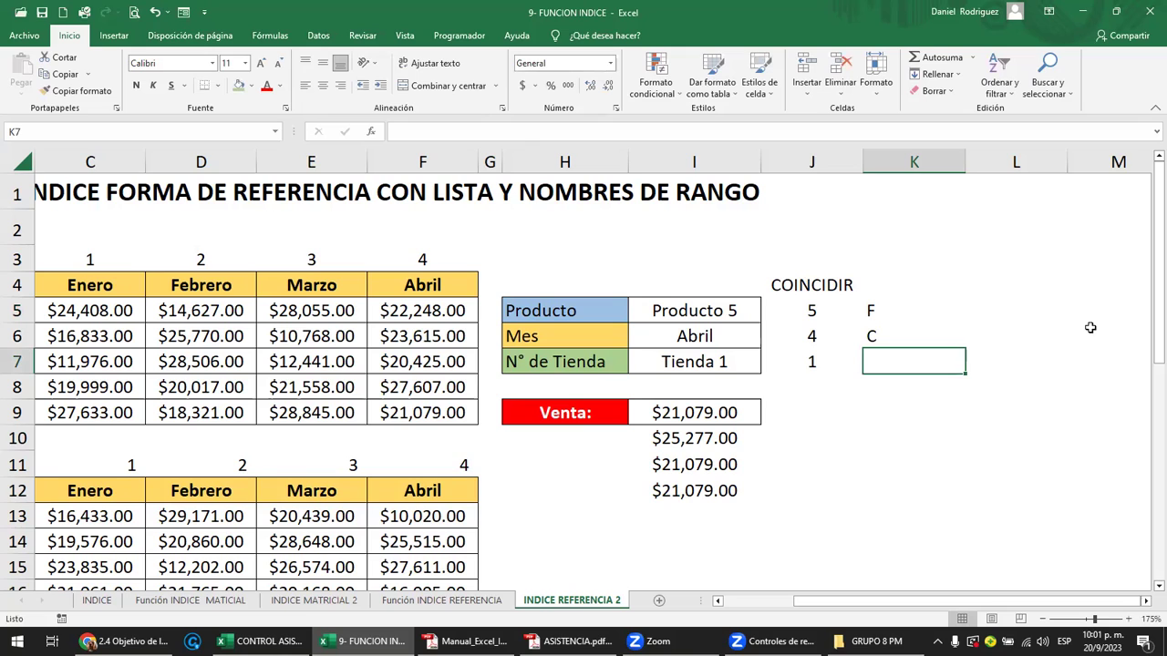
text(T)
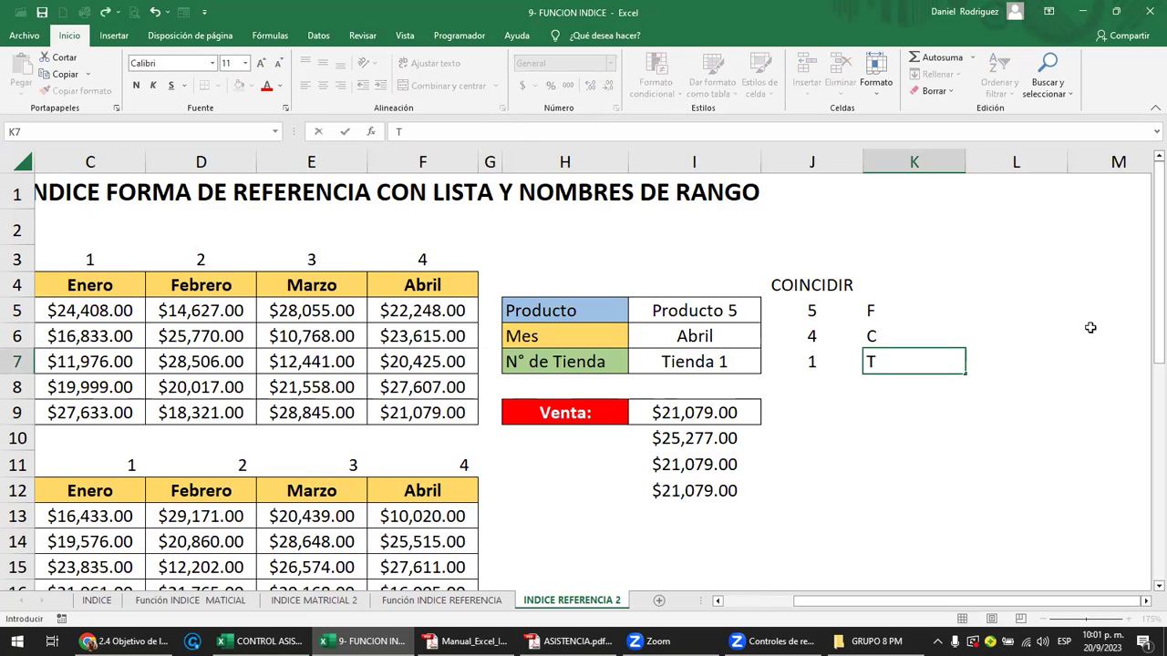
key(Up)
key(Up)
key(Right)
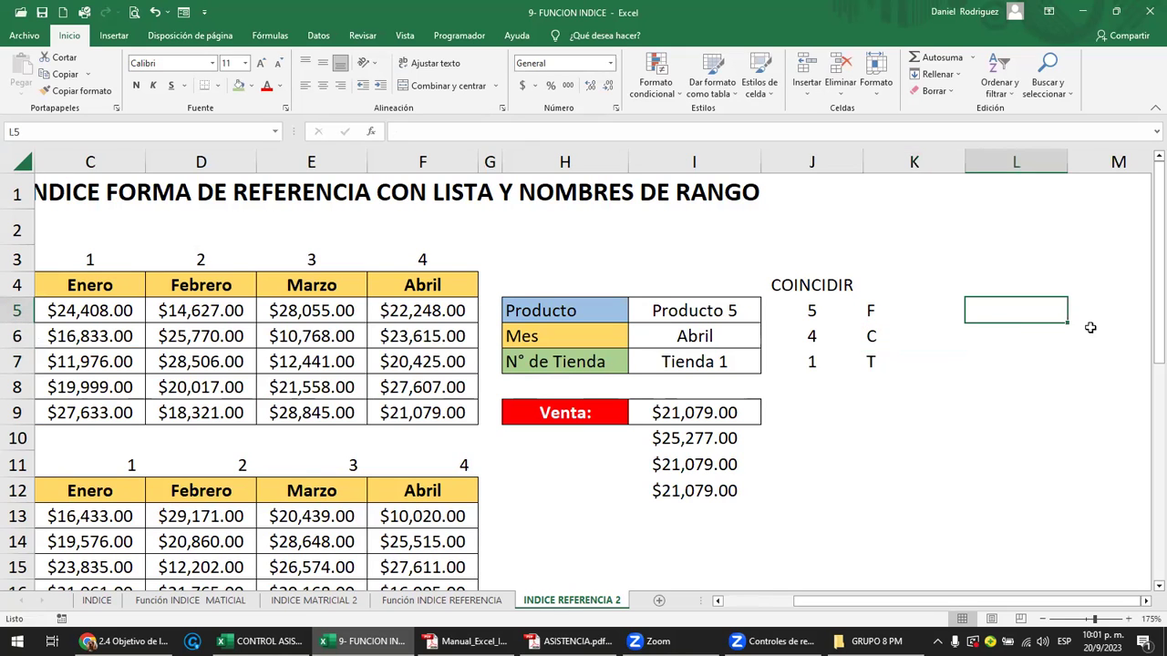
- Enter =K5&J5 in L5 to join the letter with its match number
text(=)
key(Left)
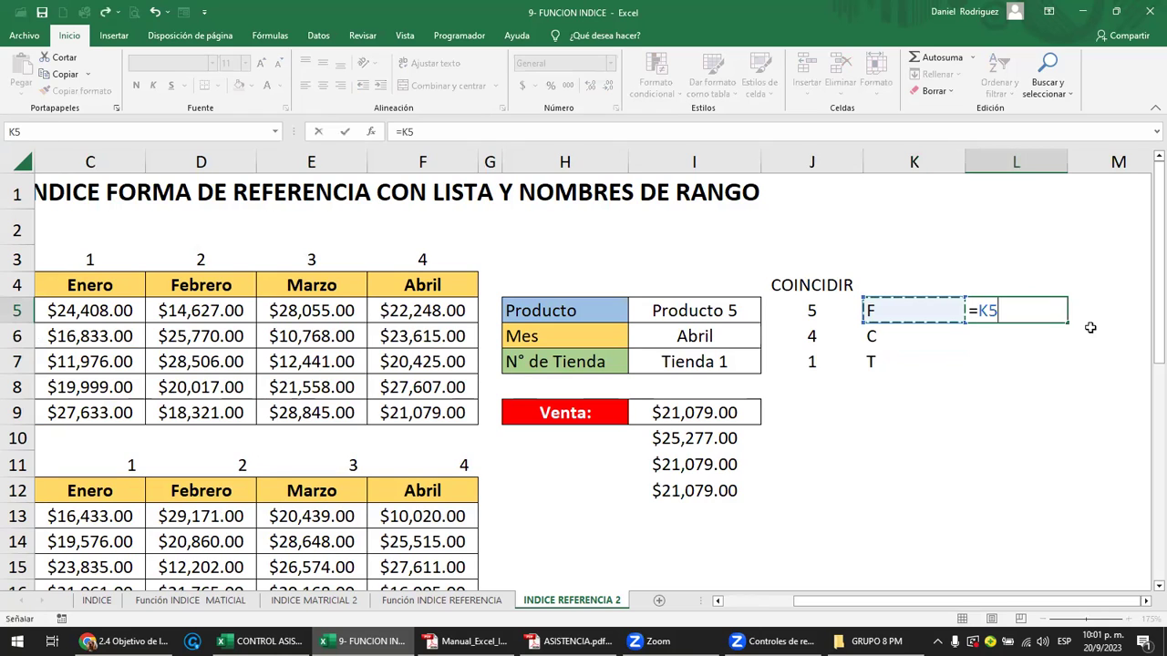
text(&)
key(Left)
key(Left)
key(Return)
key(Up)
key(Down)
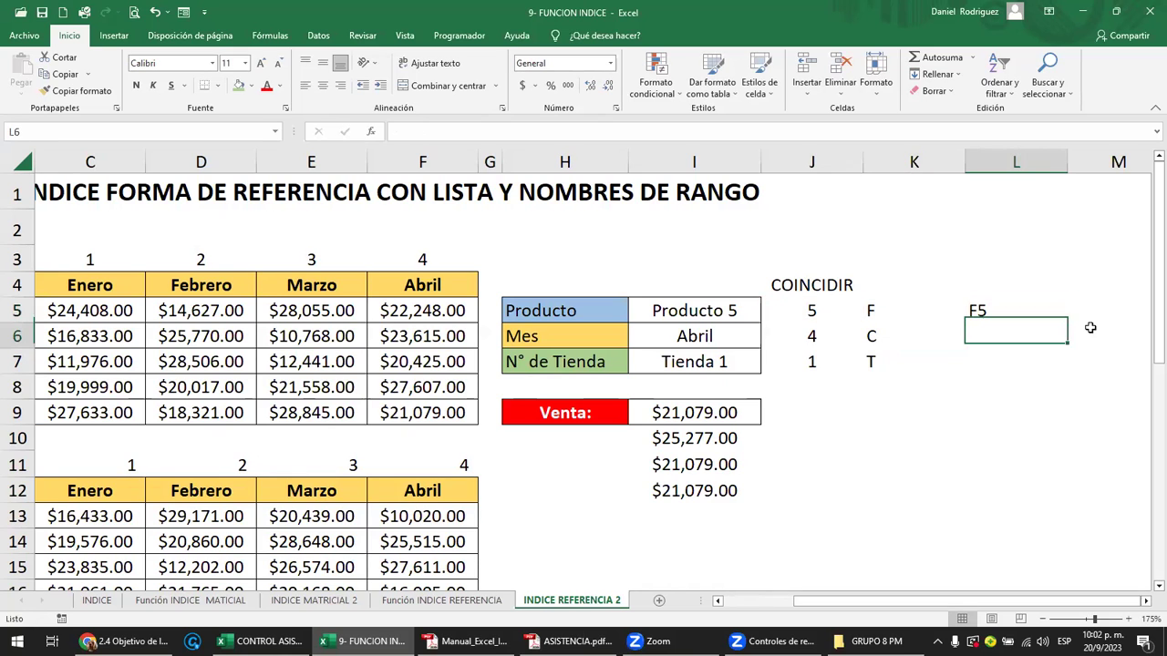
- Copy L5's joining formula into L6:L7
text(=)
key(Up)
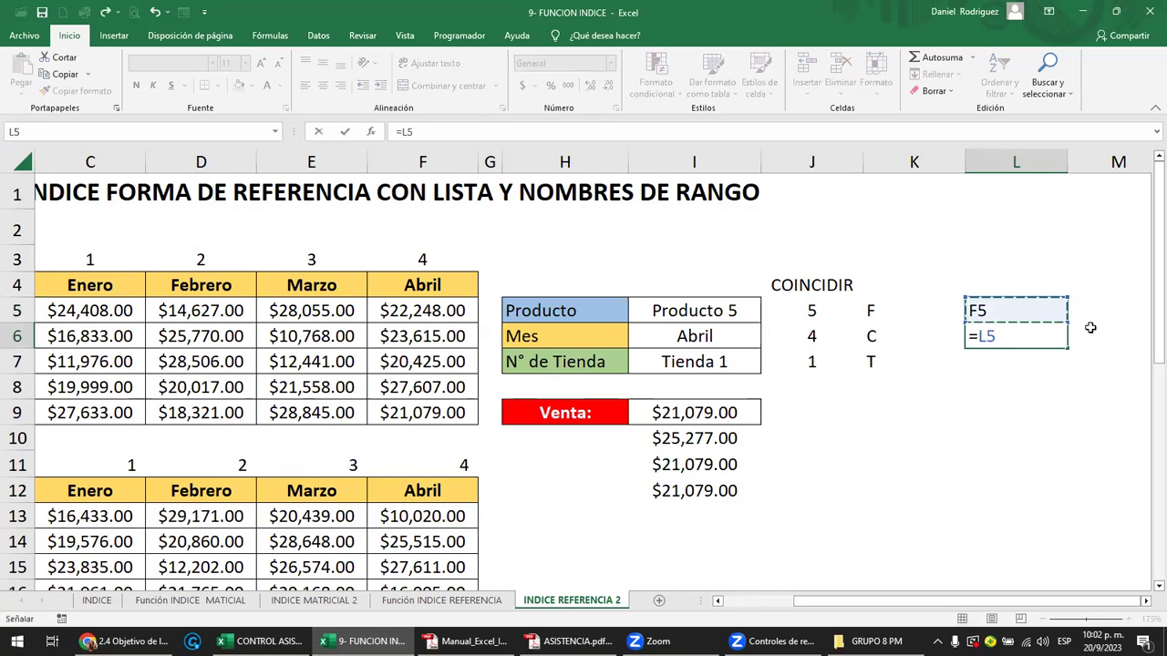
key(Escape)
key(Up)
key(ctrl+c)
key(Down)
key(shift+Down)
key(Return)
key(Down)
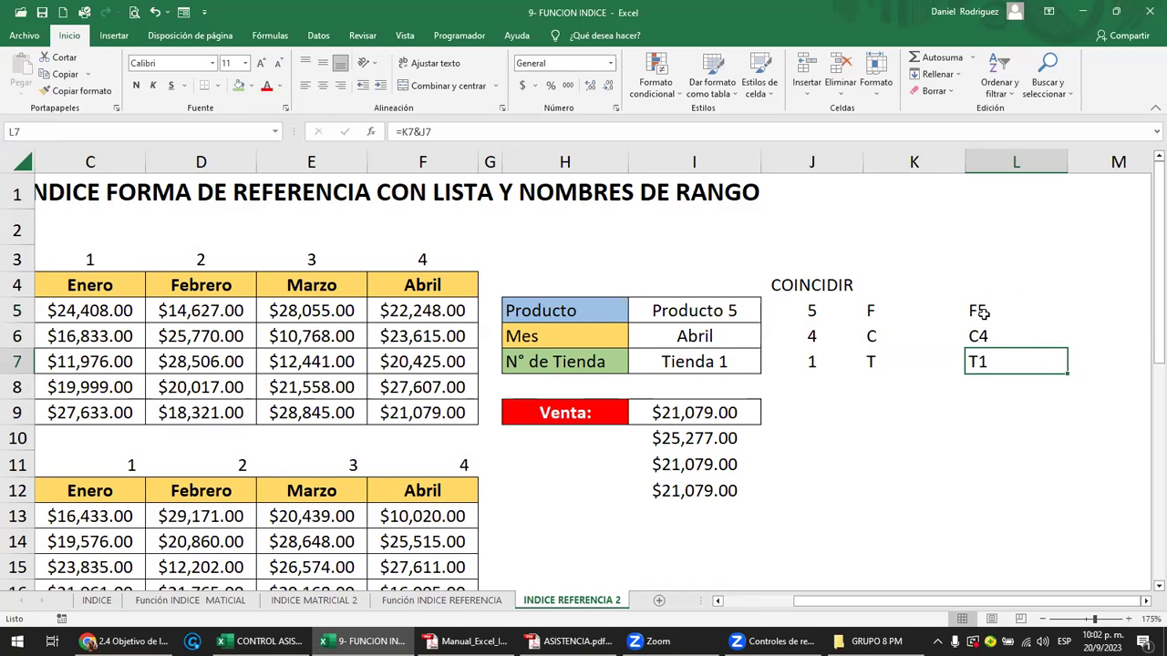
- Check the resulting codes F5, C4 and T1 in L5:L7
click(1003, 319)
click(986, 336)
click(986, 365)
click(1050, 305)
key(Right)
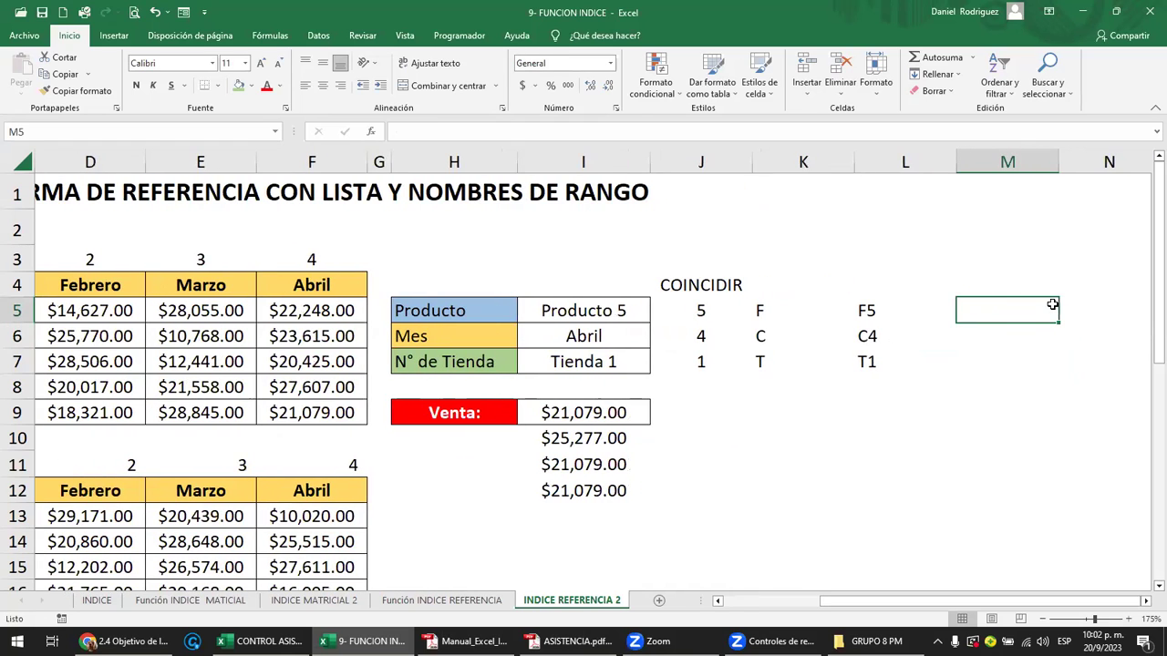
- Build =L5&L6&L7 in M5, producing the combined code F5C4T1
text(=)
key(Left)
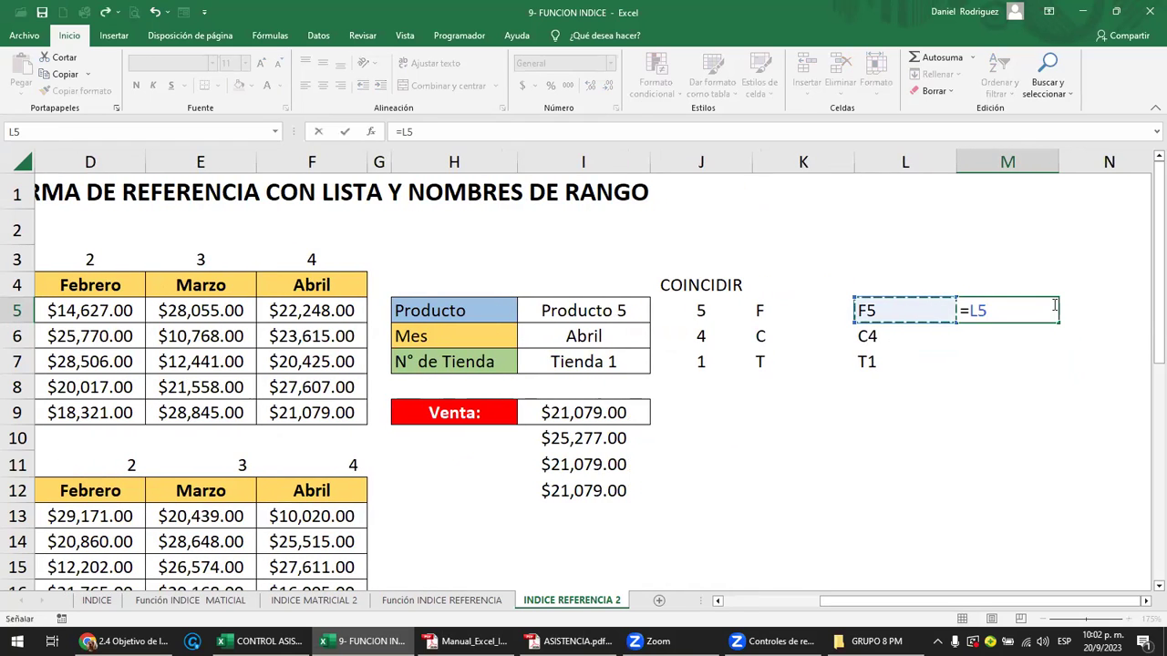
text(&)
click(880, 337)
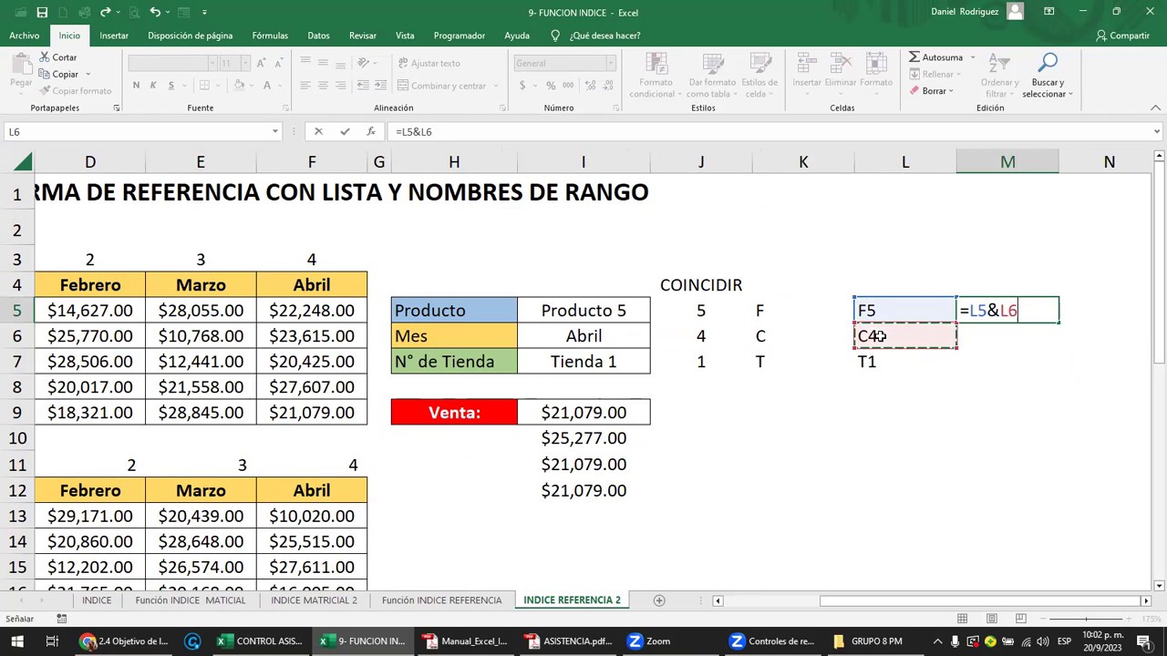
text(&)
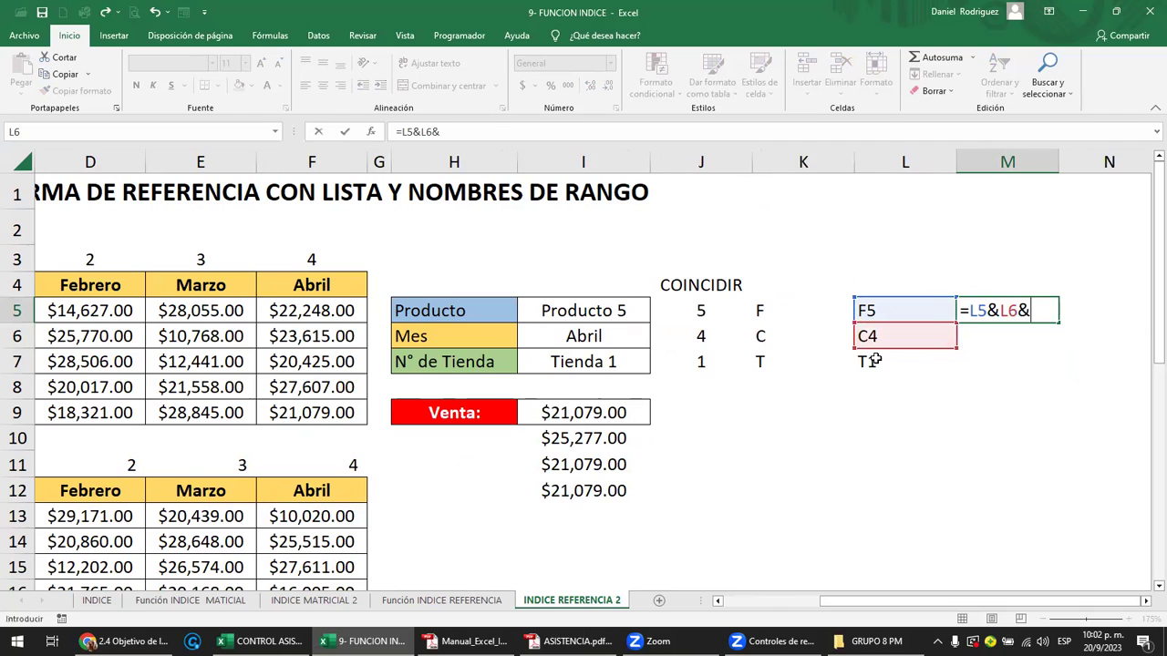
click(874, 361)
key(ctrl+Return)
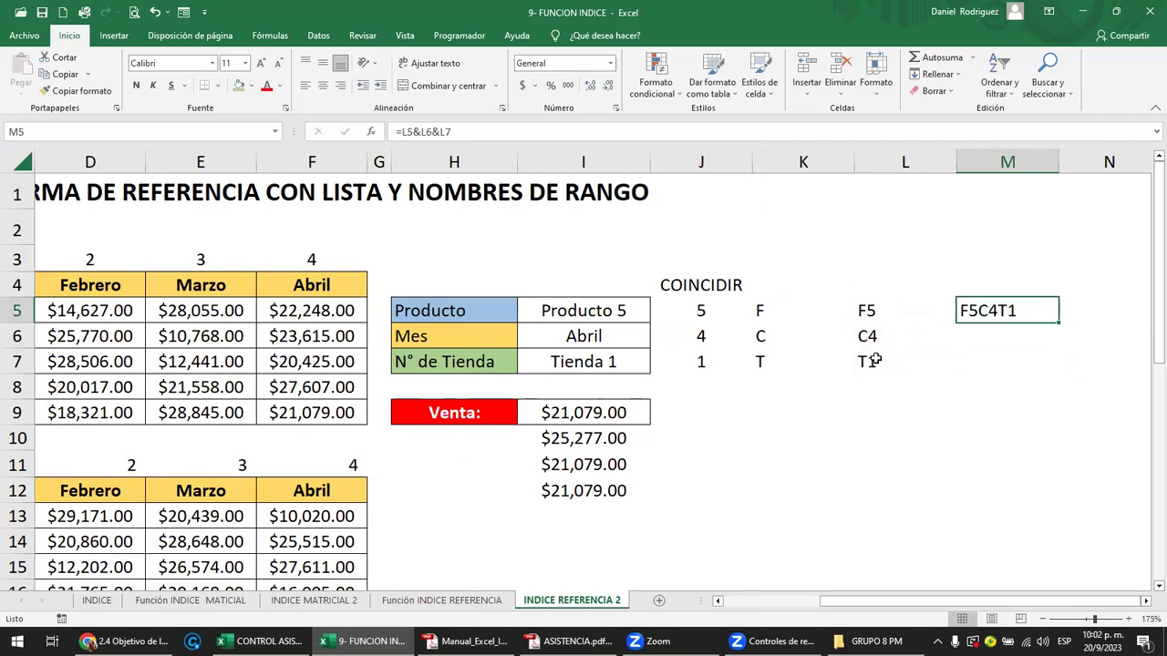
key(F2)
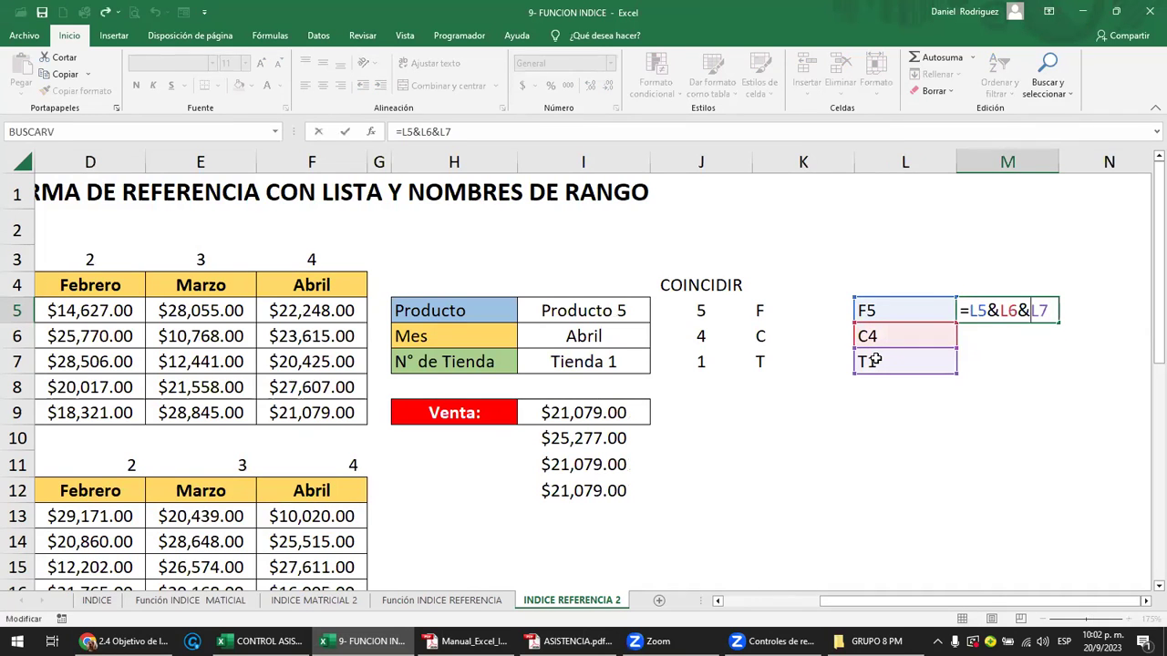
key(Escape)
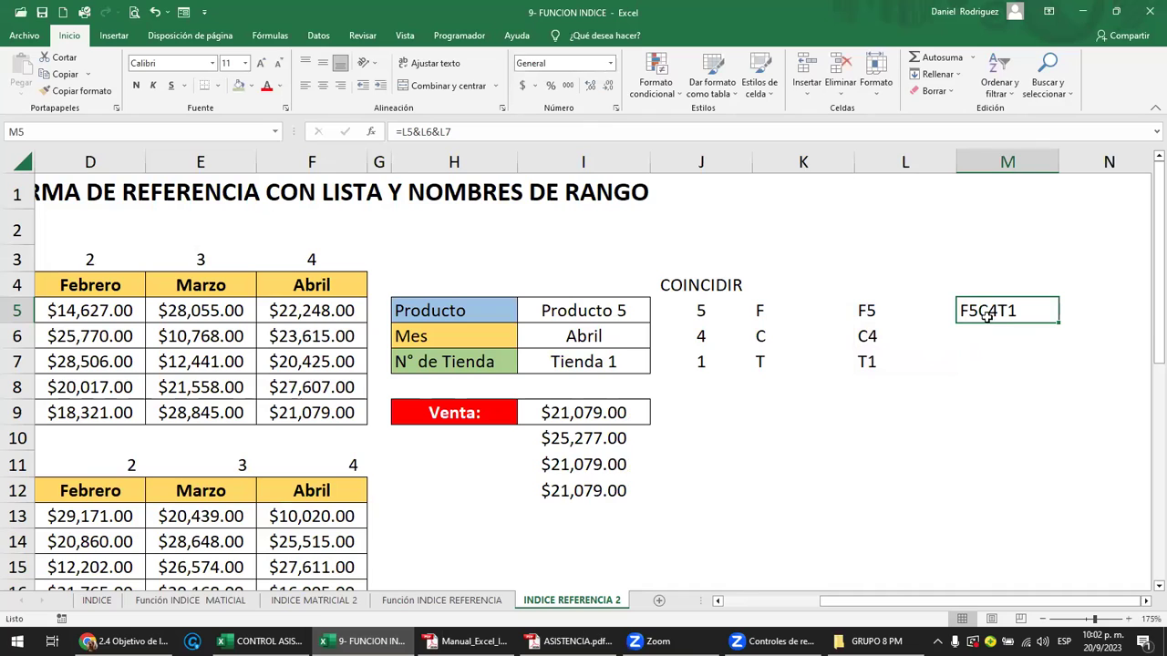
- Edit M5's formula to insert "-" before L7, giving F5C4-T1
key(F2)
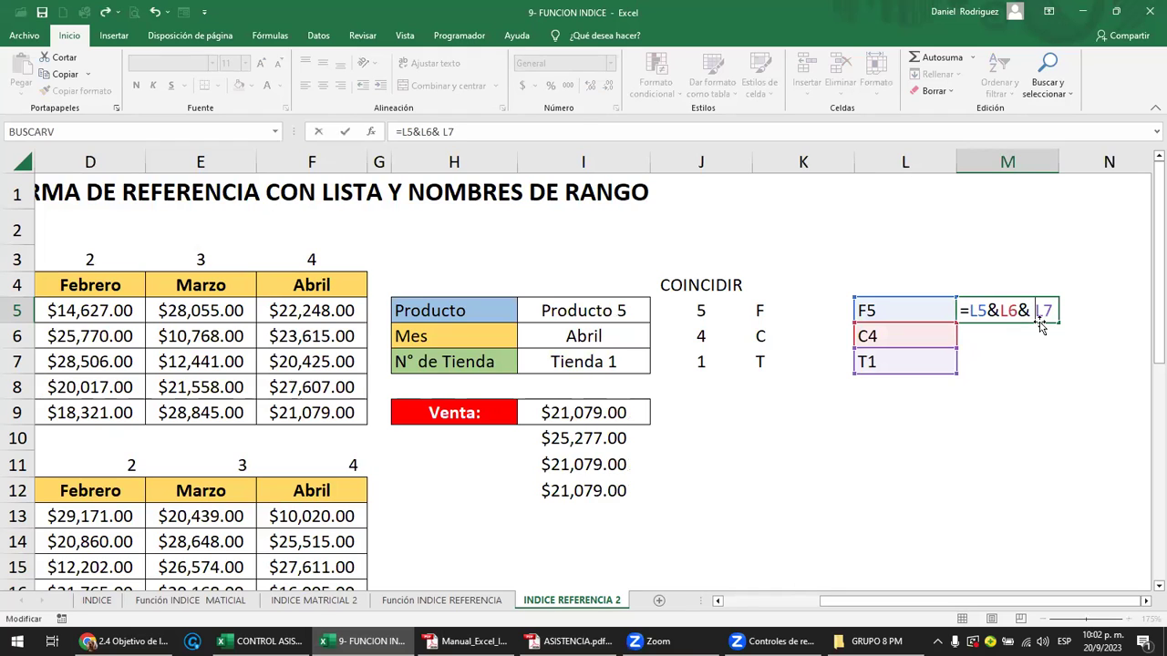
text(&)
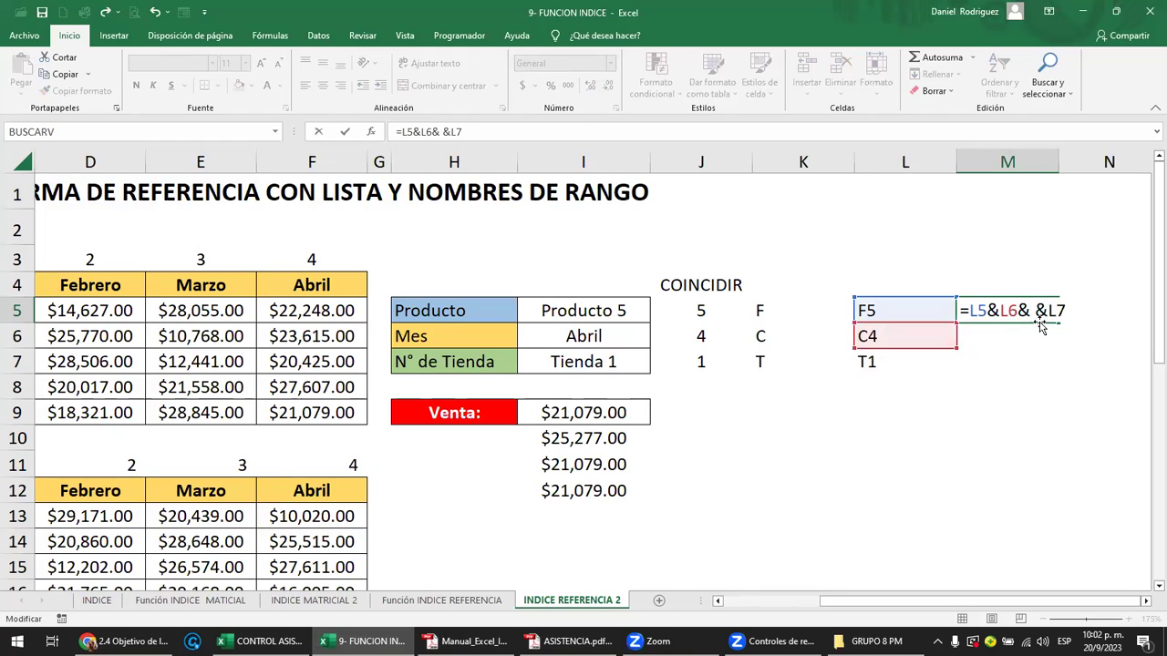
text(-)
key(Return)
key(Return)
double_click(1038, 319)
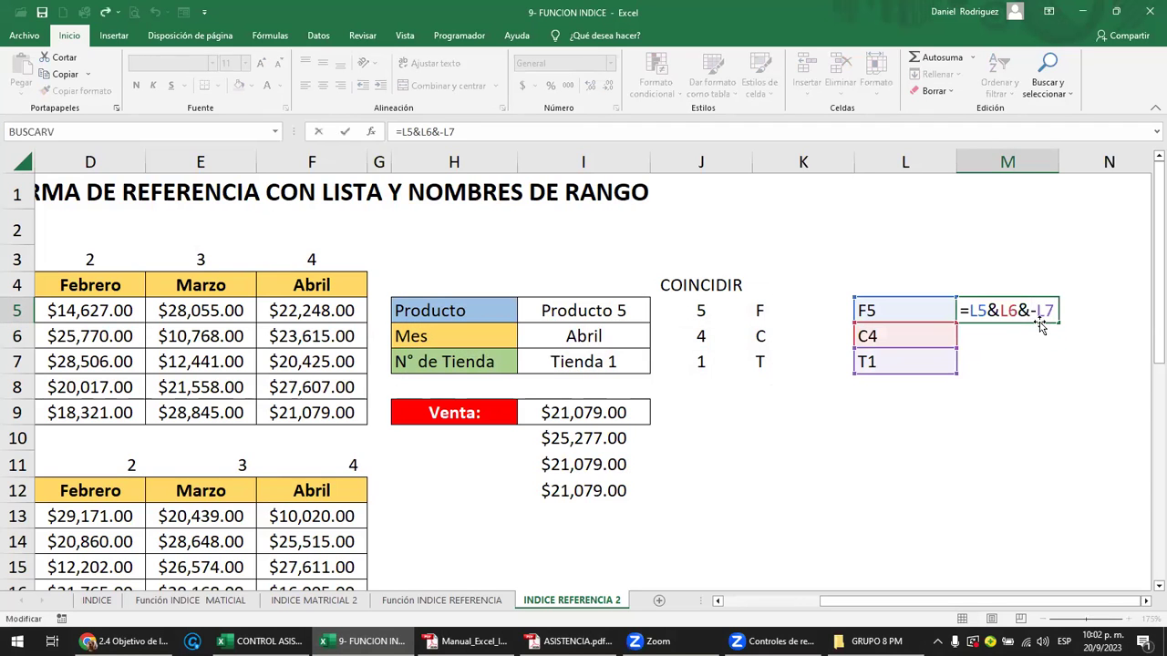
text(&)
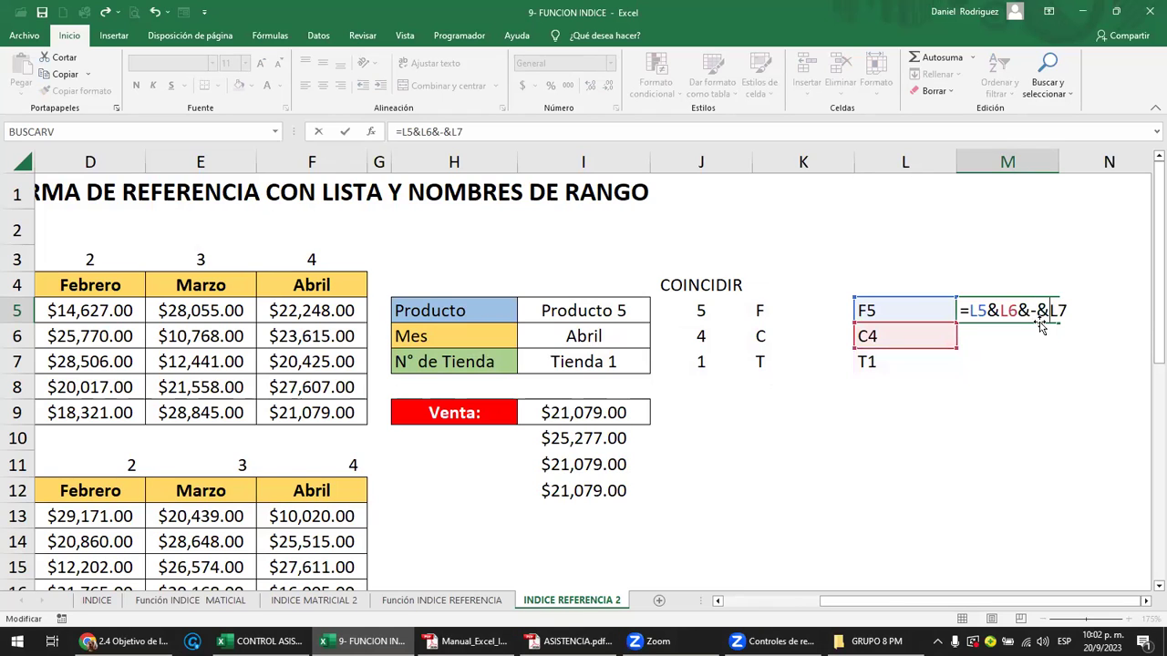
text("-)
text(")
key(ctrl+Return)
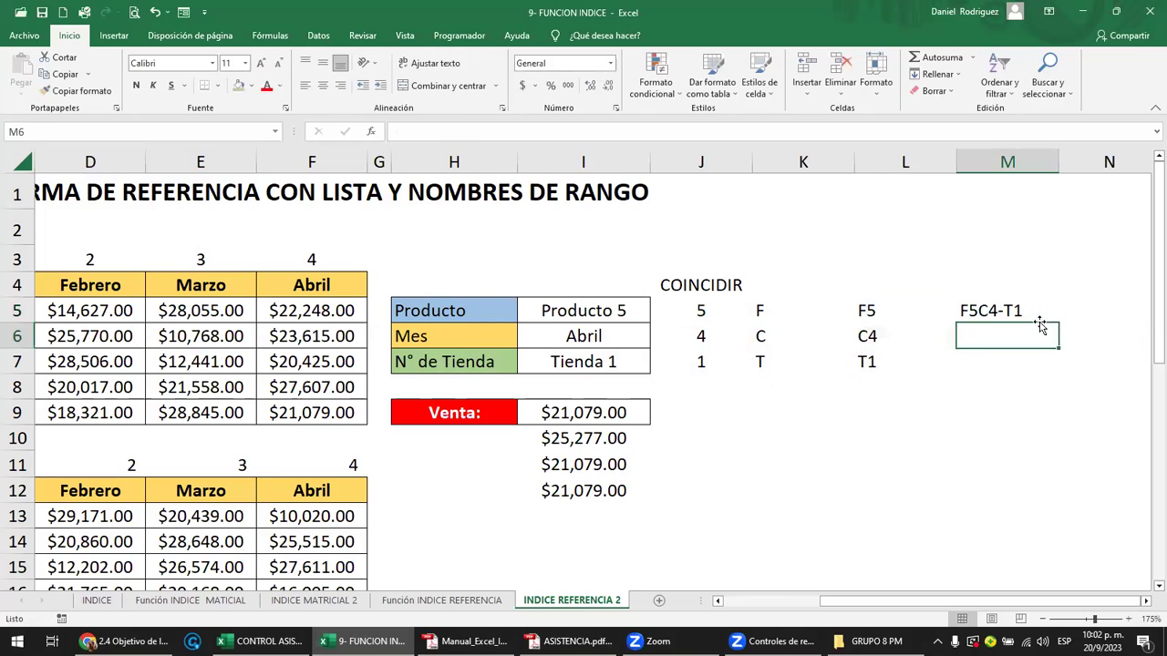
- Add the heading CODIGO in M4
click(991, 282)
text(CODIGO)
key(Return)
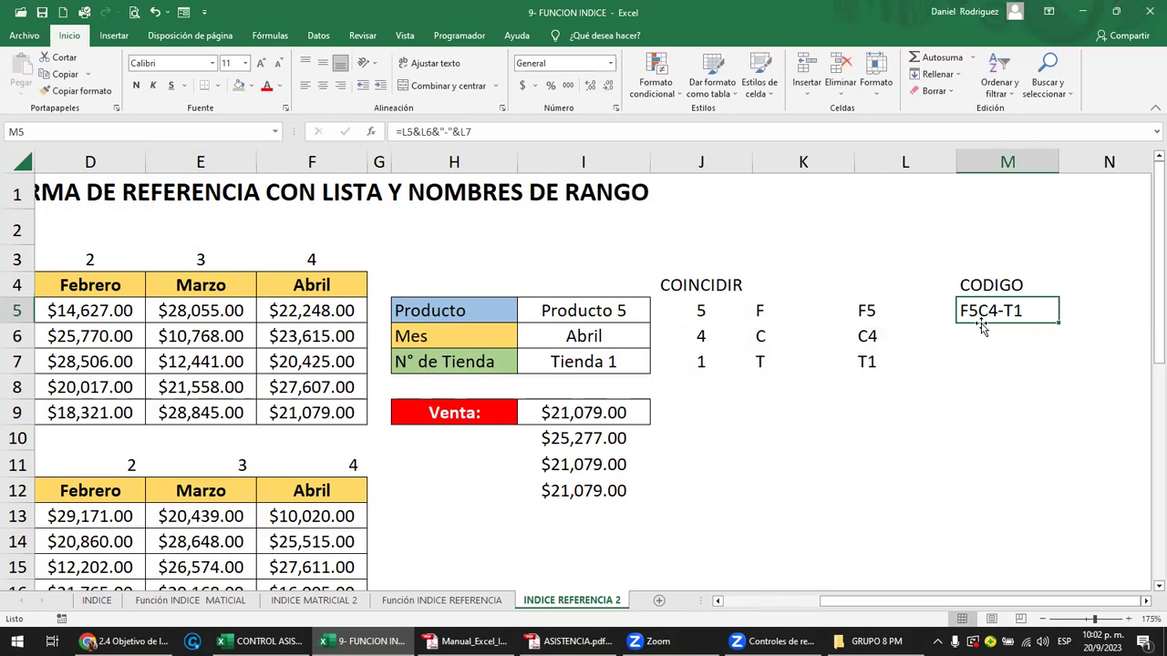
- Review how the CODIGO formula in M5 references the codes in L5:L7
drag(755, 310, 763, 362)
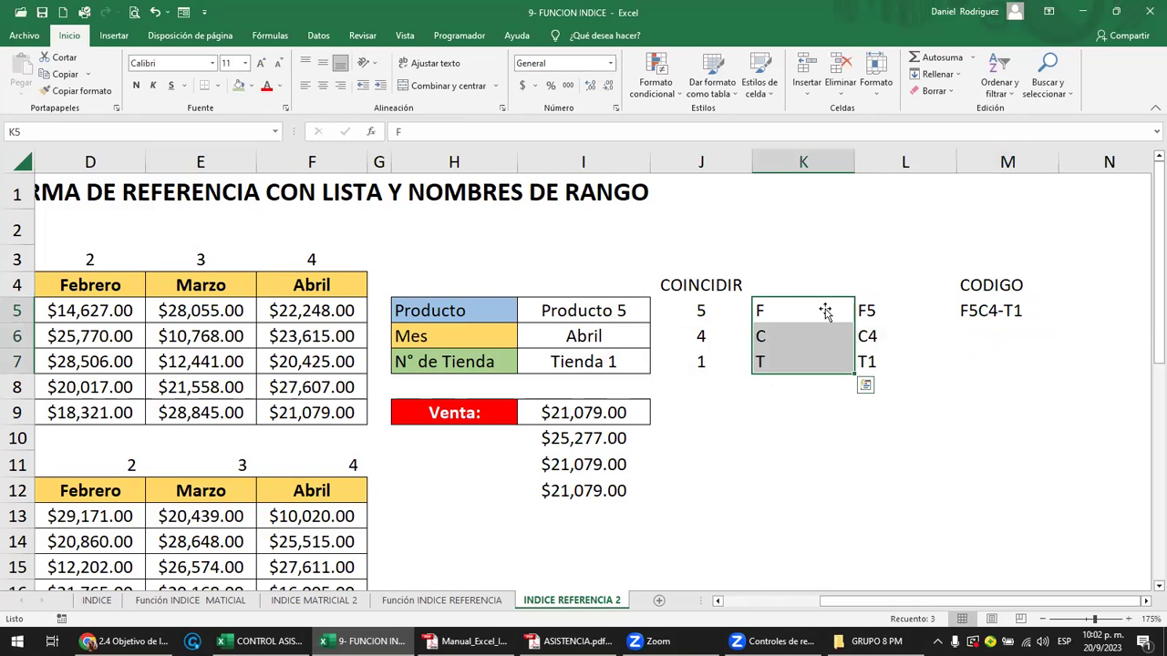
drag(863, 309, 866, 362)
click(964, 314)
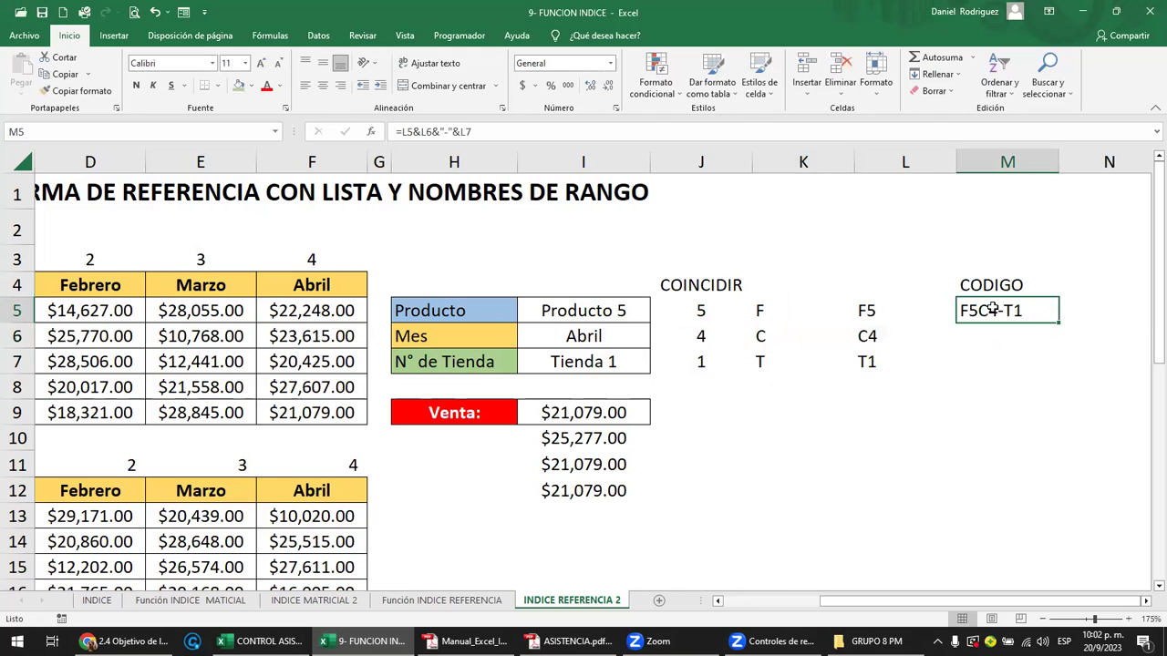
double_click(993, 310)
key(Escape)
- Choose Producto 1 in the product selector I5
click(563, 539)
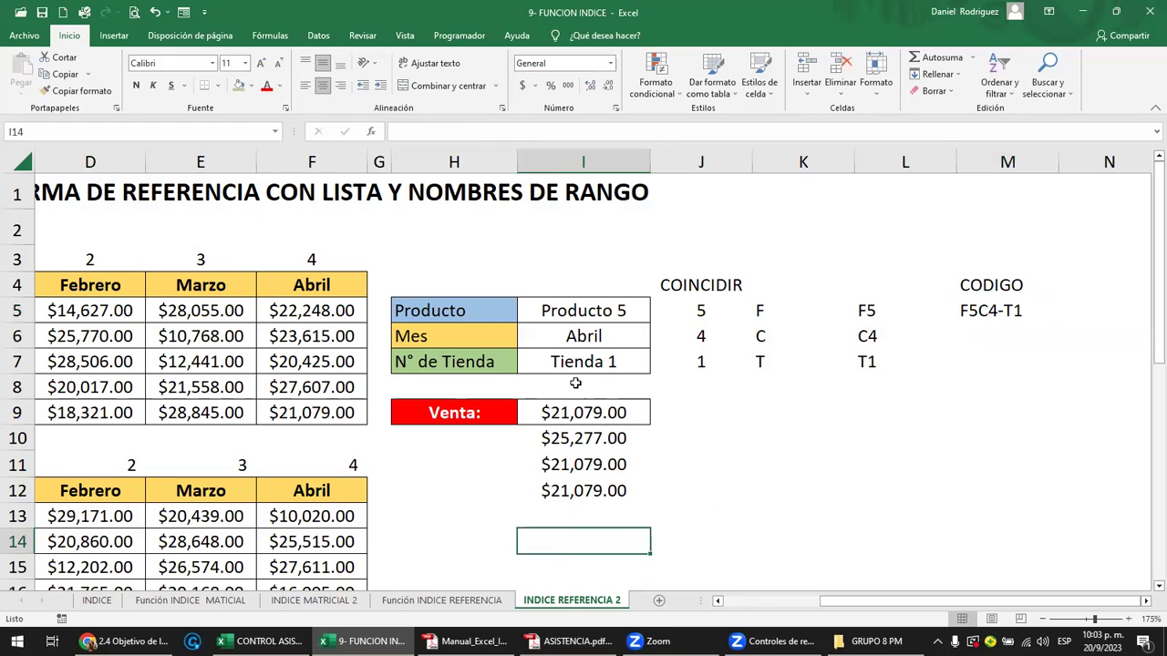
click(588, 330)
key(Home)
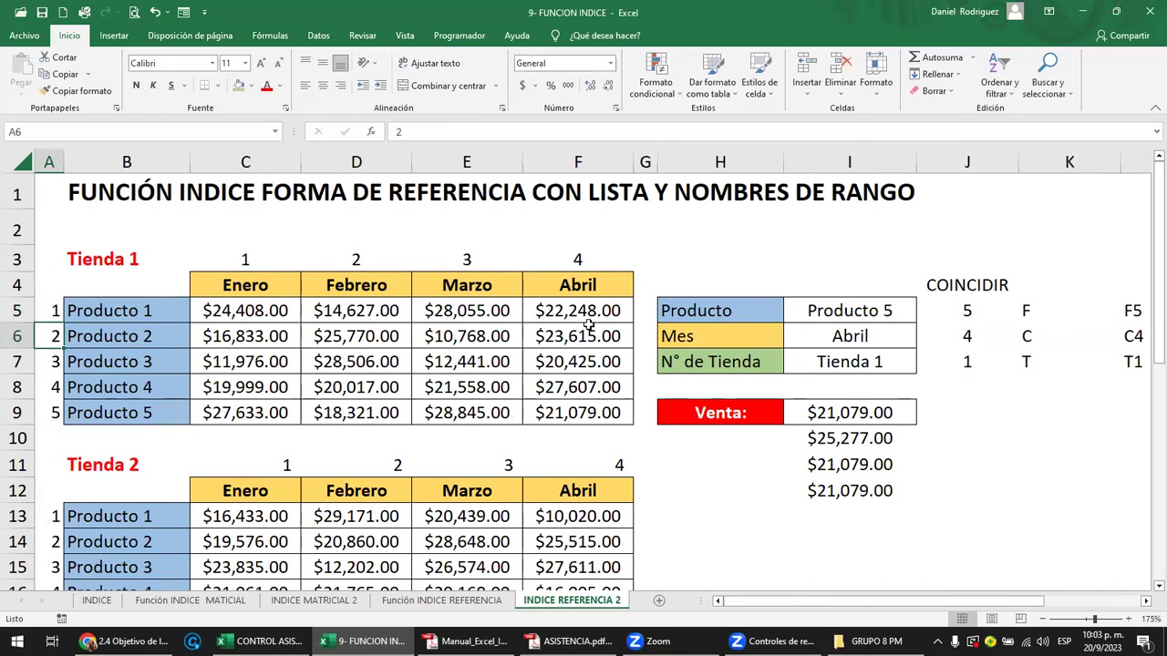
click(755, 310)
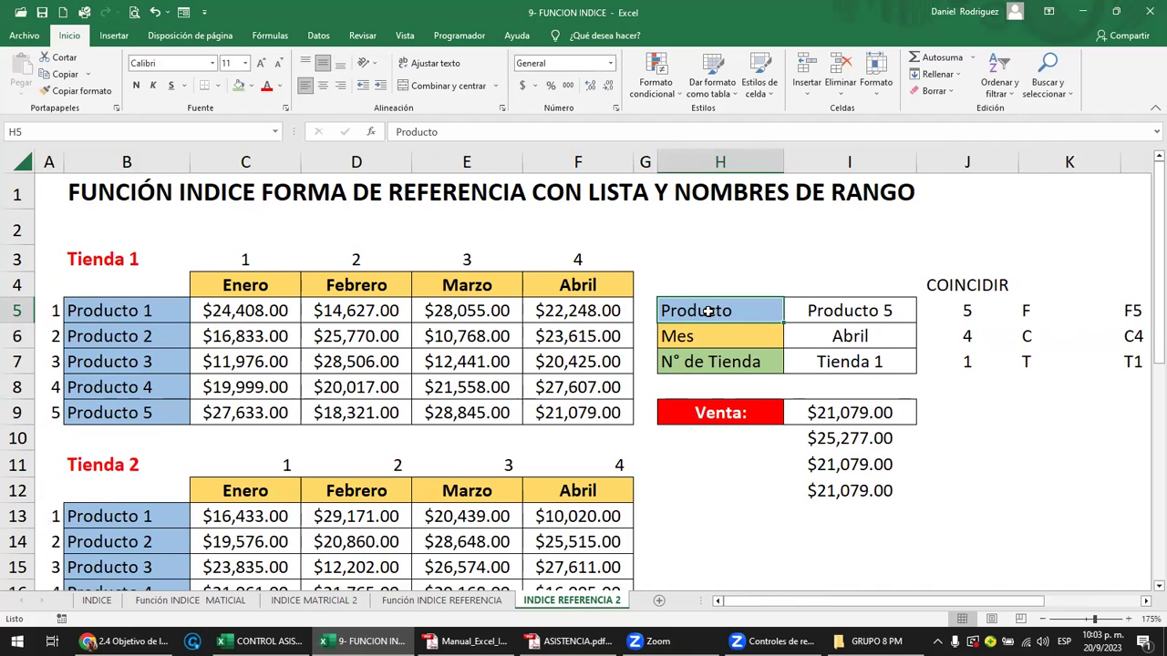
click(855, 312)
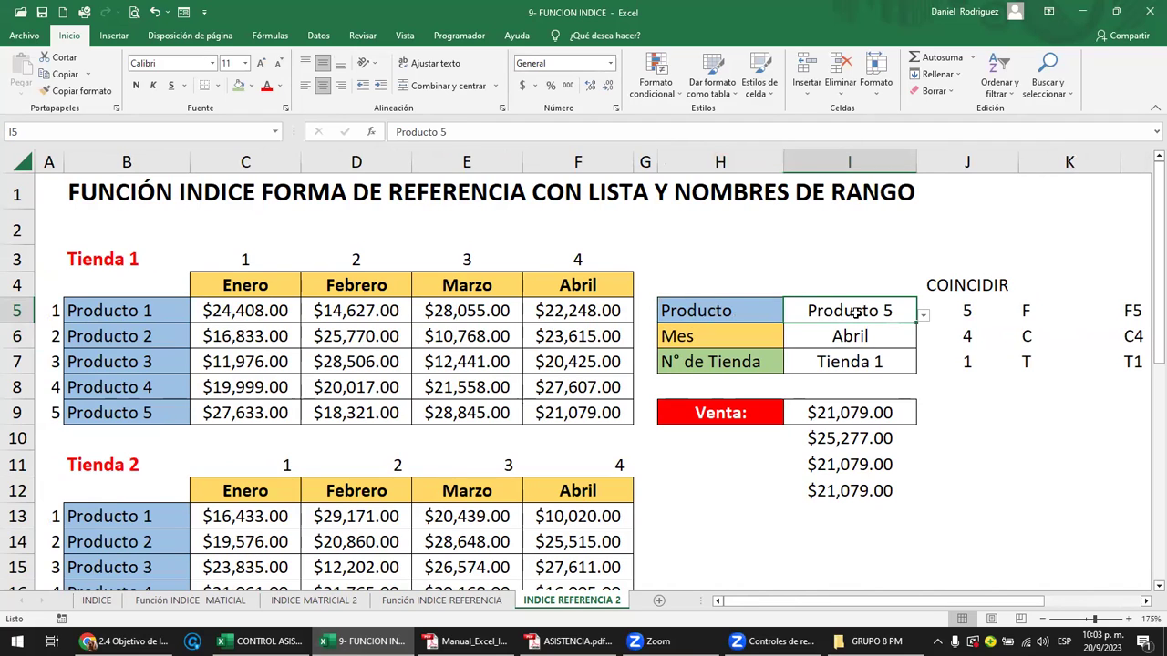
click(923, 315)
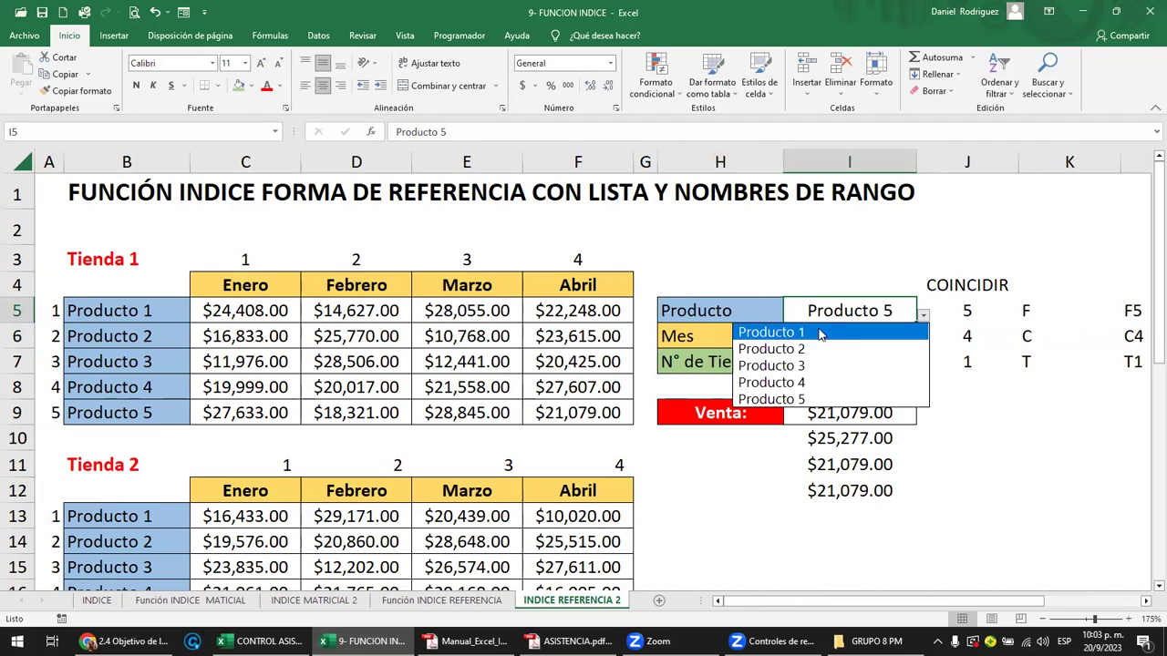
click(825, 330)
- Choose Tienda 4 in the store selector I7, so Venta reads $20,211.00
click(844, 336)
click(841, 364)
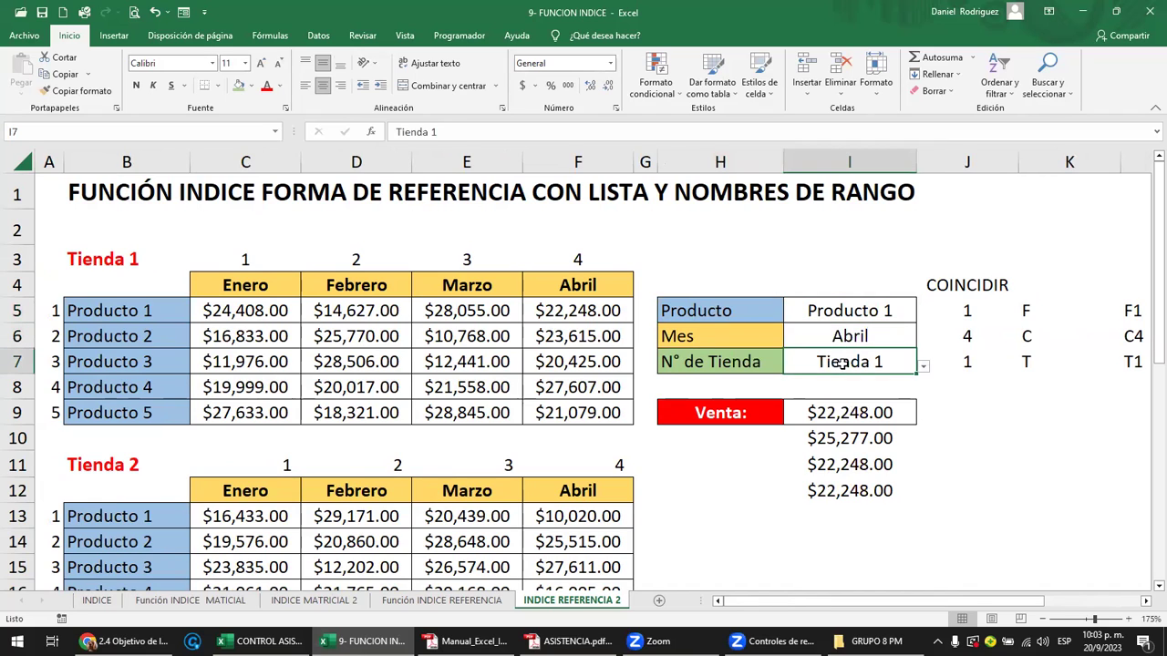
click(923, 368)
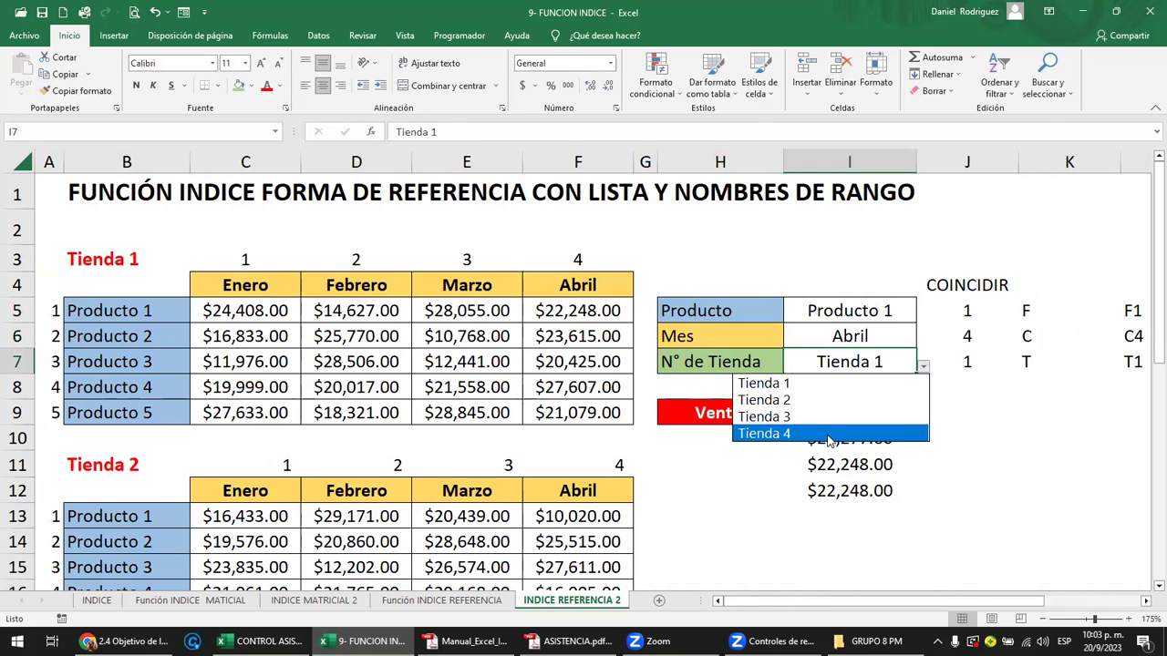
click(828, 434)
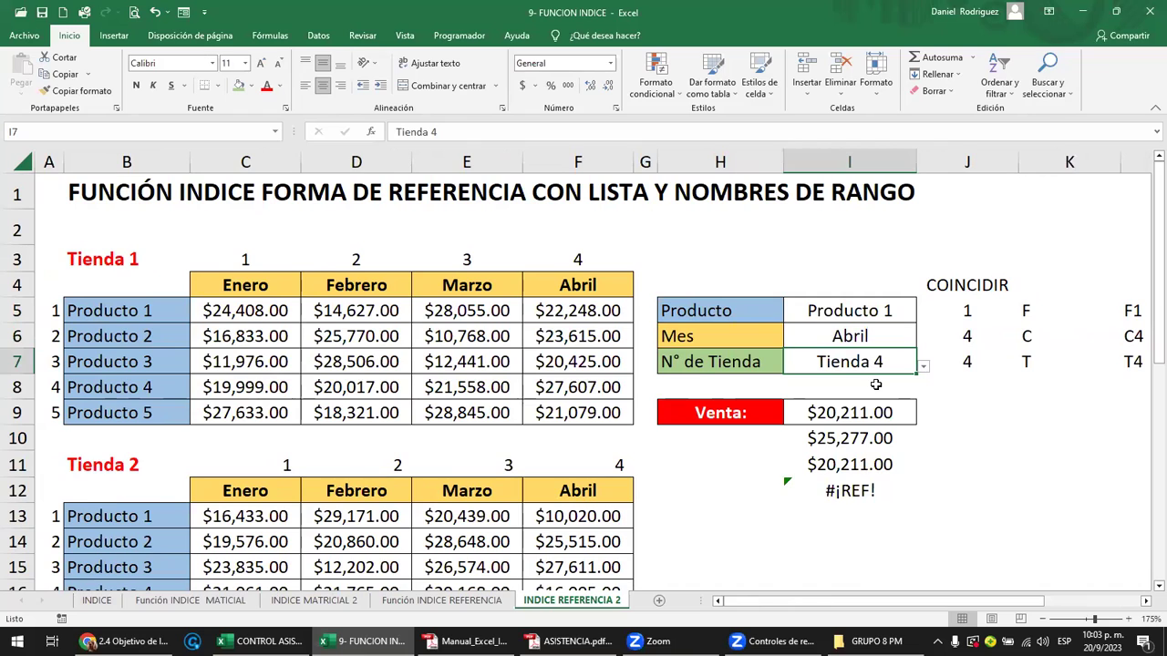
drag(721, 306, 844, 361)
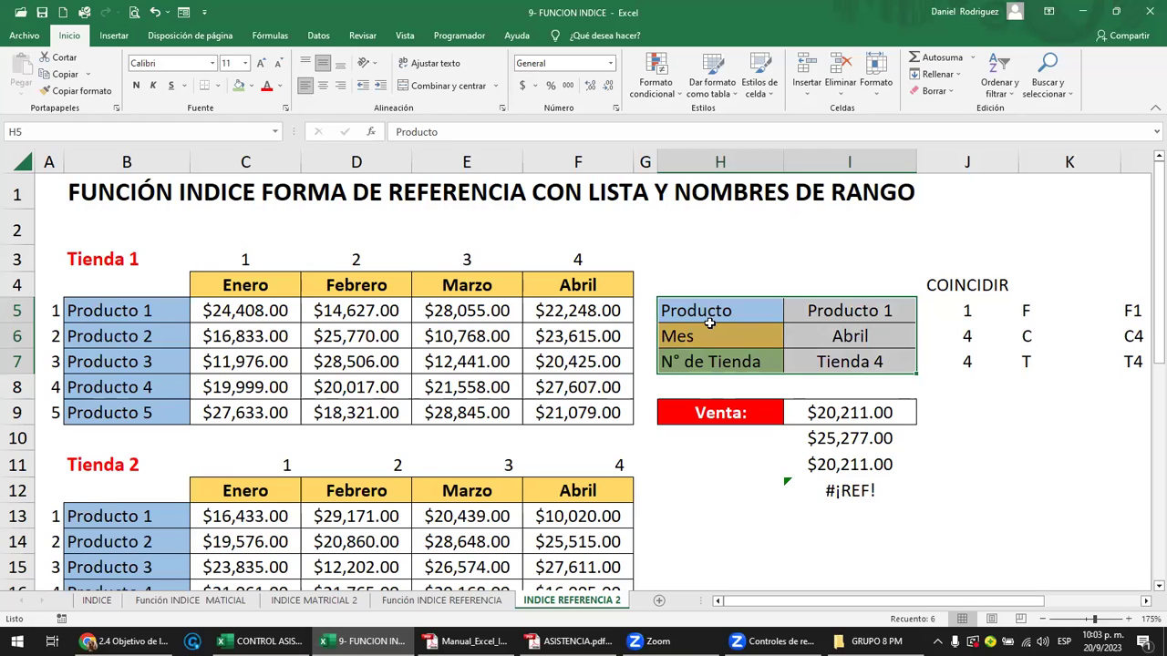
- Review the selector table H5:I7 and the cells around it
click(737, 310)
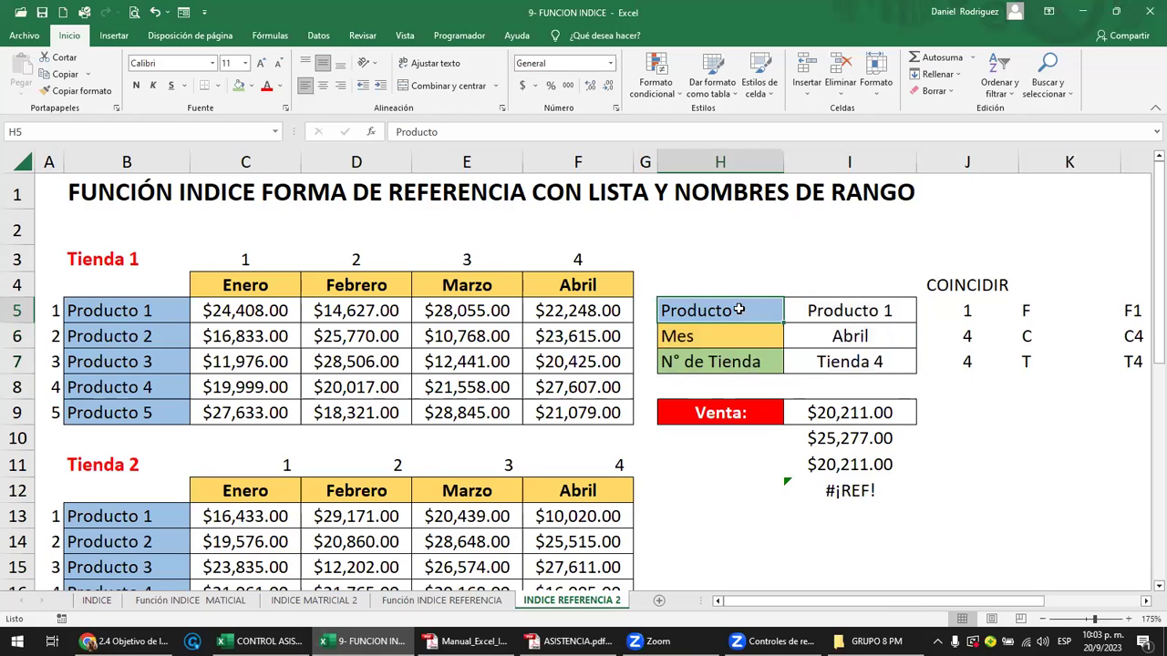
drag(738, 310, 815, 362)
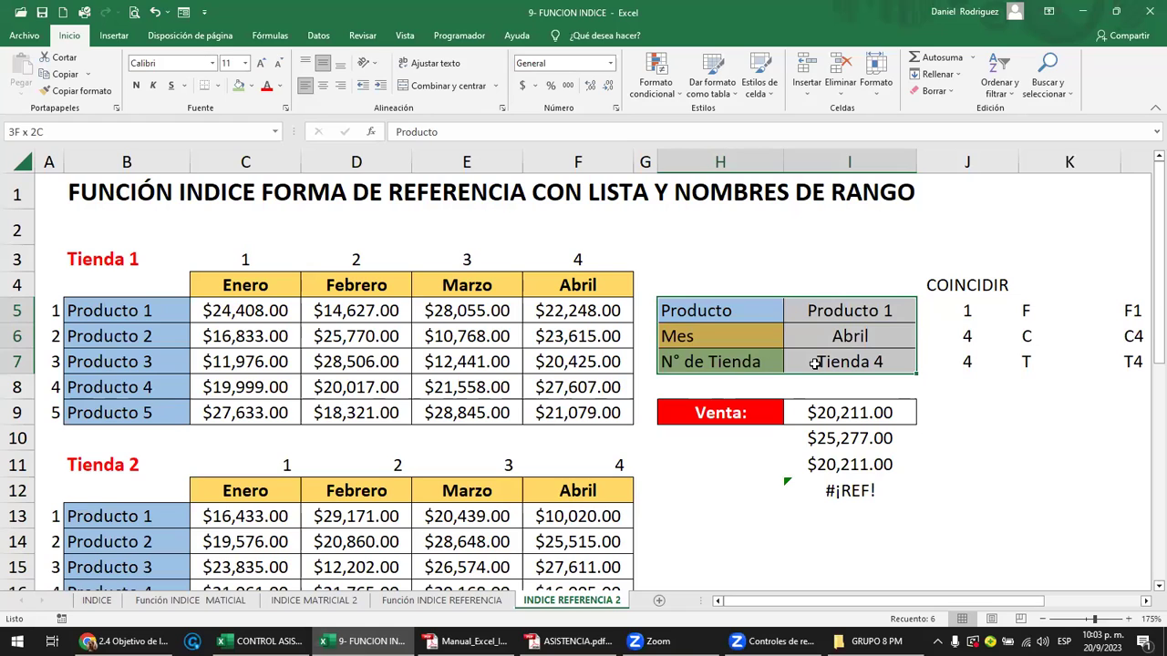
drag(815, 362, 817, 361)
click(887, 358)
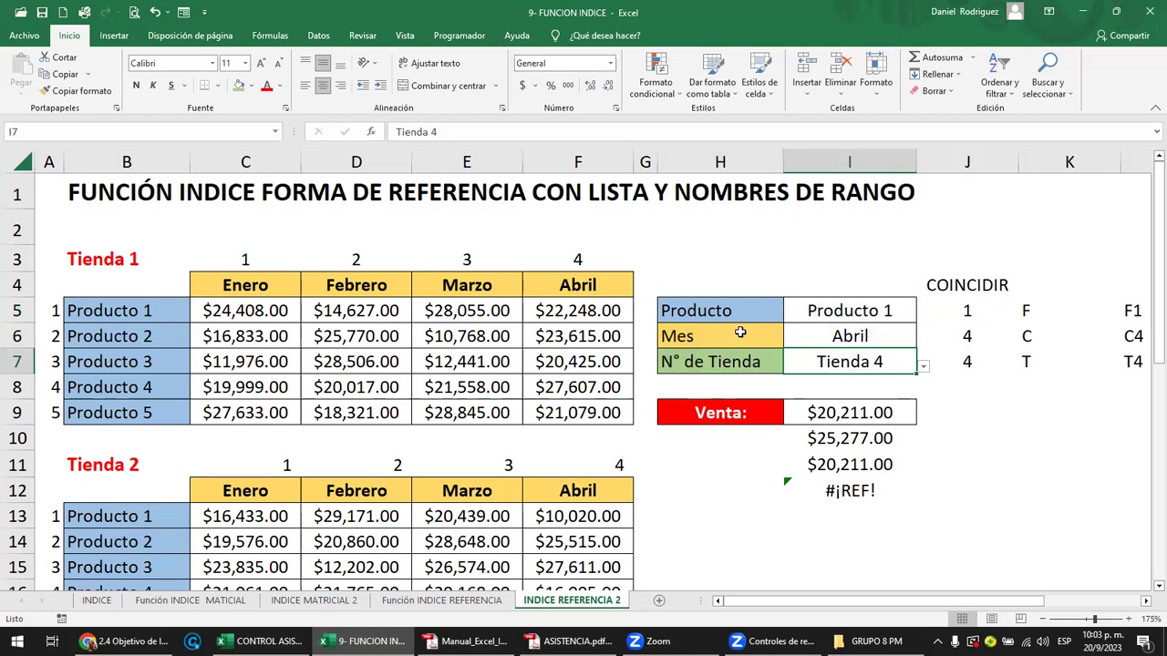
click(756, 271)
key(Right)
key(Right)
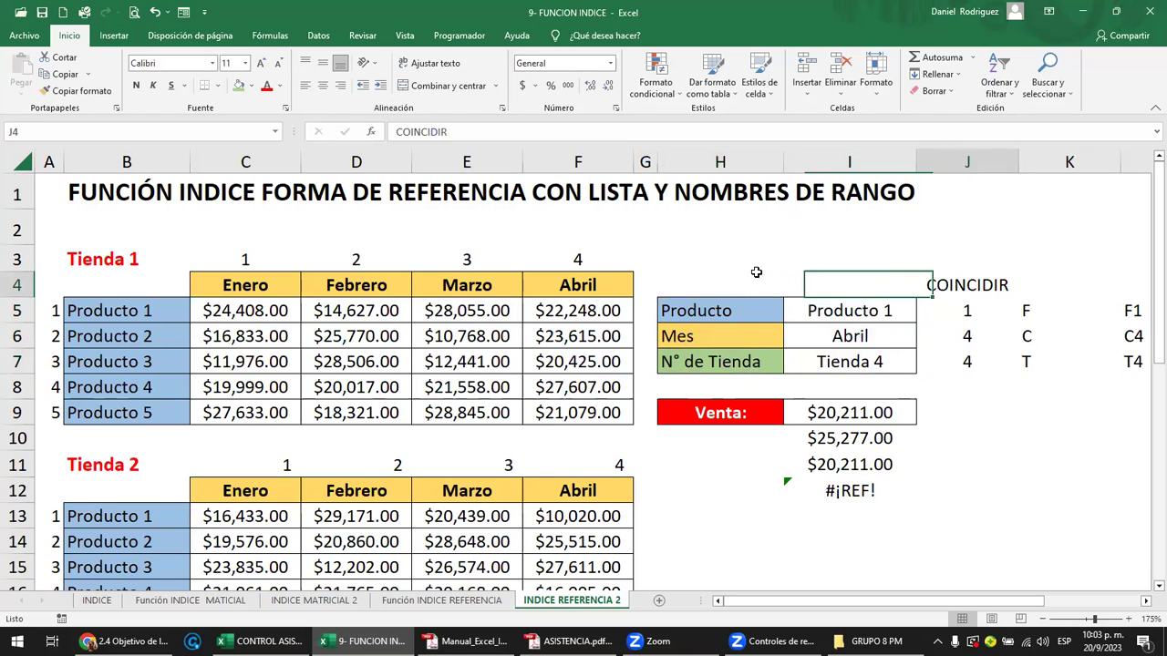
key(Right)
key(Right)
key(Right)
key(Right)
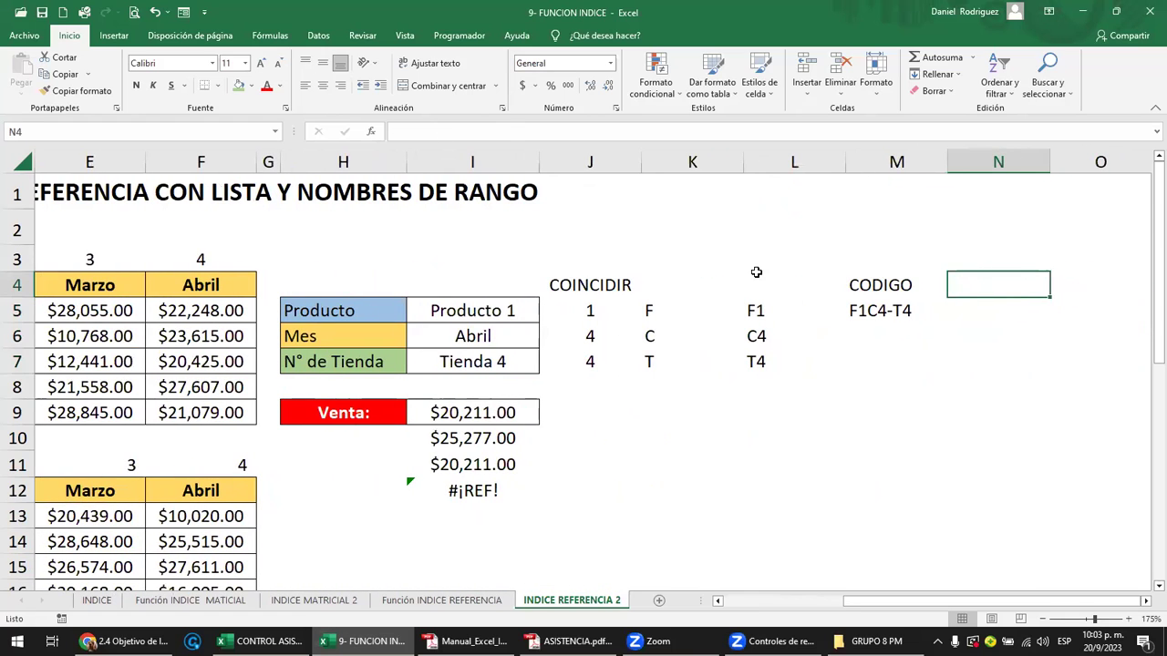
click(370, 311)
key(Left)
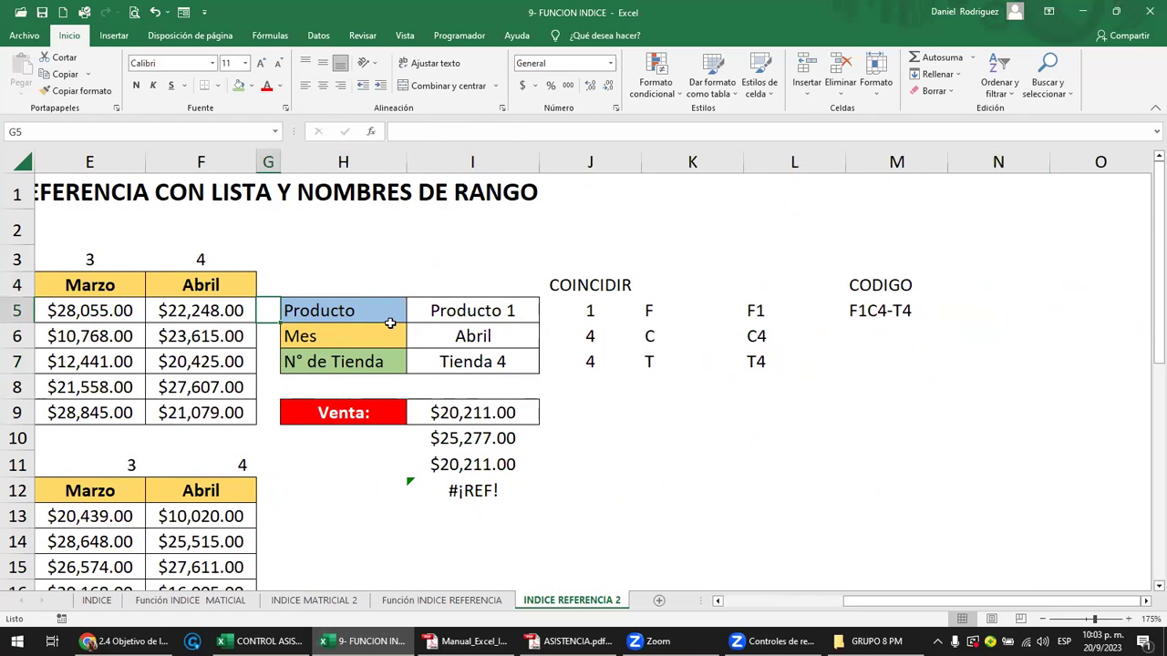
scroll(390, 324, left, 1)
scroll(464, 331, left, 2)
scroll(463, 330, left, 2)
- Choose Producto 2 in I5 so Venta shows $23,035.00, then save the workbook
click(878, 312)
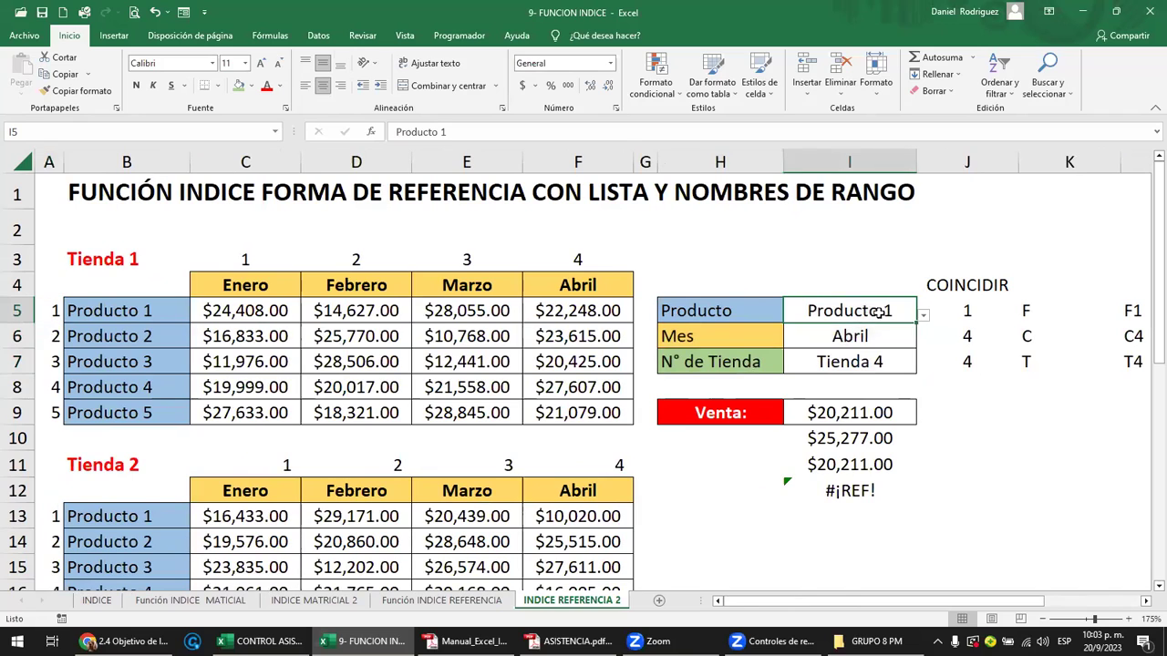
click(923, 314)
click(838, 343)
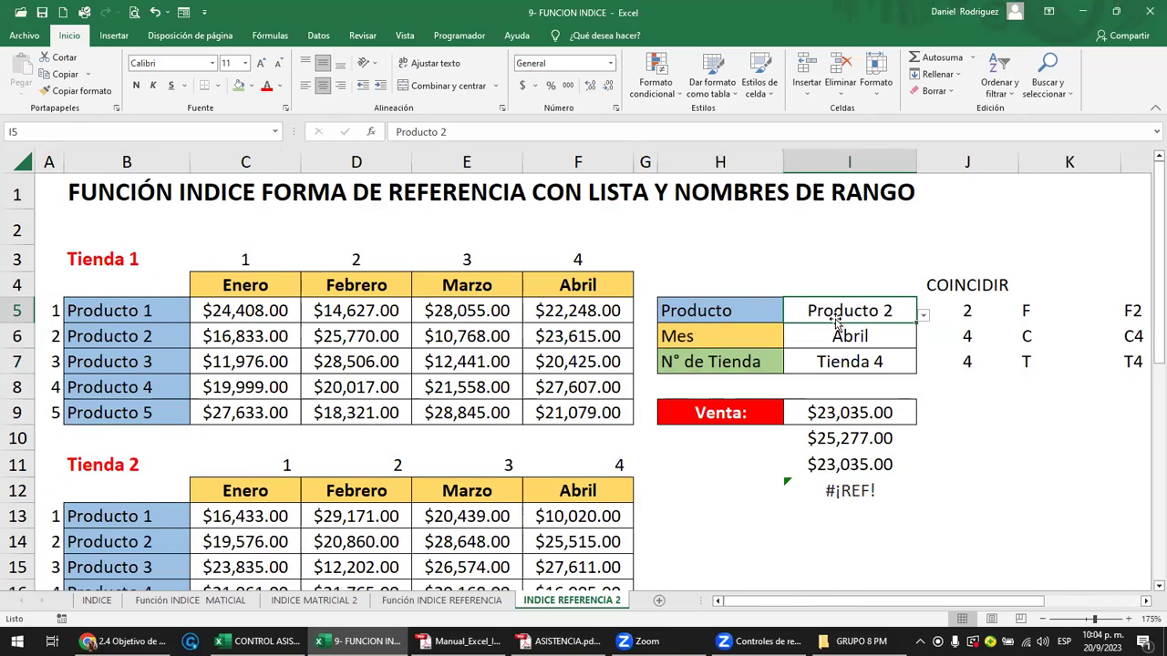
click(974, 316)
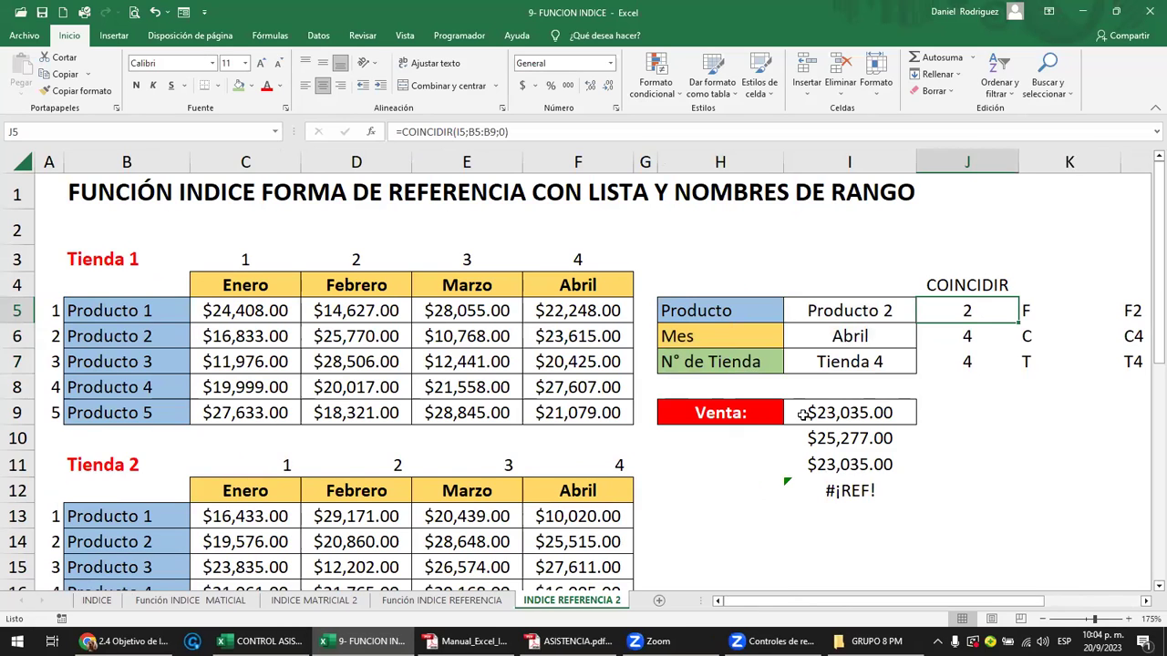
click(646, 260)
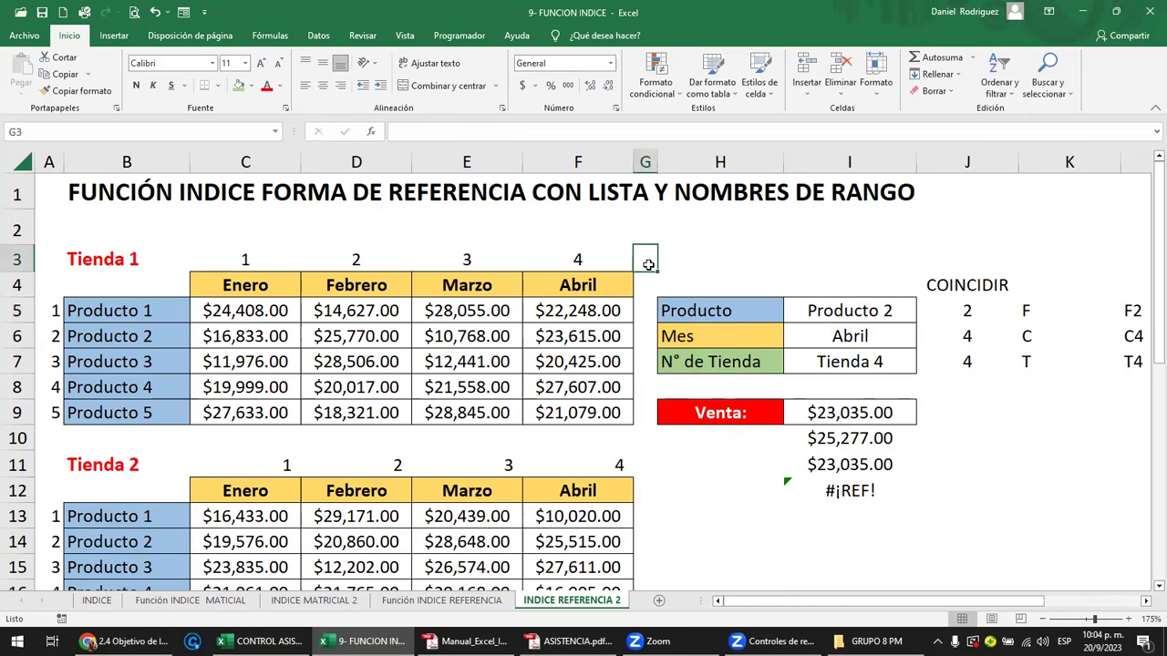
click(42, 12)
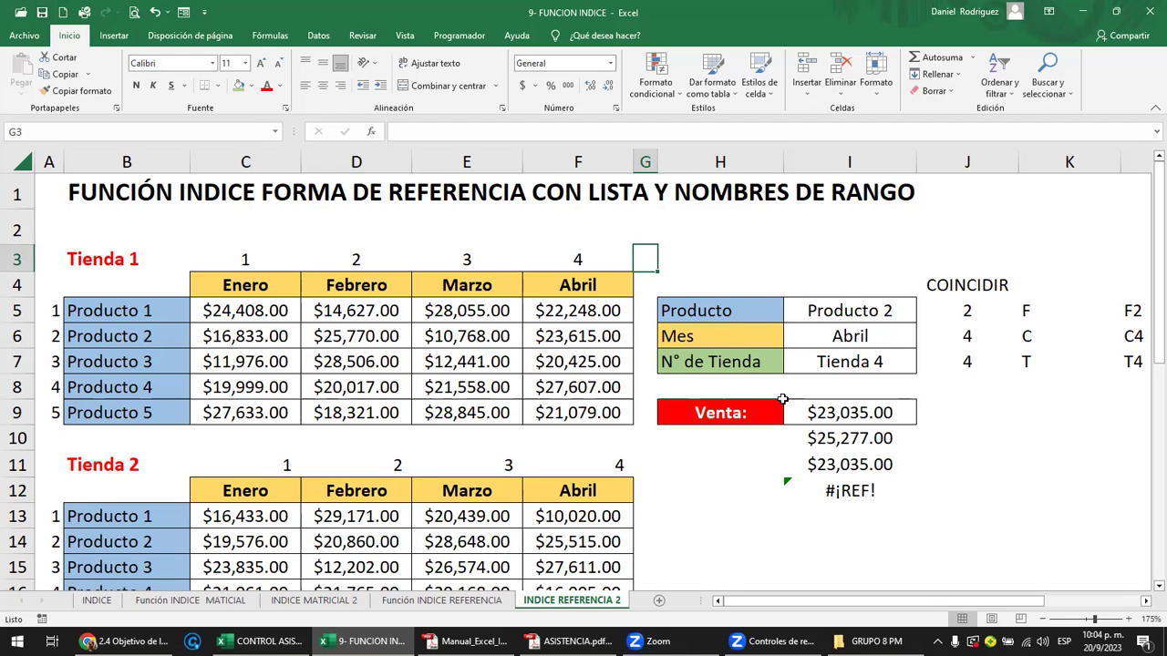
- Inspect the Venta INDICE formula and the $25,277.00 result's formula, leaving both unchanged
click(830, 435)
double_click(832, 435)
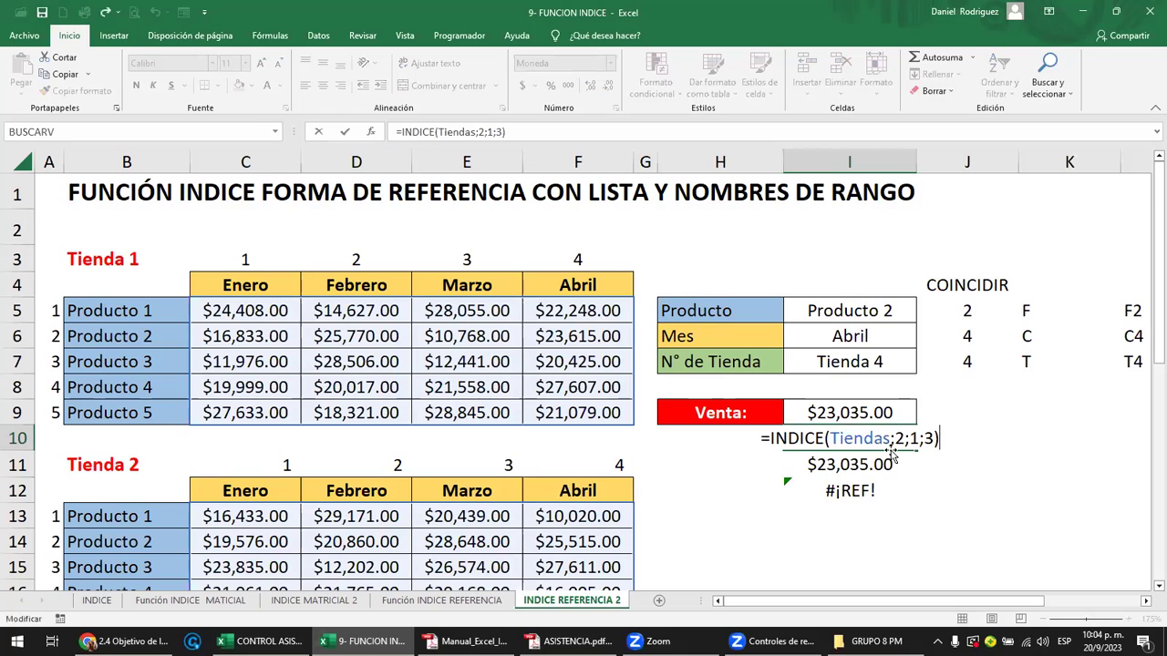
click(843, 412)
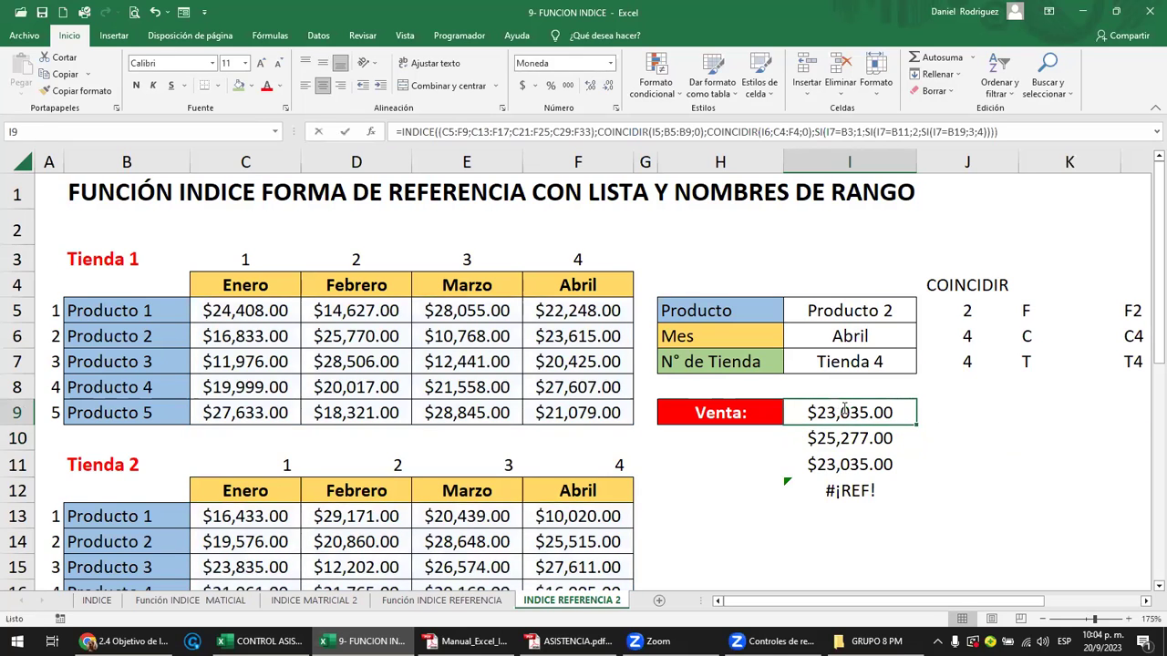
double_click(843, 412)
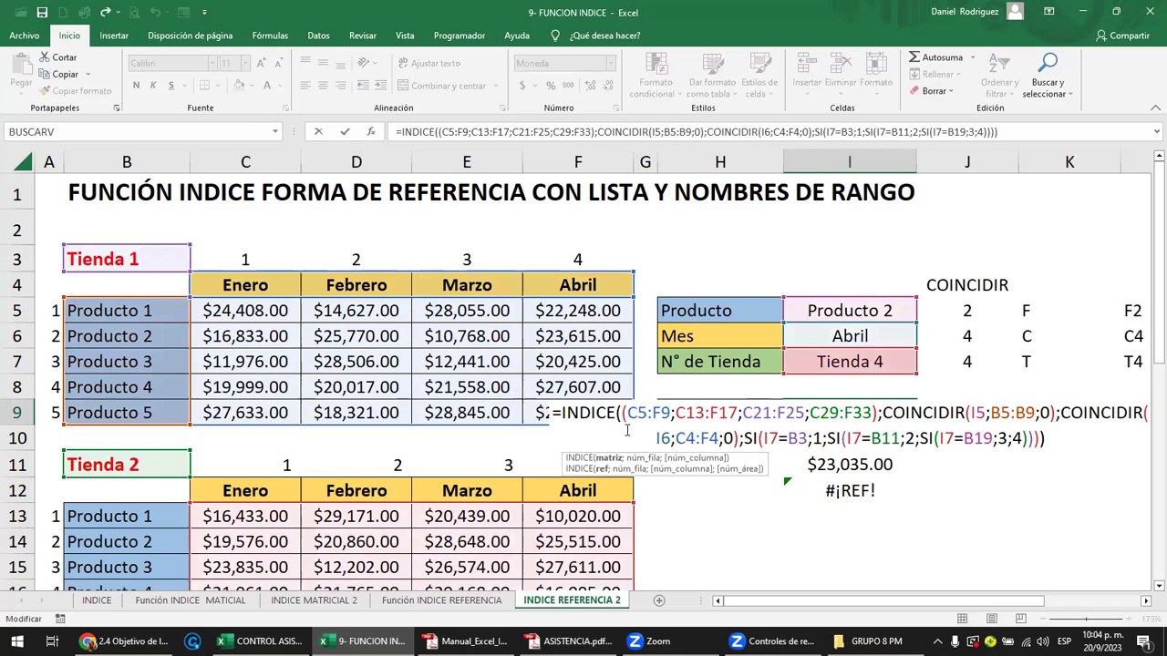
key(Escape)
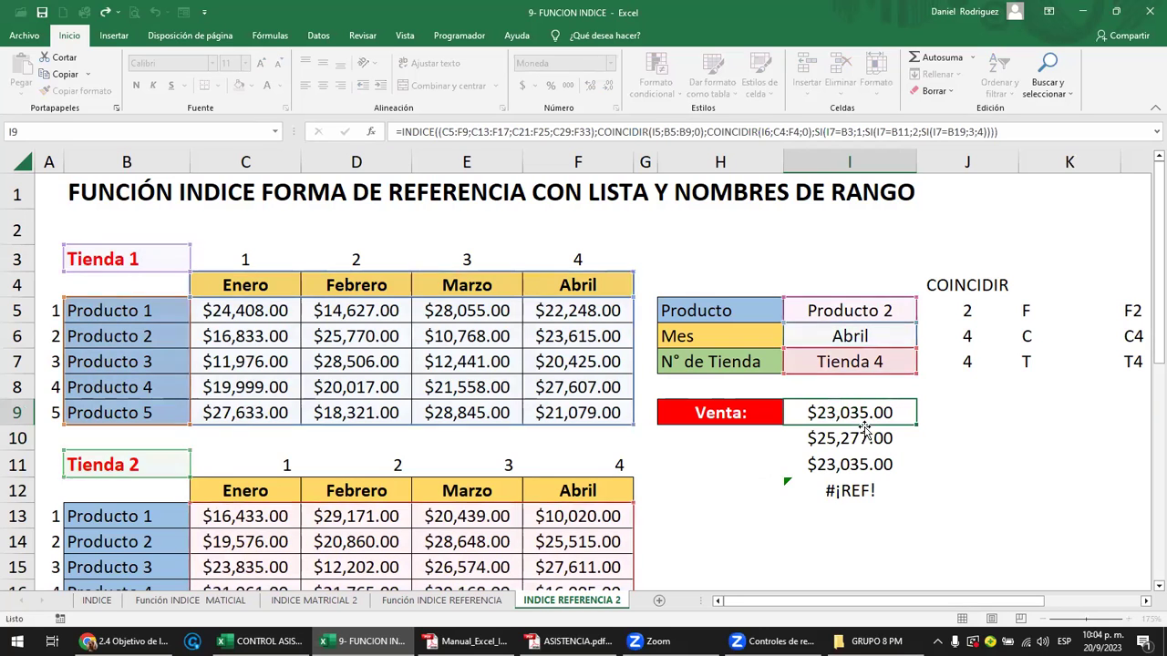
click(843, 438)
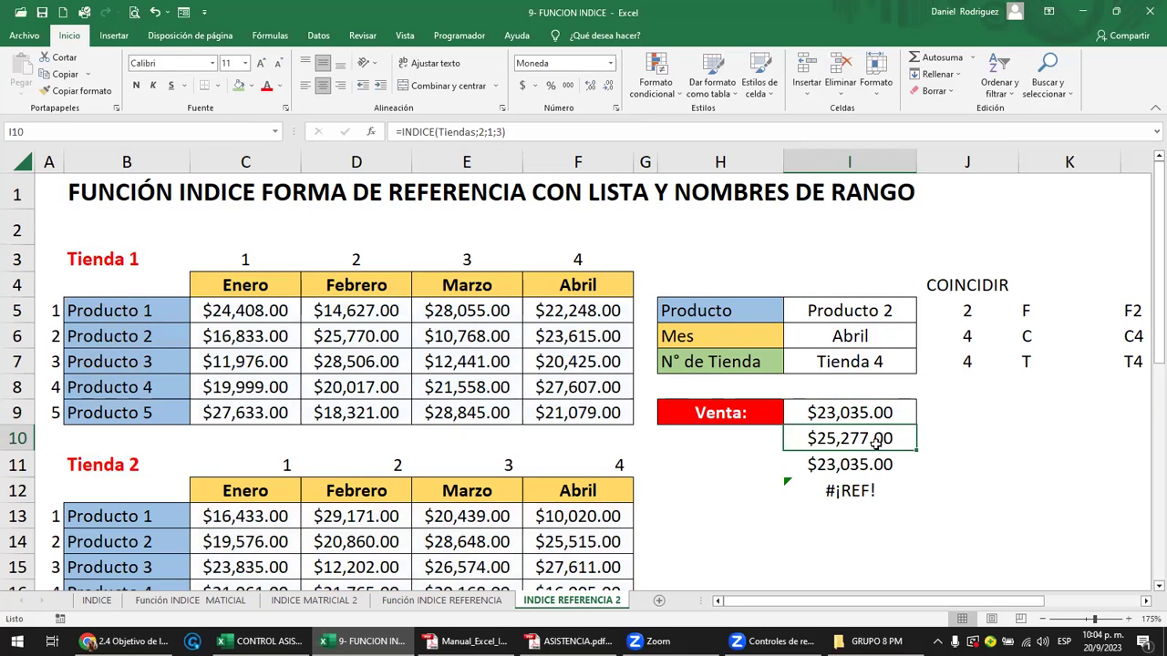
key(F2)
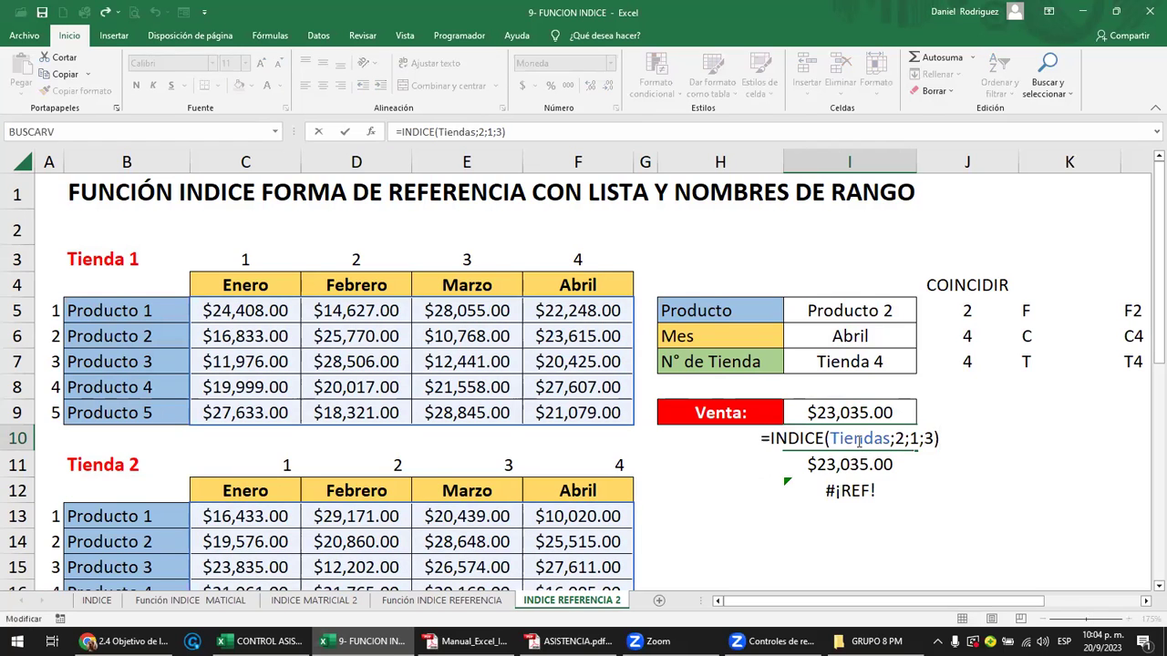
key(Return)
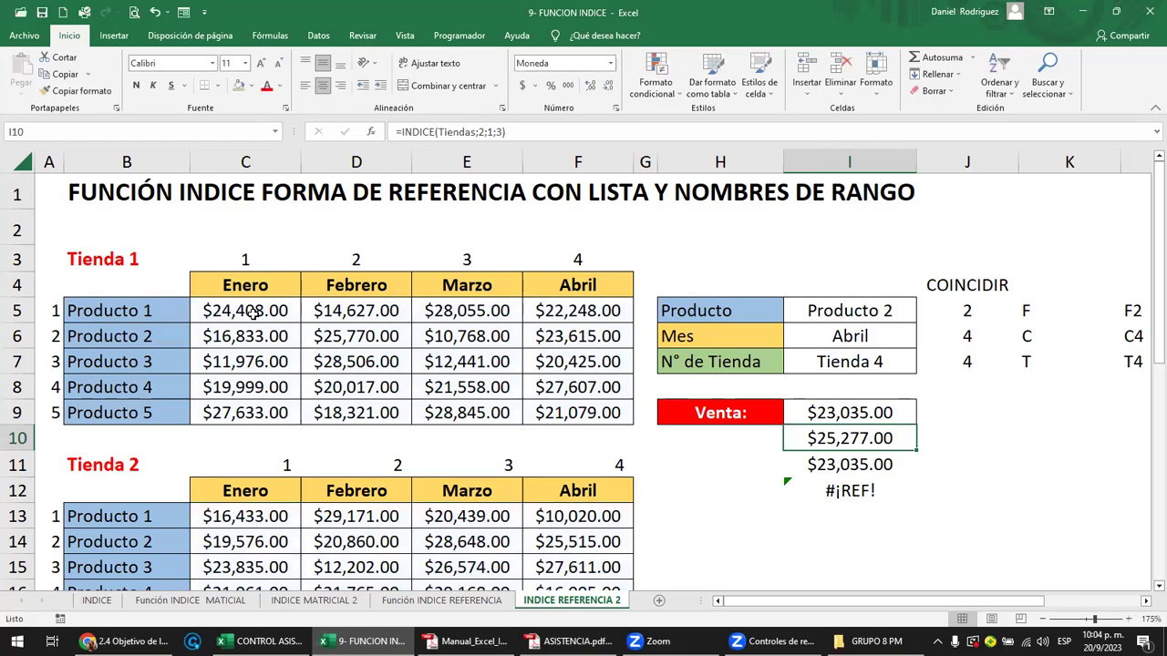
- Confirm =INDICE(Tiendas;2;1;3) in I10 and =INDICE(Tiendas;J5;J6;J7) in I11, returning $23,035.00
drag(234, 308, 623, 413)
drag(260, 516, 551, 580)
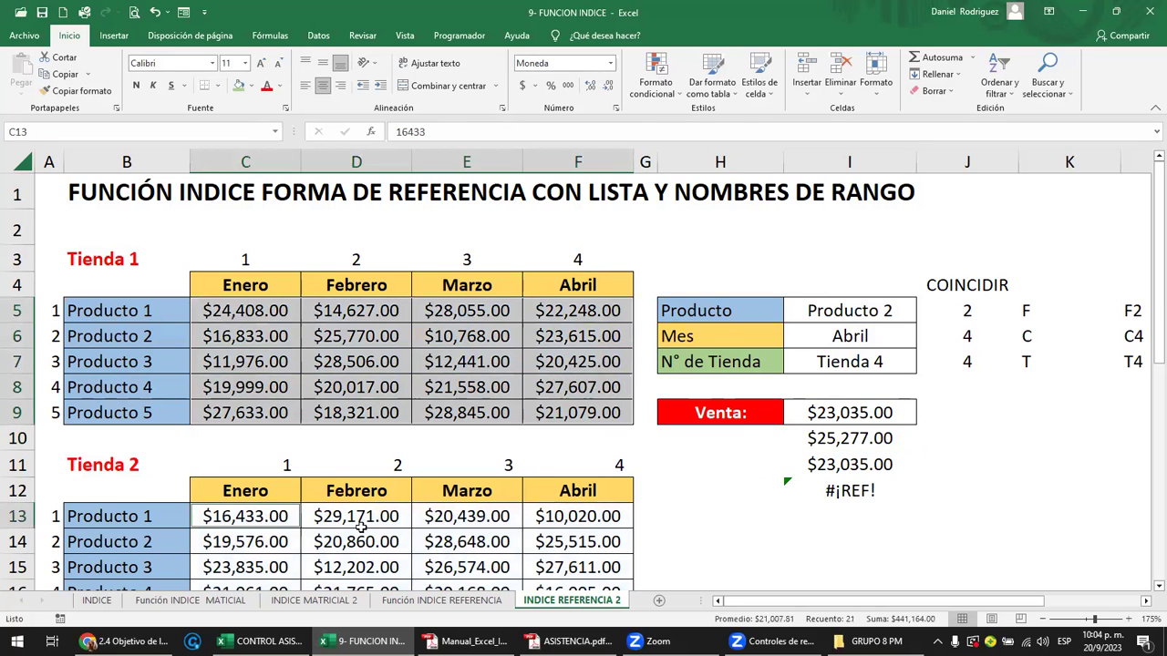
double_click(848, 441)
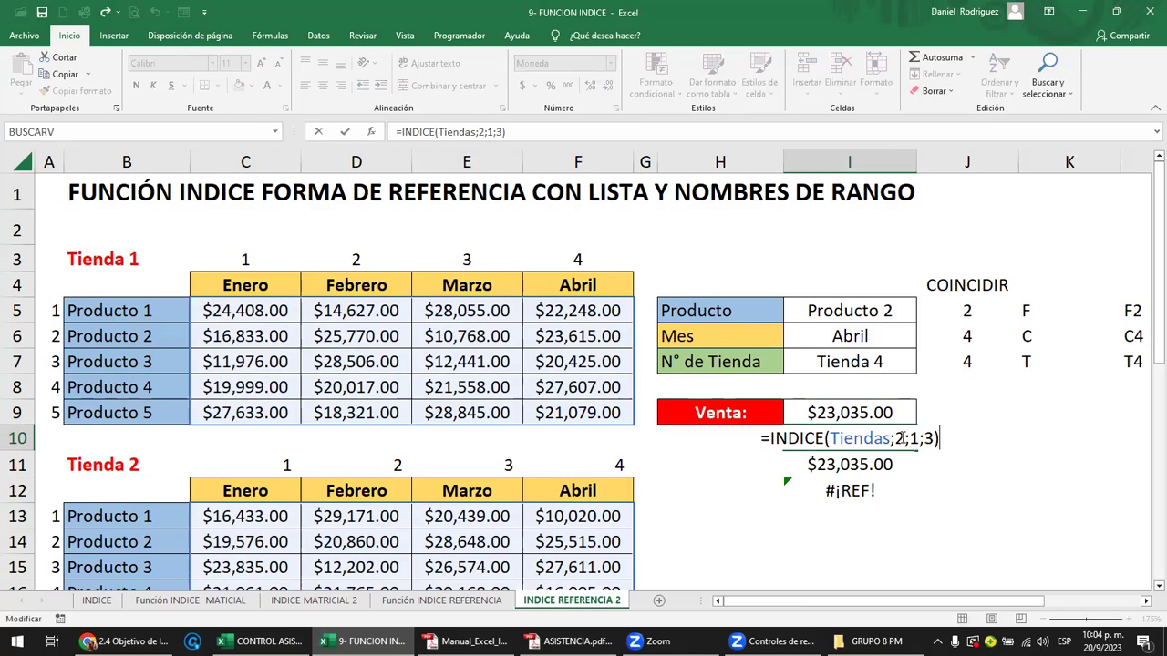
click(897, 438)
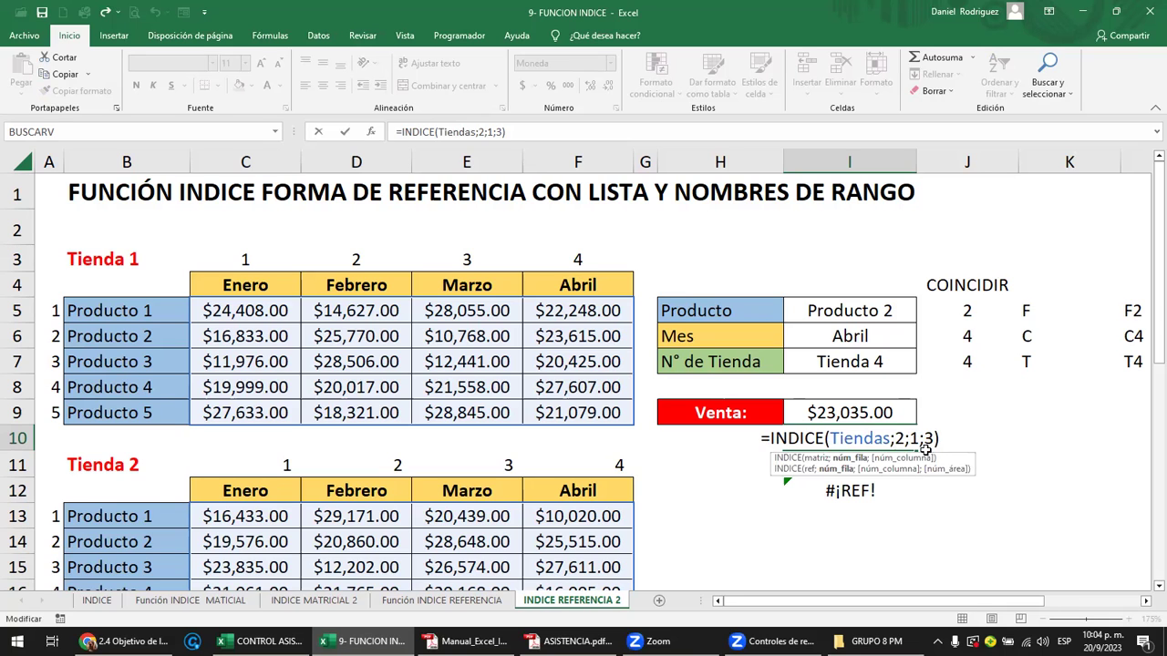
key(Return)
double_click(873, 465)
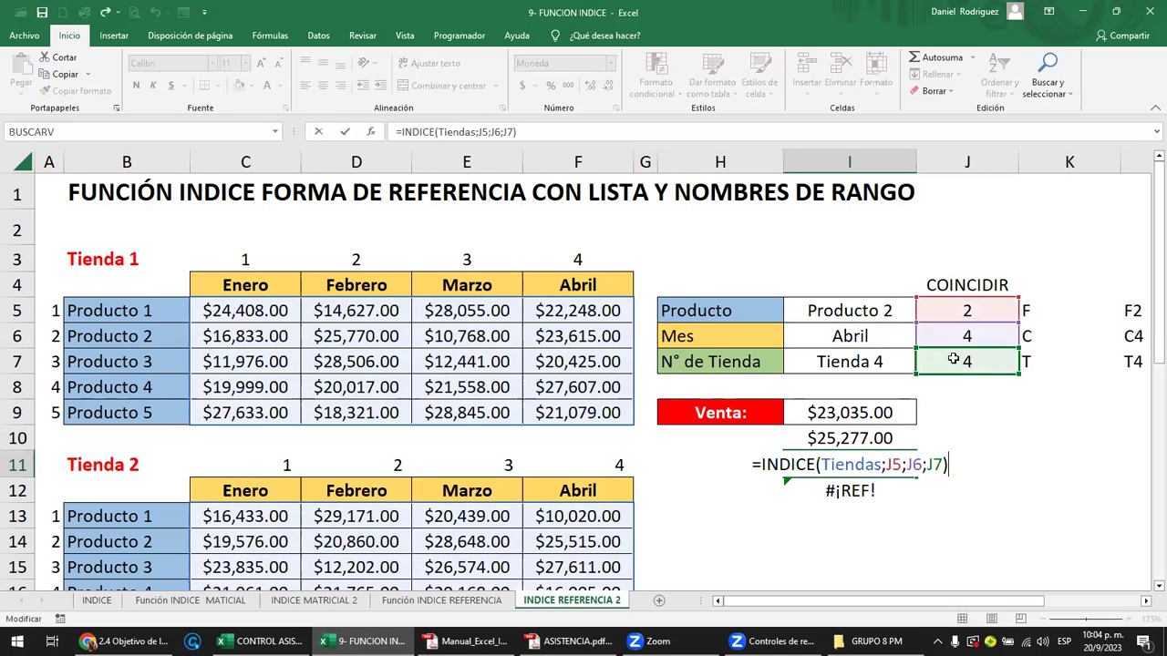
key(Return)
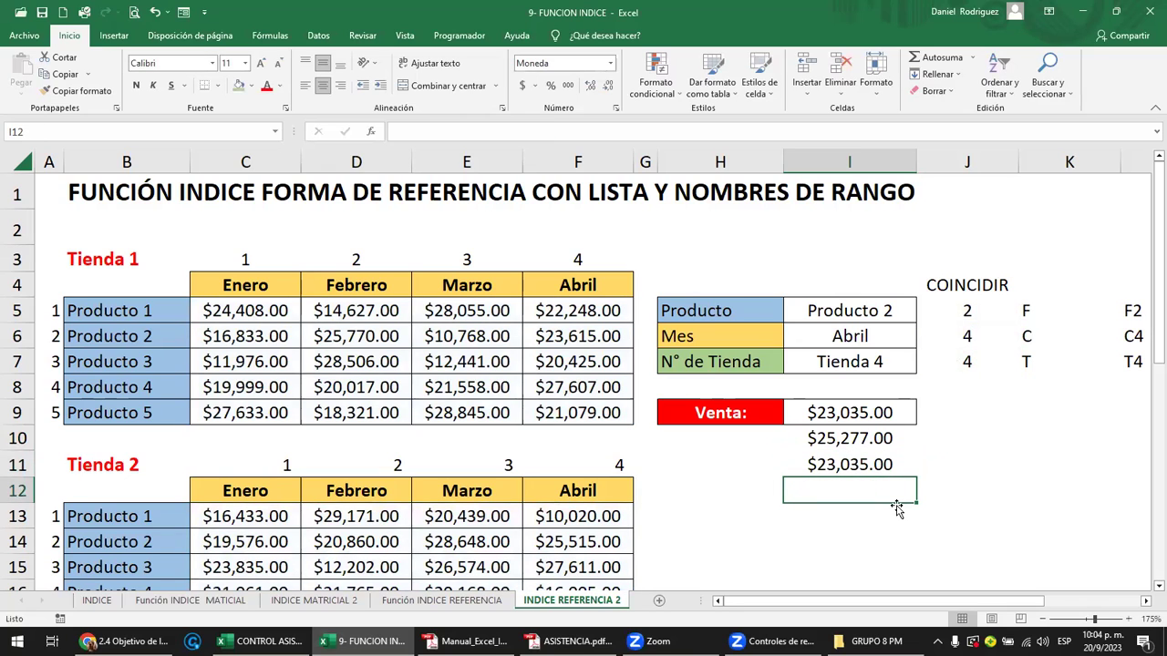
click(739, 304)
click(837, 363)
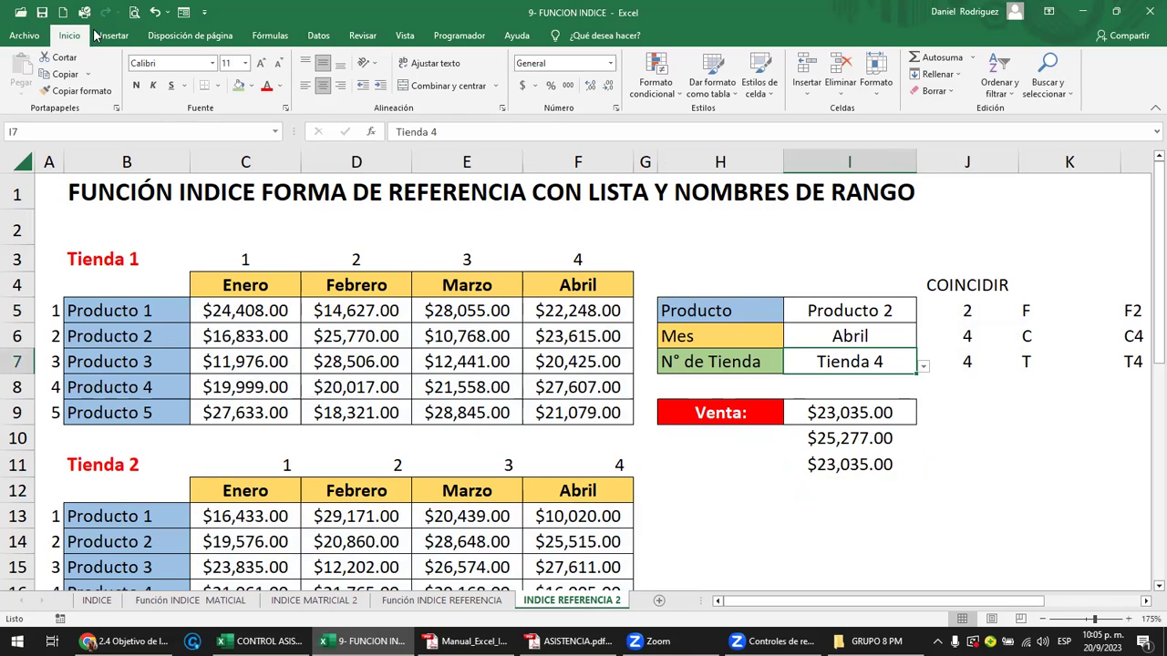
click(43, 20)
click(255, 260)
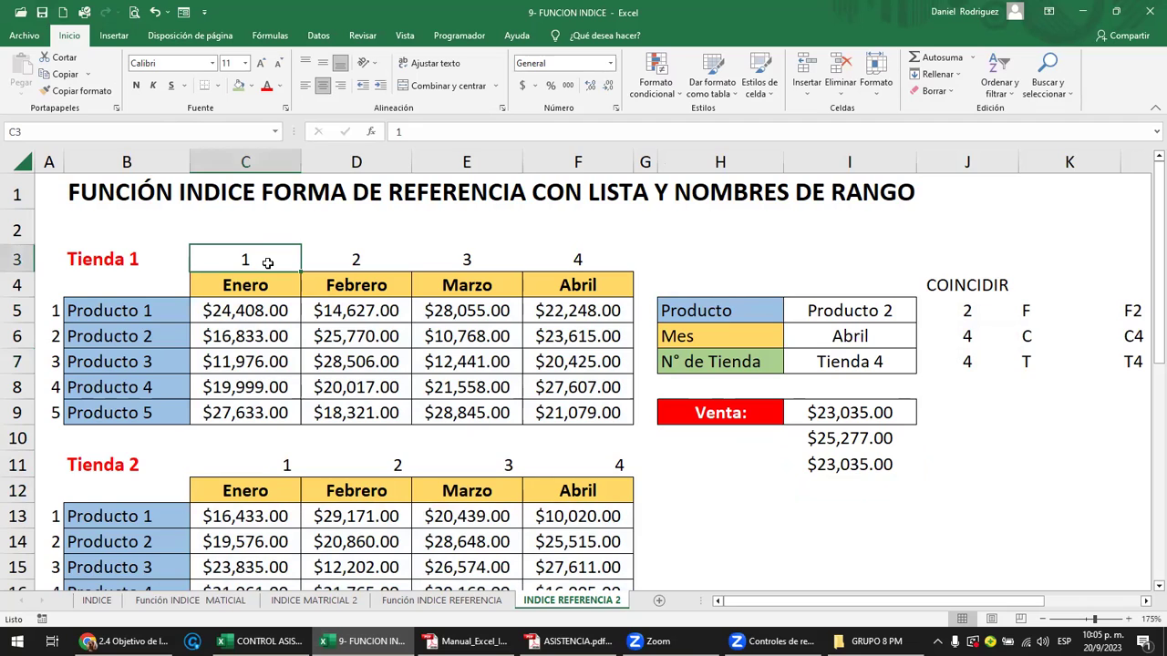
ctrl+scroll(272, 265, down, 1)
ctrl+scroll(271, 264, down, 1)
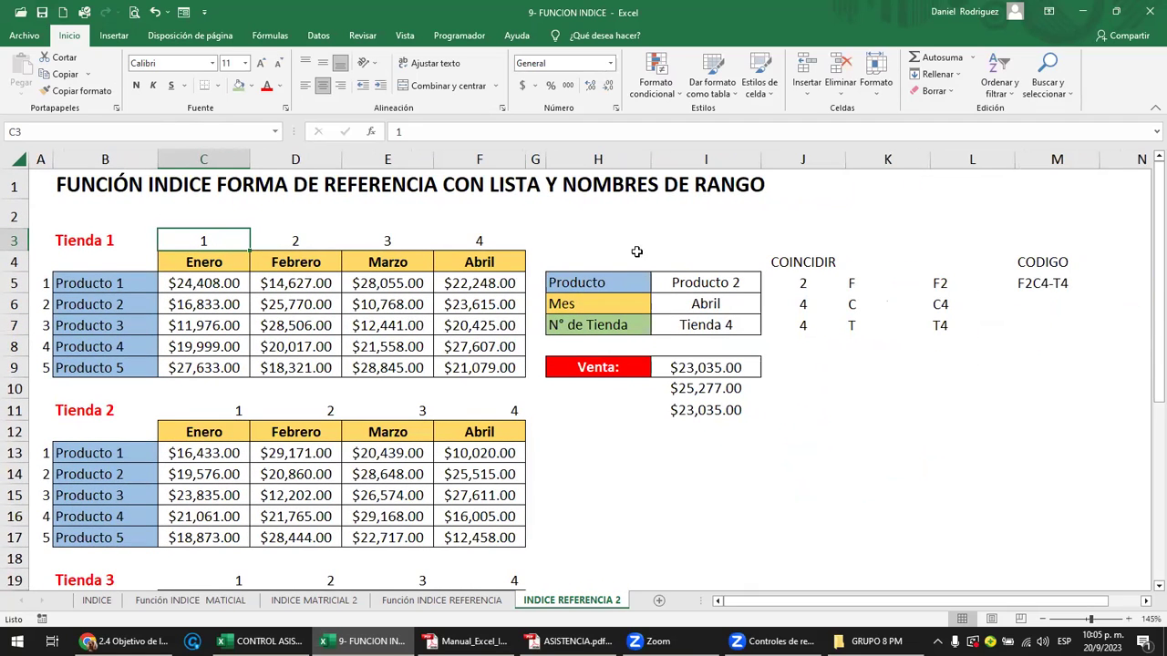
click(605, 283)
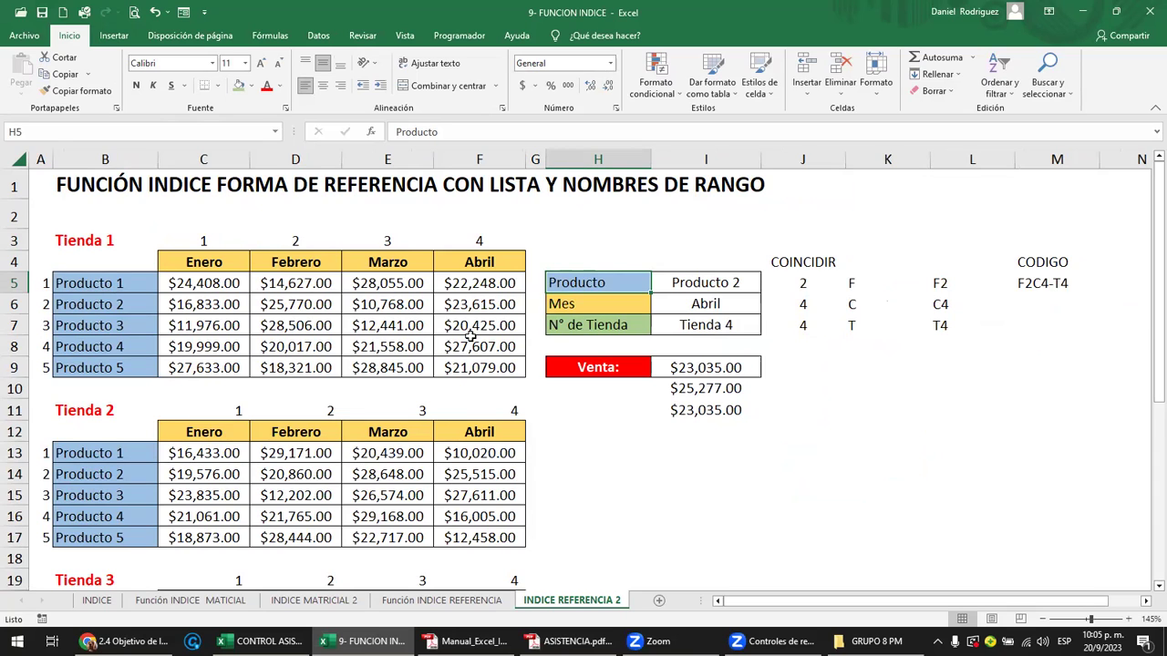
click(705, 284)
click(706, 304)
click(713, 326)
click(708, 369)
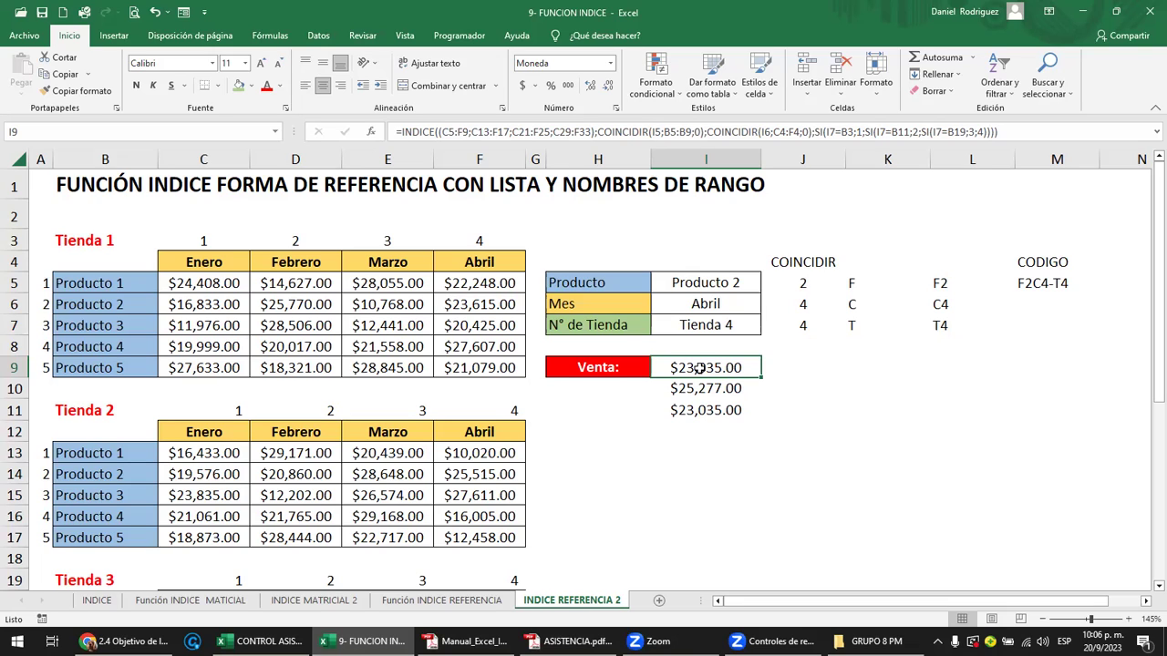
click(701, 426)
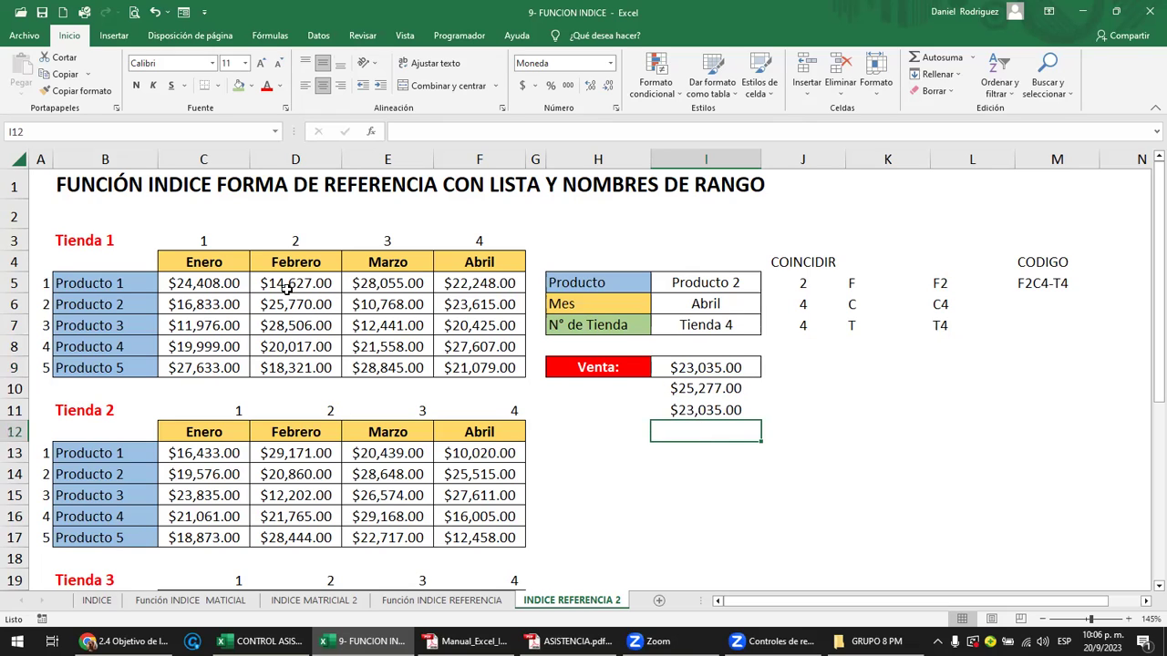
click(223, 264)
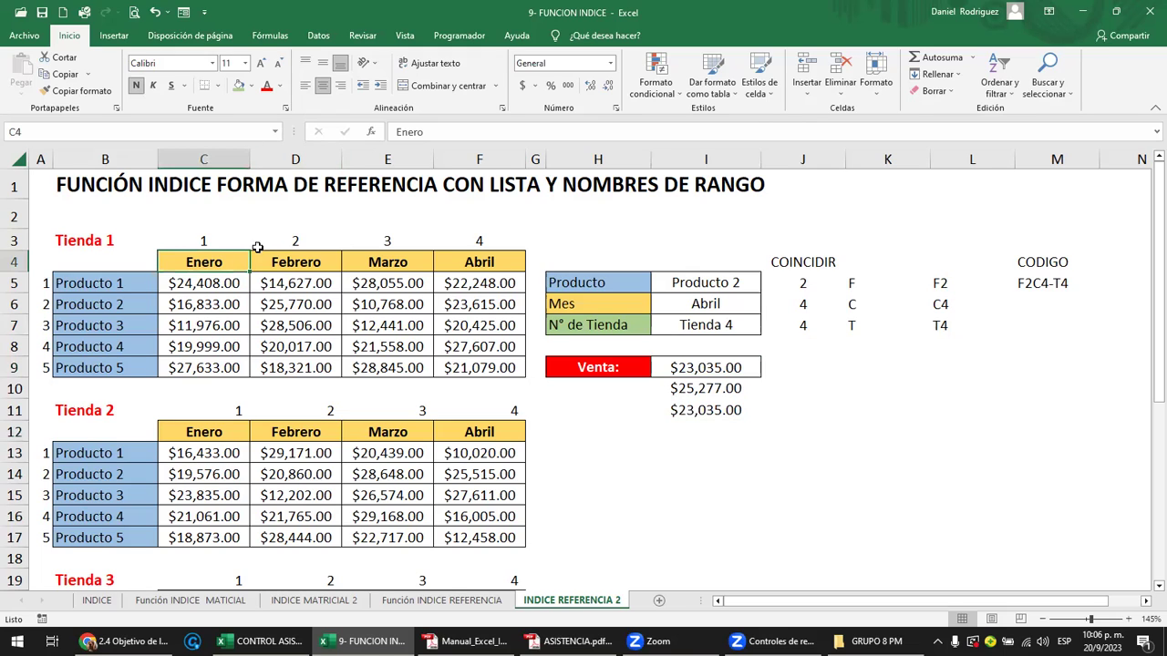
drag(222, 262, 474, 261)
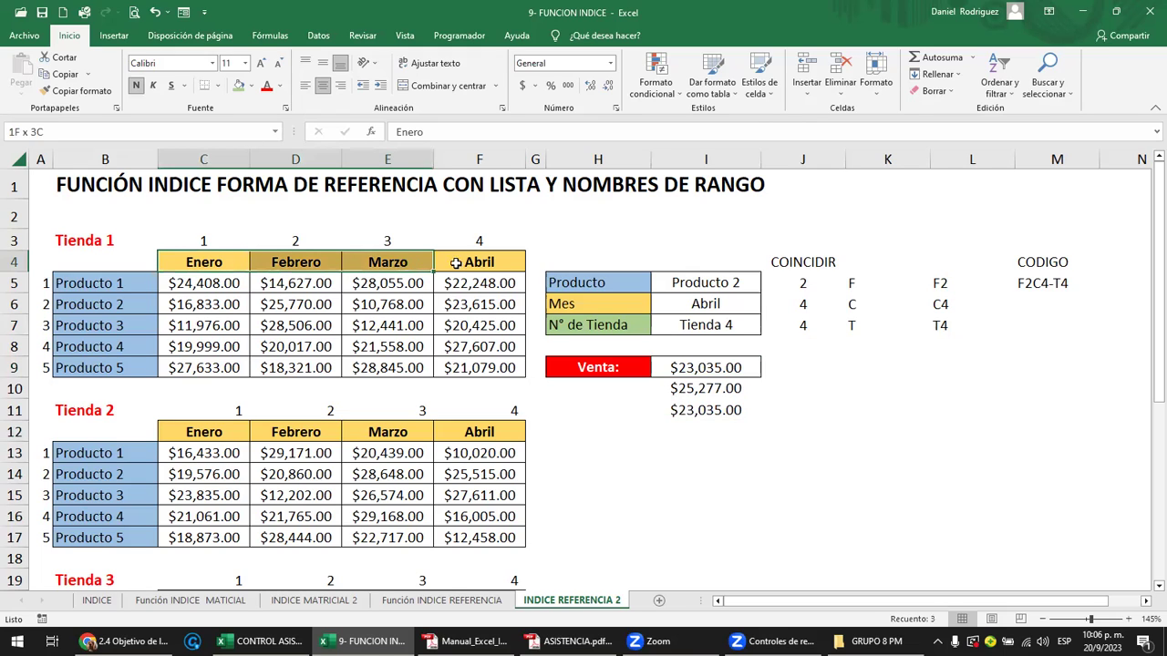
click(212, 285)
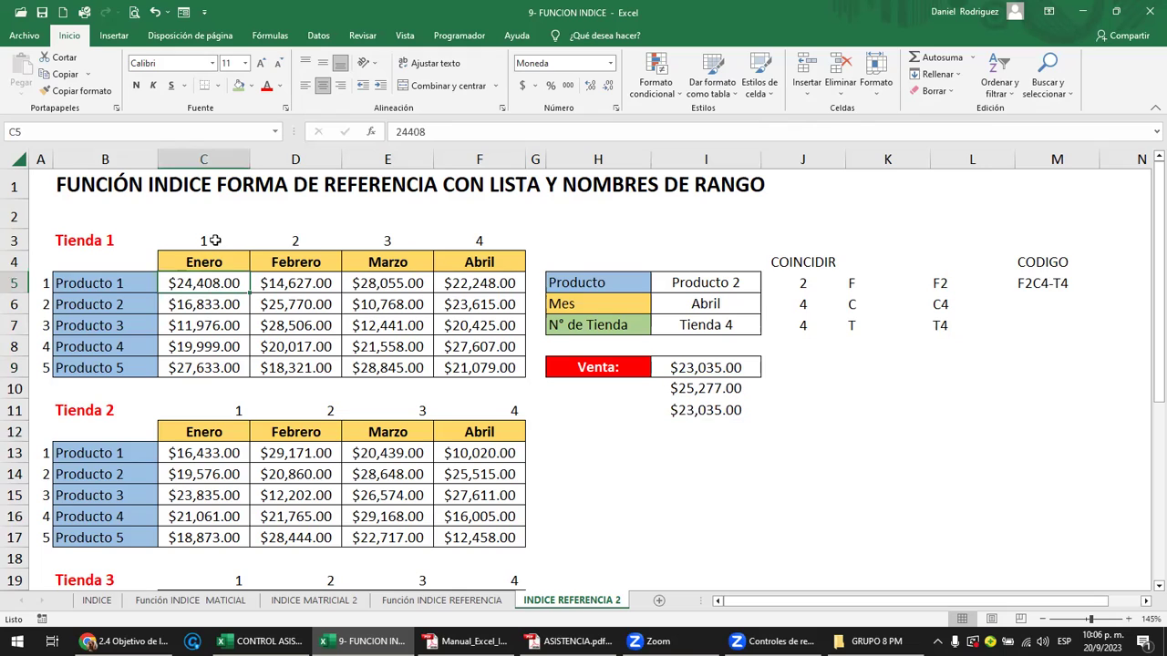
click(216, 240)
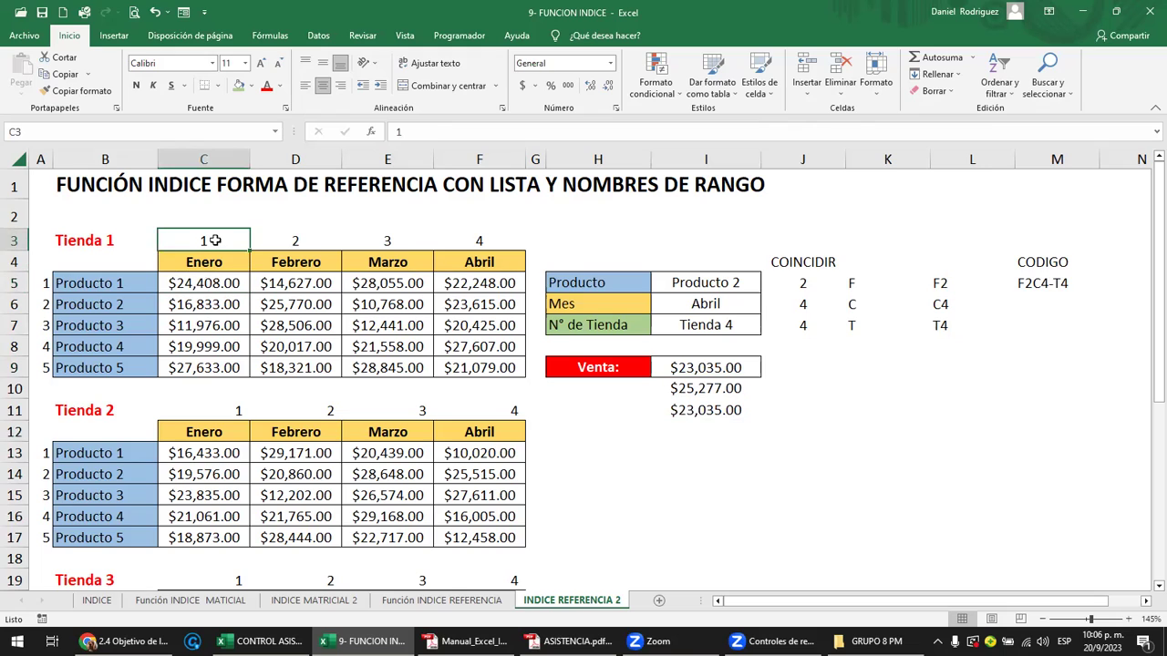
click(535, 86)
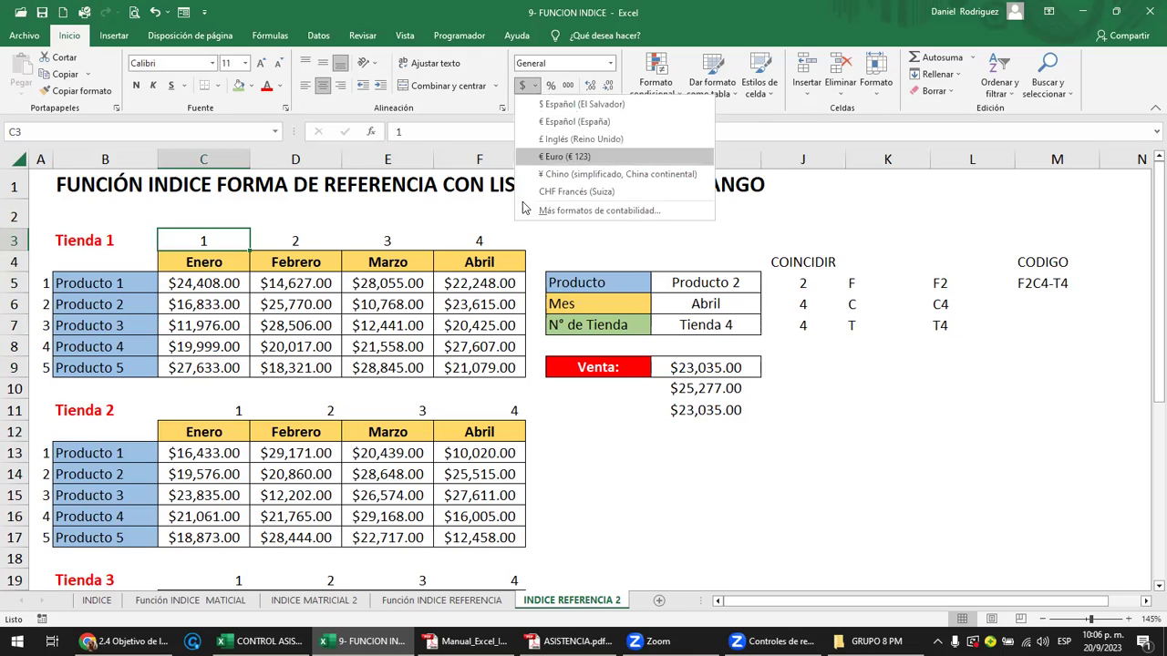
click(435, 231)
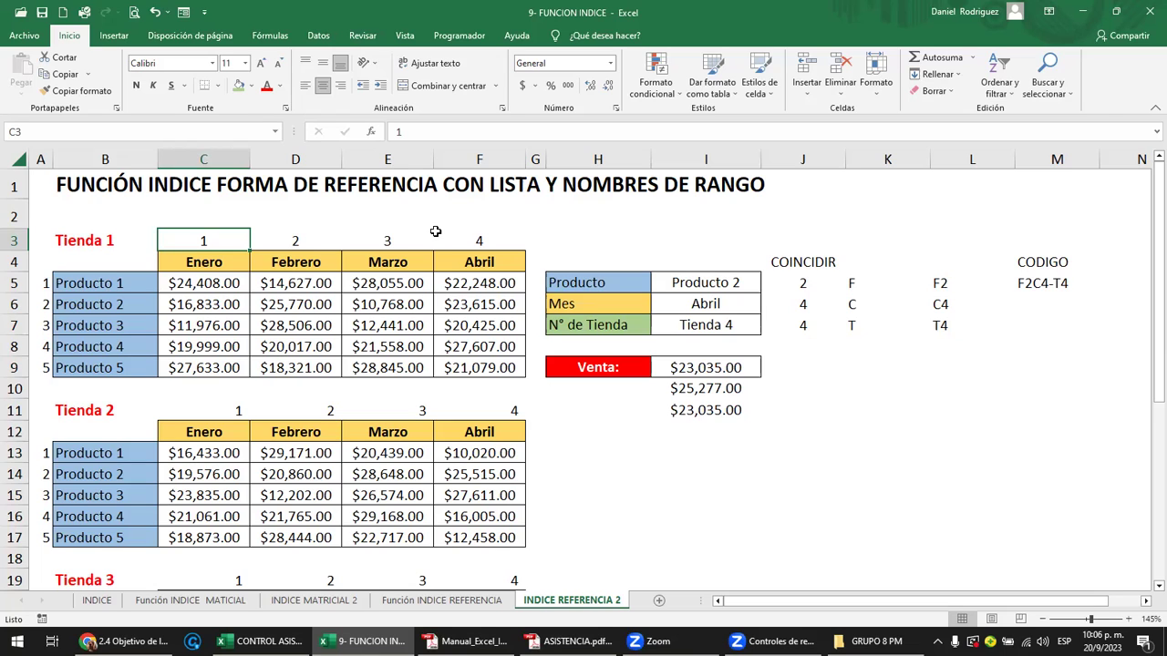
click(190, 284)
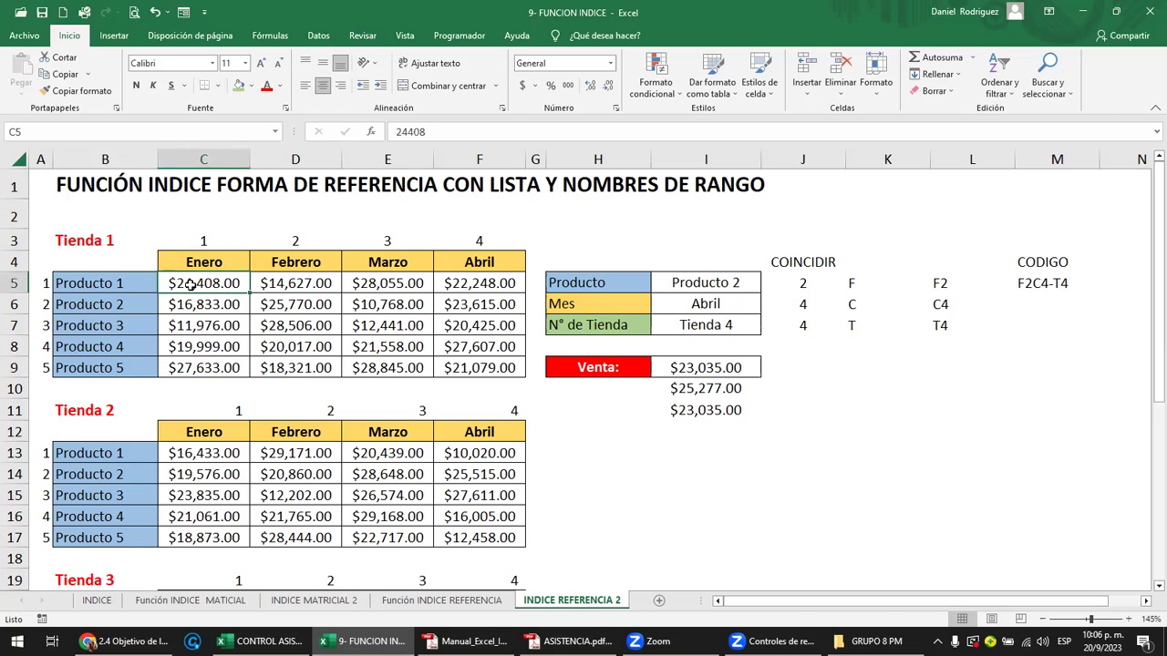
drag(190, 284, 462, 361)
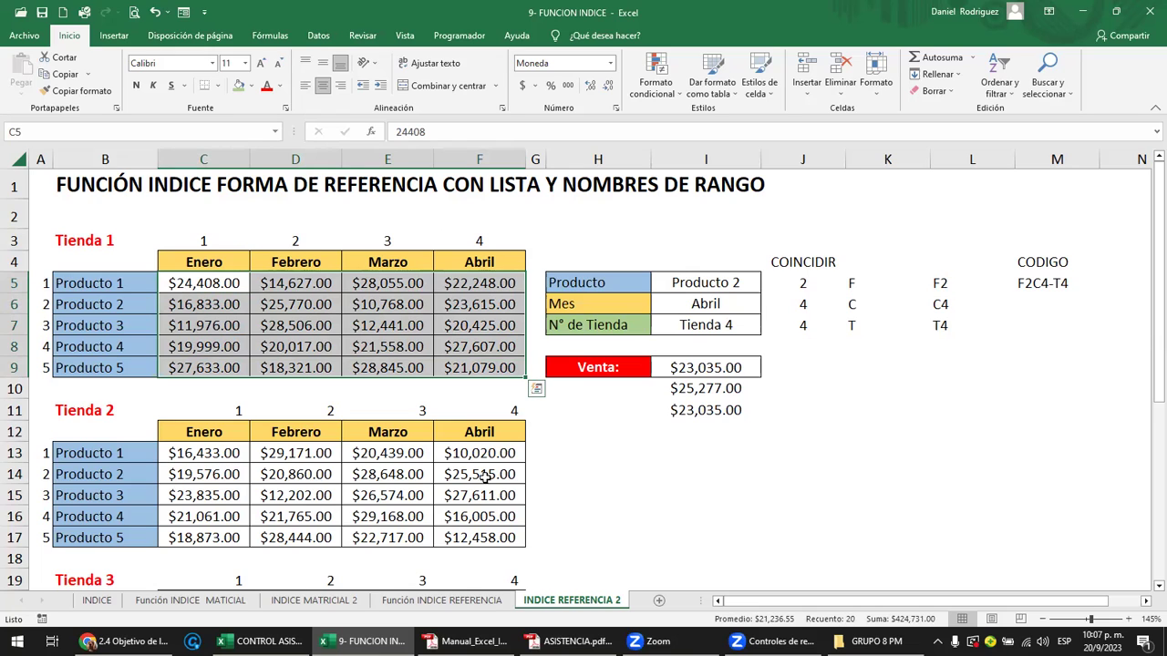
click(246, 395)
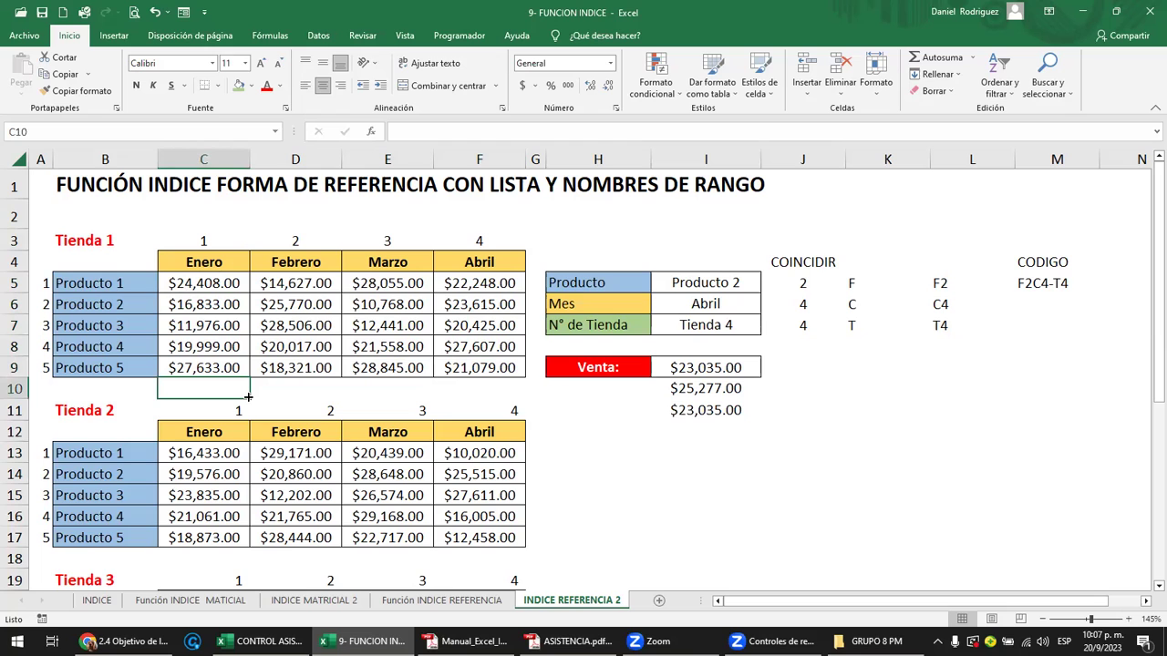
drag(219, 159, 545, 162)
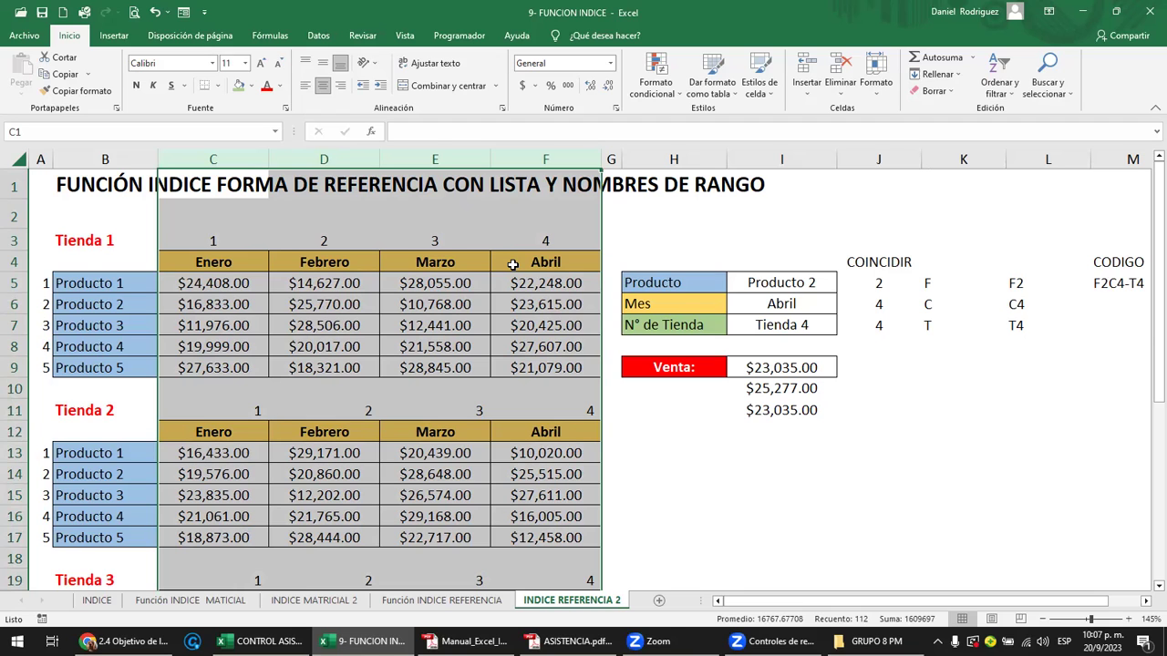
drag(679, 288, 793, 365)
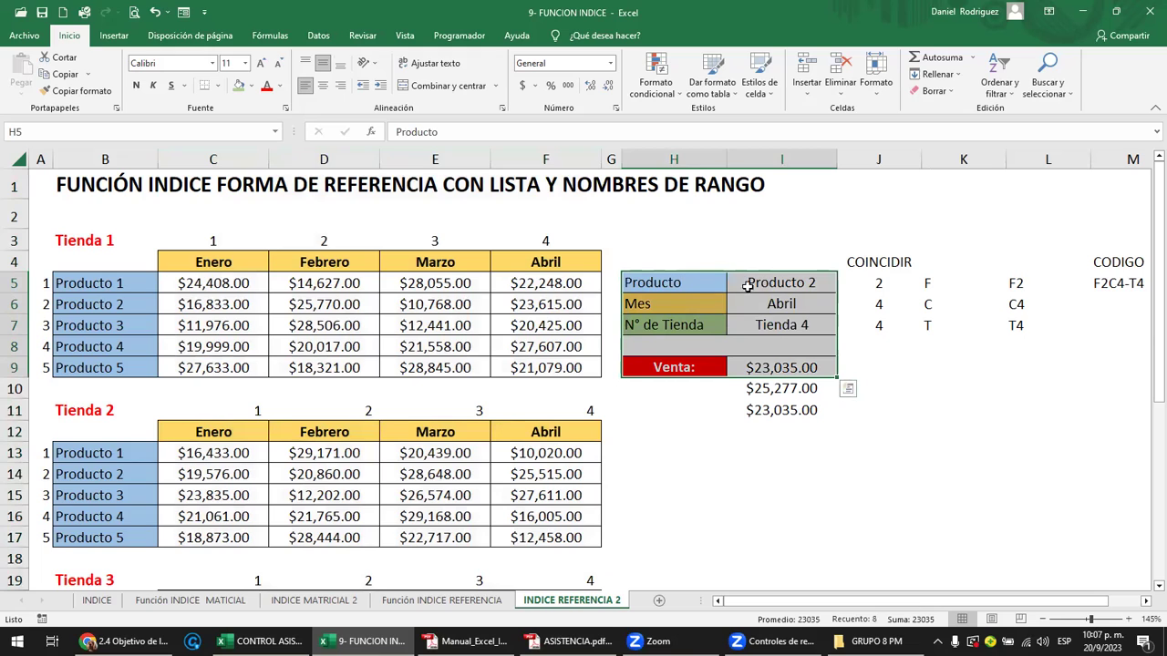
click(680, 260)
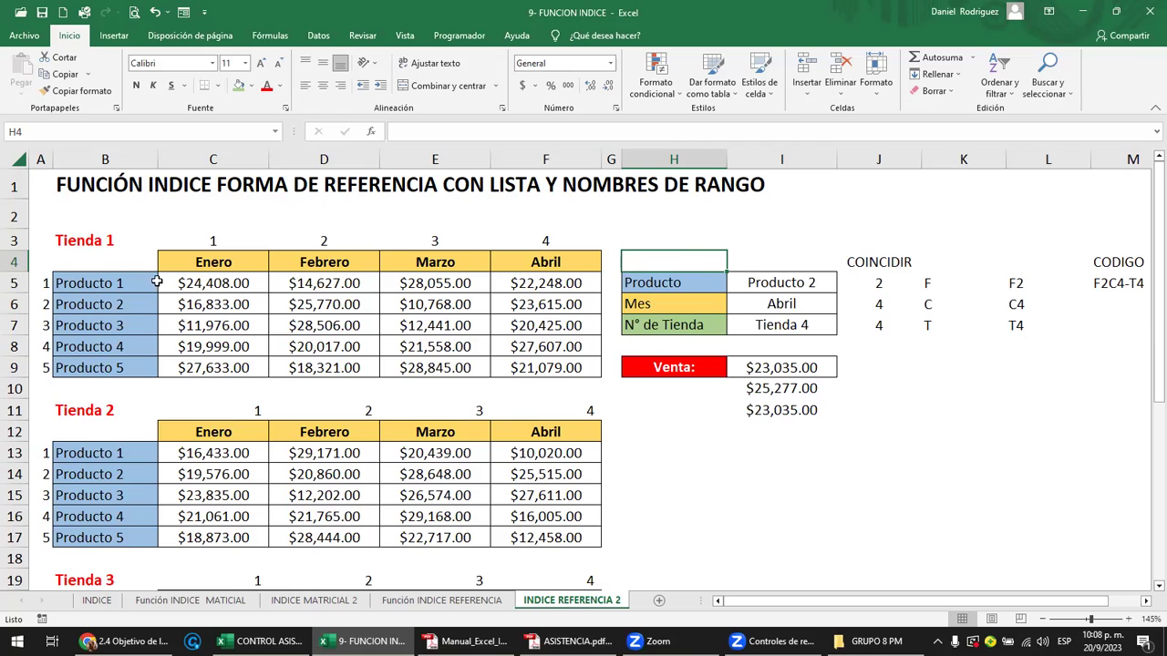
- Review the Tienda 1 table, the Enero–Abril headers and the =INDICE(Tiendas;2;1;3) formula in I10
mouse_move(102, 263)
mouse_down()
mouse_move(481, 322)
mouse_move(547, 372)
mouse_up()
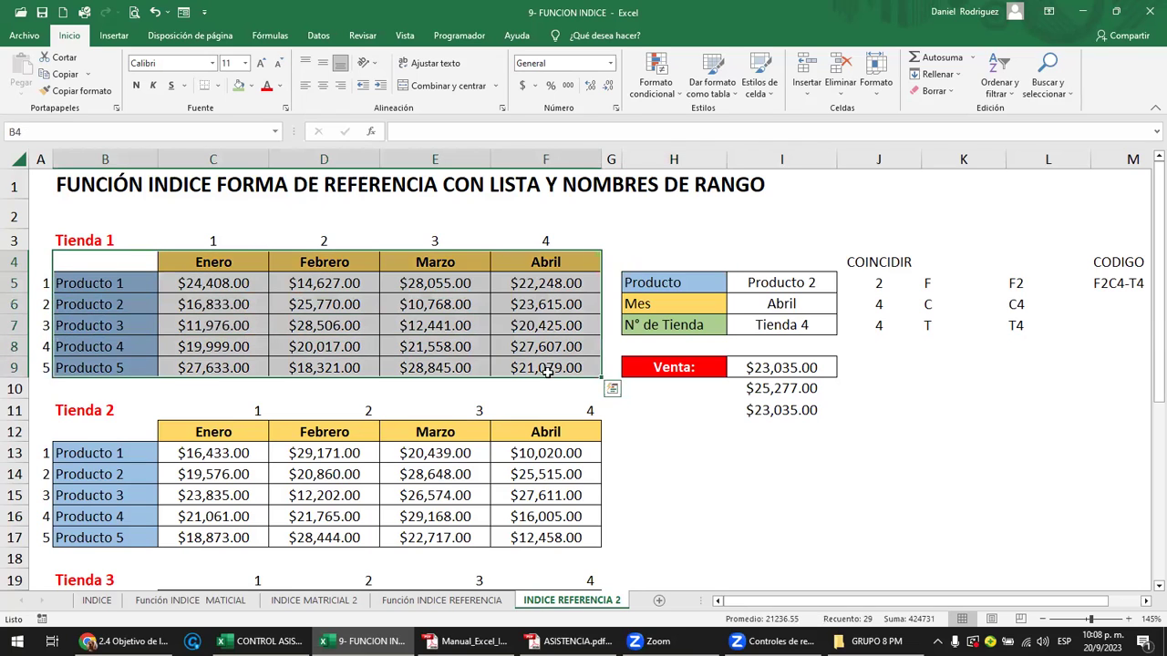
click(220, 283)
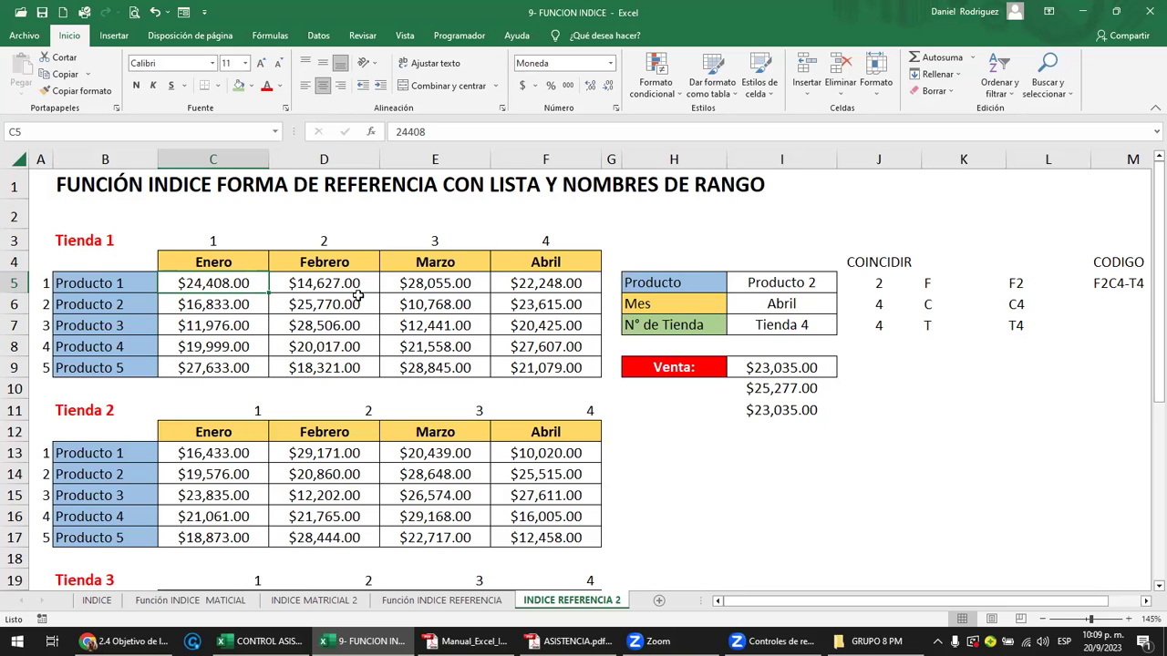
click(674, 284)
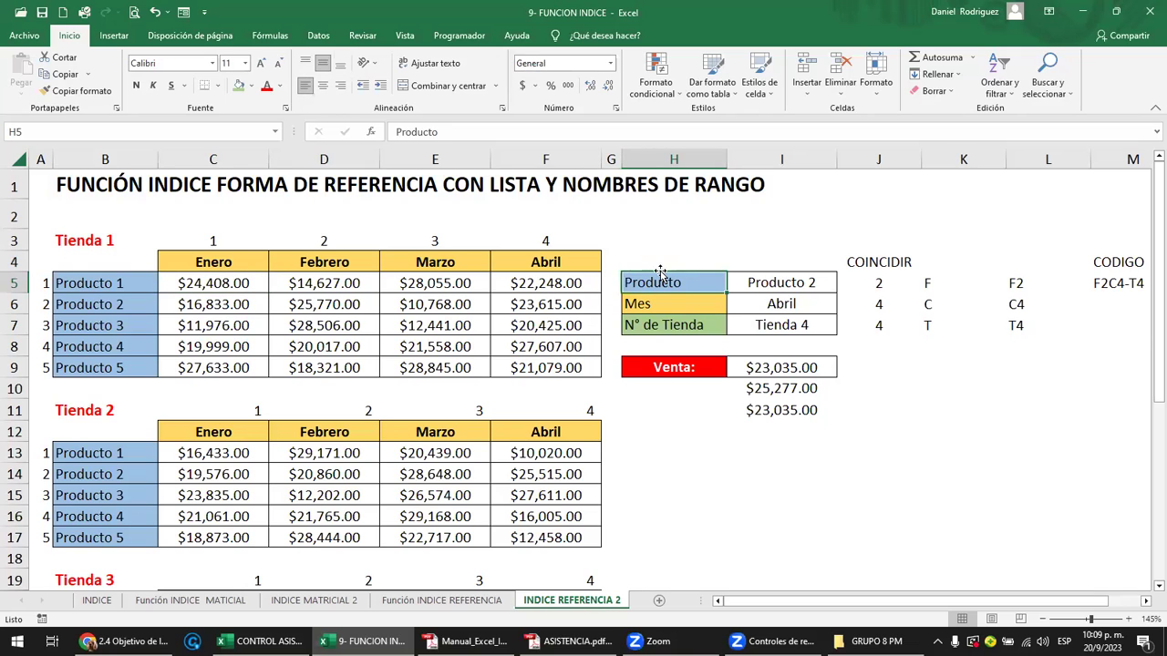
click(654, 262)
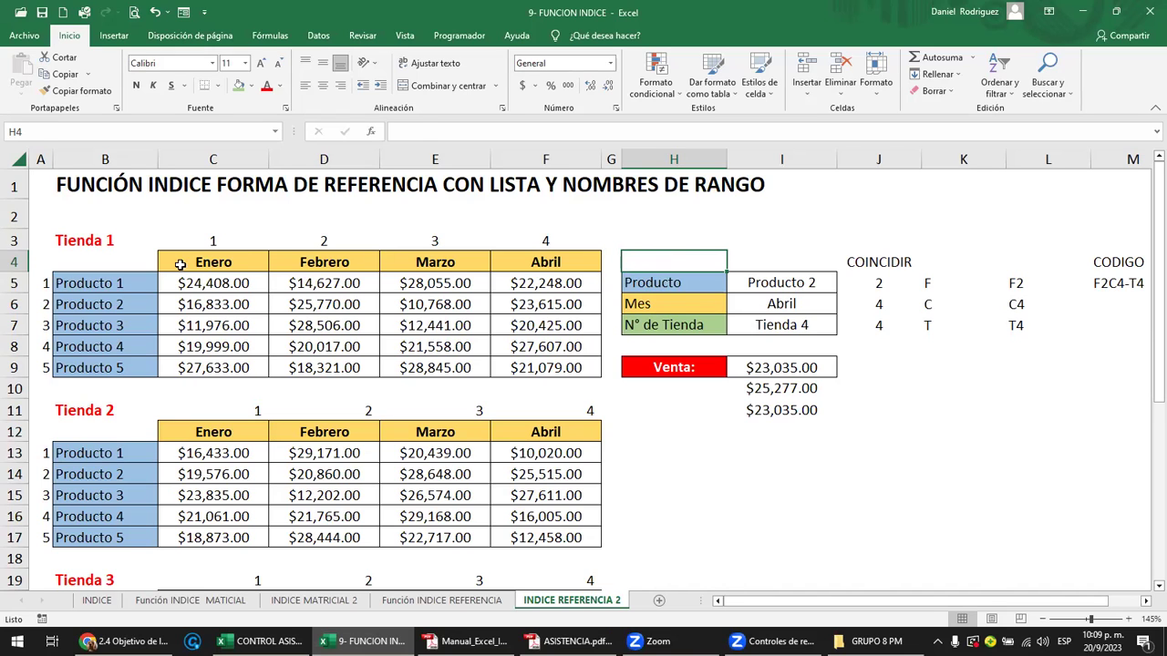
drag(179, 263, 533, 255)
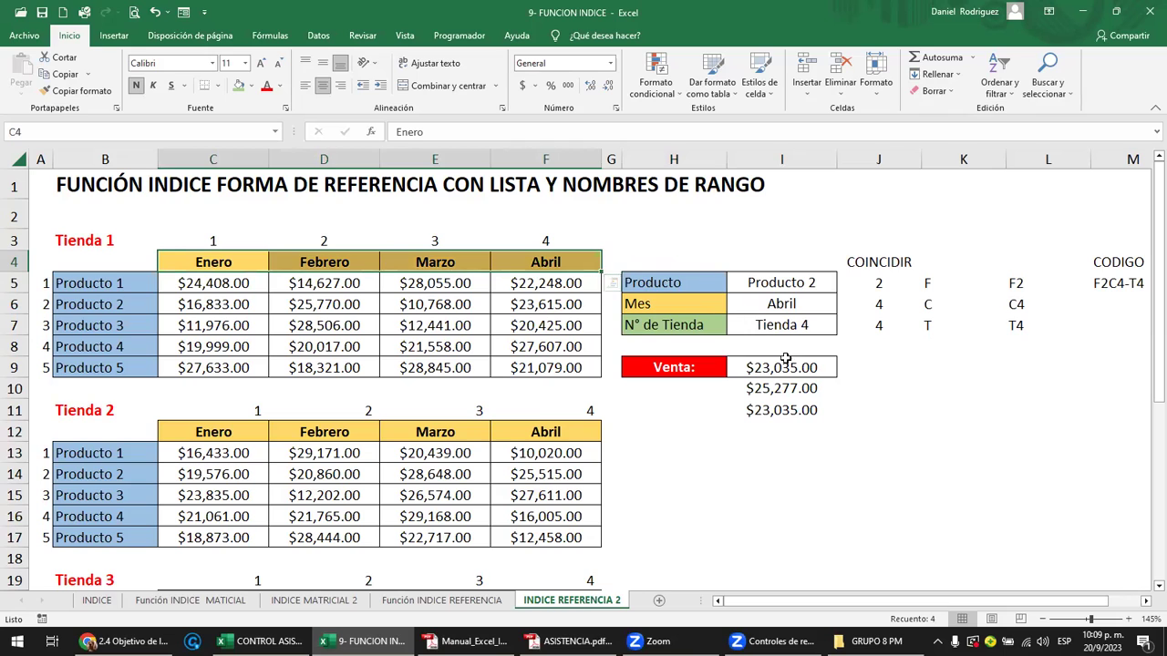
click(781, 389)
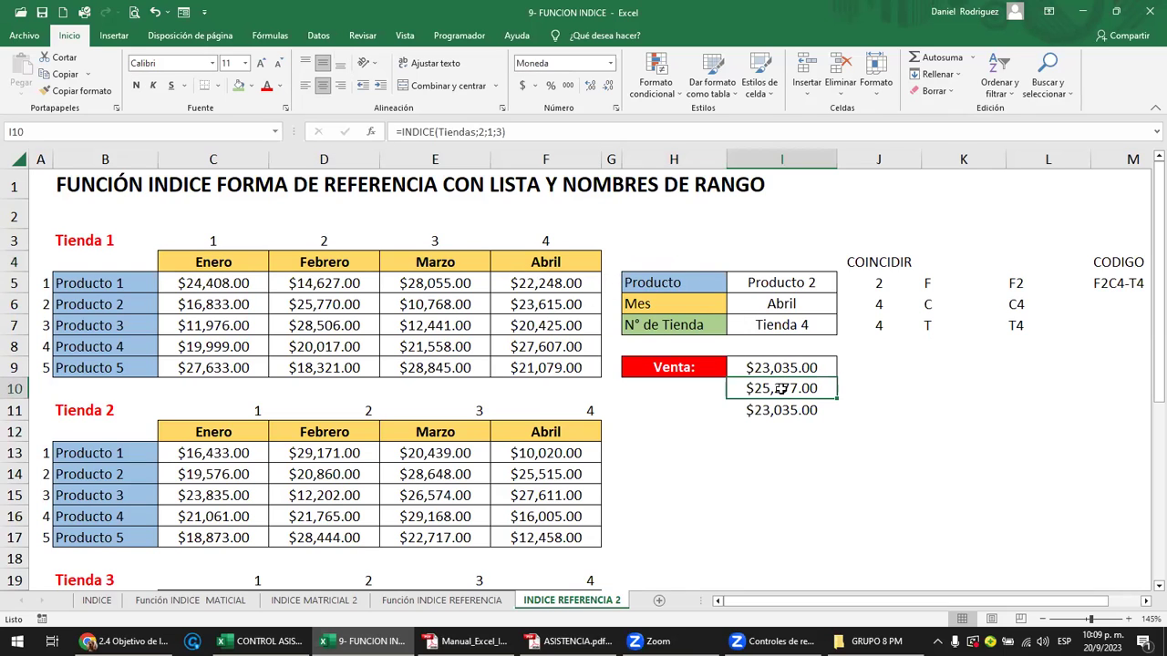
- Close the INDICE workbook with No guardar and show the G6-EXI-9-10-PM attendance sheet
click(1149, 11)
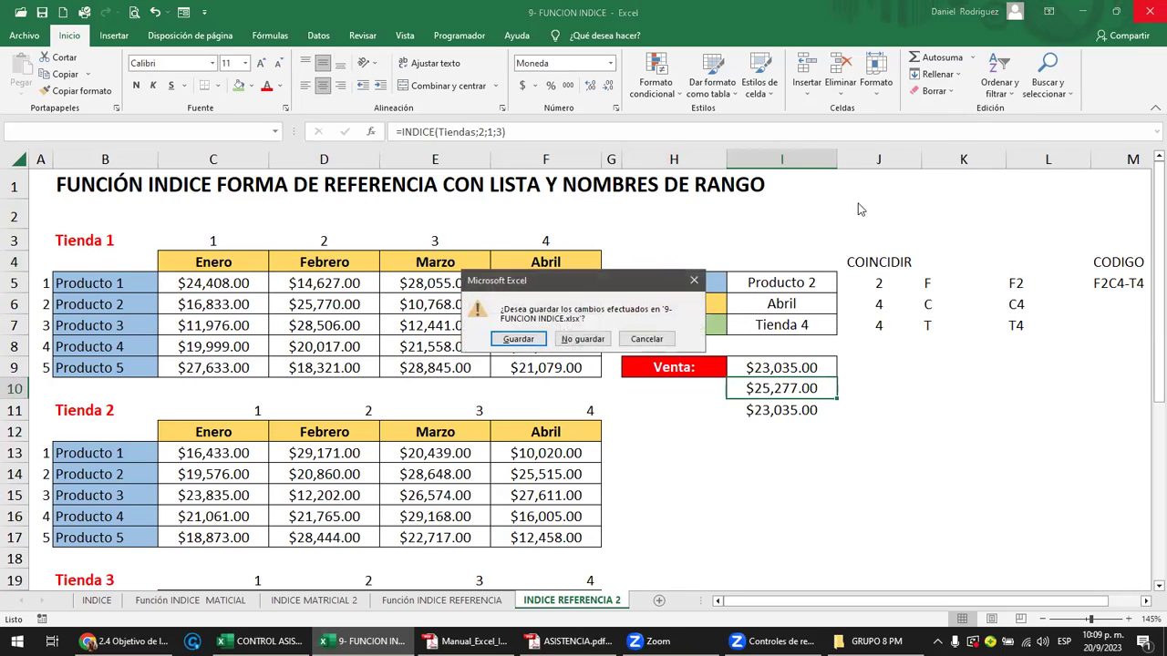
click(588, 339)
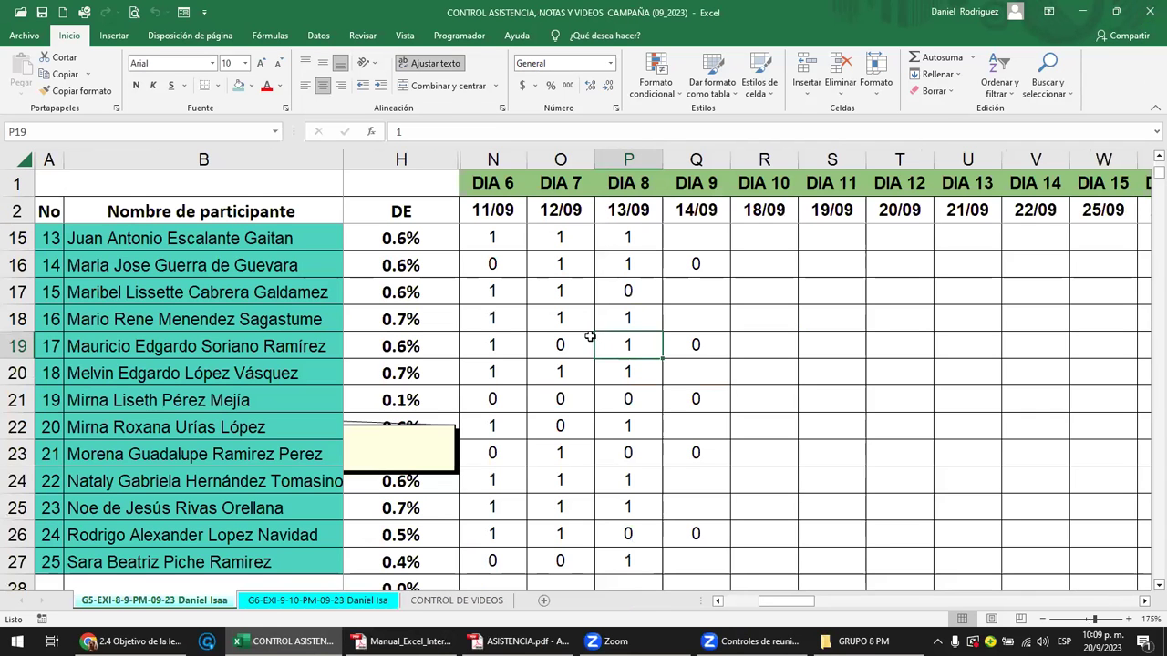
click(286, 606)
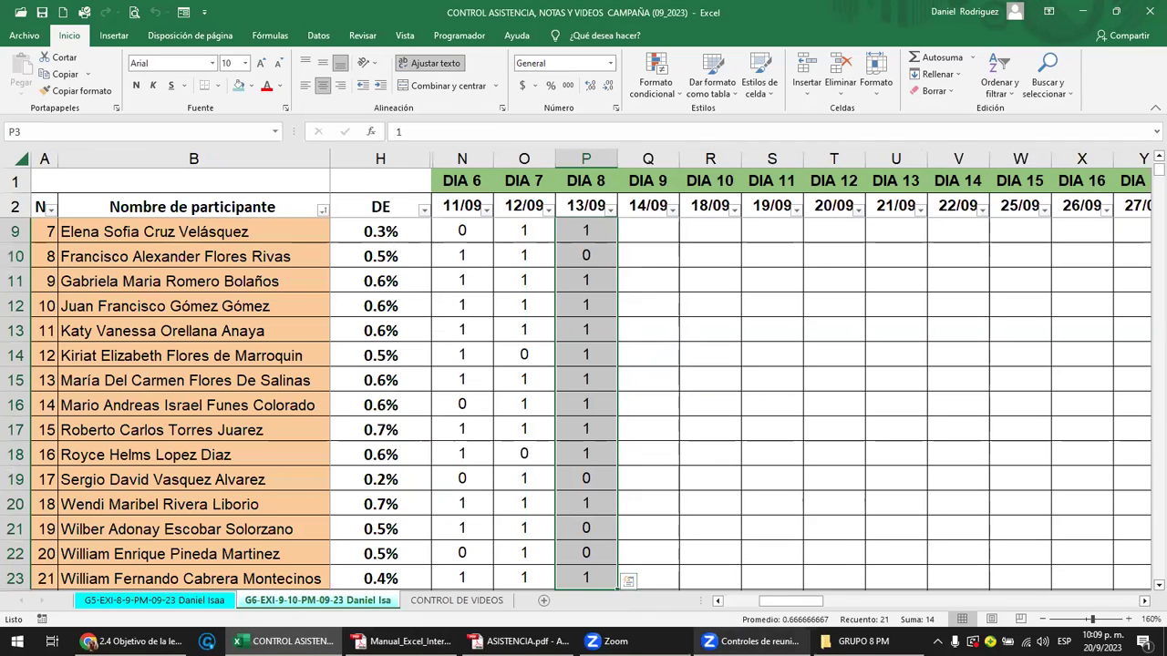
click(752, 641)
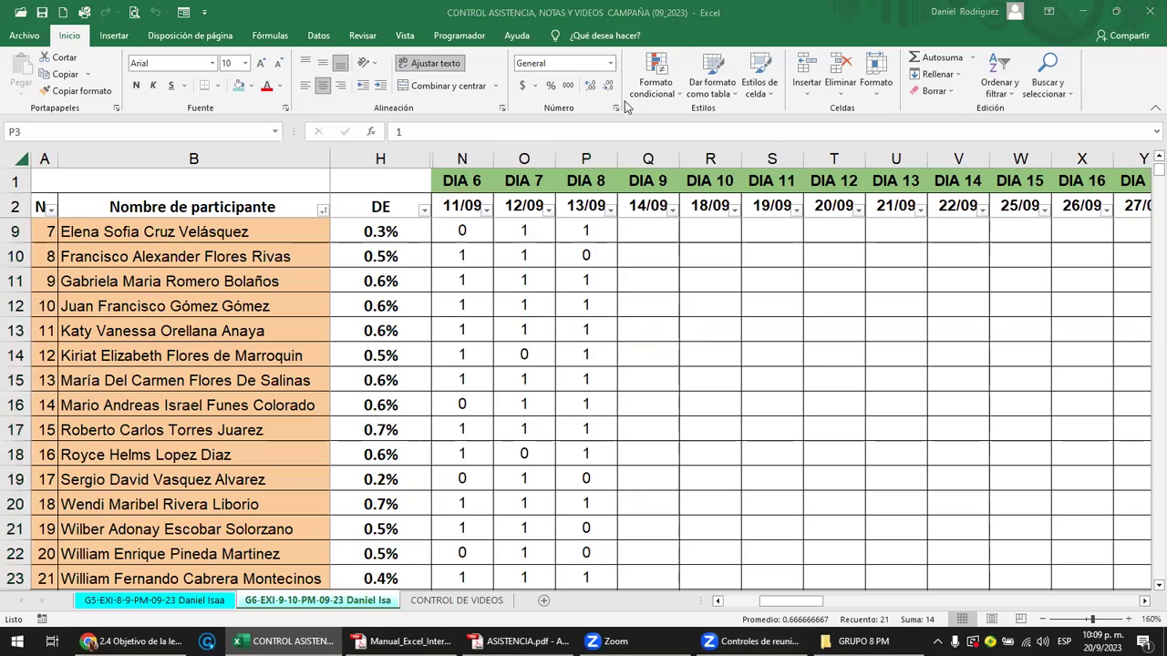